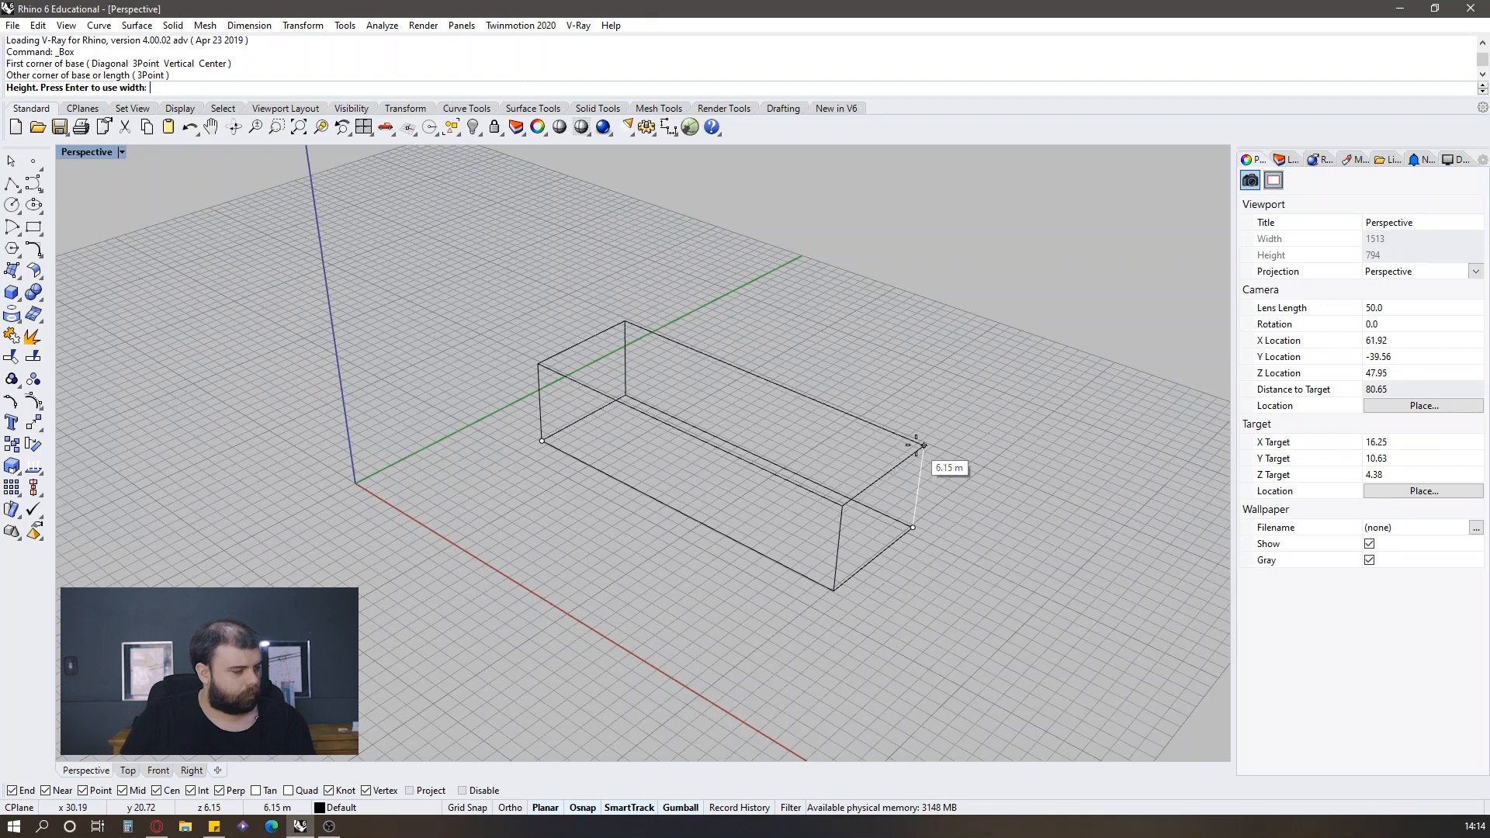
# Step: Try to finish the rectangular box with a height of 3.5 m
pyautogui.write('3.5')
pyautogui.press('Return')
pyautogui.moveTo(916, 445); pyautogui.dragTo(914, 457, button='right')
pyautogui.hotkey('ctrl', 'z')
# Step: Draw a long rectangular box 3.5 m high on the ground plane near the Y axis
pyautogui.moveTo(621, 455); pyautogui.dragTo(613, 452, button='right')
pyautogui.press('Return')
pyautogui.click(542, 438)
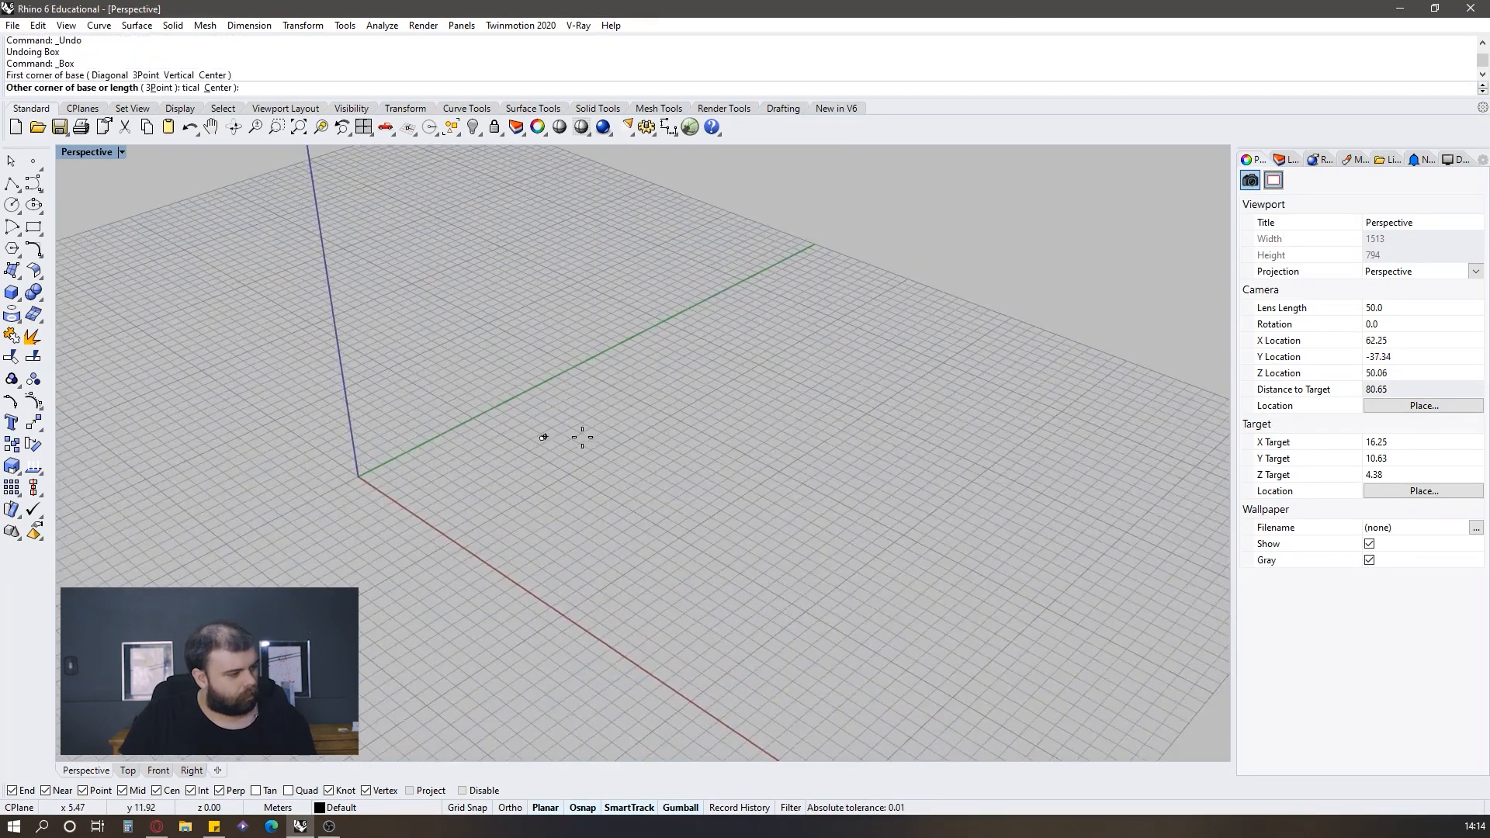
pyautogui.click(818, 506)
pyautogui.write('3.5')
pyautogui.press('Return')
pyautogui.scroll(4, 677, 467)
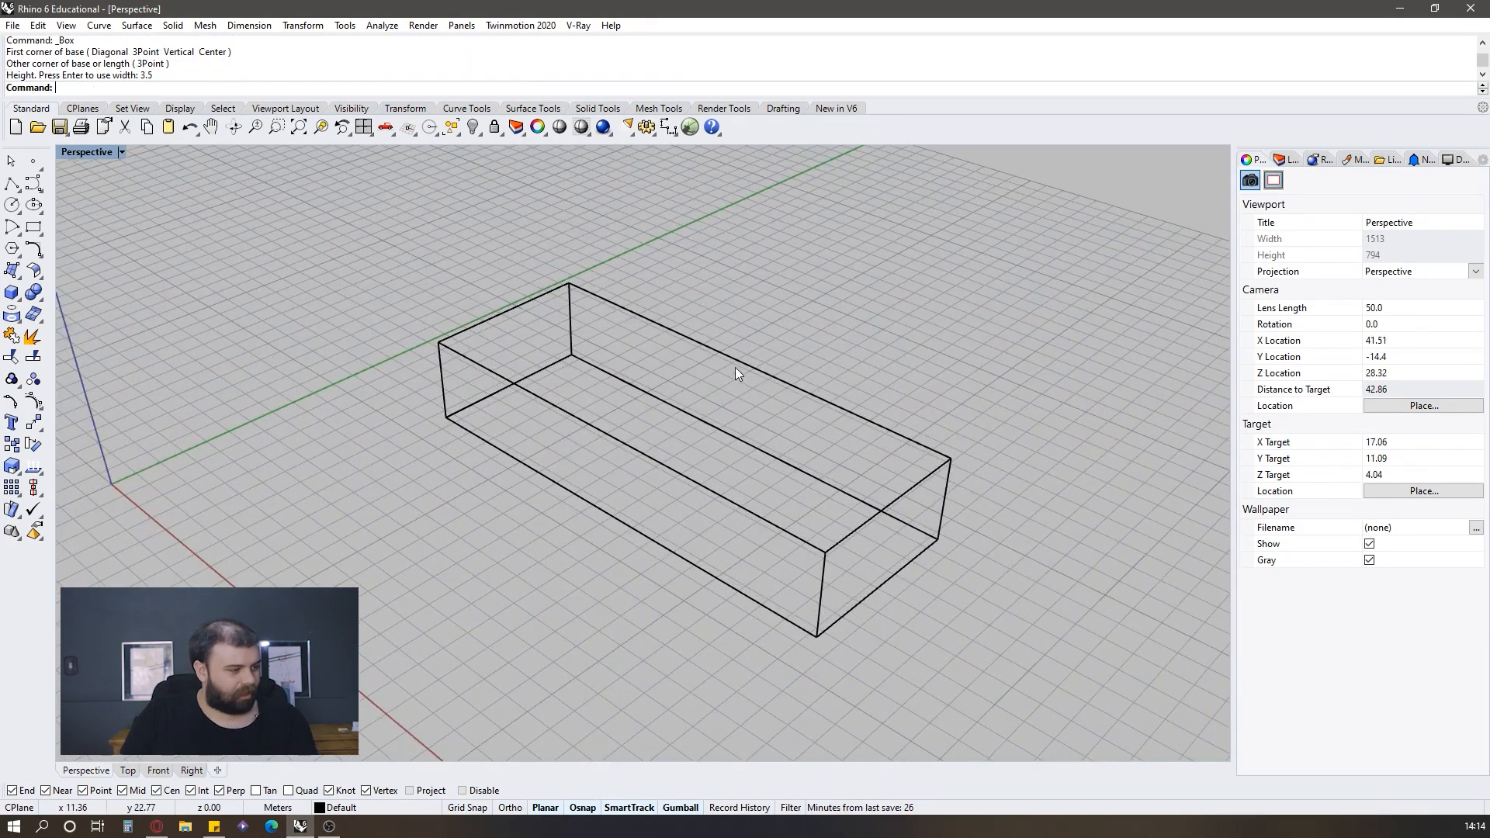
# Step: Copy the box from its base corner to the top corner directly above, stacking the copy on the original
pyautogui.click(738, 361)
pyautogui.write('Copy')
pyautogui.press('Return')
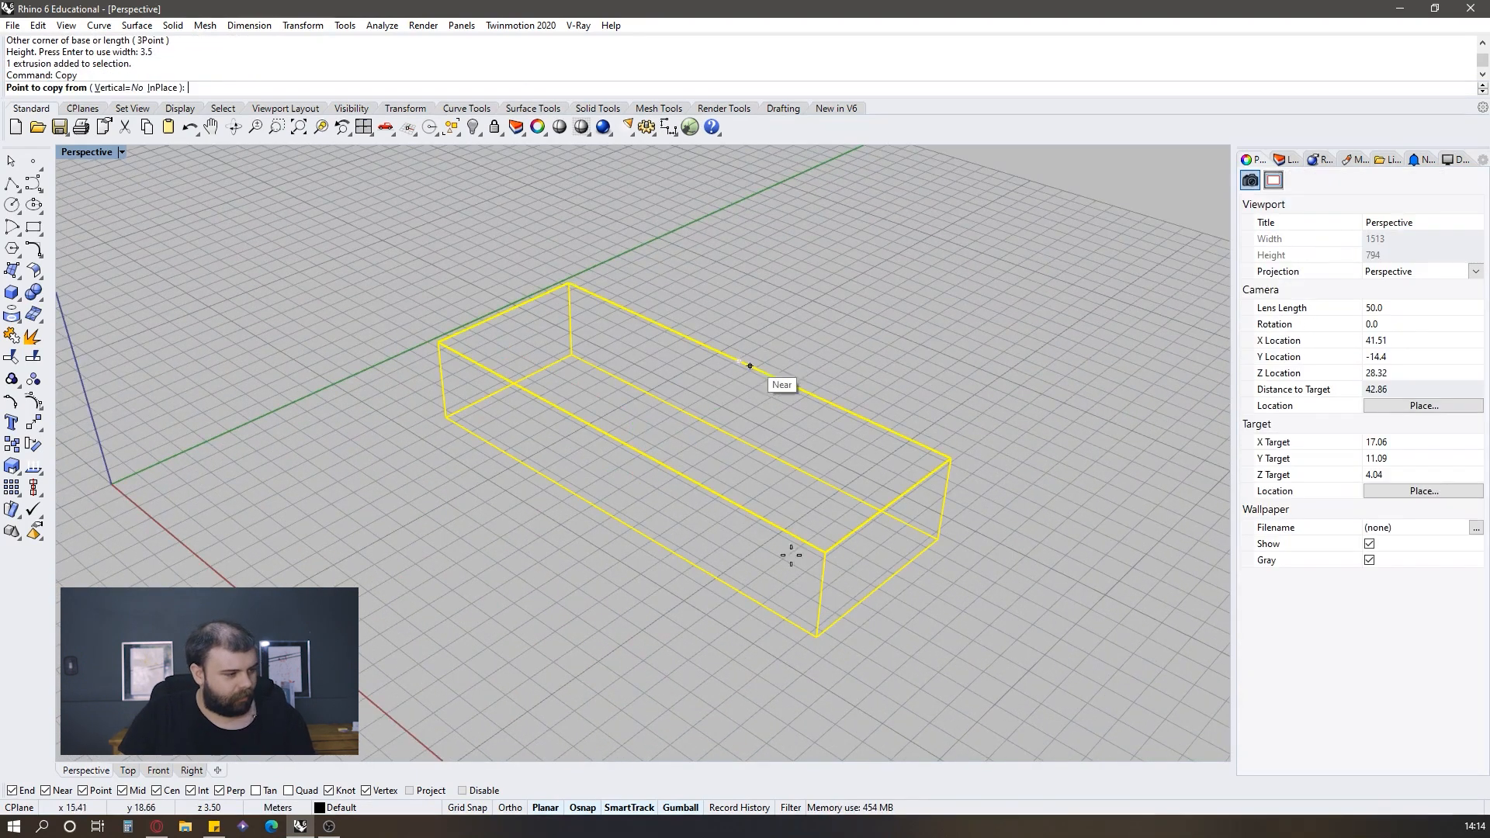
pyautogui.click(820, 630)
pyautogui.click(825, 553)
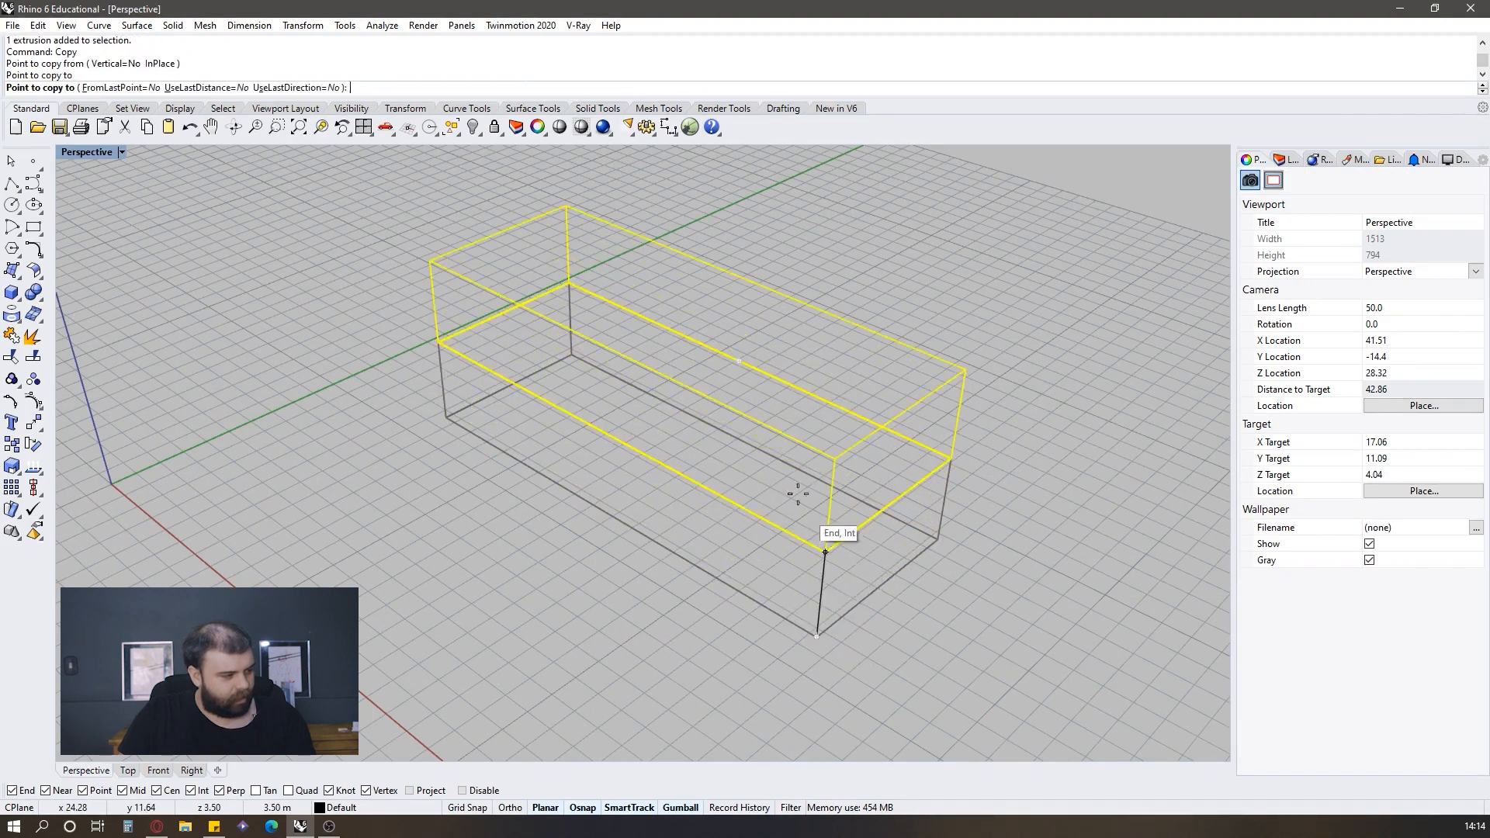
pyautogui.press('Return')
# Step: Rotate the upper box a quarter turn horizontally so that it lies crosswise over the lower box
pyautogui.moveTo(630, 357); pyautogui.dragTo(740, 394)
pyautogui.click(956, 338)
pyautogui.moveTo(956, 337); pyautogui.dragTo(909, 410, button='right')
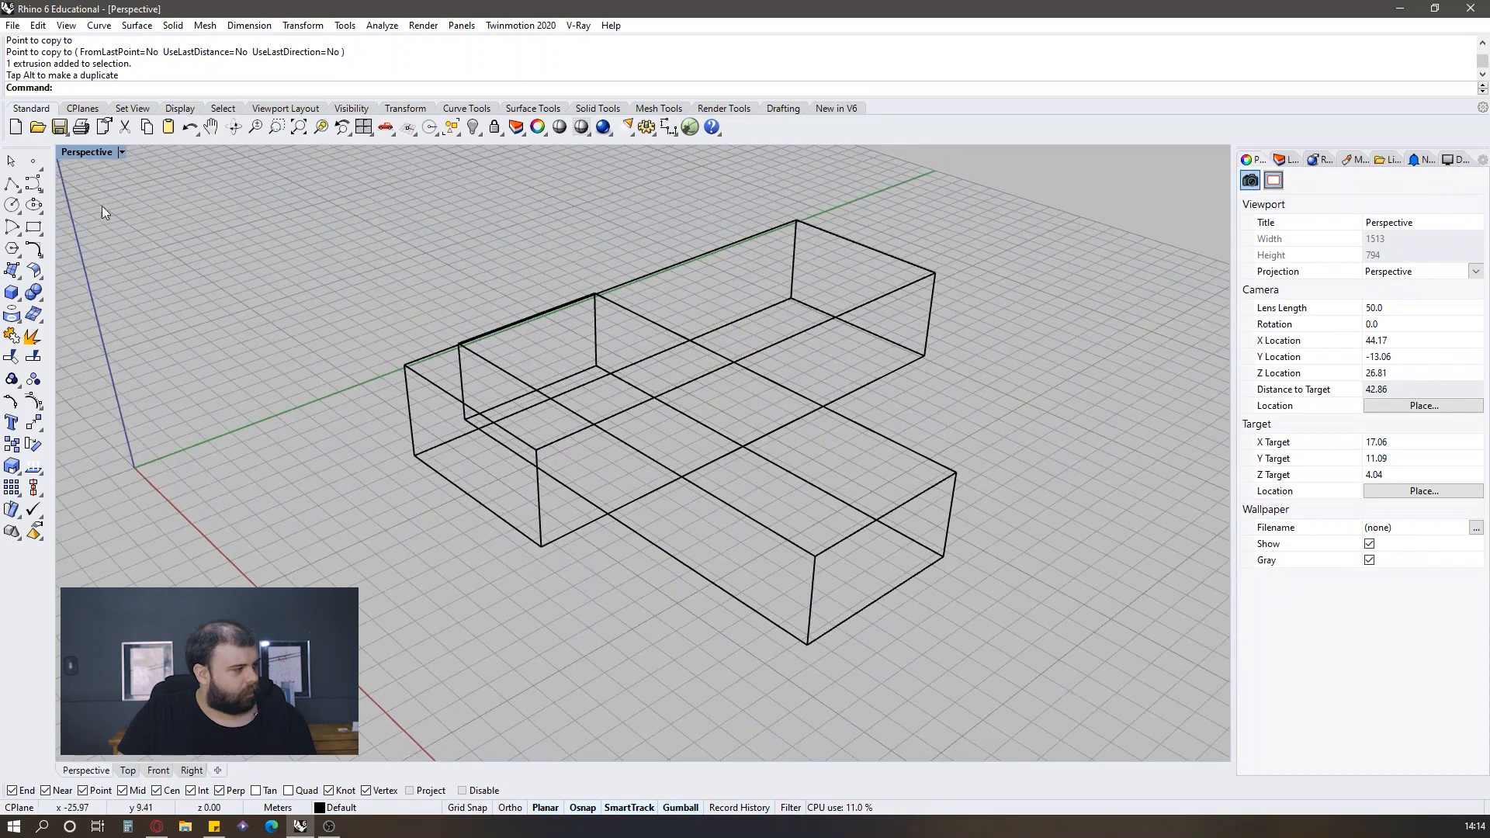
# Step: Set the perspective viewport to shaded display and slide the upper box so that it overhangs the lower one
pyautogui.click(97, 153)
pyautogui.click(156, 207)
pyautogui.moveTo(683, 307)
pyautogui.mouseDown(button='right')
pyautogui.moveTo(724, 329)
pyautogui.moveTo(683, 369)
pyautogui.mouseUp(button='right')
pyautogui.click(724, 329)
pyautogui.moveTo(683, 370); pyautogui.dragTo(598, 360)
pyautogui.click(791, 372)
pyautogui.moveTo(792, 372); pyautogui.dragTo(910, 404, button='right')
# Step: Select both boxes and move them together along the positive Y direction
pyautogui.moveTo(931, 475); pyautogui.dragTo(630, 324)
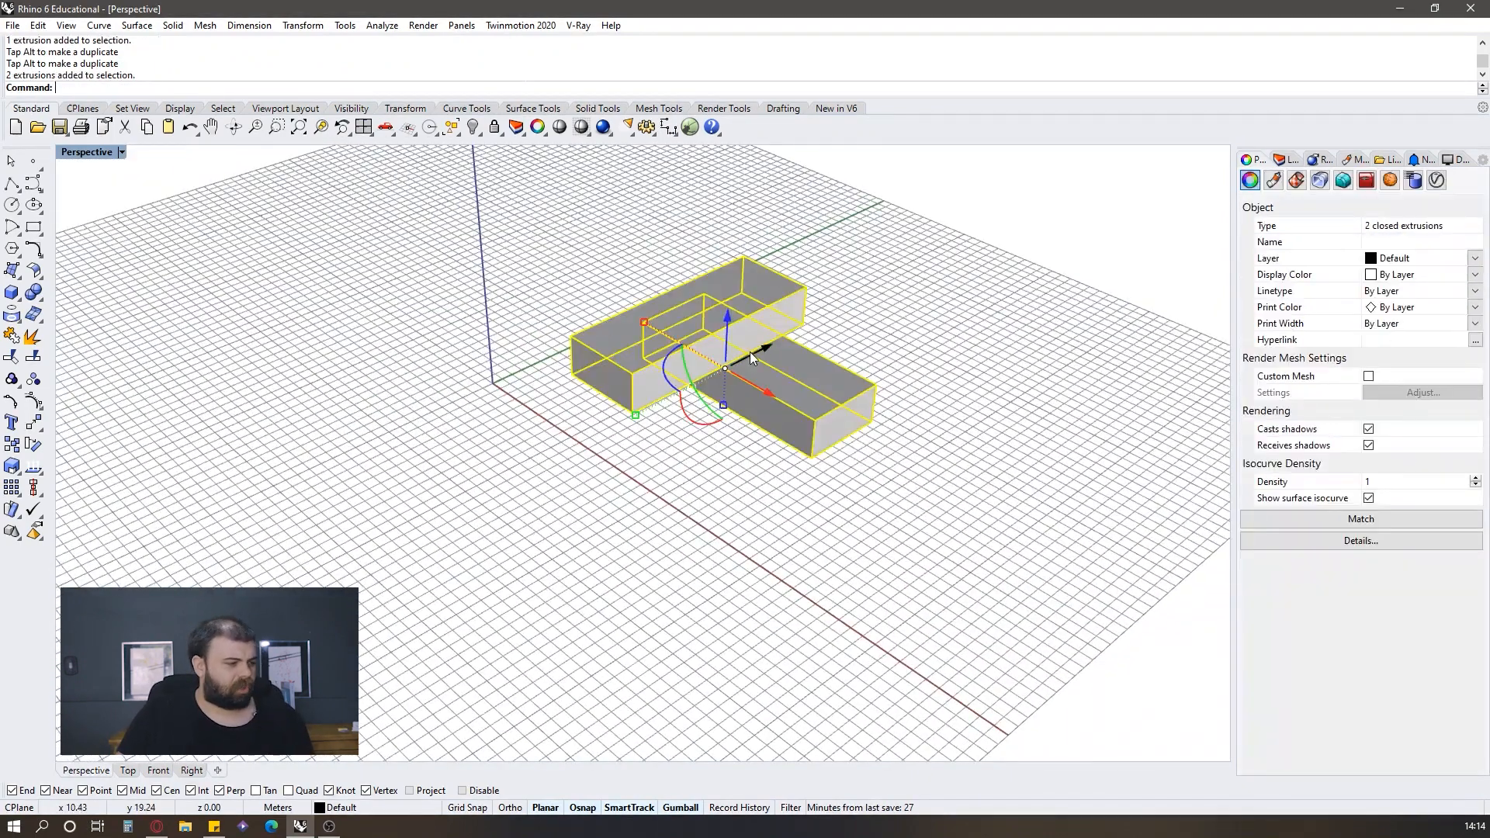
pyautogui.moveTo(750, 352); pyautogui.dragTo(788, 332)
pyautogui.click(922, 290)
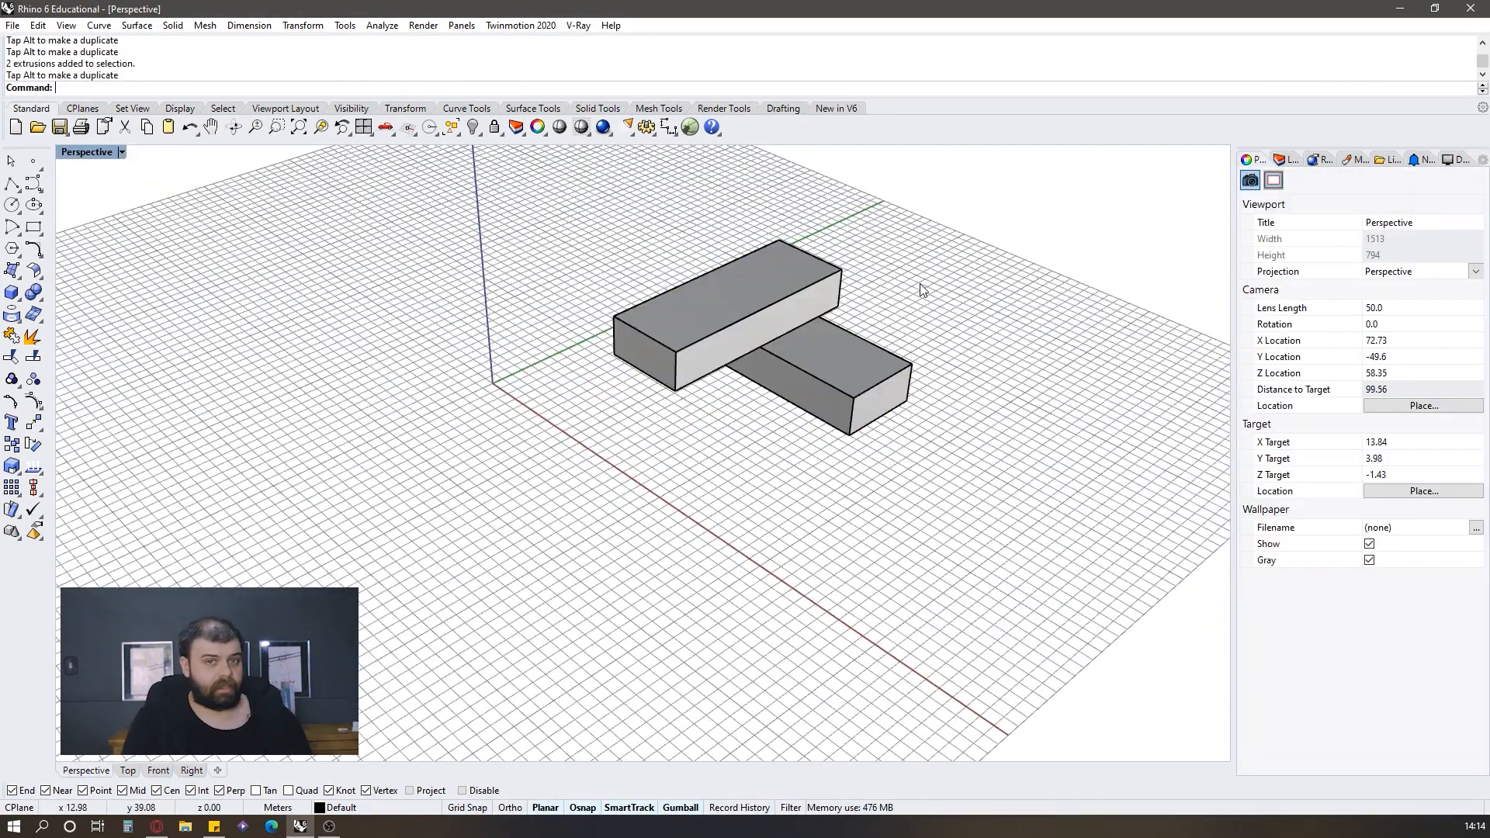
# Step: Draw a small elongated box on the ground beneath the upper box's overhang, in front of the lower box
pyautogui.scroll(5, 803, 356)
pyautogui.moveTo(803, 356); pyautogui.dragTo(580, 366, button='right')
pyautogui.scroll(8, 588, 404)
pyautogui.scroll(-2, 541, 380)
pyautogui.moveTo(489, 458); pyautogui.dragTo(116, 334, button='right')
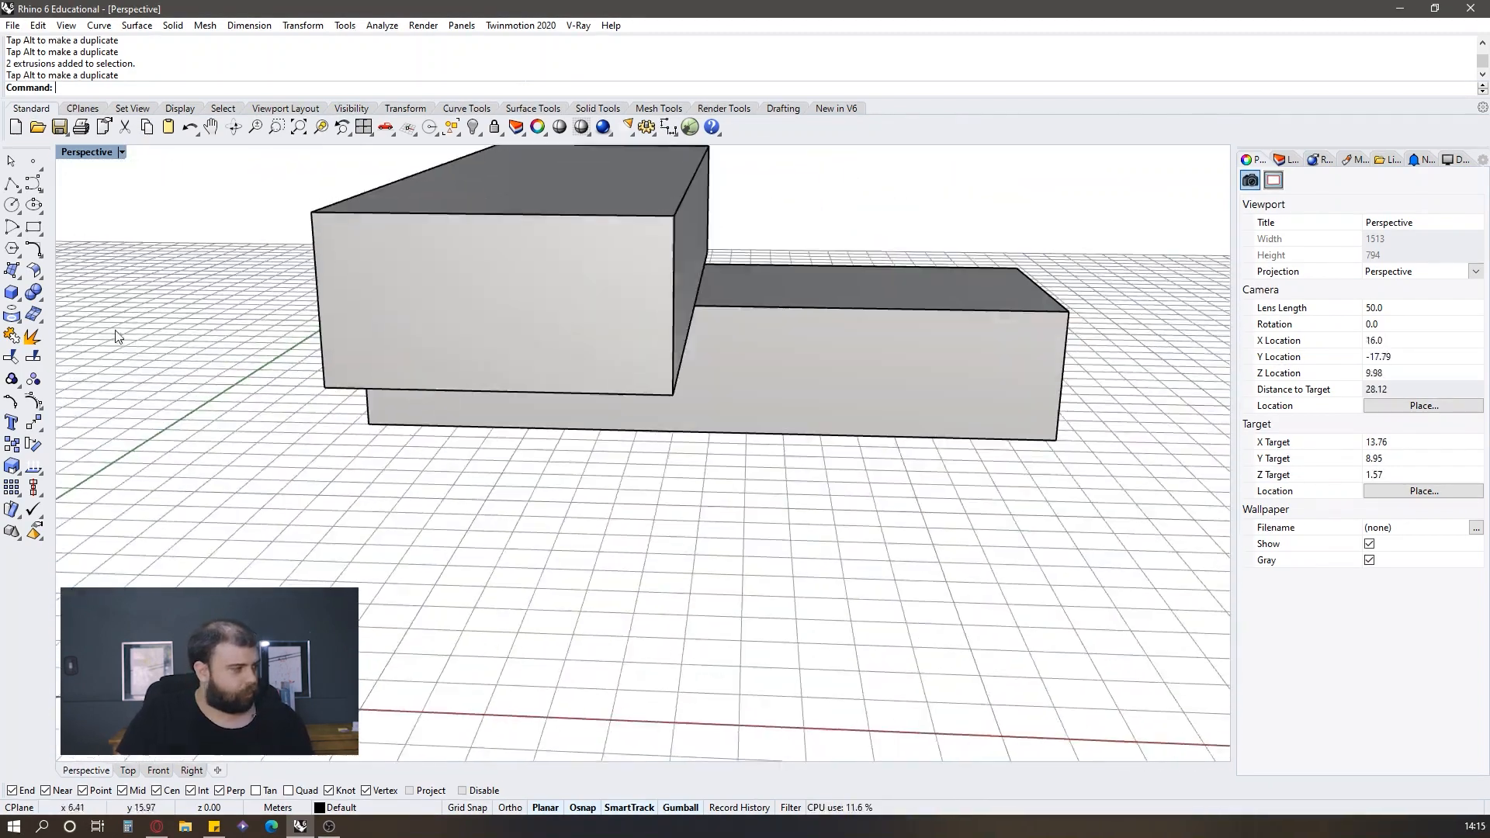
pyautogui.click(12, 292)
pyautogui.scroll(4, 422, 526)
pyautogui.click(418, 533)
pyautogui.click(599, 432)
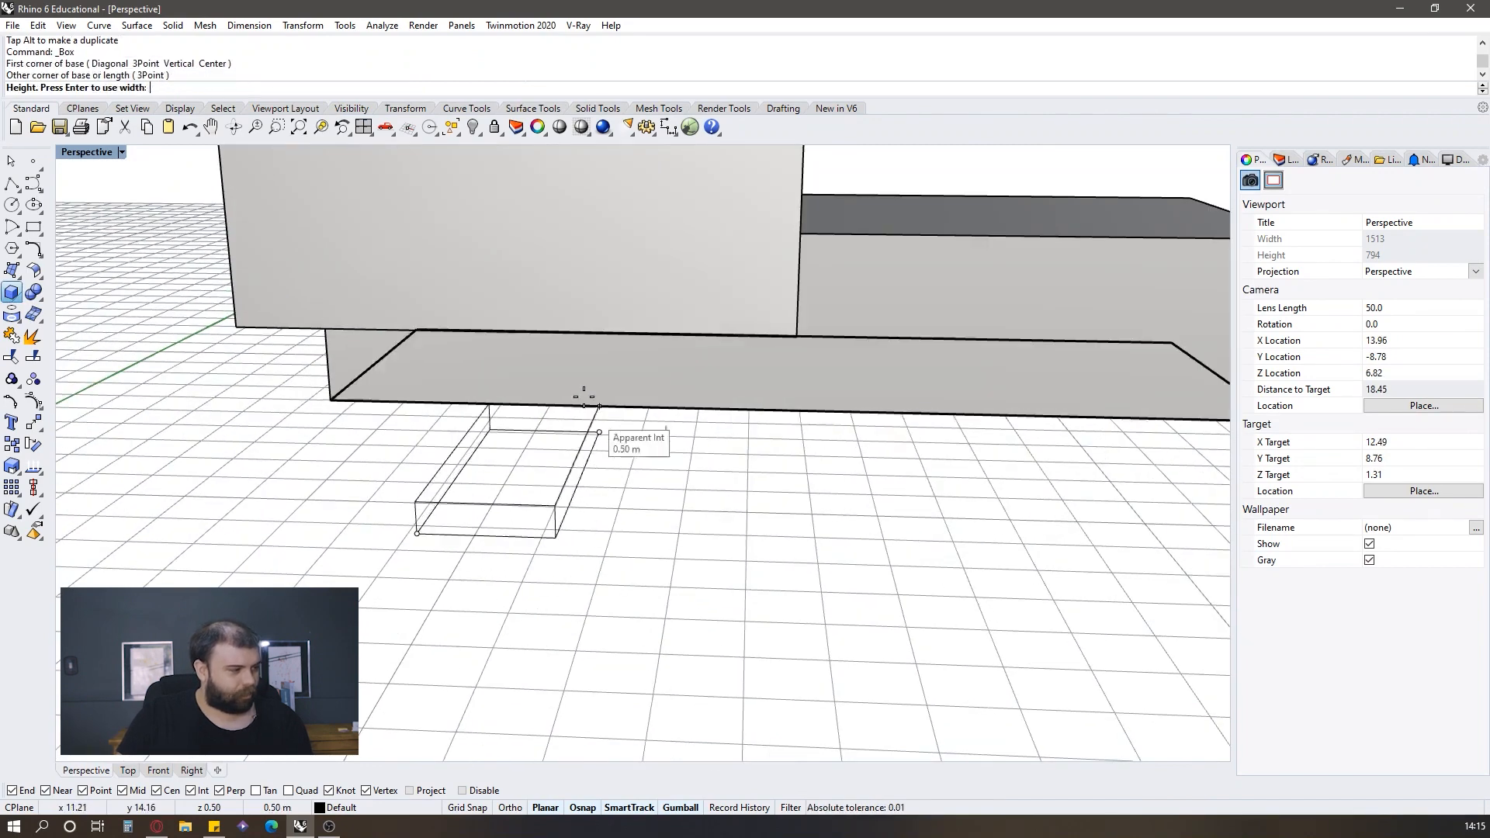
pyautogui.click(599, 355)
# Step: Examine the small block and the space beneath the upper box's overhang from several sides
pyautogui.moveTo(686, 451); pyautogui.dragTo(580, 435, button='right')
pyautogui.scroll(-4, 580, 380)
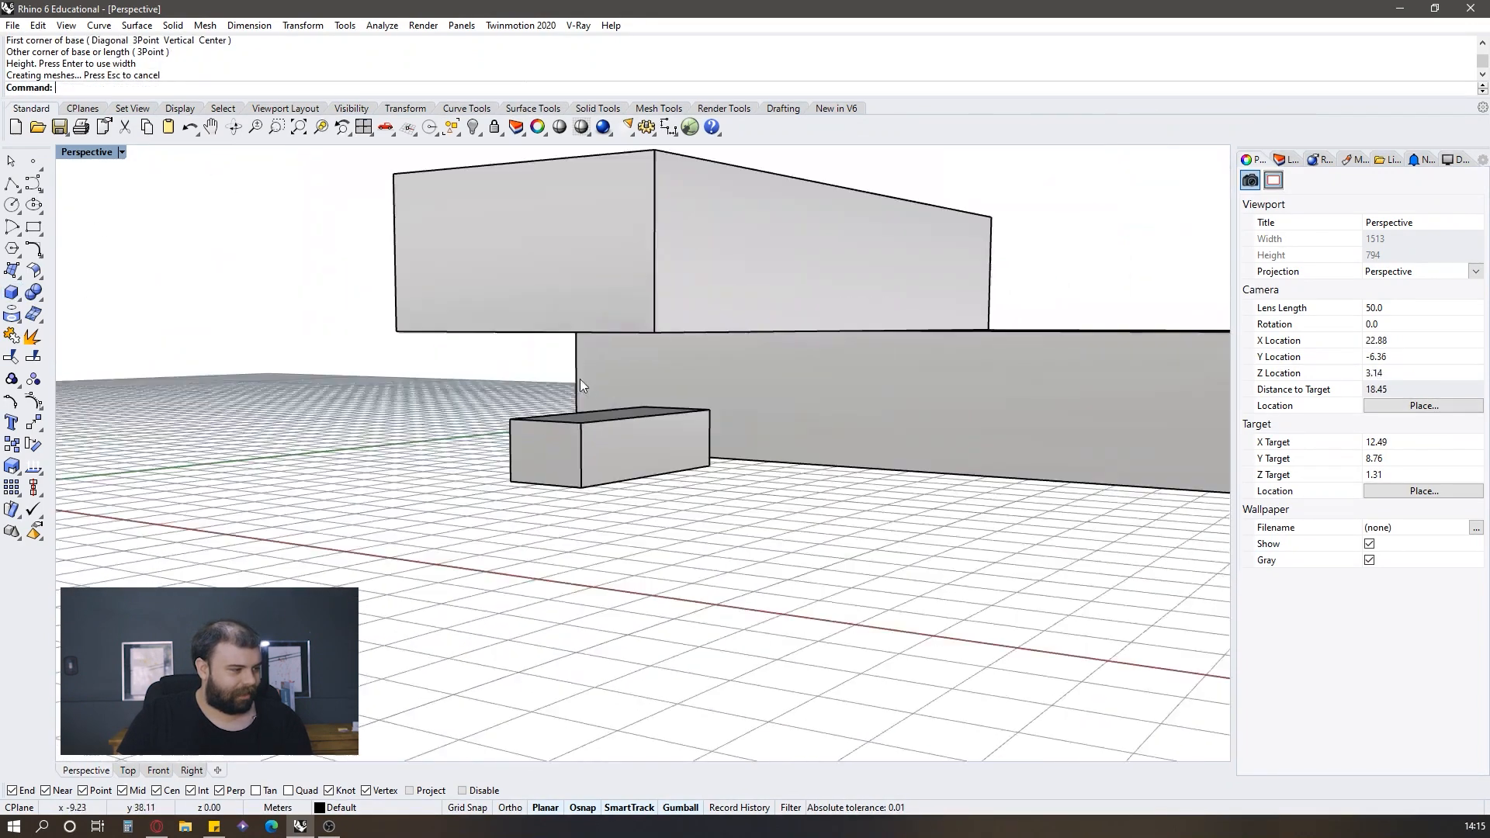
pyautogui.moveTo(580, 380); pyautogui.dragTo(481, 443, button='right')
pyautogui.scroll(-4, 742, 429)
pyautogui.scroll(6, 742, 429)
pyautogui.moveTo(741, 430); pyautogui.dragTo(780, 428, button='right')
pyautogui.scroll(-4, 788, 443)
pyautogui.moveTo(883, 463); pyautogui.dragTo(791, 401, button='right')
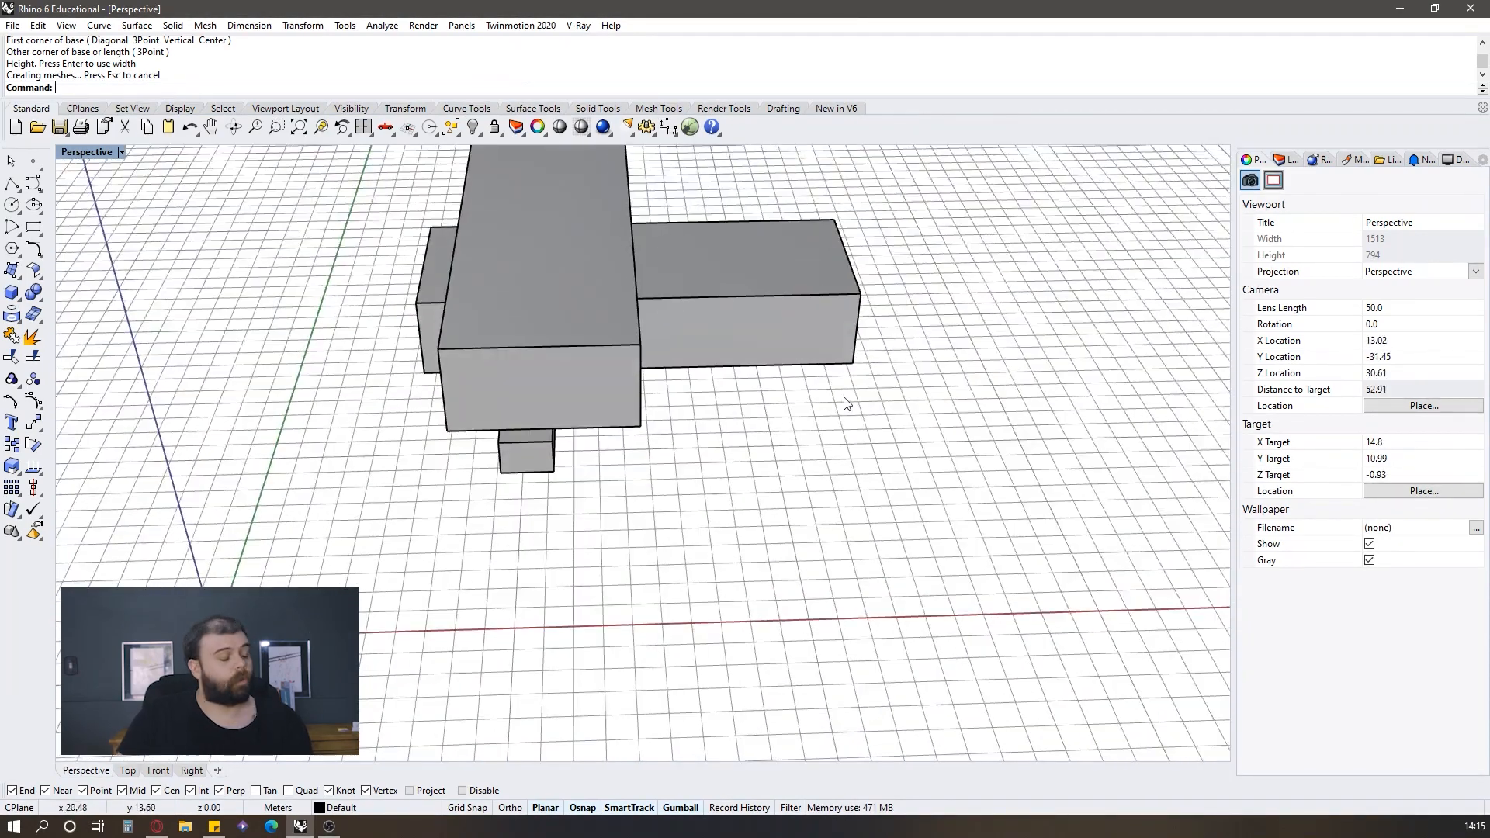
pyautogui.moveTo(906, 426); pyautogui.dragTo(633, 310, button='right')
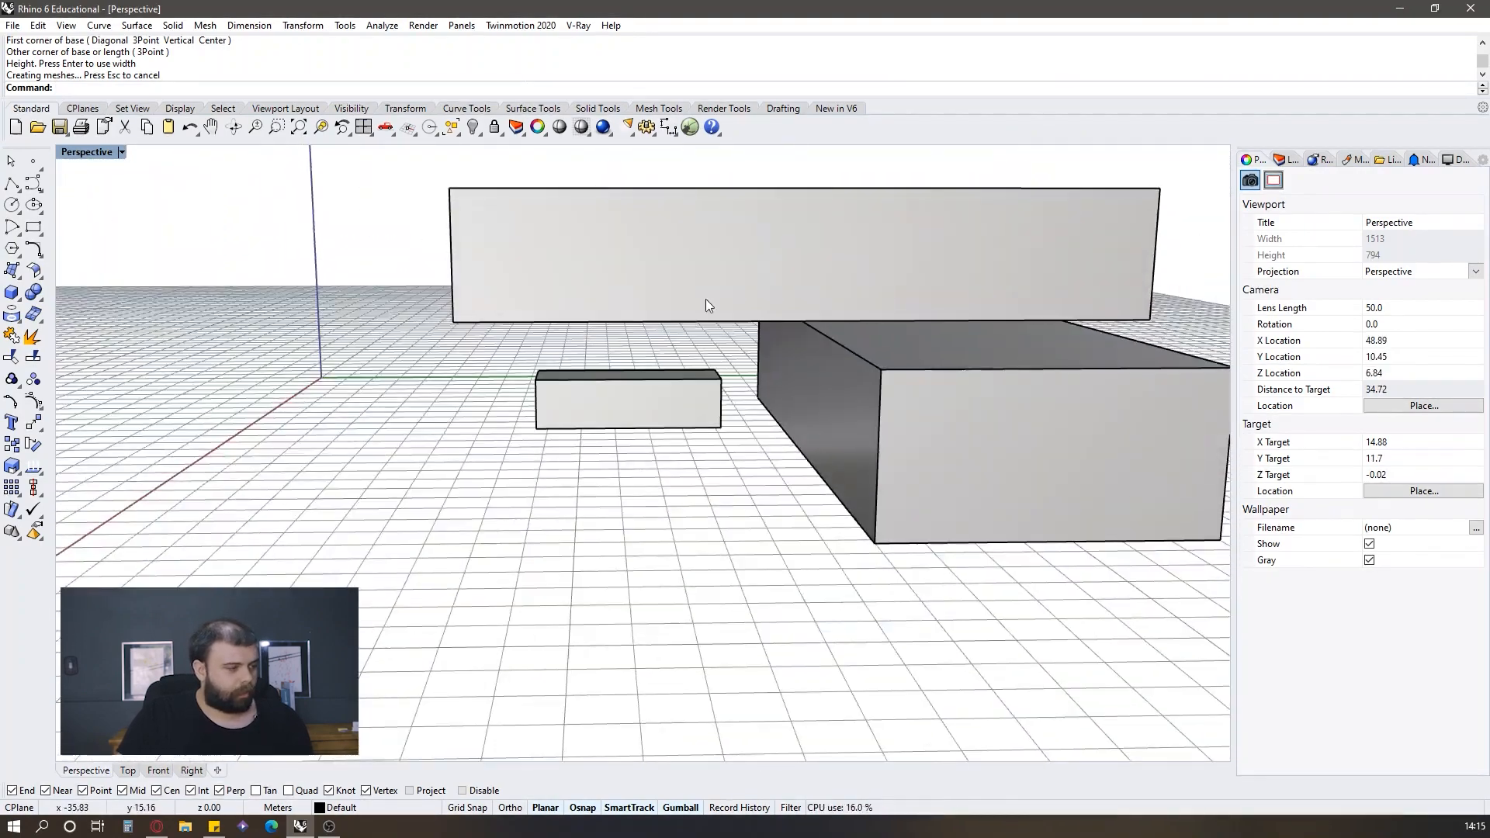
pyautogui.moveTo(833, 444); pyautogui.dragTo(657, 382, button='right')
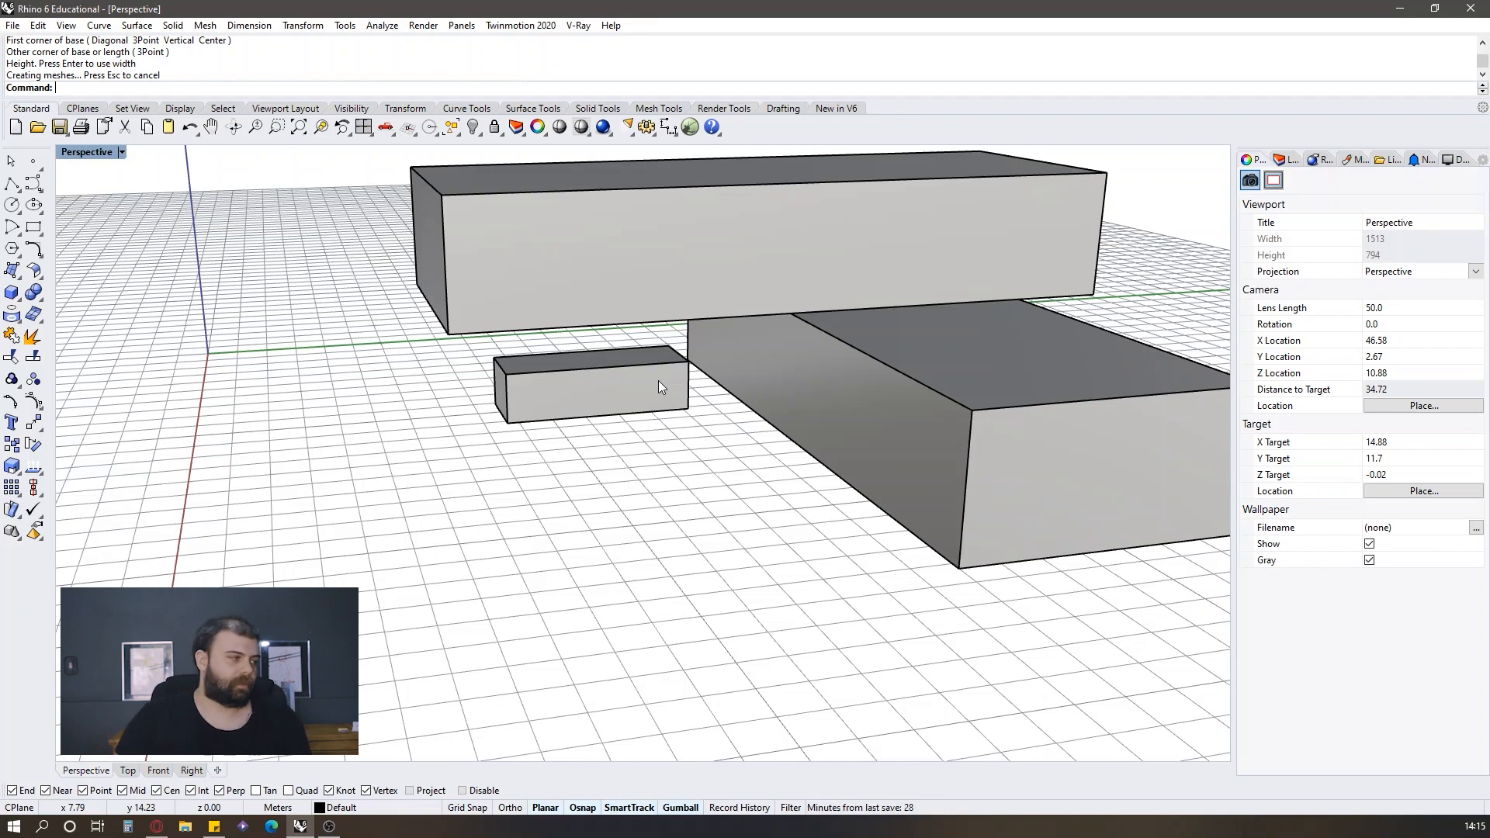
# Step: Try to draw a polyline along the upper box's bottom edge, from its front corner to the lower box's top edge
pyautogui.click(12, 184)
pyautogui.moveTo(898, 395); pyautogui.dragTo(732, 326, button='right')
pyautogui.scroll(2, 602, 277)
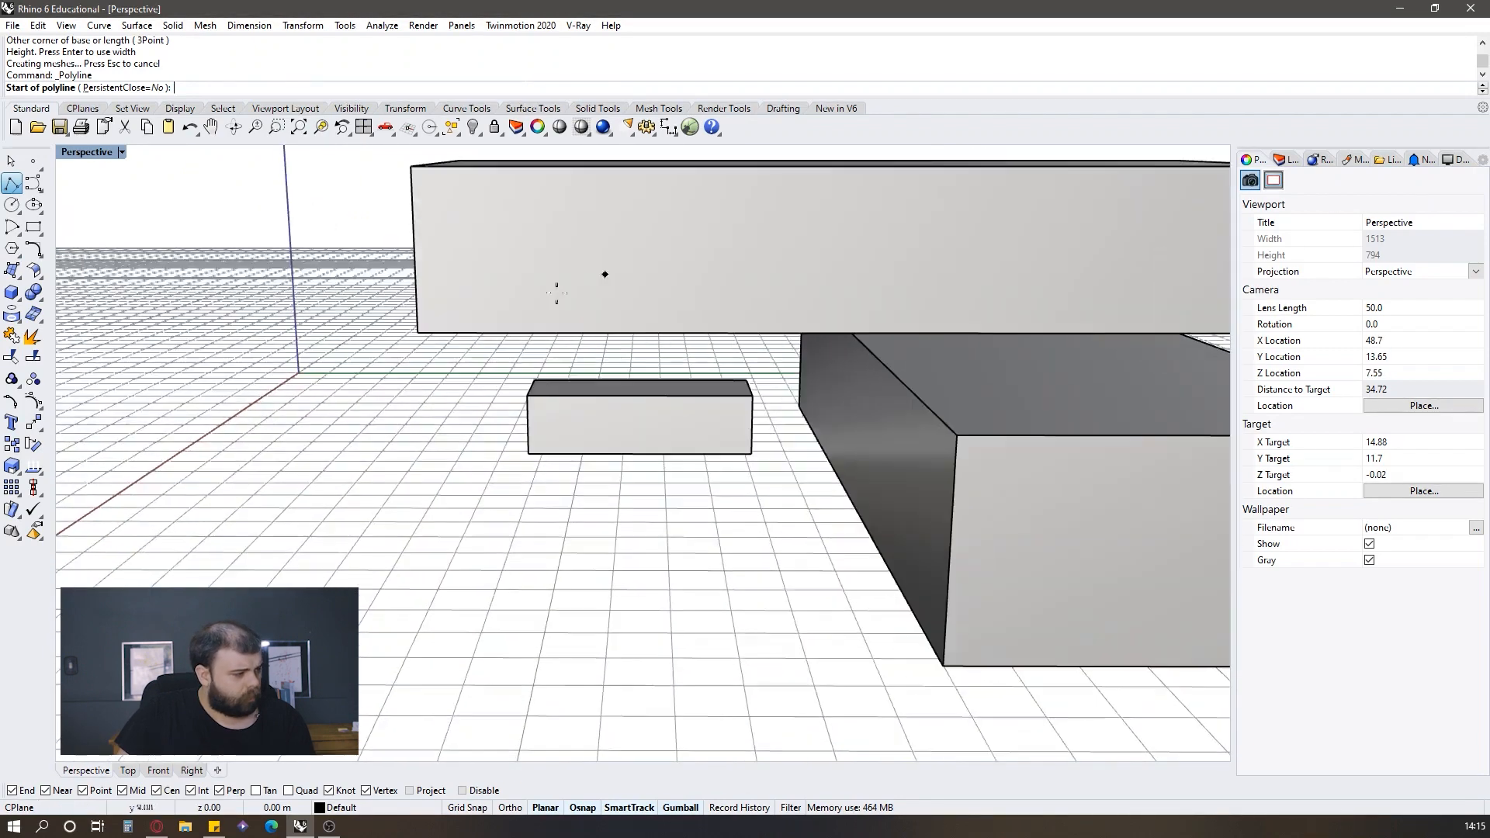
pyautogui.click(417, 334)
pyautogui.click(853, 333)
pyautogui.press('Return')
# Step: Try to move the drawn line, abandon the move and undo the polyline
pyautogui.click(822, 332)
pyautogui.moveTo(822, 332); pyautogui.dragTo(284, 256, button='right')
pyautogui.click(283, 256)
pyautogui.moveTo(284, 251); pyautogui.dragTo(925, 369)
pyautogui.moveTo(915, 365); pyautogui.dragTo(761, 403, button='right')
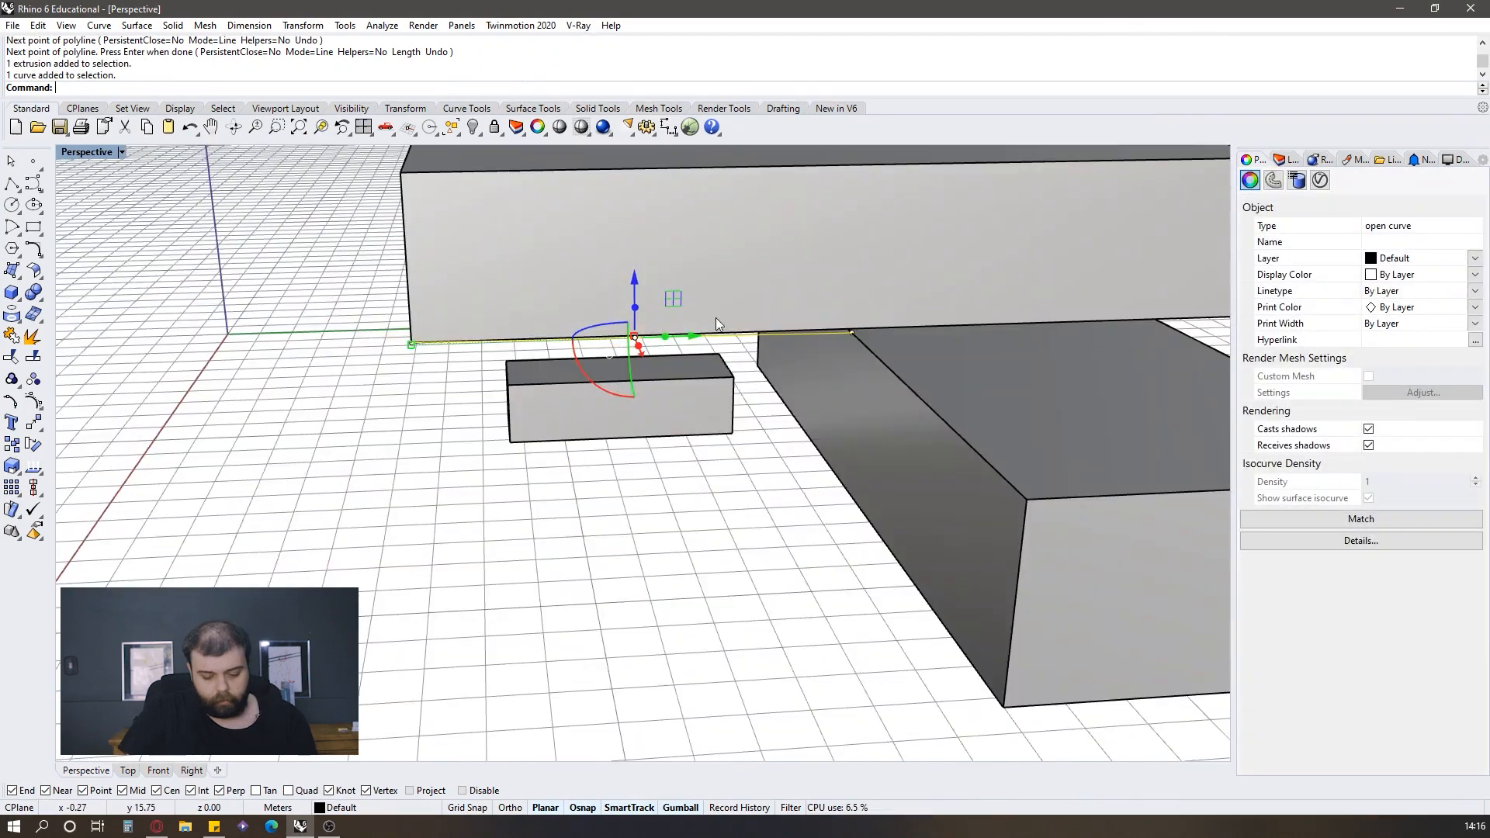
pyautogui.write('Move')
pyautogui.press('Return')
pyautogui.moveTo(869, 341); pyautogui.dragTo(1048, 309, button='right')
pyautogui.press('Escape')
pyautogui.scroll(6, 689, 310)
pyautogui.hotkey('ctrl', 'z')
# Step: Draw a polyline along the upper box's bottom edge, from its front corner to where it meets the lower box's top edge
pyautogui.moveTo(884, 221)
pyautogui.mouseDown(button='right')
pyautogui.moveTo(850, 234)
pyautogui.moveTo(892, 233)
pyautogui.mouseUp(button='right')
pyautogui.click(12, 183)
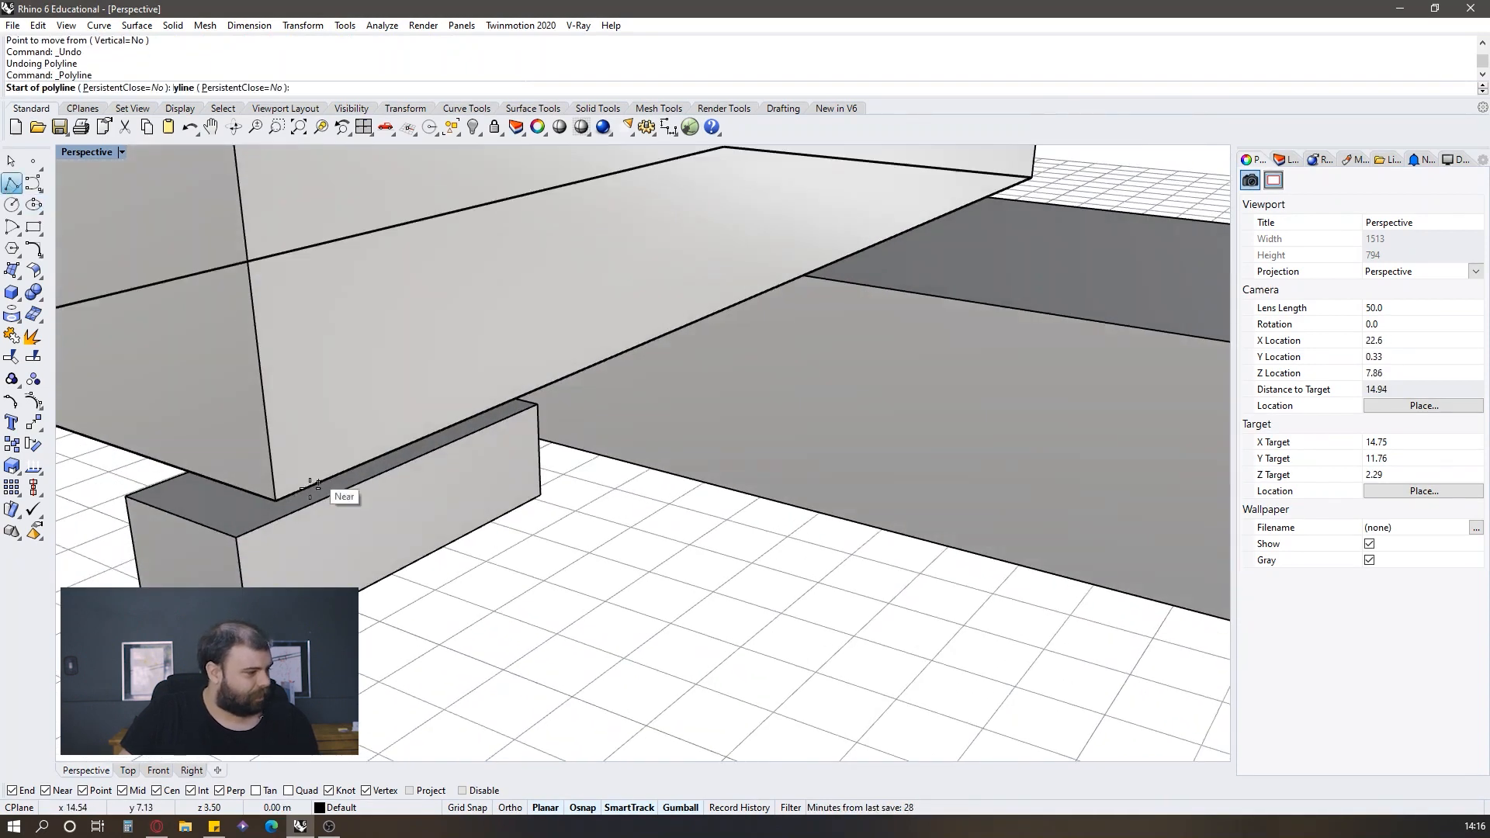
pyautogui.click(278, 501)
pyautogui.click(803, 274)
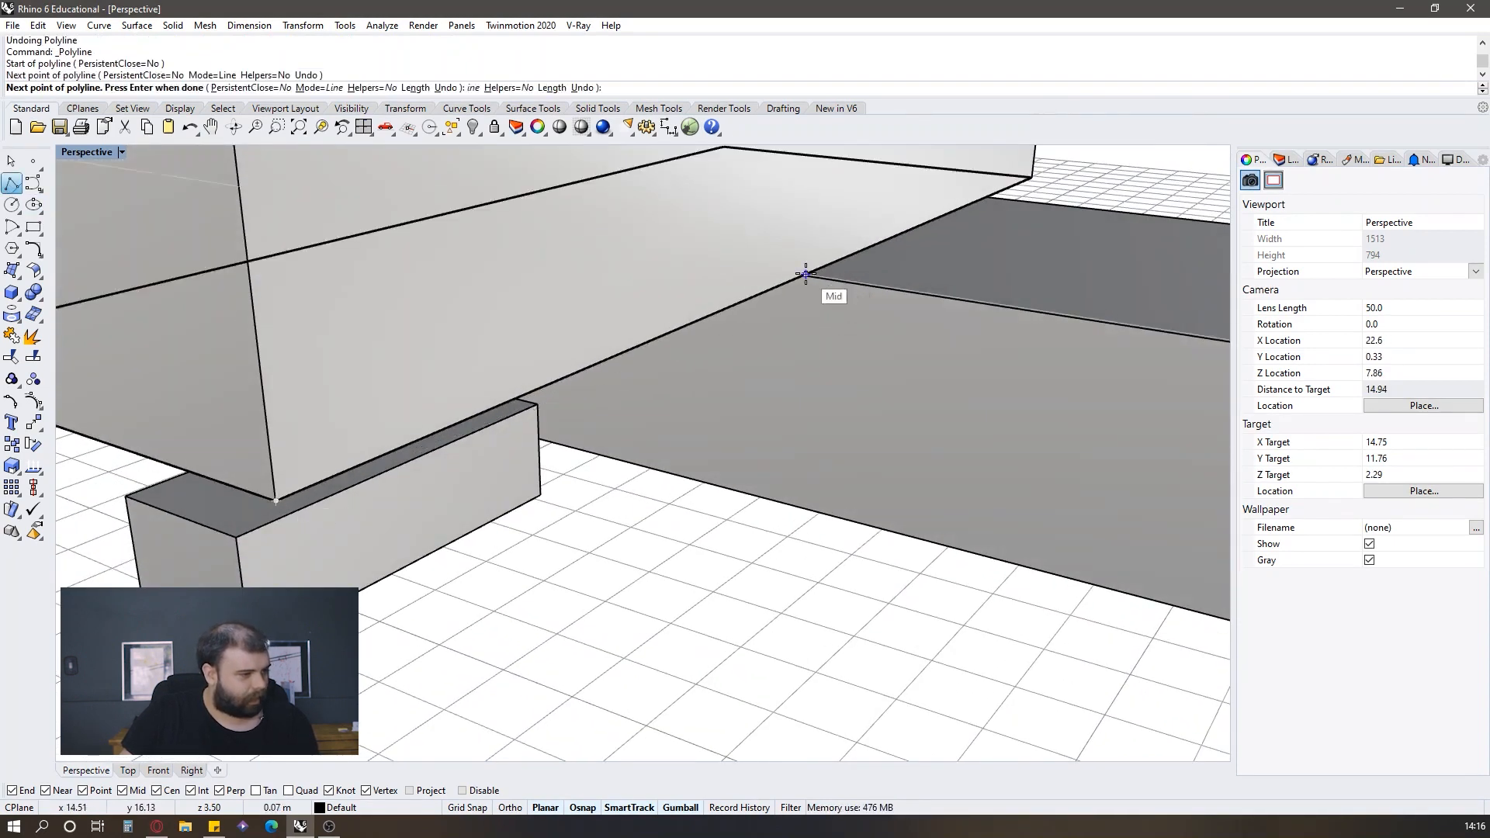
pyautogui.press('Return')
# Step: Move the line down to the ground, from the lower box's top edge to its base edge directly below
pyautogui.click(798, 285)
pyautogui.click(846, 307)
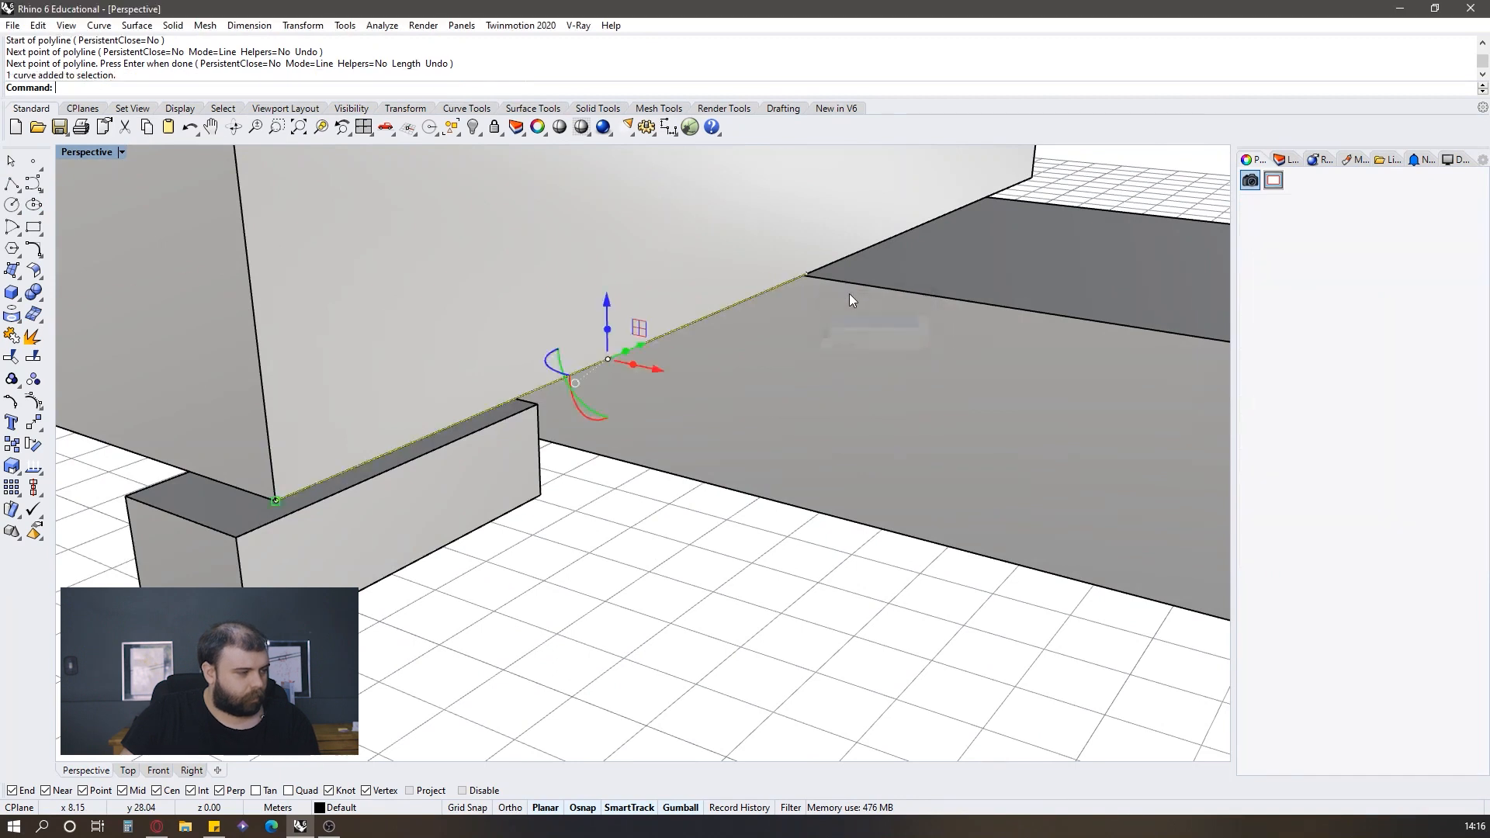
pyautogui.moveTo(850, 296); pyautogui.dragTo(784, 290, button='right')
pyautogui.press('Return')
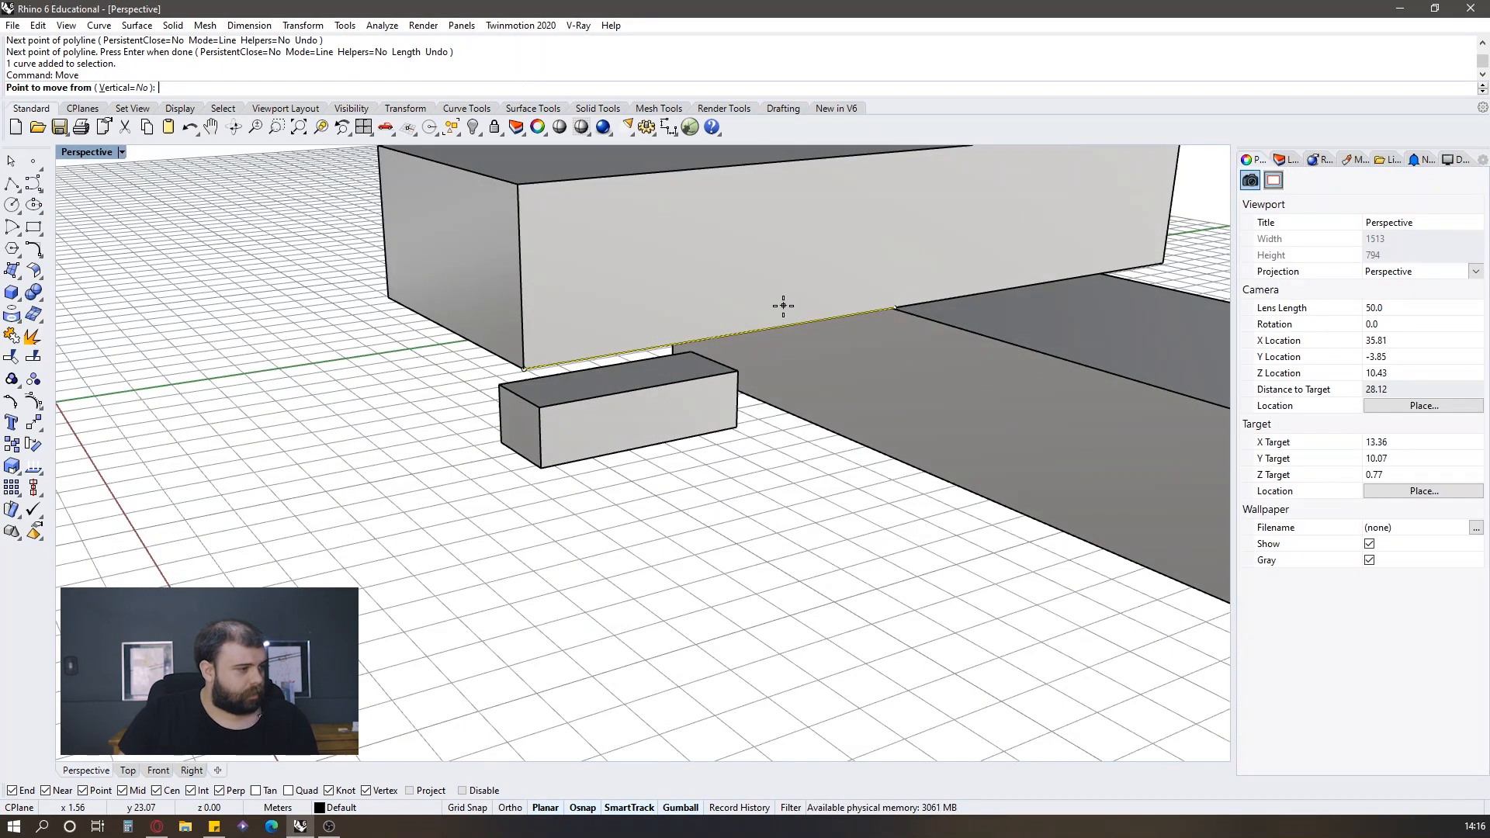
pyautogui.click(894, 308)
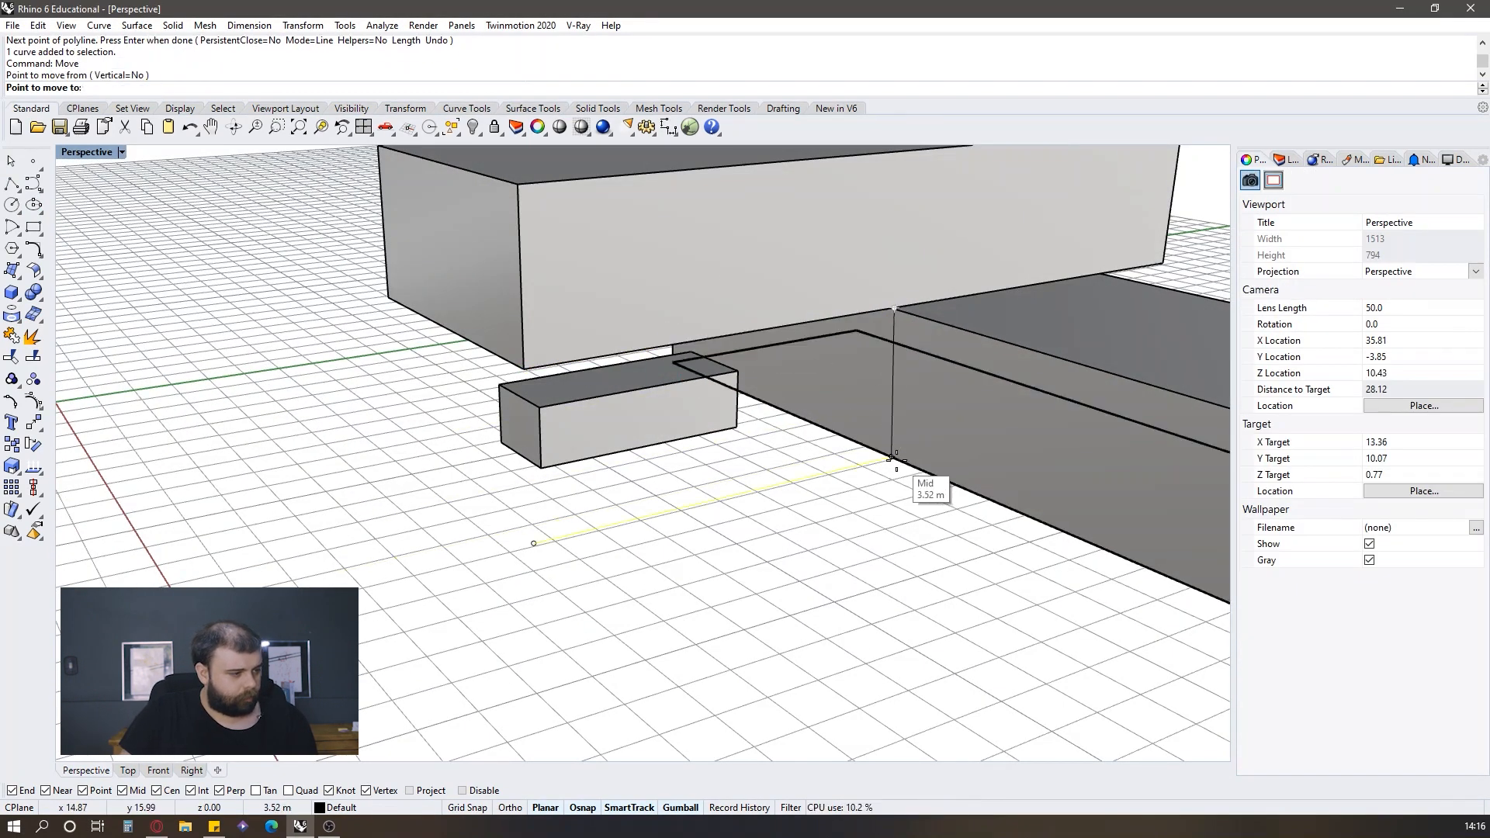
pyautogui.click(890, 455)
pyautogui.press('Escape')
# Step: Examine the ground line's position relative to the overhanging box and the small block
pyautogui.scroll(-7, 512, 403)
pyautogui.moveTo(582, 431)
pyautogui.mouseDown(button='right')
pyautogui.moveTo(456, 340)
pyautogui.moveTo(648, 382)
pyautogui.moveTo(586, 426)
pyautogui.mouseUp(button='right')
pyautogui.scroll(6, 535, 411)
pyautogui.scroll(-6, 734, 310)
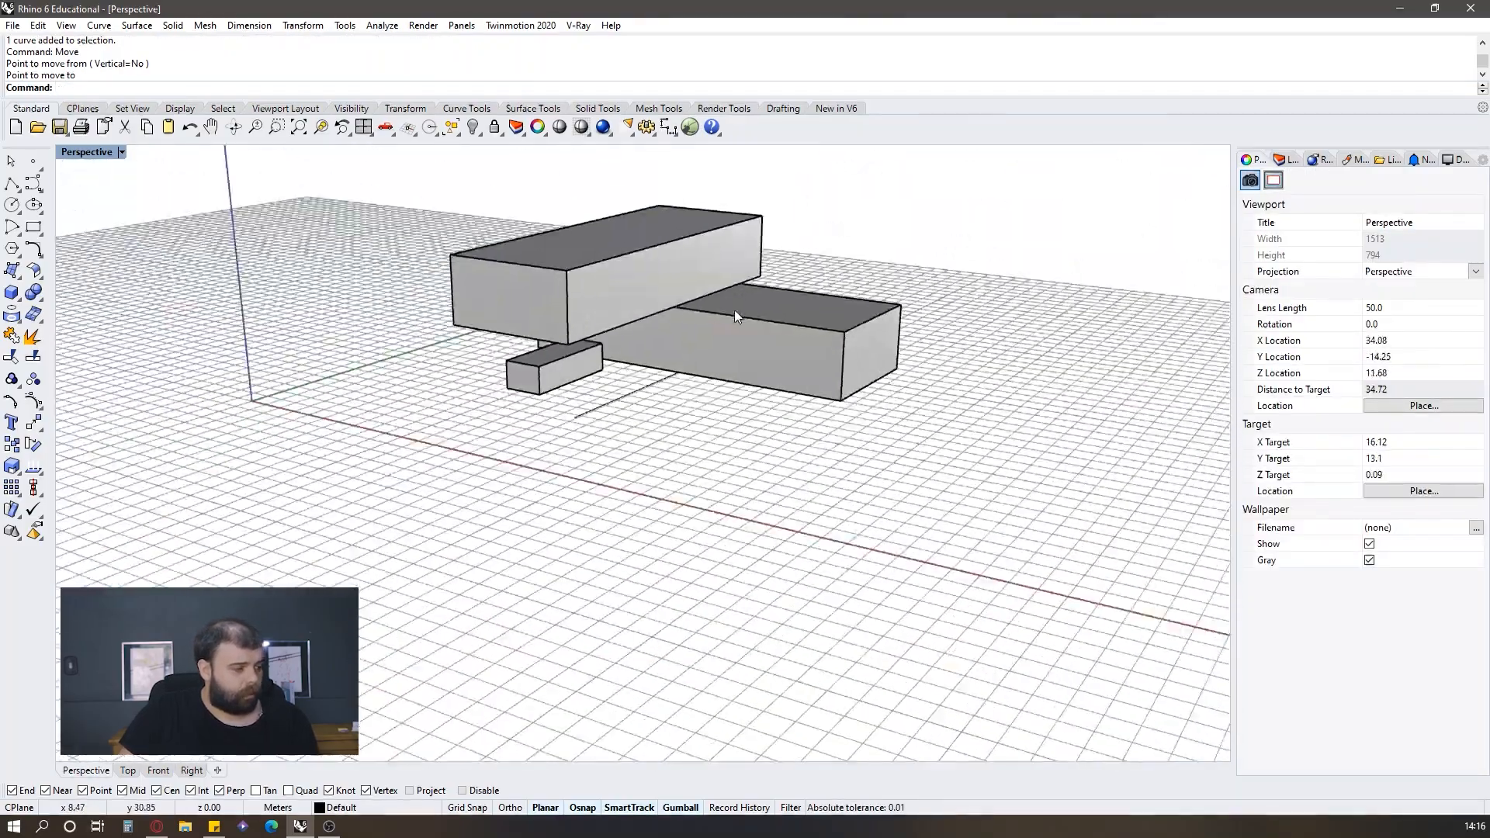
pyautogui.moveTo(721, 214); pyautogui.dragTo(744, 229, button='right')
pyautogui.scroll(5, 743, 229)
pyautogui.scroll(-5, 652, 421)
pyautogui.moveTo(883, 321); pyautogui.dragTo(882, 302, button='right')
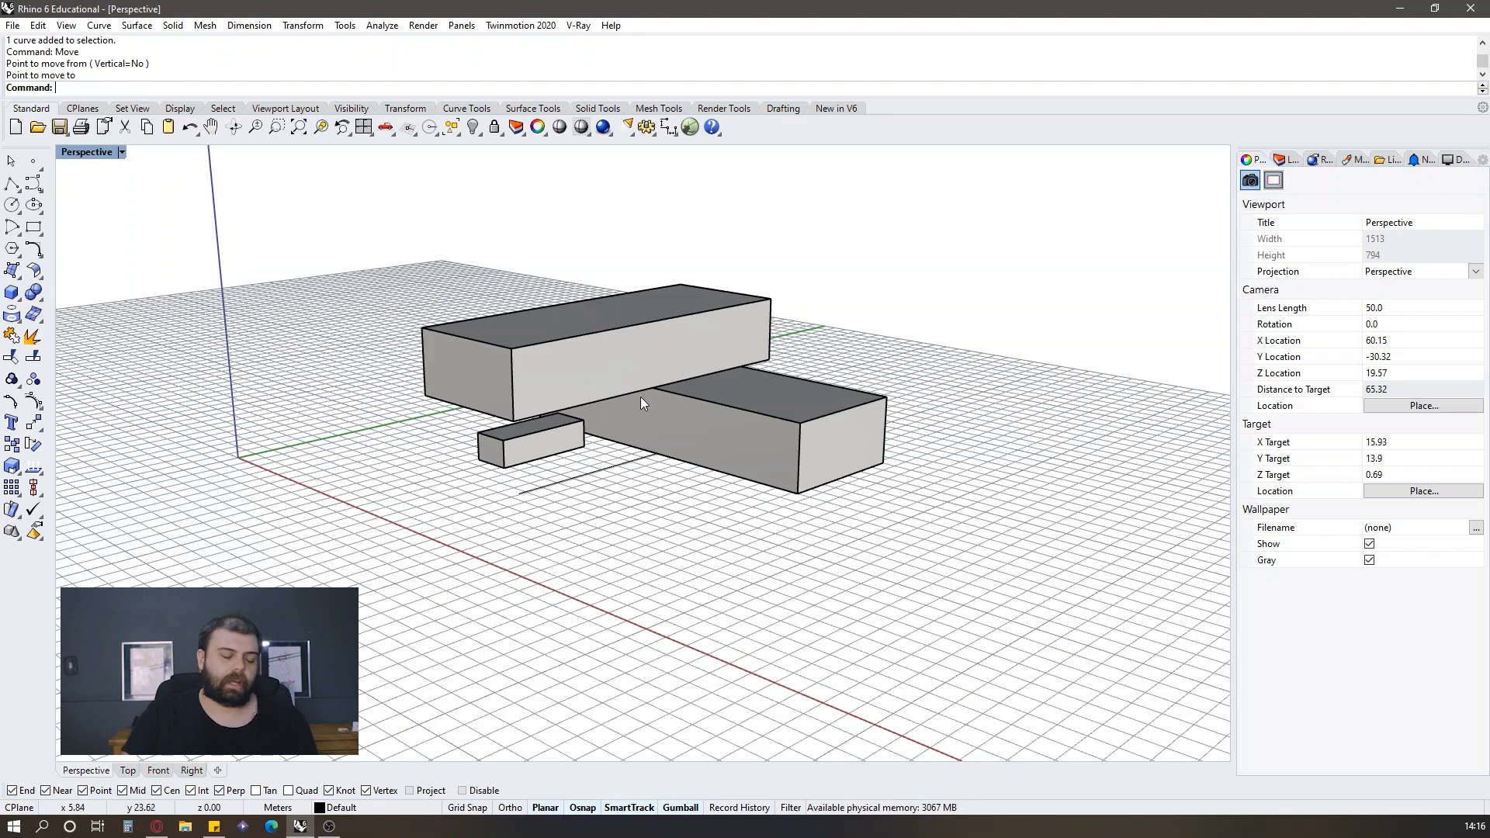
pyautogui.scroll(4, 640, 397)
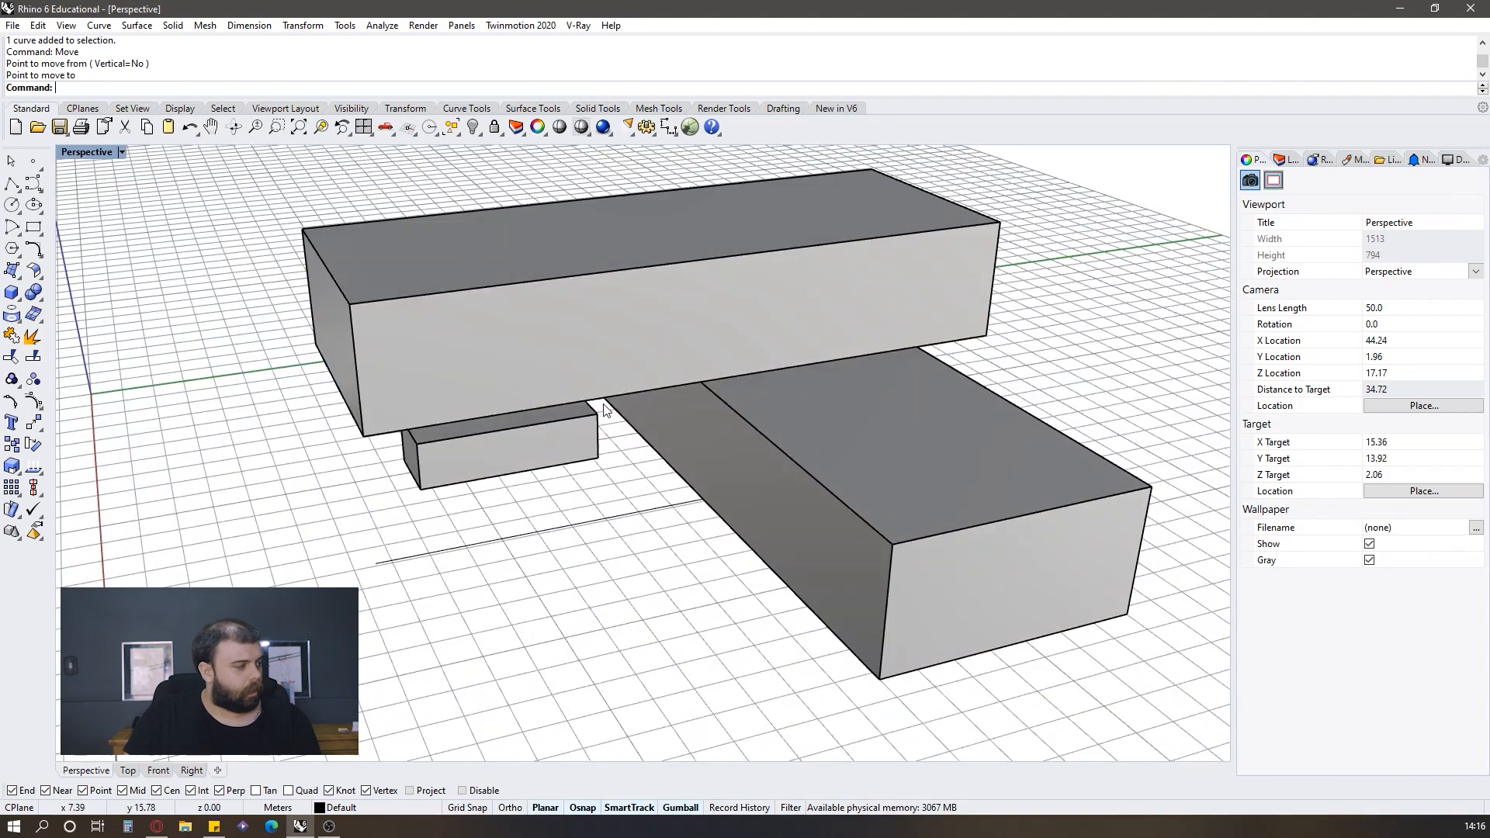
pyautogui.click(11, 181)
pyautogui.scroll(1, 389, 575)
pyautogui.click(366, 560)
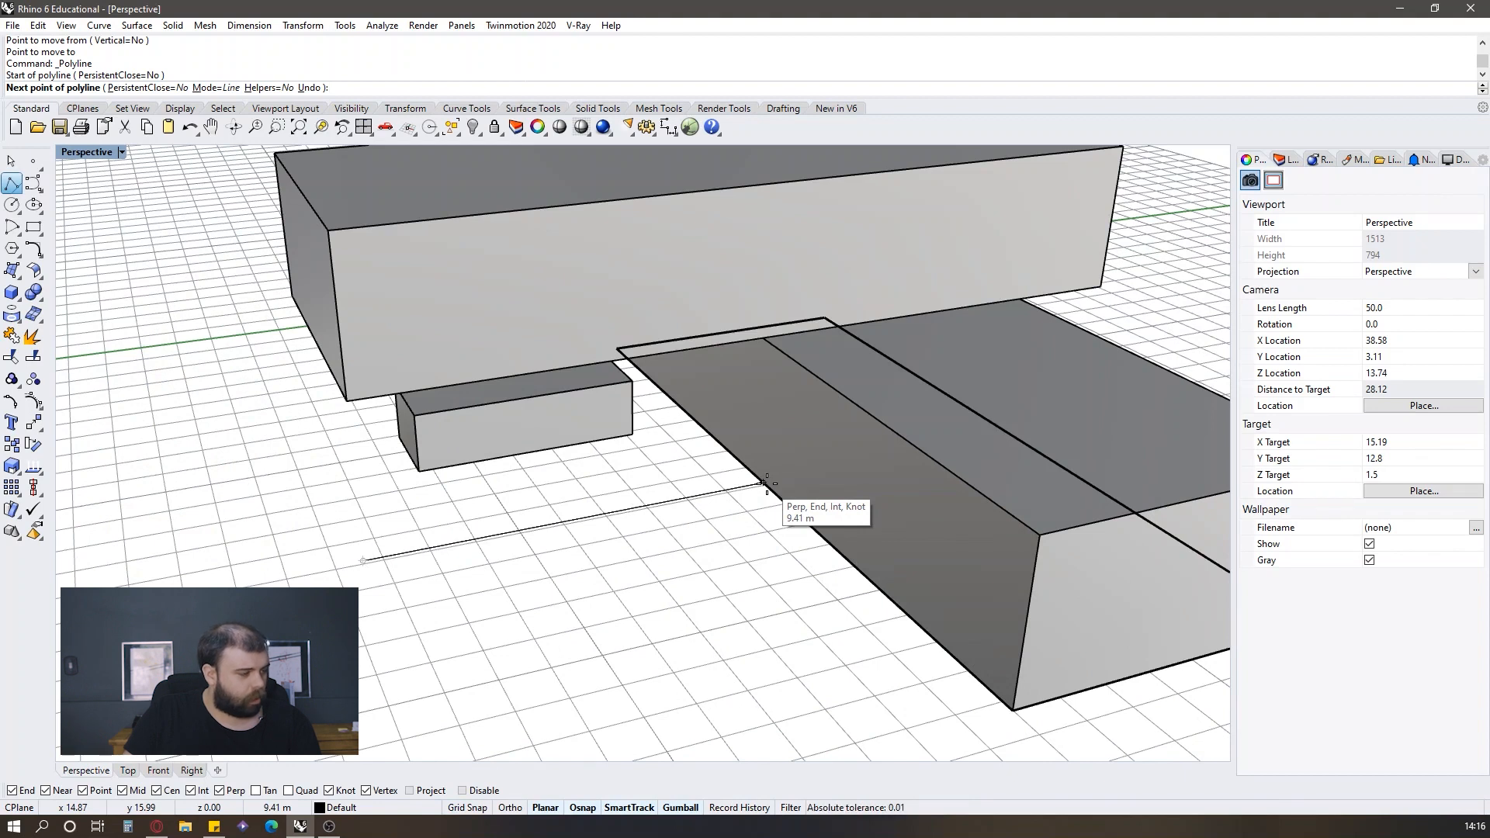
pyautogui.click(765, 482)
pyautogui.rightClick(766, 488)
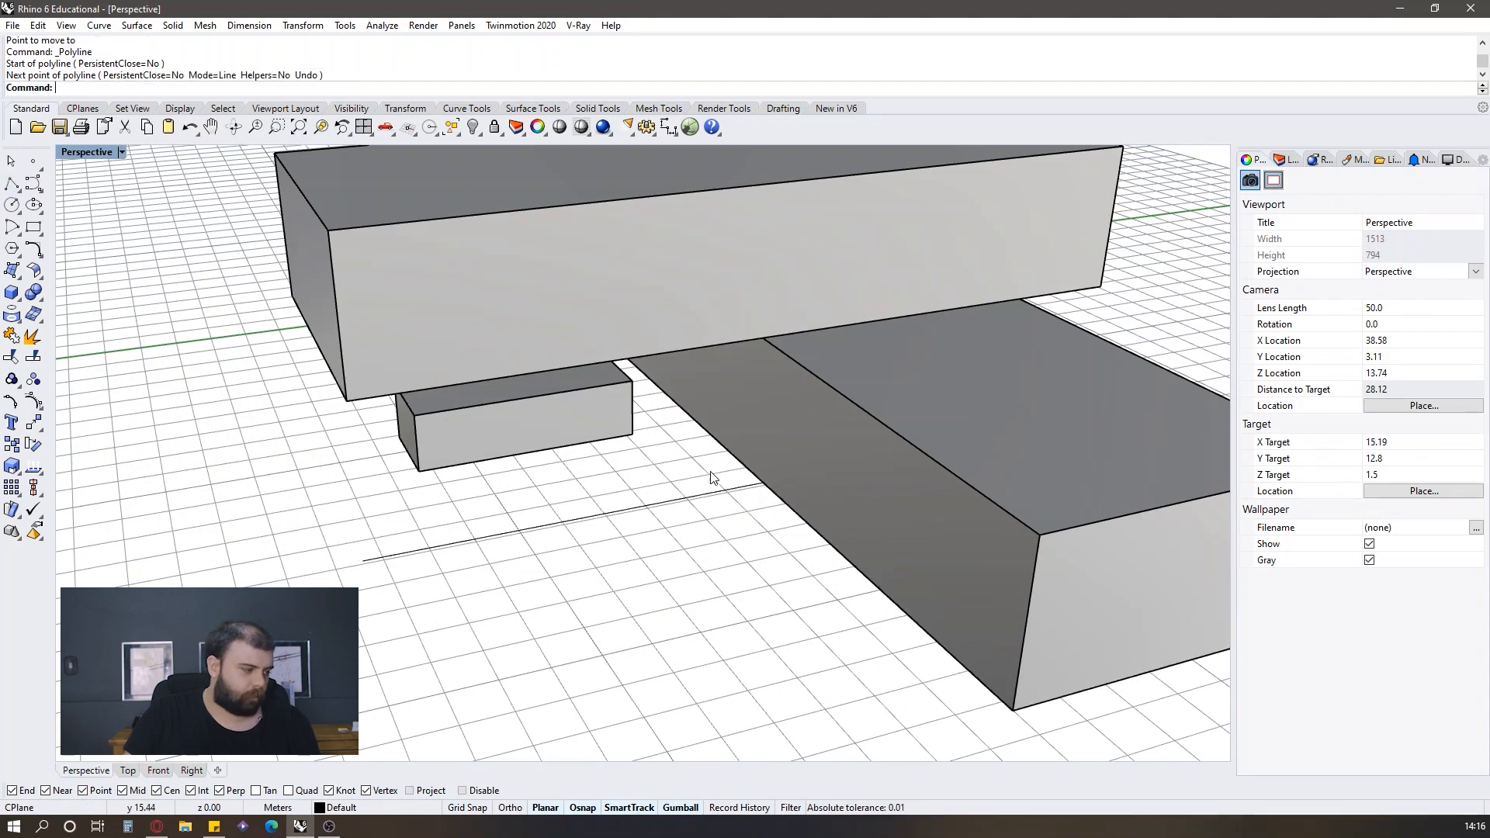
# Step: Open Grasshopper and place a Curve parameter on the canvas
pyautogui.scroll(-6, 720, 477)
pyautogui.moveTo(720, 477); pyautogui.dragTo(703, 515, button='right')
pyautogui.scroll(4, 721, 447)
pyautogui.moveTo(722, 447); pyautogui.dragTo(706, 444, button='right')
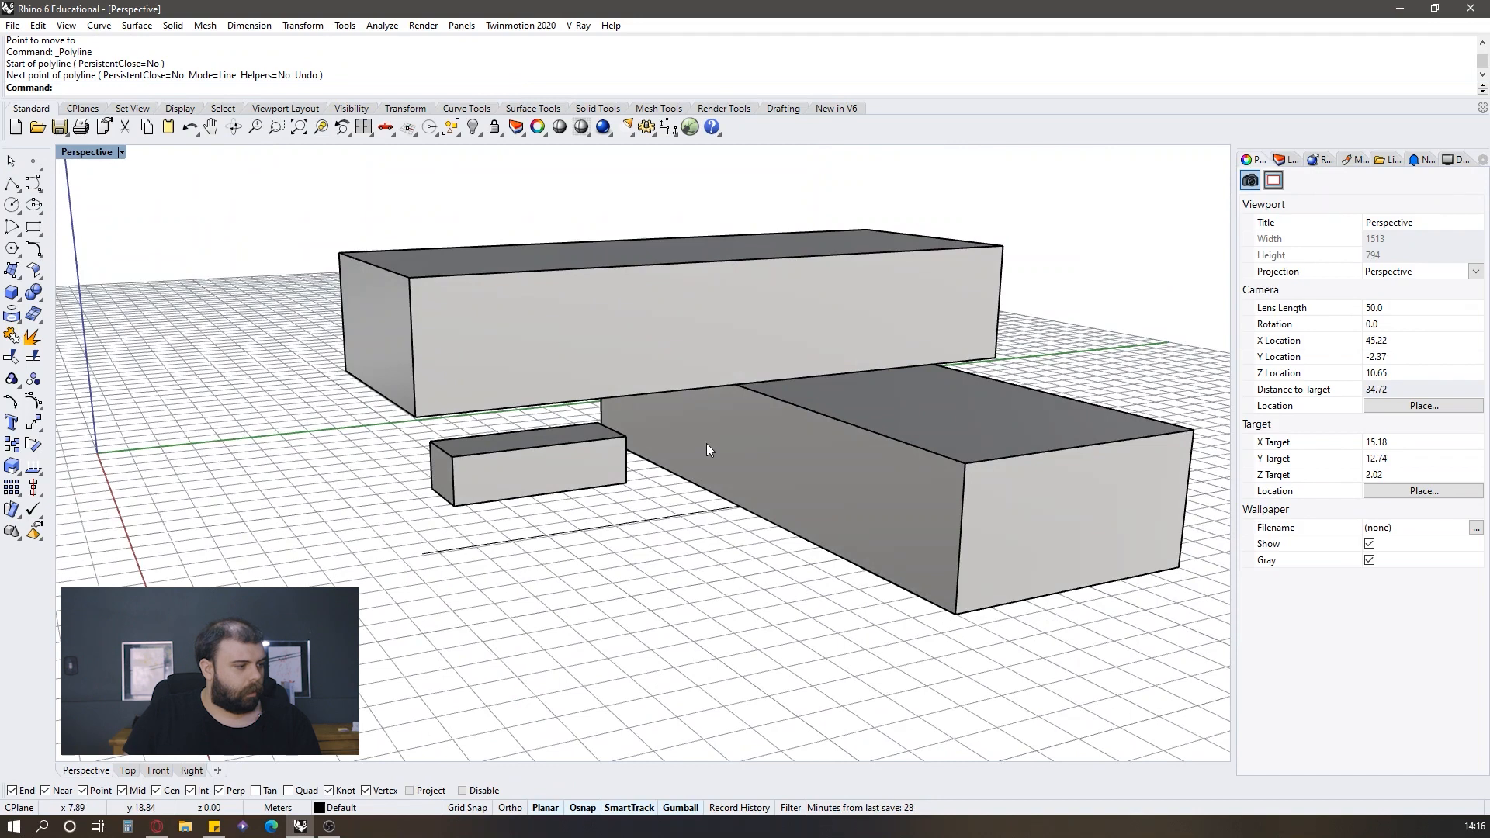
pyautogui.click(690, 127)
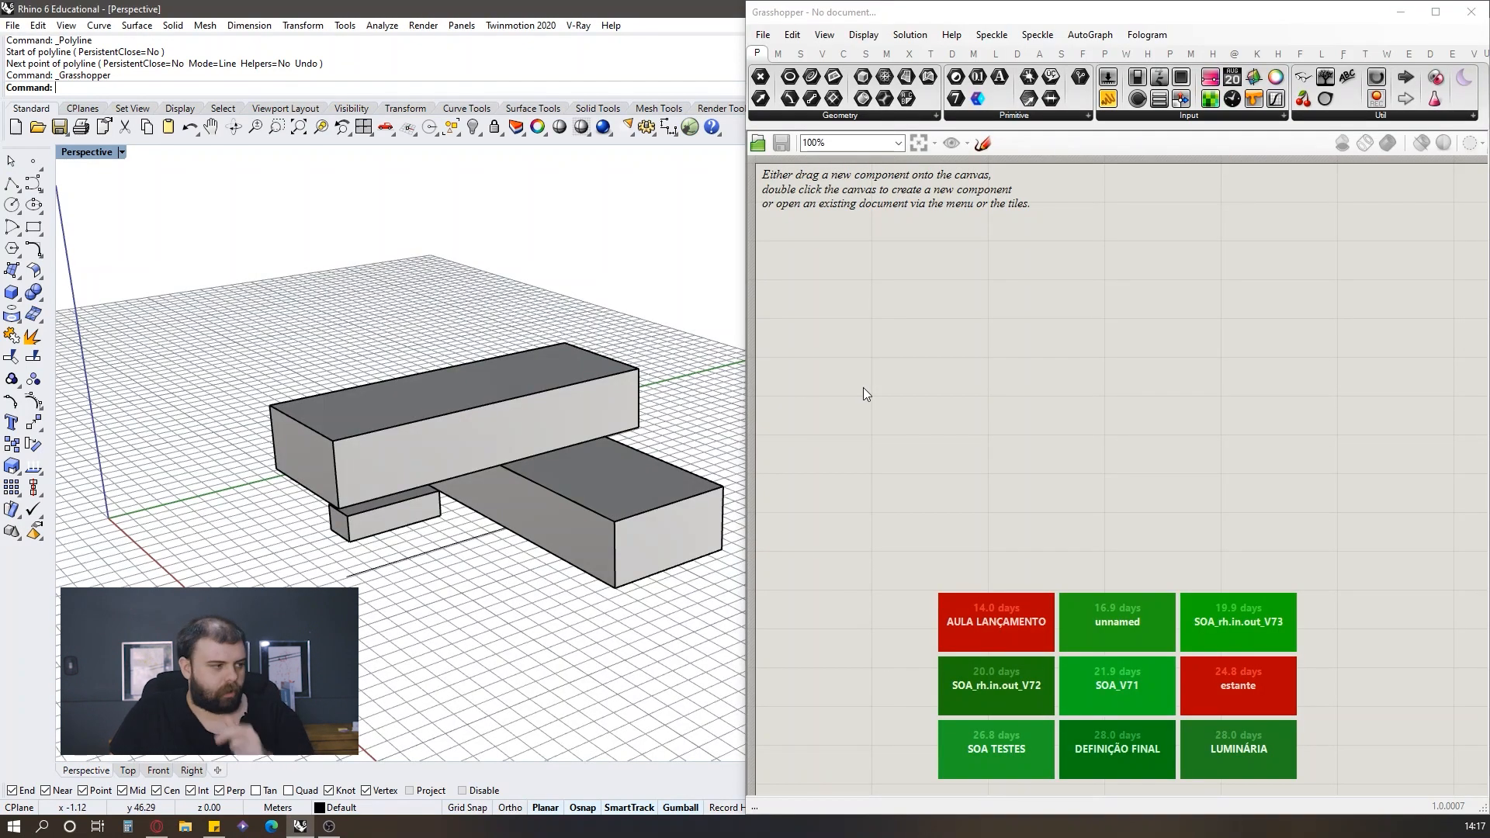
pyautogui.doubleClick(888, 370)
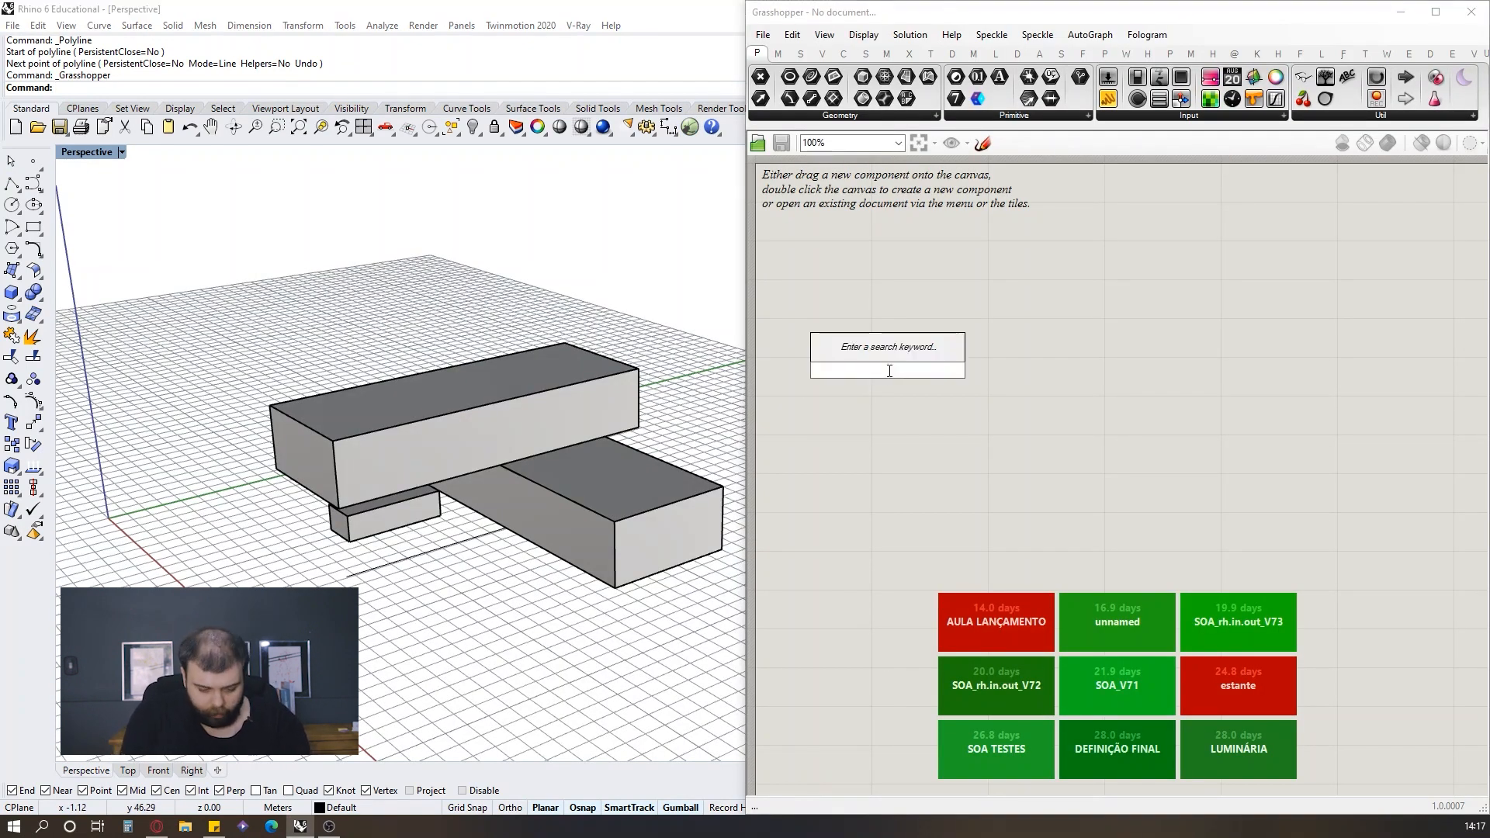
pyautogui.write('curve')
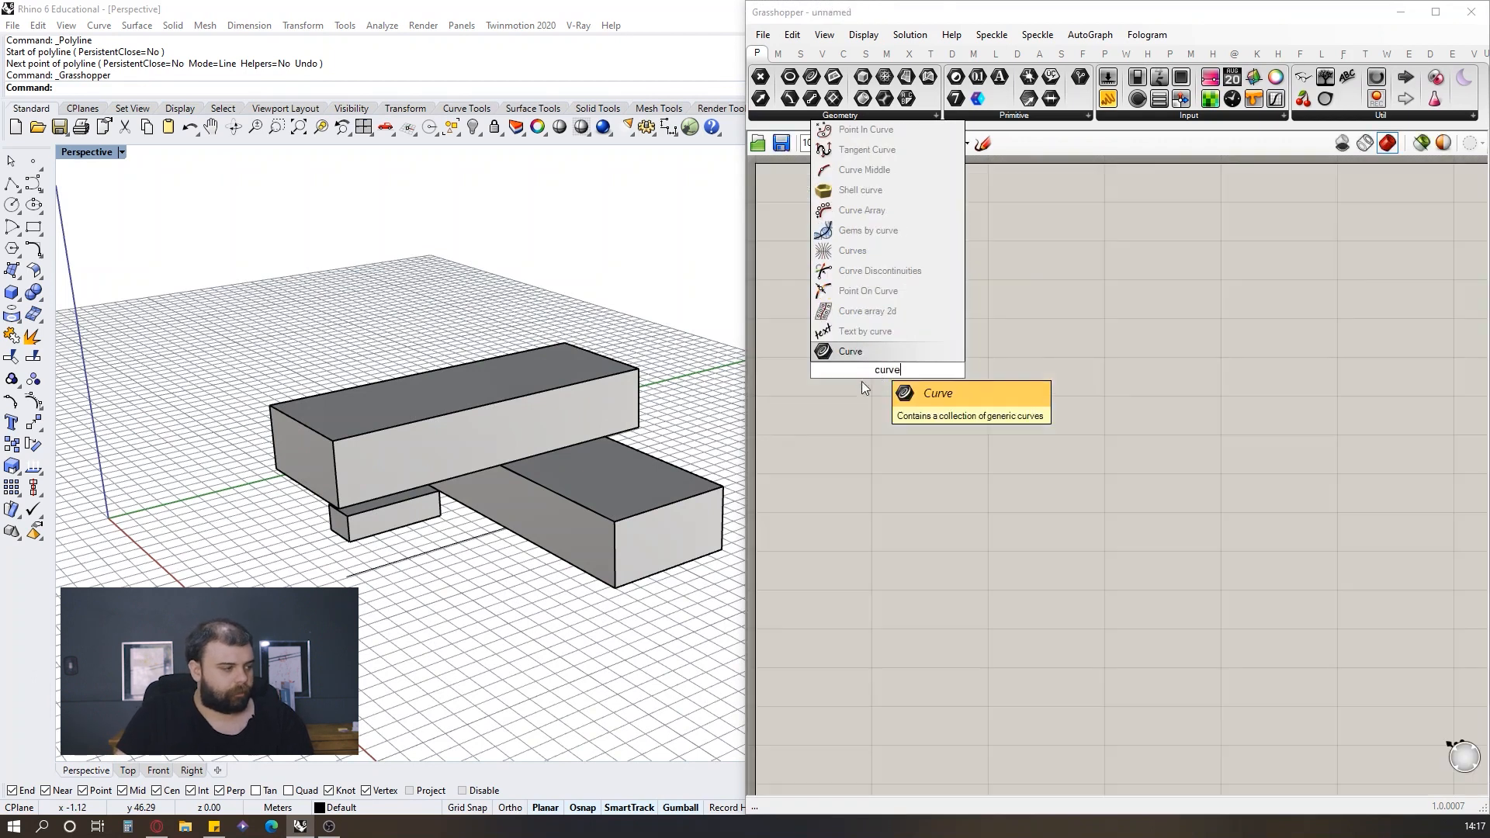
pyautogui.press('Return')
# Step: Reference the ground line as the single curve of the Curve parameter and reposition the component slightly on the canvas
pyautogui.rightClick(891, 380)
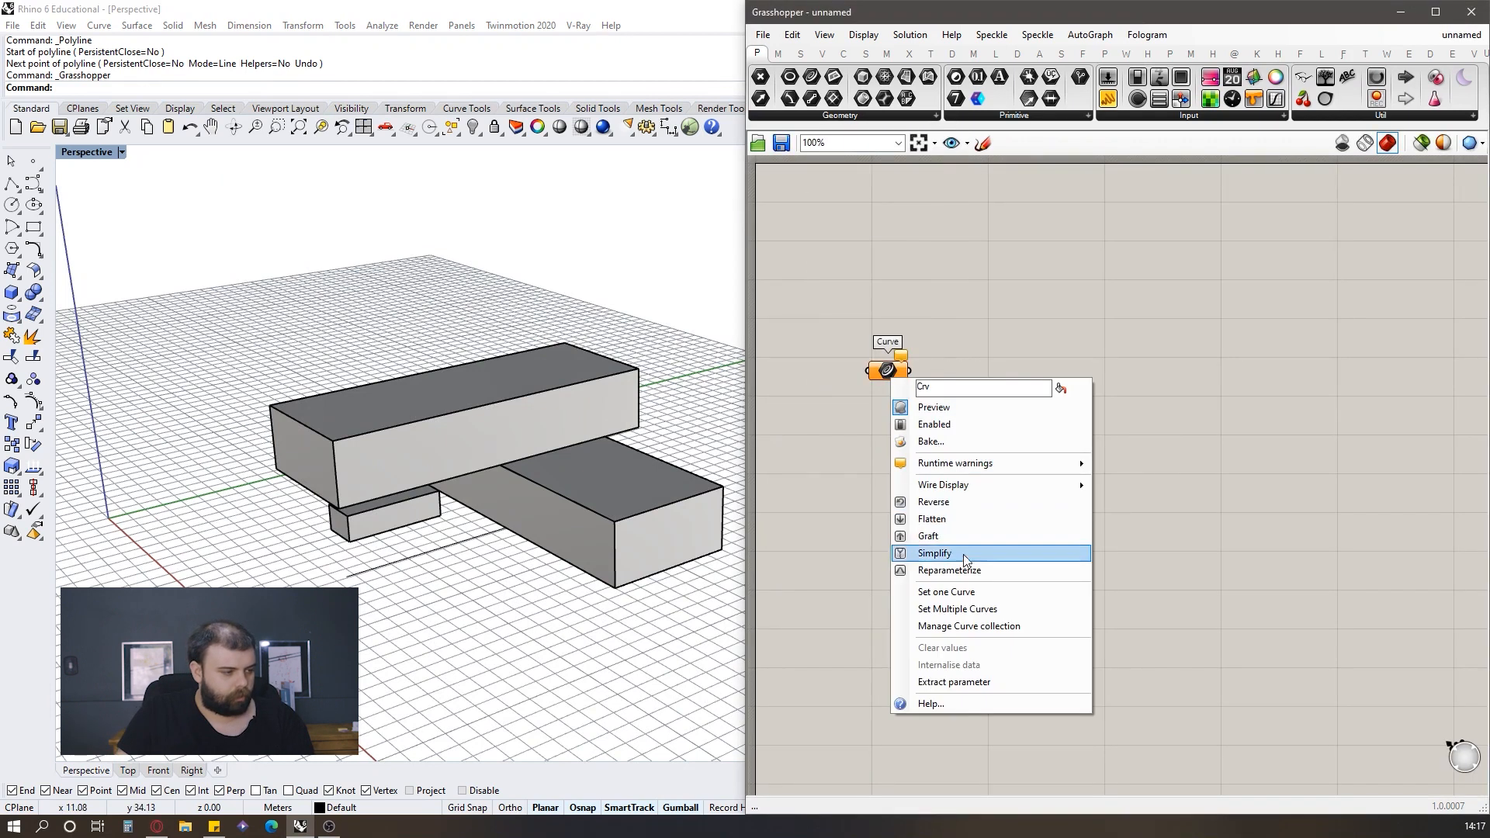
pyautogui.click(973, 591)
pyautogui.click(446, 558)
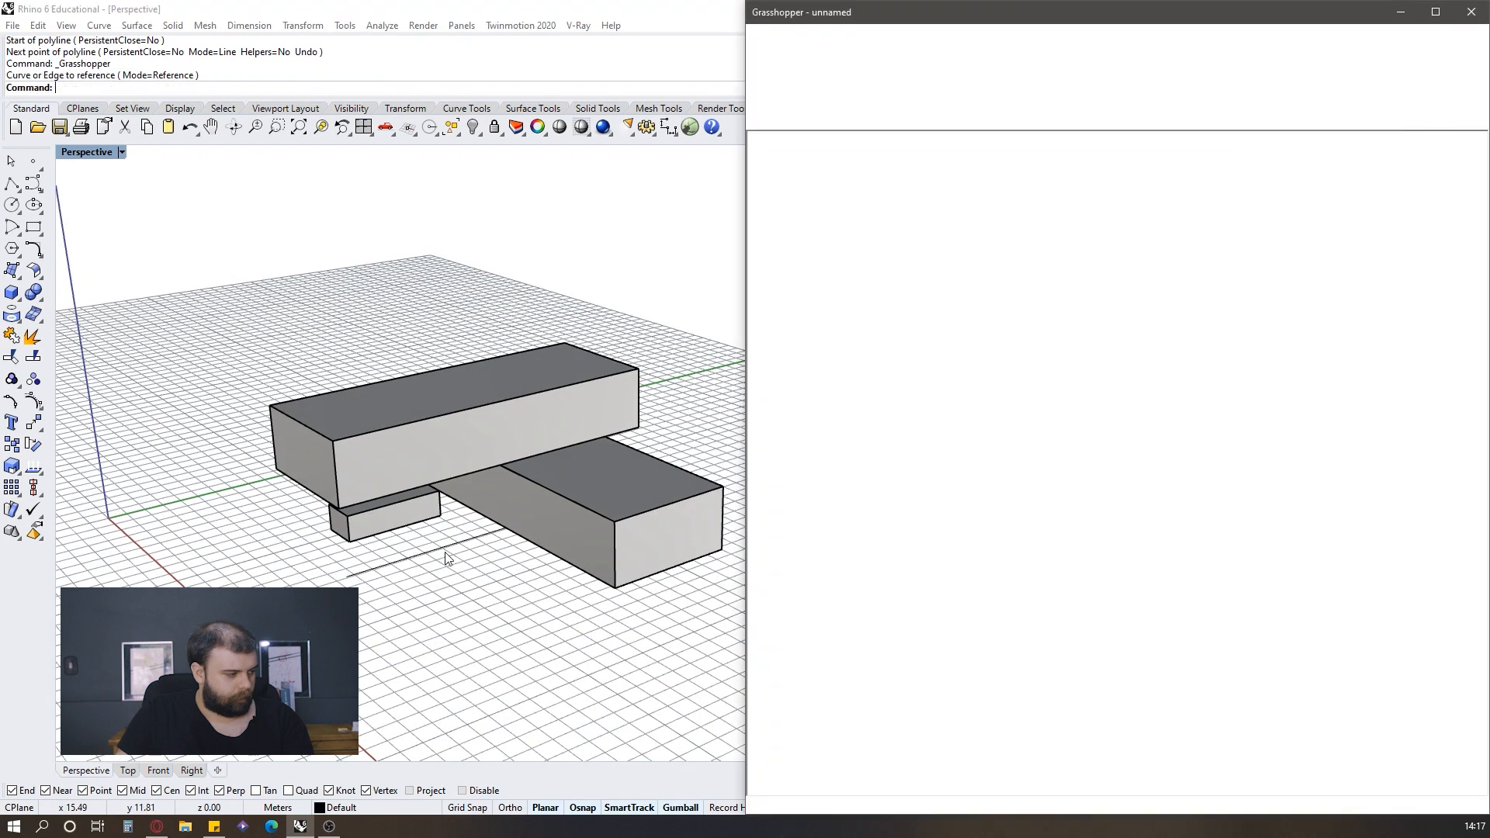
pyautogui.scroll(5, 465, 557)
pyautogui.moveTo(887, 378); pyautogui.dragTo(871, 354)
# Step: Hide the original ground line in the Rhino viewport
pyautogui.click(475, 535)
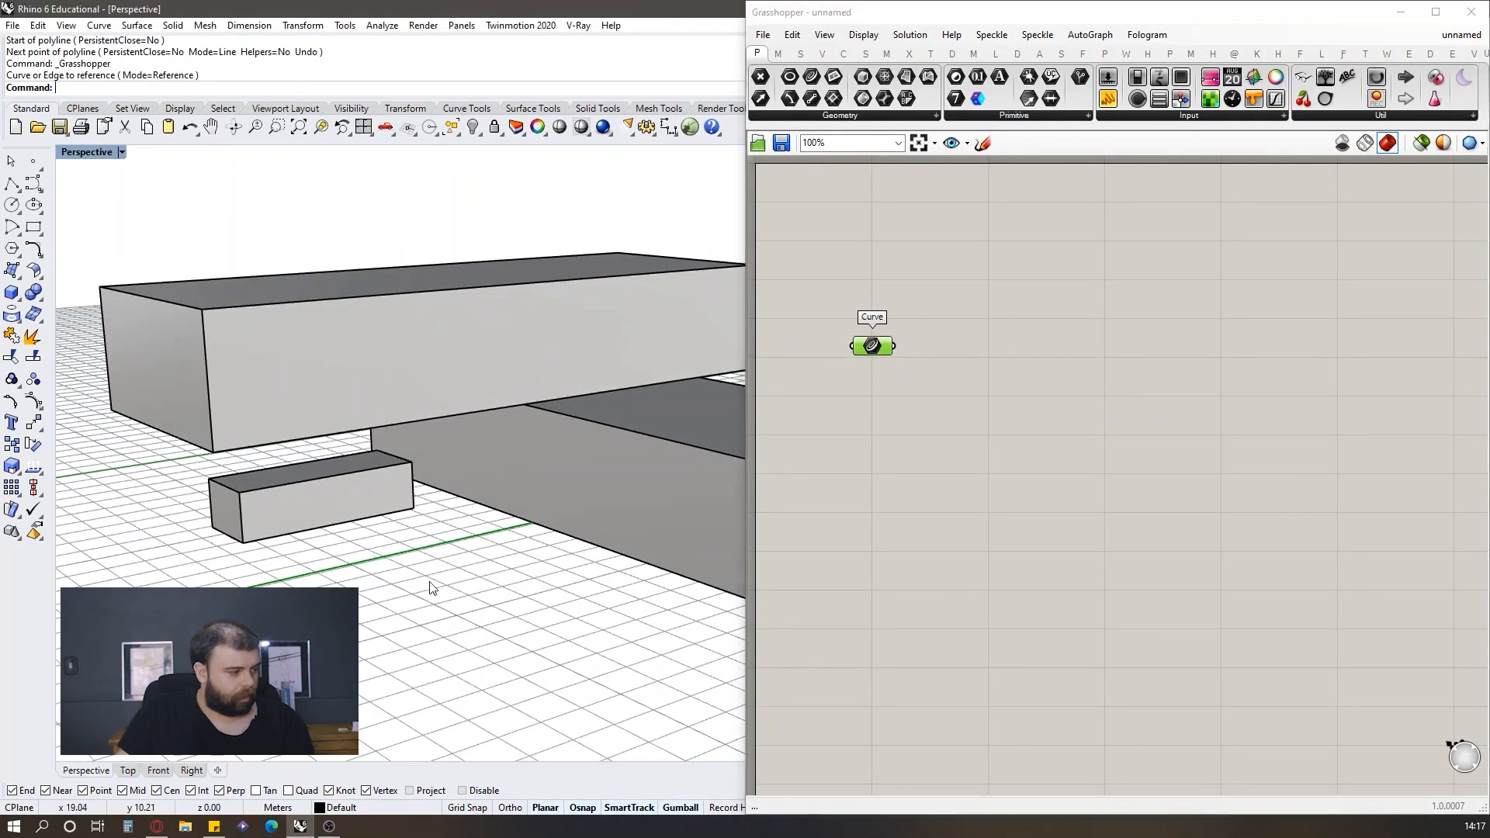
pyautogui.click(473, 127)
pyautogui.scroll(-3, 313, 334)
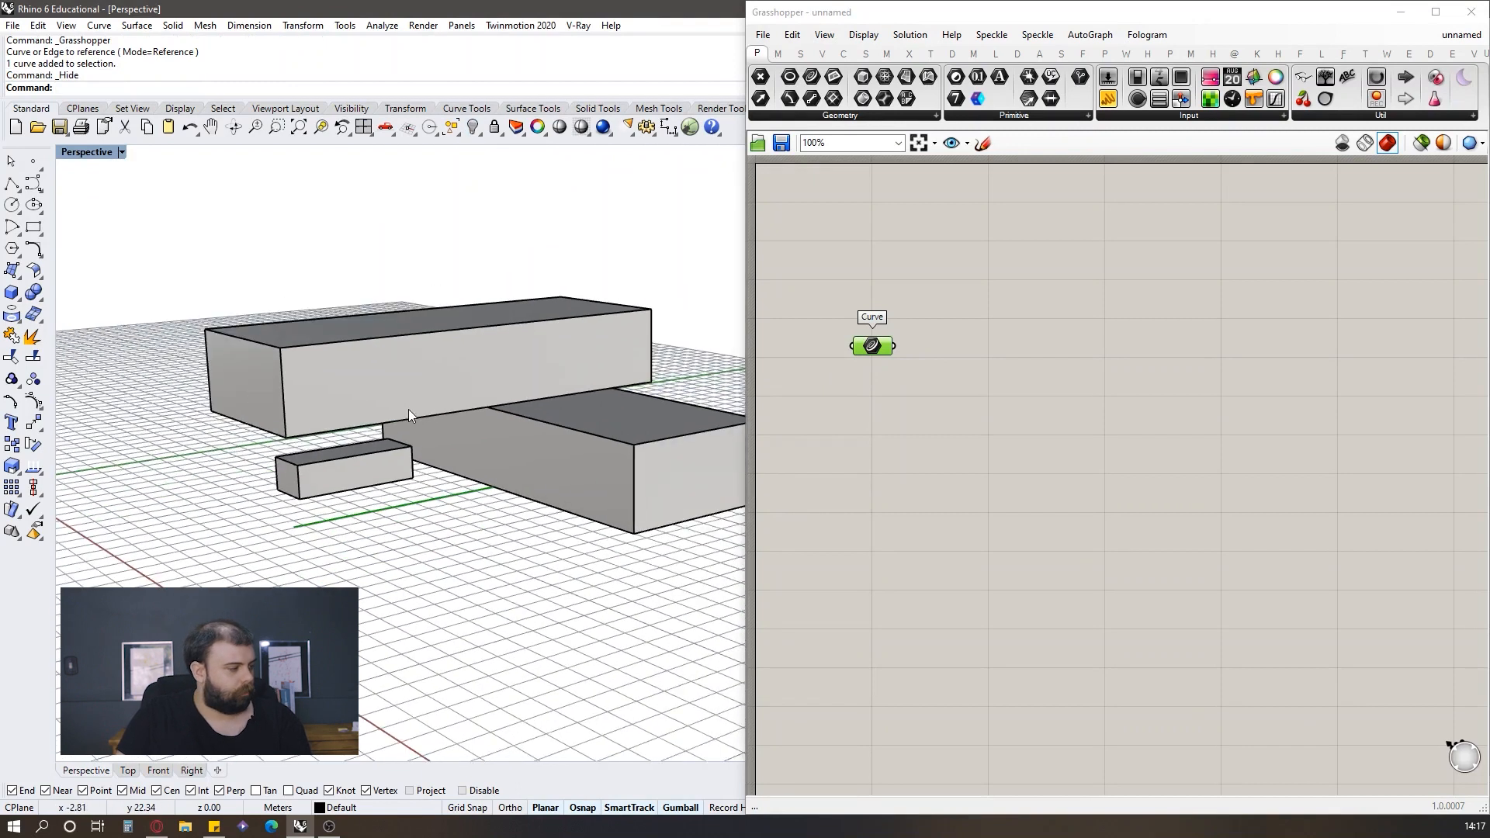
pyautogui.scroll(5, 316, 475)
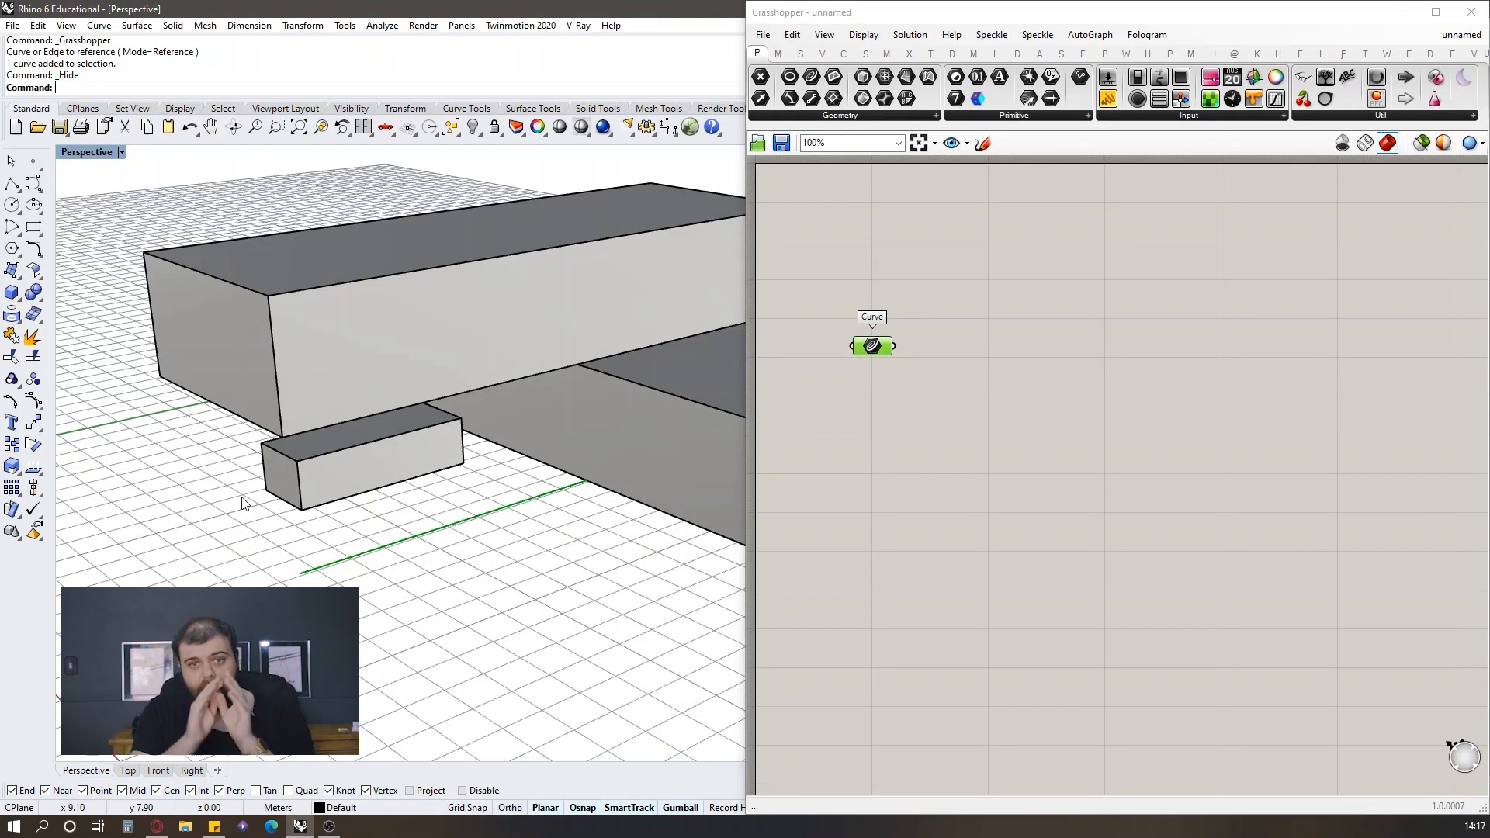
# Step: Sketch a freehand diagonal line with seven cross marks along it on the canvas below the Curve parameter
pyautogui.click(982, 142)
pyautogui.moveTo(842, 545); pyautogui.dragTo(1293, 432)
pyautogui.moveTo(845, 541)
pyautogui.mouseDown()
pyautogui.moveTo(834, 560)
pyautogui.moveTo(863, 556)
pyautogui.mouseUp()
pyautogui.moveTo(926, 515)
pyautogui.mouseDown()
pyautogui.moveTo(917, 541)
pyautogui.moveTo(950, 537)
pyautogui.mouseUp()
pyautogui.moveTo(1001, 488)
pyautogui.mouseDown()
pyautogui.moveTo(990, 517)
pyautogui.moveTo(1013, 512)
pyautogui.mouseUp()
pyautogui.moveTo(1080, 470); pyautogui.dragTo(1072, 497)
pyautogui.moveTo(1058, 480)
pyautogui.mouseDown()
pyautogui.moveTo(1086, 495)
pyautogui.moveTo(1136, 486)
pyautogui.mouseUp()
pyautogui.moveTo(1126, 465)
pyautogui.mouseDown()
pyautogui.moveTo(1159, 487)
pyautogui.moveTo(1228, 469)
pyautogui.mouseUp()
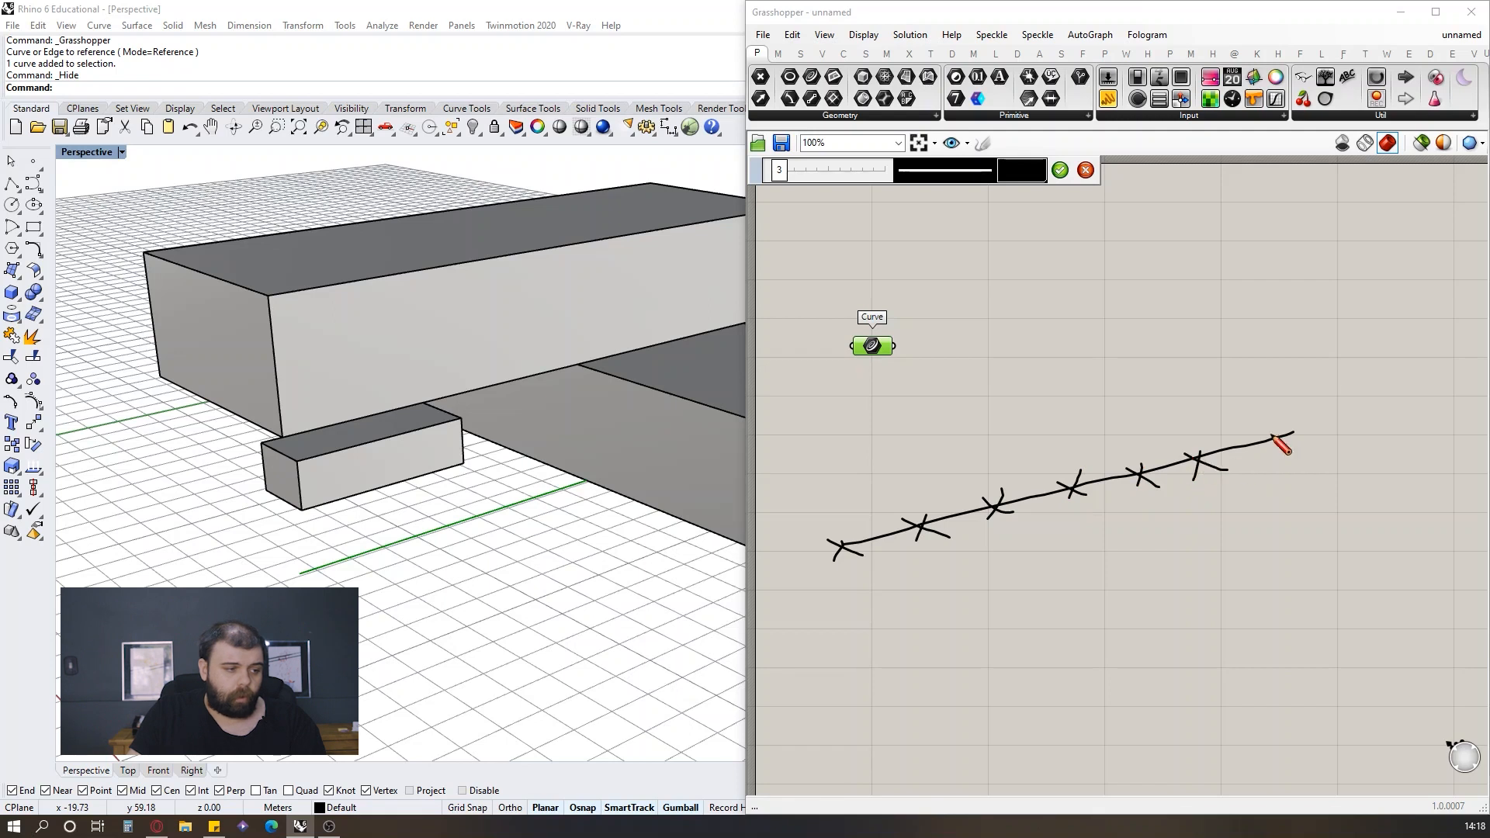
pyautogui.moveTo(1268, 416)
pyautogui.mouseDown()
pyautogui.moveTo(1266, 463)
pyautogui.moveTo(1290, 447)
pyautogui.mouseUp()
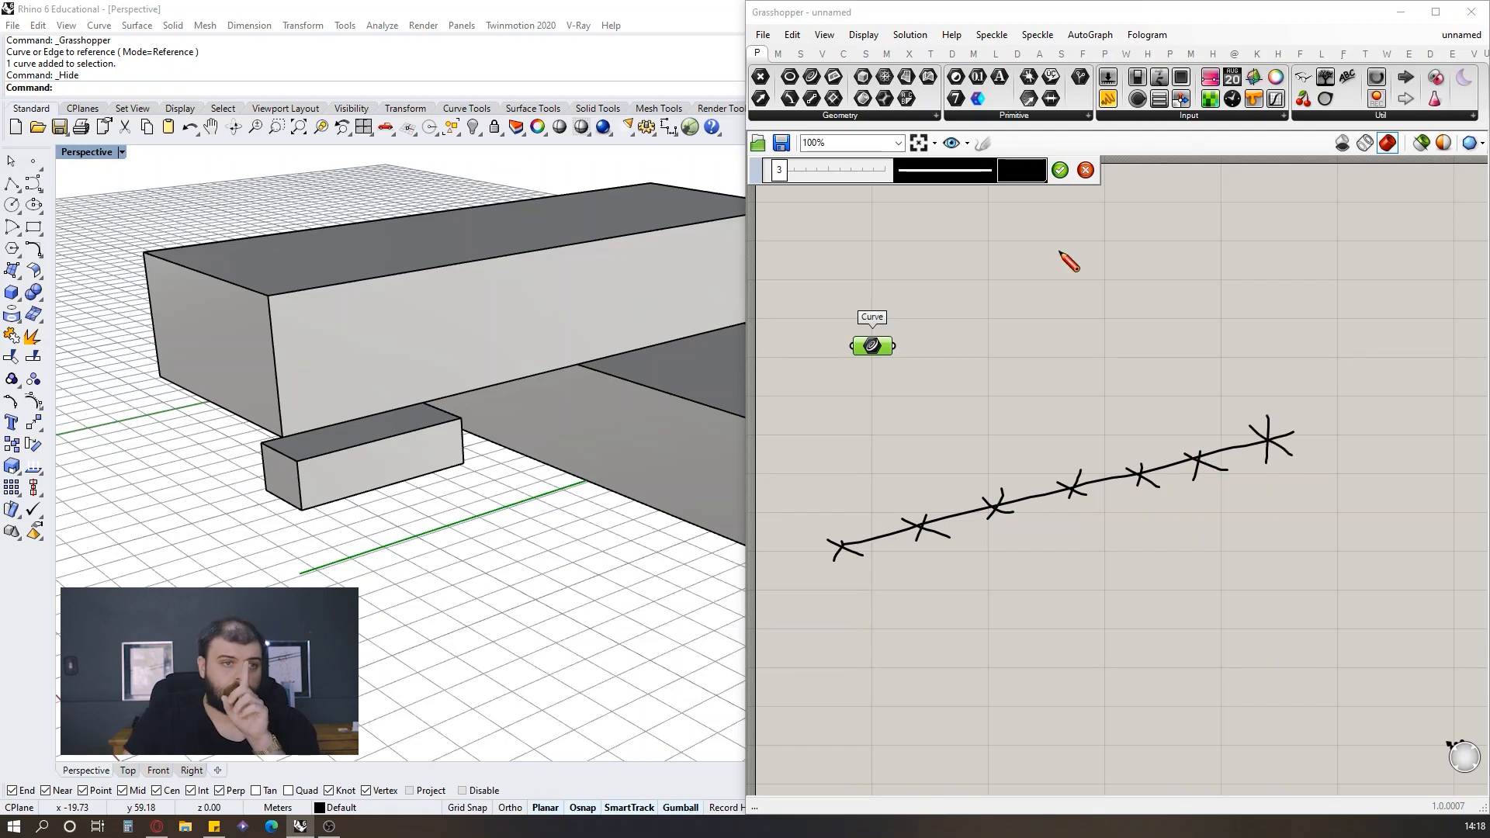
pyautogui.click(1060, 170)
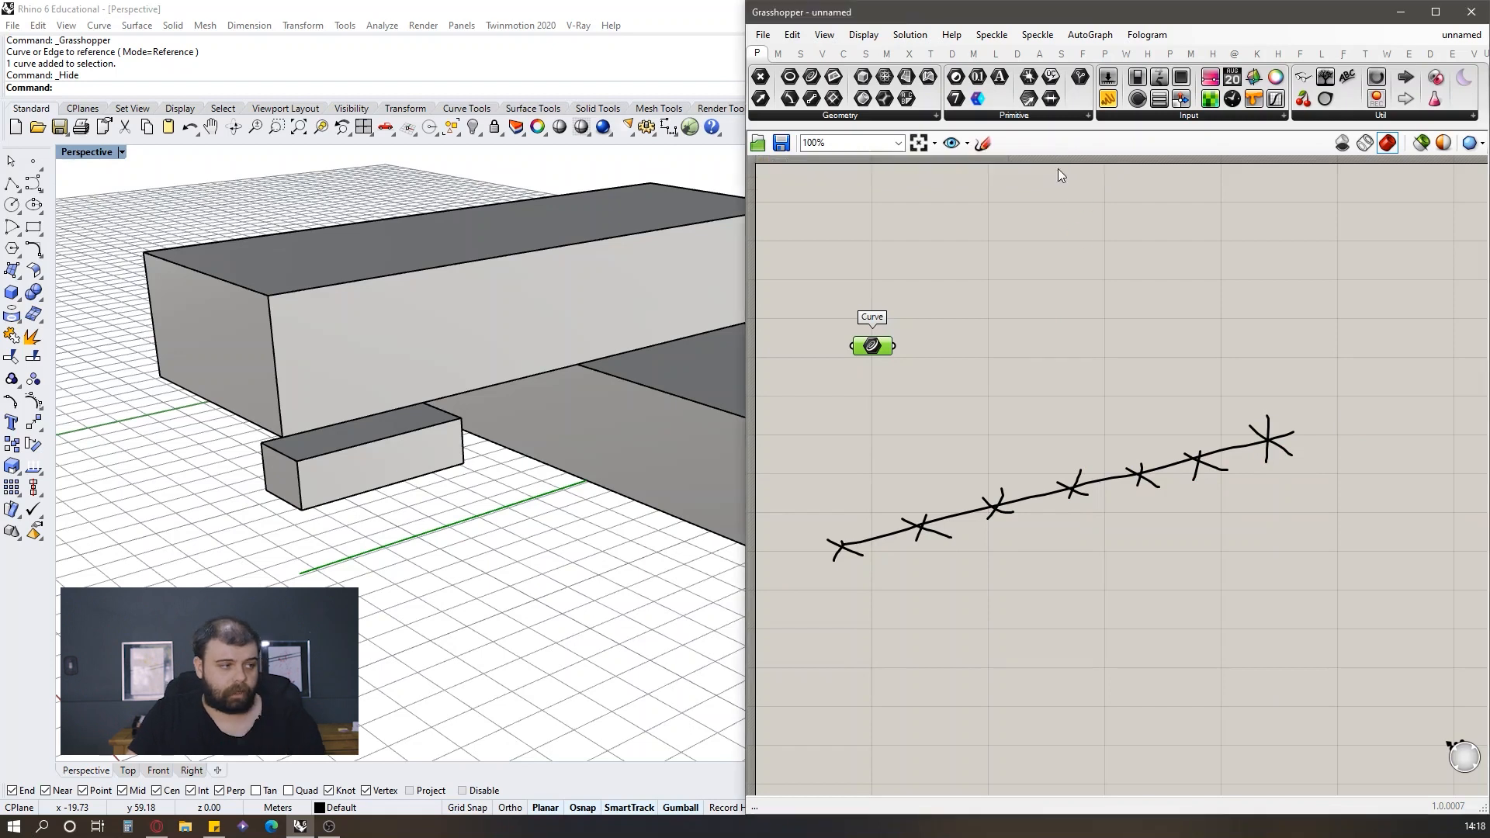
# Step: Place a Divide Curve component on the canvas beside the Curve parameter
pyautogui.doubleClick(1102, 304)
pyautogui.write('divide cur')
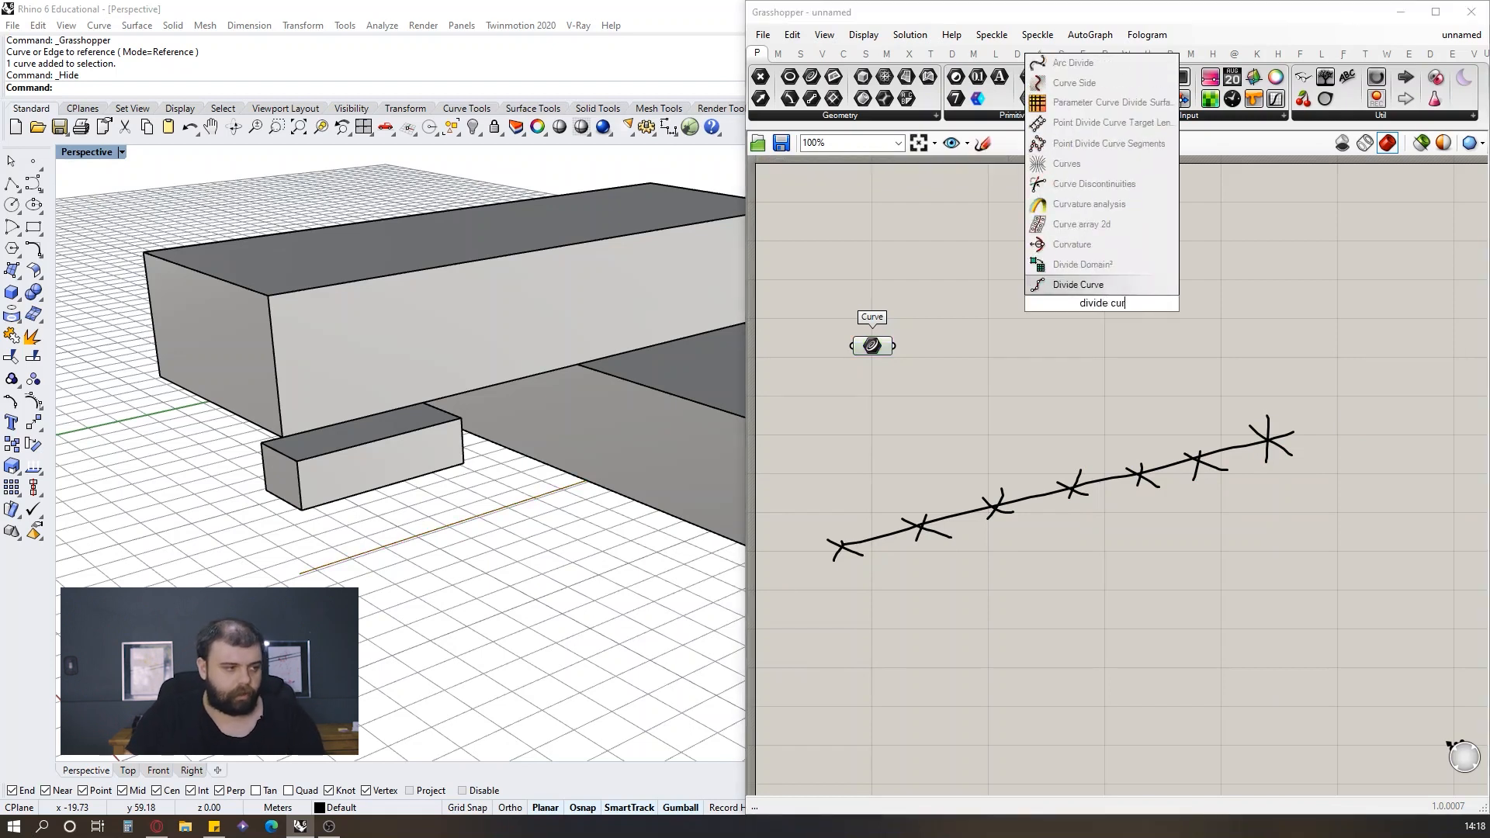
pyautogui.click(1106, 288)
pyautogui.scroll(3, 945, 328)
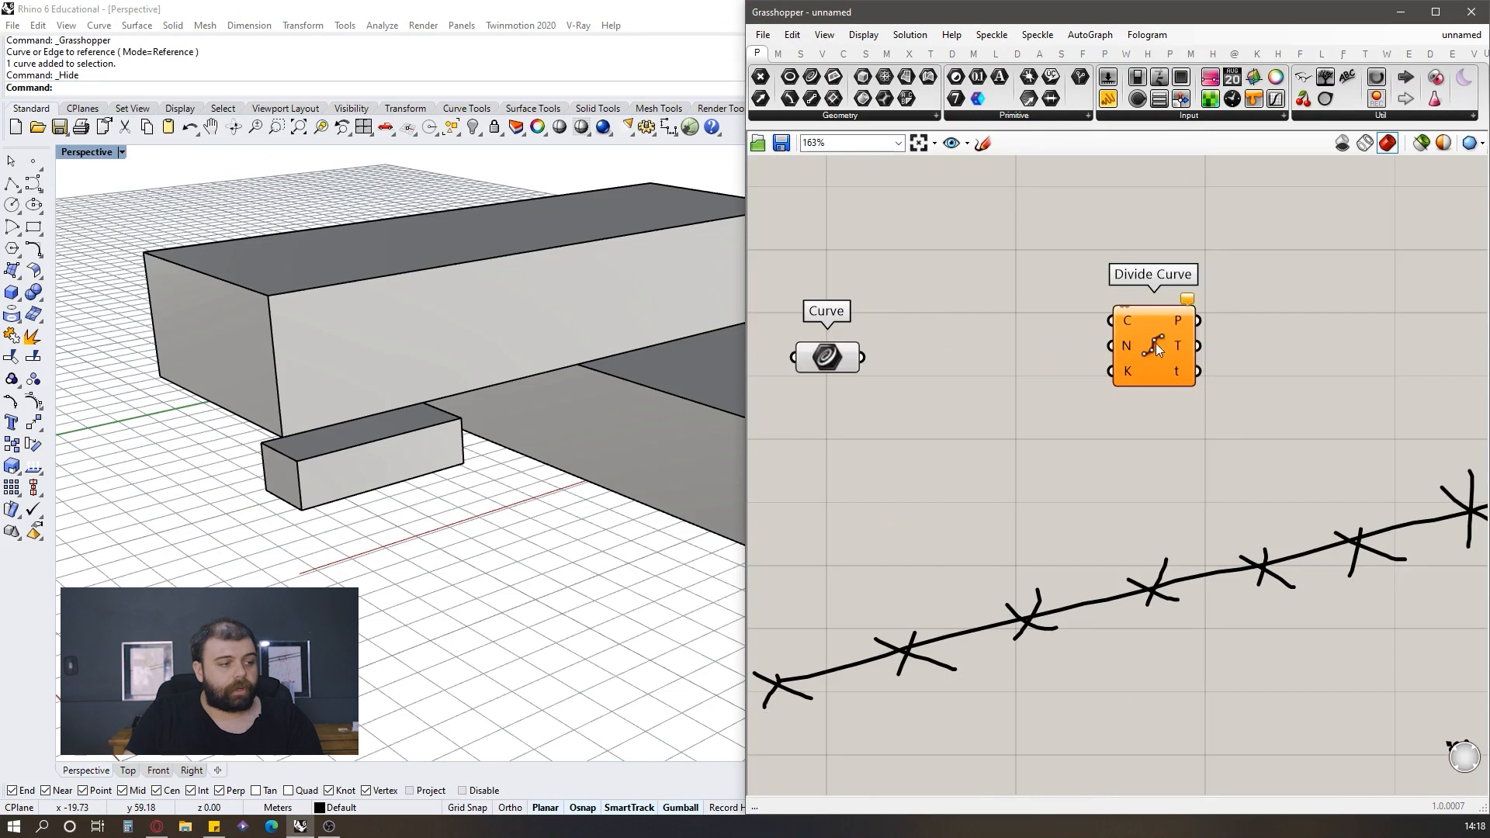
pyautogui.scroll(-2, 1006, 258)
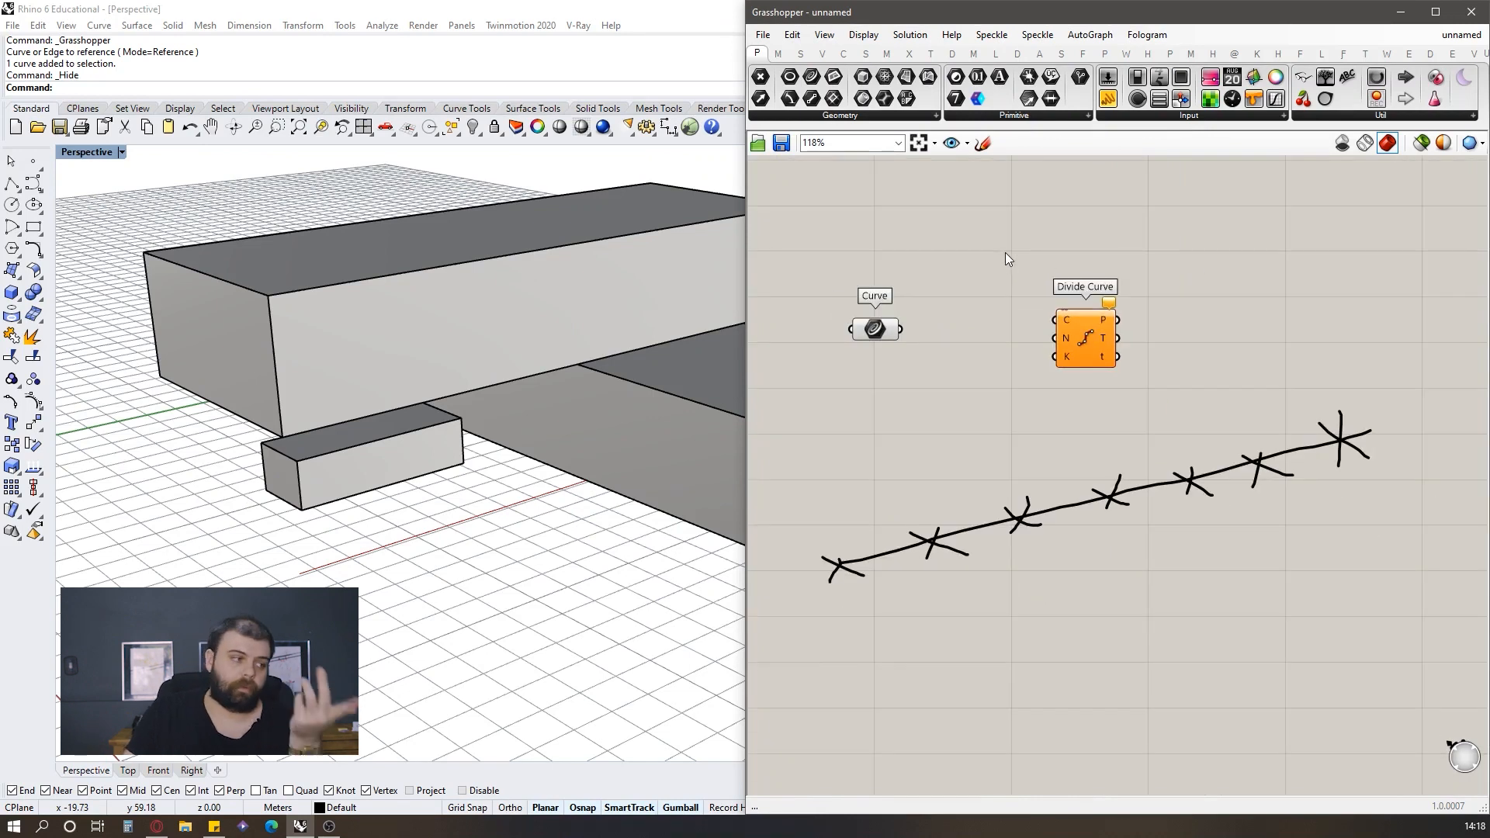
pyautogui.moveTo(1066, 339)
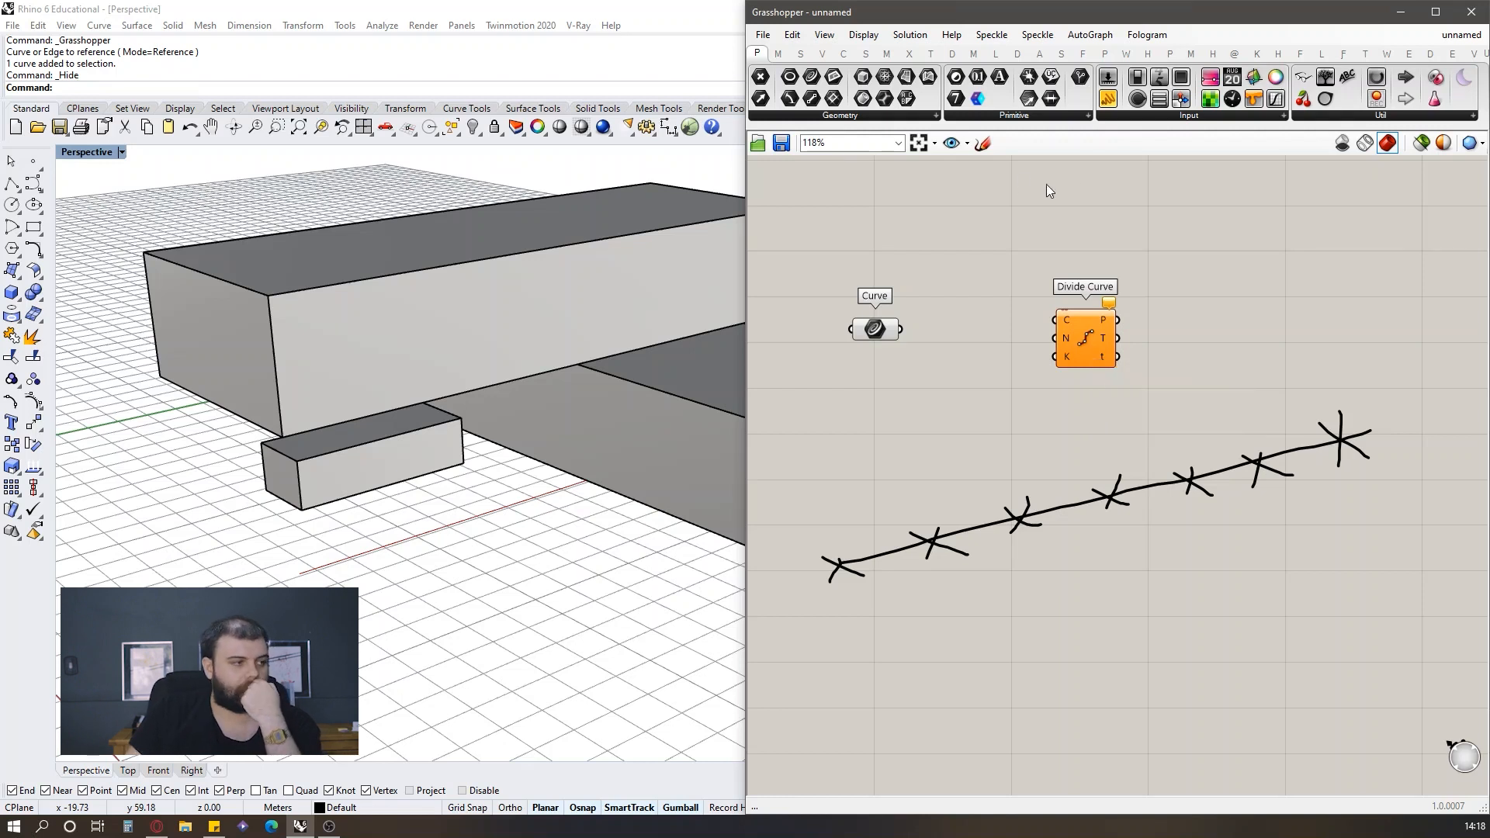
# Step: Sketch a short segment with end ticks and an X beneath it, below the start of the marked line
pyautogui.click(982, 143)
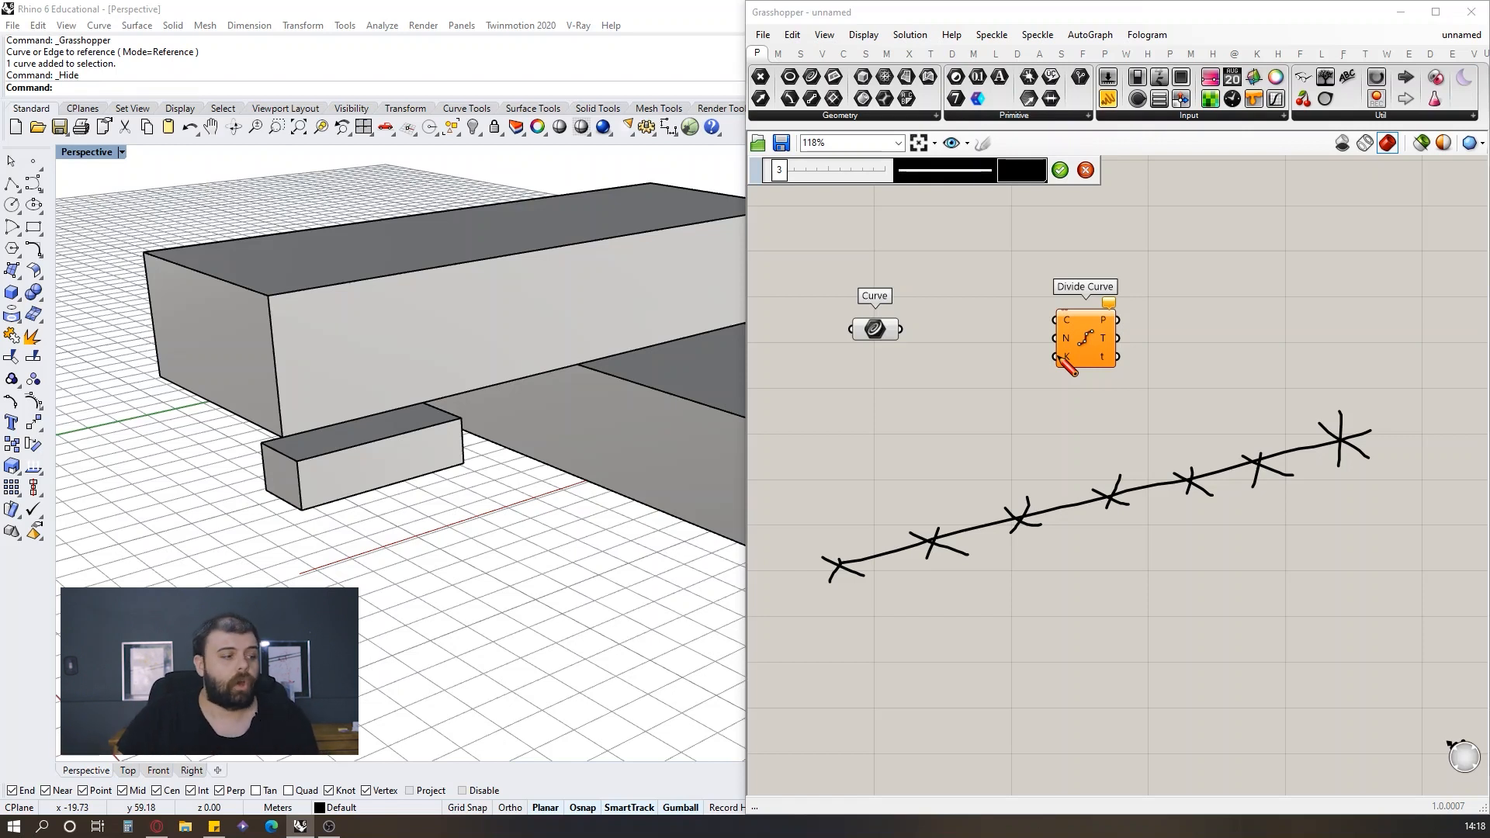
pyautogui.scroll(-2, 1094, 233)
pyautogui.scroll(4, 966, 434)
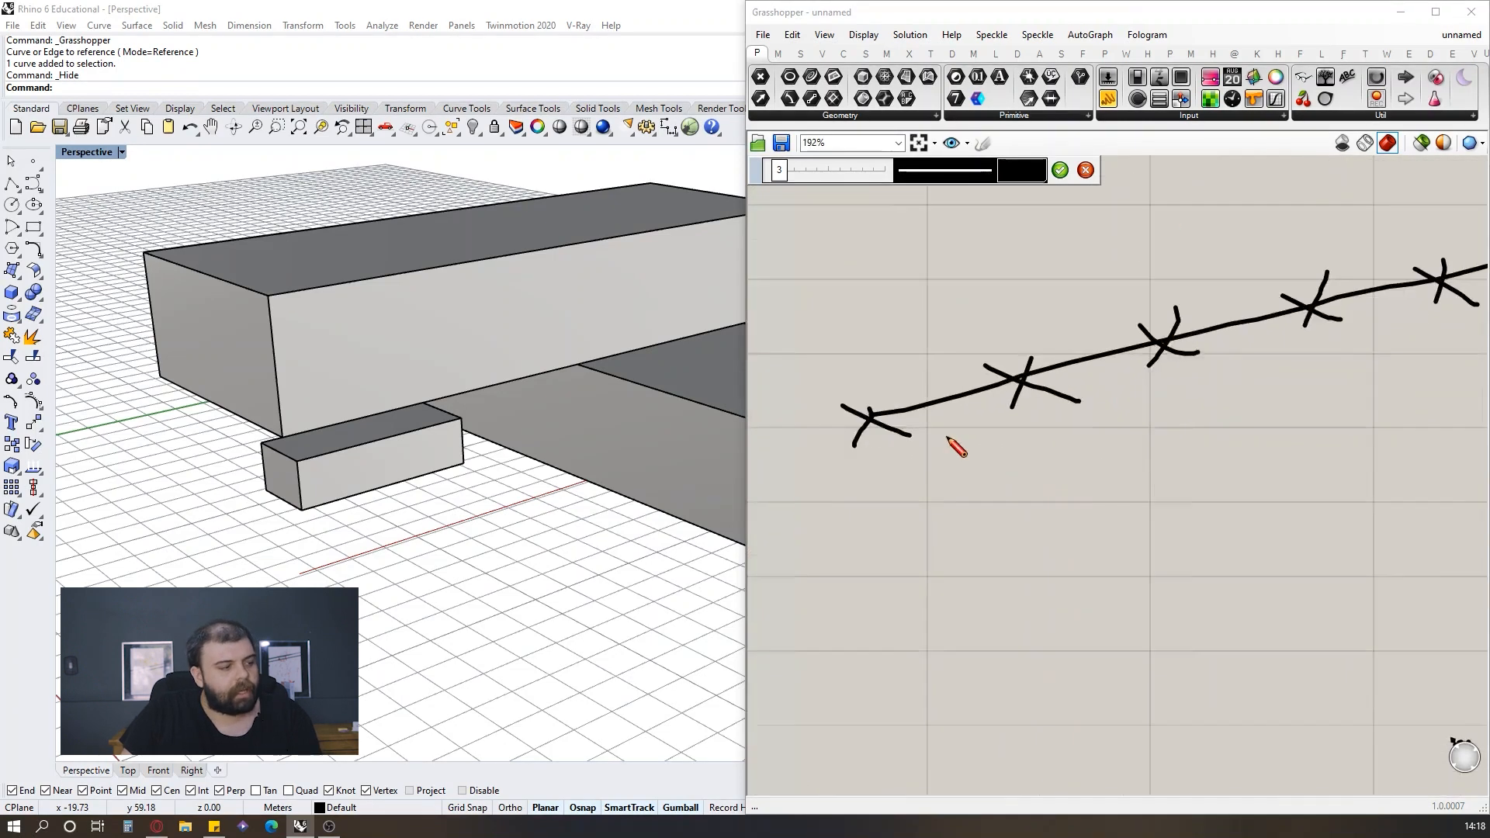
pyautogui.scroll(2, 956, 448)
pyautogui.moveTo(871, 463); pyautogui.dragTo(914, 576)
pyautogui.moveTo(875, 539)
pyautogui.mouseDown()
pyautogui.moveTo(1078, 472)
pyautogui.moveTo(1112, 443)
pyautogui.moveTo(1126, 518)
pyautogui.mouseUp()
pyautogui.scroll(1, 1032, 415)
pyautogui.moveTo(1063, 472); pyautogui.dragTo(994, 528)
pyautogui.moveTo(998, 464); pyautogui.dragTo(1050, 527)
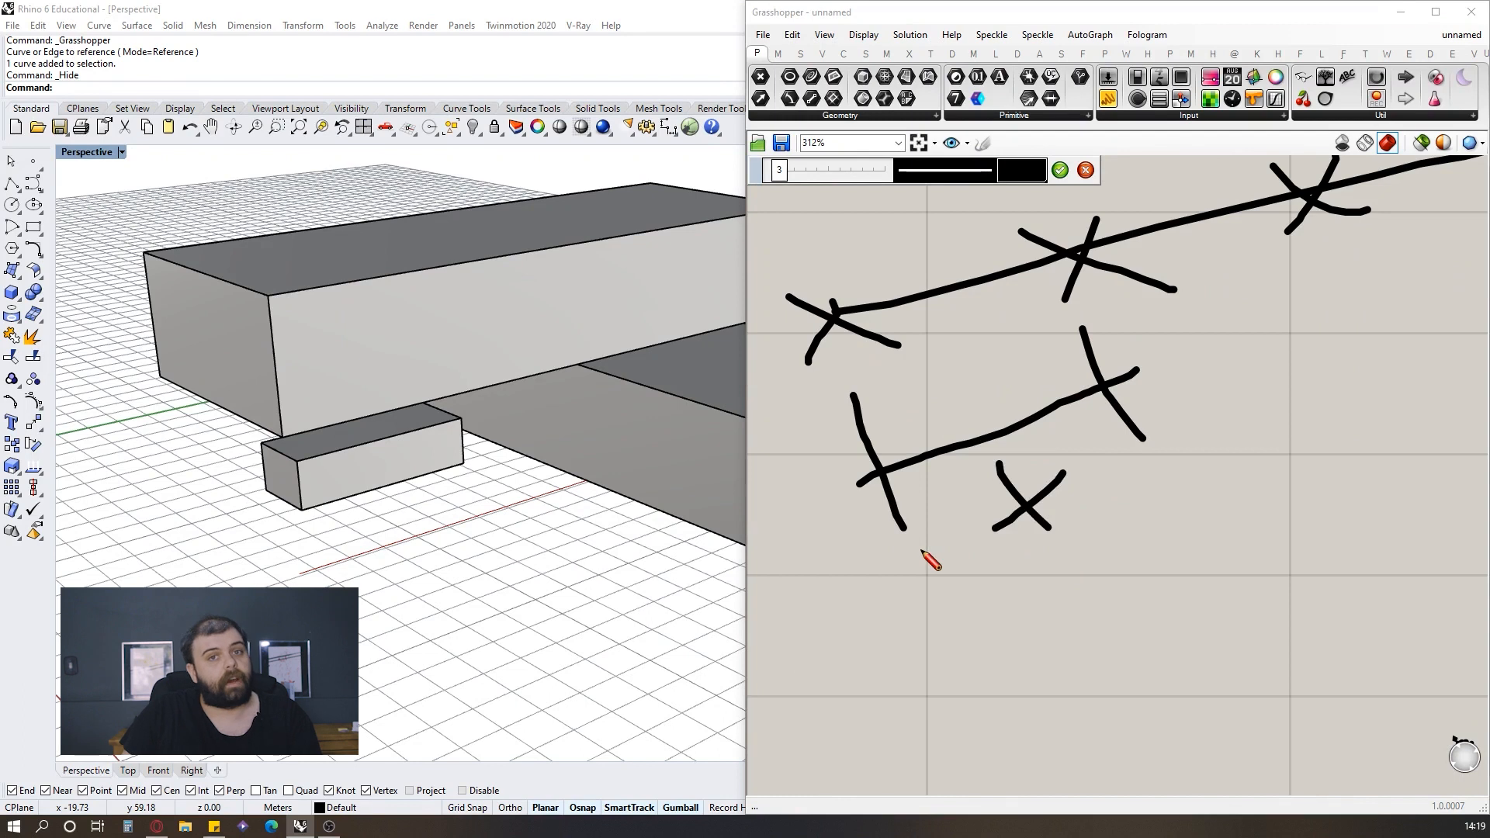
pyautogui.scroll(-2, 946, 487)
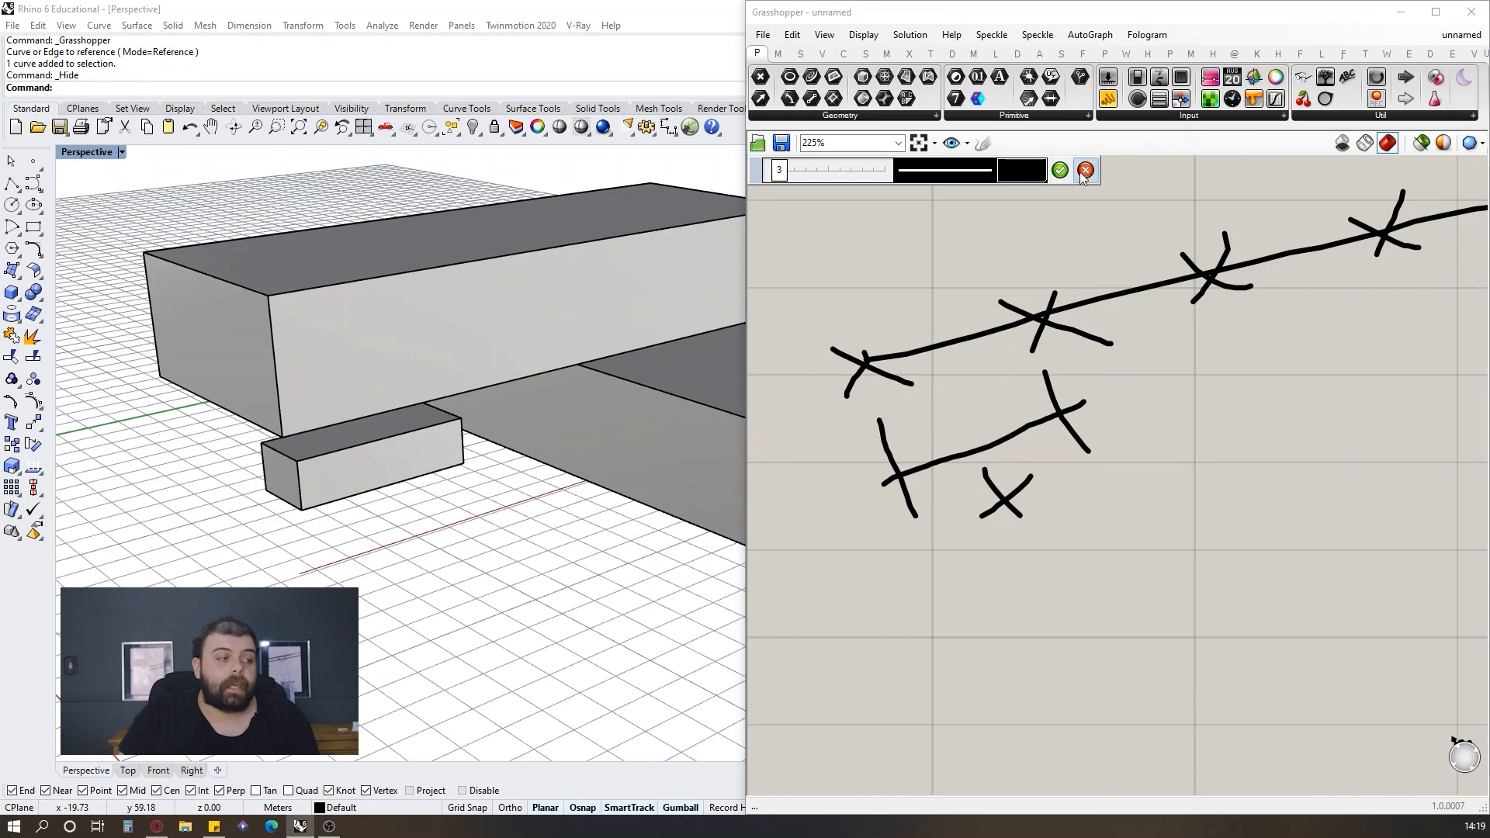
pyautogui.click(1060, 170)
pyautogui.scroll(-4, 1122, 421)
pyautogui.scroll(1, 1122, 421)
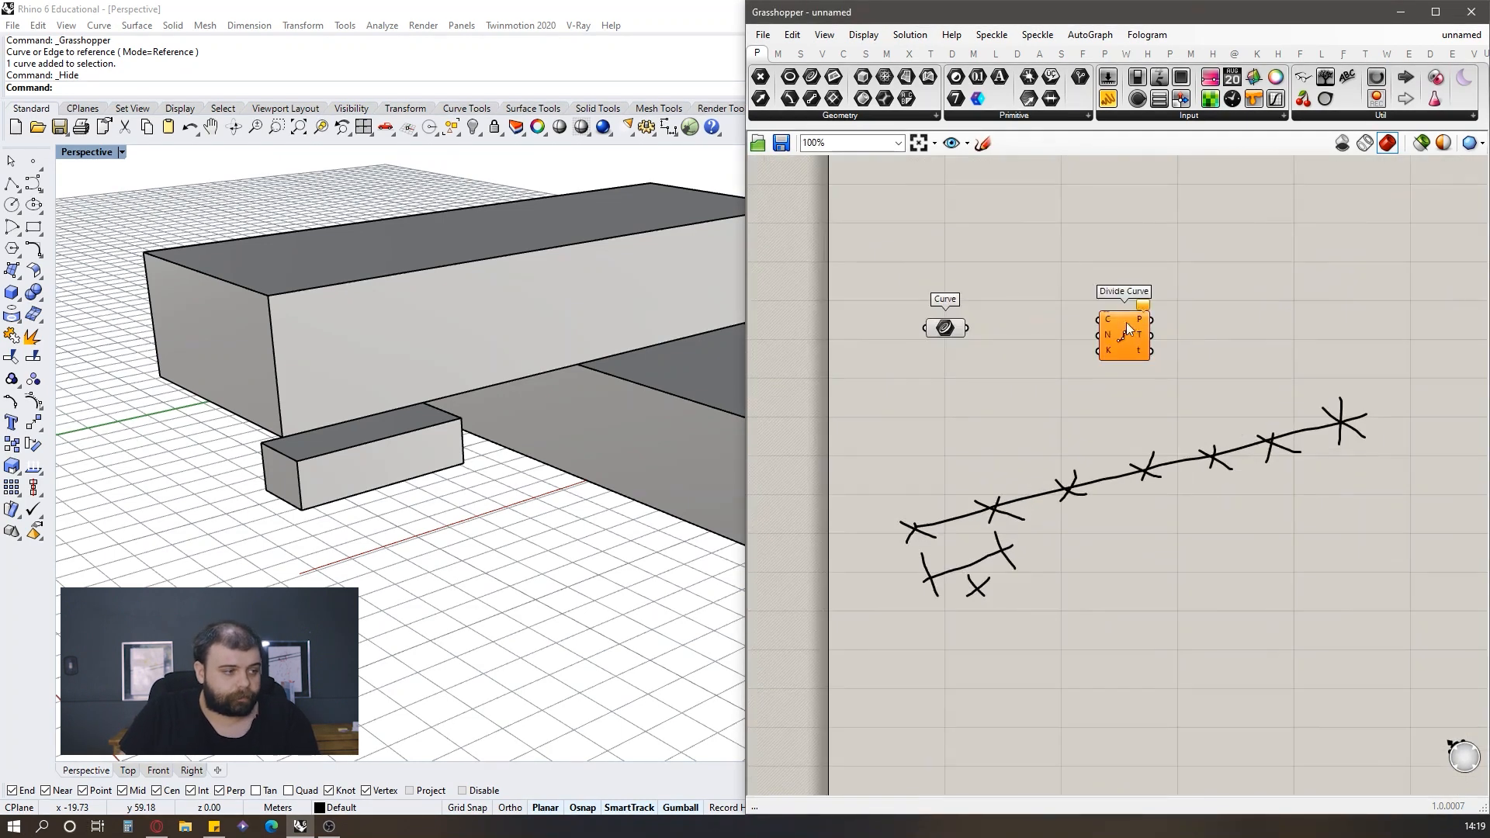
# Step: Place a Divide Length component on the canvas between the Curve parameter and Divide Curve
pyautogui.doubleClick(1129, 276)
pyautogui.write('divide len')
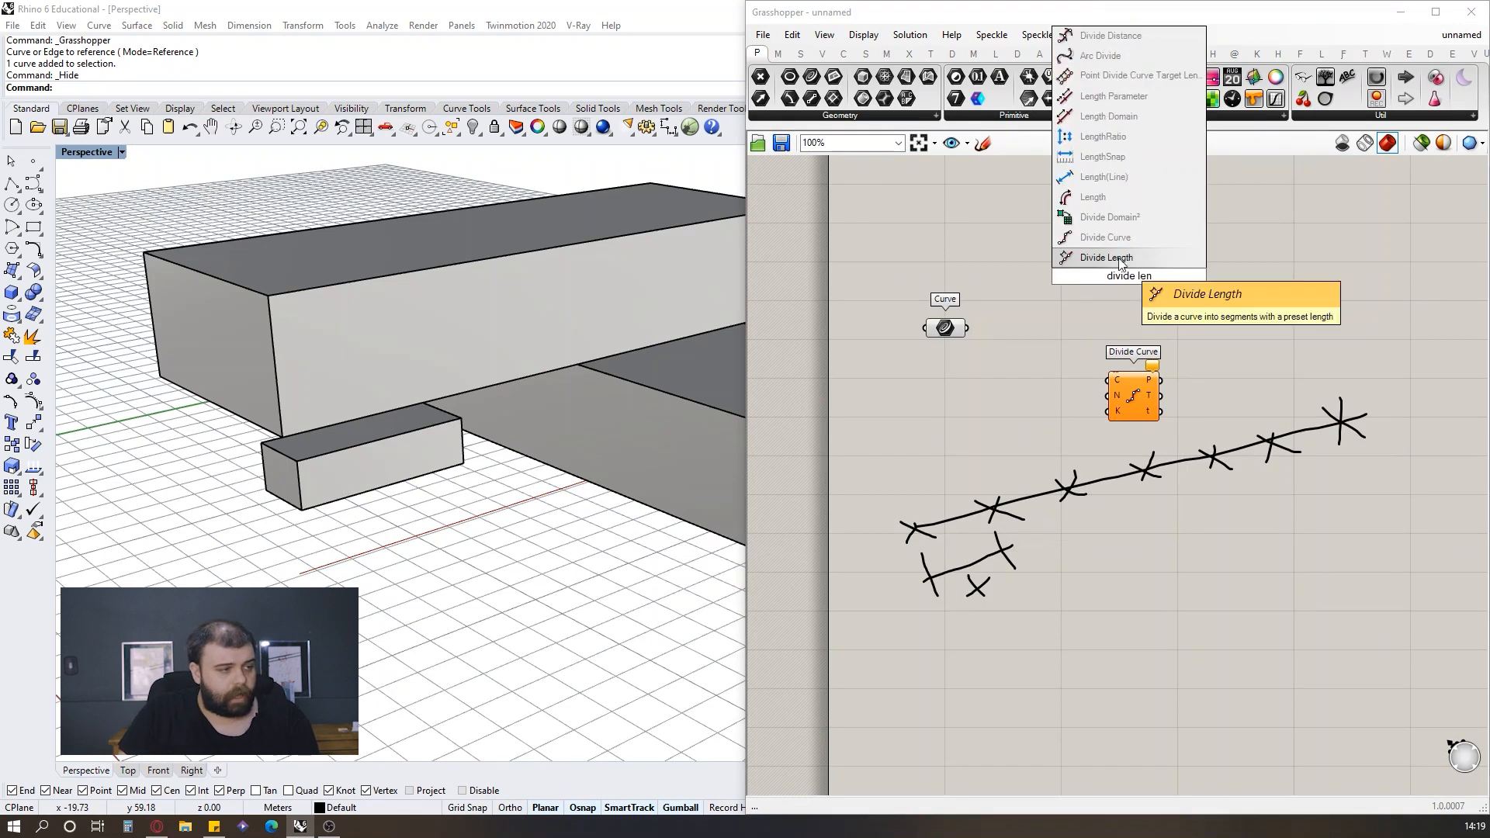
pyautogui.click(1123, 260)
pyautogui.scroll(1, 1058, 301)
pyautogui.scroll(1, 1068, 246)
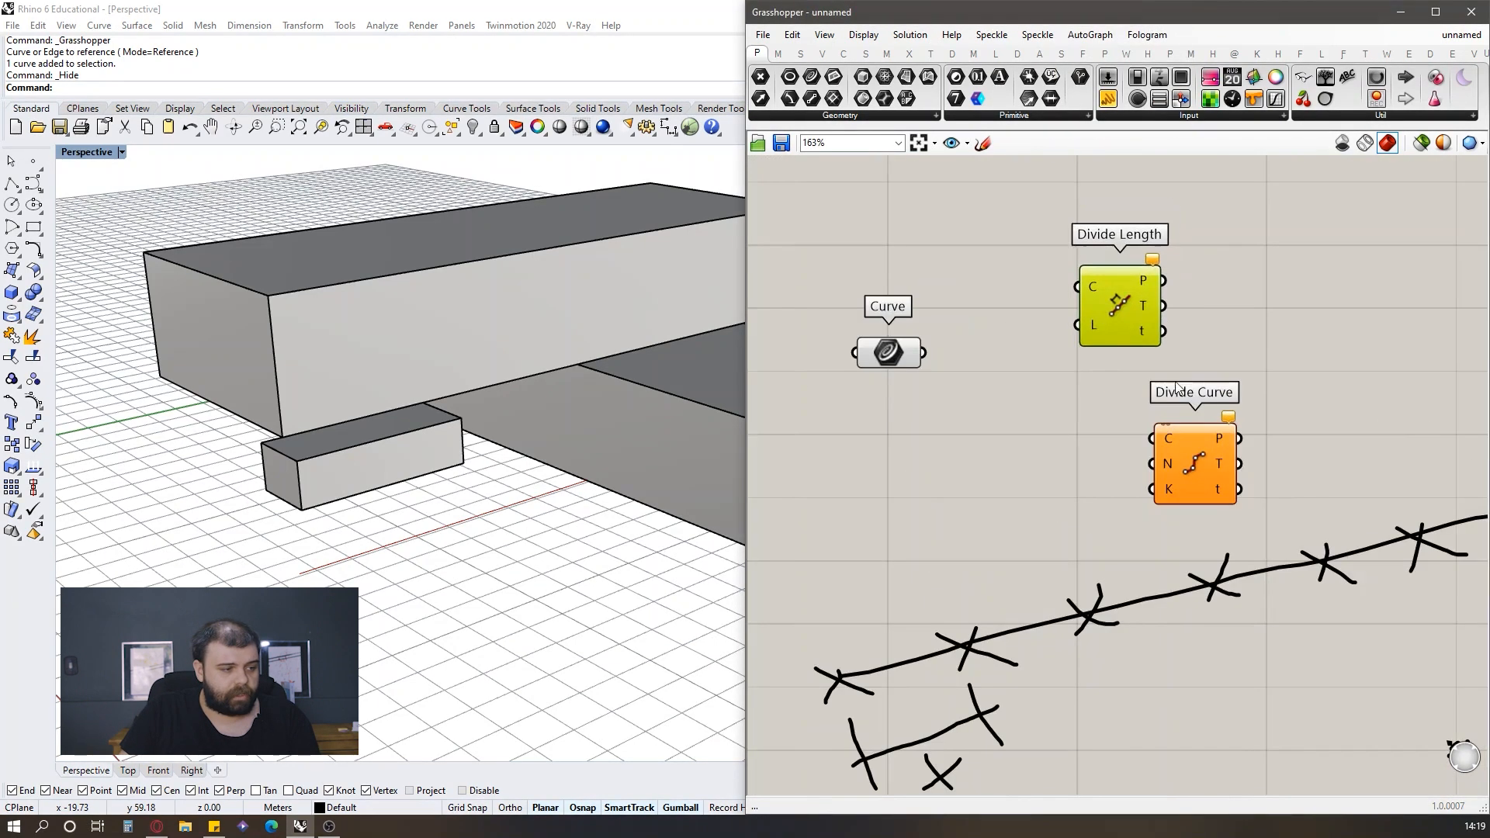
pyautogui.click(1228, 474)
pyautogui.moveTo(1118, 279); pyautogui.dragTo(1104, 293)
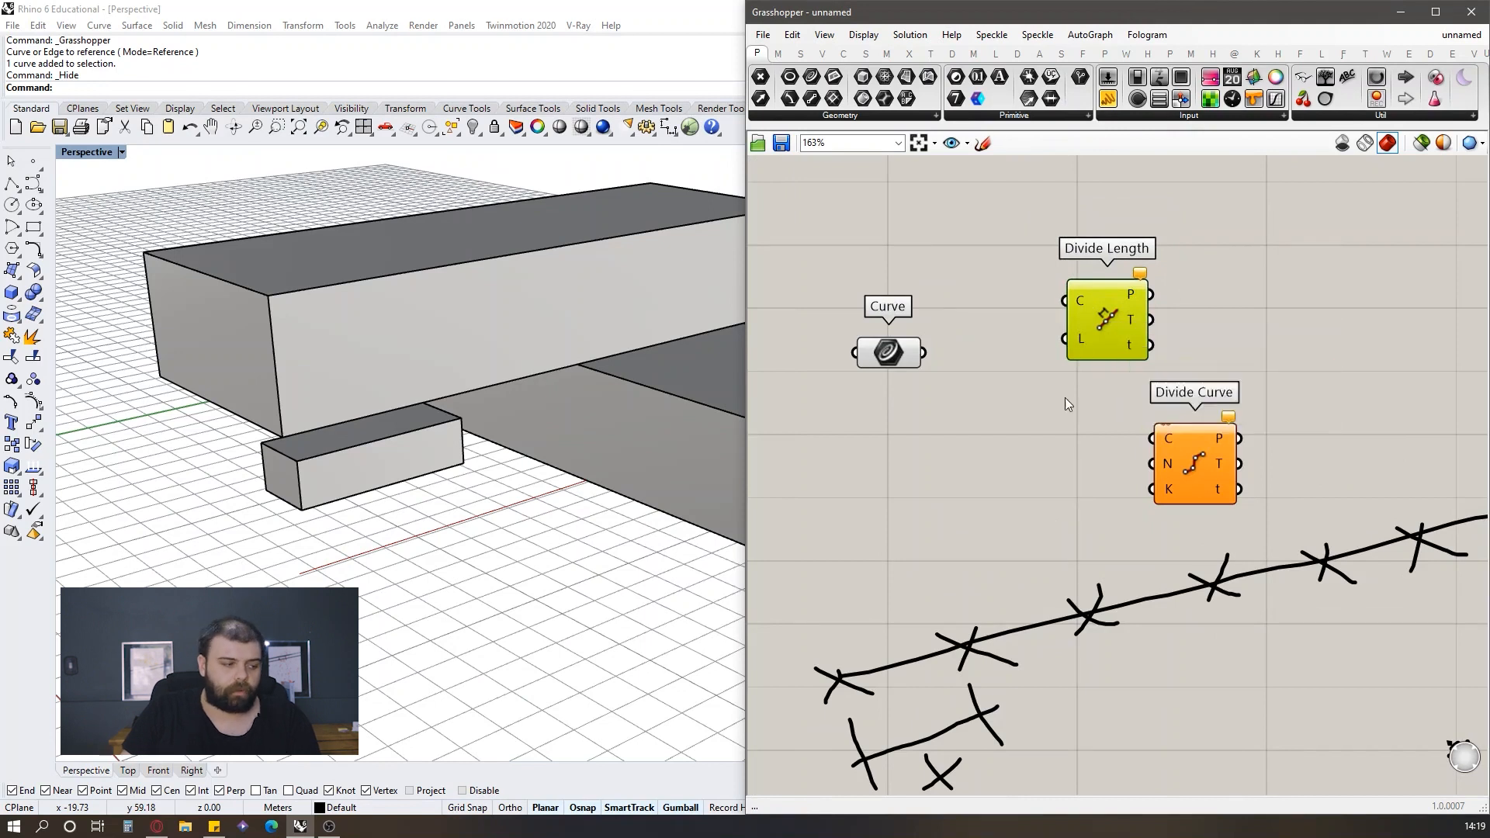
# Step: Delete the Divide Curve component from the canvas
pyautogui.scroll(-1, 931, 674)
pyautogui.click(1170, 492)
pyautogui.moveTo(1154, 513); pyautogui.dragTo(1314, 461)
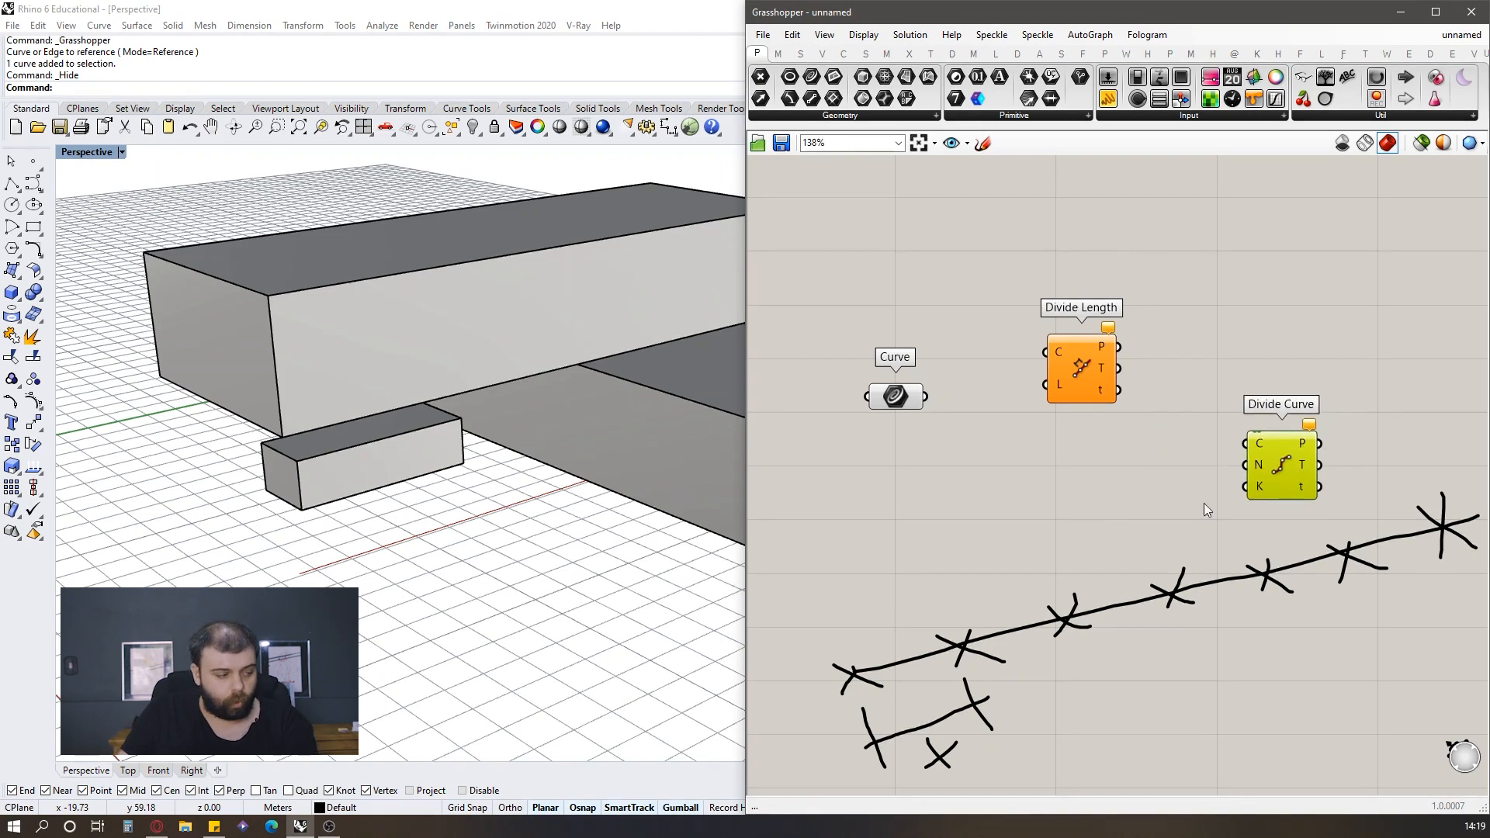
pyautogui.press('Delete')
# Step: Reposition Divide Length level with the Curve parameter and connect the curve to its C input
pyautogui.moveTo(1080, 369); pyautogui.dragTo(1085, 418)
pyautogui.click(1116, 307)
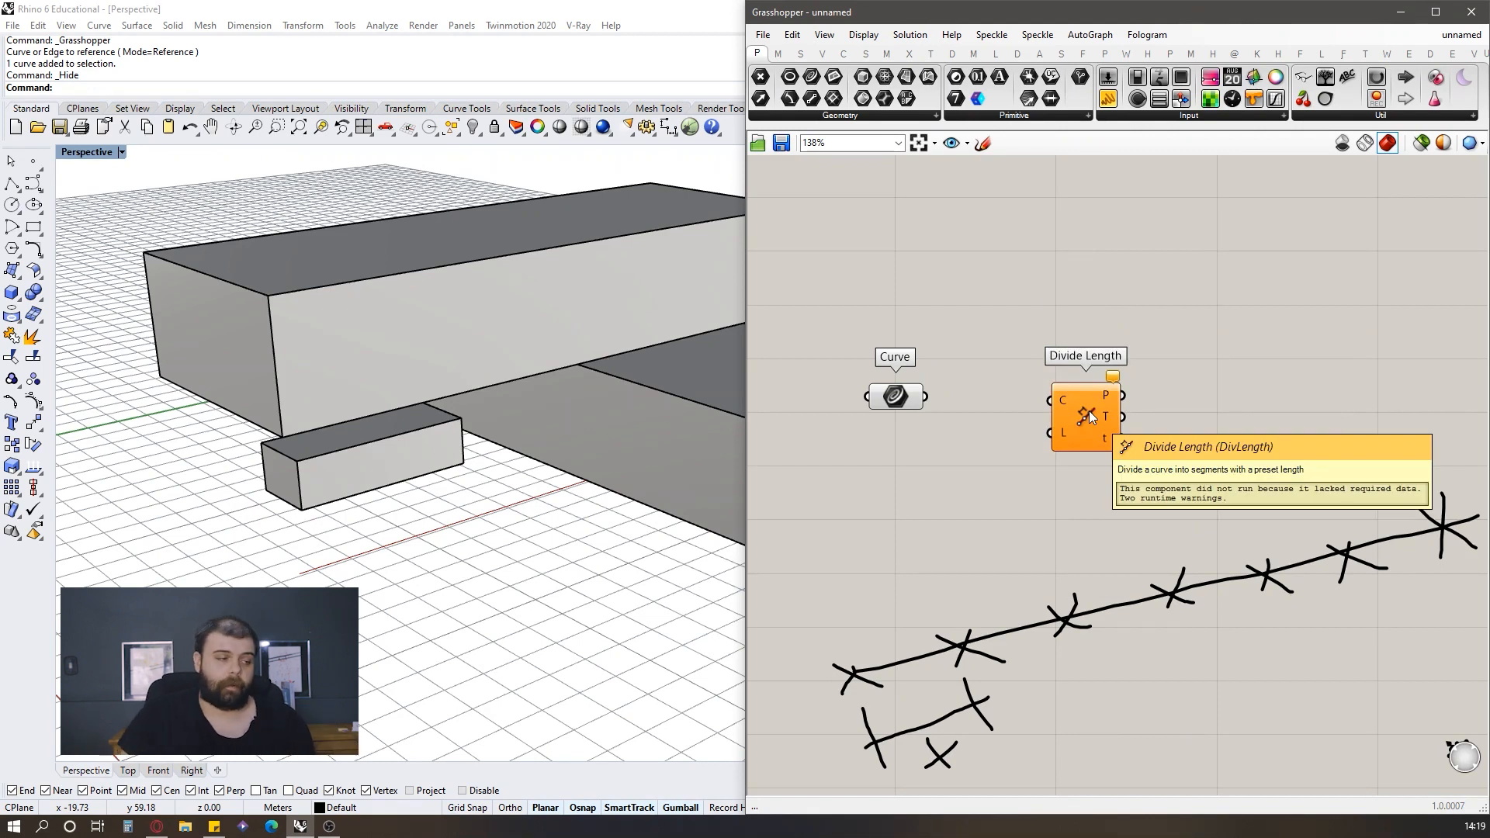
pyautogui.moveTo(908, 398); pyautogui.dragTo(1068, 418)
pyautogui.scroll(-3, 1164, 338)
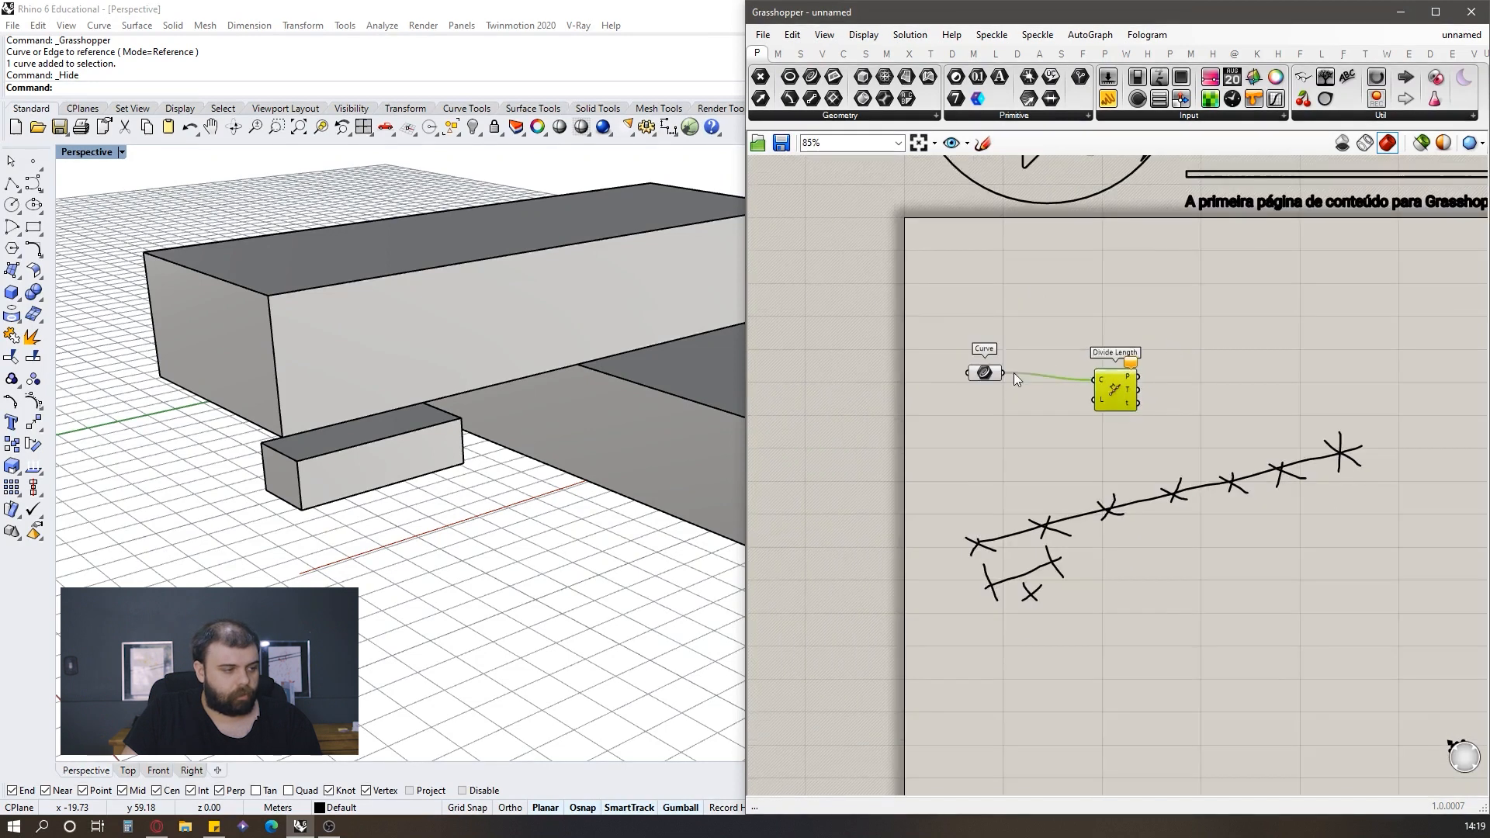
# Step: Add a number slider from 0 to 1 with two decimals and connect it to Divide Length's L input
pyautogui.scroll(4, 1017, 368)
pyautogui.click(1001, 468)
pyautogui.doubleClick(1001, 467)
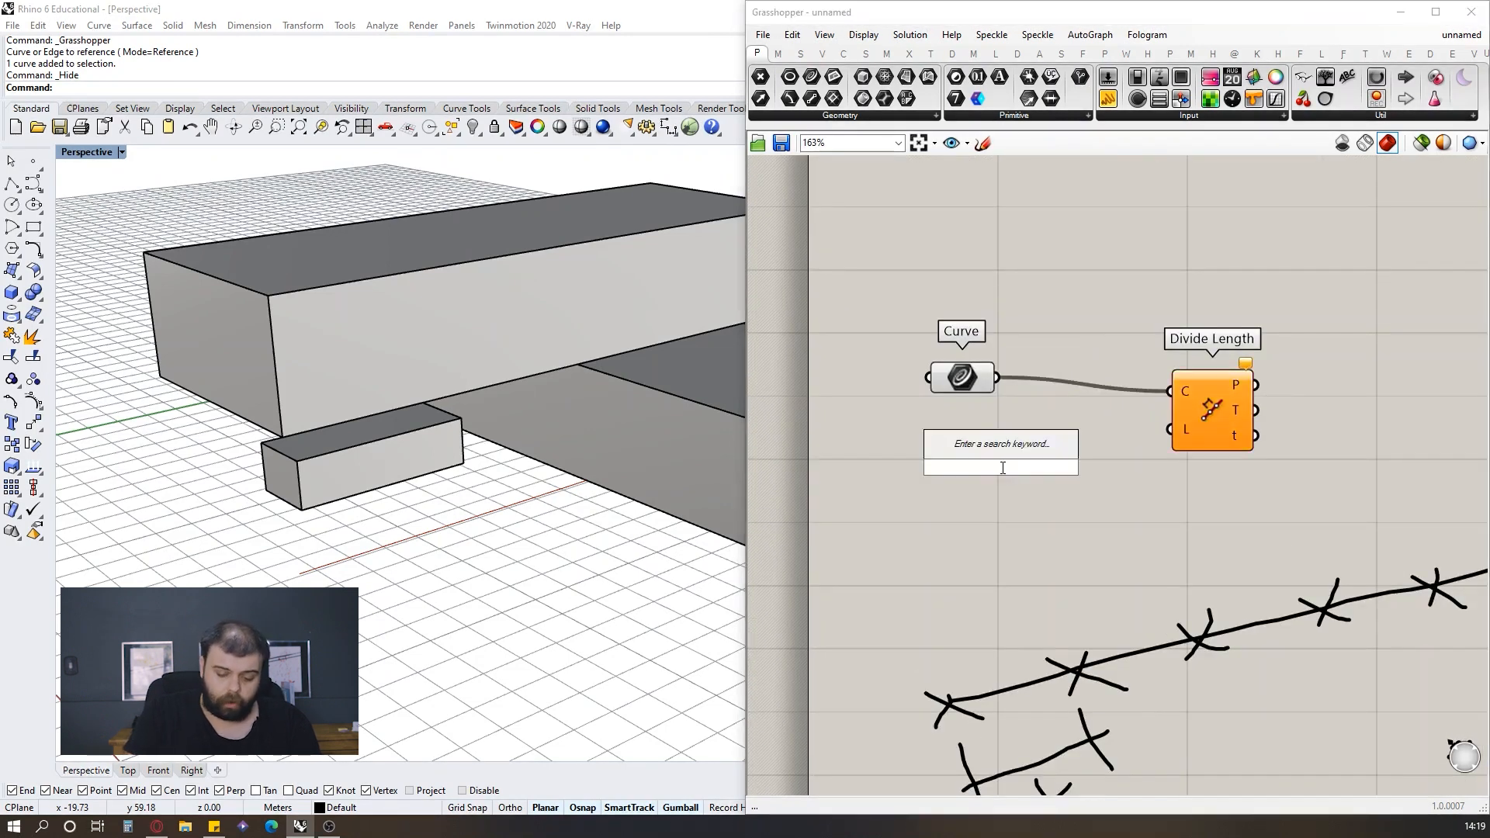
pyautogui.write('0')
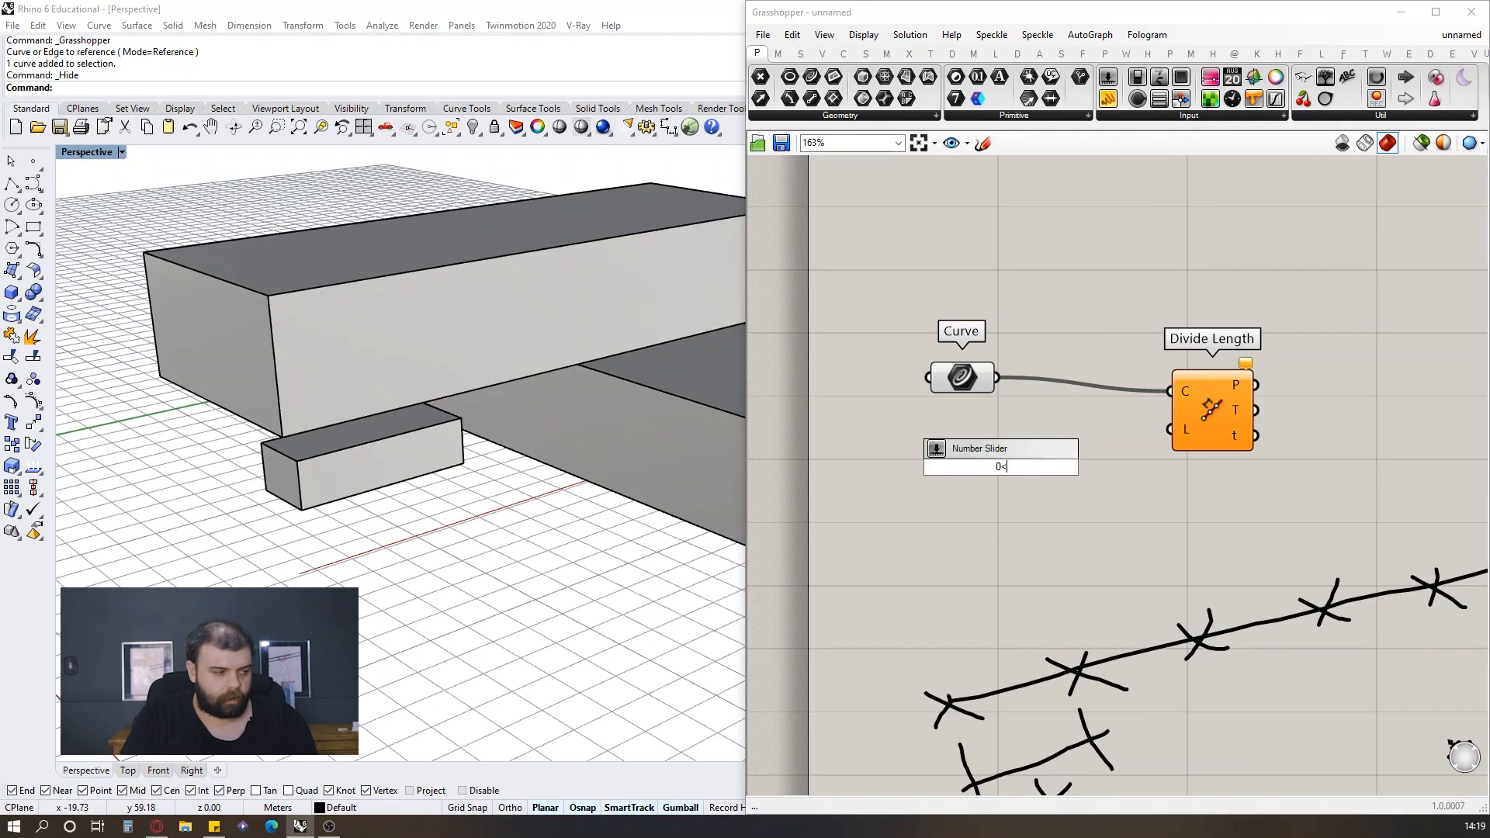
pyautogui.write('<1.0')
pyautogui.press('Return')
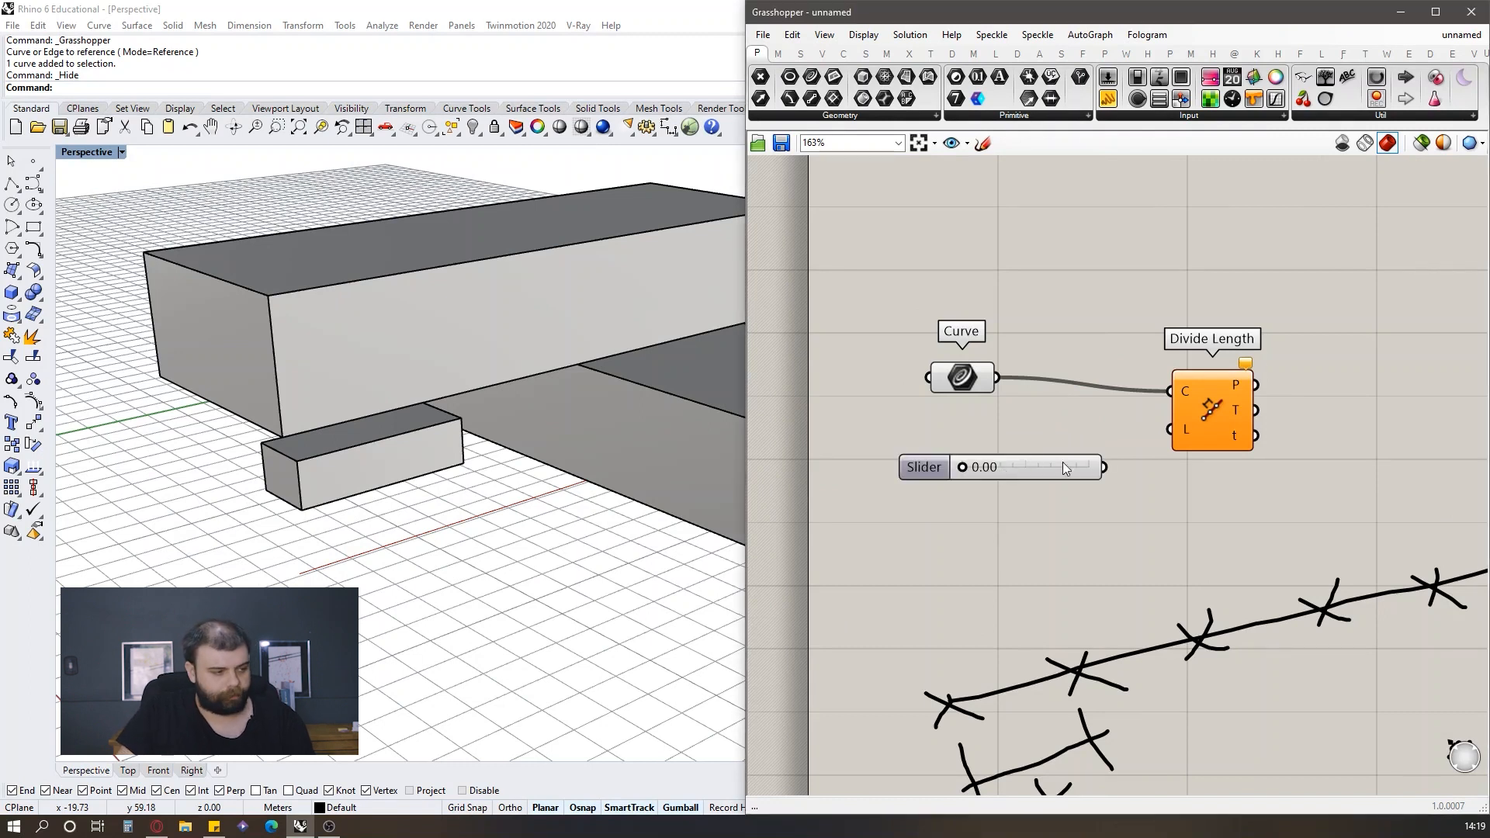
pyautogui.moveTo(1112, 467); pyautogui.dragTo(1171, 429)
pyautogui.scroll(3, 956, 451)
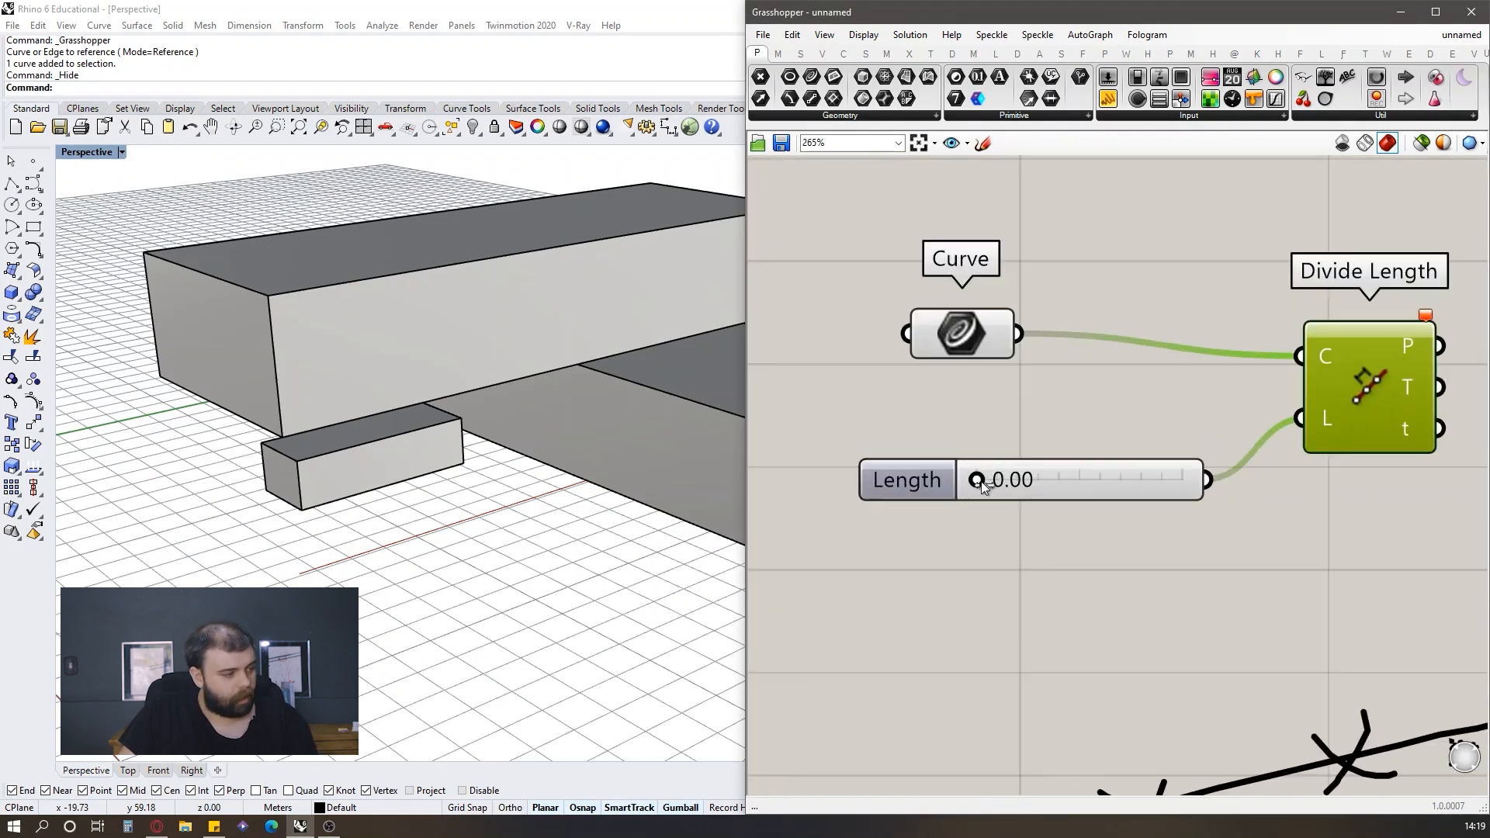
# Step: Set the division length slider to 0.10
pyautogui.doubleClick(1072, 481)
pyautogui.write('0.1')
pyautogui.press('Return')
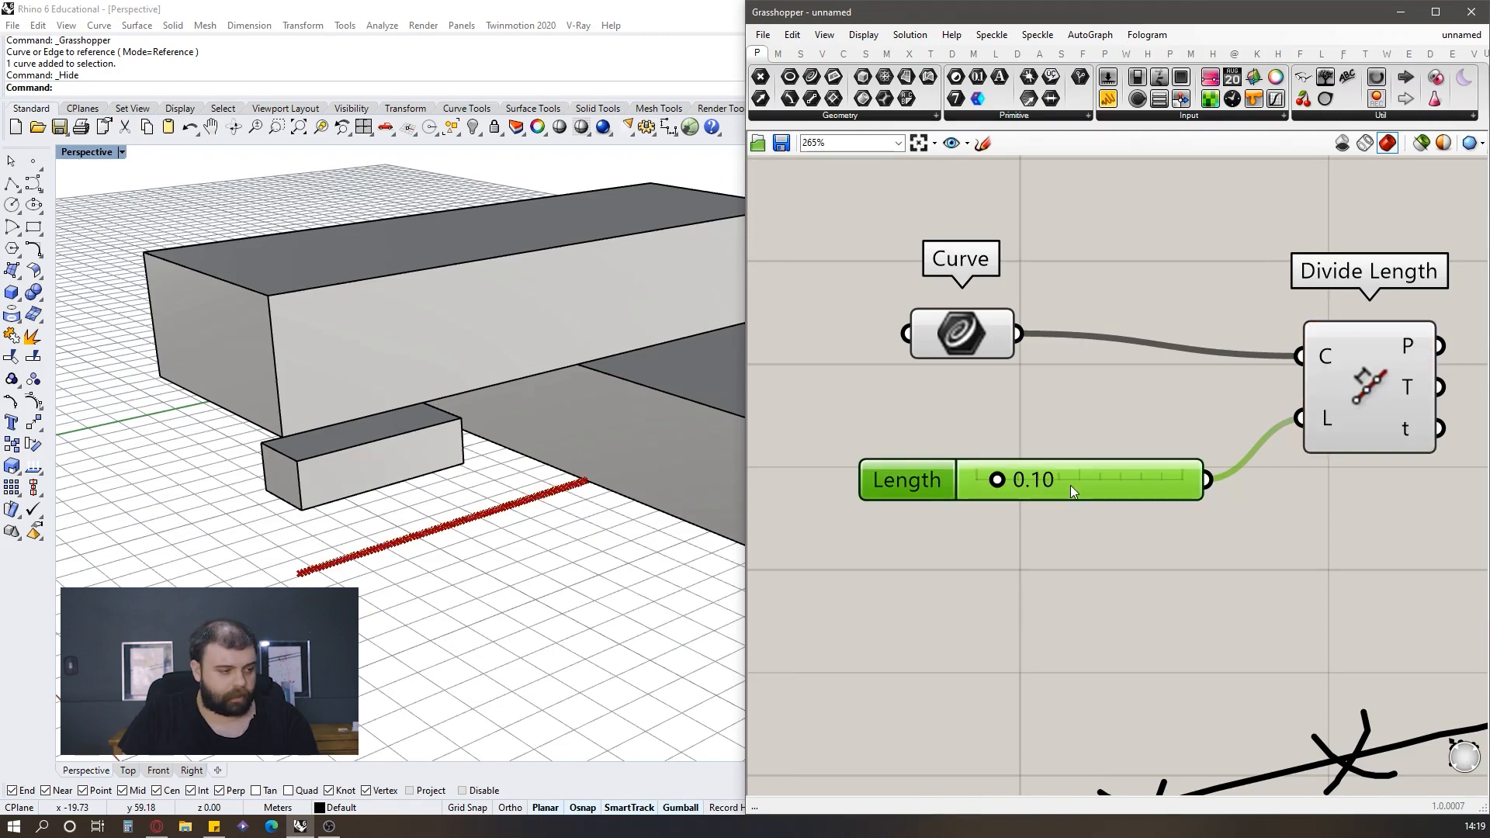
pyautogui.scroll(3, 407, 525)
pyautogui.scroll(-1, 450, 536)
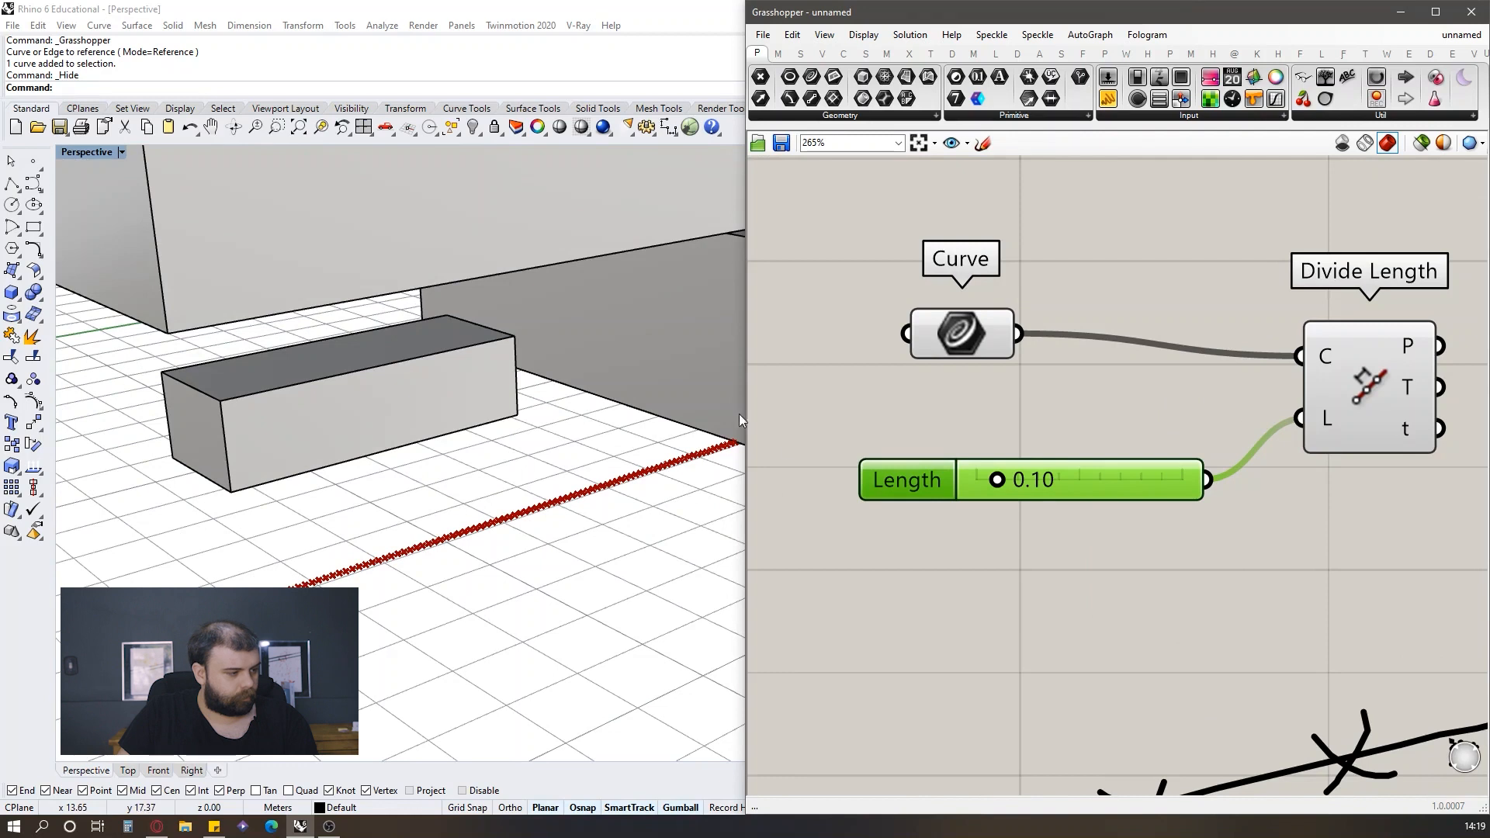
# Step: Set the division length slider to 0.25
pyautogui.doubleClick(1035, 487)
pyautogui.press('BackSpace')
pyautogui.write('0.25')
pyautogui.press('Return')
pyautogui.click(1252, 226)
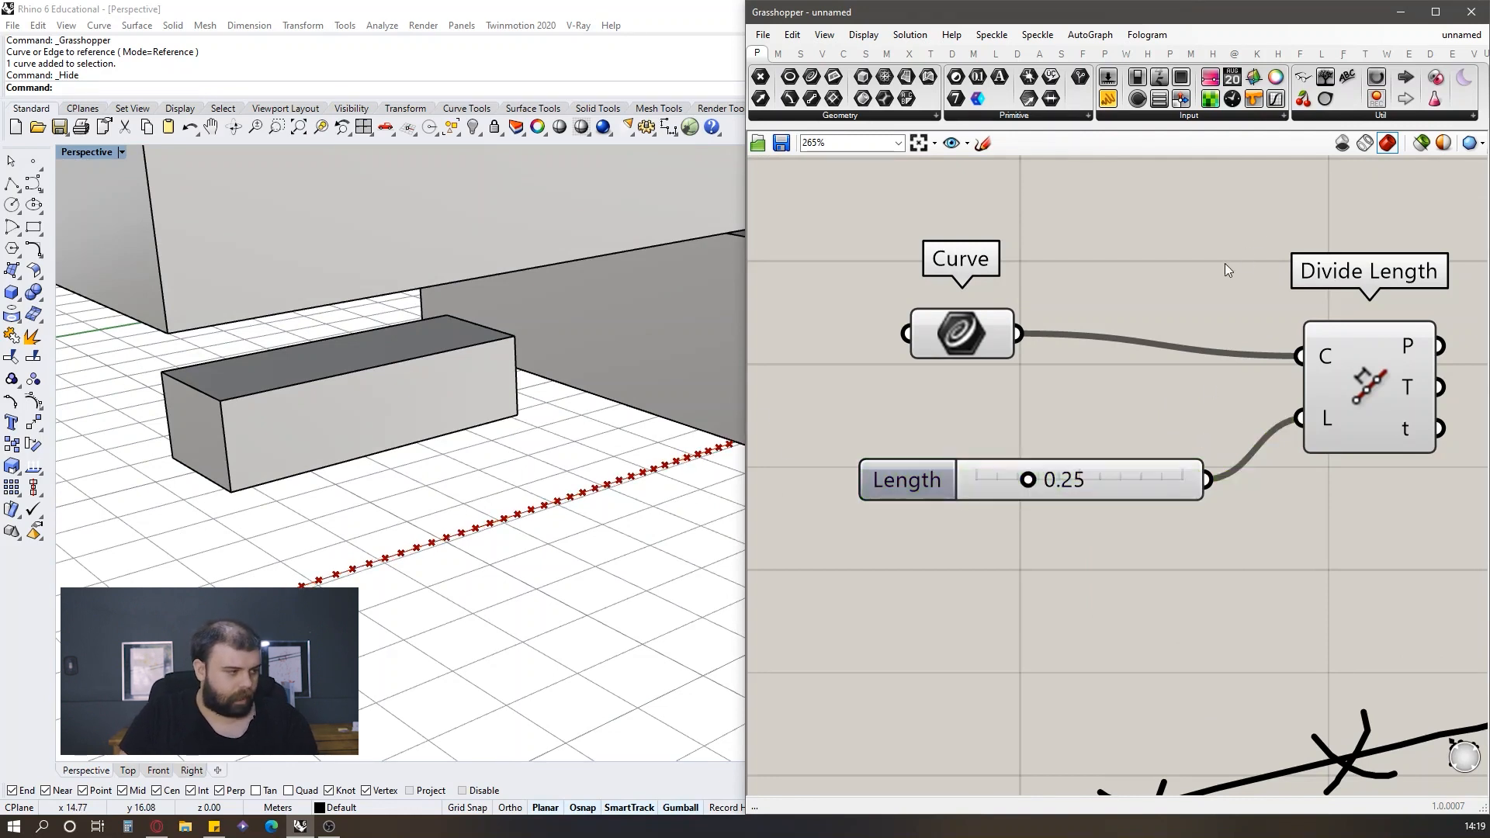
# Step: Examine the division points along the ground line, comparing the spacing at its free end and at the large box
pyautogui.scroll(-4, 582, 397)
pyautogui.moveTo(579, 422); pyautogui.dragTo(435, 407, button='right')
pyautogui.scroll(5, 409, 480)
pyautogui.scroll(5, 254, 474)
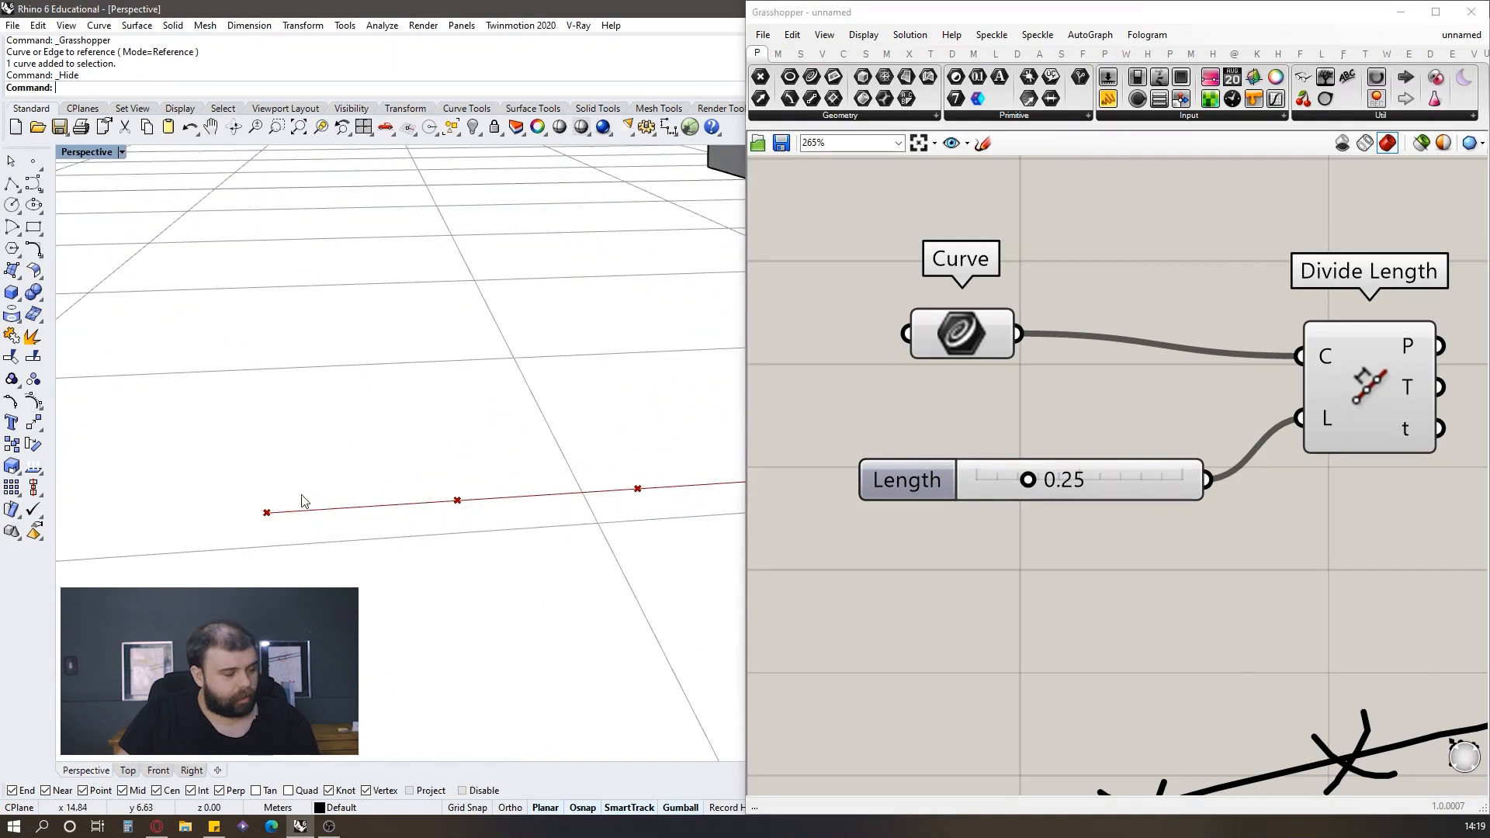
pyautogui.scroll(-10, 219, 524)
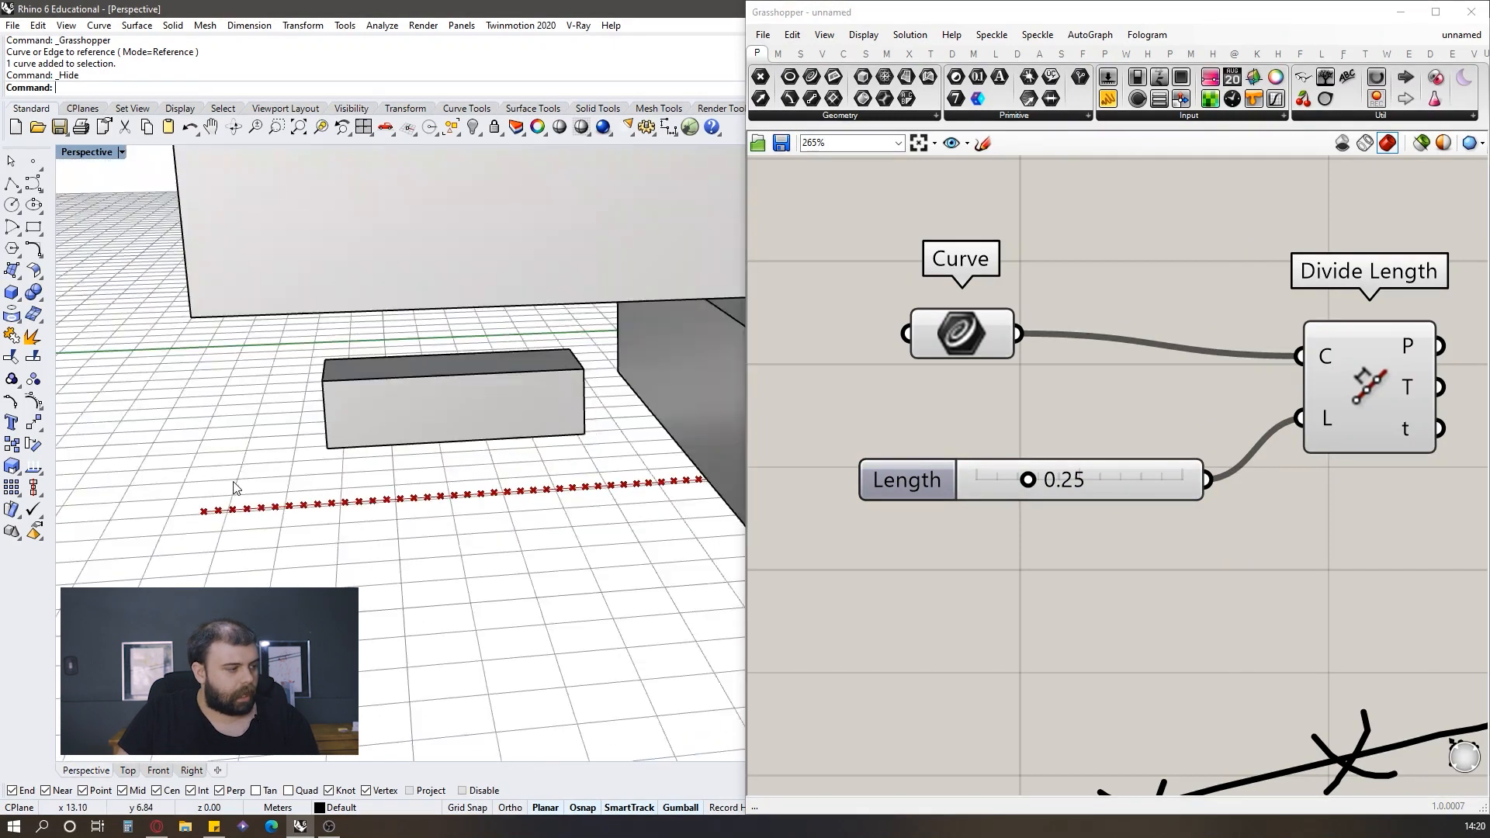
pyautogui.scroll(6, 652, 489)
pyautogui.scroll(5, 767, 441)
pyautogui.scroll(4, 700, 450)
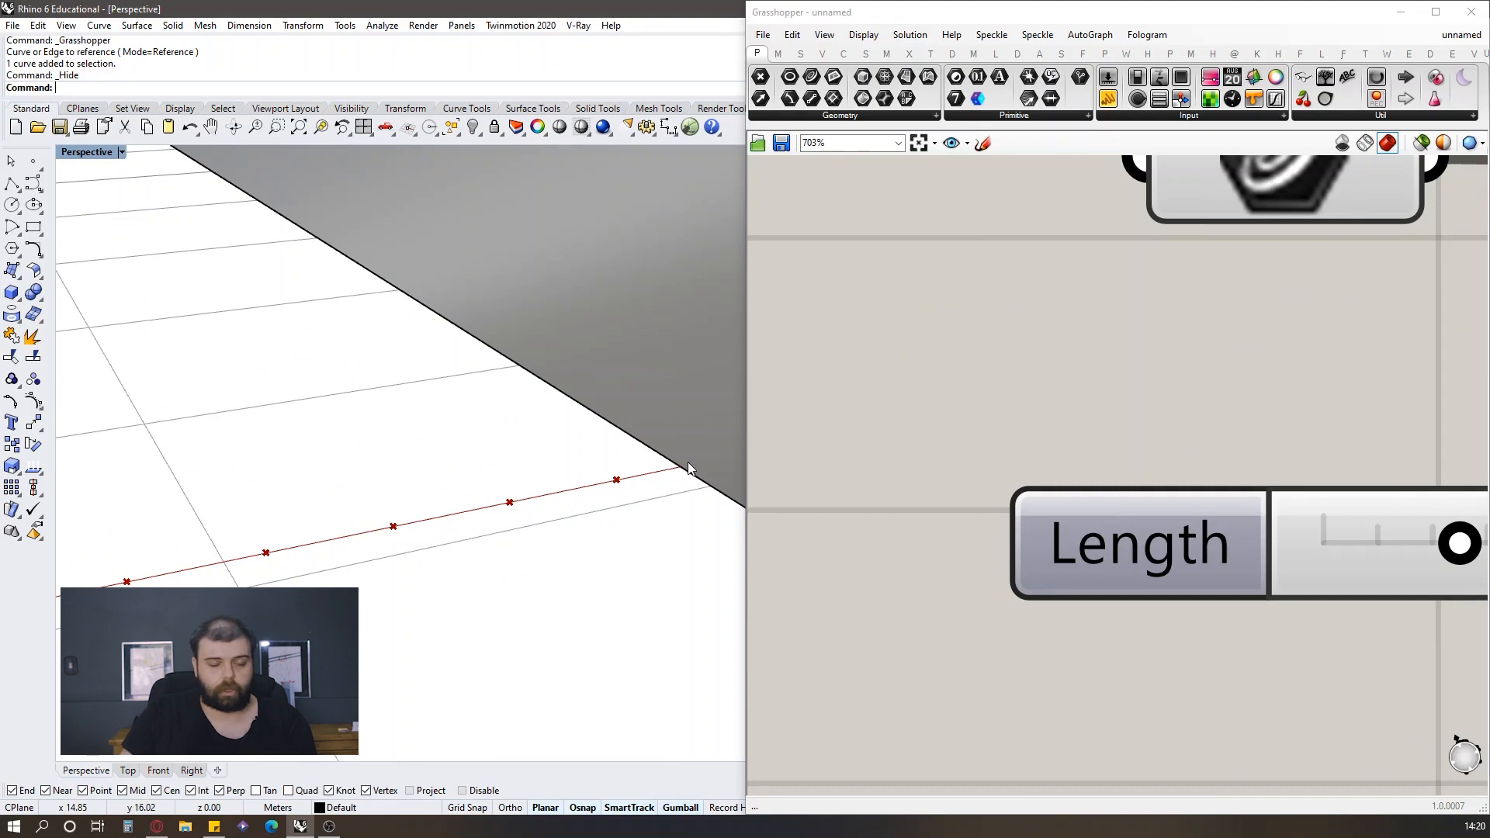
pyautogui.scroll(-5, 688, 464)
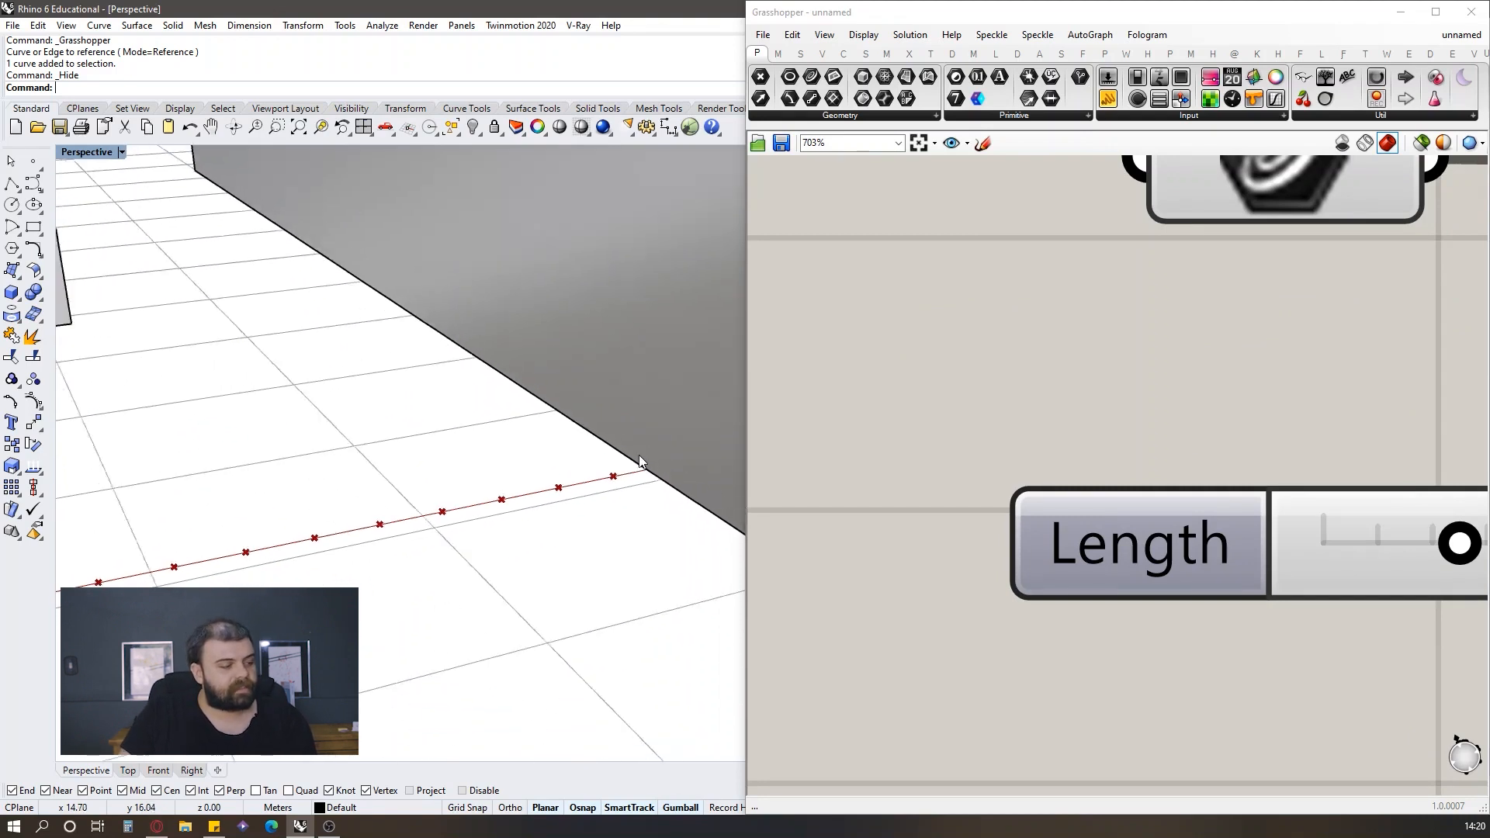
pyautogui.scroll(-6, 669, 436)
pyautogui.scroll(8, 341, 501)
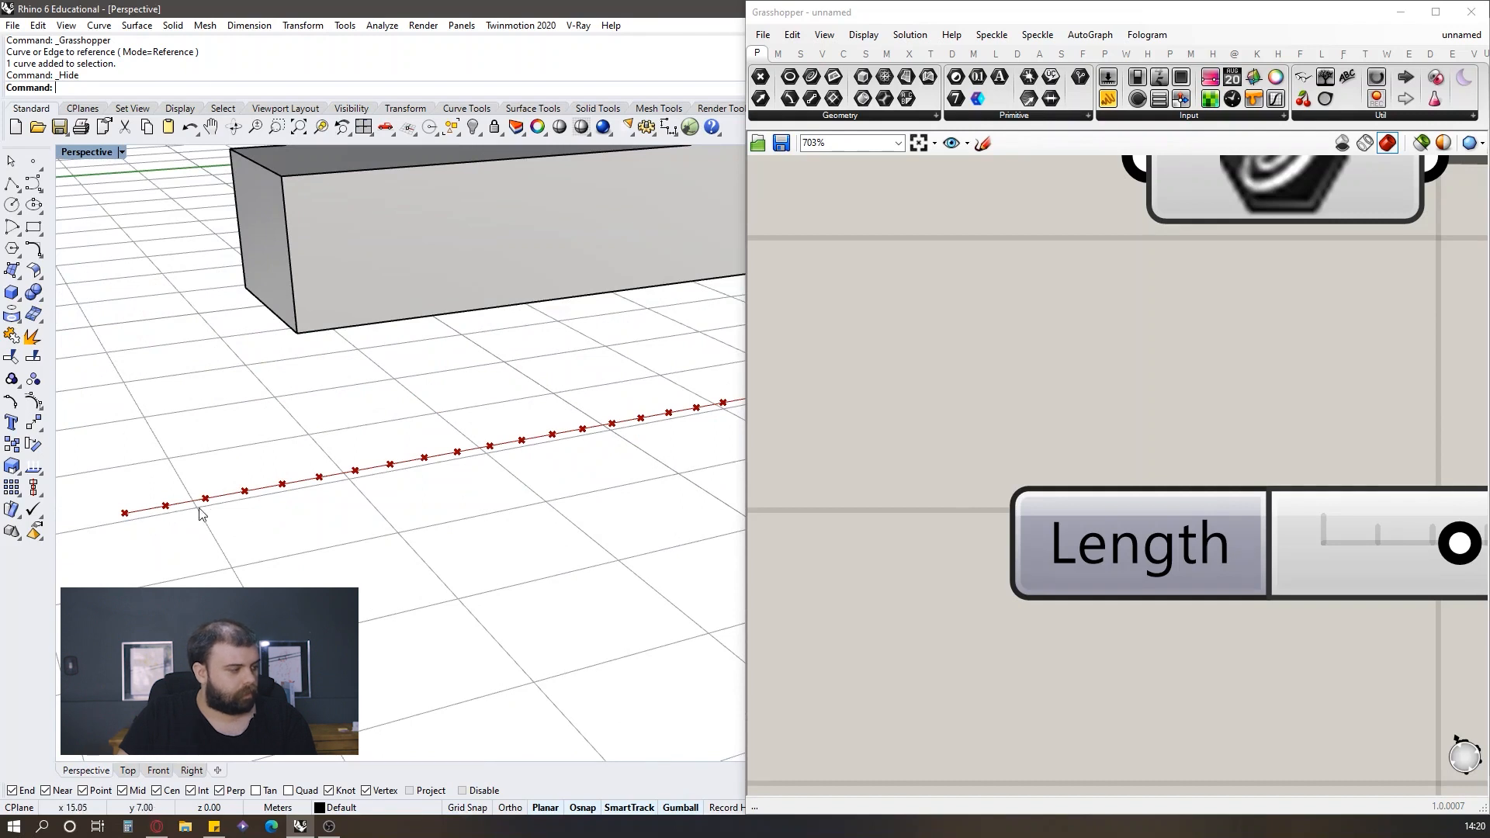
pyautogui.scroll(-3, 214, 521)
pyautogui.scroll(6, 544, 454)
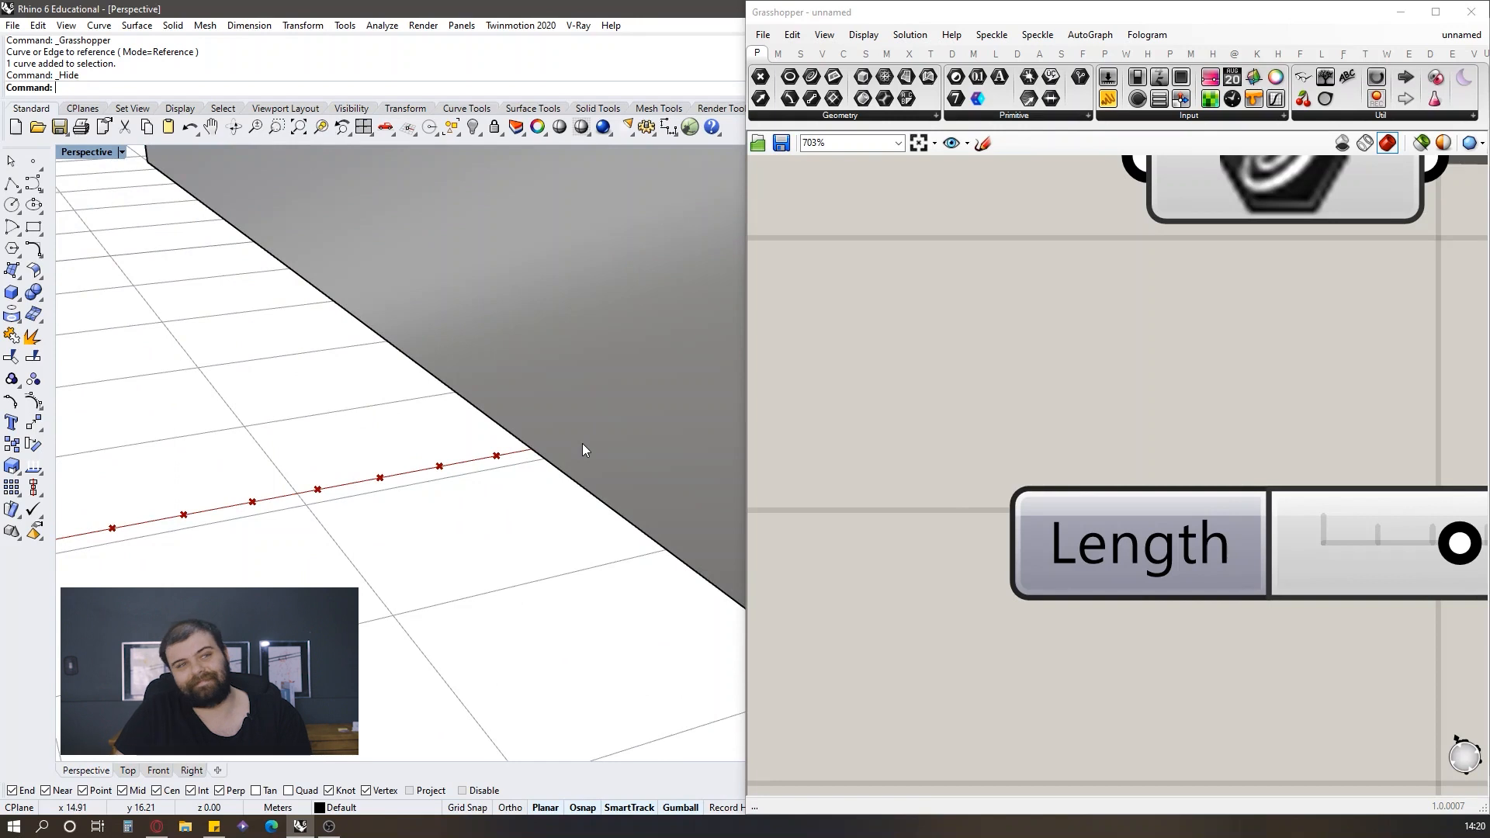
pyautogui.scroll(-5, 580, 446)
pyautogui.rightClick(573, 450)
pyautogui.click(933, 421)
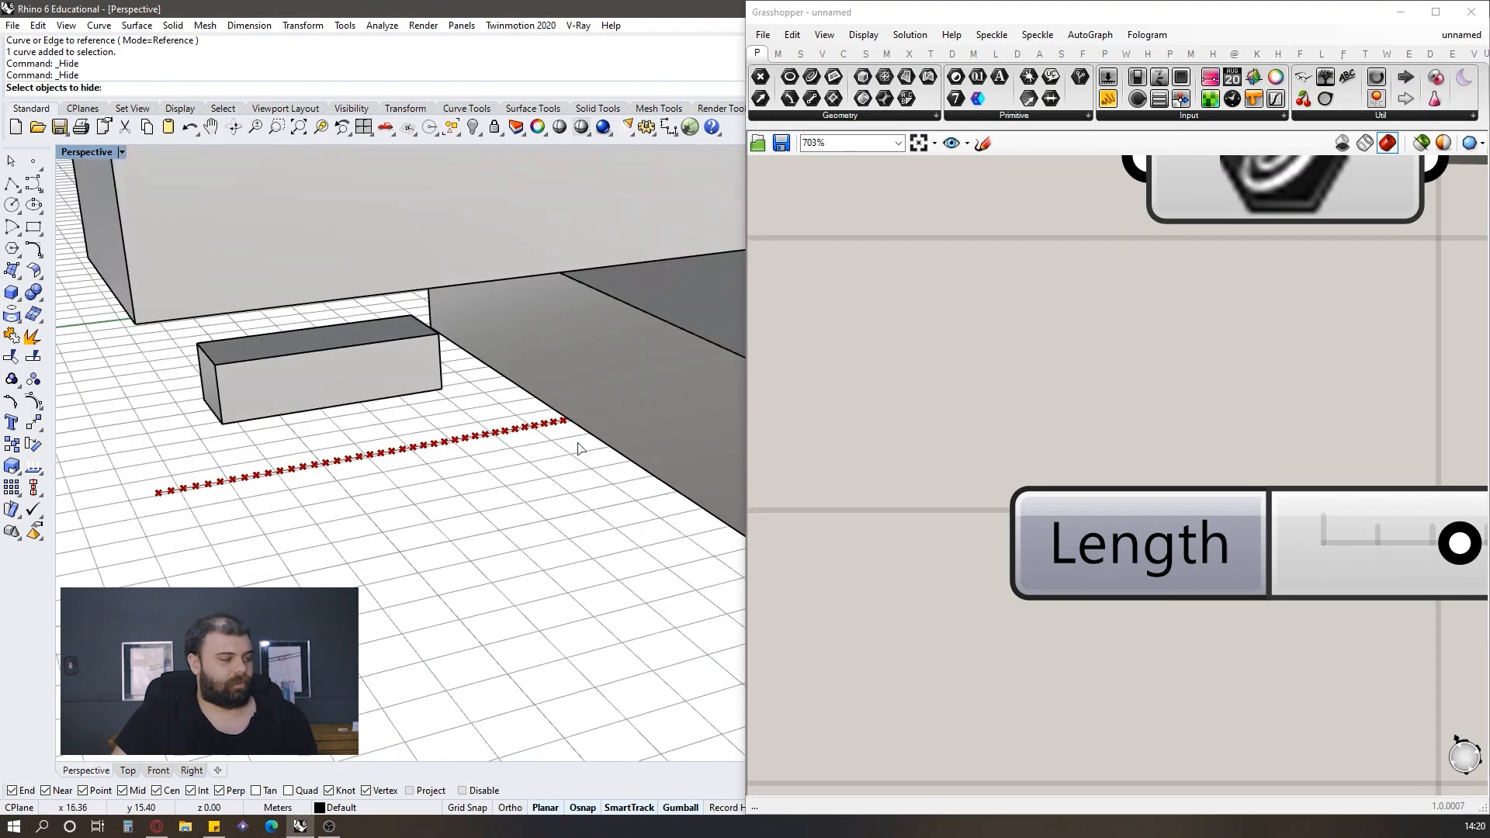
pyautogui.moveTo(447, 465); pyautogui.dragTo(484, 462, button='right')
# Step: Rename the division length slider as Largura
pyautogui.scroll(-1, 895, 533)
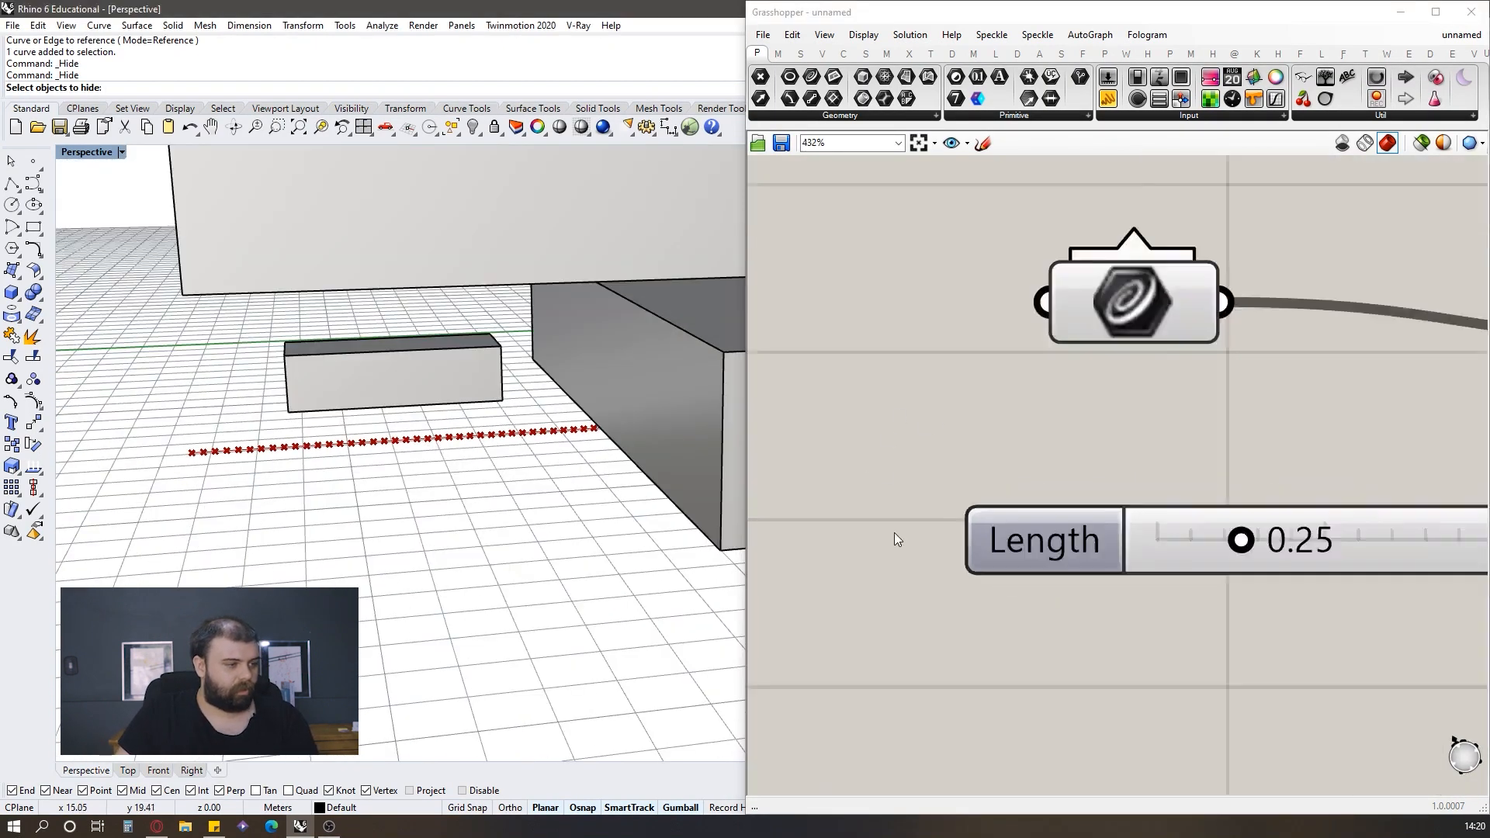
pyautogui.scroll(-5, 895, 533)
pyautogui.rightClick(961, 539)
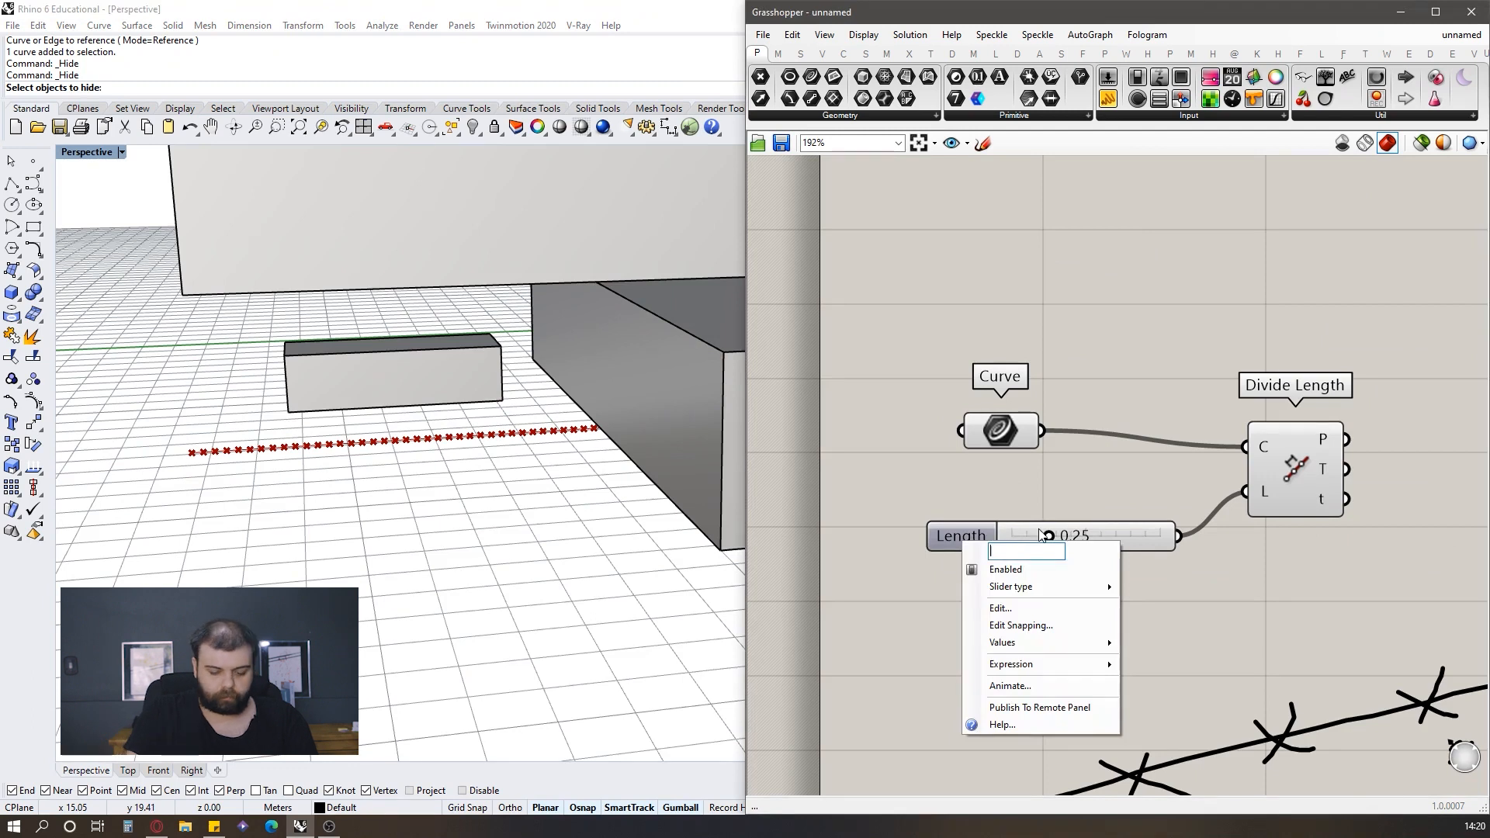
pyautogui.write('Largura')
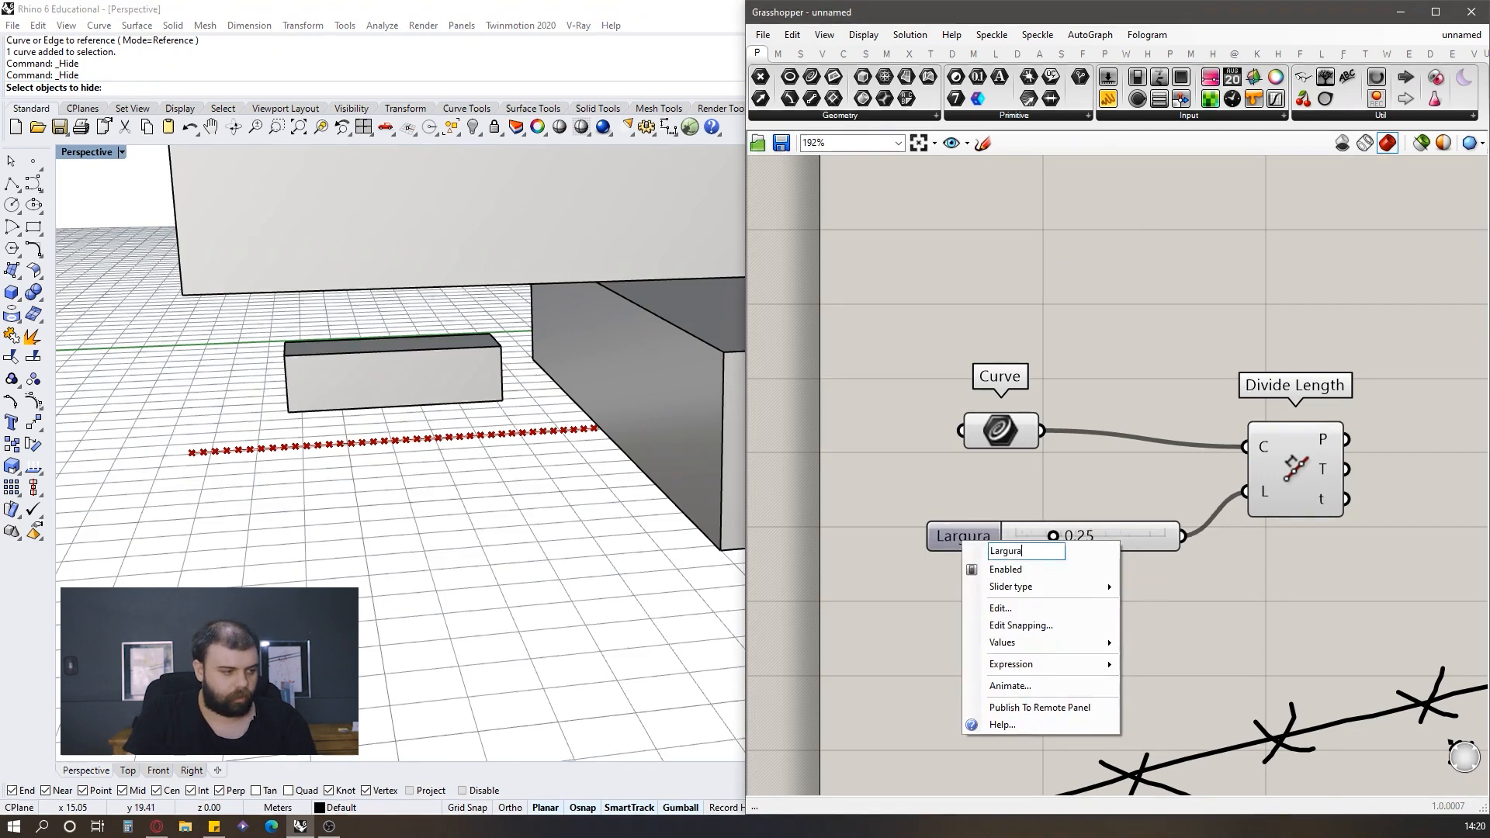
pyautogui.press('Return')
pyautogui.scroll(-5, 924, 368)
pyautogui.moveTo(1205, 622)
pyautogui.mouseDown()
pyautogui.moveTo(965, 515)
pyautogui.moveTo(1058, 625)
pyautogui.mouseUp()
pyautogui.click(1088, 514)
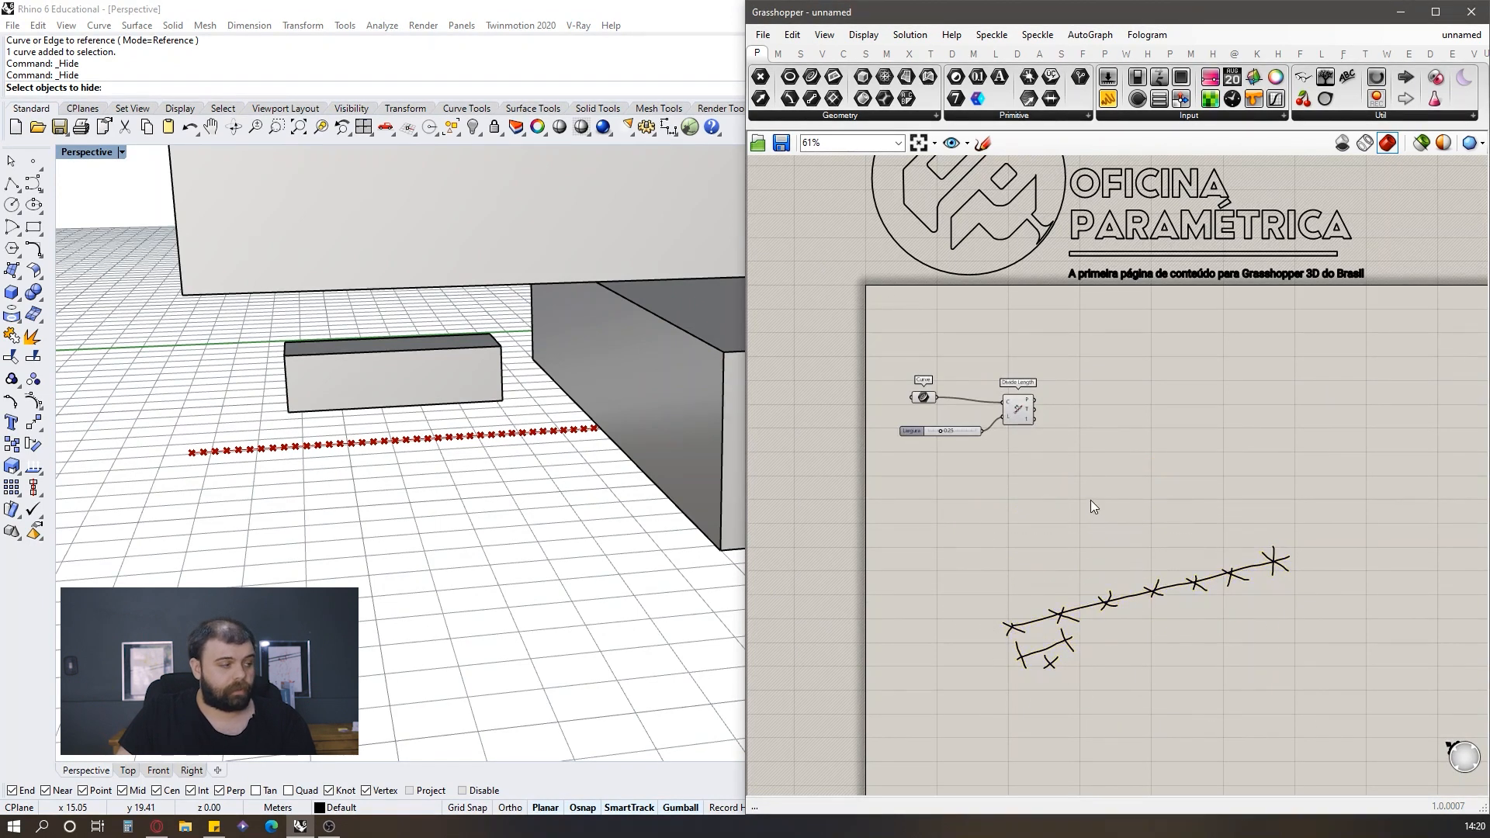
# Step: Add a Shatter component above and beyond the Divide Length component
pyautogui.scroll(5, 1091, 501)
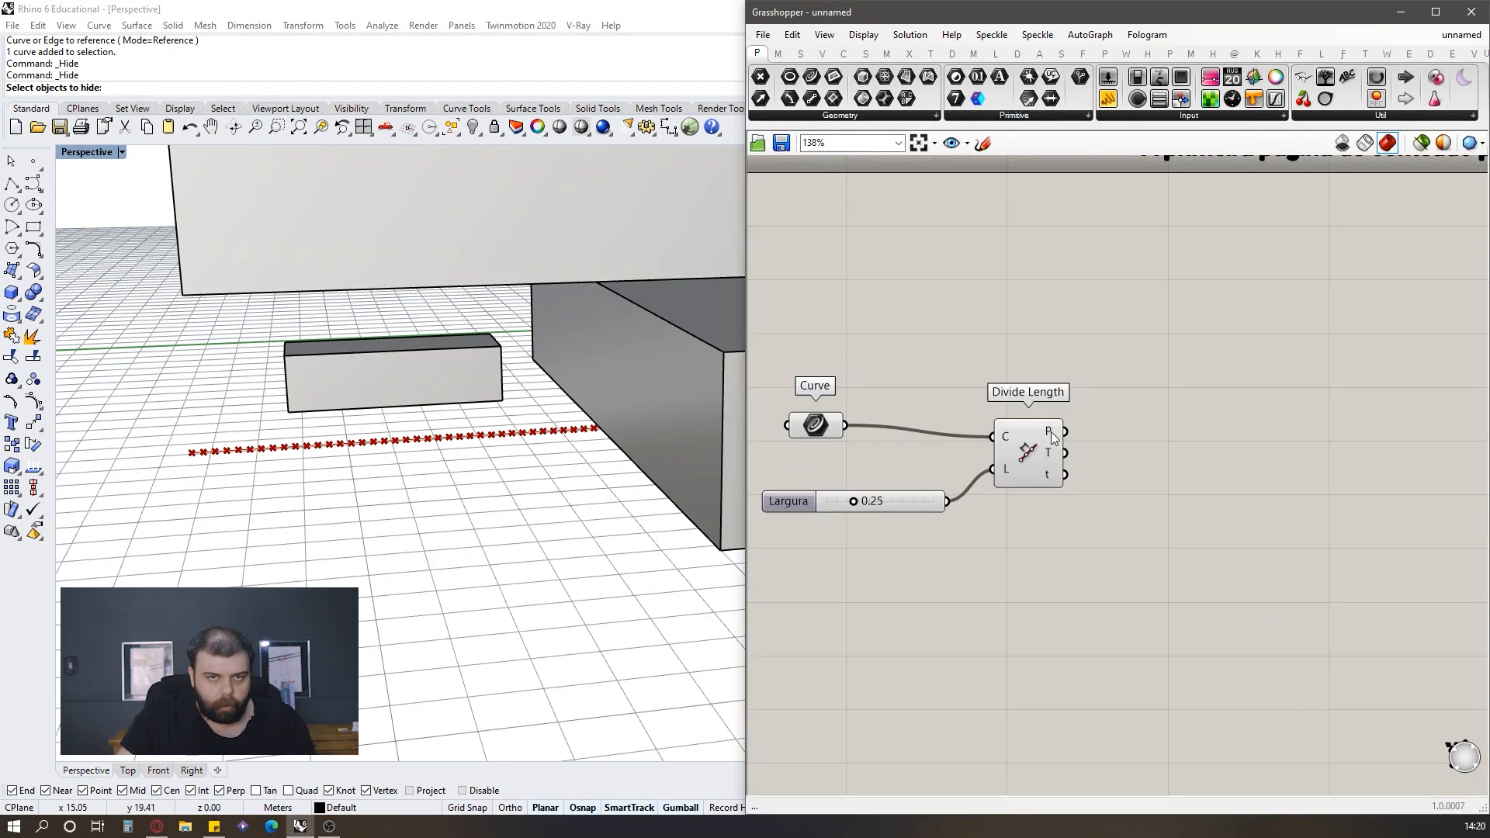
pyautogui.moveTo(1059, 432)
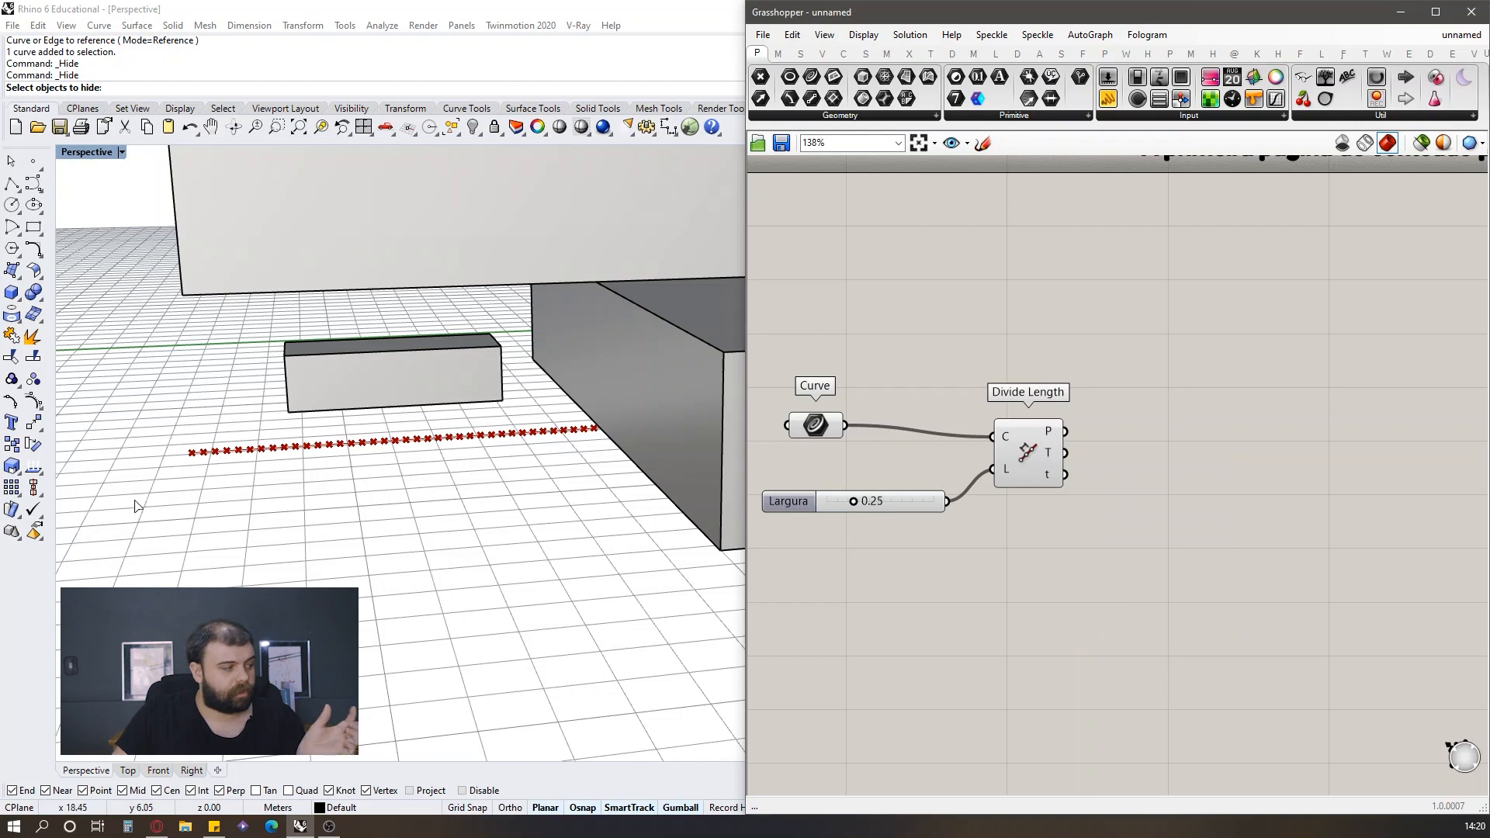
pyautogui.scroll(5, 135, 506)
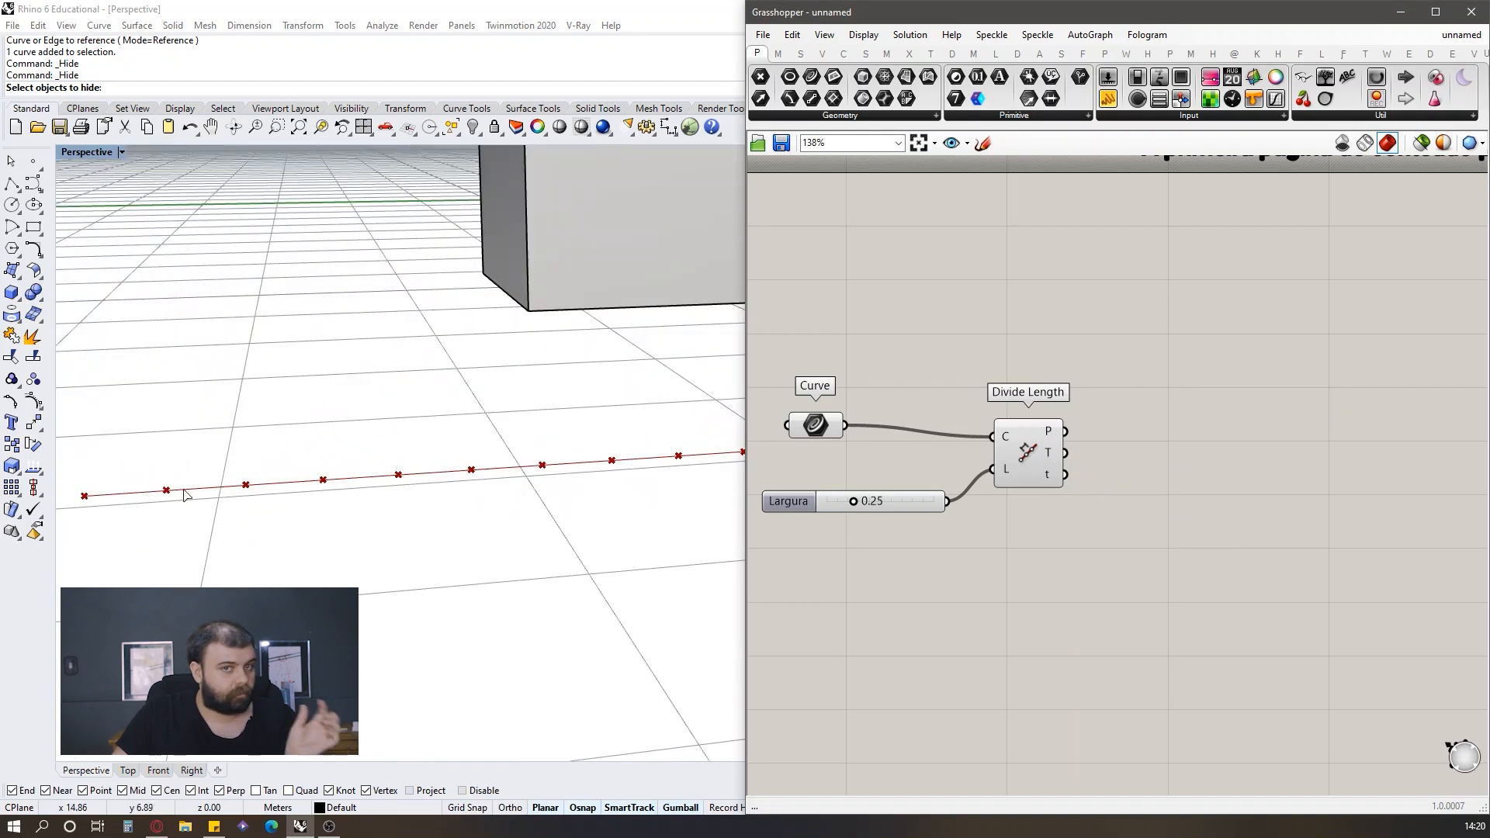
pyautogui.doubleClick(1217, 425)
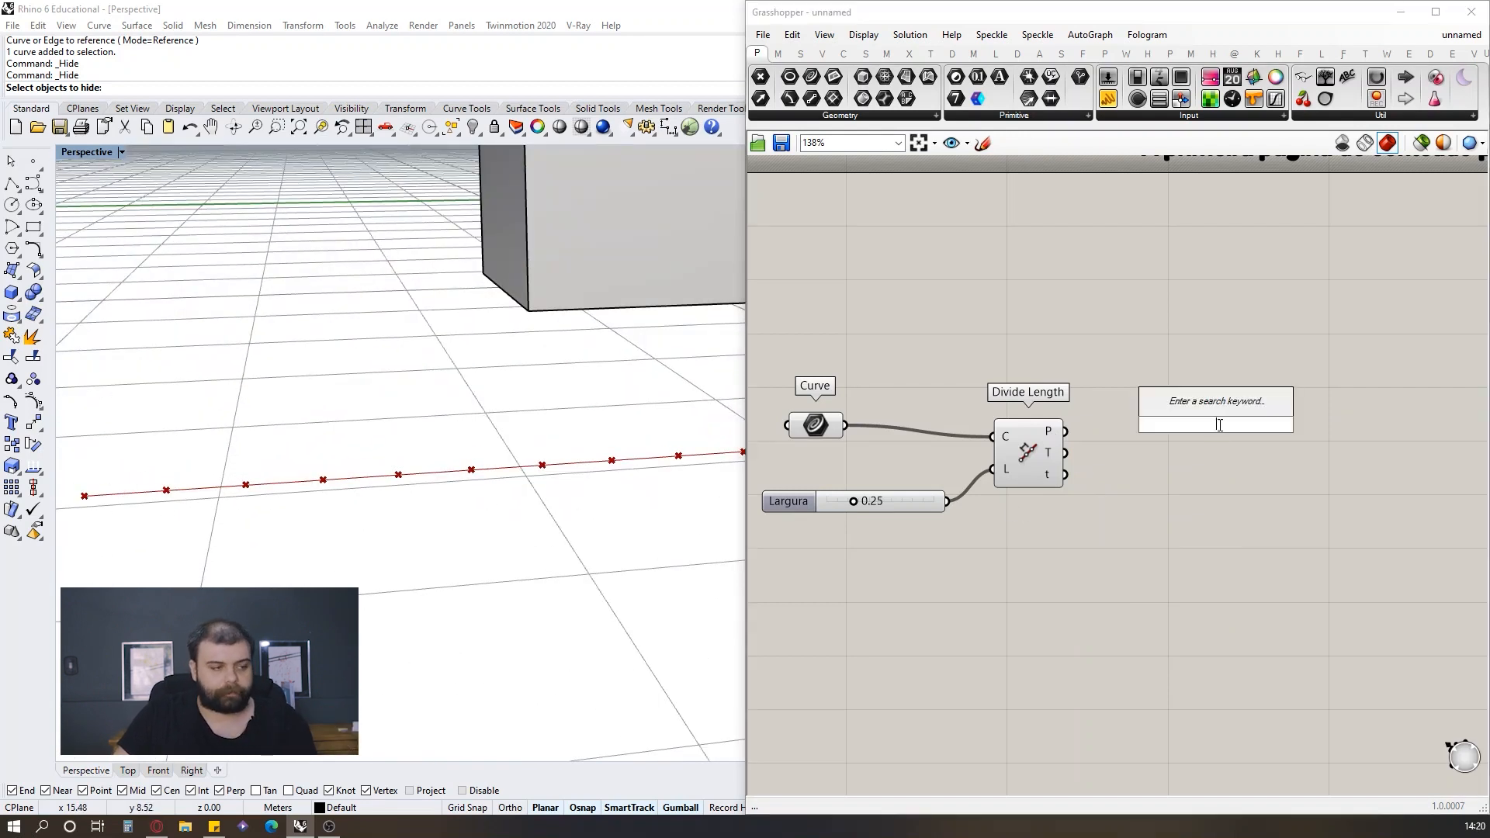
pyautogui.write('shatter')
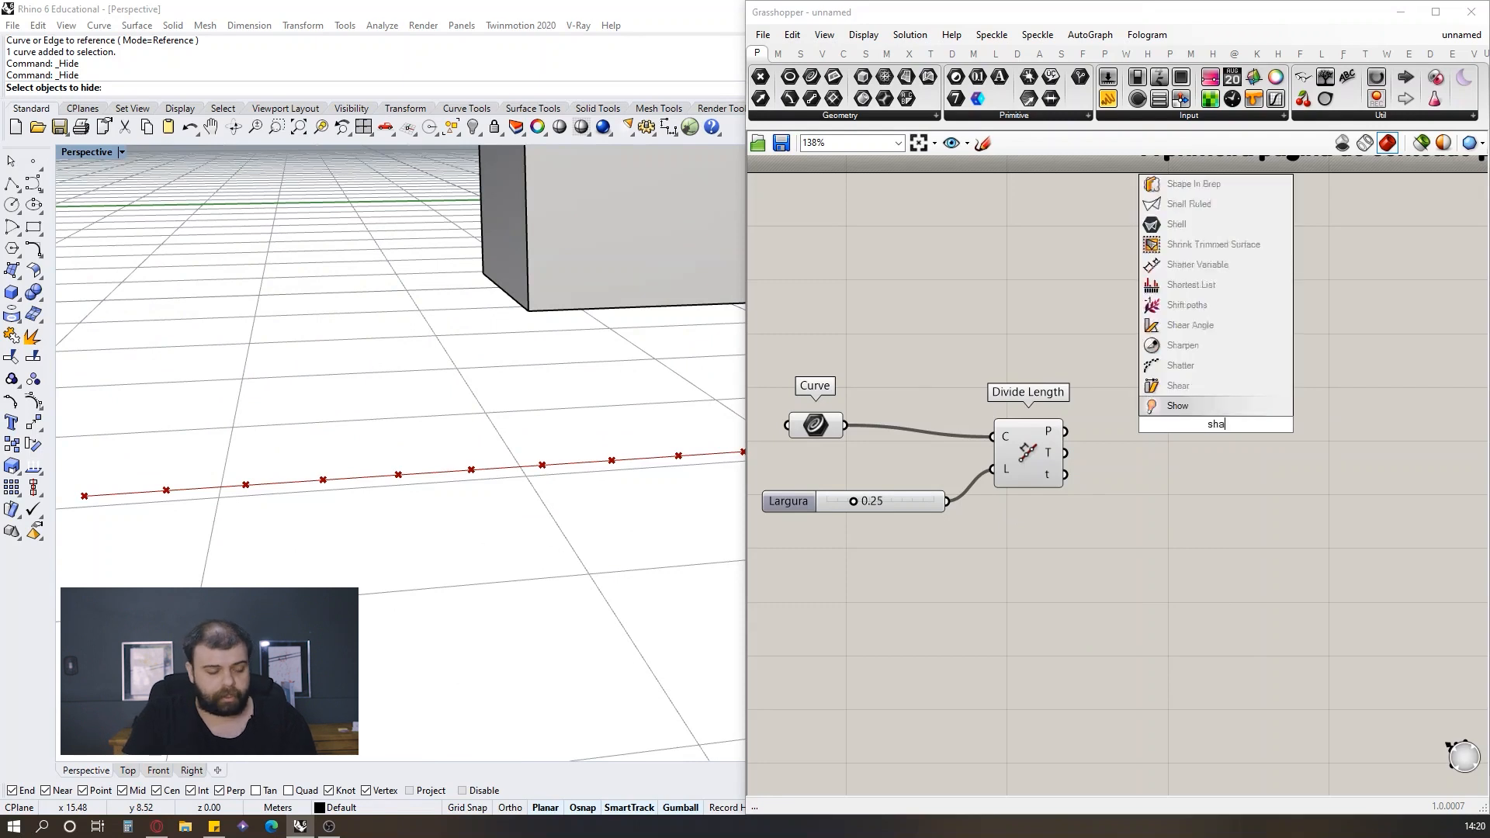
pyautogui.press('Return')
pyautogui.moveTo(1214, 425); pyautogui.dragTo(1199, 363)
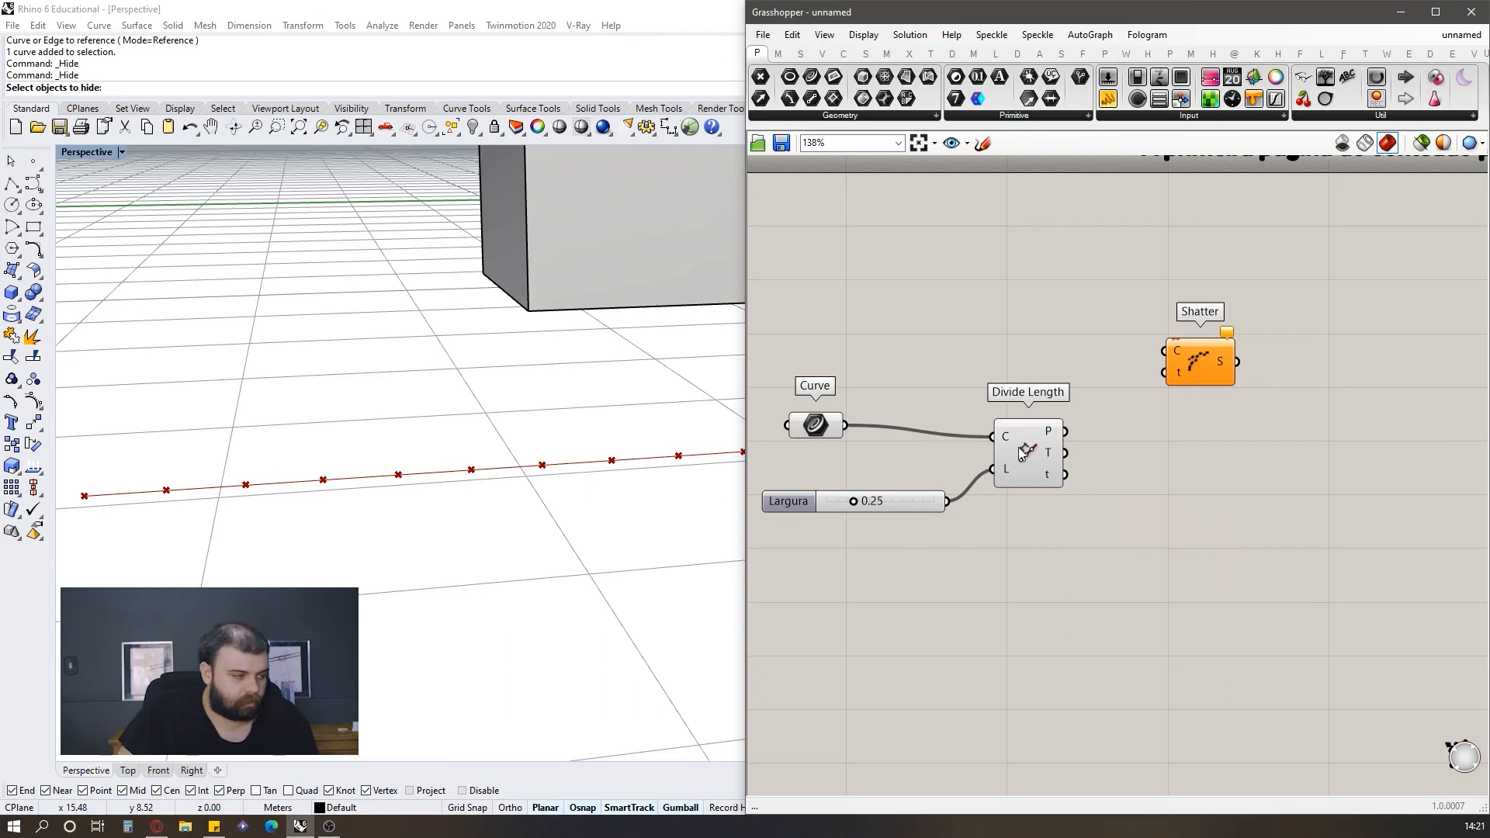
# Step: Add a panel below Shatter and connect Divide Length's t output to it
pyautogui.click(1044, 423)
pyautogui.scroll(-7, 501, 459)
pyautogui.scroll(9, 356, 468)
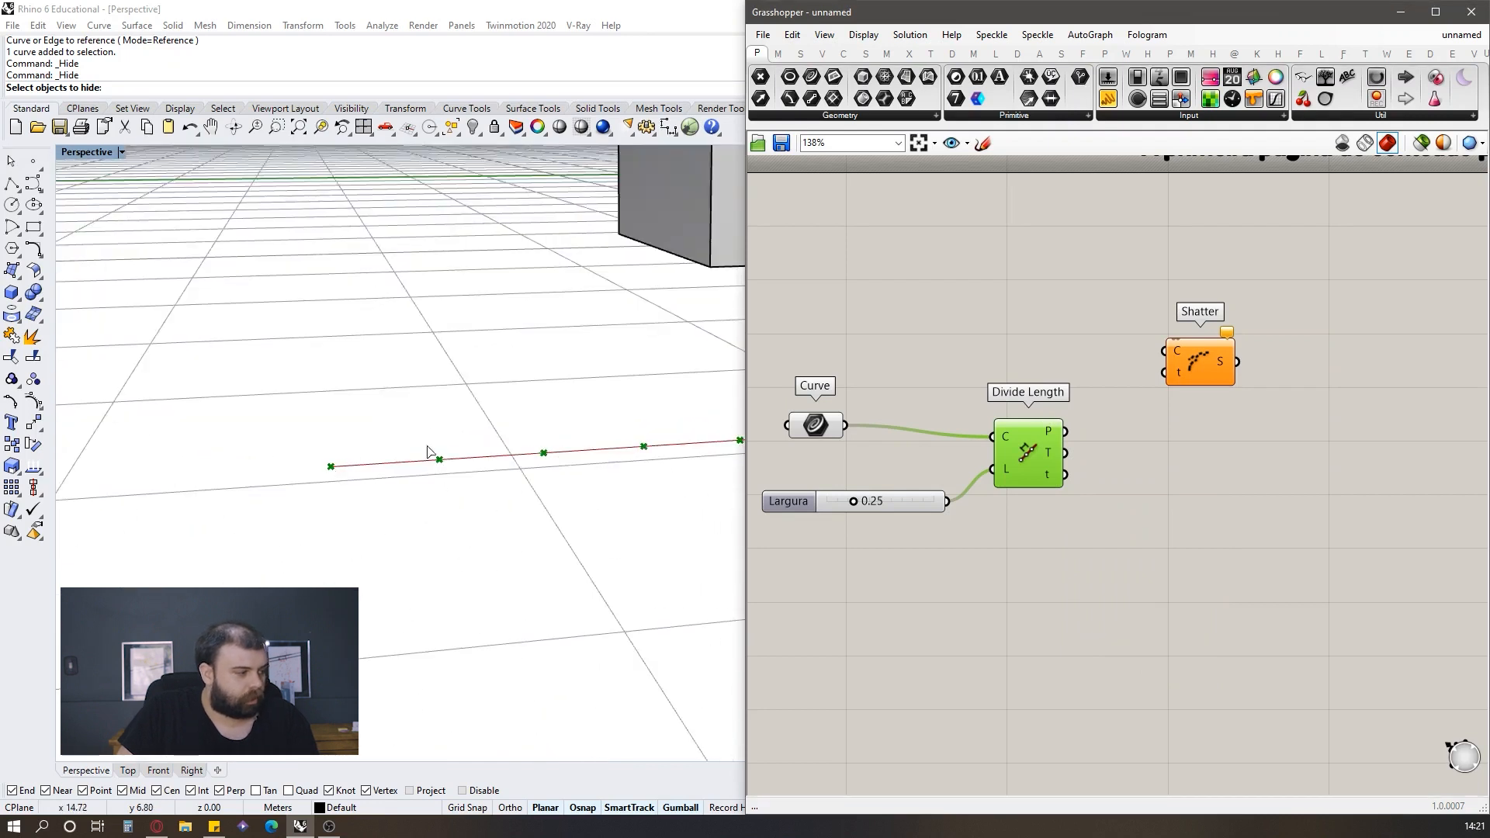
pyautogui.click(1108, 99)
pyautogui.click(1195, 441)
pyautogui.moveTo(1066, 475)
pyautogui.mouseDown()
pyautogui.moveTo(1126, 443)
pyautogui.moveTo(1151, 498)
pyautogui.mouseUp()
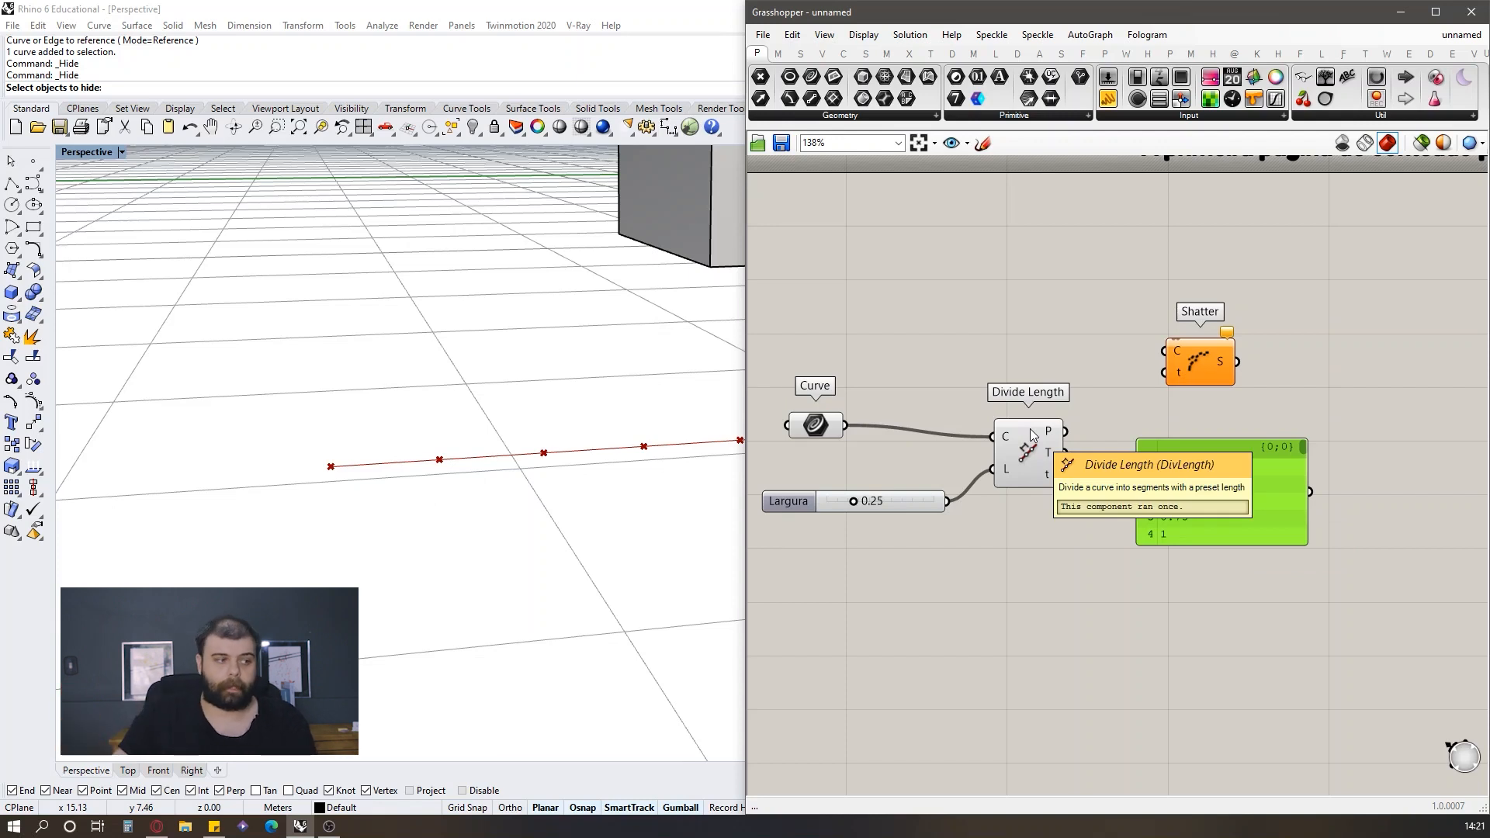
# Step: Connect the Curve parameter to Shatter's C input and align the parameter and the t-values panel with Shatter
pyautogui.click(1017, 338)
pyautogui.moveTo(808, 428); pyautogui.dragTo(1166, 351)
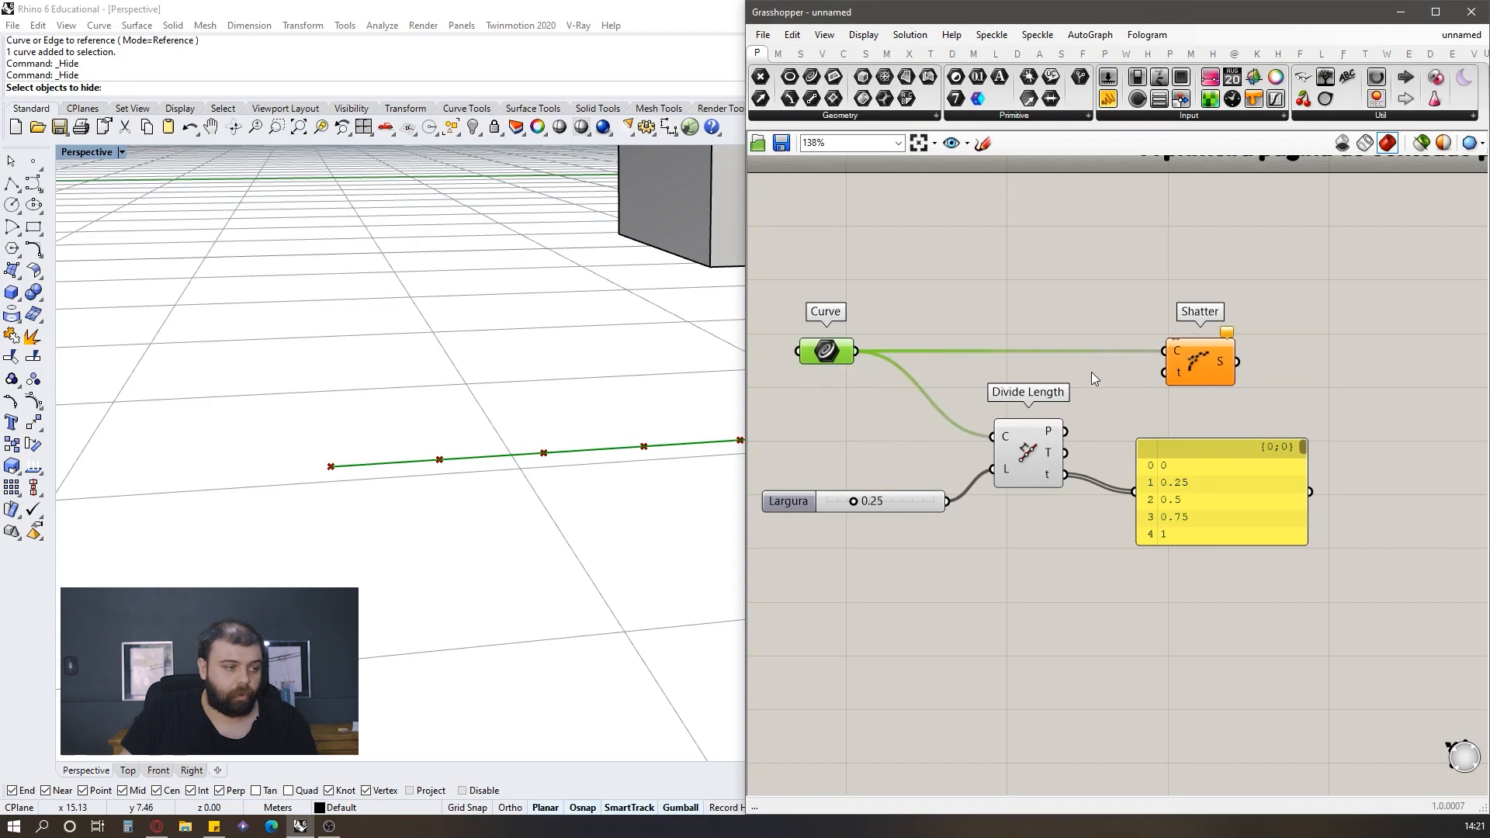
pyautogui.moveTo(1272, 441); pyautogui.dragTo(1154, 421, button='right')
pyautogui.moveTo(1154, 421); pyautogui.dragTo(1182, 405)
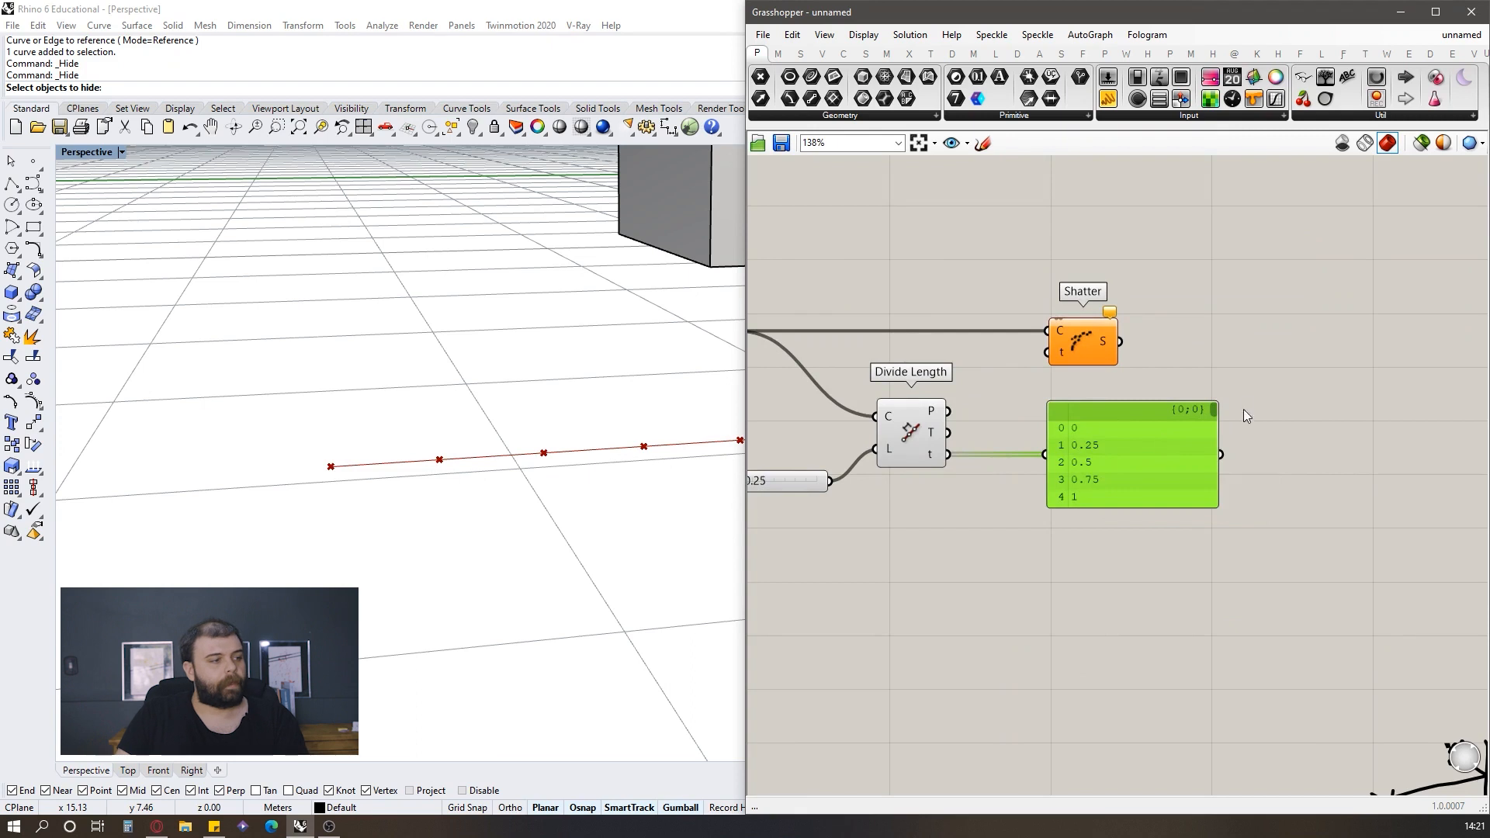
pyautogui.scroll(2, 1243, 408)
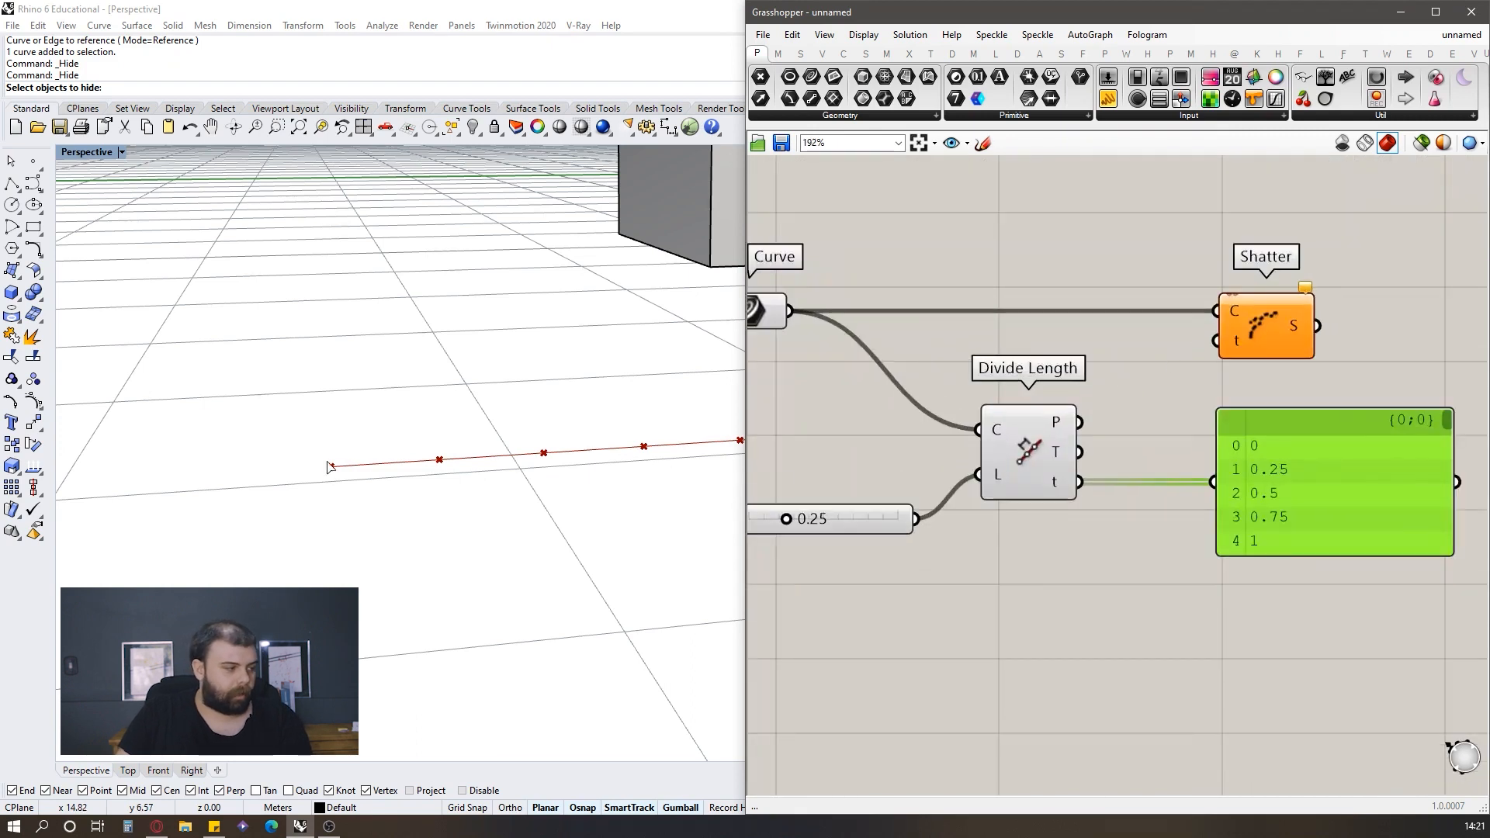
pyautogui.scroll(-3, 971, 458)
pyautogui.scroll(4, 1172, 475)
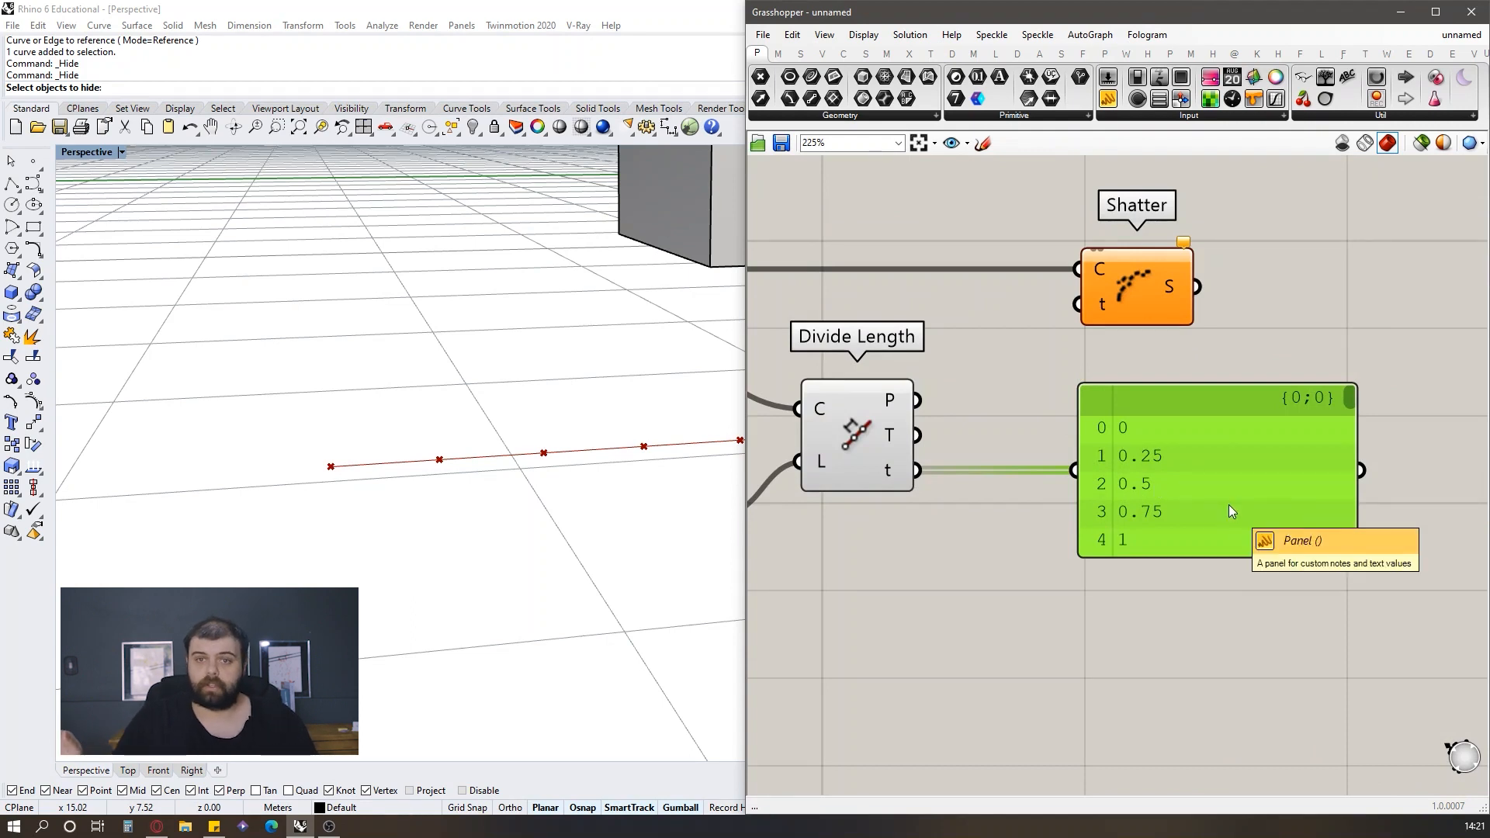
# Step: Connect Divide Length's t output to Shatter's t input
pyautogui.click(962, 309)
pyautogui.moveTo(882, 475); pyautogui.dragTo(1086, 288)
pyautogui.scroll(-6, 1072, 334)
pyautogui.scroll(3, 1074, 334)
pyautogui.scroll(-6, 330, 475)
pyautogui.scroll(3, 327, 475)
# Step: Move the panel beside Shatter and connect Shatter's S output to it
pyautogui.moveTo(959, 390)
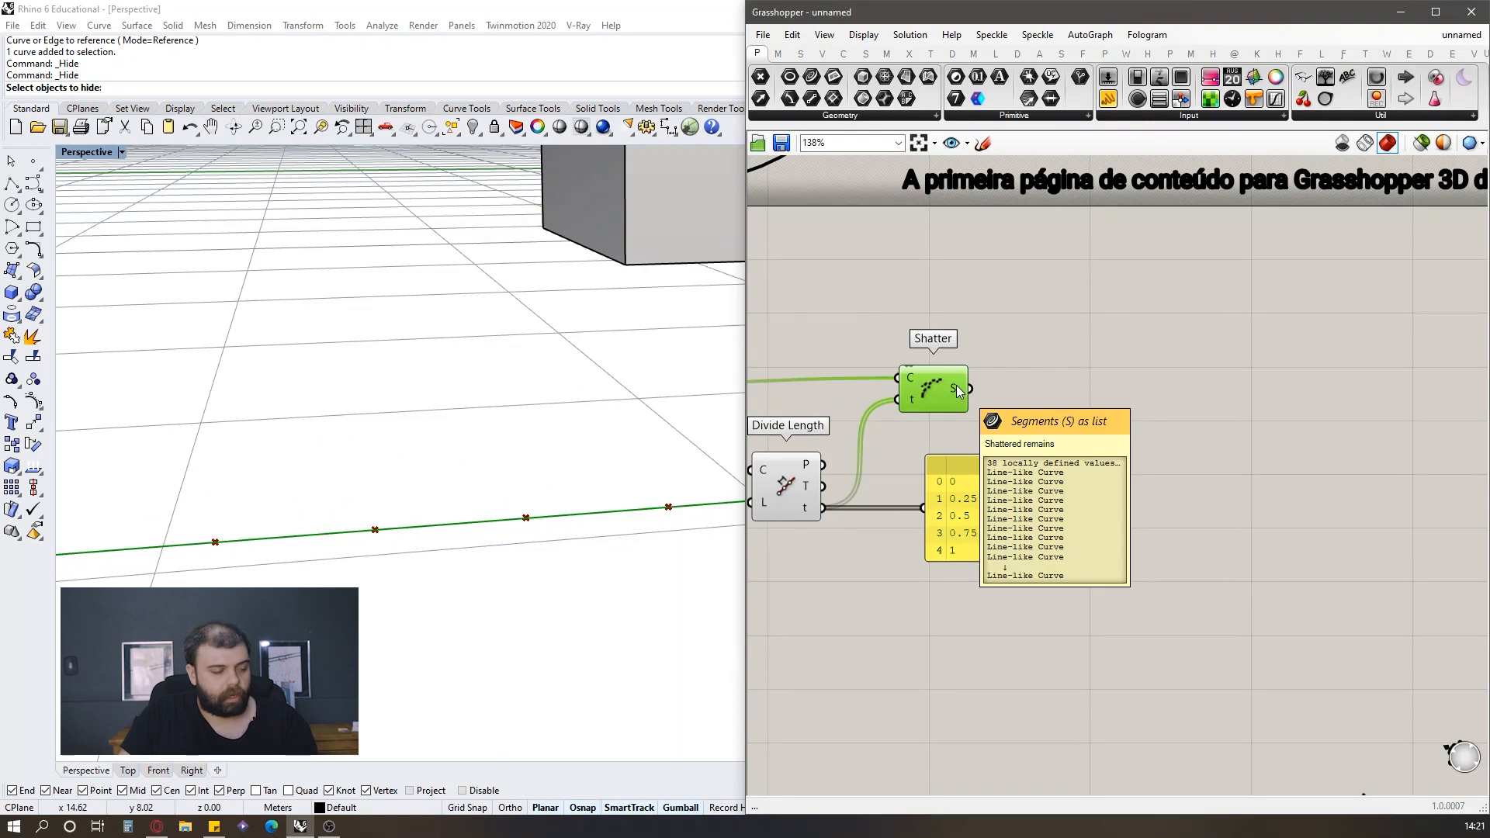
pyautogui.moveTo(954, 505); pyautogui.dragTo(1086, 433)
pyautogui.moveTo(969, 389); pyautogui.dragTo(1054, 438)
# Step: Add a List Item component fed by Shatter's segments, removing the stray List Length component beside it
pyautogui.doubleClick(1027, 495)
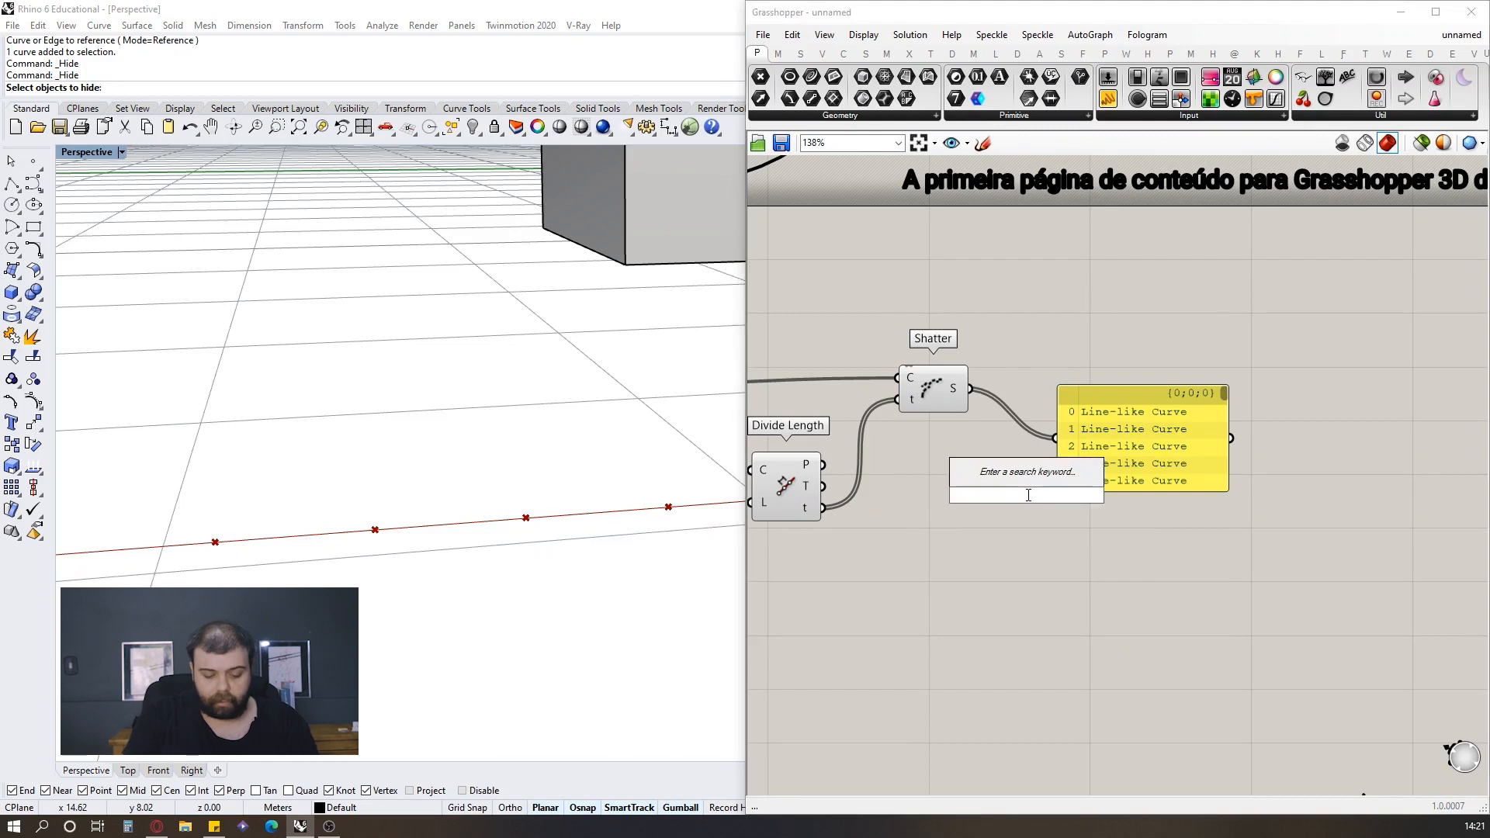
pyautogui.write('list le')
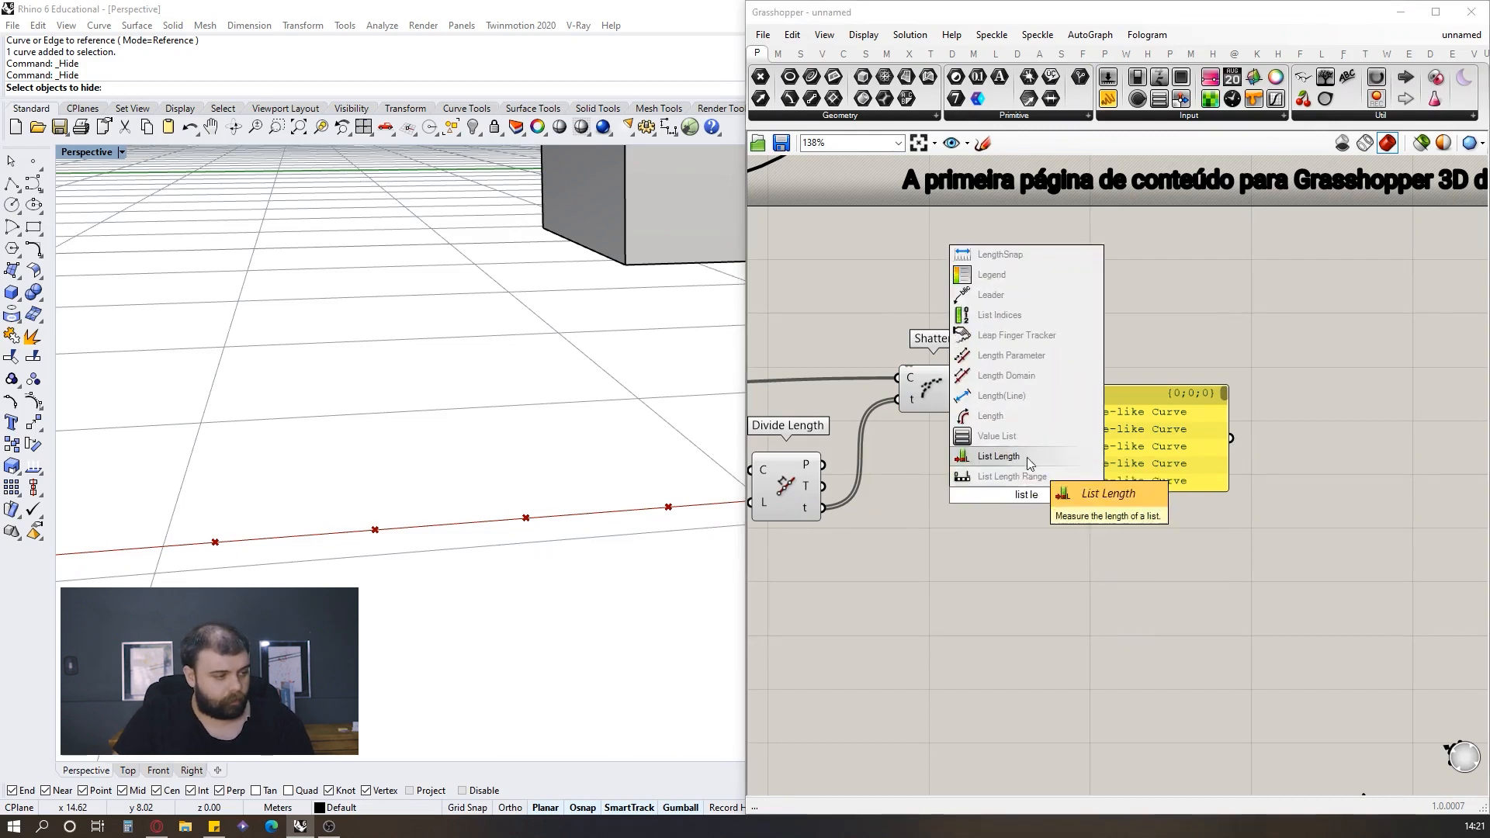
pyautogui.click(1029, 460)
pyautogui.doubleClick(1035, 544)
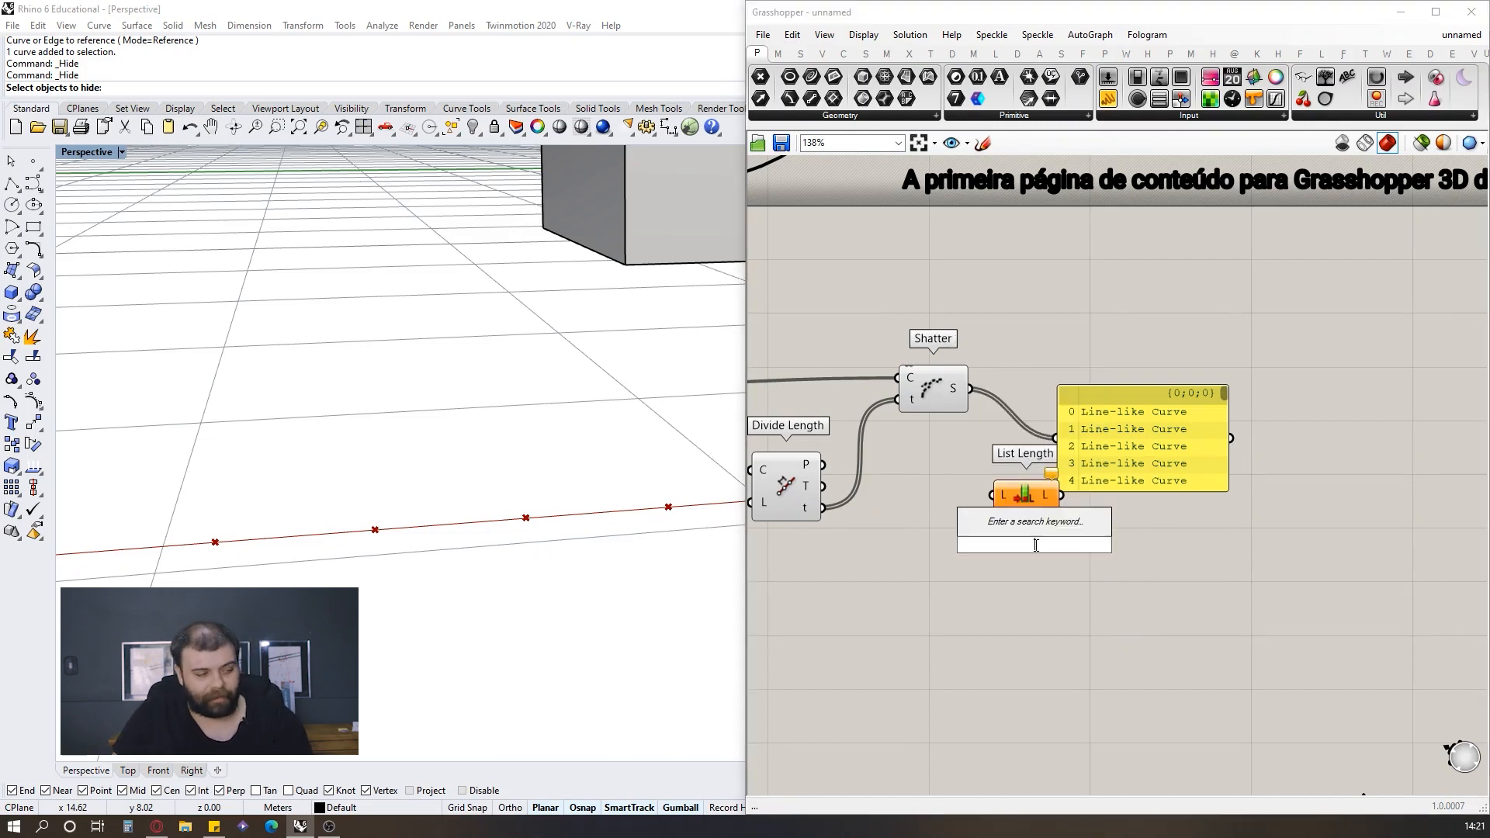
pyautogui.write('list item')
pyautogui.press('Return')
pyautogui.moveTo(1039, 557)
pyautogui.mouseDown()
pyautogui.moveTo(986, 616)
pyautogui.moveTo(1043, 577)
pyautogui.moveTo(1057, 545)
pyautogui.mouseUp()
pyautogui.click(1035, 488)
pyautogui.press('Delete')
pyautogui.moveTo(970, 388); pyautogui.dragTo(1021, 546)
pyautogui.moveTo(1235, 373); pyautogui.dragTo(1252, 360)
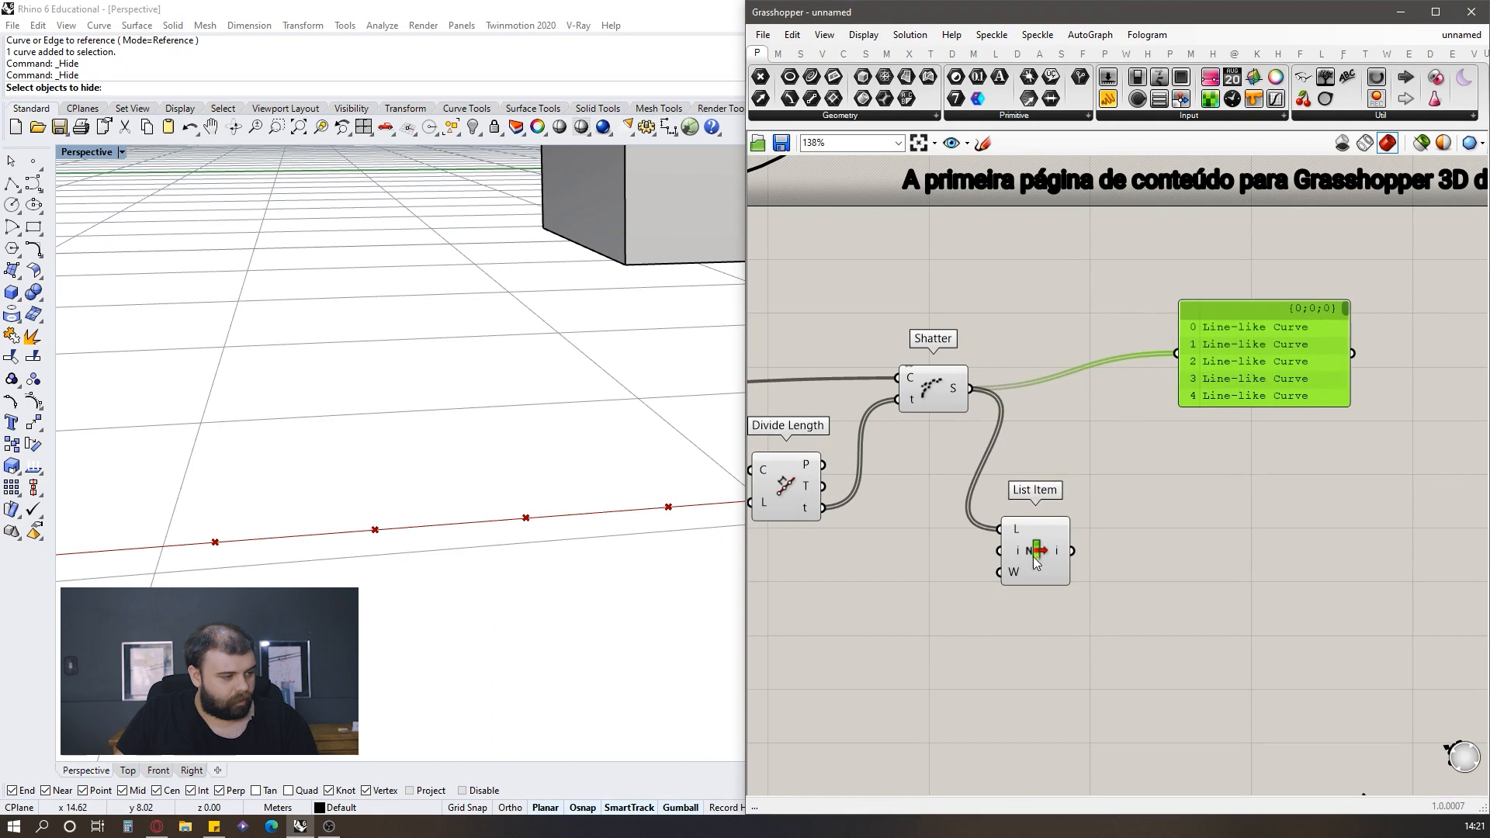
pyautogui.moveTo(1035, 543); pyautogui.dragTo(1090, 500)
# Step: Add a number slider from 0 to 10 and connect it to List Item's index input
pyautogui.doubleClick(1026, 535)
pyautogui.write('0<10')
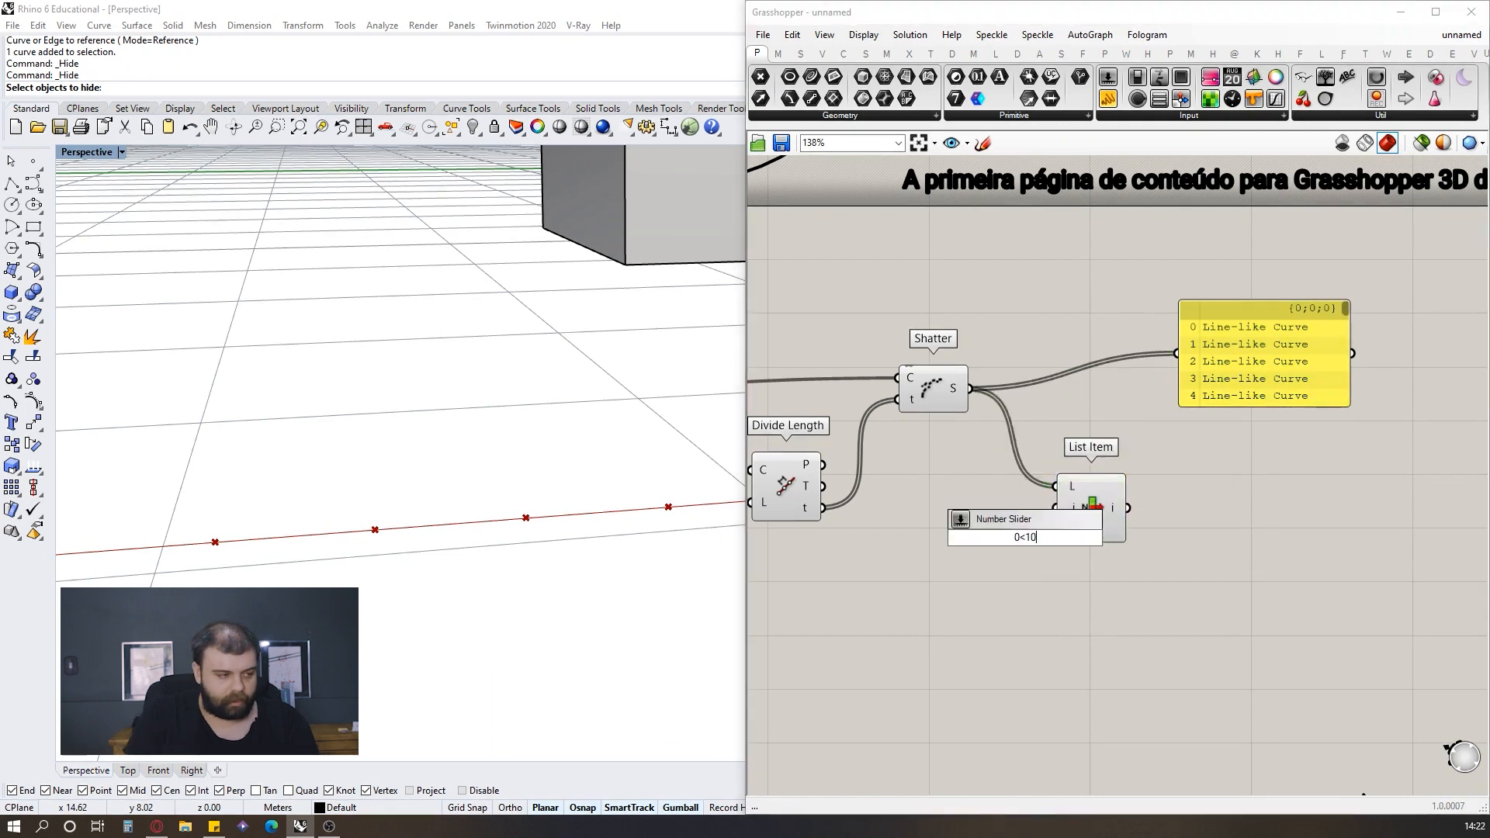
pyautogui.press('Return')
pyautogui.click(1056, 545)
pyautogui.moveTo(1092, 517); pyautogui.dragTo(1109, 508)
pyautogui.moveTo(1042, 541); pyautogui.dragTo(1072, 493)
# Step: Set the index slider to 6 and highlight List Item's chosen segment on the ground line
pyautogui.moveTo(606, 475); pyautogui.dragTo(243, 512, button='right')
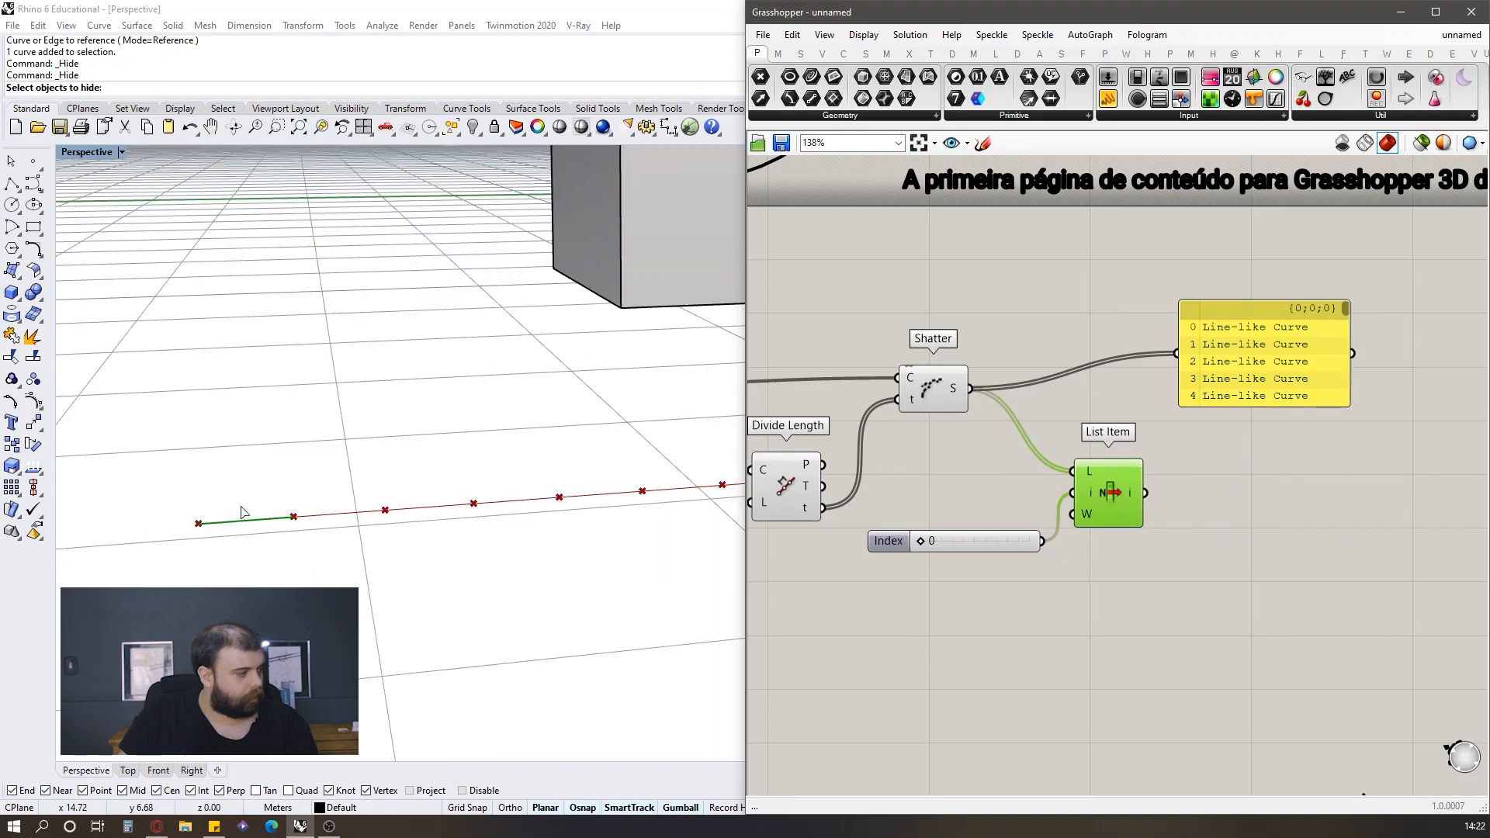
pyautogui.moveTo(924, 542); pyautogui.dragTo(984, 541)
pyautogui.click(1098, 486)
pyautogui.moveTo(396, 566); pyautogui.dragTo(347, 508, button='right')
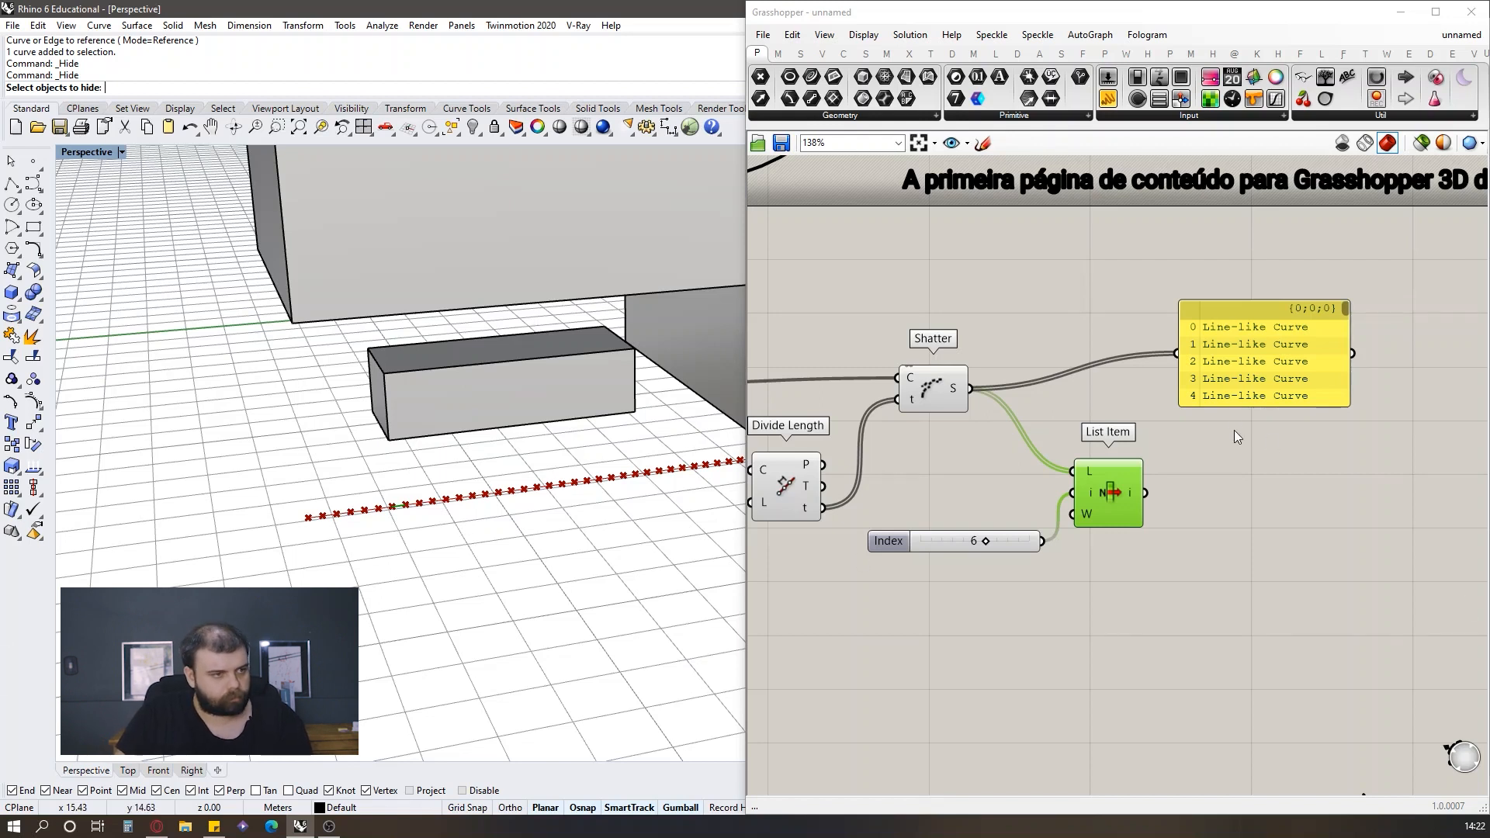
# Step: Delete the List Item component, its index slider and the segments panel
pyautogui.moveTo(1220, 386); pyautogui.dragTo(973, 640)
pyautogui.press('Delete')
pyautogui.click(1289, 359)
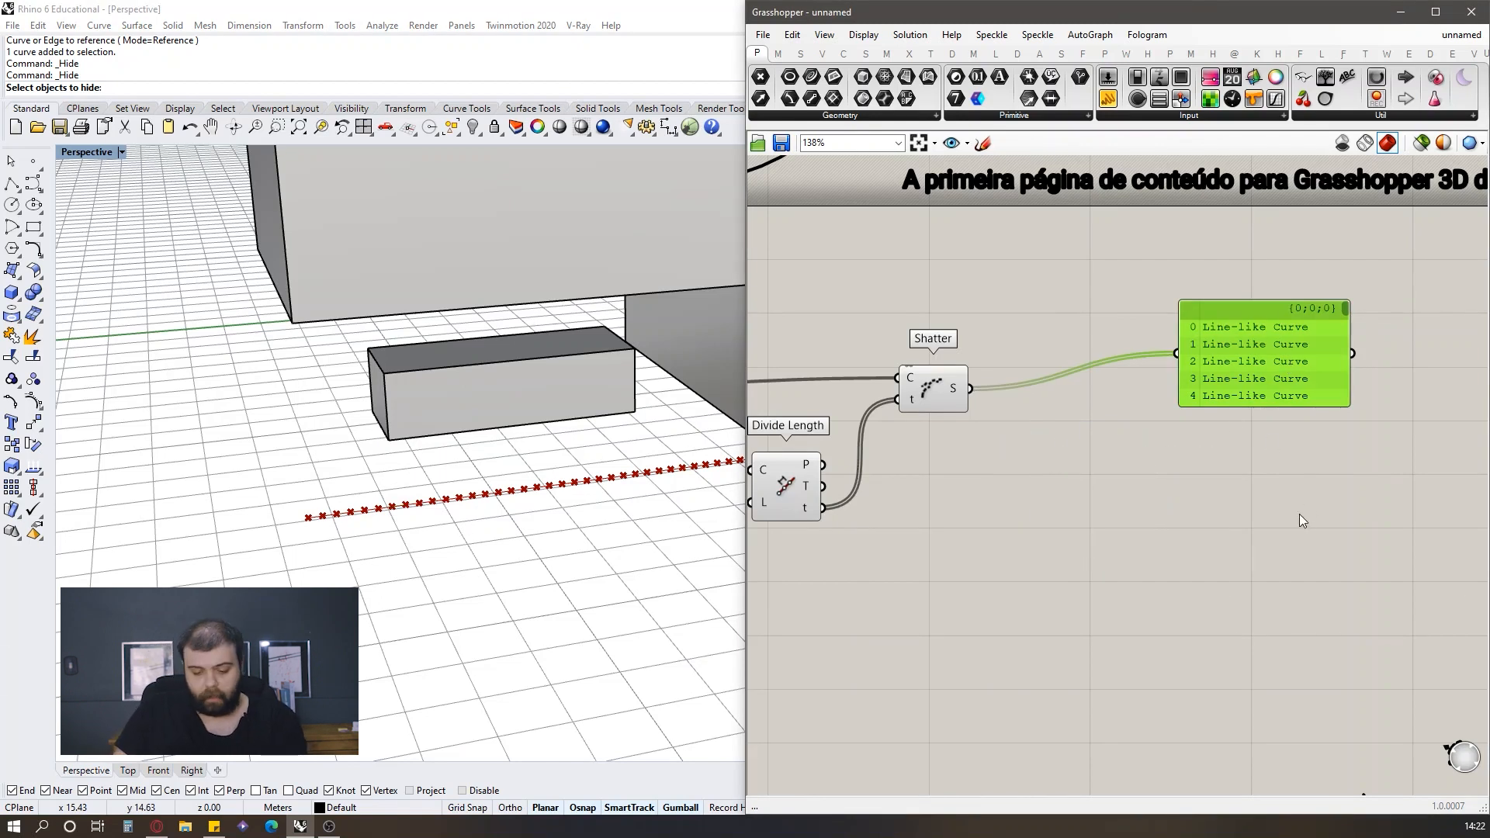
pyautogui.press('Delete')
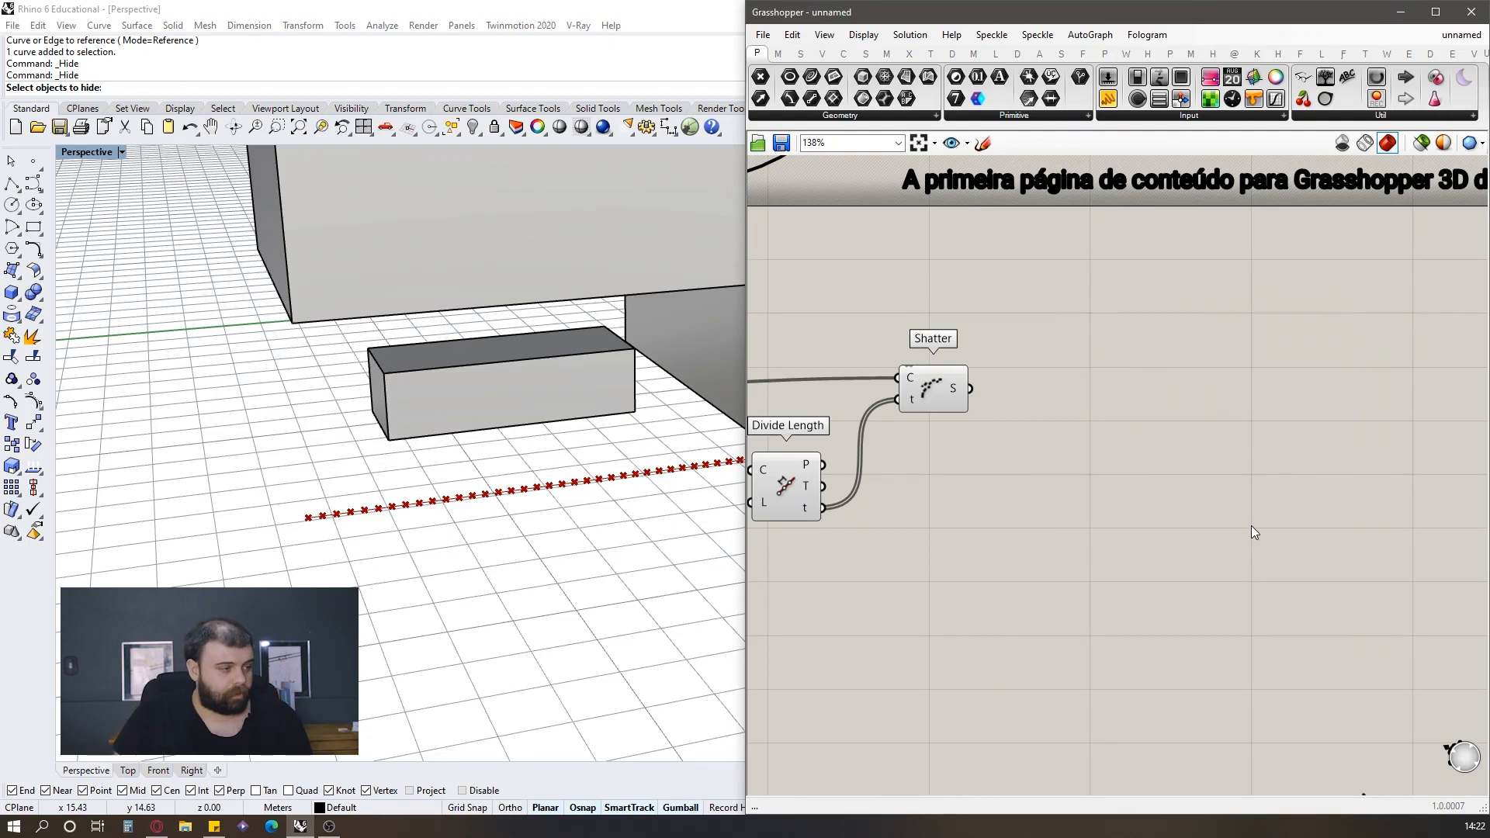
pyautogui.scroll(-5, 445, 489)
pyautogui.moveTo(365, 434); pyautogui.dragTo(426, 365, button='right')
pyautogui.scroll(-4, 426, 365)
pyautogui.scroll(8, 321, 448)
pyautogui.scroll(-5, 412, 495)
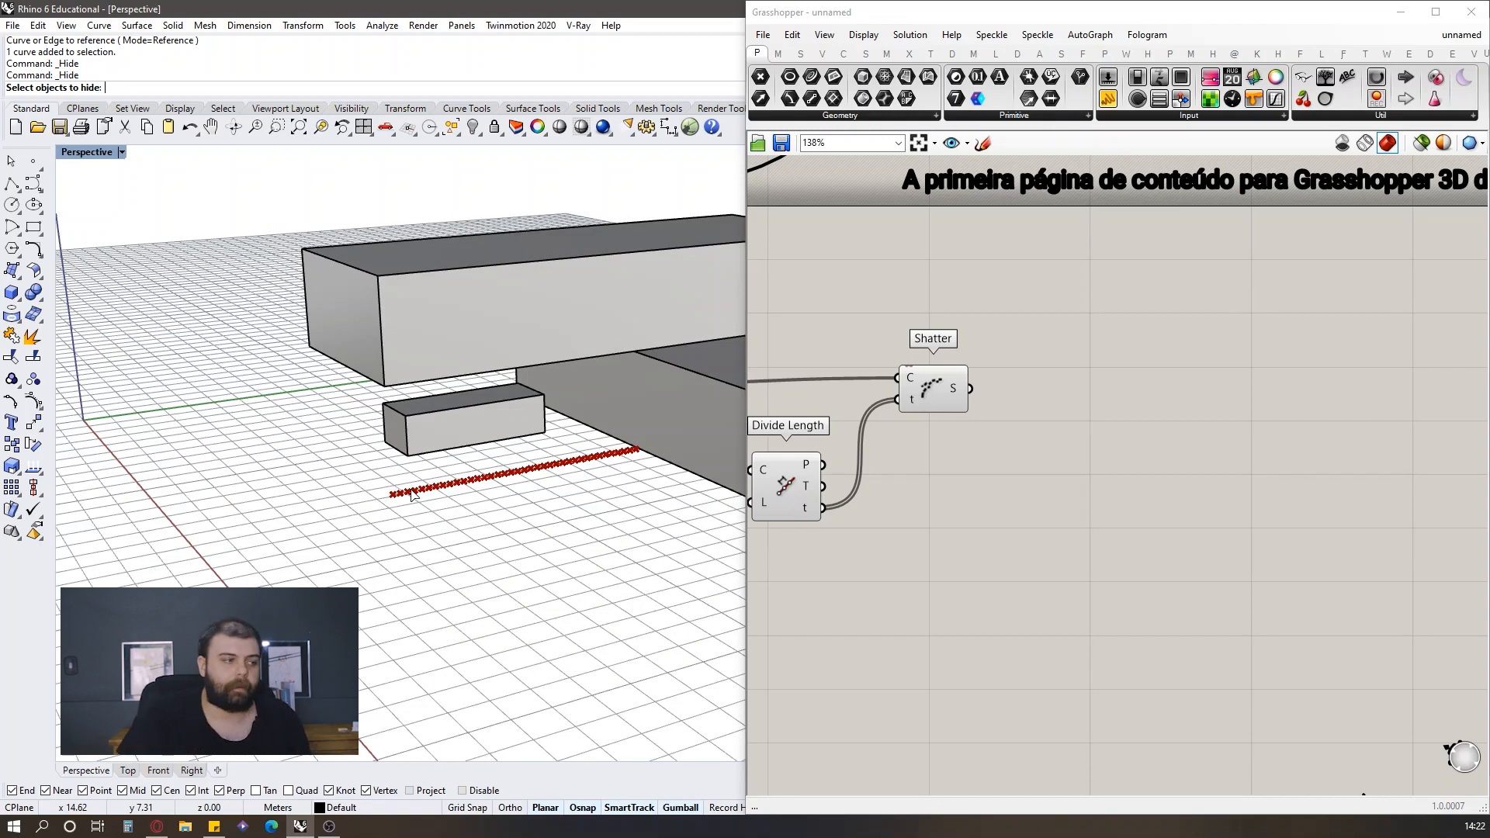
# Step: Sketch a four-sided outline rising from the first segment of the hand-drawn divided line on the canvas
pyautogui.scroll(-5, 1324, 375)
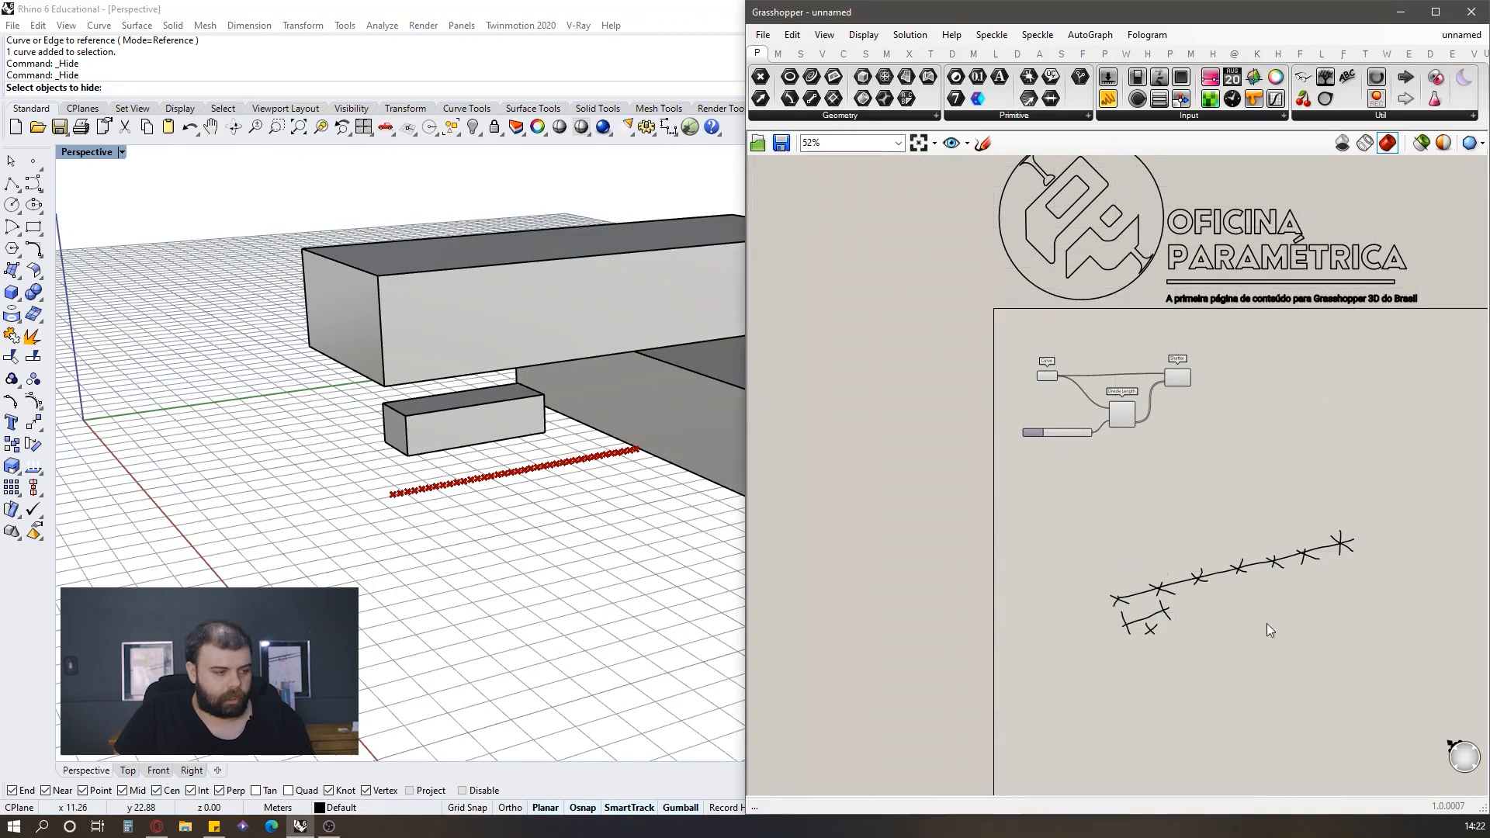
pyautogui.scroll(5, 993, 546)
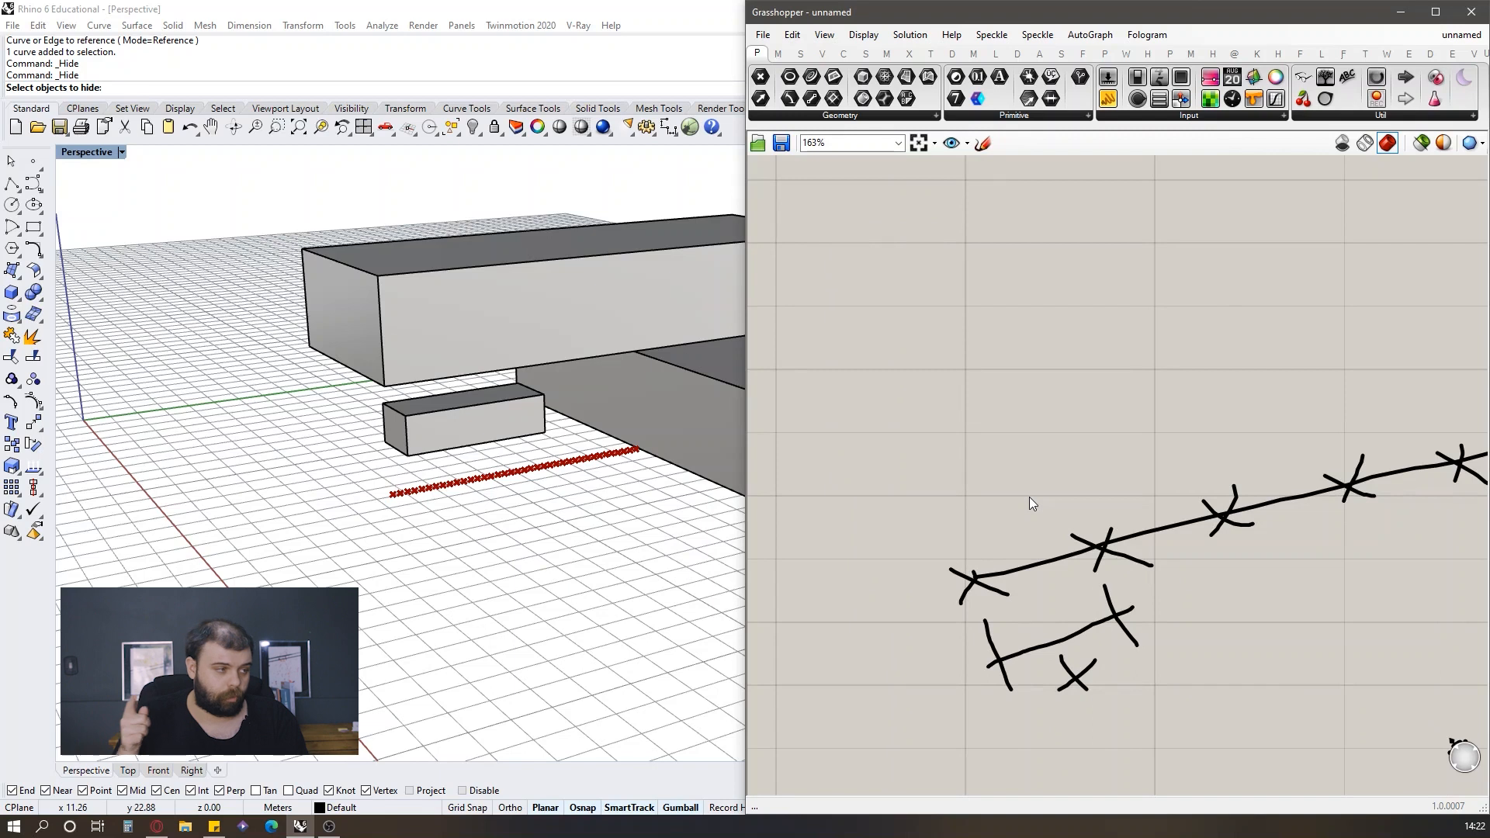
pyautogui.click(983, 143)
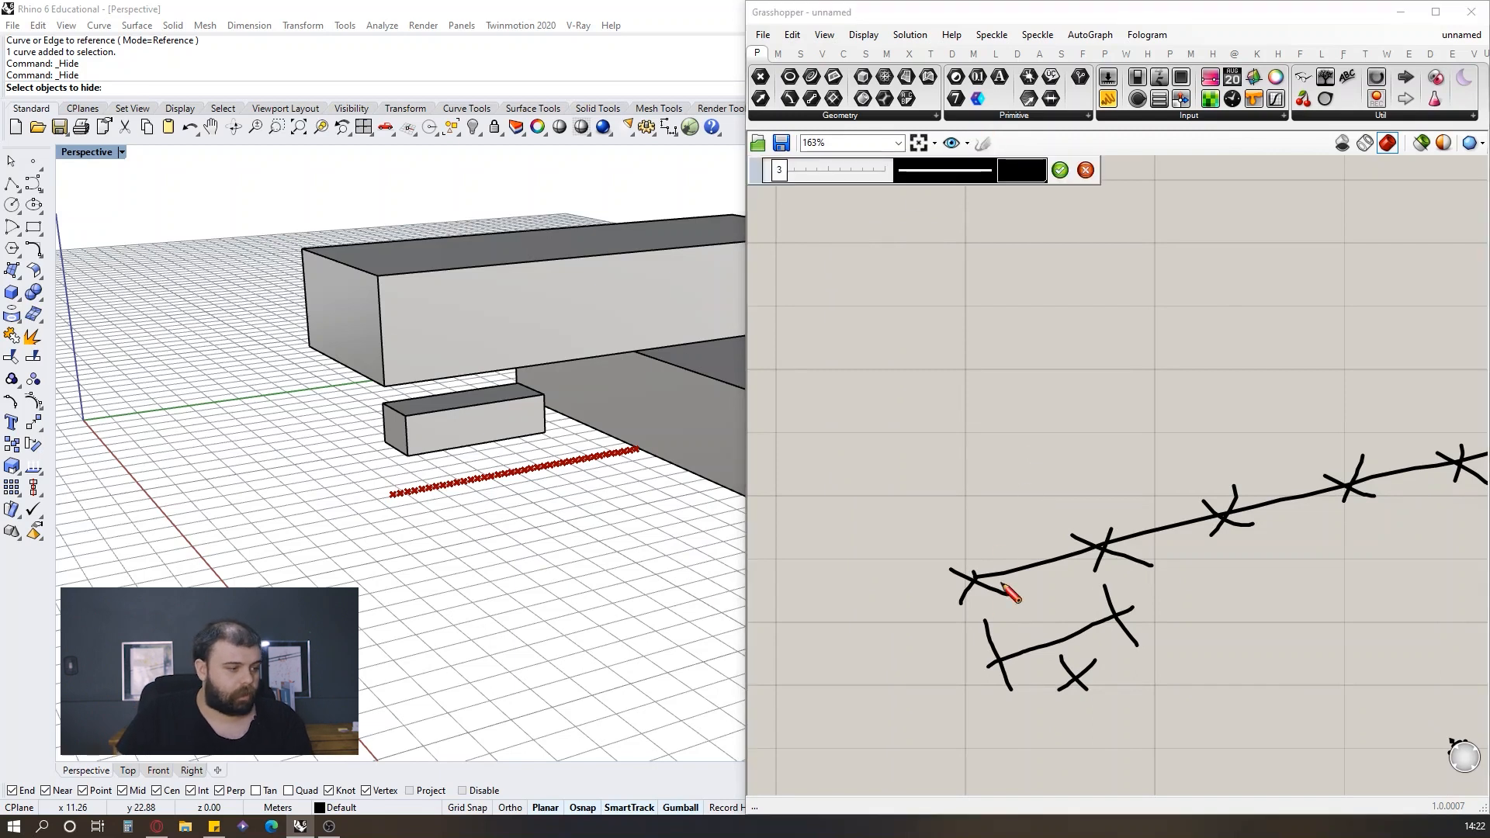
pyautogui.scroll(3, 1008, 579)
pyautogui.moveTo(966, 578)
pyautogui.mouseDown()
pyautogui.moveTo(954, 385)
pyautogui.moveTo(1102, 332)
pyautogui.mouseUp()
pyautogui.moveTo(1129, 396); pyautogui.dragTo(1160, 543)
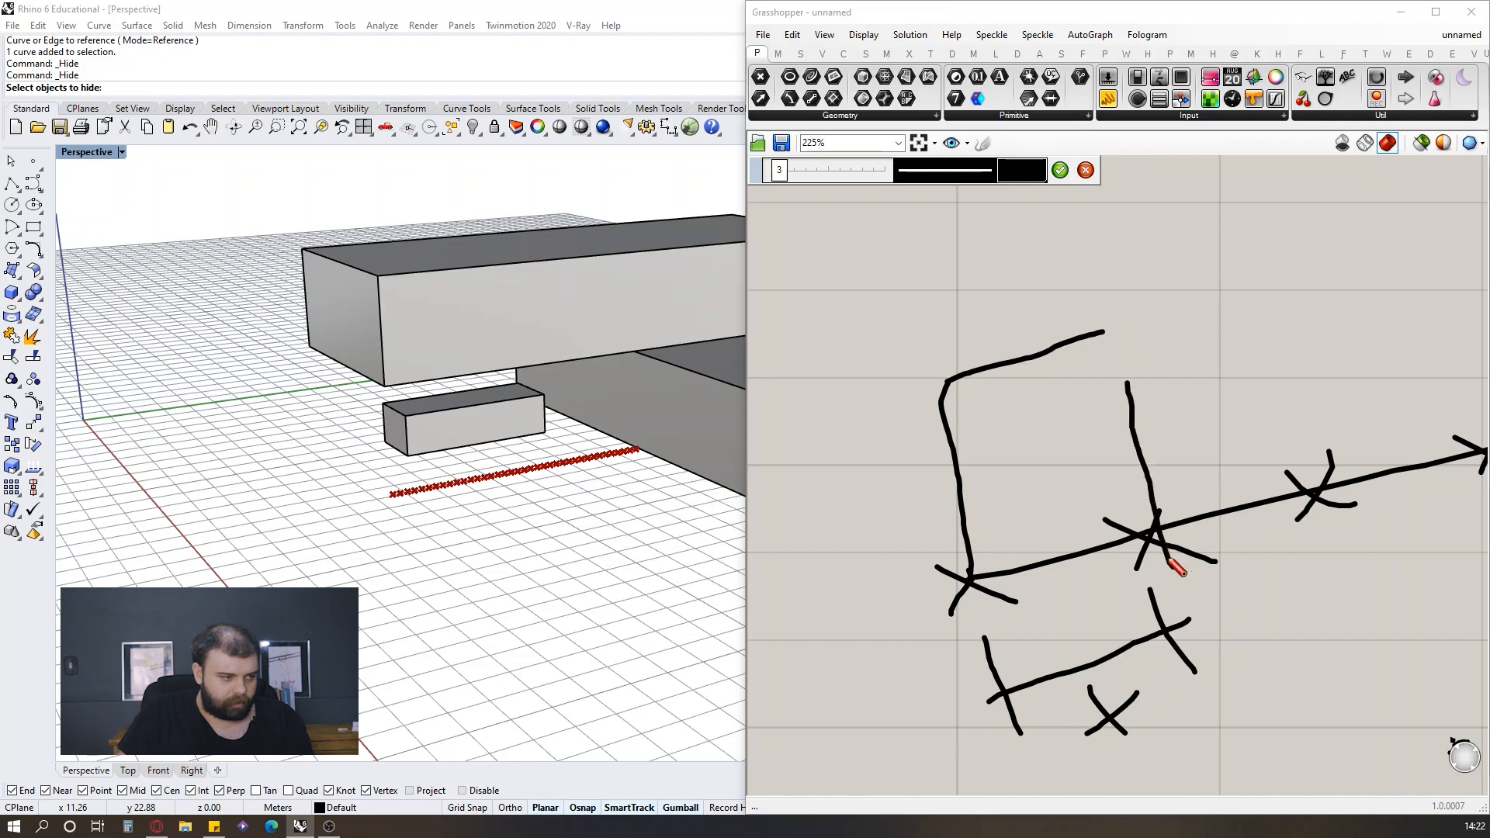
pyautogui.moveTo(1102, 320); pyautogui.dragTo(1153, 505)
pyautogui.scroll(-4, 1154, 506)
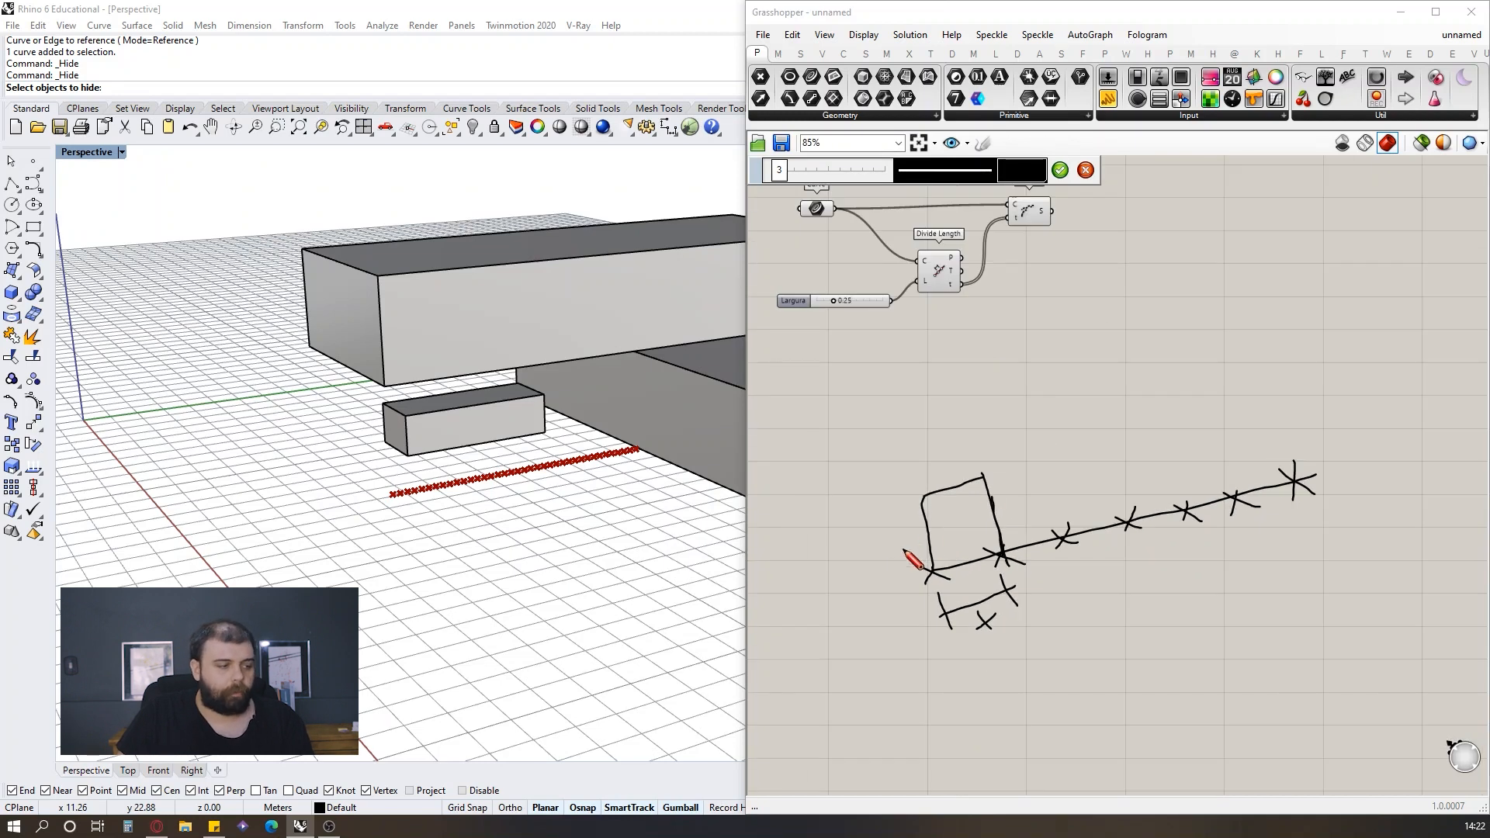
pyautogui.click(1060, 170)
# Step: Add an Extrude component after Shatter and connect Shatter's segments output to Extrude's base input
pyautogui.scroll(-3, 982, 449)
pyautogui.scroll(4, 999, 244)
pyautogui.scroll(-3, 1201, 283)
pyautogui.scroll(3, 1202, 282)
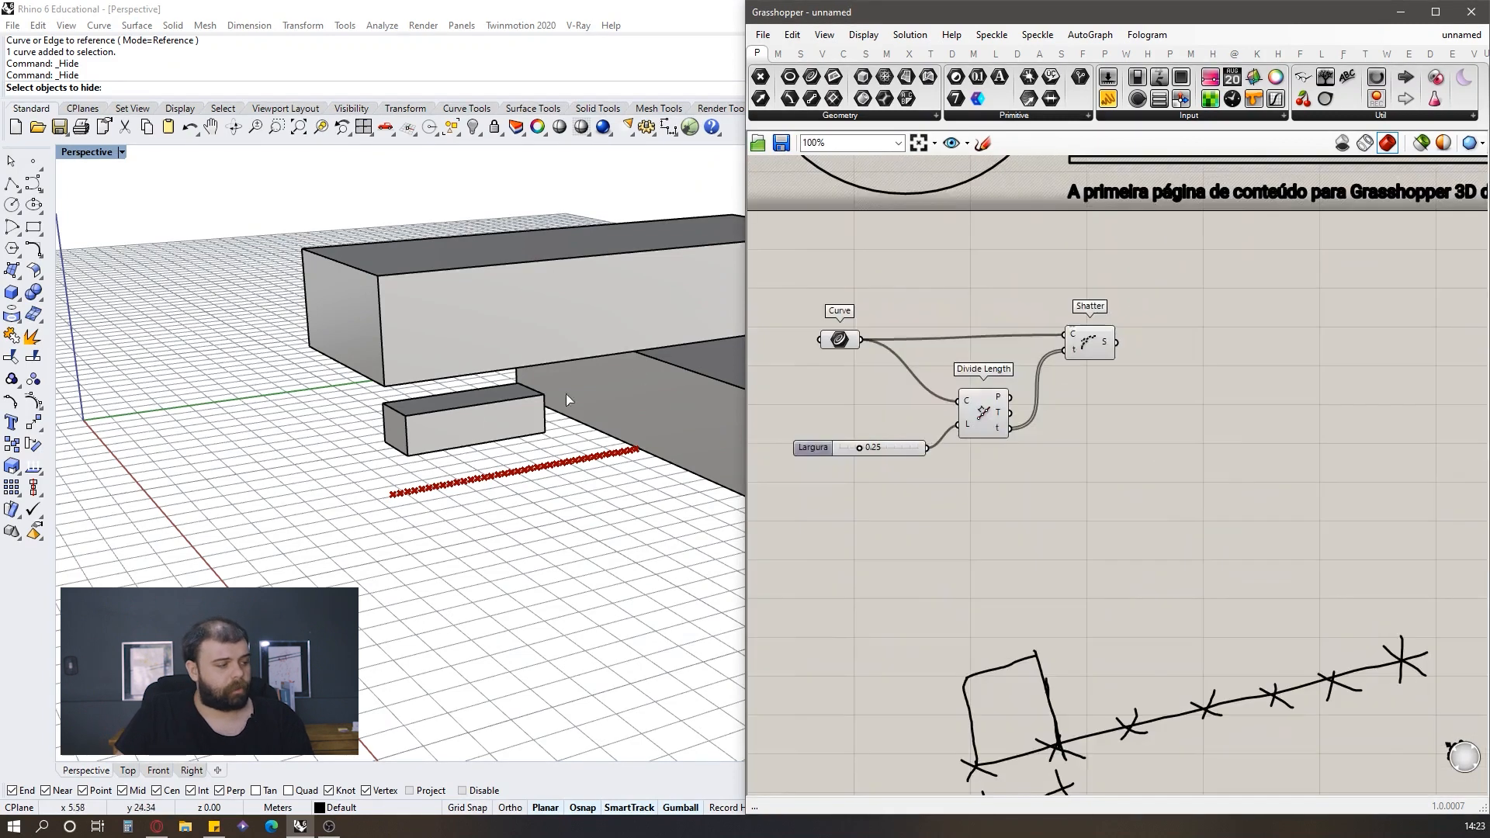
pyautogui.scroll(4, 302, 531)
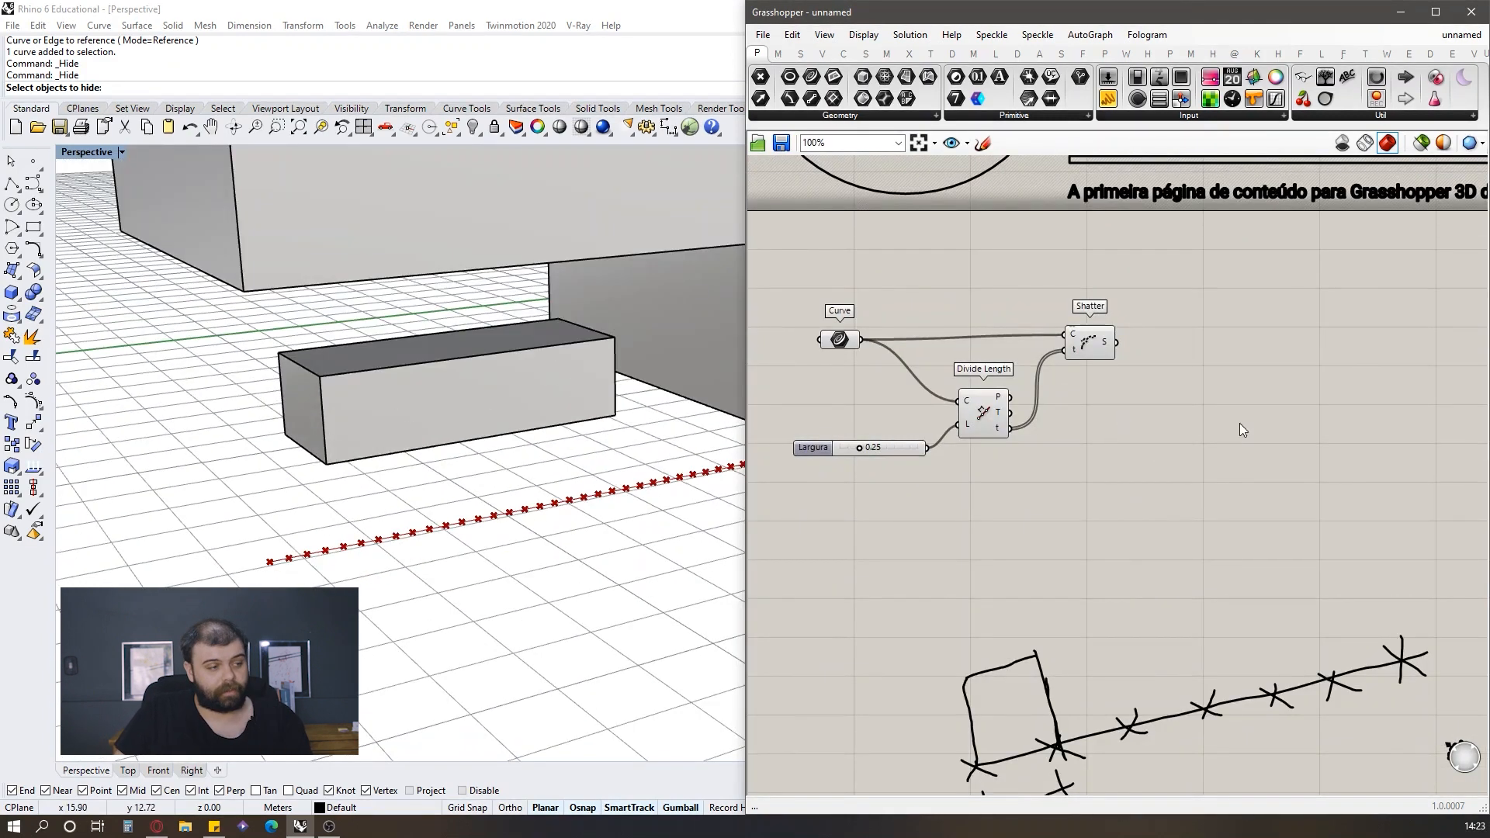
pyautogui.doubleClick(1188, 352)
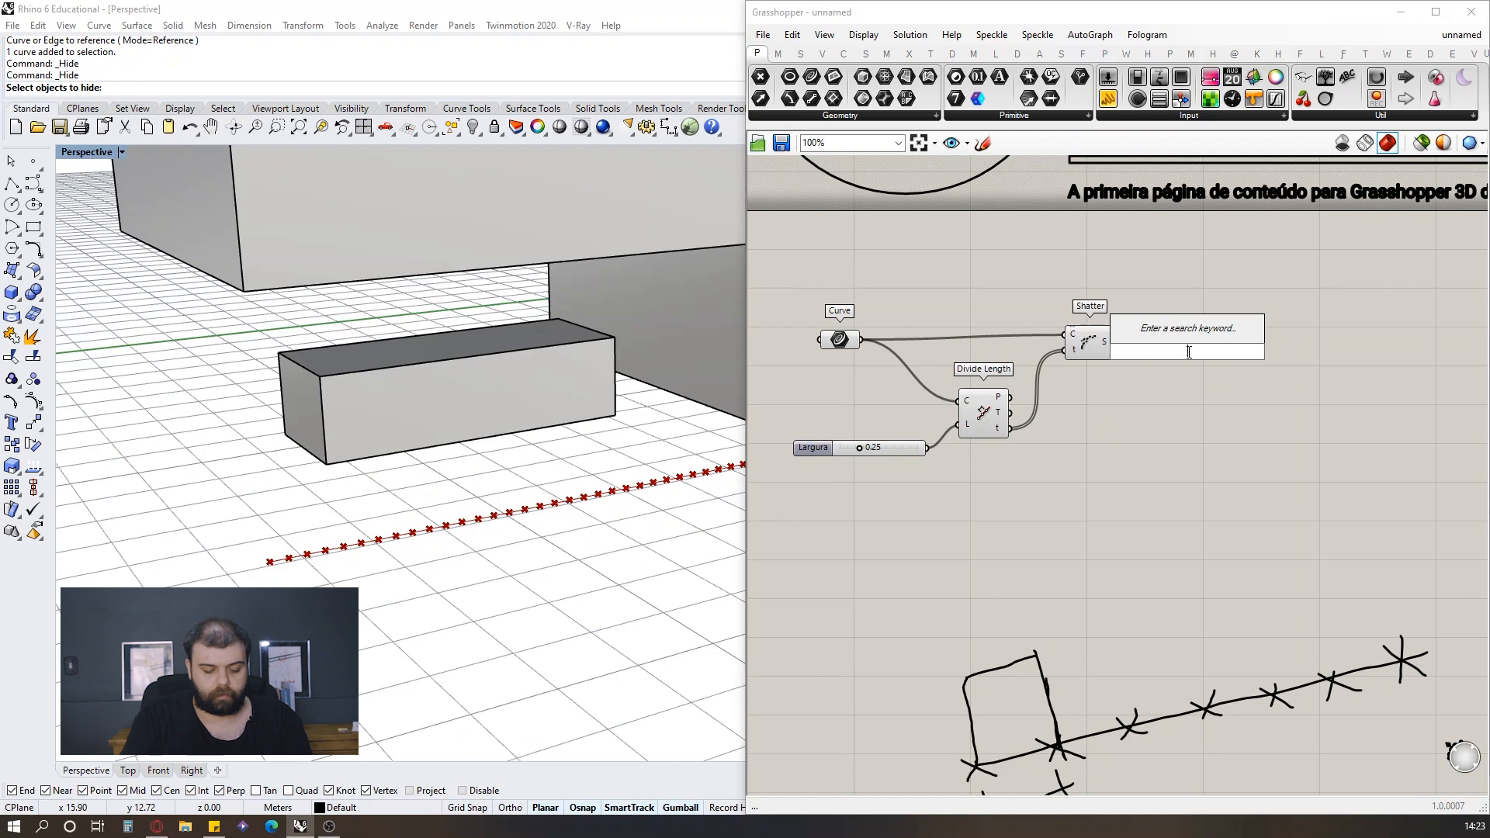
pyautogui.write('extrude')
pyautogui.press('Return')
pyautogui.scroll(4, 1124, 407)
pyautogui.scroll(-2, 1198, 362)
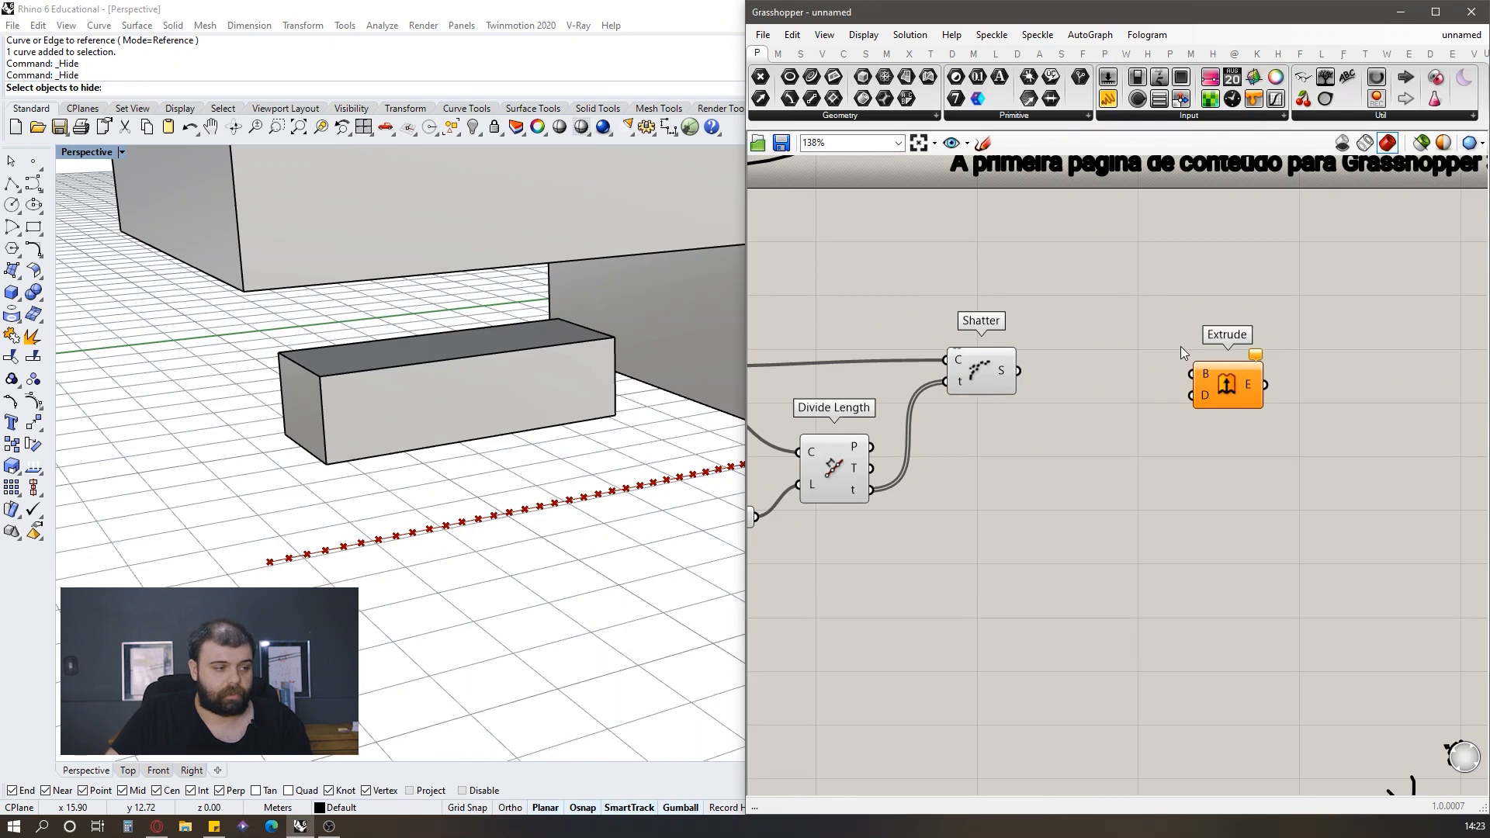
pyautogui.click(1009, 385)
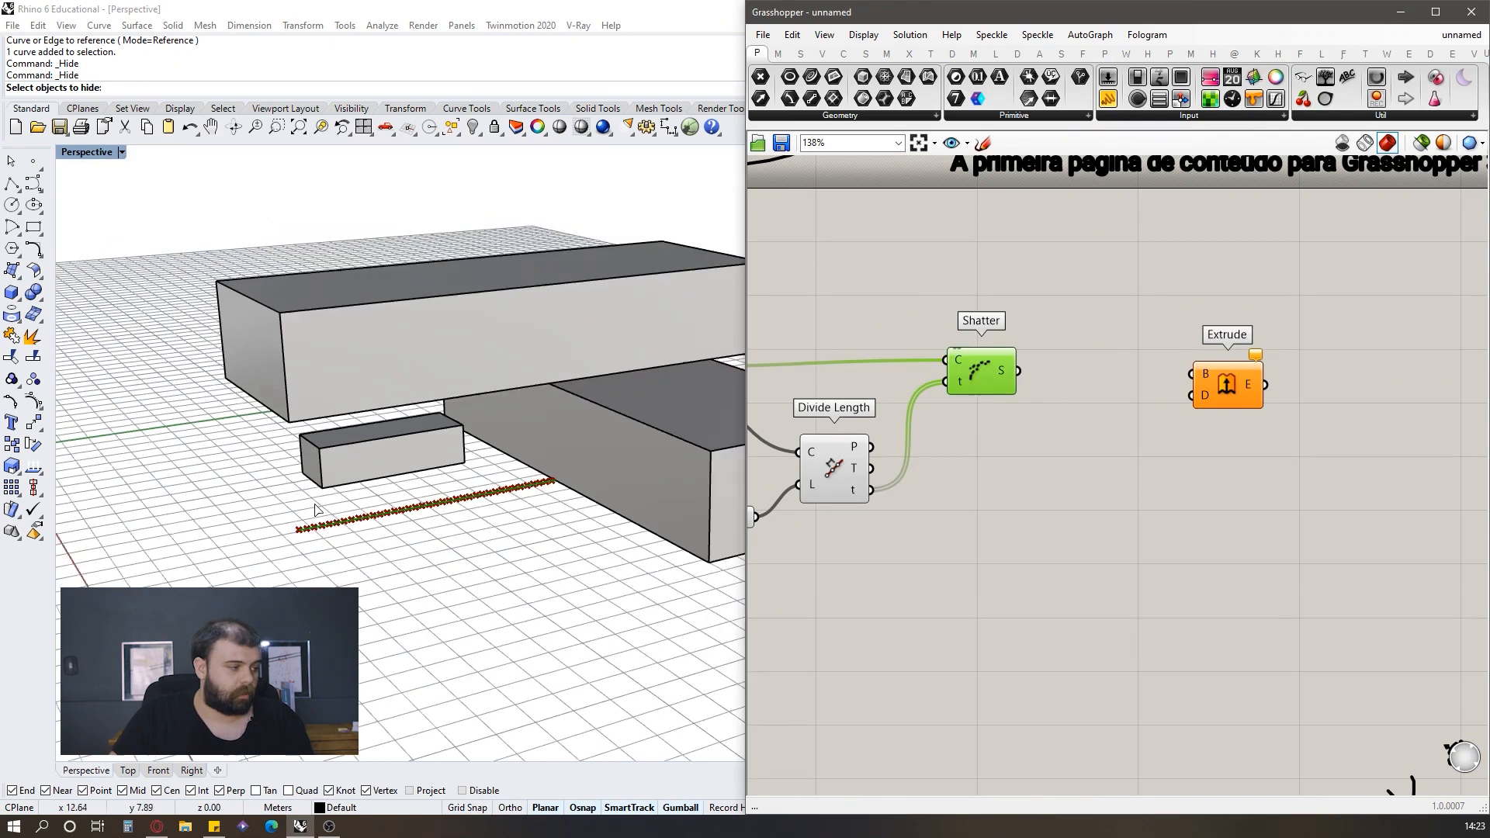
pyautogui.scroll(3, 1017, 380)
pyautogui.moveTo(1101, 370); pyautogui.dragTo(1313, 366)
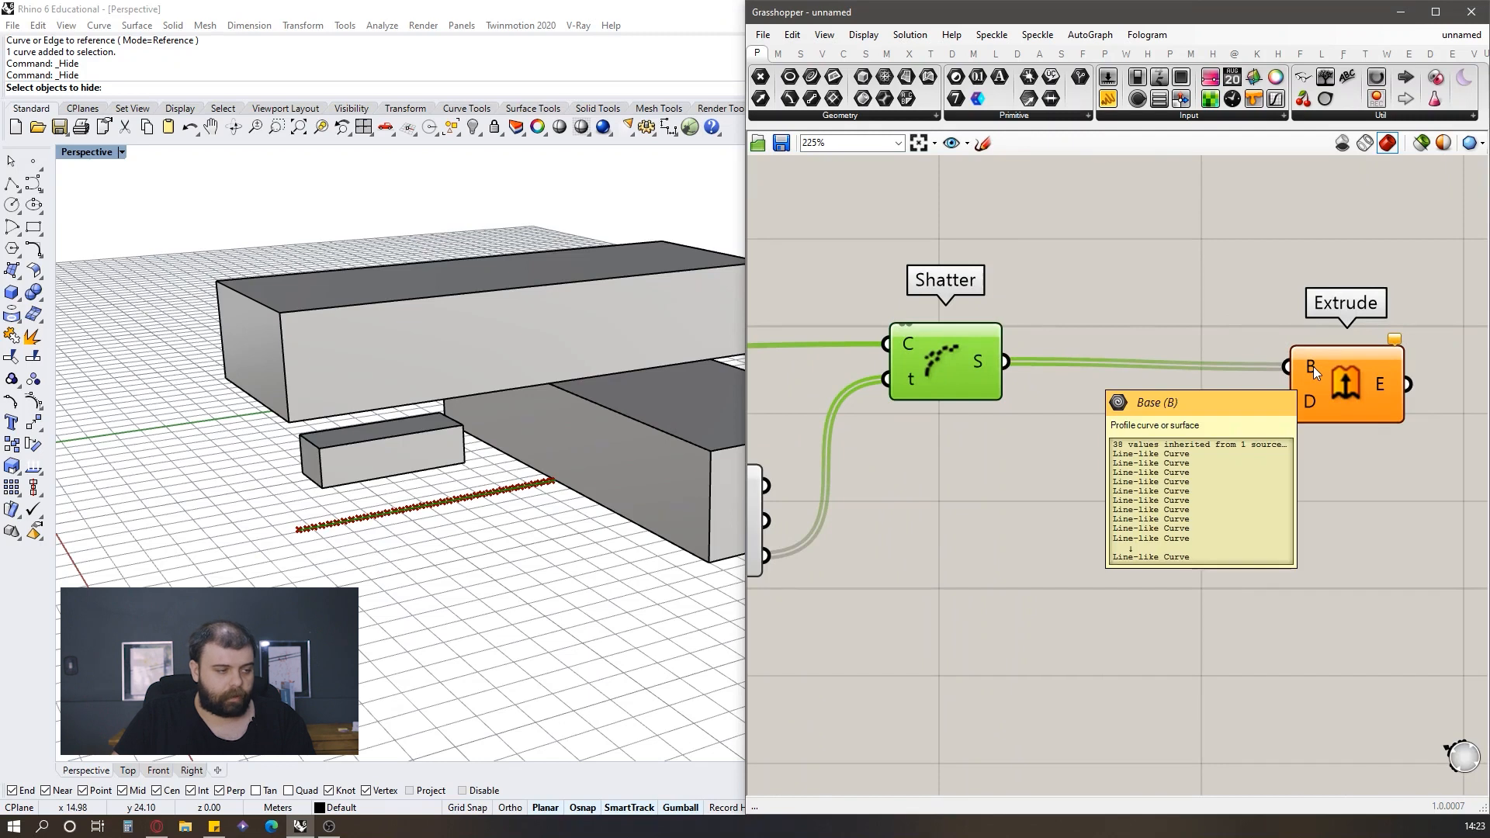
pyautogui.click(1152, 476)
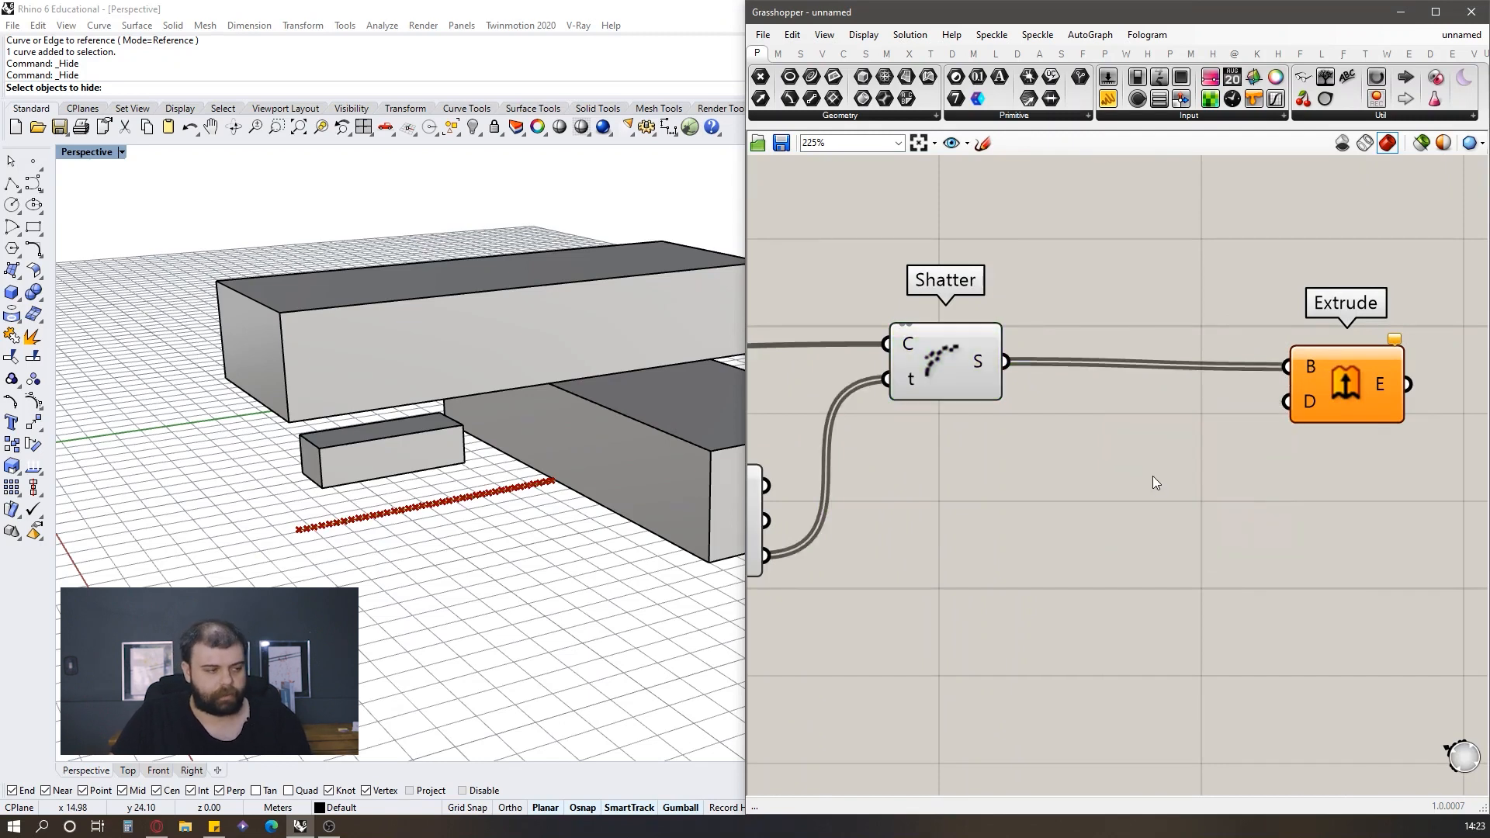
# Step: Add a Unit Z component, connect its vector to Extrude's direction input, and place Extrude further from Shatter
pyautogui.doubleClick(1153, 477)
pyautogui.write('z')
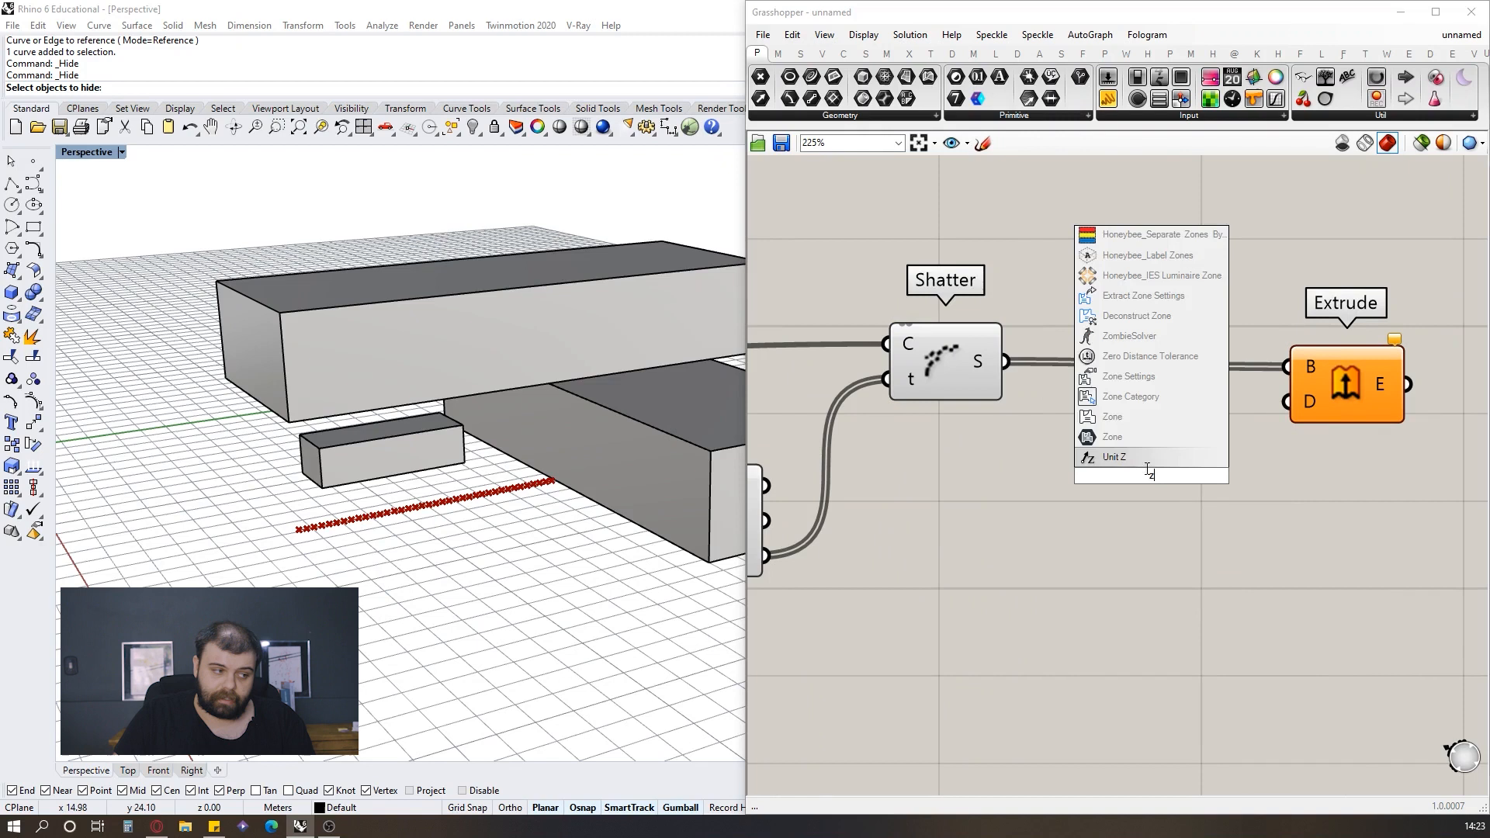
pyautogui.click(1141, 458)
pyautogui.moveTo(1210, 475); pyautogui.dragTo(1287, 401)
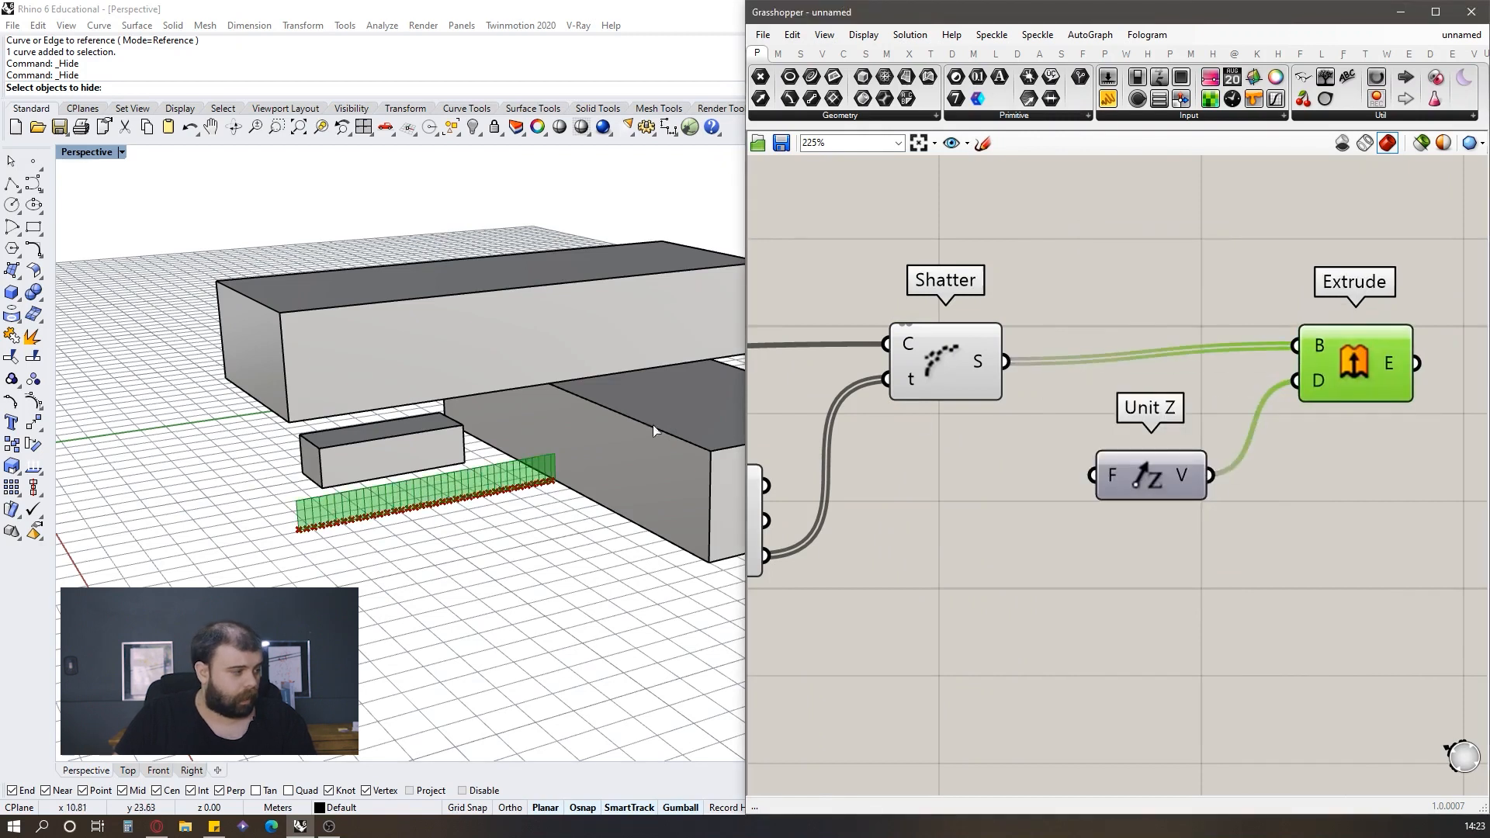
pyautogui.scroll(3, 396, 502)
pyautogui.moveTo(396, 502); pyautogui.dragTo(496, 445, button='right')
pyautogui.click(925, 464)
pyautogui.scroll(-3, 1112, 467)
pyautogui.moveTo(1286, 531); pyautogui.dragTo(1098, 382)
pyautogui.moveTo(1250, 430); pyautogui.dragTo(1330, 470)
pyautogui.click(1304, 373)
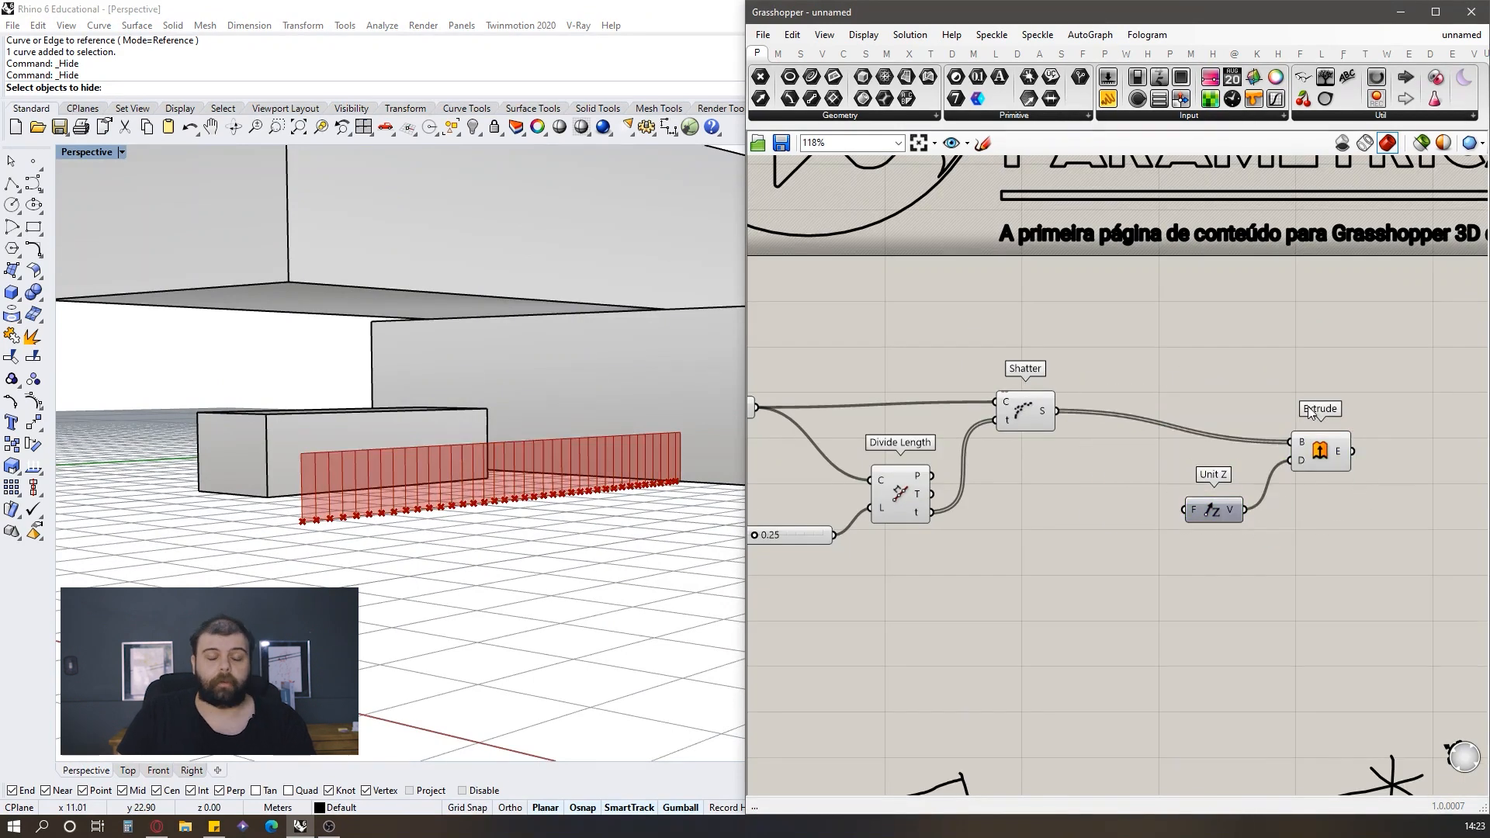
# Step: Duplicate the Largura slider and connect the copy to Unit Z's factor input
pyautogui.doubleClick(1029, 580)
pyautogui.click(1148, 476)
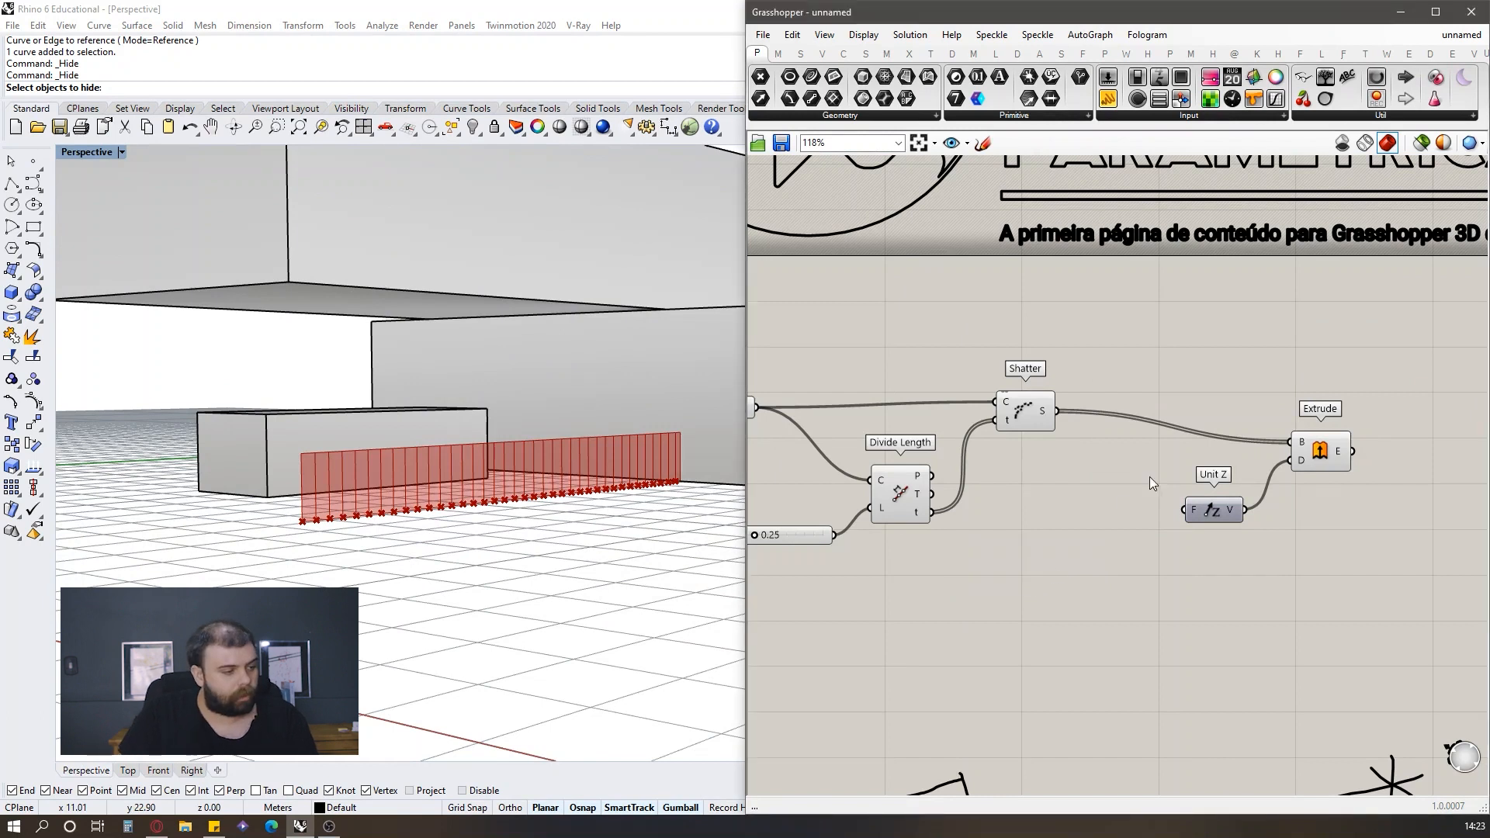
pyautogui.scroll(-4, 1148, 475)
pyautogui.scroll(4, 1006, 531)
pyautogui.click(1029, 430)
pyautogui.hotkey('ctrl', 'c')
pyautogui.hotkey('ctrl', 'v')
pyautogui.moveTo(1027, 439); pyautogui.dragTo(1234, 448)
pyautogui.moveTo(1411, 411); pyautogui.dragTo(1408, 399)
pyautogui.click(1370, 477)
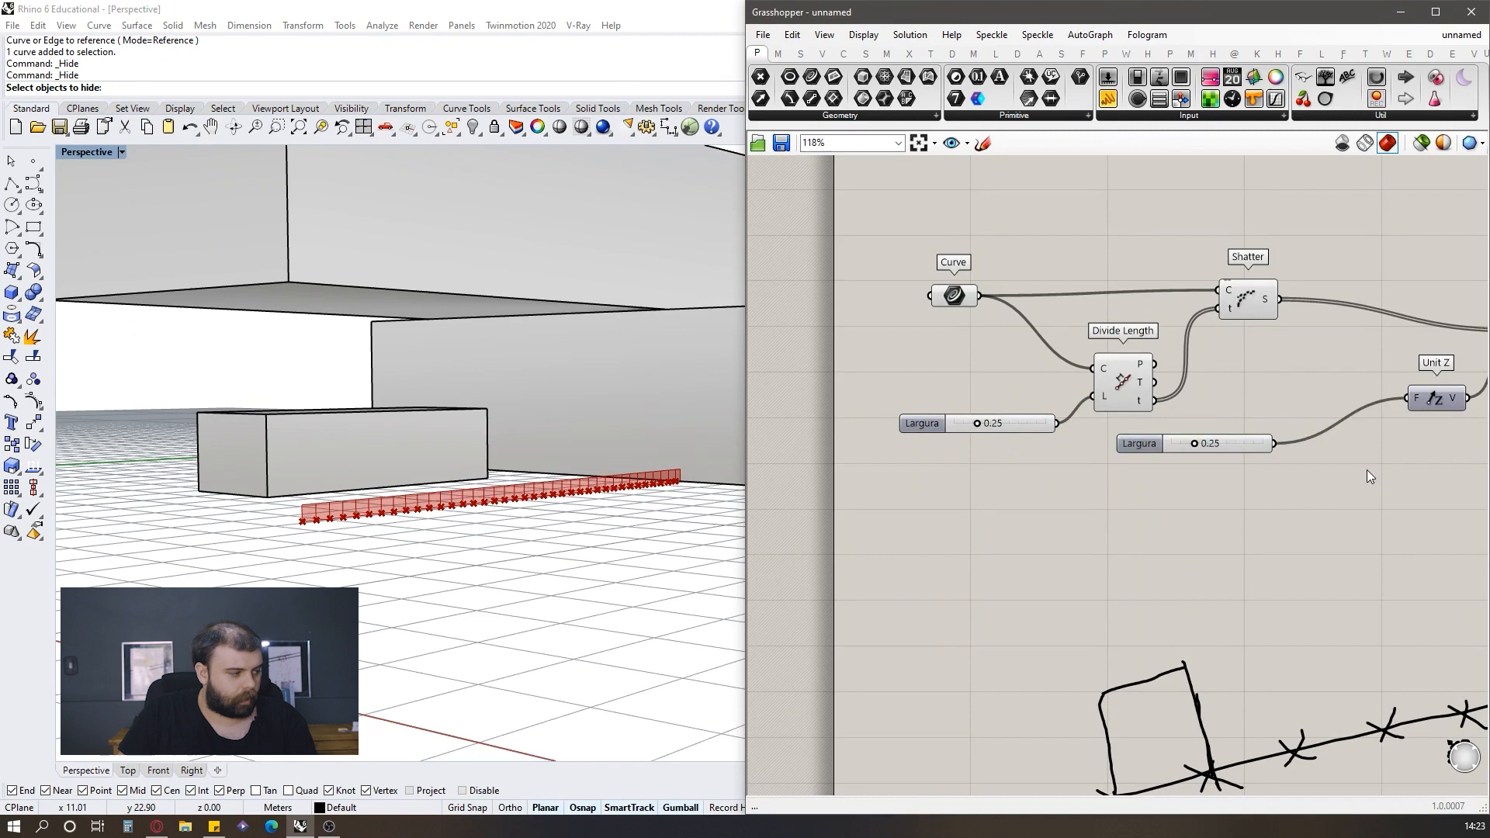
# Step: Set the duplicated Largura slider to 0.30 and check the extruded panels' height in the viewport
pyautogui.scroll(5, 1023, 445)
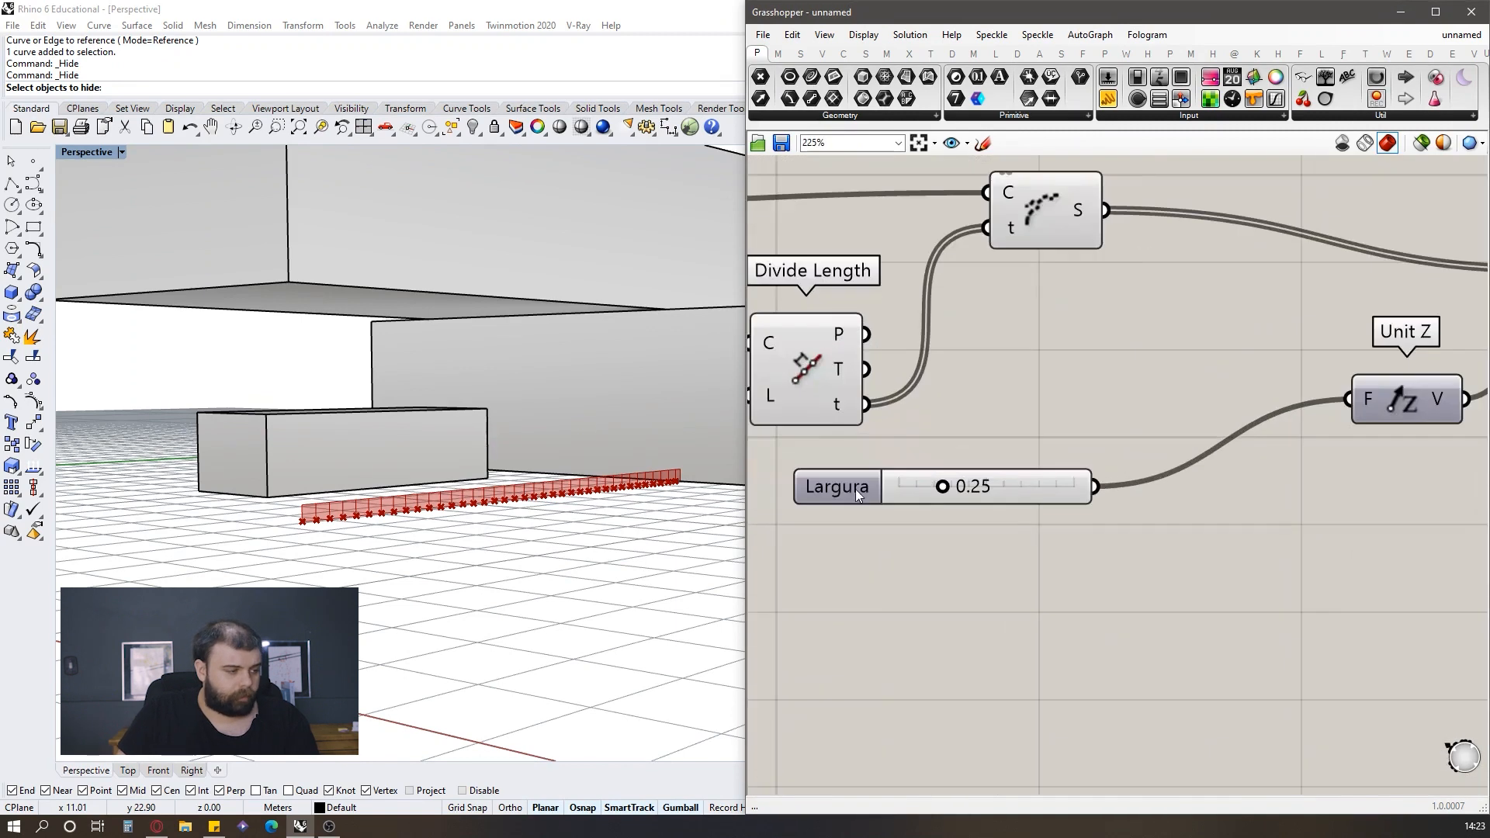
pyautogui.doubleClick(1003, 482)
pyautogui.write('0.3')
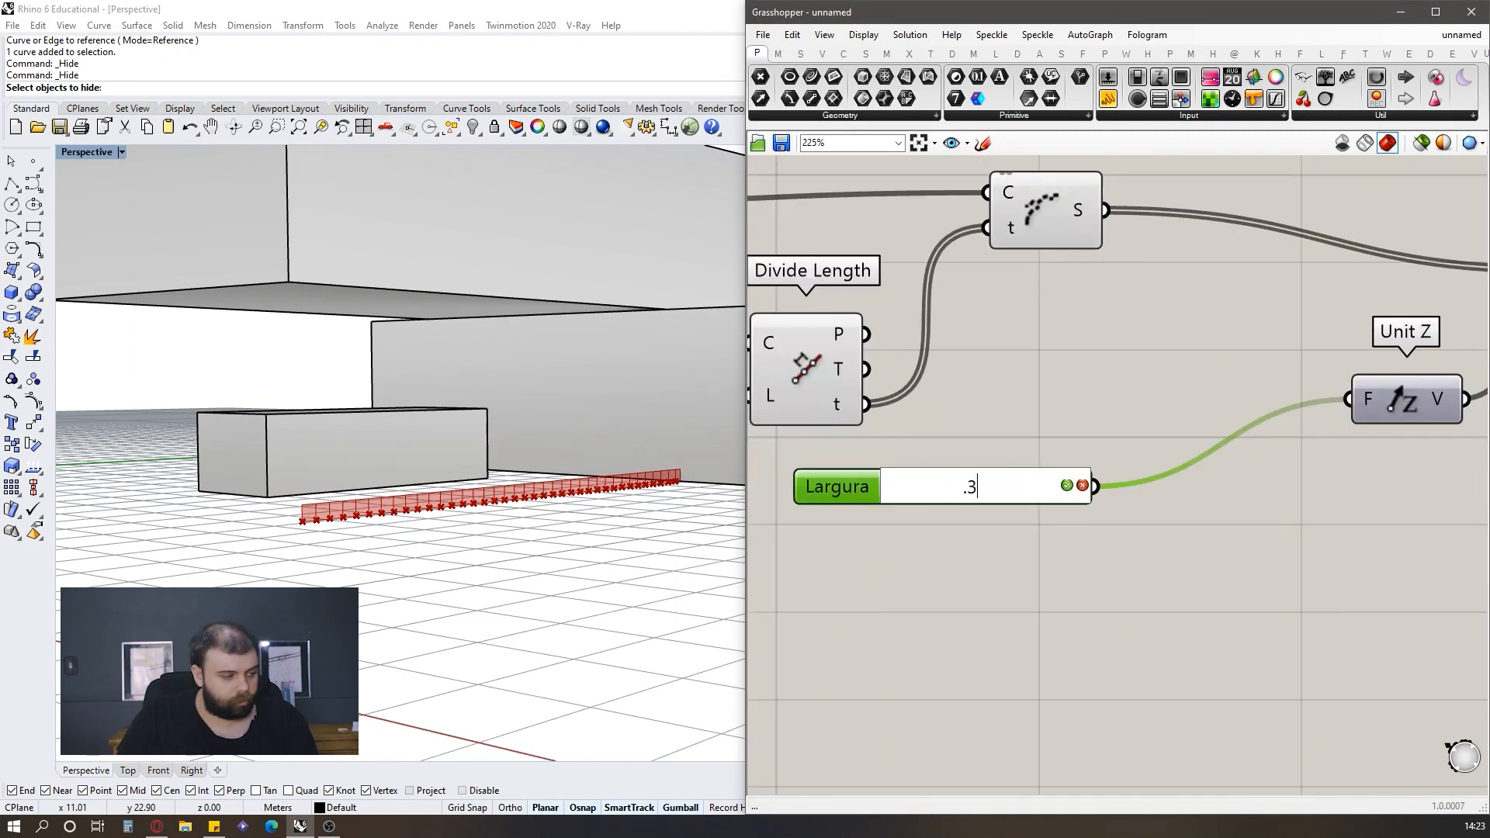
pyautogui.press('Return')
pyautogui.click(987, 342)
pyautogui.scroll(-3, 987, 342)
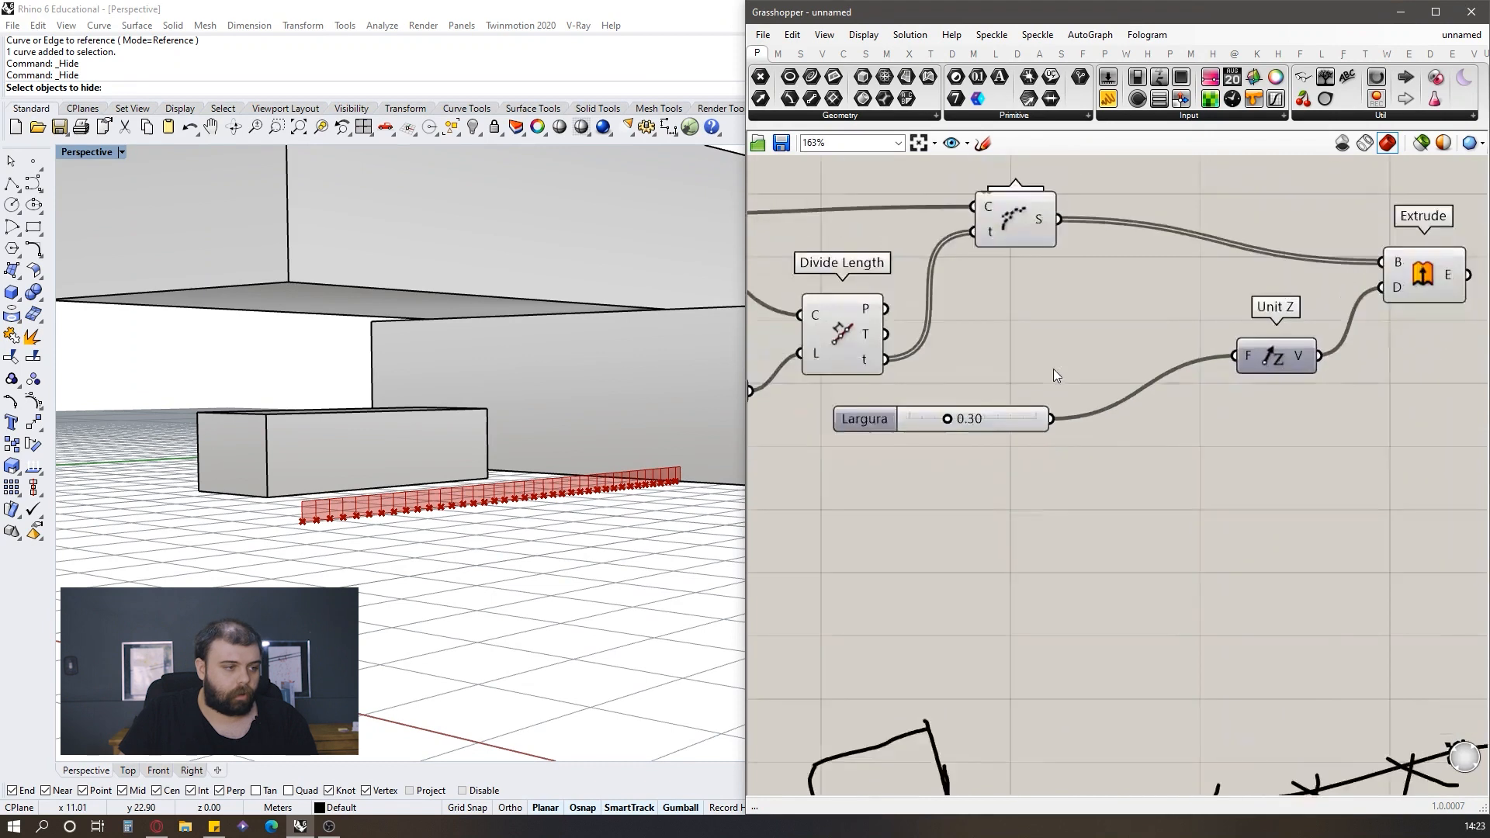
pyautogui.click(1355, 299)
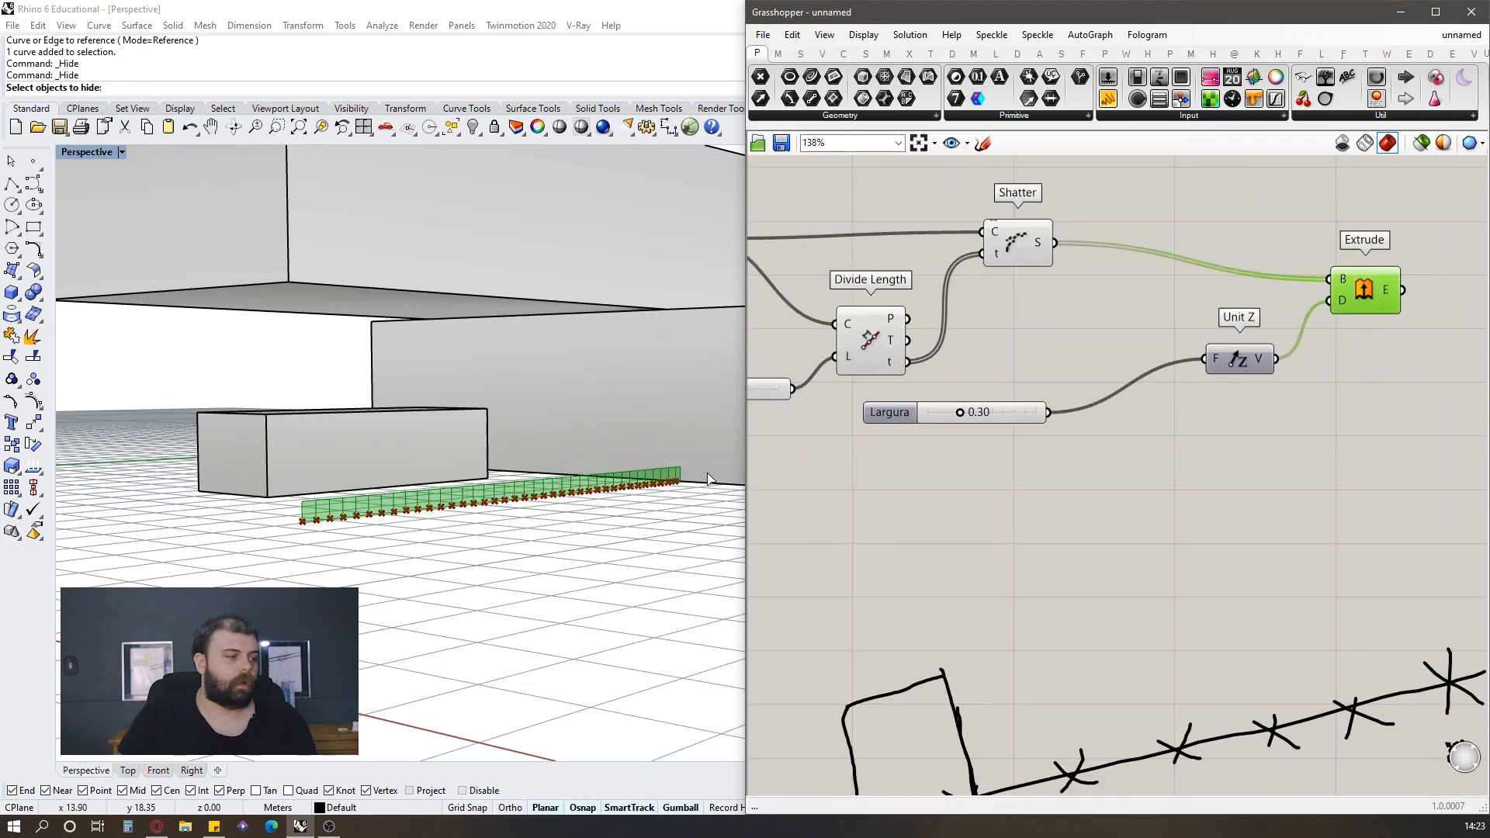
pyautogui.scroll(-3, 1112, 419)
pyautogui.scroll(4, 851, 399)
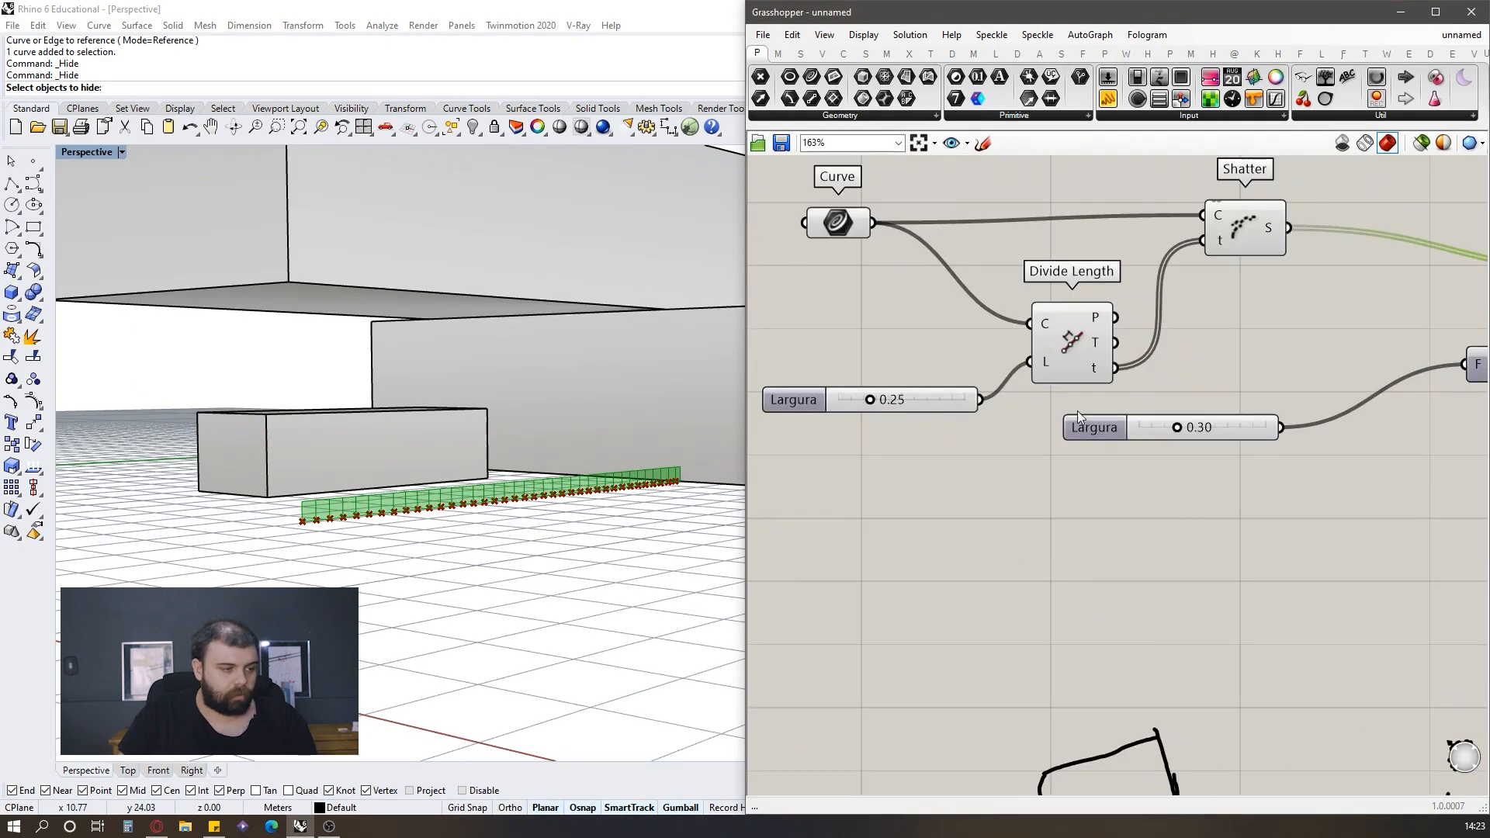
pyautogui.scroll(-2, 1038, 414)
pyautogui.click(1214, 368)
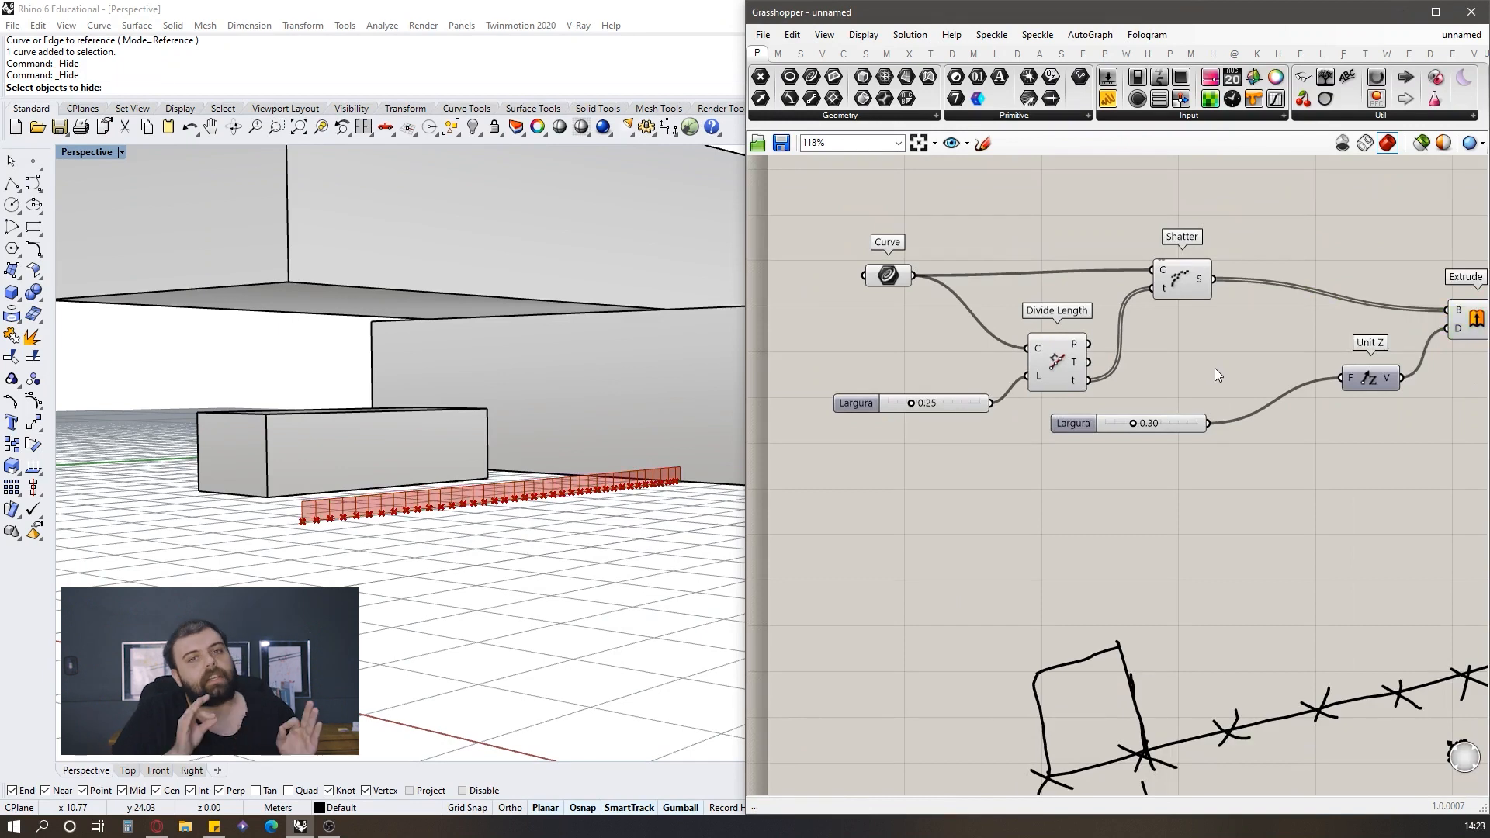
# Step: Delete the duplicated slider and connect the original Largura slider to Unit Z's factor input, making the panels square
pyautogui.click(1180, 425)
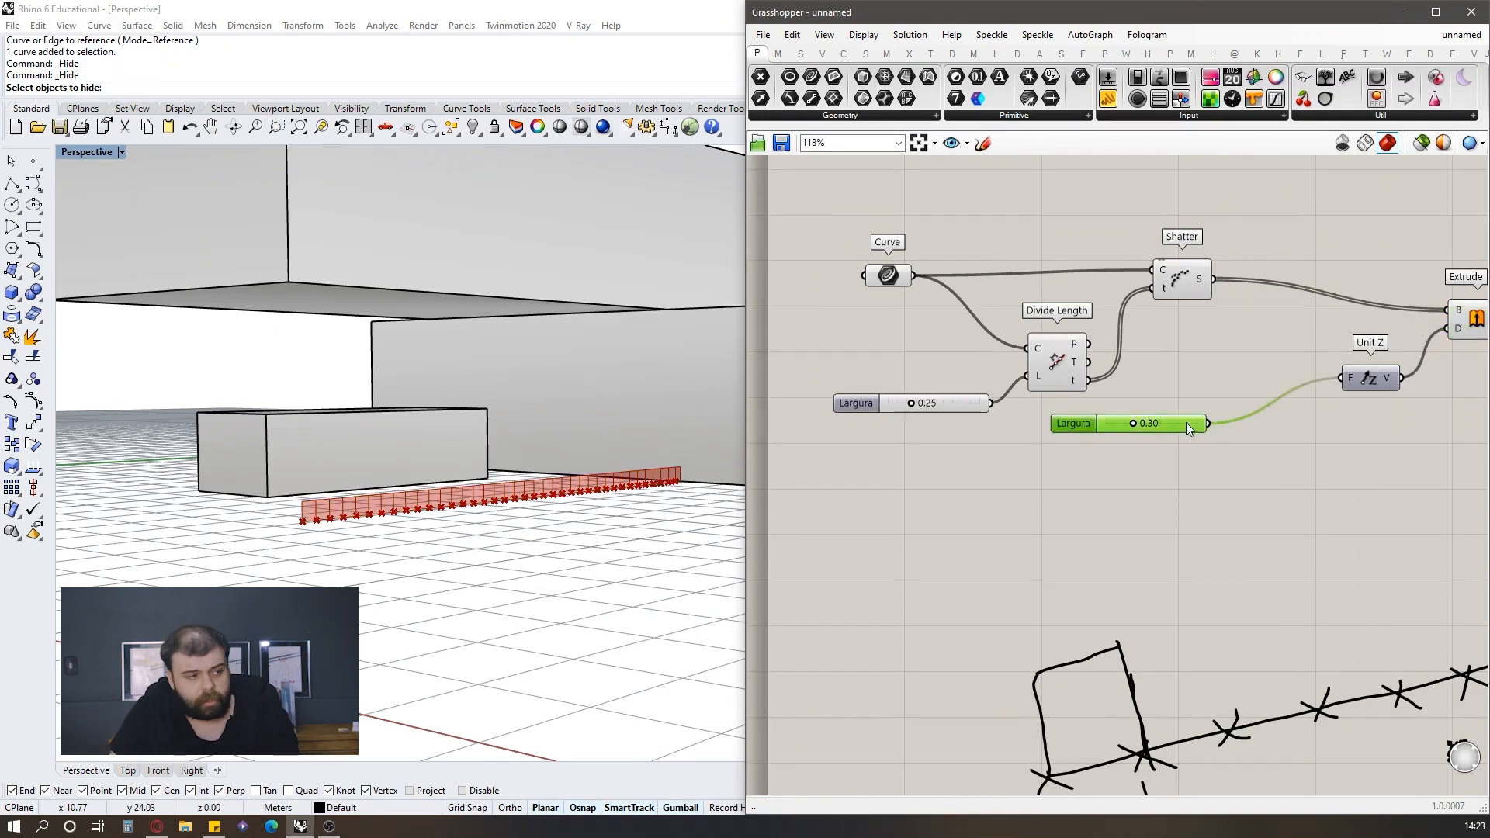
pyautogui.press('Delete')
pyautogui.moveTo(1370, 379); pyautogui.dragTo(1353, 406)
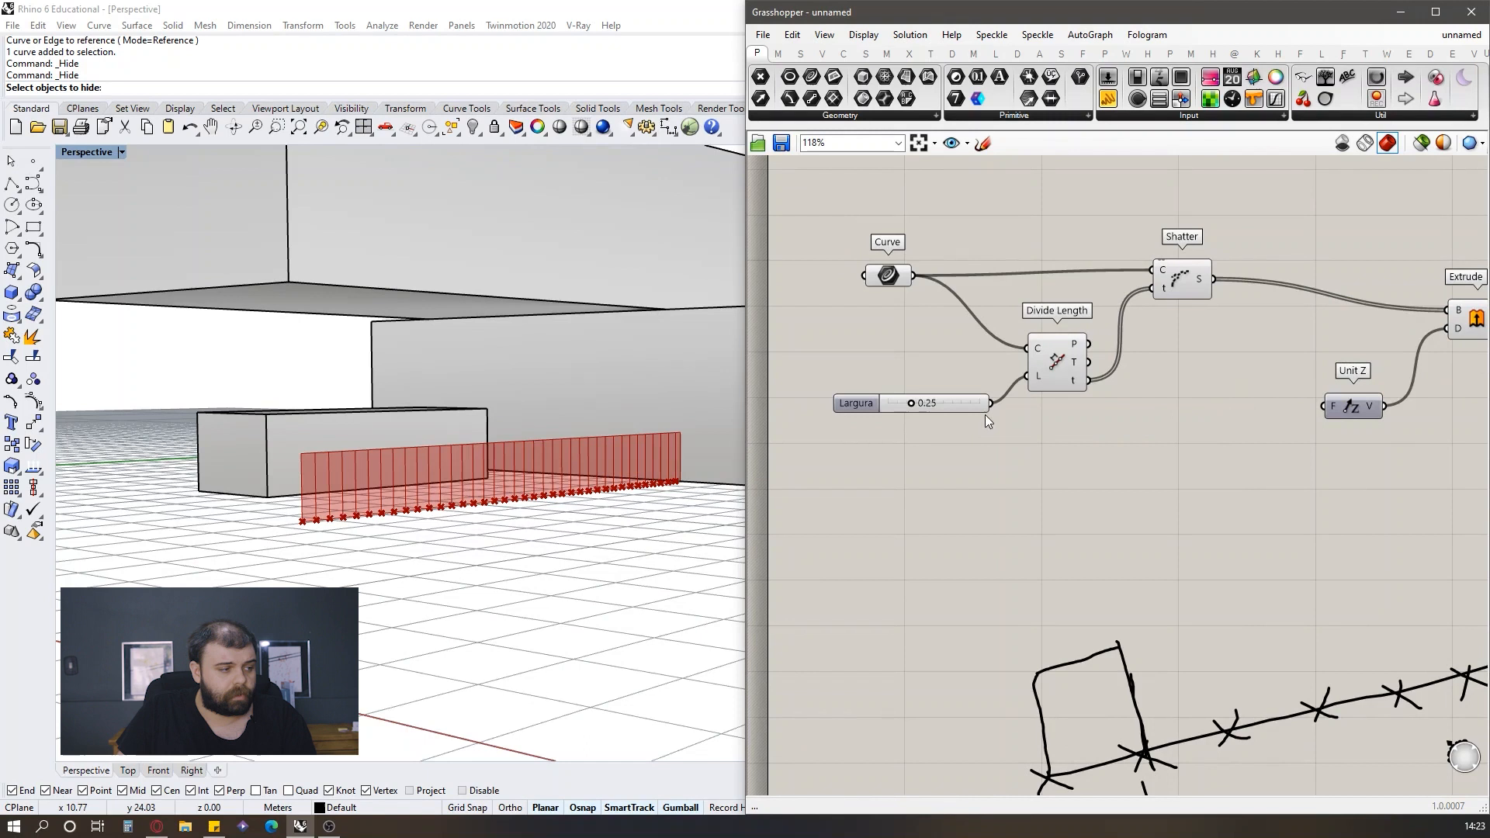
pyautogui.moveTo(993, 404); pyautogui.dragTo(1324, 406)
pyautogui.moveTo(357, 496); pyautogui.dragTo(159, 555, button='right')
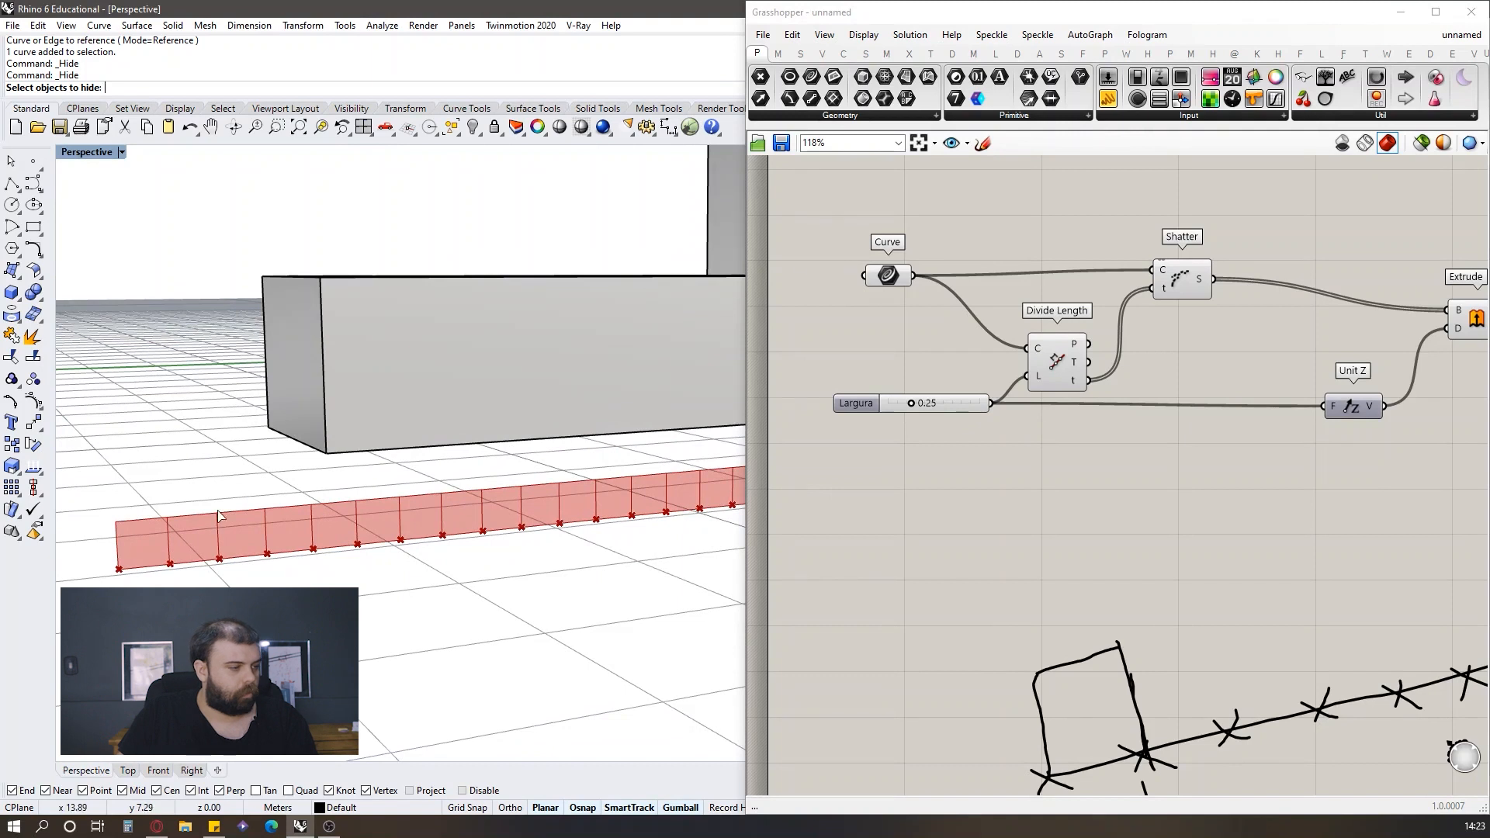
# Step: Test the Largura slider at 0.50 and undo the change
pyautogui.scroll(9, 924, 404)
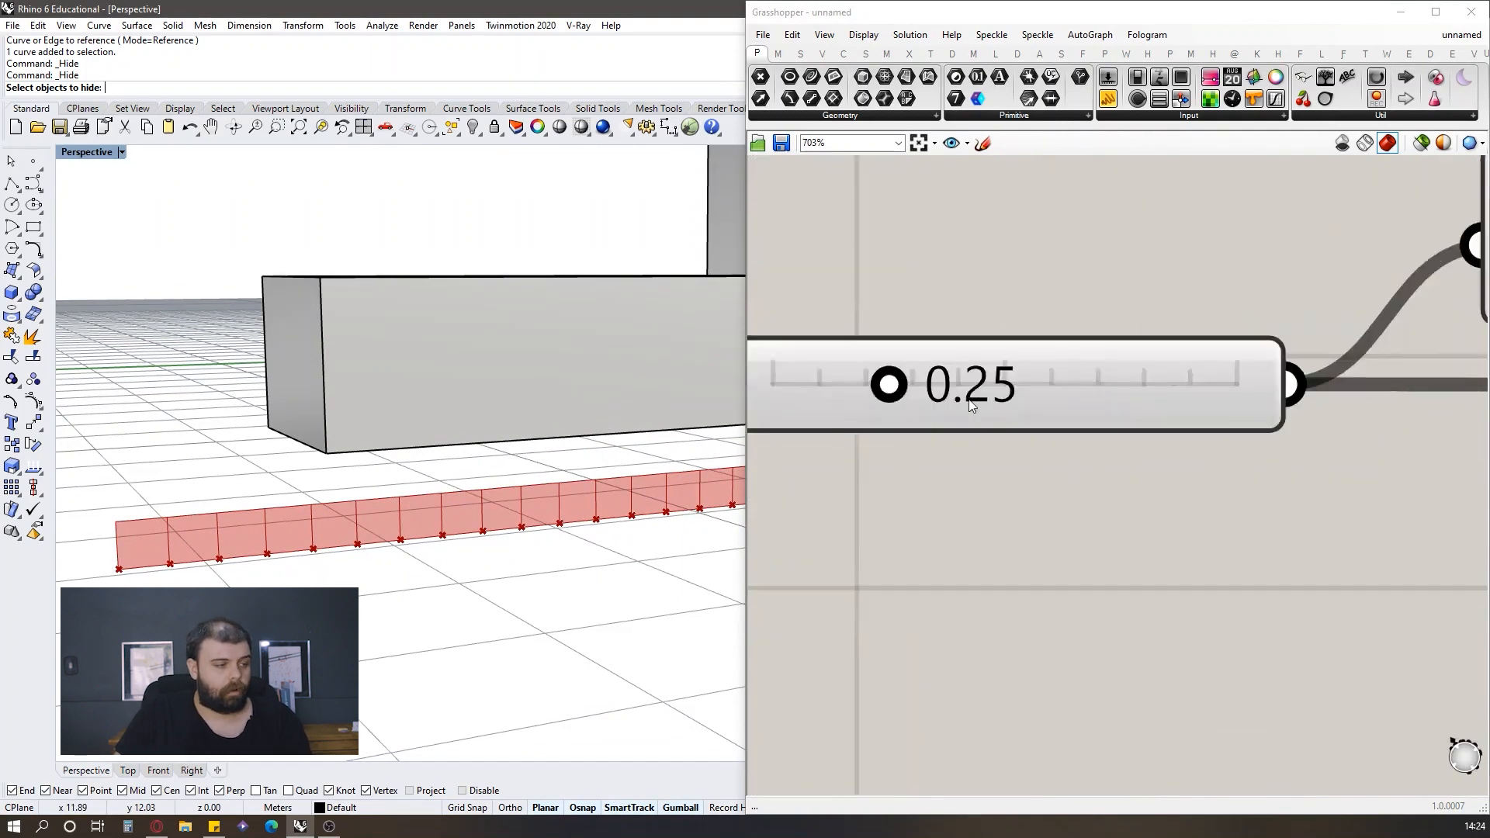
pyautogui.scroll(-8, 984, 402)
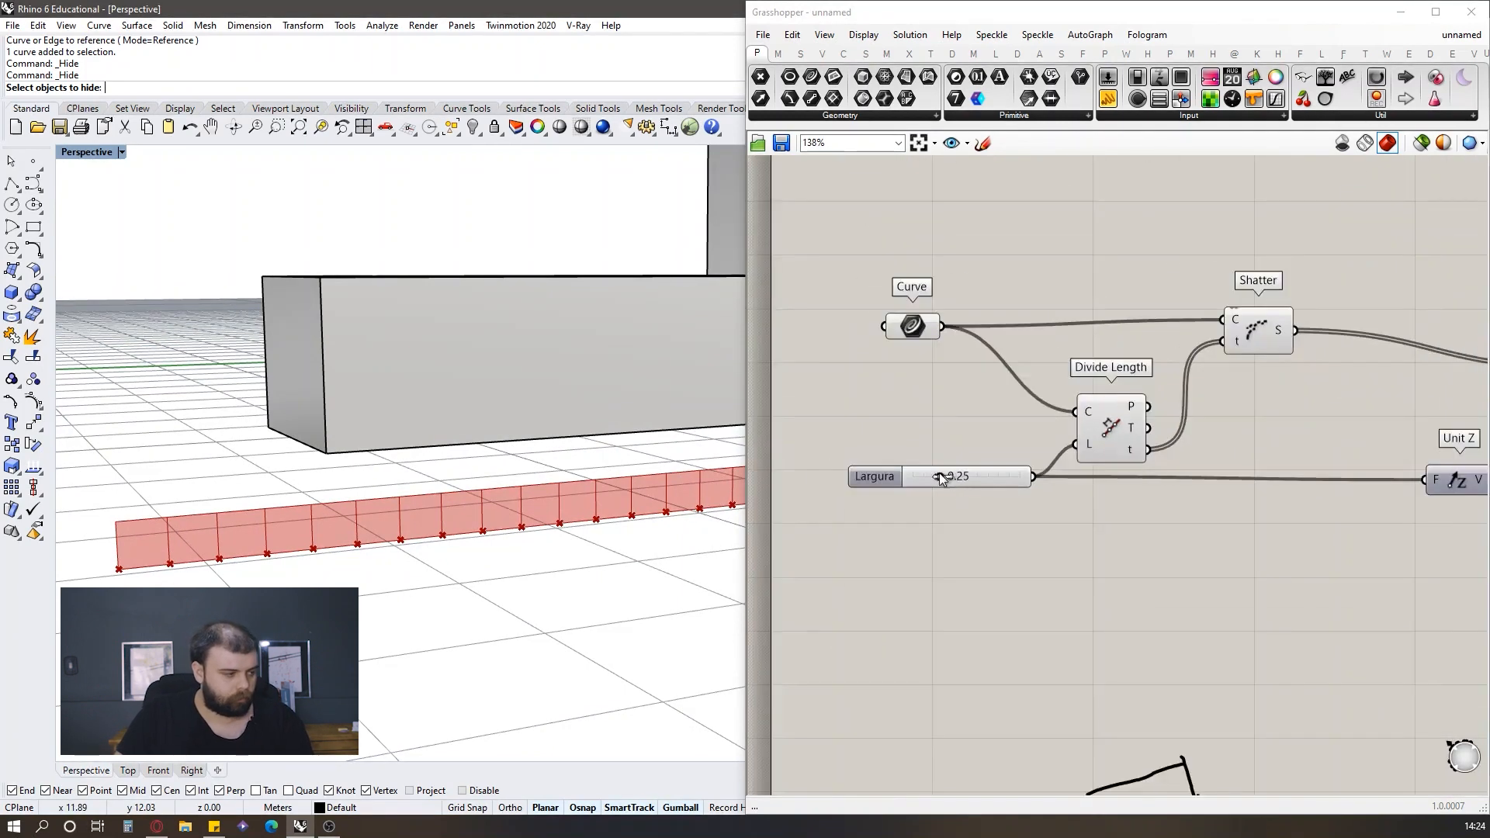
pyautogui.moveTo(945, 481)
pyautogui.mouseDown()
pyautogui.moveTo(1033, 490)
pyautogui.moveTo(922, 495)
pyautogui.moveTo(970, 495)
pyautogui.mouseUp()
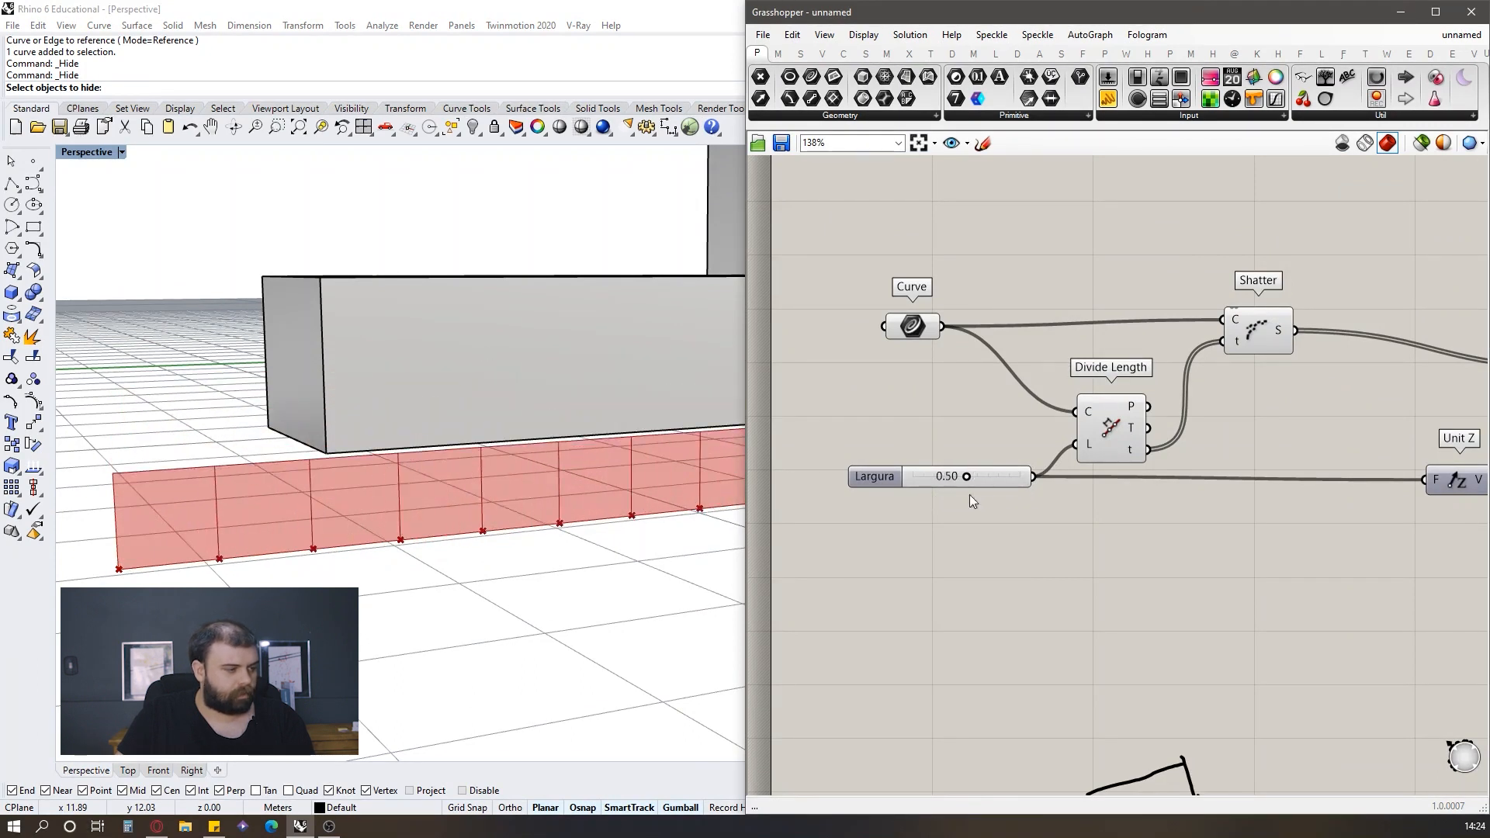
pyautogui.hotkey('ctrl', 'z')
pyautogui.scroll(-8, 225, 477)
pyautogui.moveTo(225, 477); pyautogui.dragTo(279, 492, button='right')
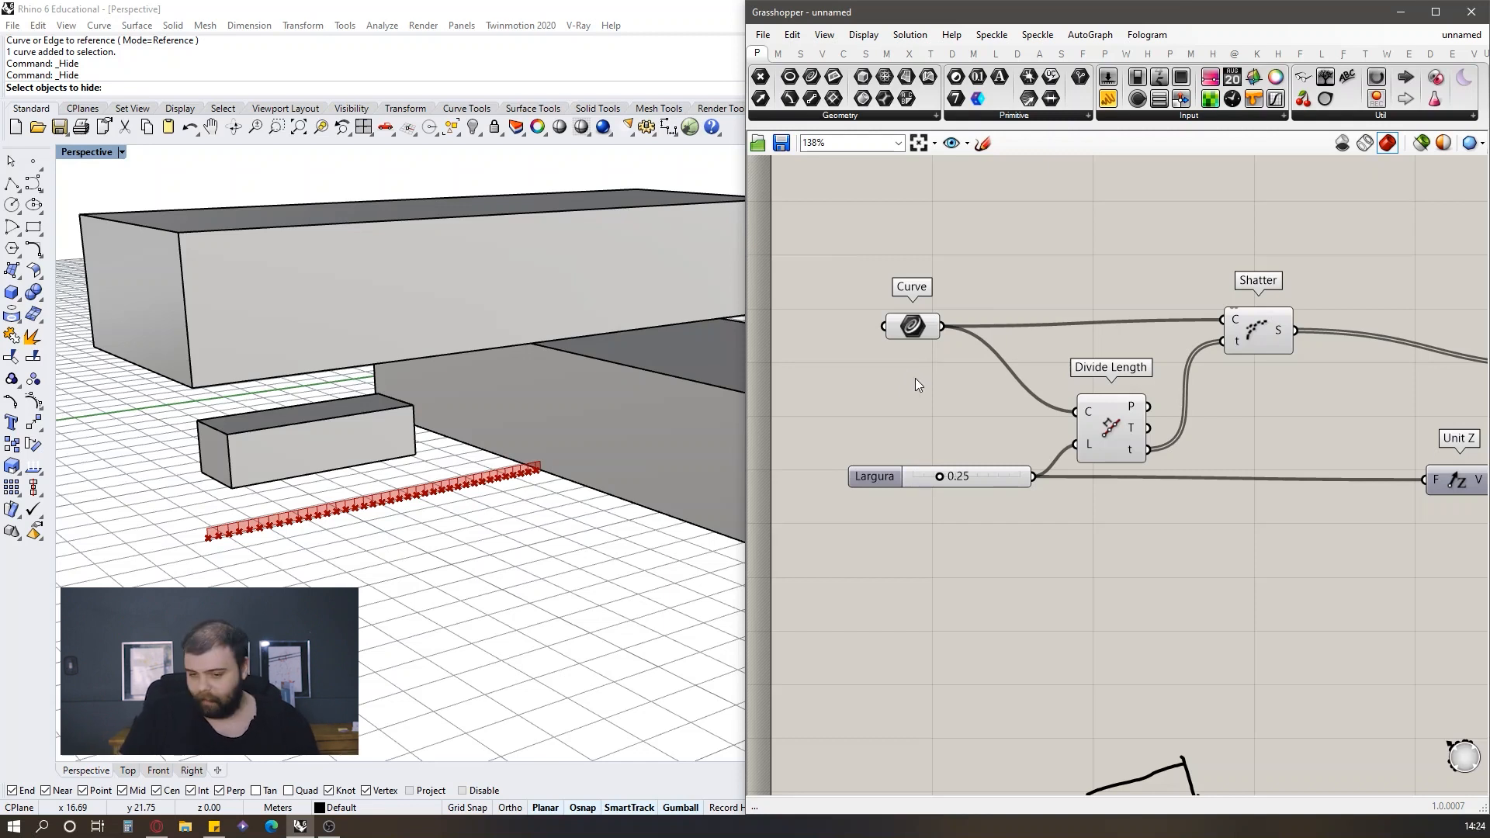
# Step: Add a Series component and place it below and beyond the Extrude component
pyautogui.scroll(-5, 915, 378)
pyautogui.scroll(4, 851, 333)
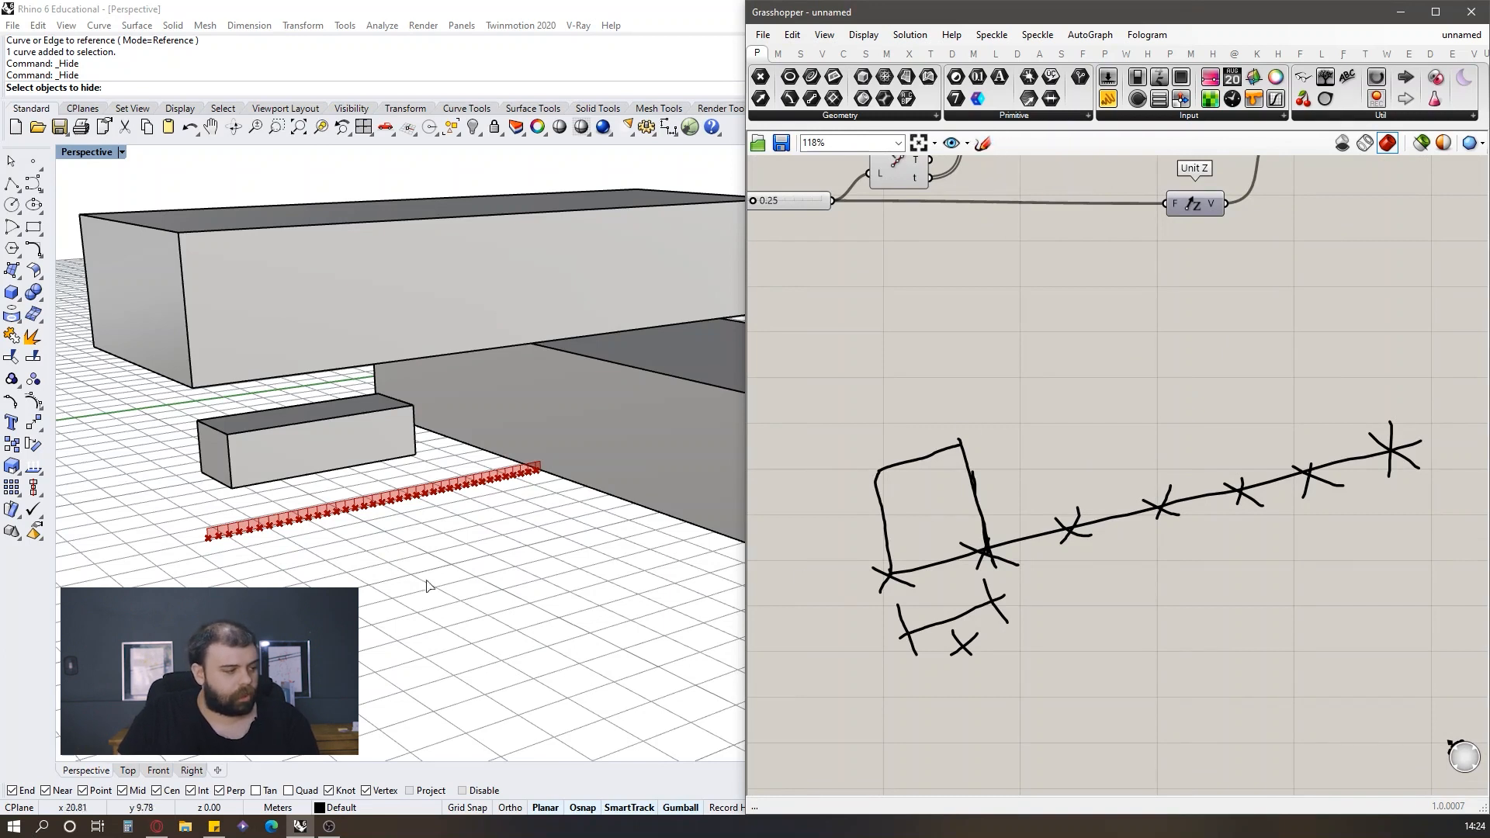
pyautogui.scroll(3, 186, 553)
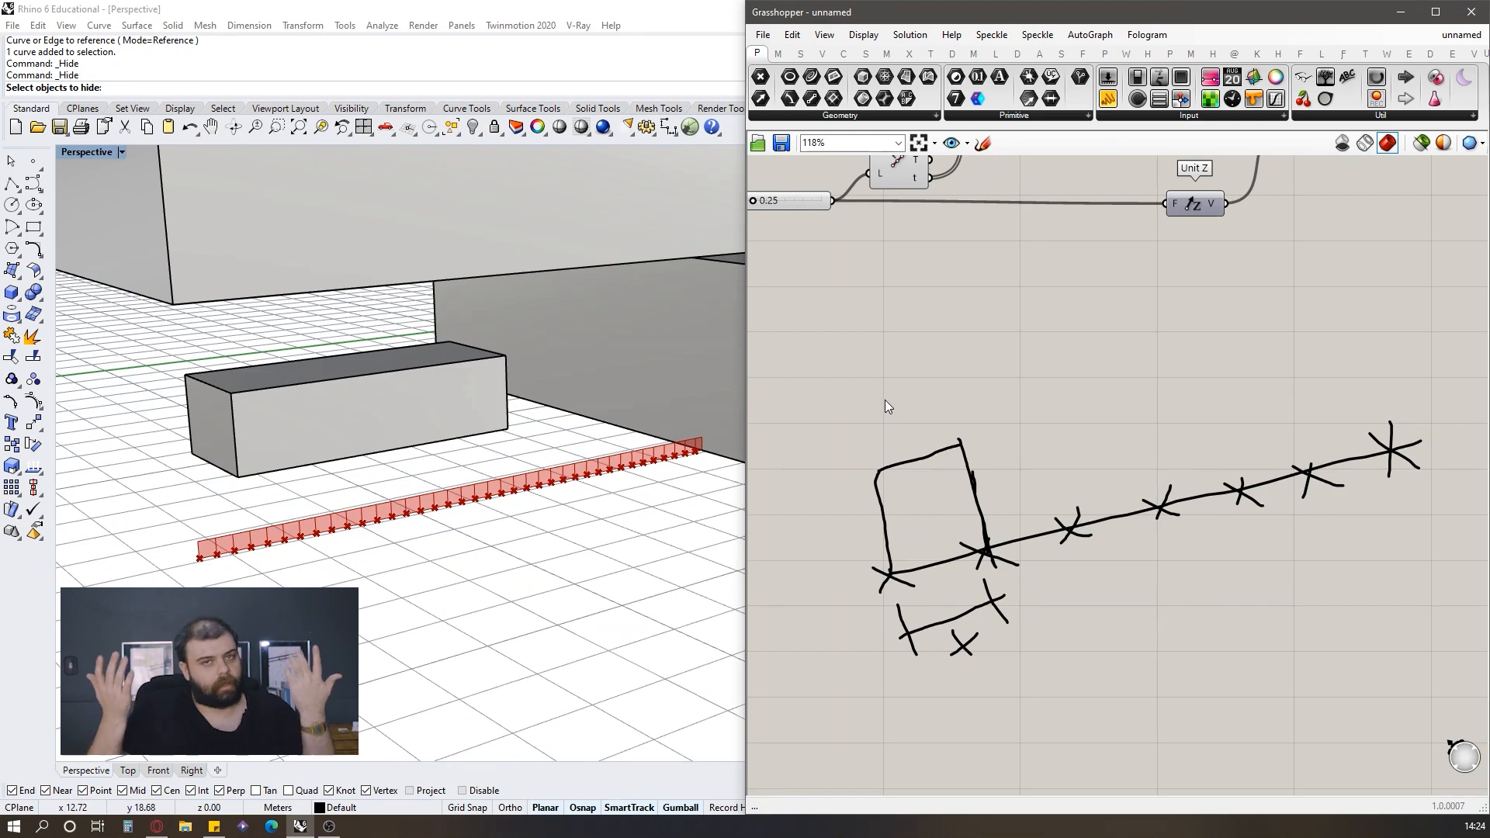
pyautogui.scroll(-4, 1047, 334)
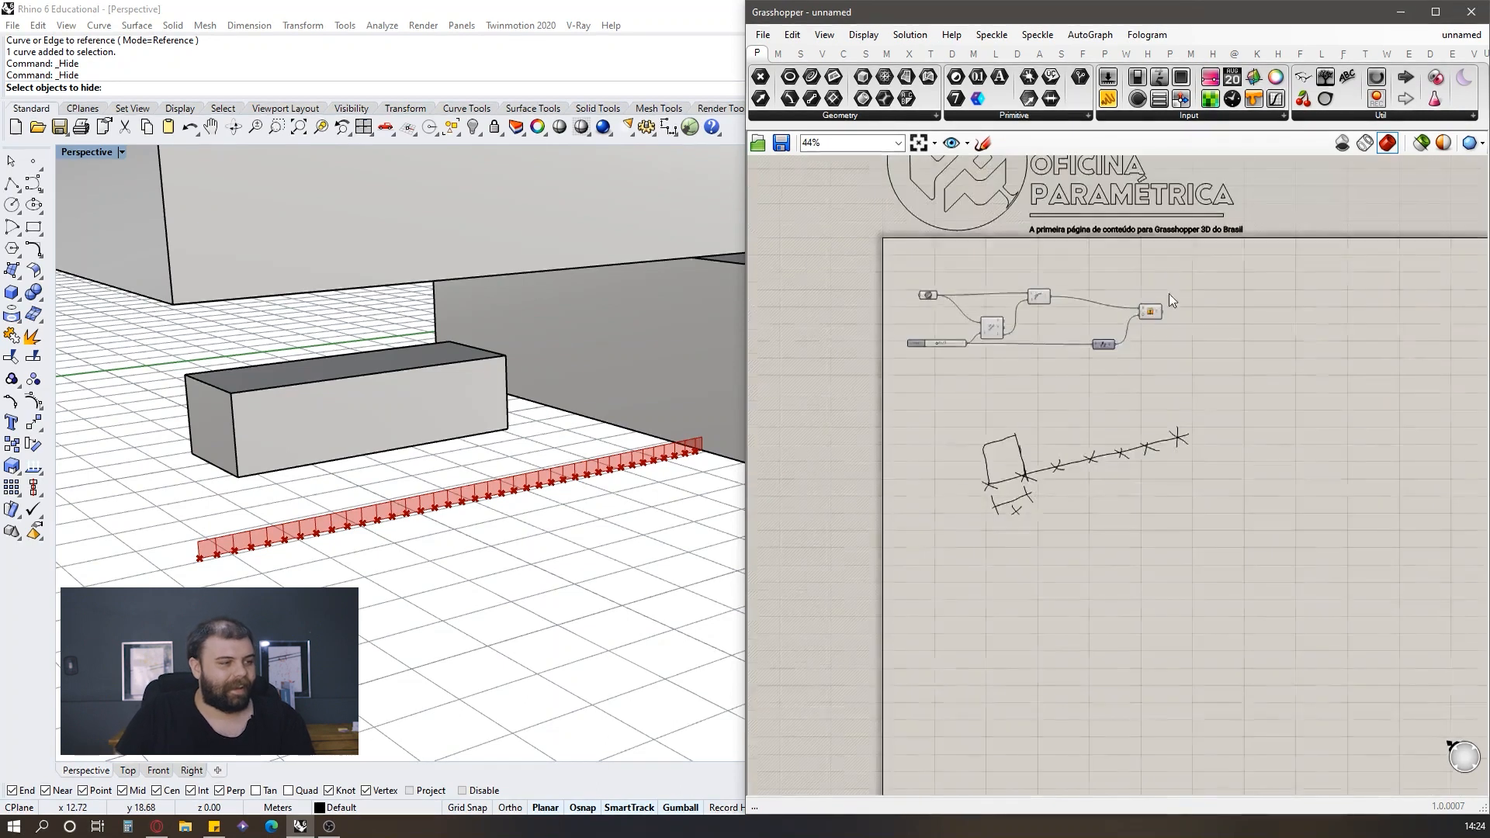
pyautogui.scroll(1, 1271, 249)
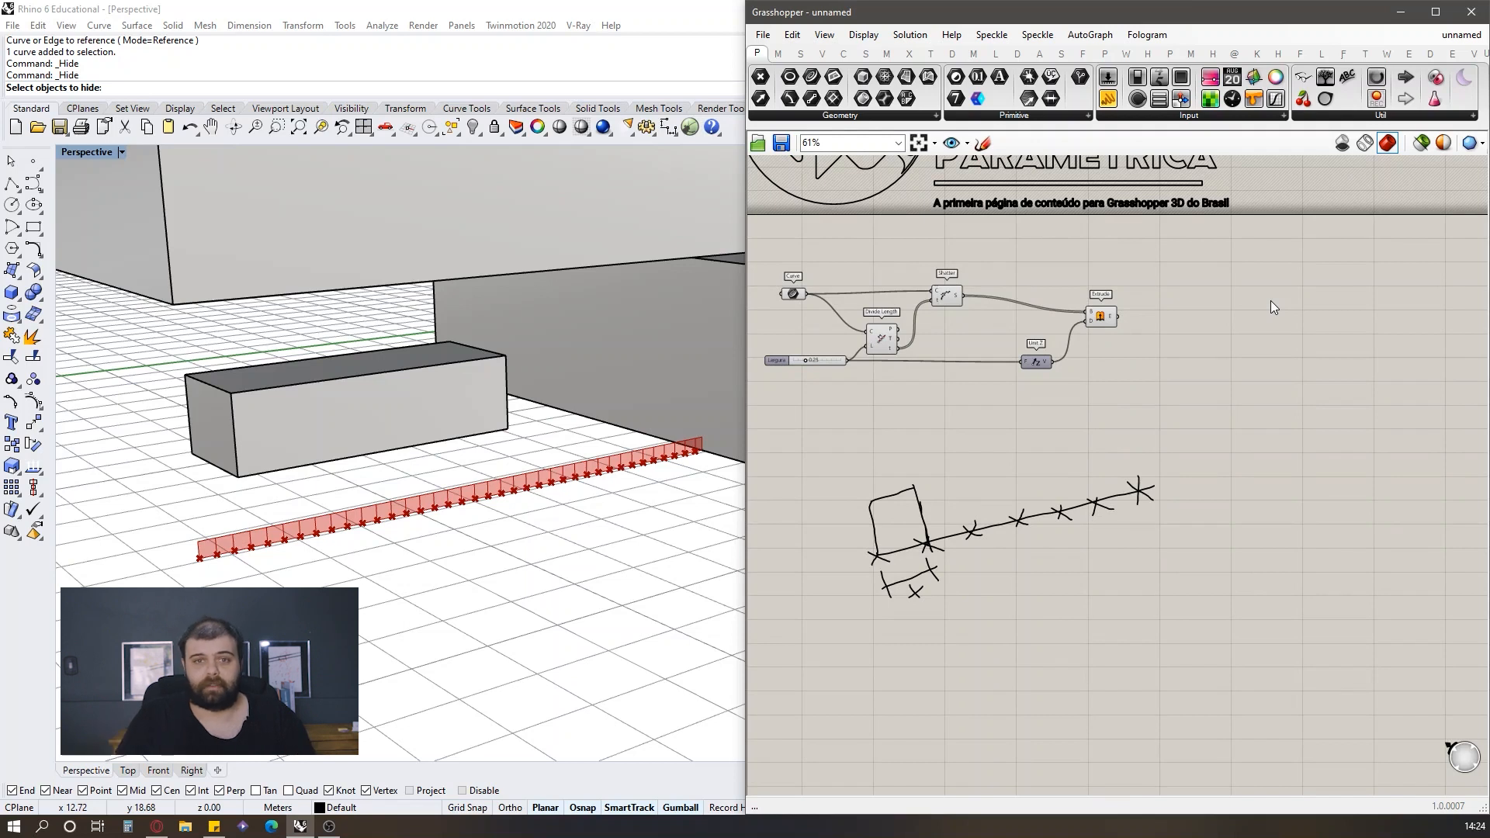
pyautogui.scroll(5, 1164, 338)
pyautogui.doubleClick(1160, 340)
pyautogui.write('series')
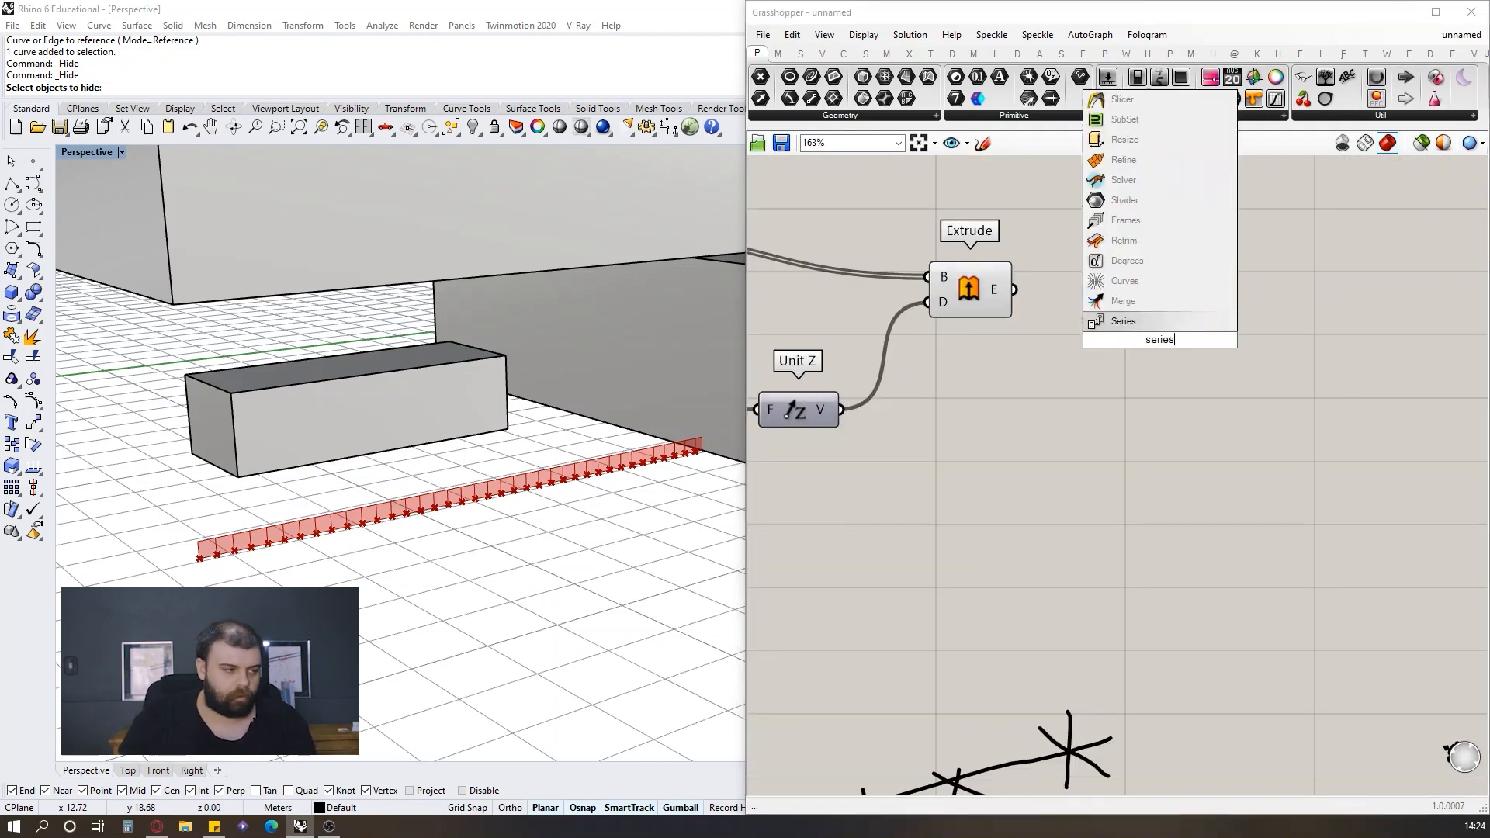
pyautogui.click(1147, 324)
pyautogui.moveTo(1166, 375); pyautogui.dragTo(1132, 558)
# Step: Add a Move component and connect Extrude's output to its geometry input
pyautogui.doubleClick(1247, 342)
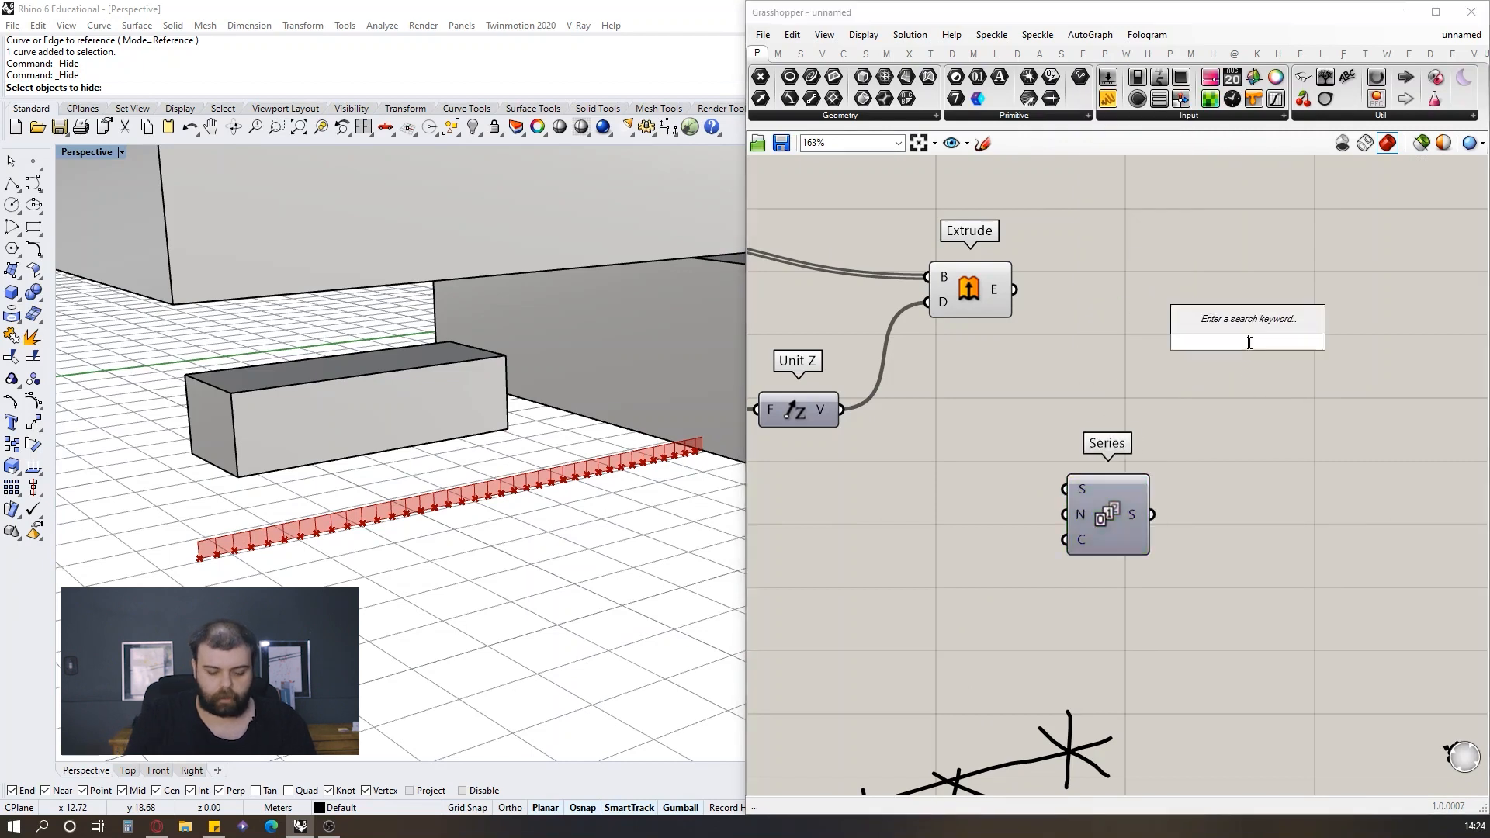
pyautogui.write('move')
pyautogui.click(1205, 322)
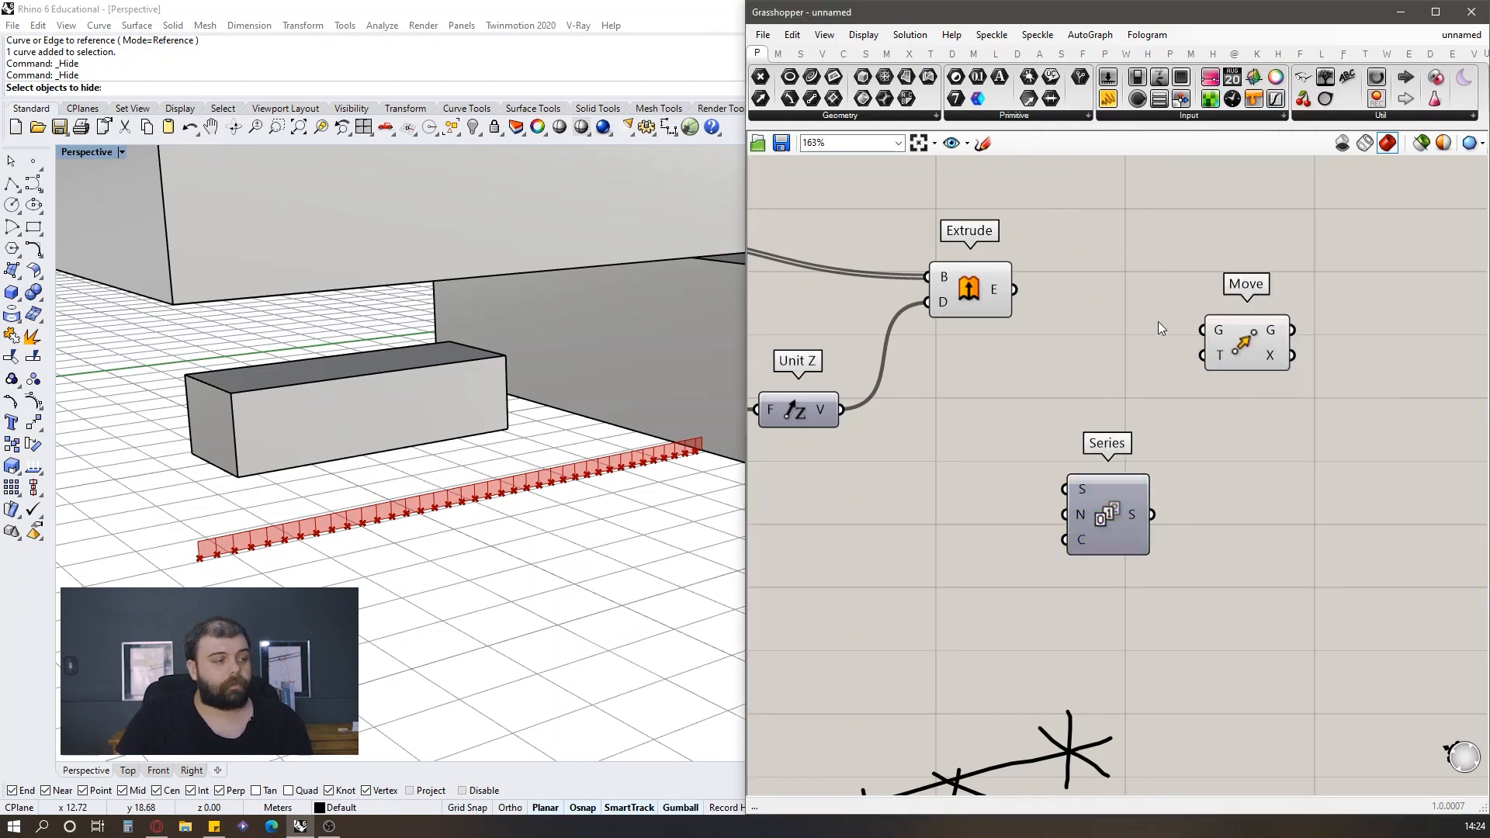
pyautogui.click(976, 286)
pyautogui.moveTo(1013, 290); pyautogui.dragTo(1203, 330)
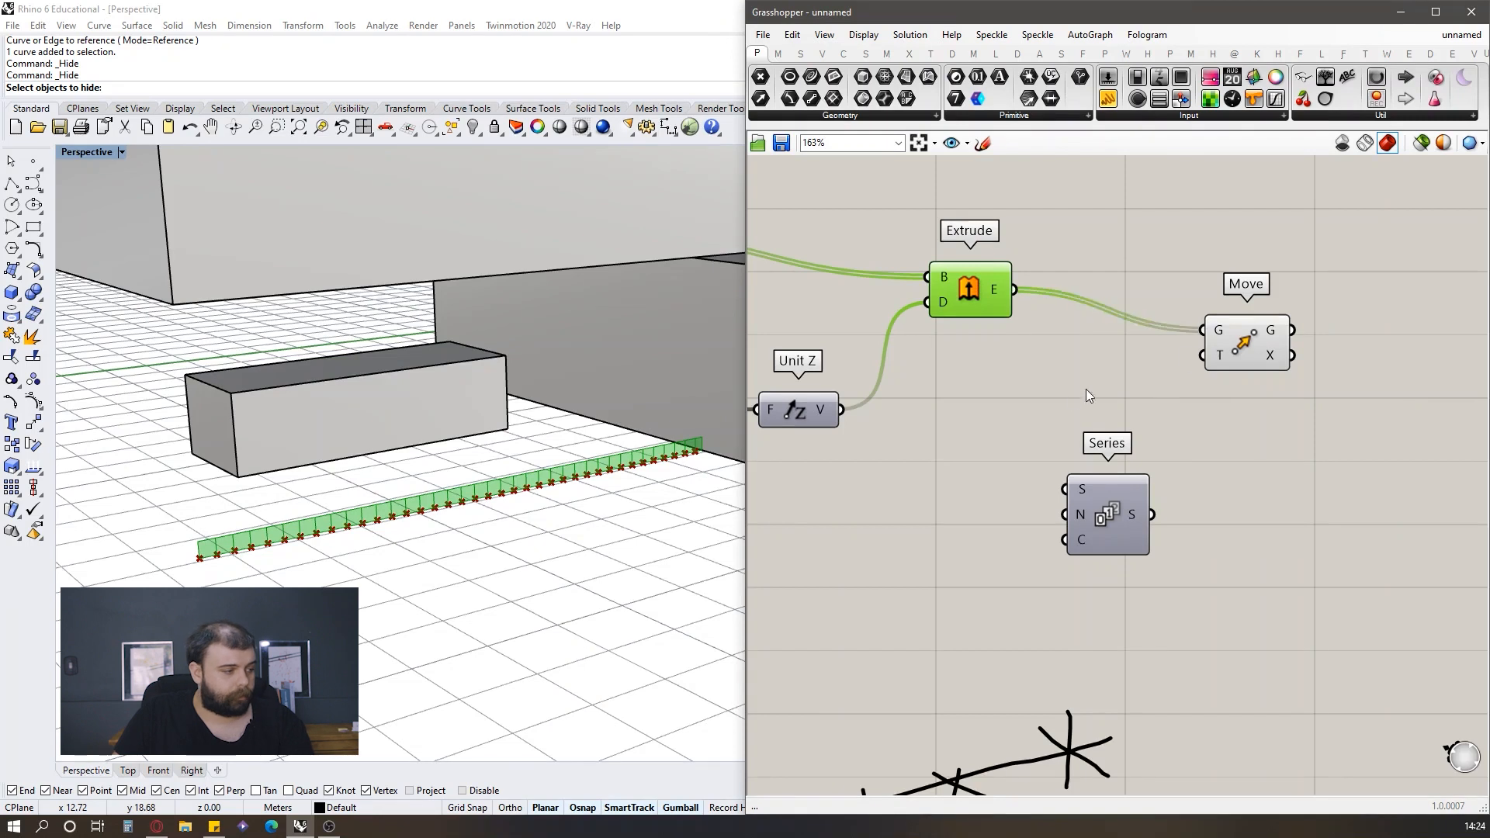
# Step: Add a second Unit Z driving Move's motion input, and arrange the Move, Unit Z and Series components for wiring
pyautogui.doubleClick(1071, 392)
pyautogui.write('unit z')
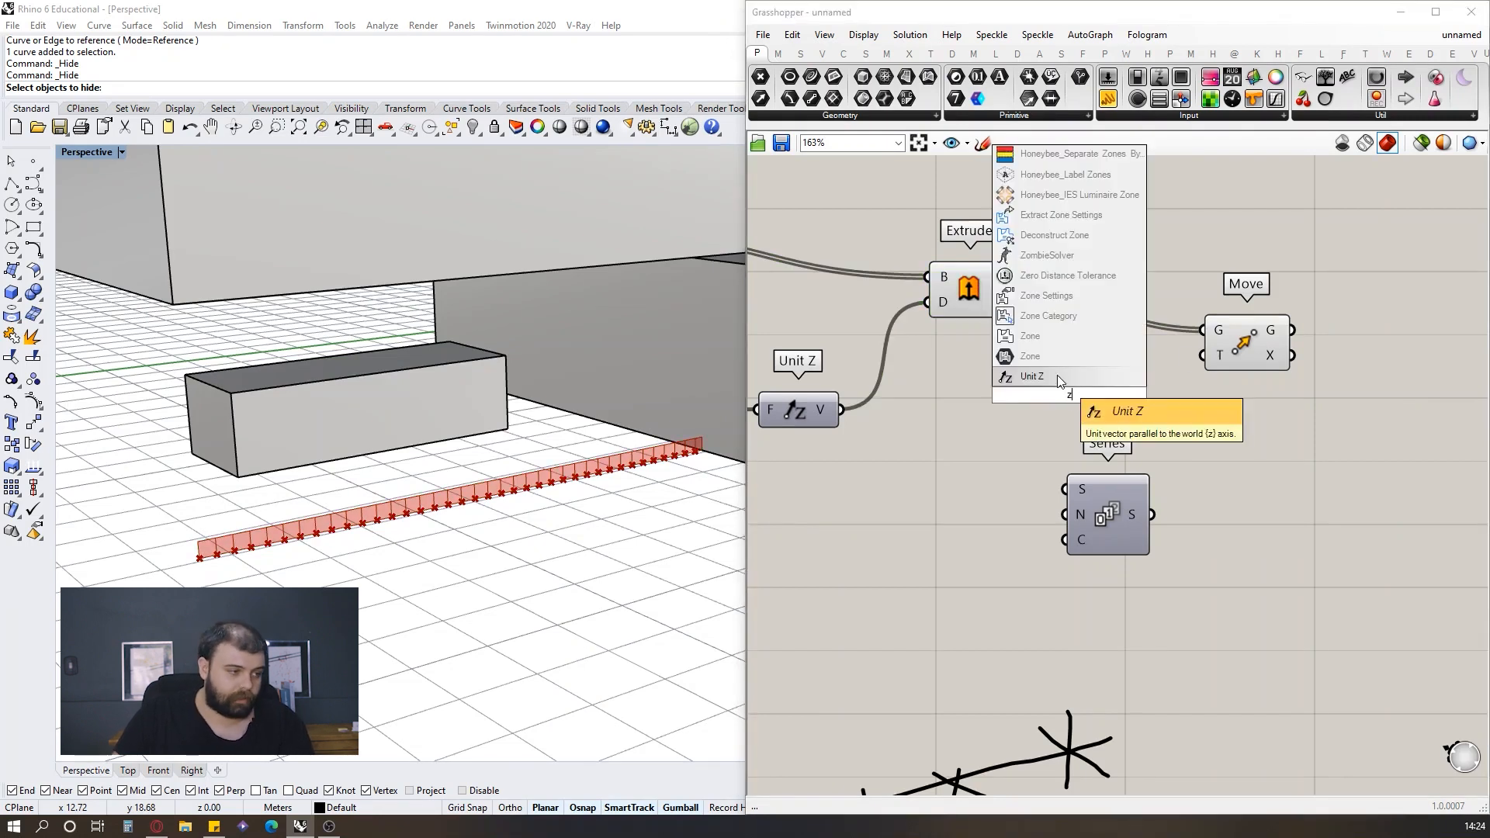
pyautogui.click(1057, 375)
pyautogui.moveTo(1169, 409); pyautogui.dragTo(1354, 320)
pyautogui.moveTo(1119, 413); pyautogui.dragTo(1260, 398)
pyautogui.moveTo(1097, 486); pyautogui.dragTo(1091, 436)
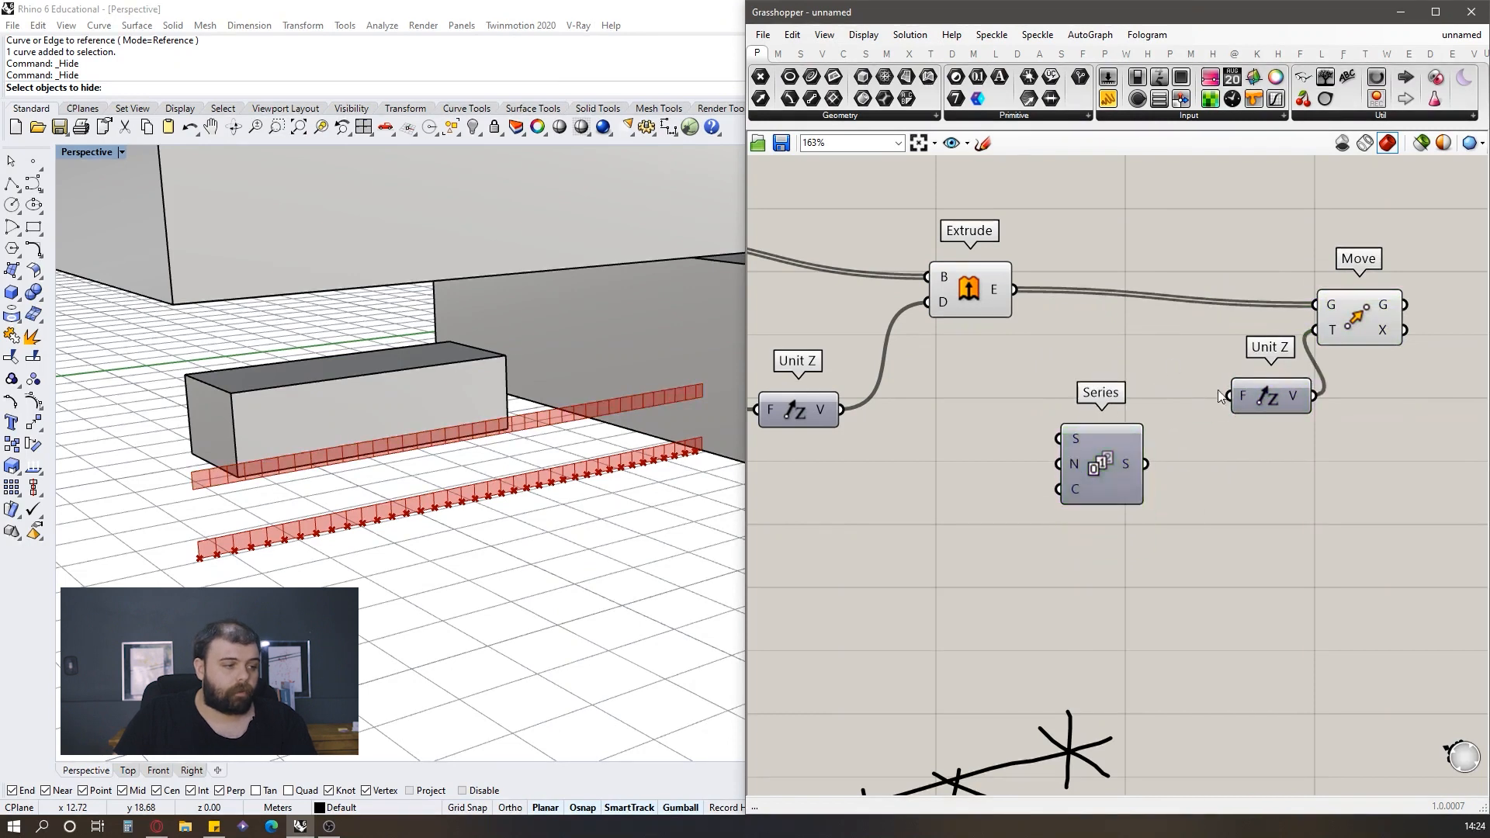
# Step: Add a Panel beside the Series component, connect it to the Series output, and enlarge it to fit the whole list
pyautogui.moveTo(1257, 387); pyautogui.dragTo(1237, 398)
pyautogui.scroll(-4, 1261, 388)
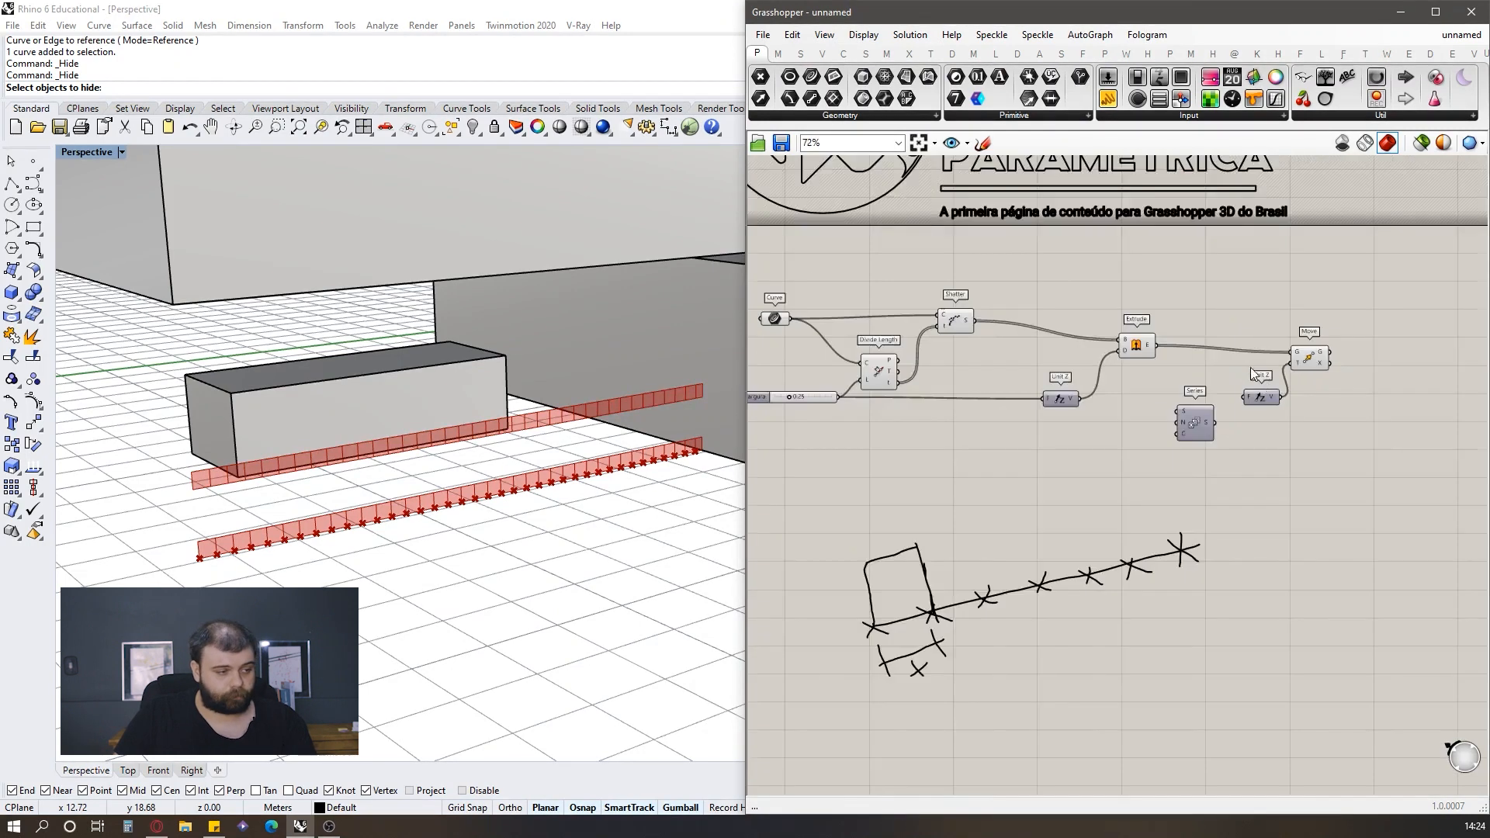
pyautogui.scroll(4, 1237, 368)
pyautogui.moveTo(1142, 498); pyautogui.dragTo(1125, 499)
pyautogui.moveTo(1103, 99); pyautogui.dragTo(1311, 570)
pyautogui.scroll(-4, 998, 482)
pyautogui.scroll(5, 1081, 509)
pyautogui.moveTo(1092, 452); pyautogui.dragTo(1141, 532)
pyautogui.scroll(-4, 1312, 522)
pyautogui.moveTo(1327, 560); pyautogui.dragTo(1351, 657)
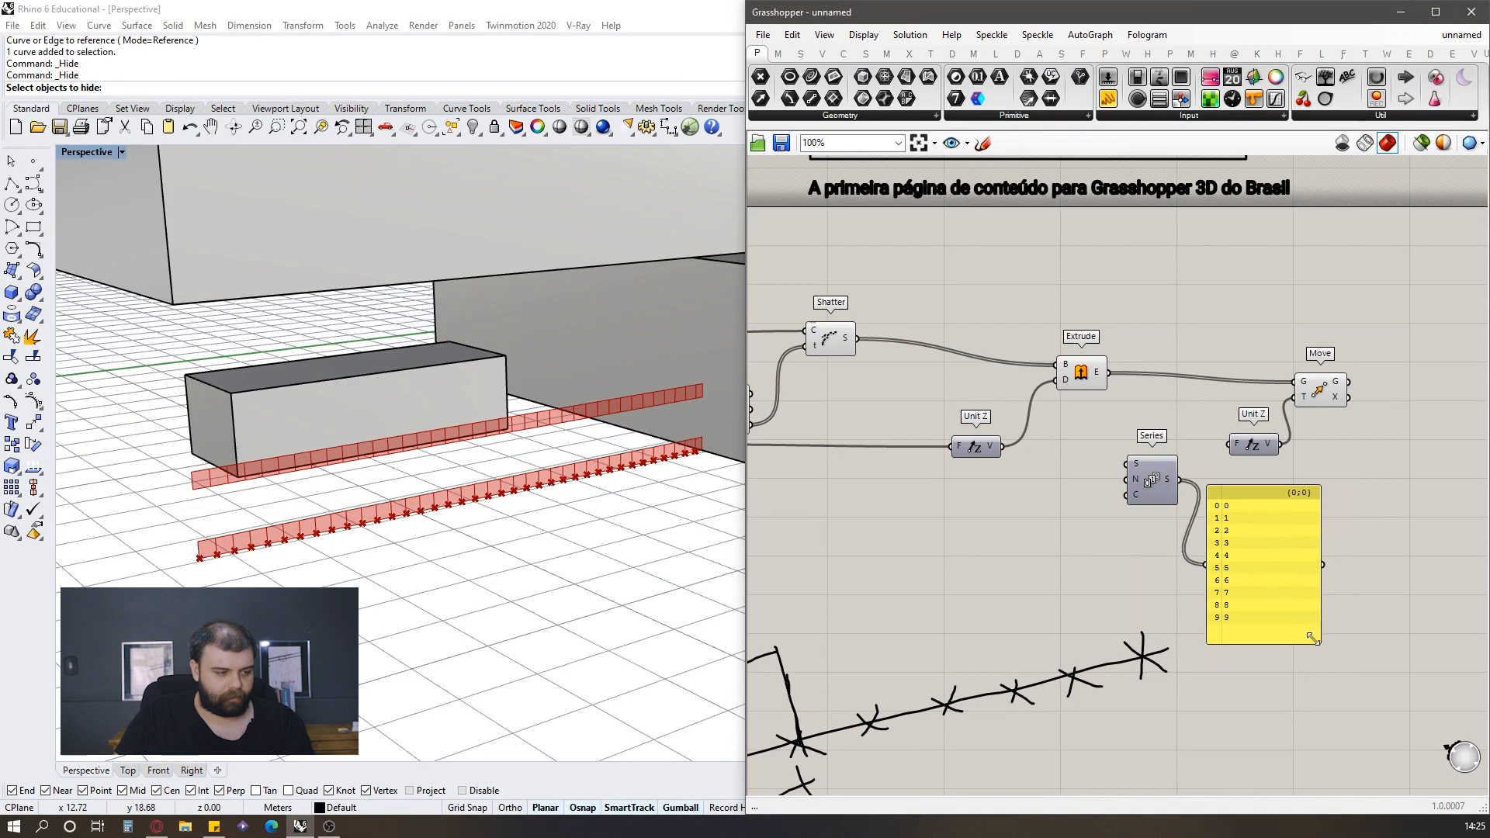
# Step: Examine the Series component's inputs against the list of default values in the connected panel
pyautogui.scroll(3, 1175, 532)
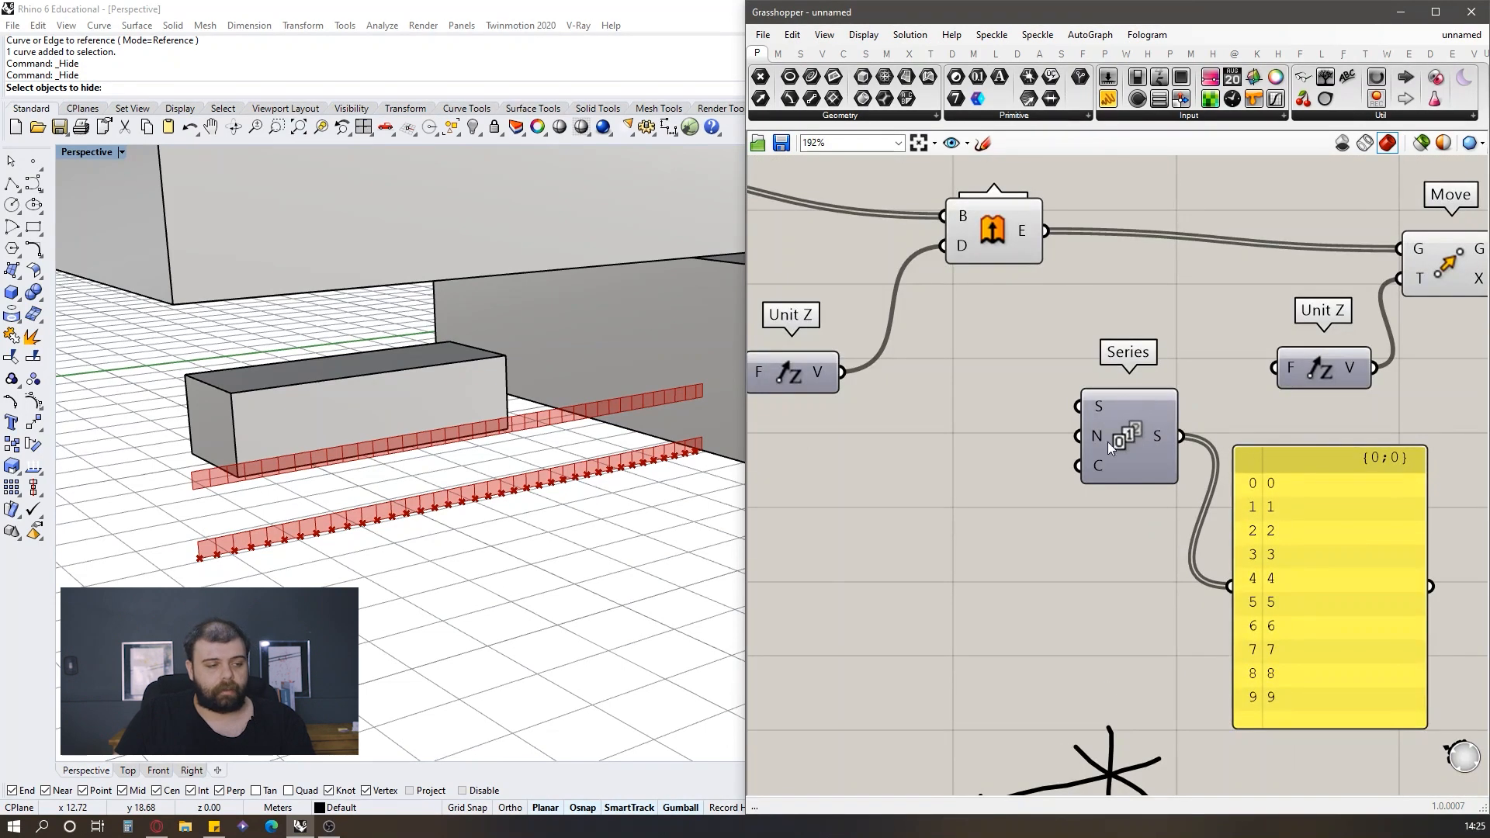
pyautogui.moveTo(1133, 458); pyautogui.dragTo(1127, 471)
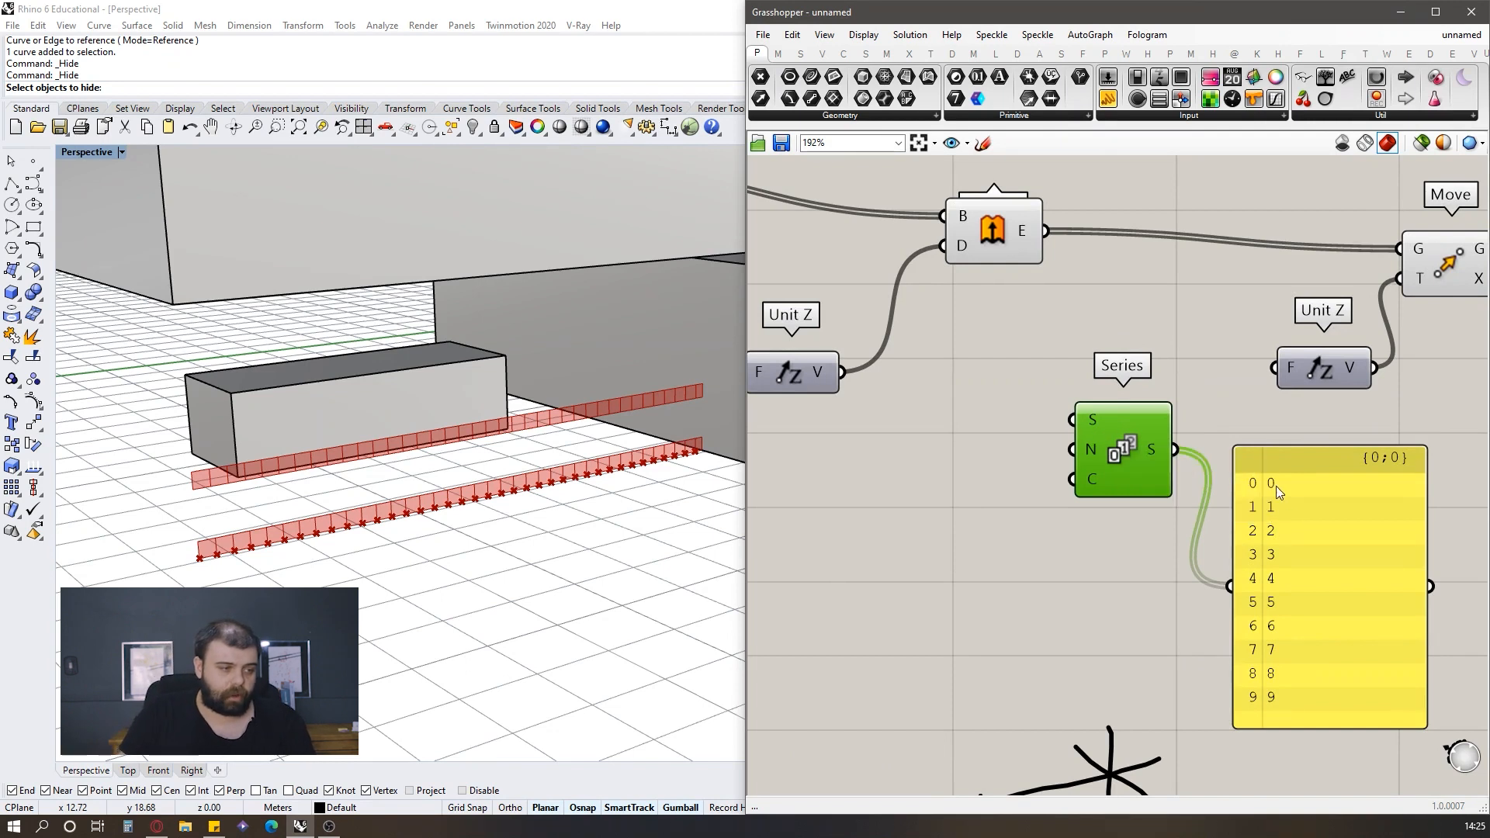
pyautogui.moveTo(1087, 445)
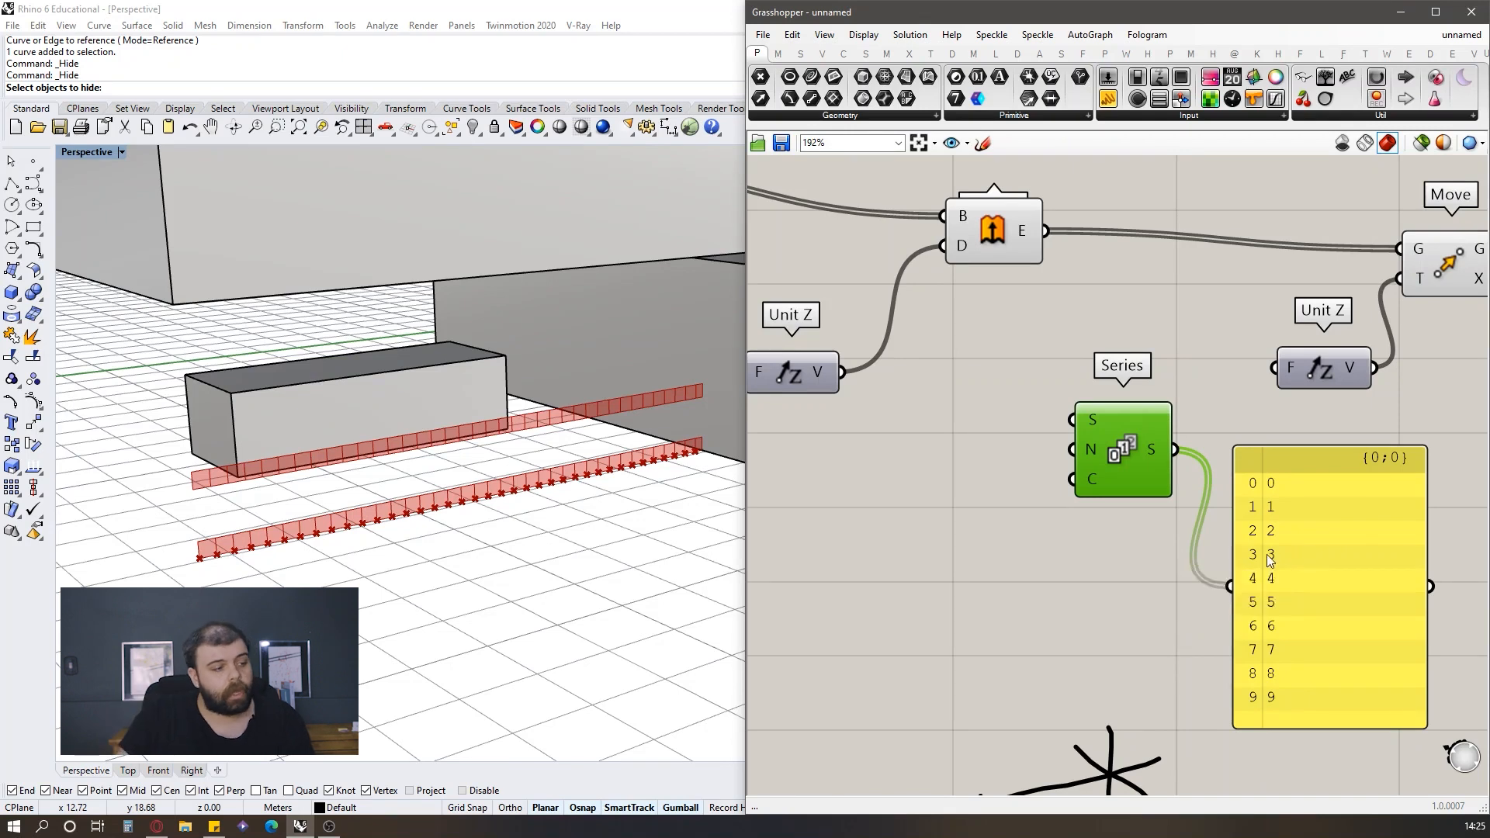
pyautogui.moveTo(1096, 478)
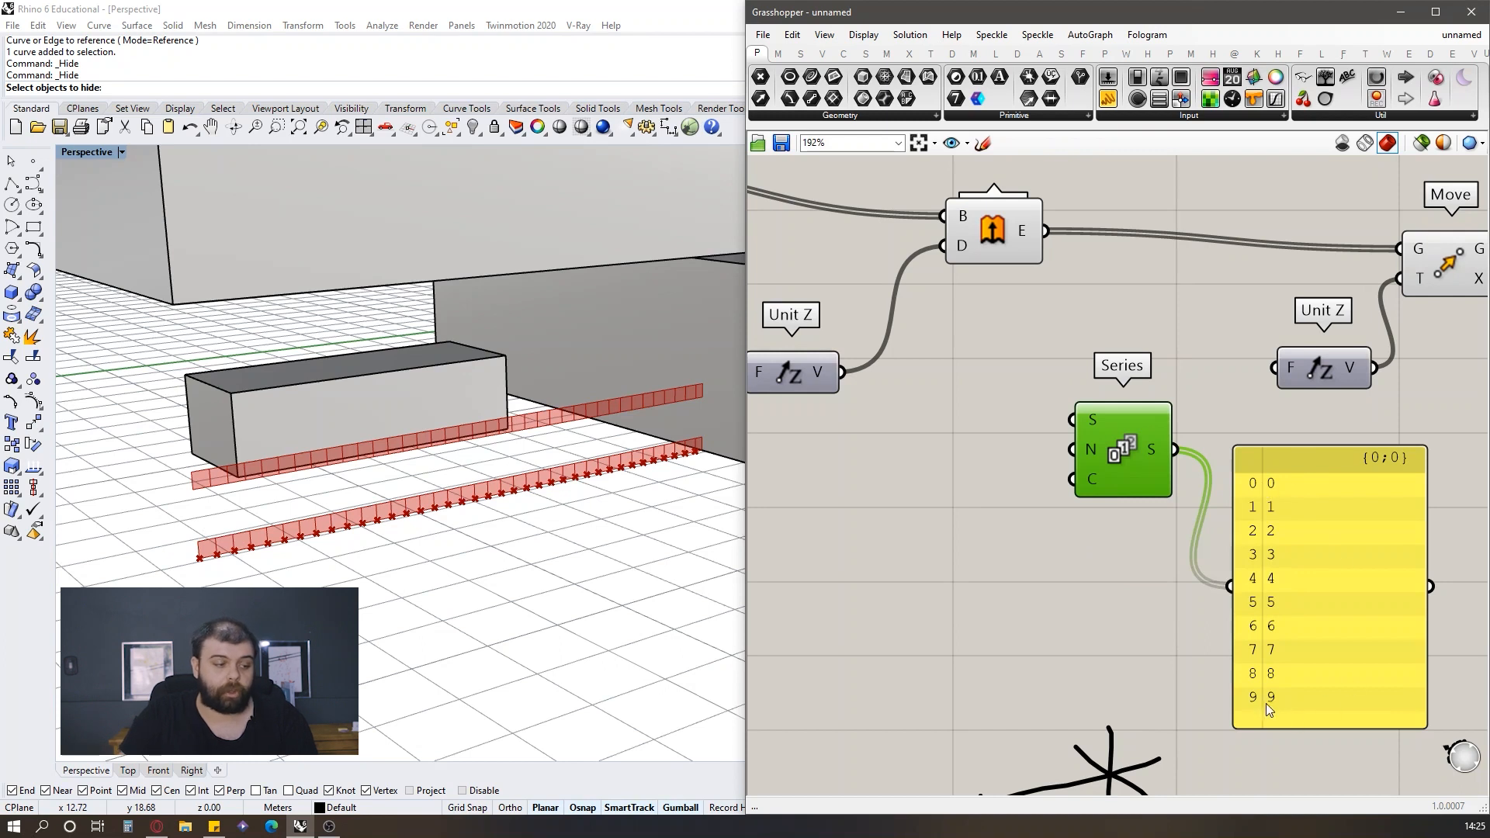
pyautogui.scroll(-3, 991, 493)
pyautogui.scroll(2, 1021, 444)
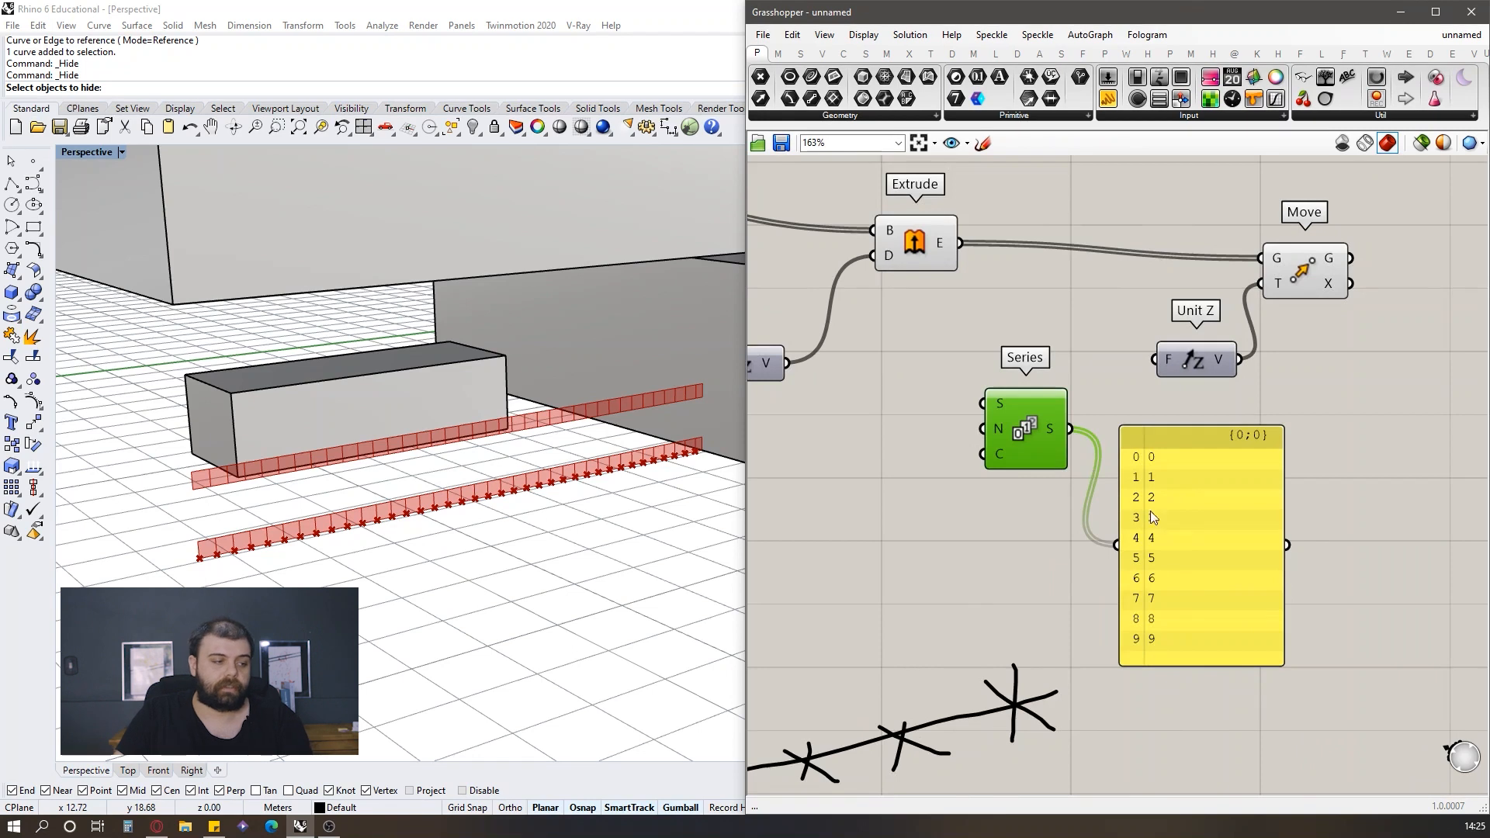
pyautogui.scroll(2, 1151, 512)
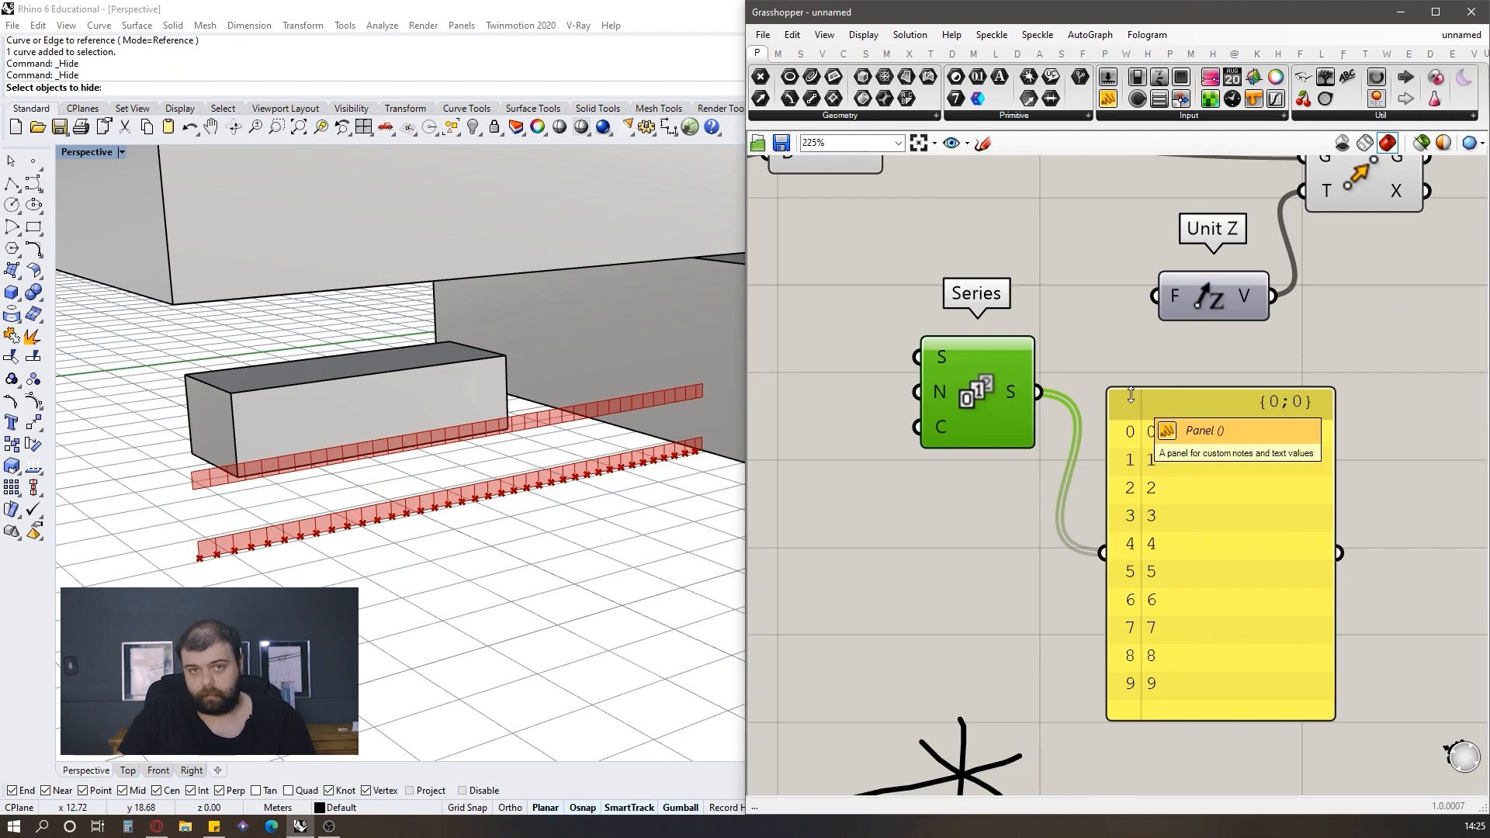
pyautogui.scroll(-2, 1203, 416)
# Step: Add a panel containing 0 and connect it to the Series component's Start input
pyautogui.click(1203, 445)
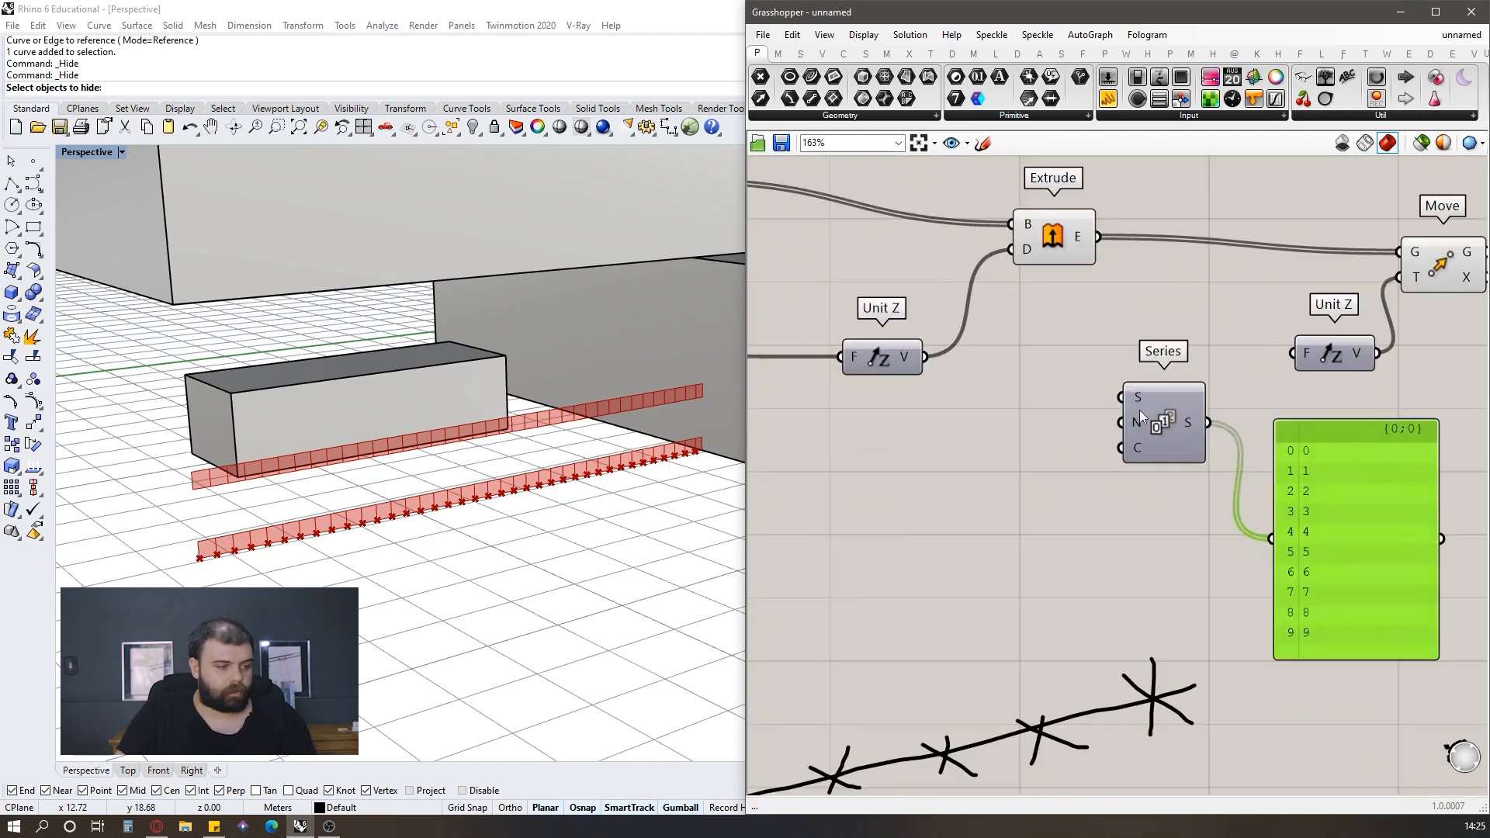
pyautogui.moveTo(1140, 410); pyautogui.dragTo(1140, 441)
pyautogui.click(1046, 417)
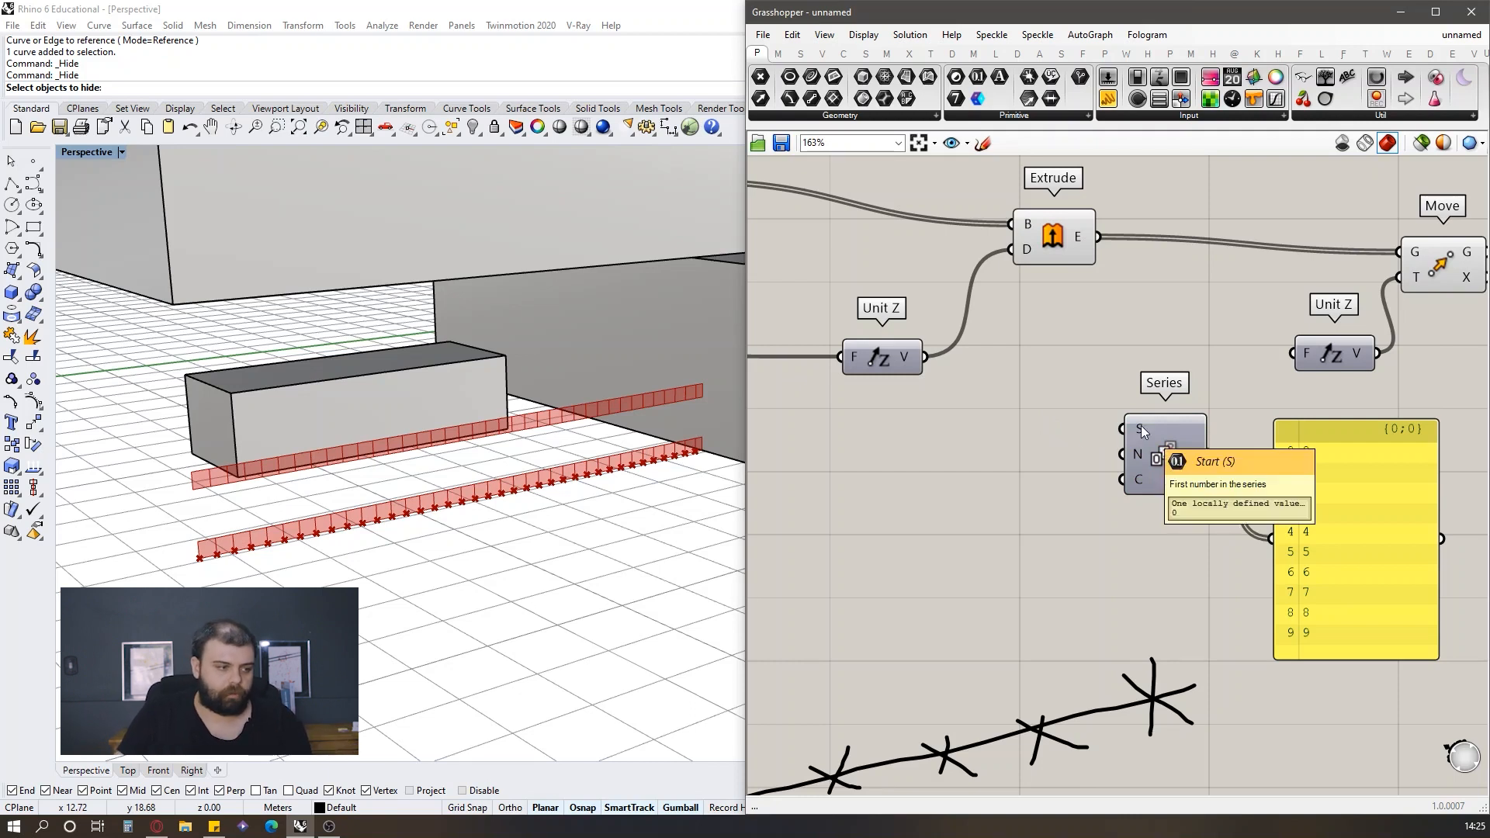
pyautogui.doubleClick(1073, 433)
pyautogui.write('//0')
pyautogui.press('Return')
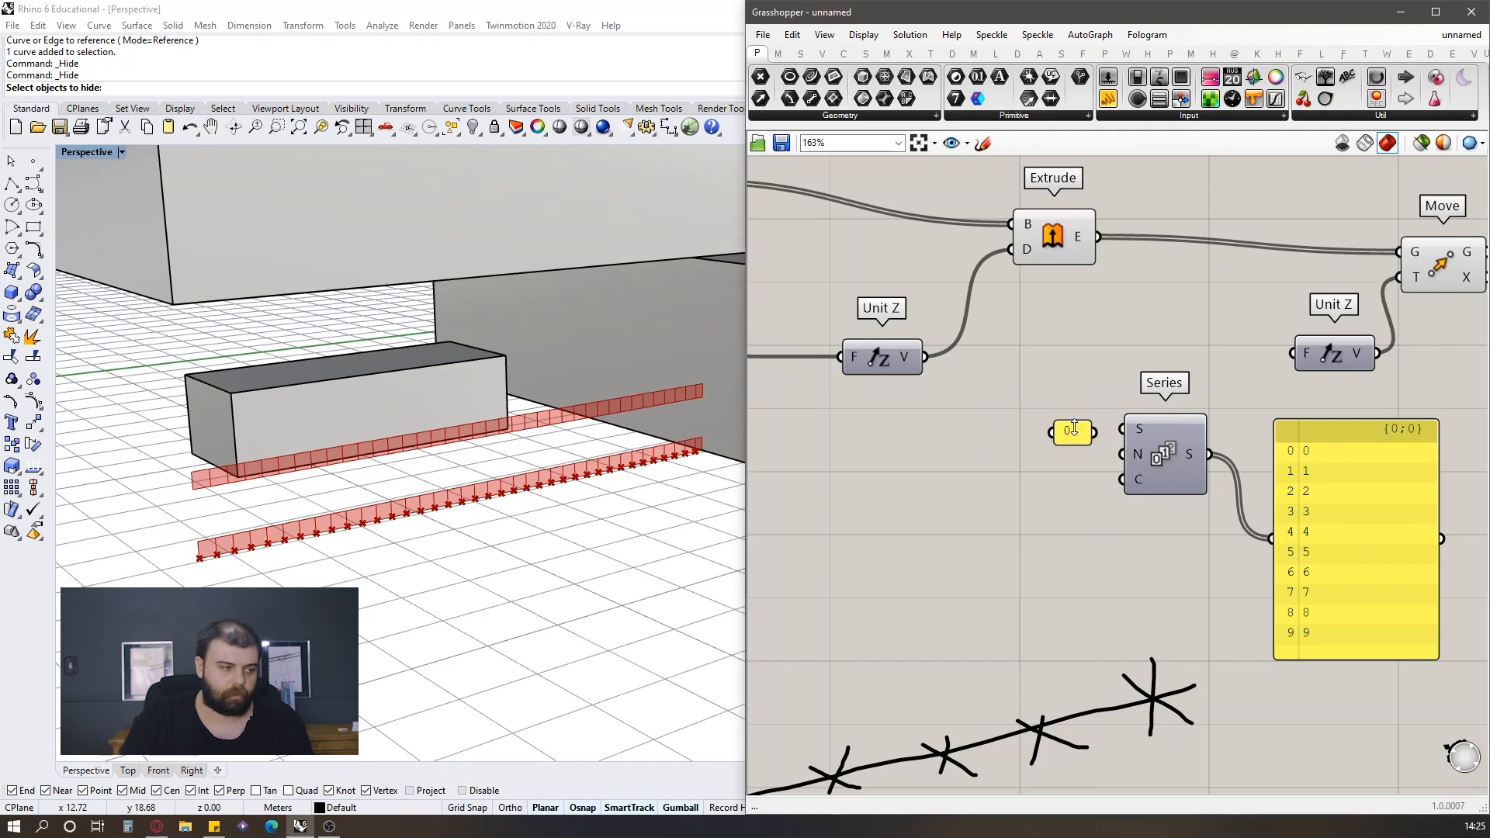
pyautogui.moveTo(1094, 432); pyautogui.dragTo(1168, 449)
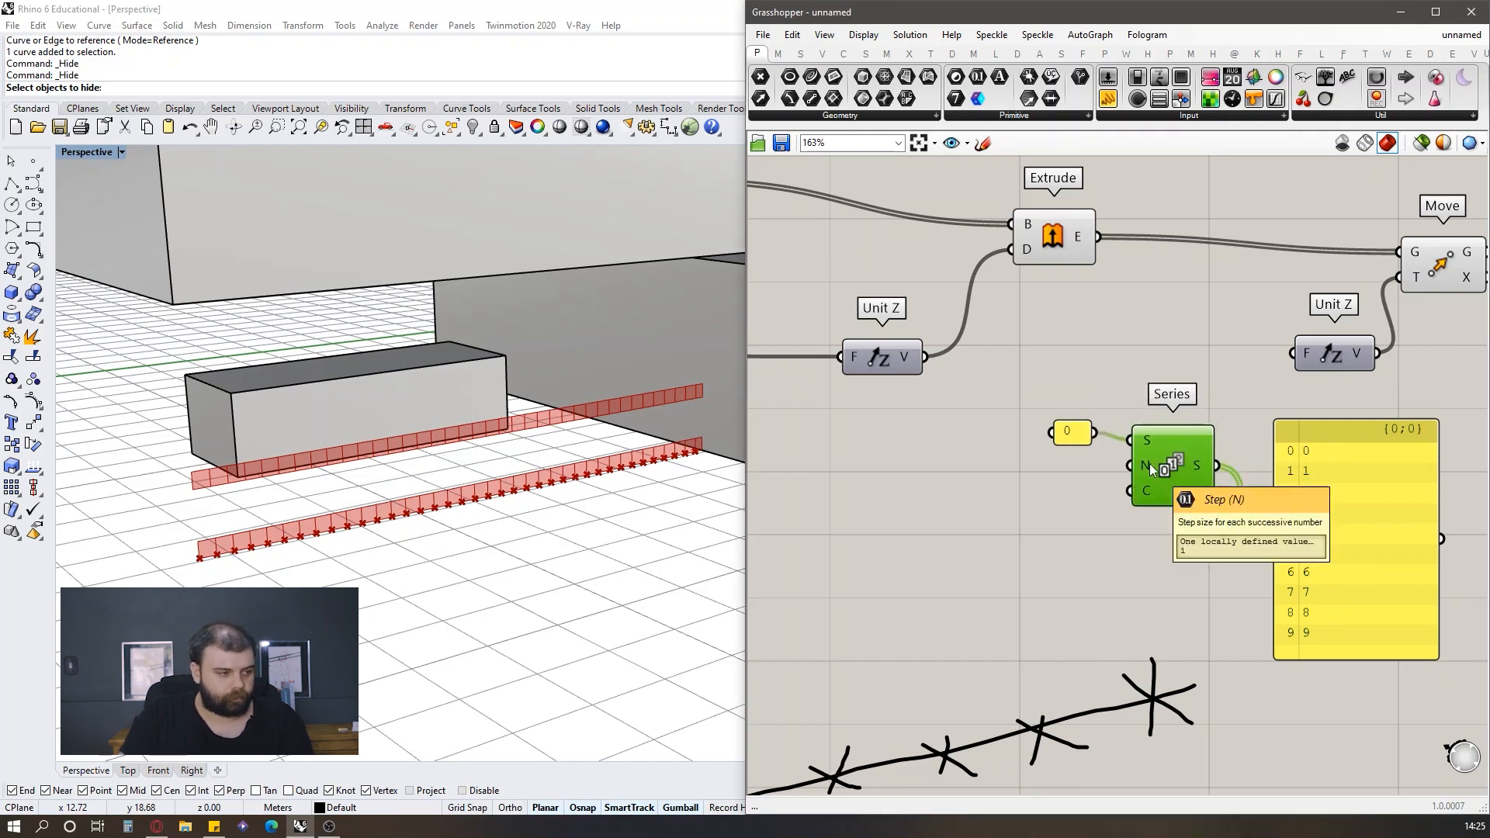
# Step: Connect the Largura slider to the Series component's Step (N) input
pyautogui.scroll(-4, 1258, 384)
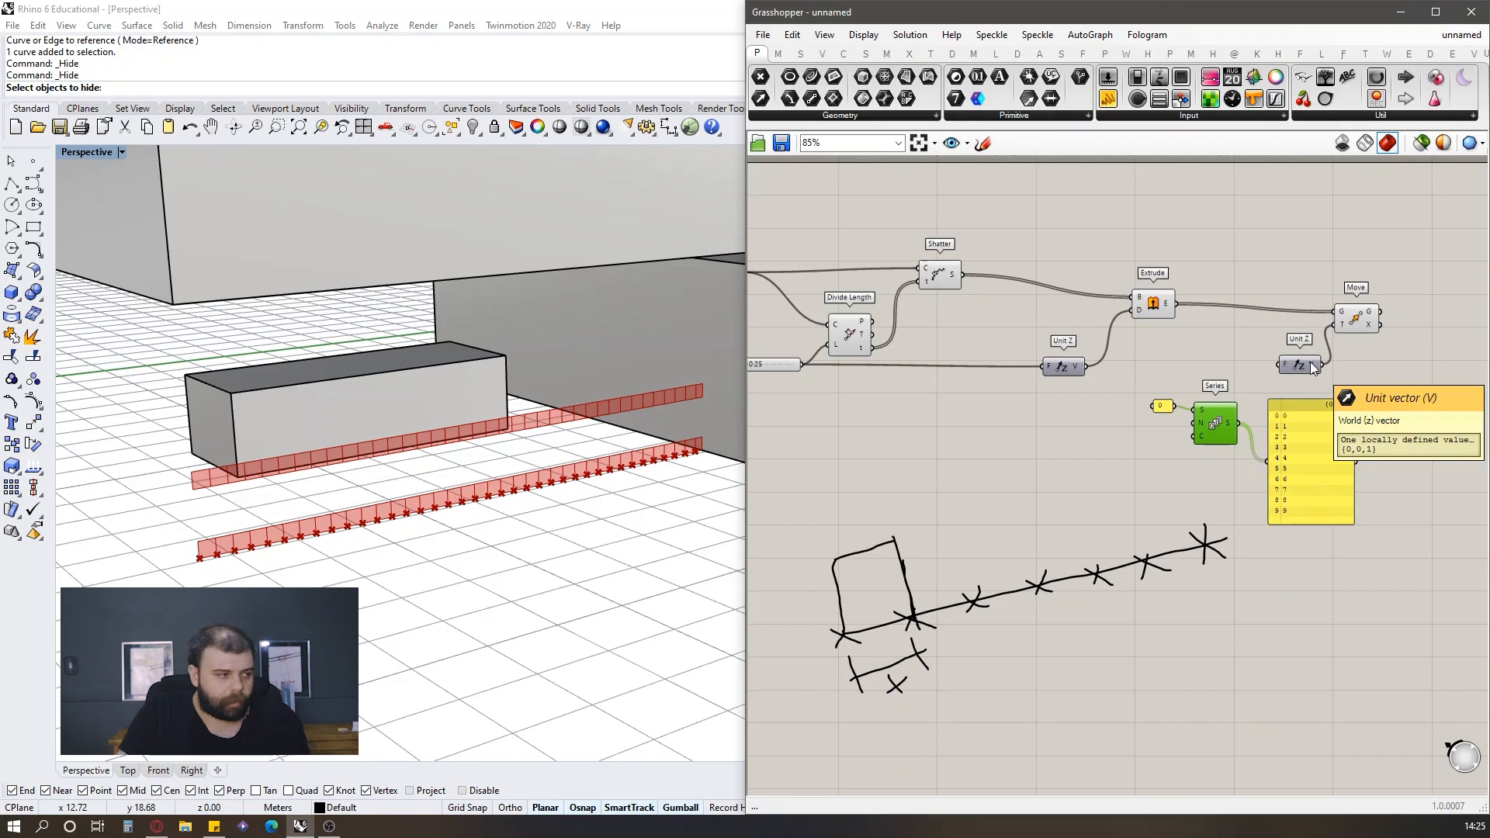
pyautogui.scroll(-1, 1311, 368)
pyautogui.scroll(3, 905, 357)
pyautogui.scroll(2, 208, 559)
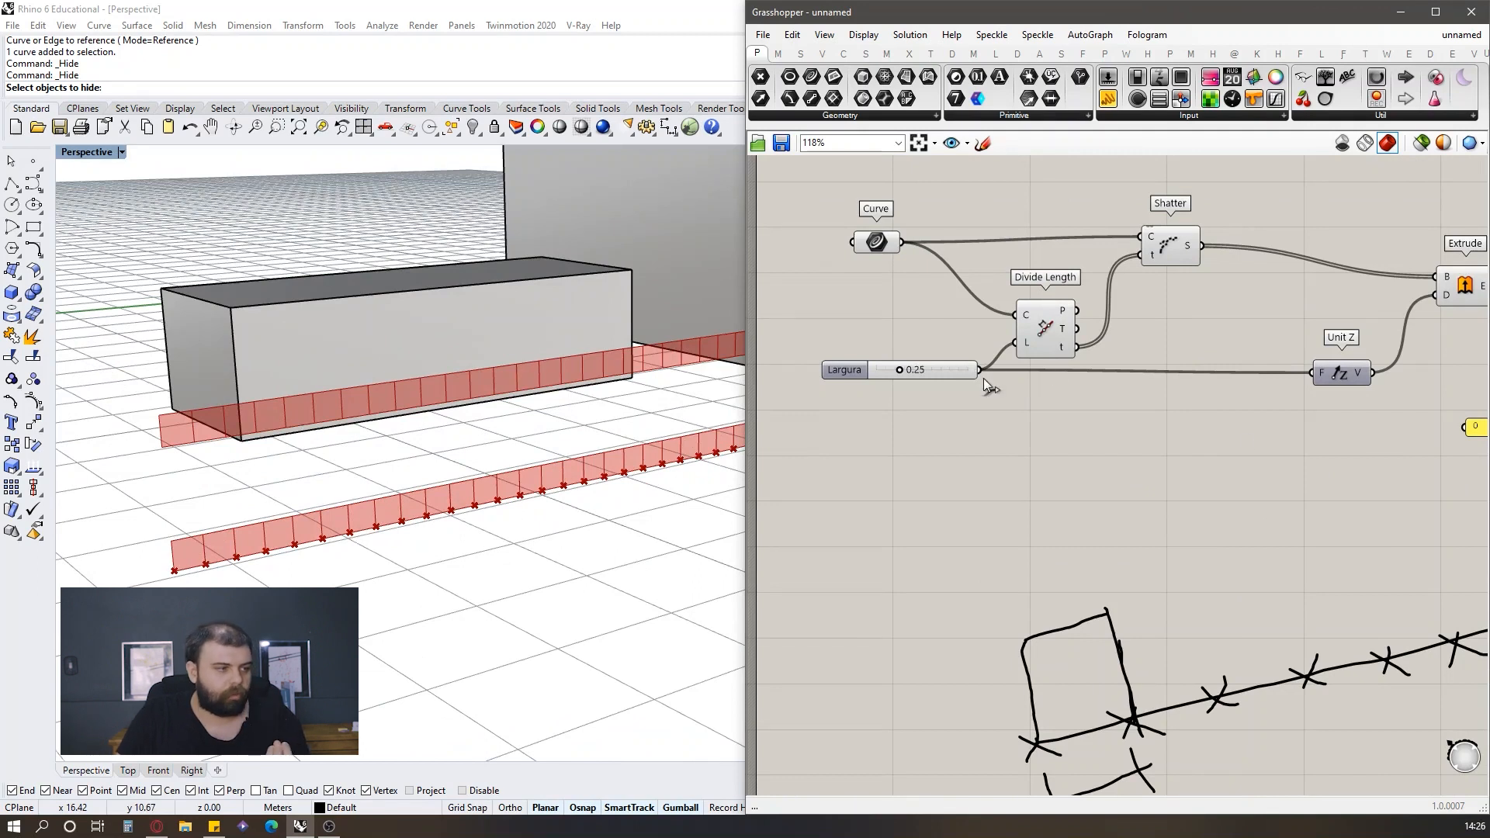
pyautogui.scroll(-1, 984, 379)
pyautogui.scroll(3, 1375, 407)
pyautogui.moveTo(980, 377); pyautogui.dragTo(1359, 476)
pyautogui.click(1074, 558)
# Step: Add an integer number slider ranging from 0 to 20 and place it beside the Series component's Count input
pyautogui.scroll(-4, 1074, 559)
pyautogui.scroll(3, 1211, 413)
pyautogui.scroll(3, 1140, 458)
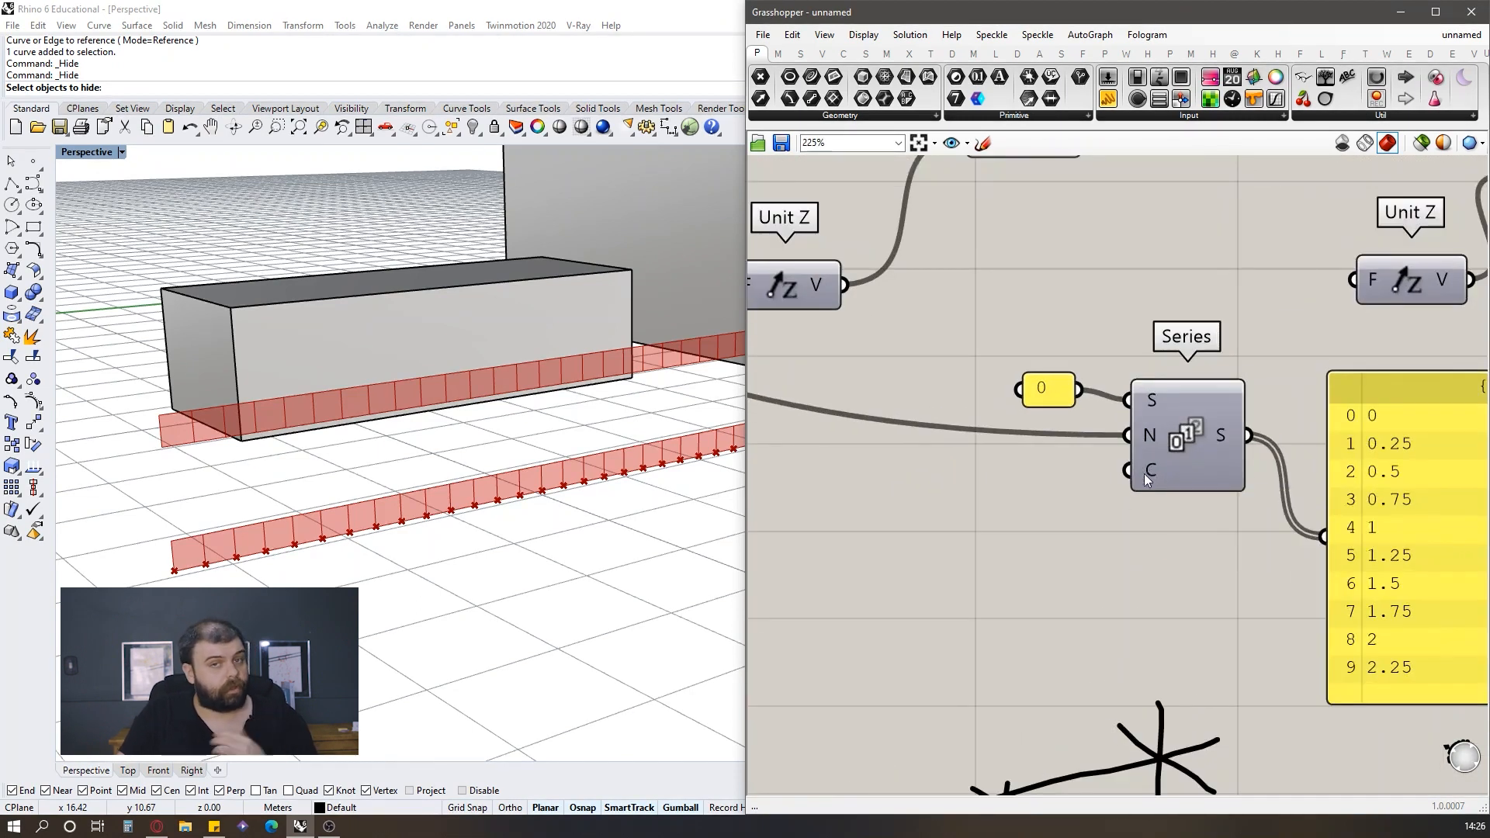
pyautogui.scroll(-4, 363, 415)
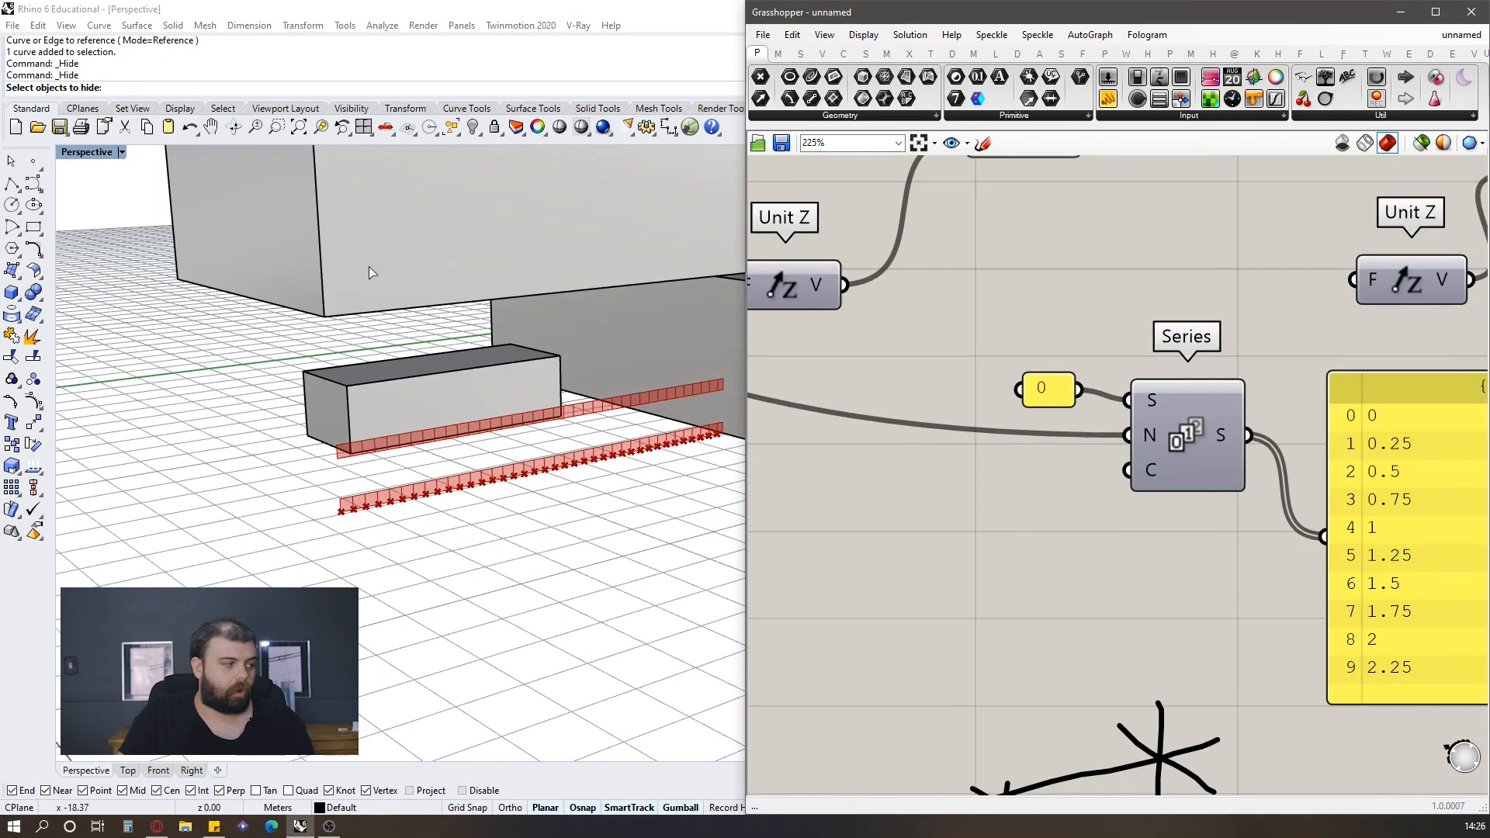
pyautogui.doubleClick(885, 556)
pyautogui.write('0')
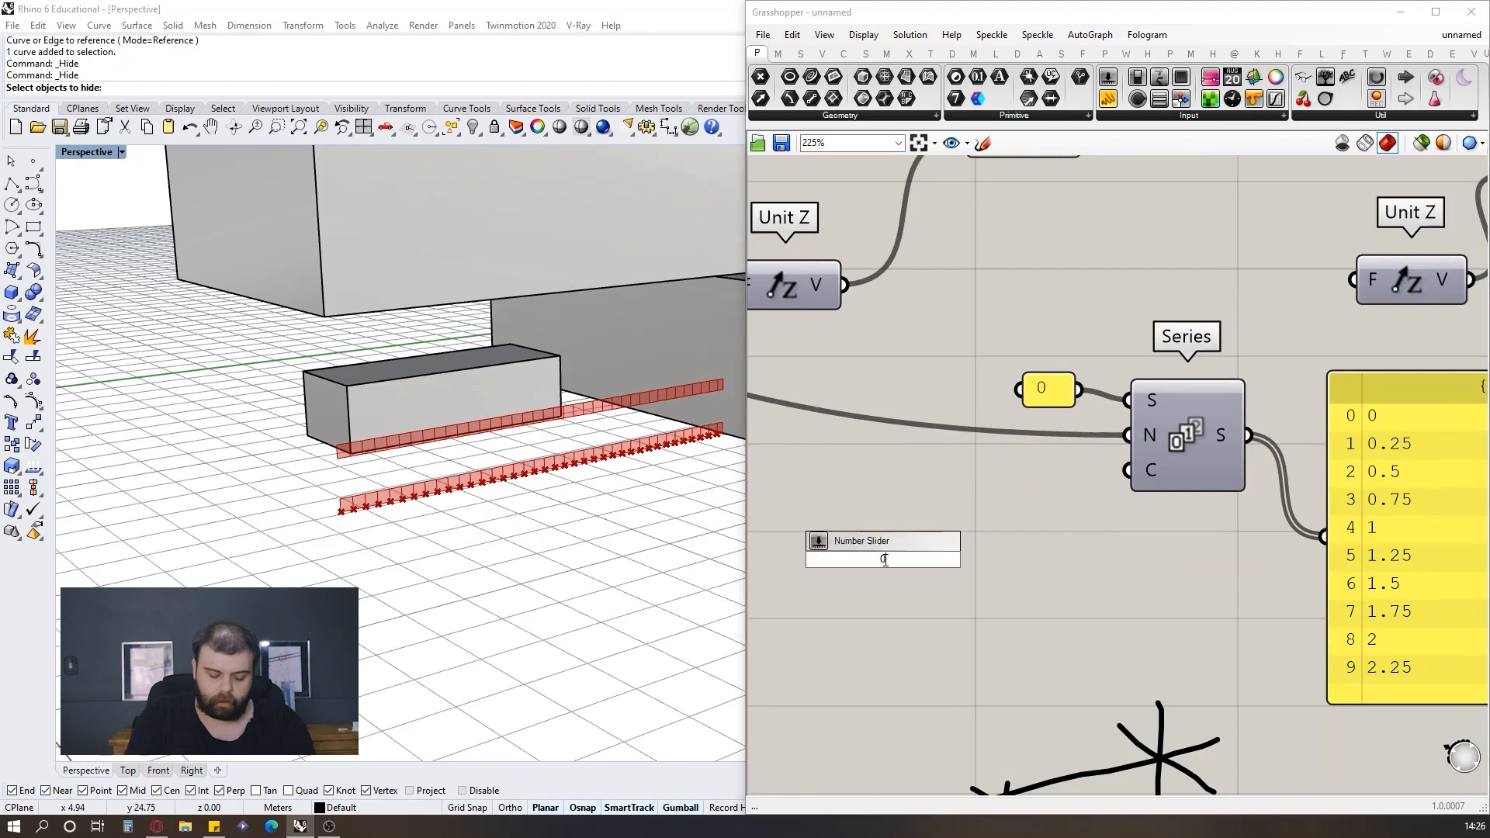
pyautogui.write('<1.')
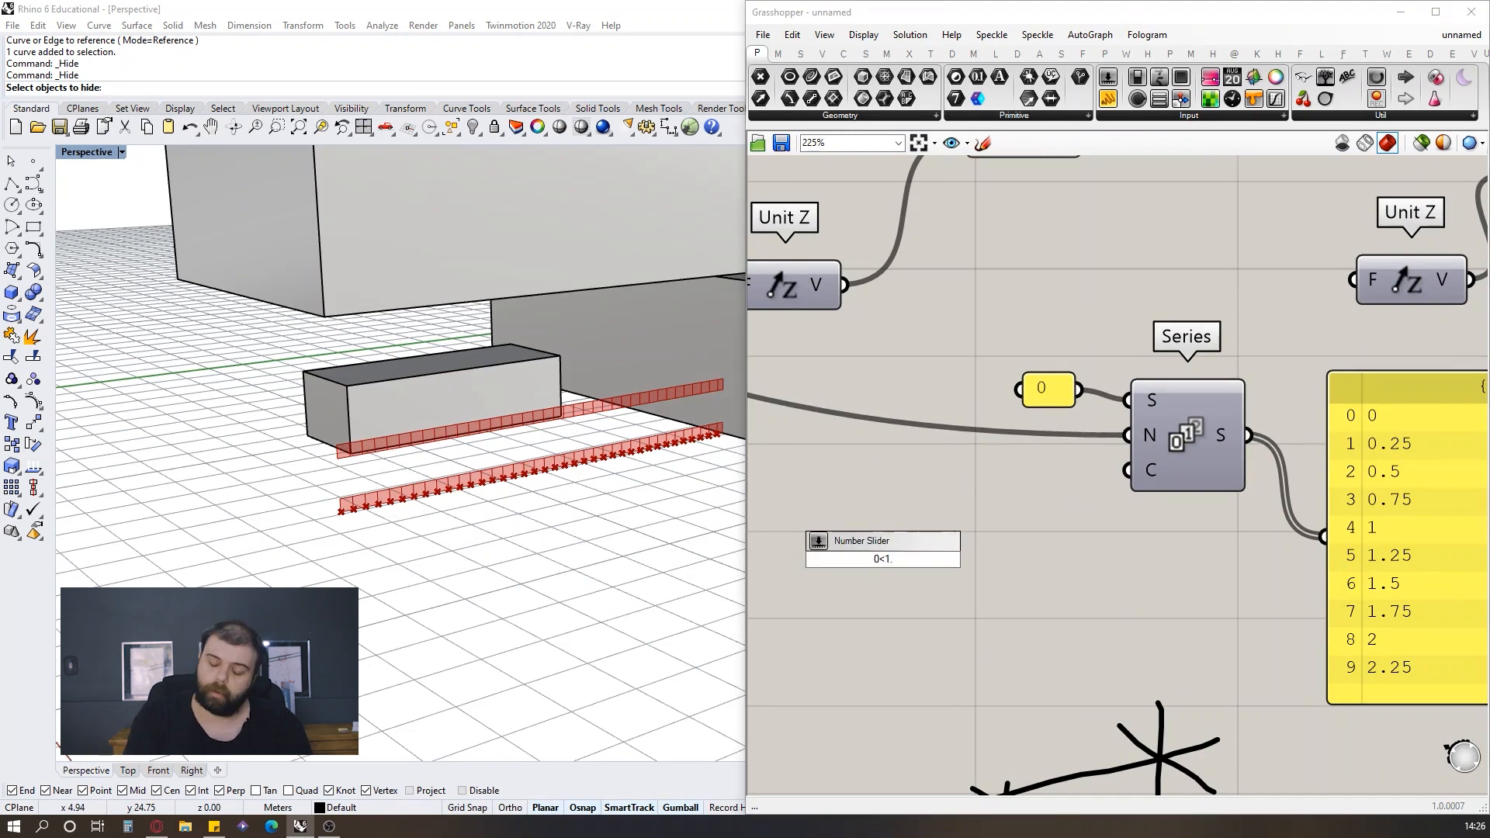
pyautogui.press('BackSpace')
pyautogui.press('BackSpace')
pyautogui.write('20')
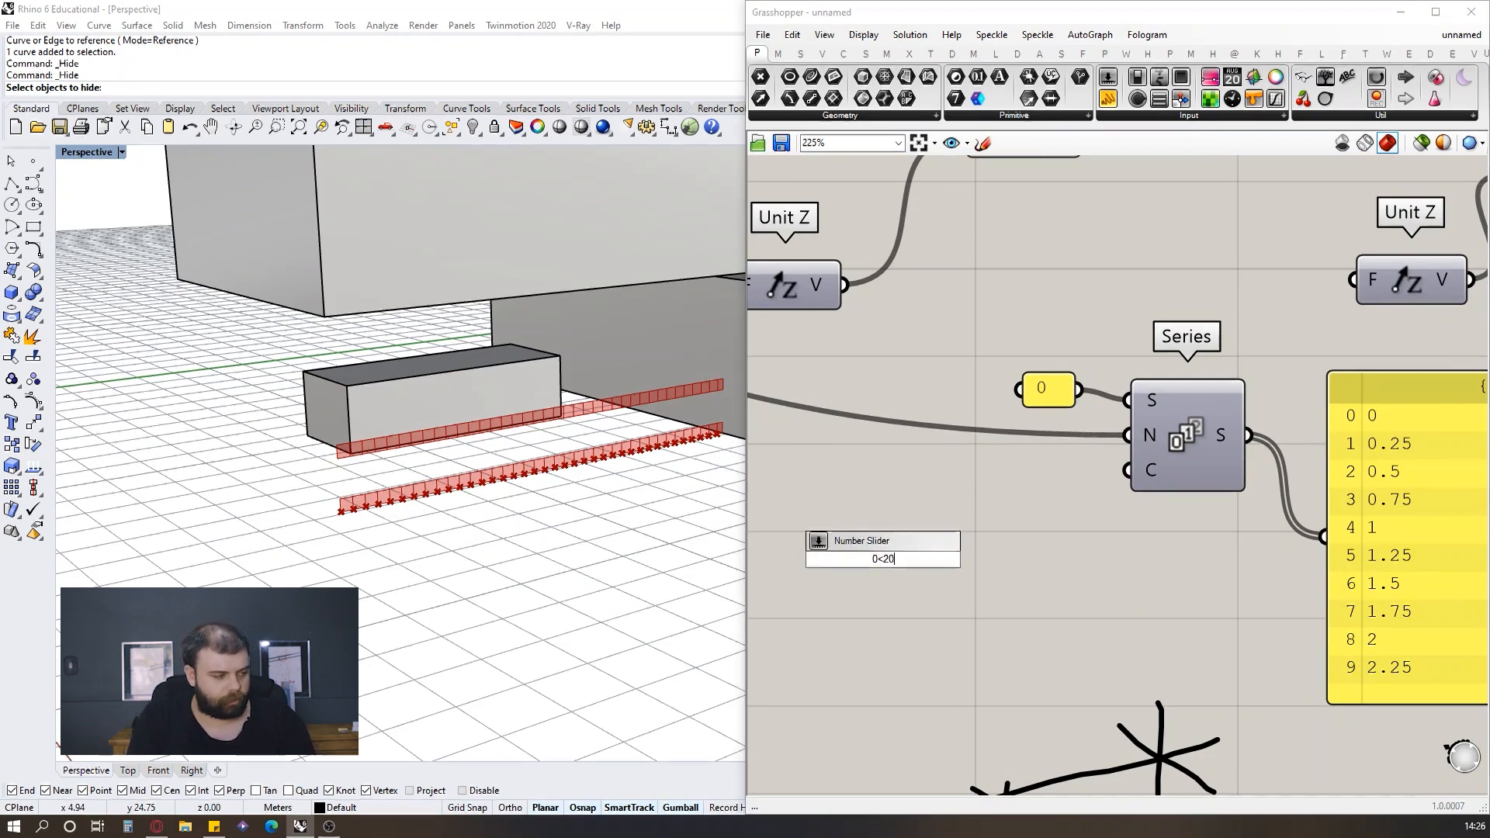
pyautogui.press('Return')
pyautogui.moveTo(929, 552); pyautogui.dragTo(972, 492)
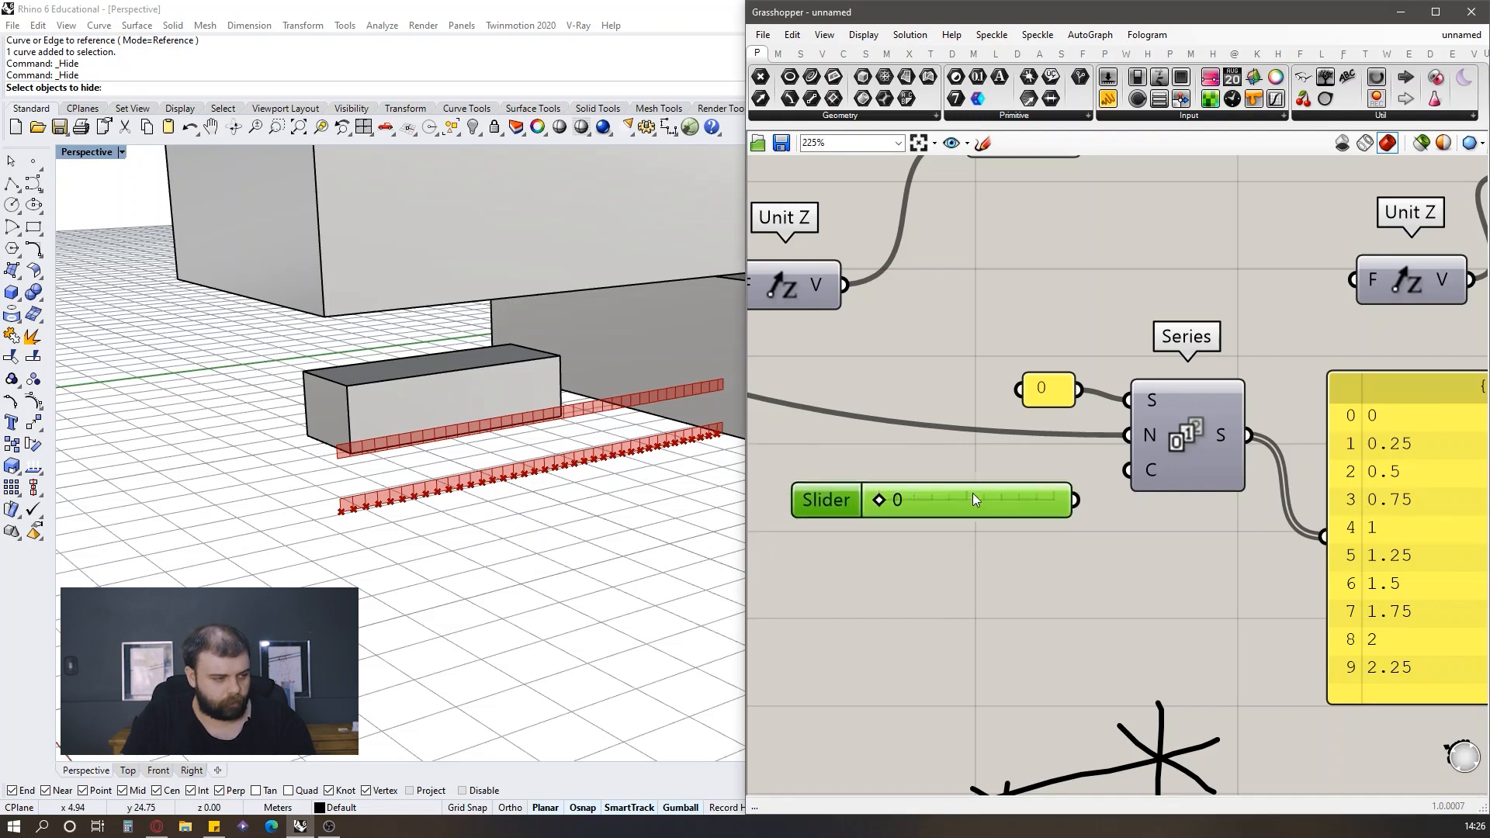
# Step: Connect the new slider to the Series component's Count input and set it to 10
pyautogui.moveTo(1075, 497); pyautogui.dragTo(1128, 470)
pyautogui.scroll(-2, 886, 471)
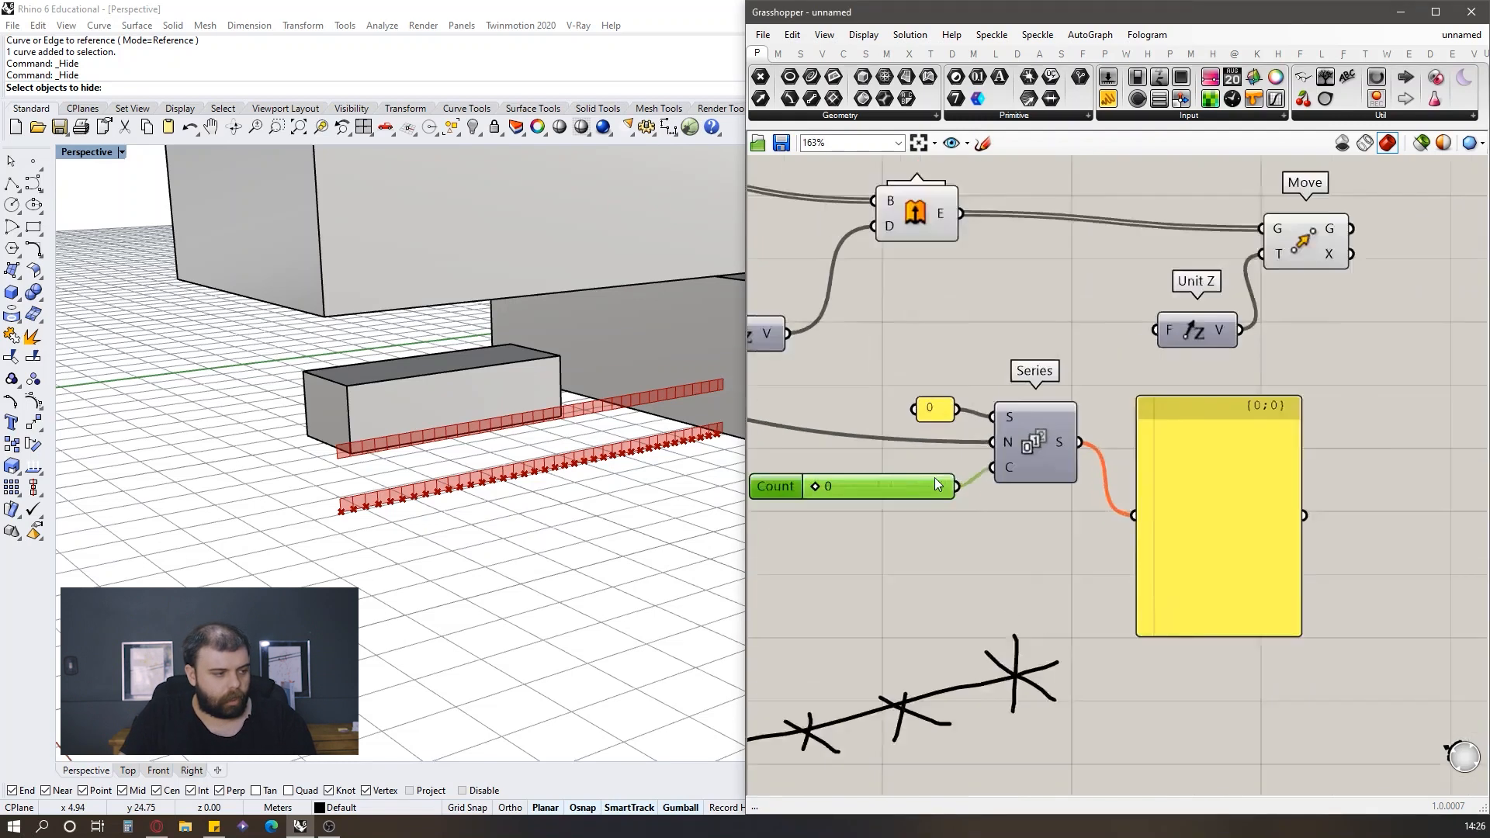
pyautogui.doubleClick(849, 486)
pyautogui.write('10')
pyautogui.press('Return')
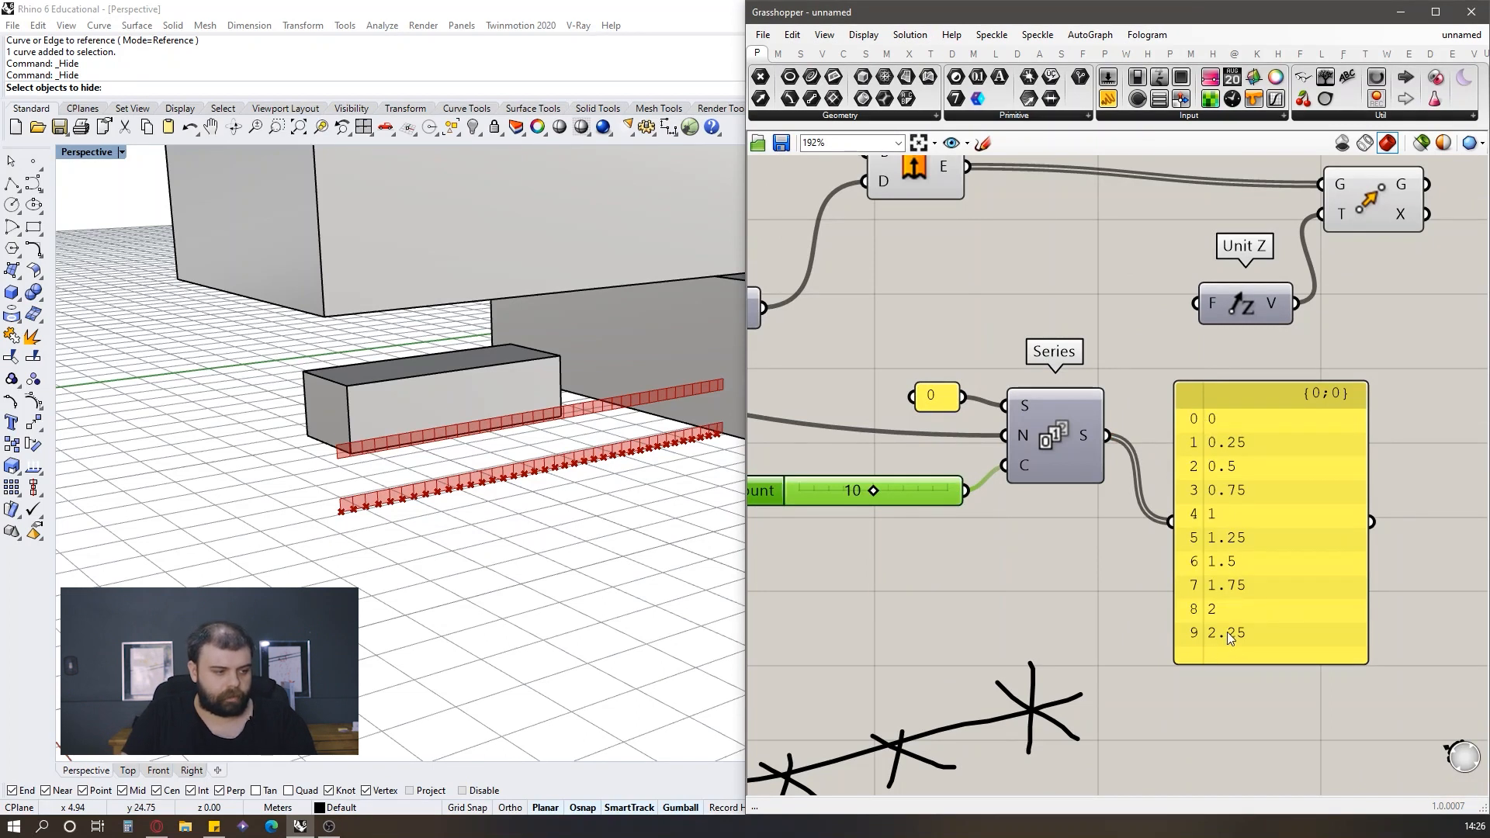
# Step: Connect the Series output to the factor input of the Unit Z that drives Move
pyautogui.scroll(-2, 1309, 435)
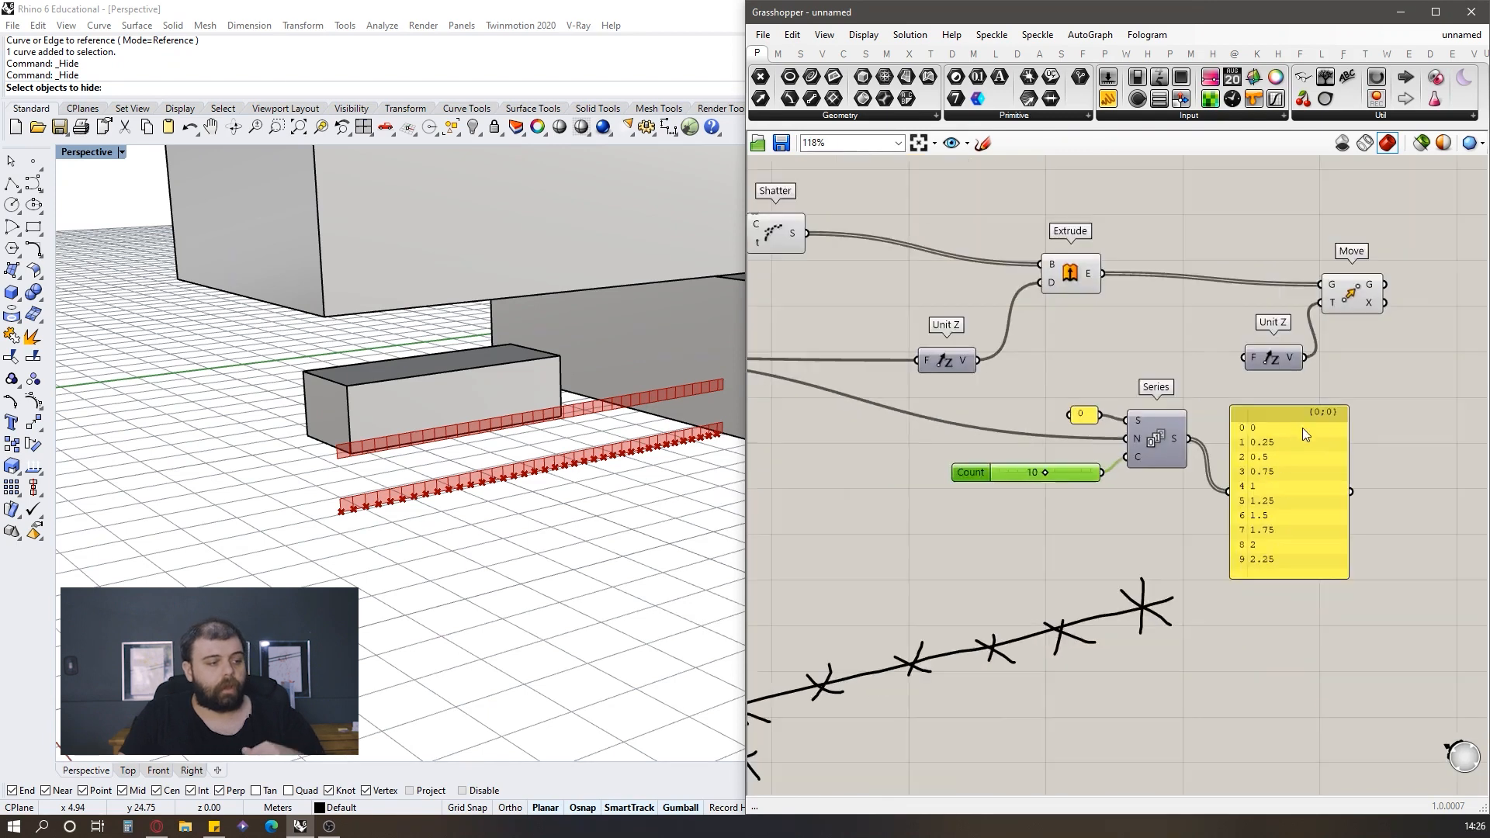
pyautogui.scroll(2, 1308, 435)
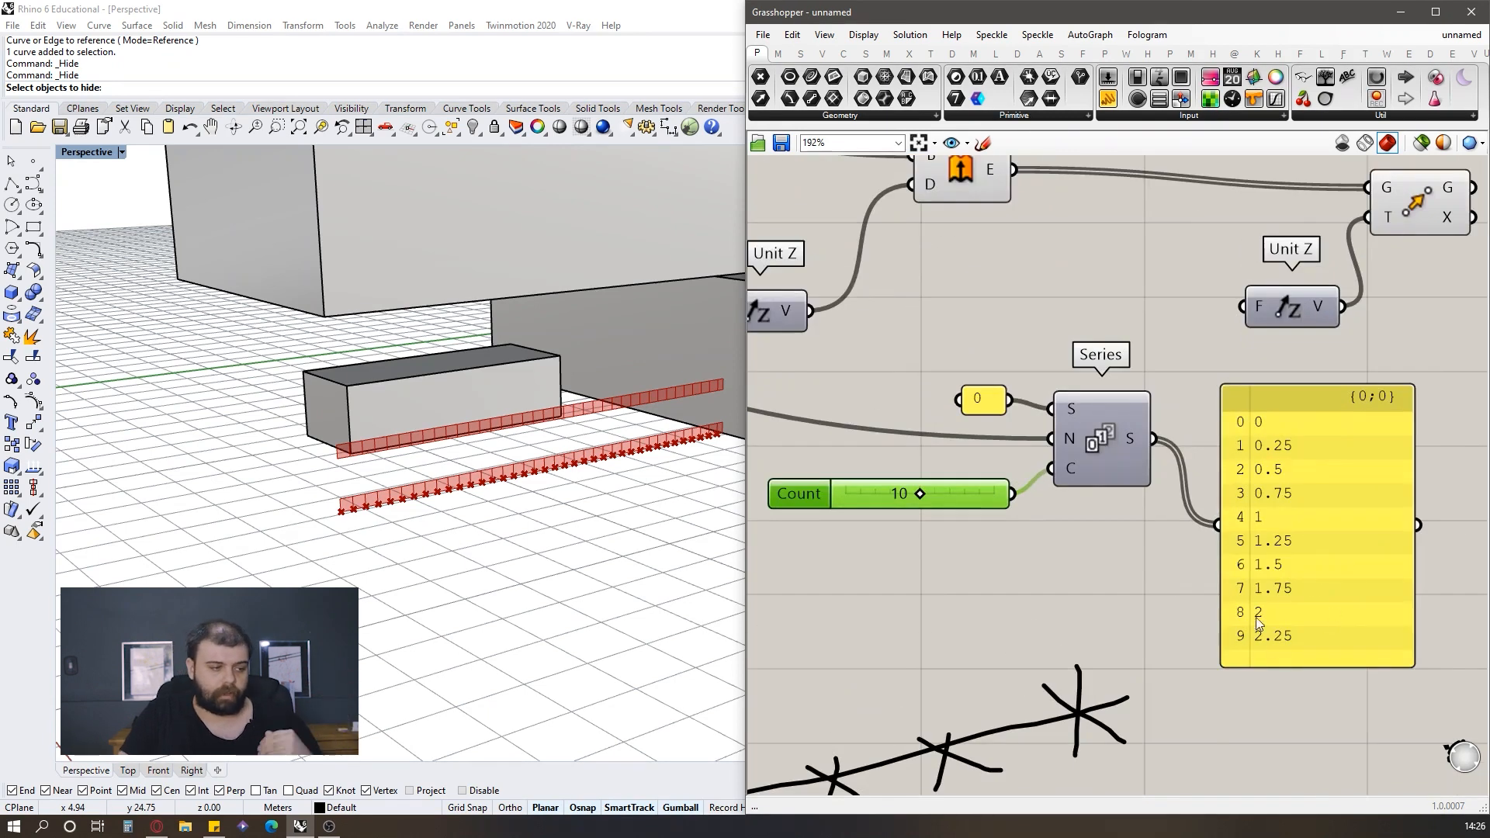
pyautogui.moveTo(1132, 439)
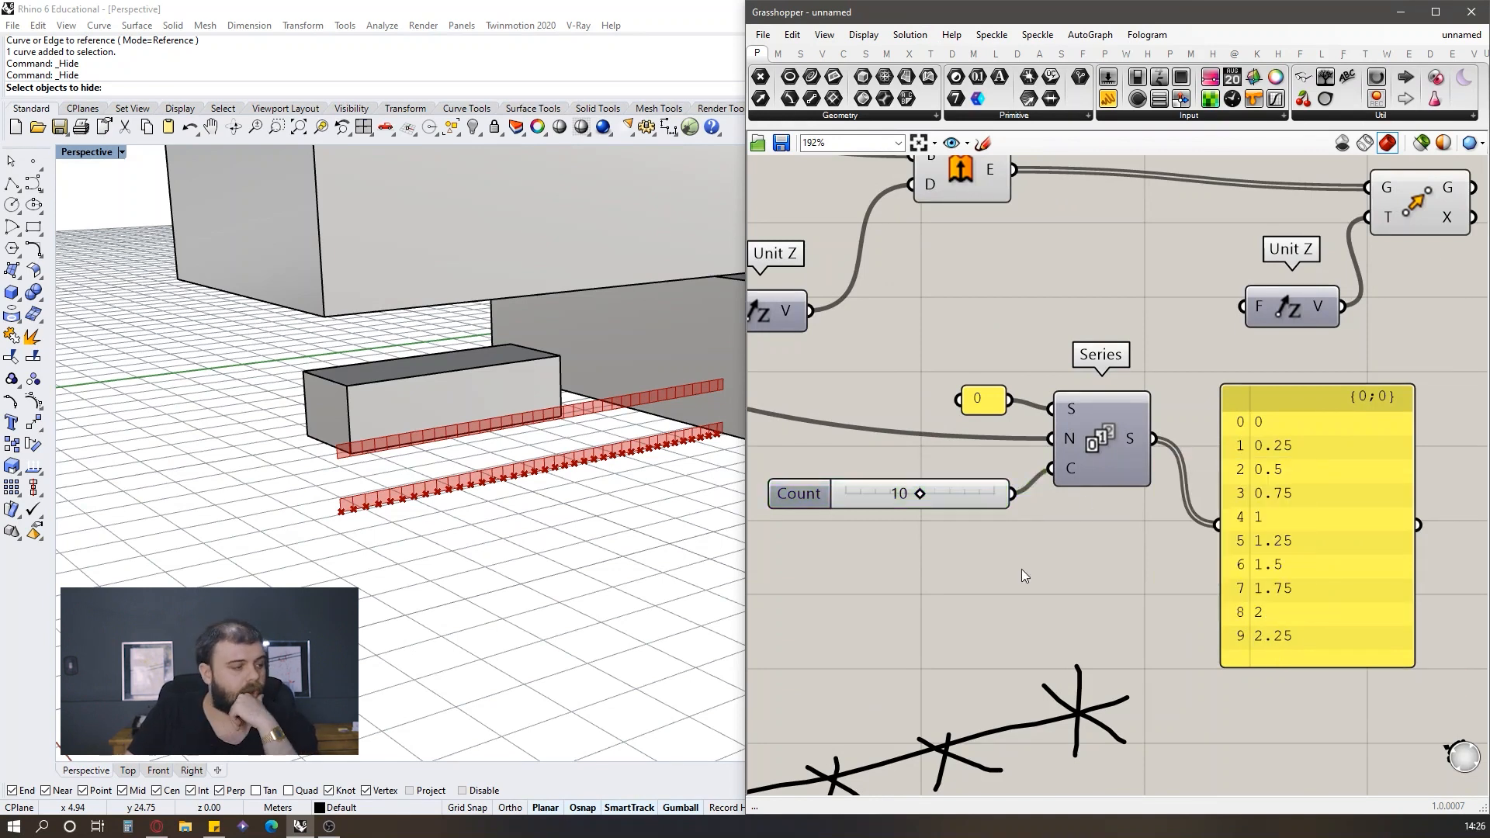
pyautogui.scroll(-2, 1022, 569)
pyautogui.scroll(2, 1127, 466)
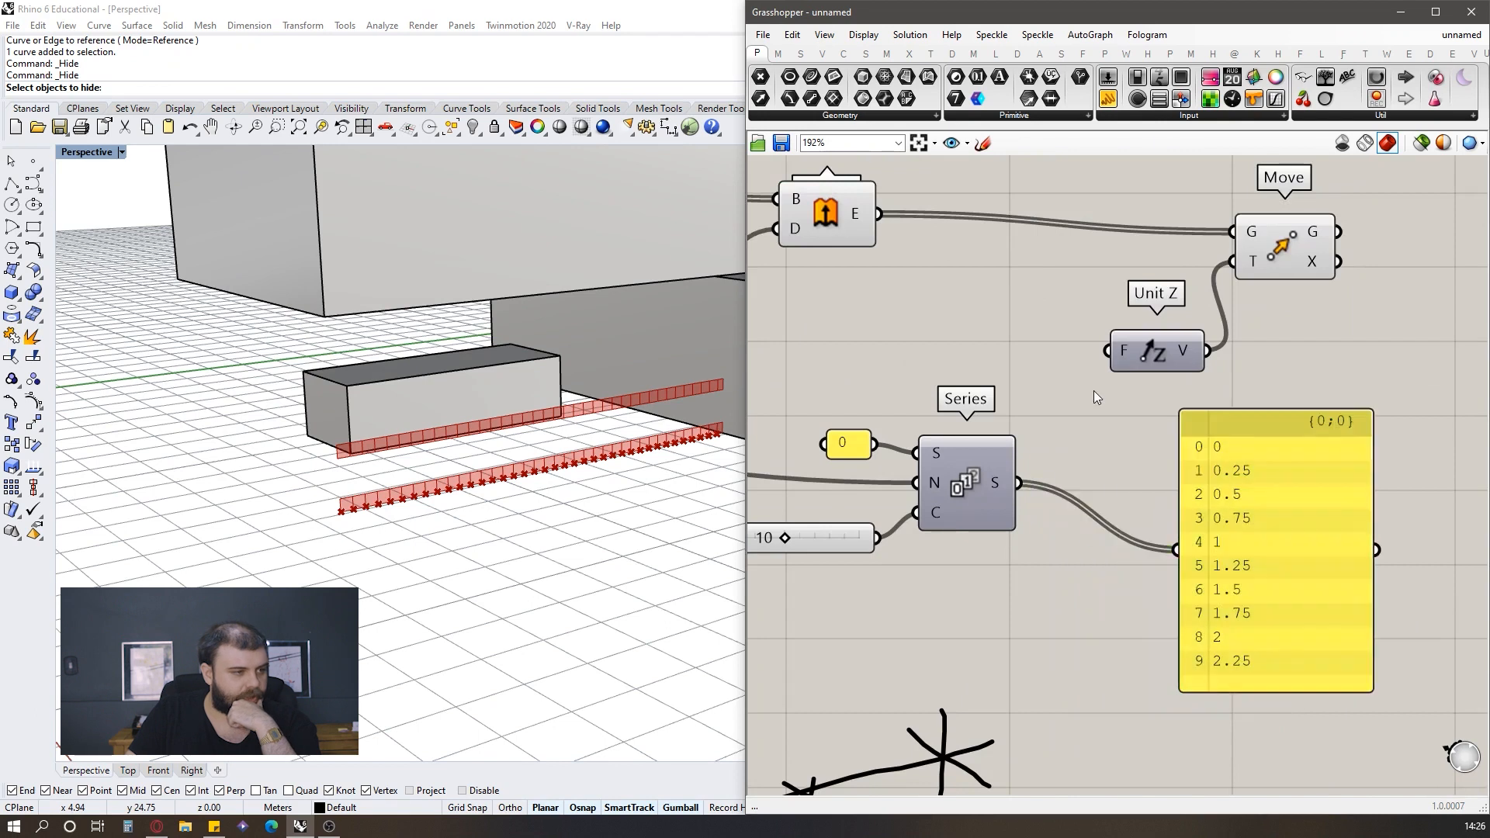
pyautogui.moveTo(1039, 462); pyautogui.dragTo(1107, 351)
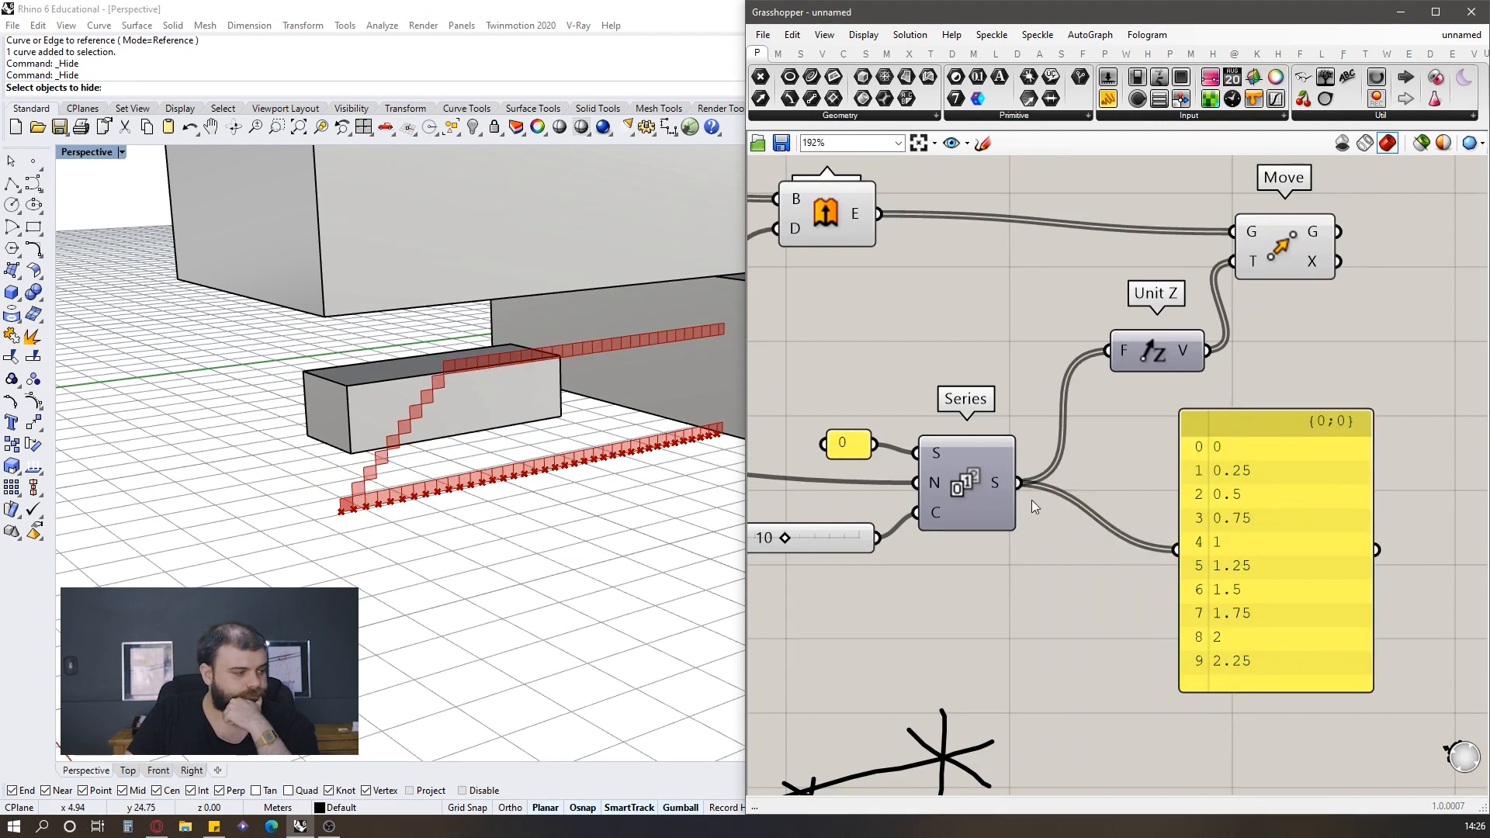
# Step: Graft the Move component's T input so every panel is copied at each series height
pyautogui.scroll(-2, 501, 433)
pyautogui.scroll(3, 501, 433)
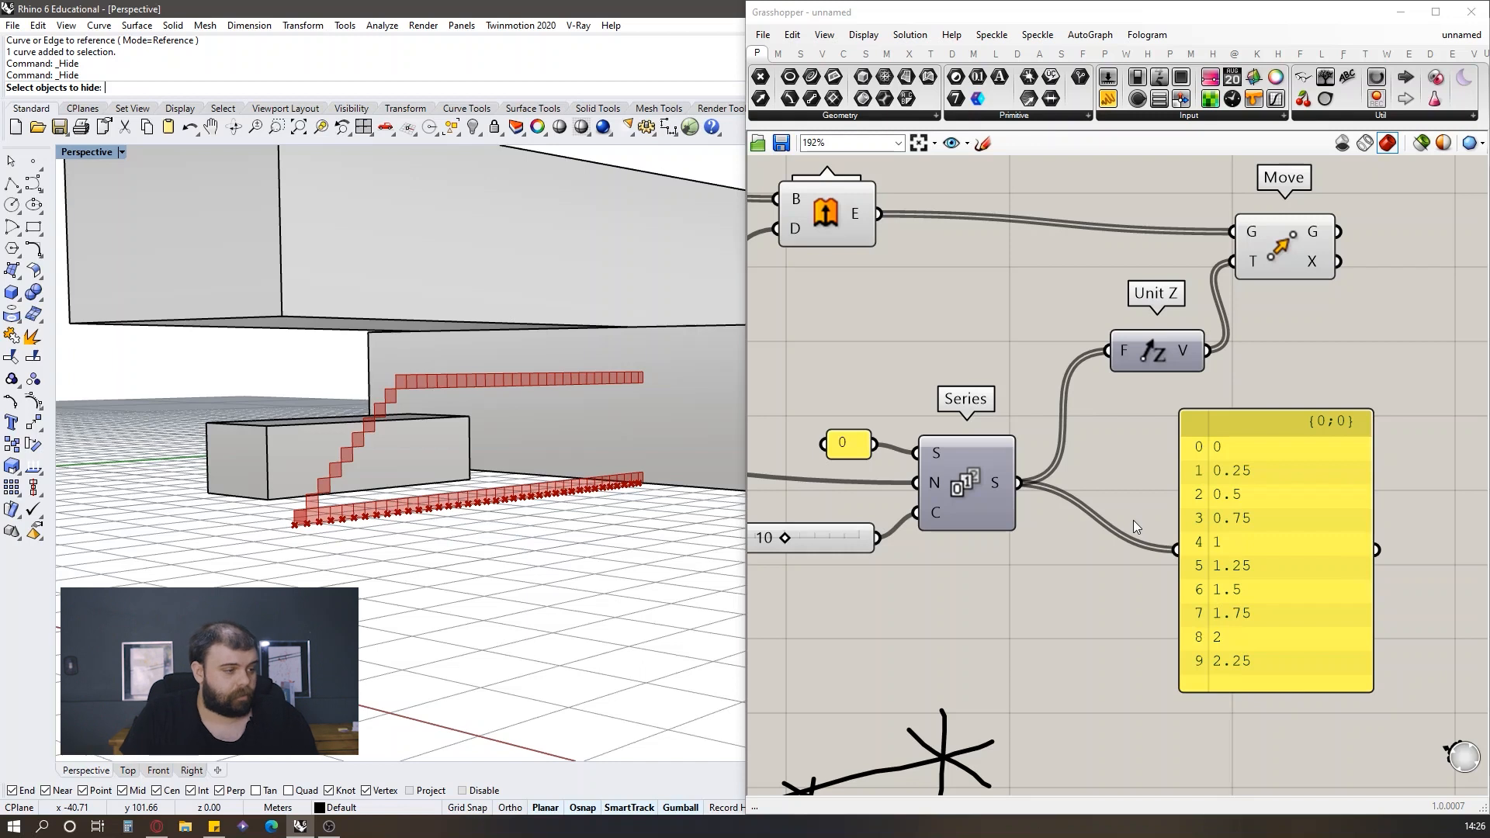
pyautogui.scroll(-3, 1133, 520)
pyautogui.scroll(3, 1108, 376)
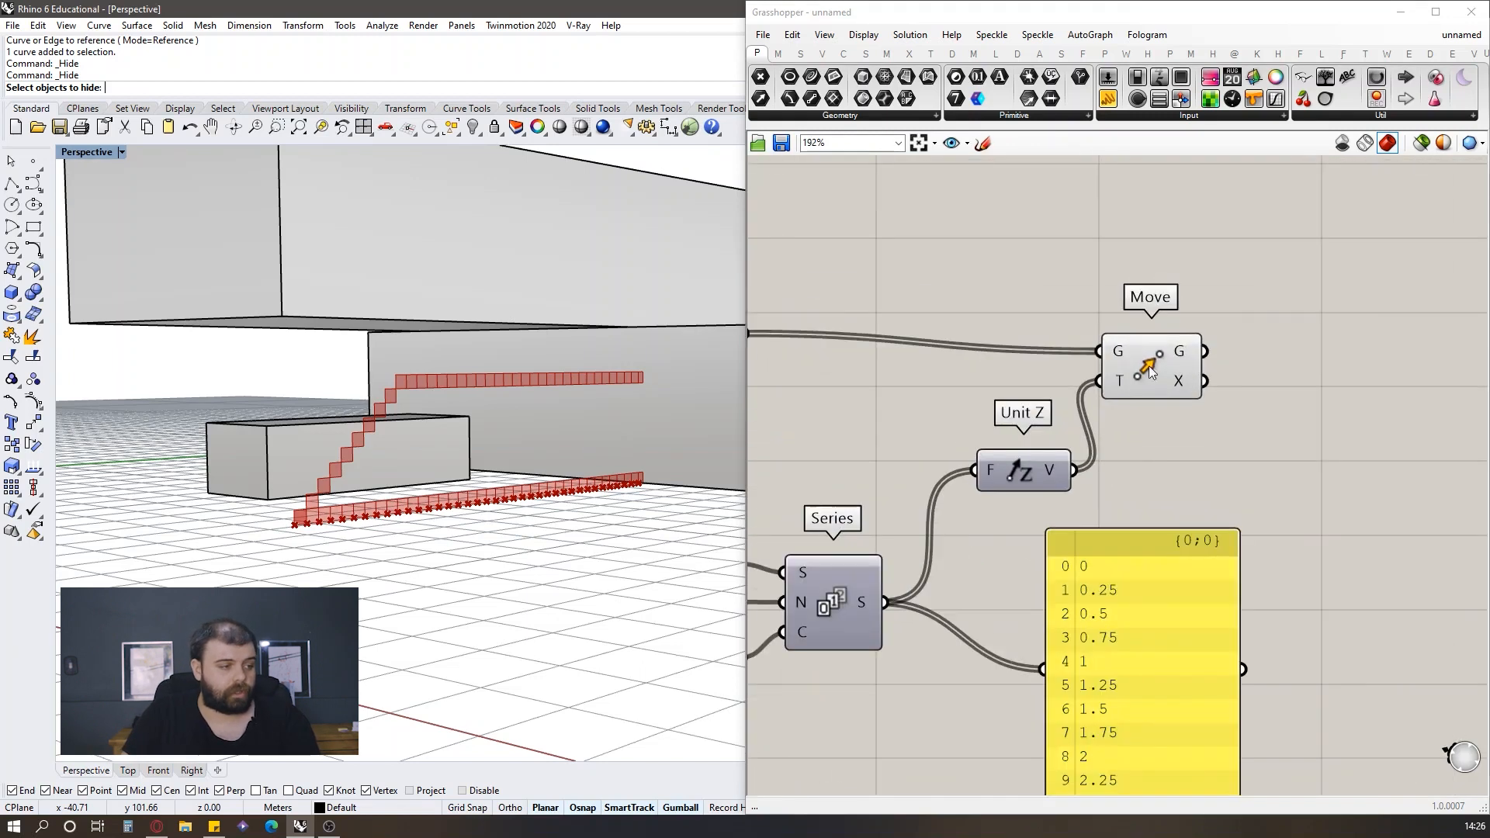
pyautogui.rightClick(1108, 377)
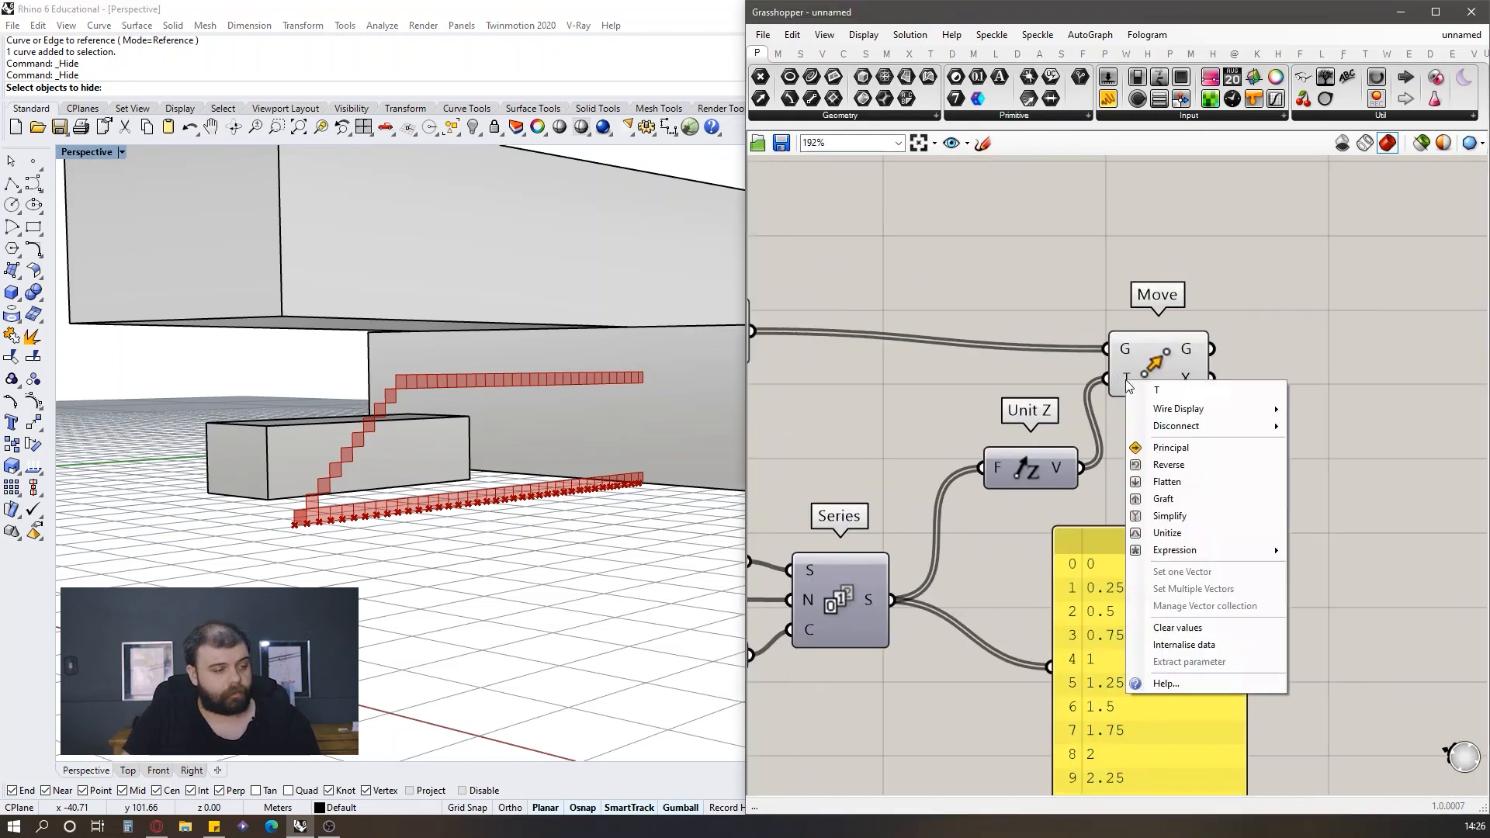
pyautogui.click(1168, 506)
# Step: Delete the Series values panel and turn off the preview of the components upstream of Move
pyautogui.moveTo(1143, 635); pyautogui.dragTo(1214, 613)
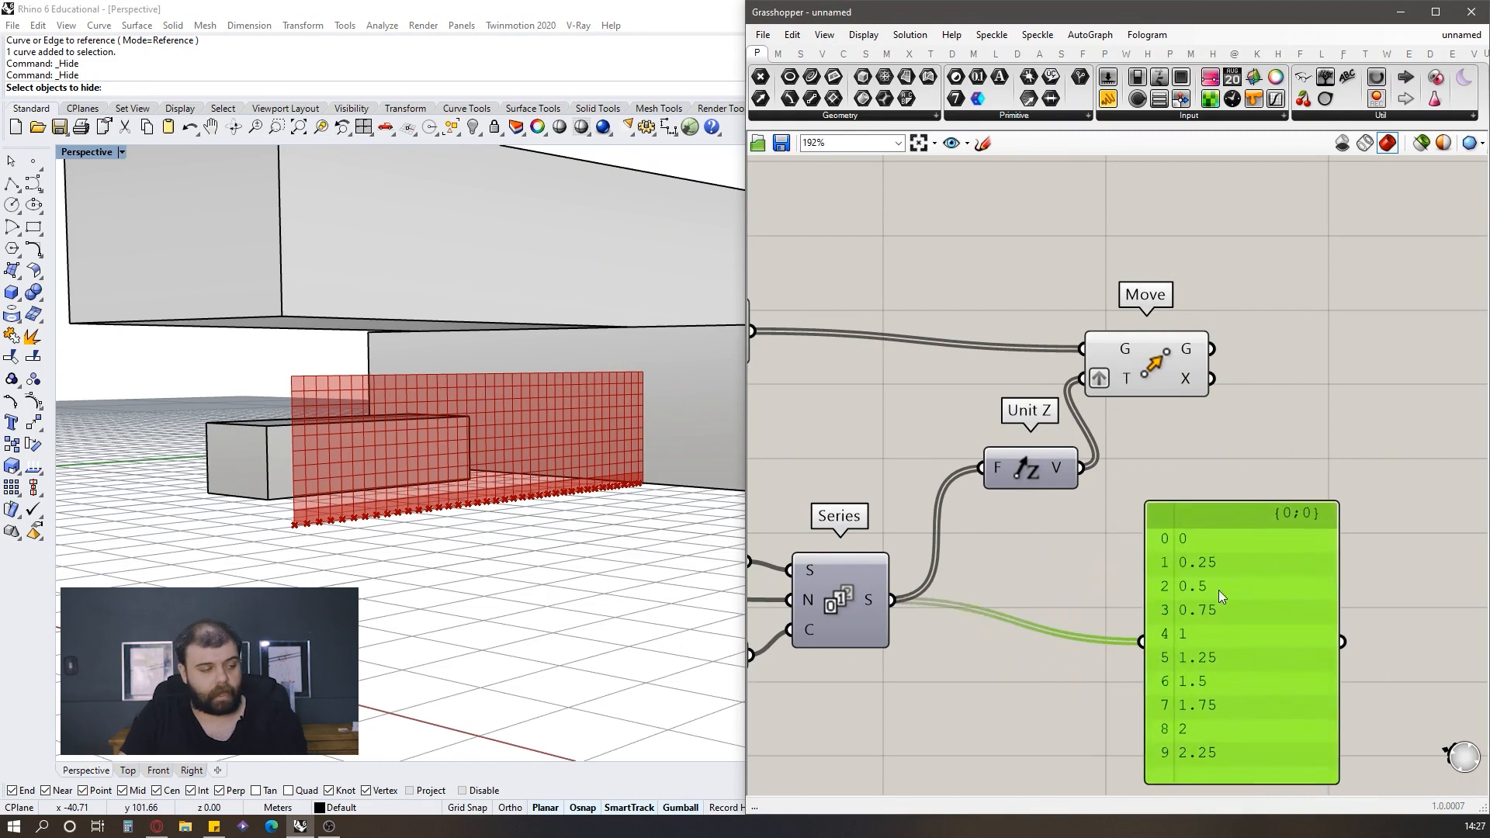
pyautogui.scroll(-5, 1406, 393)
pyautogui.moveTo(1195, 509); pyautogui.dragTo(840, 325)
pyautogui.scroll(-1, 872, 323)
pyautogui.middleClick(872, 322)
pyautogui.click(924, 273)
pyautogui.scroll(5, 1286, 396)
pyautogui.click(1123, 362)
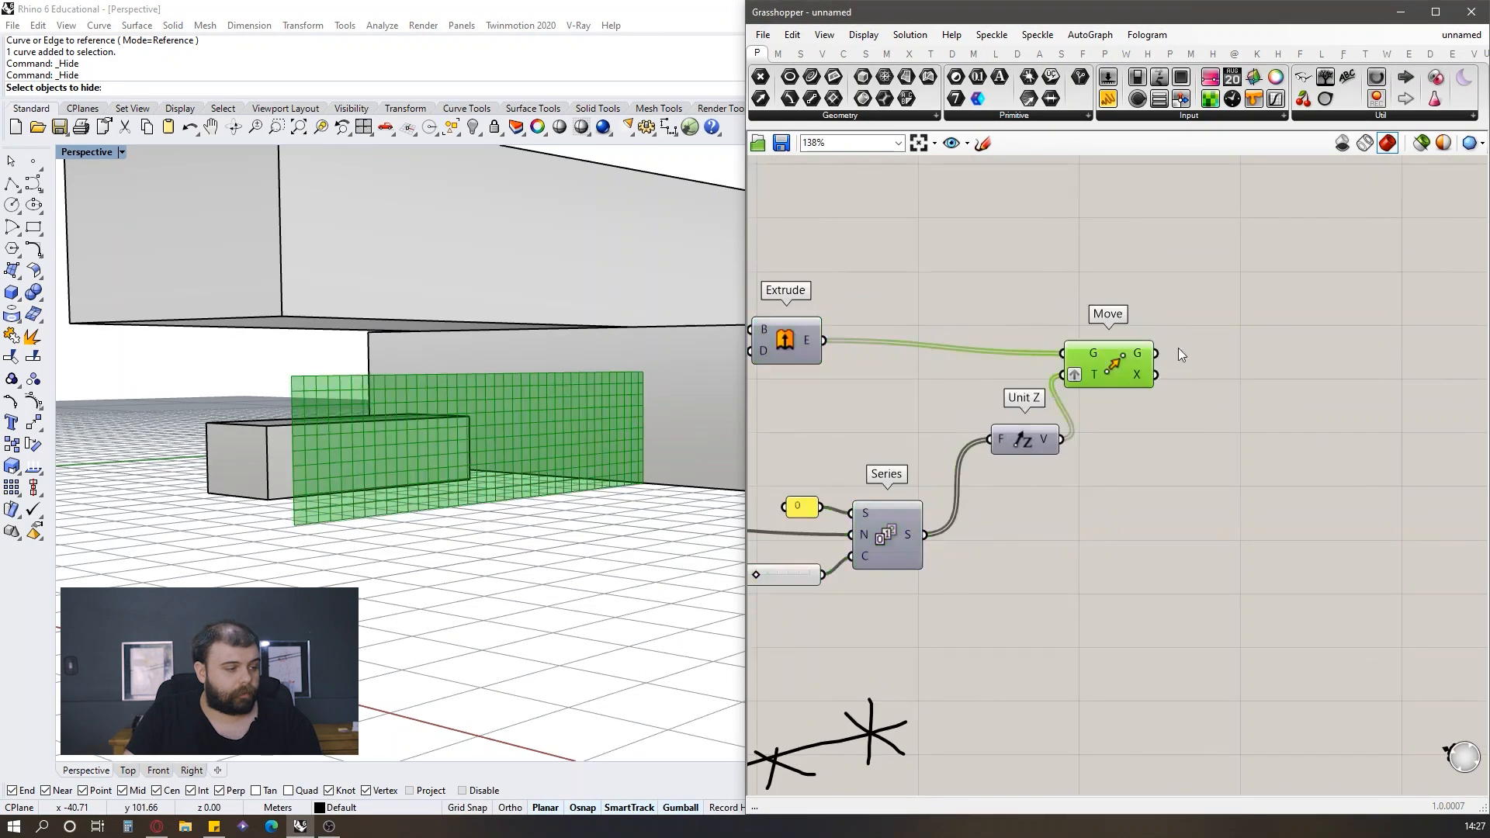
# Step: Add a new panel below Move, connect the Series output to it, and align it with the Series component
pyautogui.moveTo(1009, 426); pyautogui.dragTo(1127, 391, button='right')
pyautogui.scroll(1, 1127, 390)
pyautogui.click(1108, 99)
pyautogui.click(1288, 458)
pyautogui.moveTo(1028, 519); pyautogui.dragTo(1185, 458)
pyautogui.moveTo(1237, 452); pyautogui.dragTo(1242, 512)
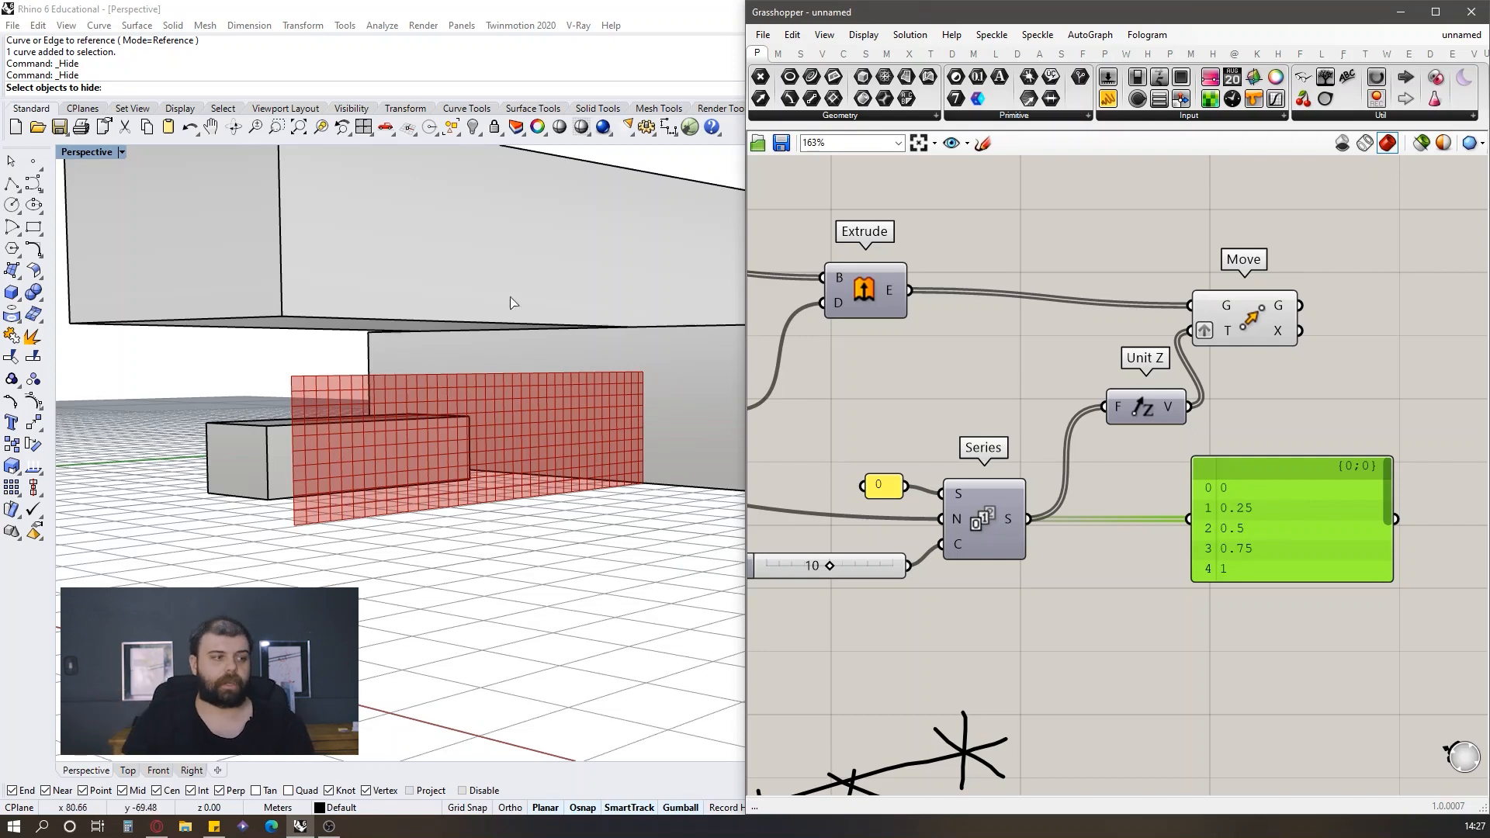
# Step: Delete the panel connected to the Series output below Move
pyautogui.click(1416, 246)
pyautogui.scroll(-3, 1084, 458)
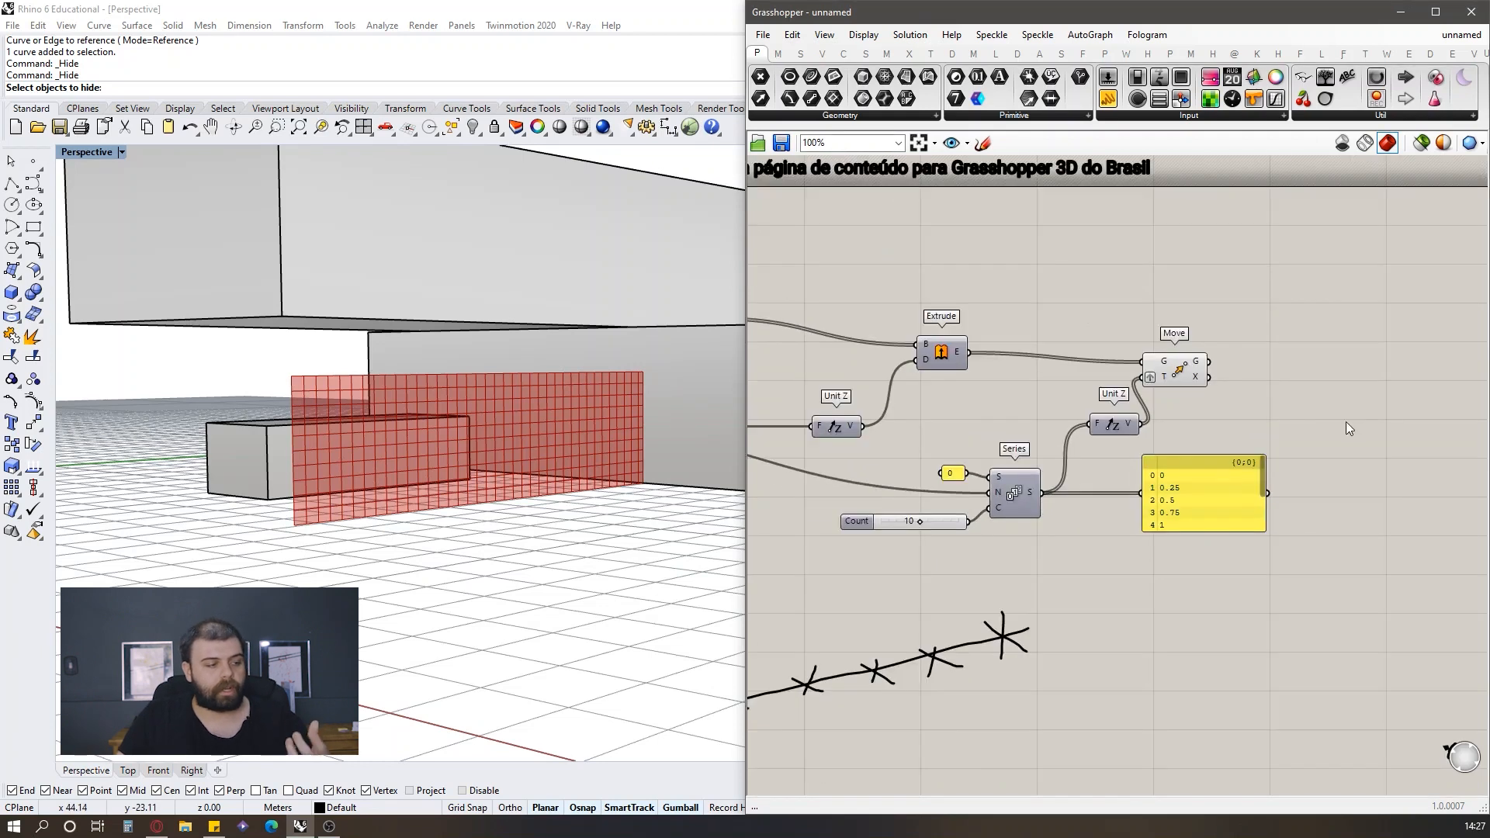
pyautogui.scroll(4, 1348, 421)
pyautogui.click(1105, 512)
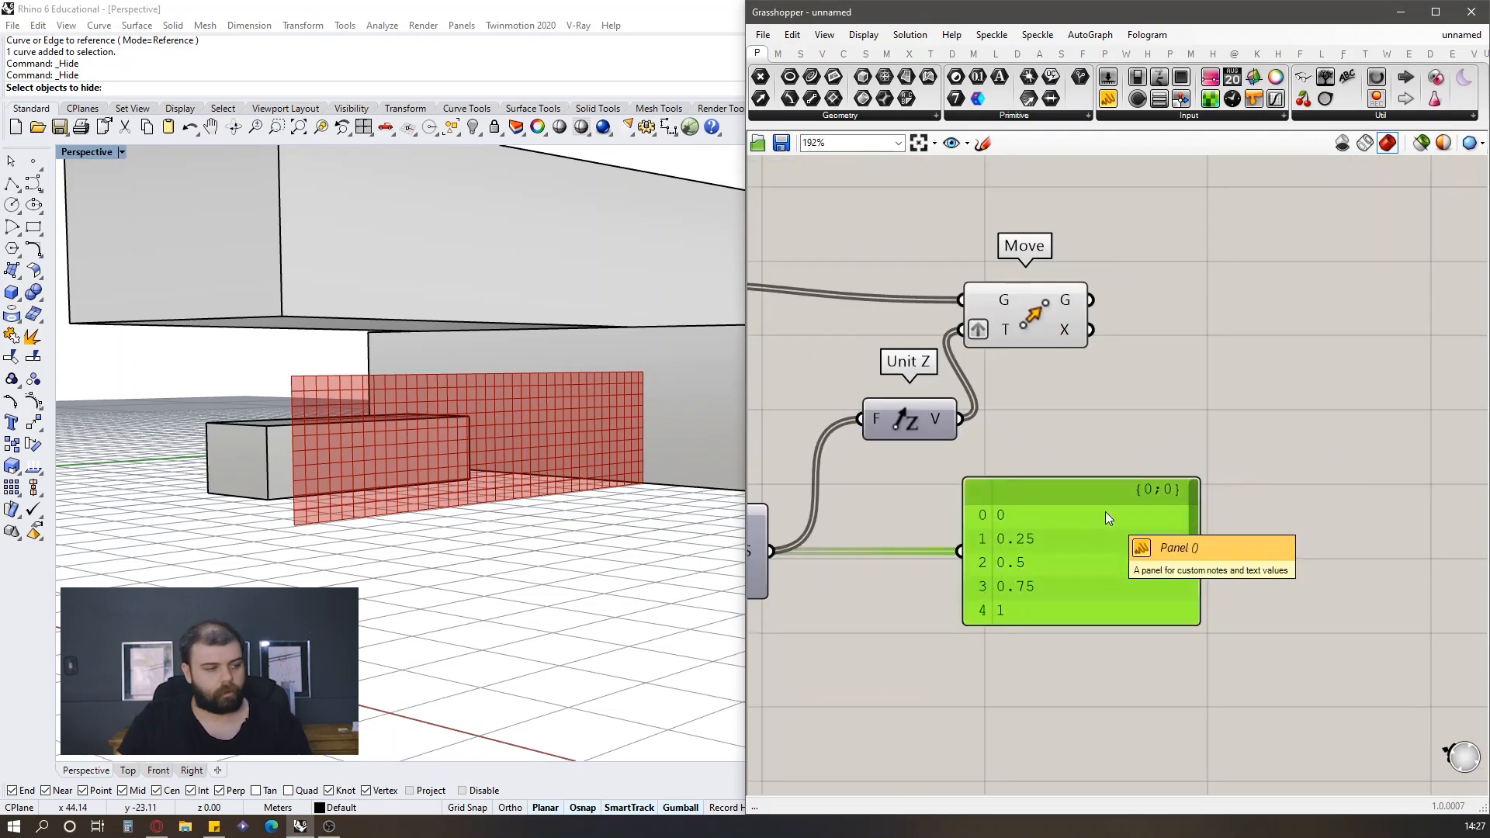
pyautogui.scroll(-3, 1195, 493)
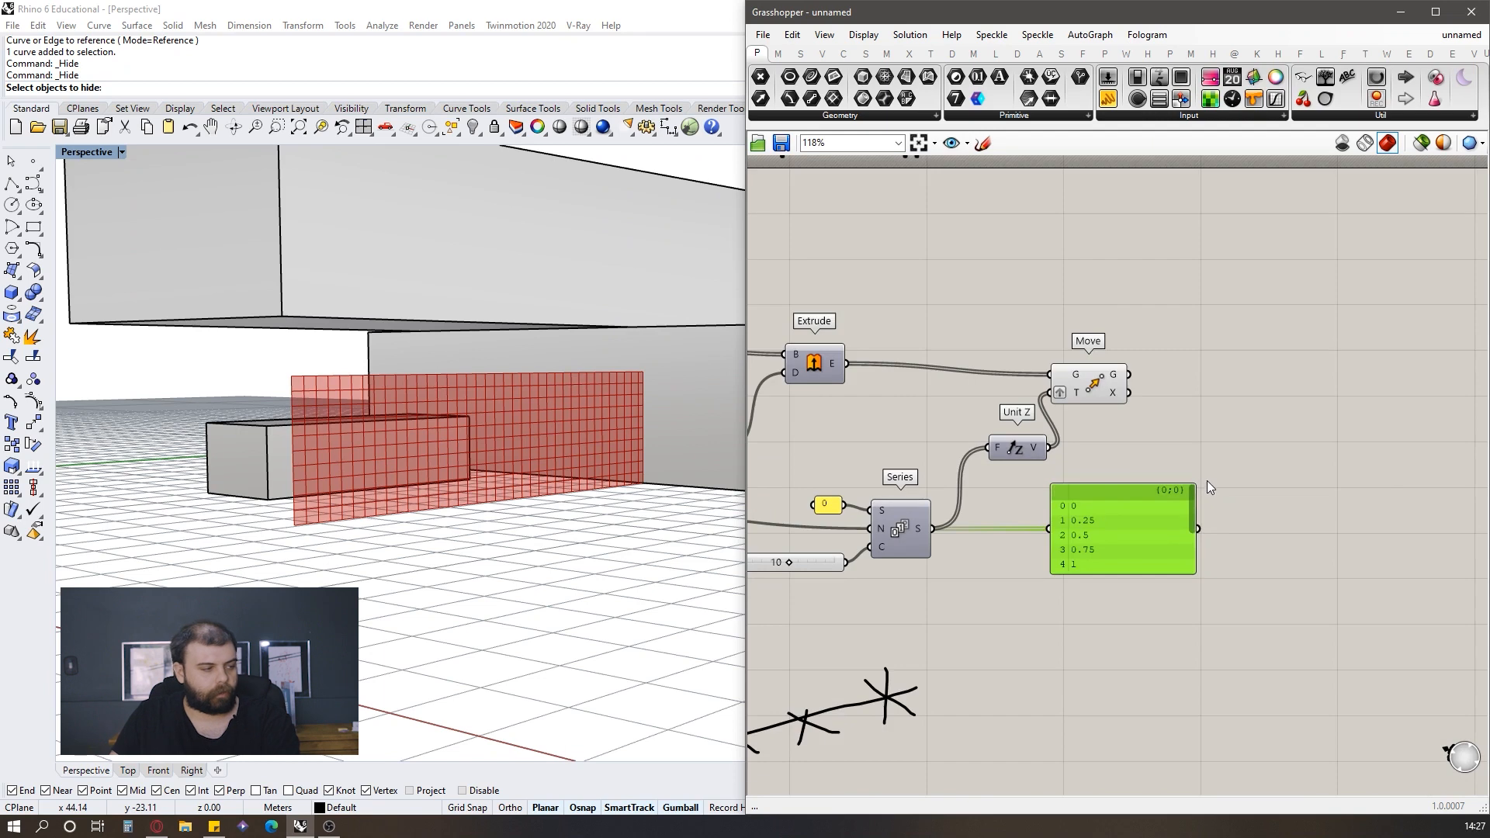
pyautogui.press('Delete')
# Step: Set the Count slider feeding the Series component to 14 so more panel rows are stacked
pyautogui.moveTo(472, 393); pyautogui.dragTo(444, 423, button='right')
pyautogui.scroll(-2, 1218, 429)
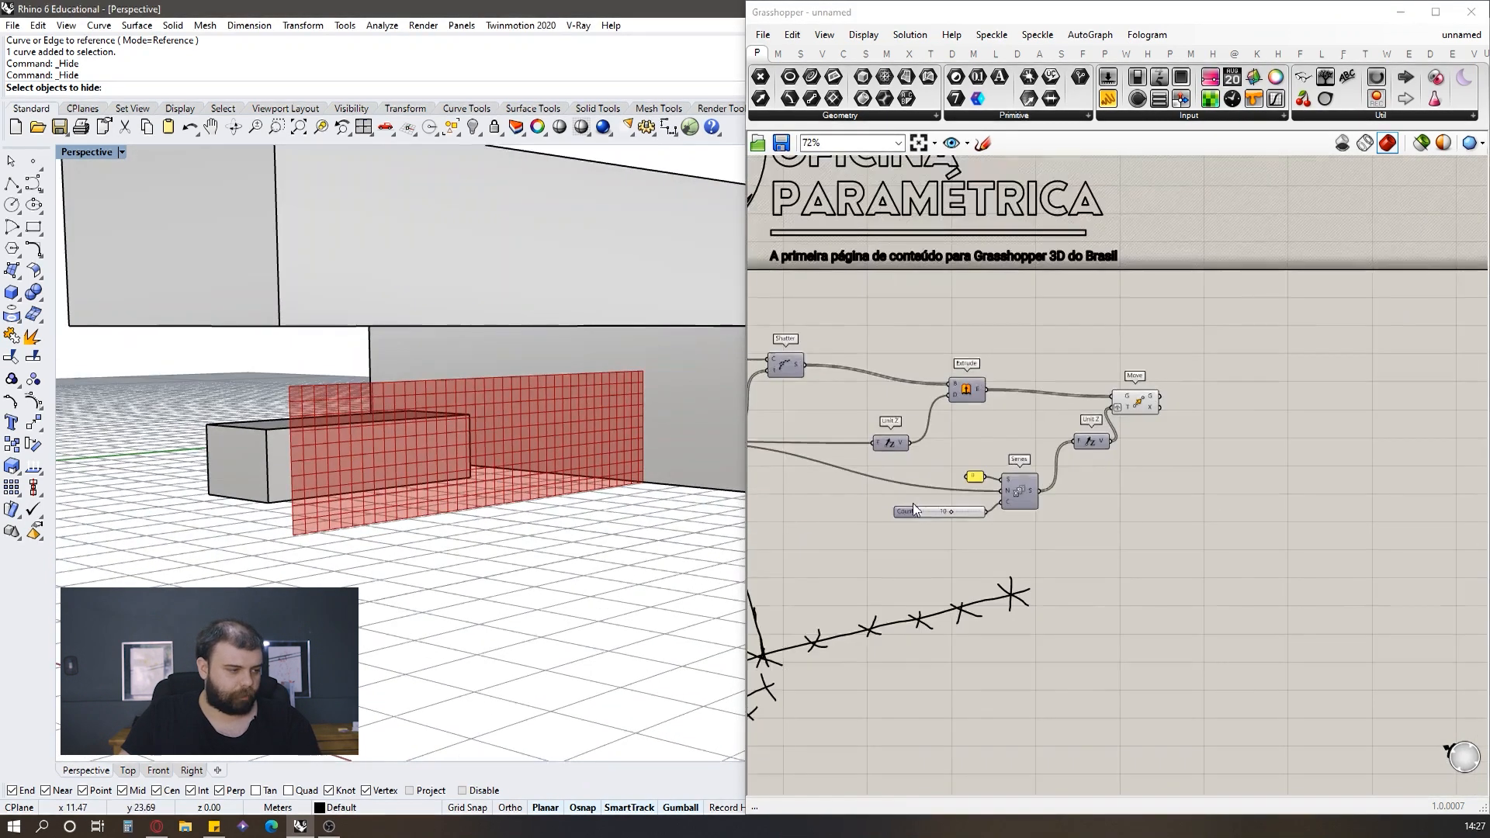
pyautogui.scroll(4, 914, 504)
pyautogui.moveTo(993, 520); pyautogui.dragTo(1023, 519)
# Step: Examine how the panel grid fits beneath the overhang, including its upper edge and the corner beside the adjoining volume
pyautogui.scroll(5, 539, 430)
pyautogui.moveTo(542, 431); pyautogui.dragTo(371, 295, button='right')
pyautogui.scroll(-5, 399, 405)
pyautogui.moveTo(399, 405); pyautogui.dragTo(496, 362, button='right')
pyautogui.scroll(5, 412, 365)
pyautogui.scroll(-5, 371, 347)
pyautogui.scroll(-3, 984, 400)
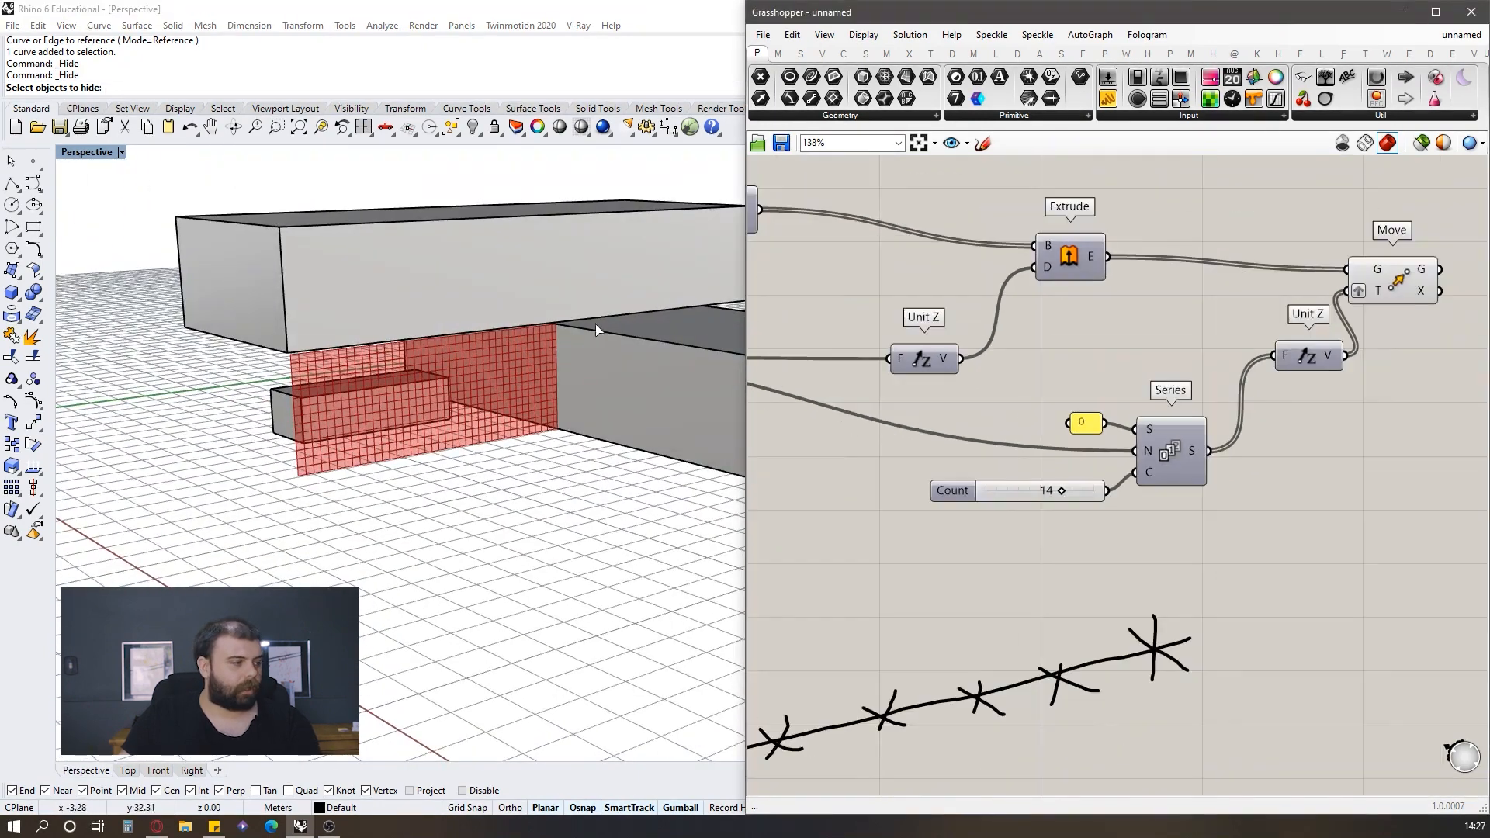
pyautogui.moveTo(379, 371)
pyautogui.mouseDown(button='right')
pyautogui.moveTo(376, 326)
pyautogui.moveTo(398, 351)
pyautogui.mouseUp(button='right')
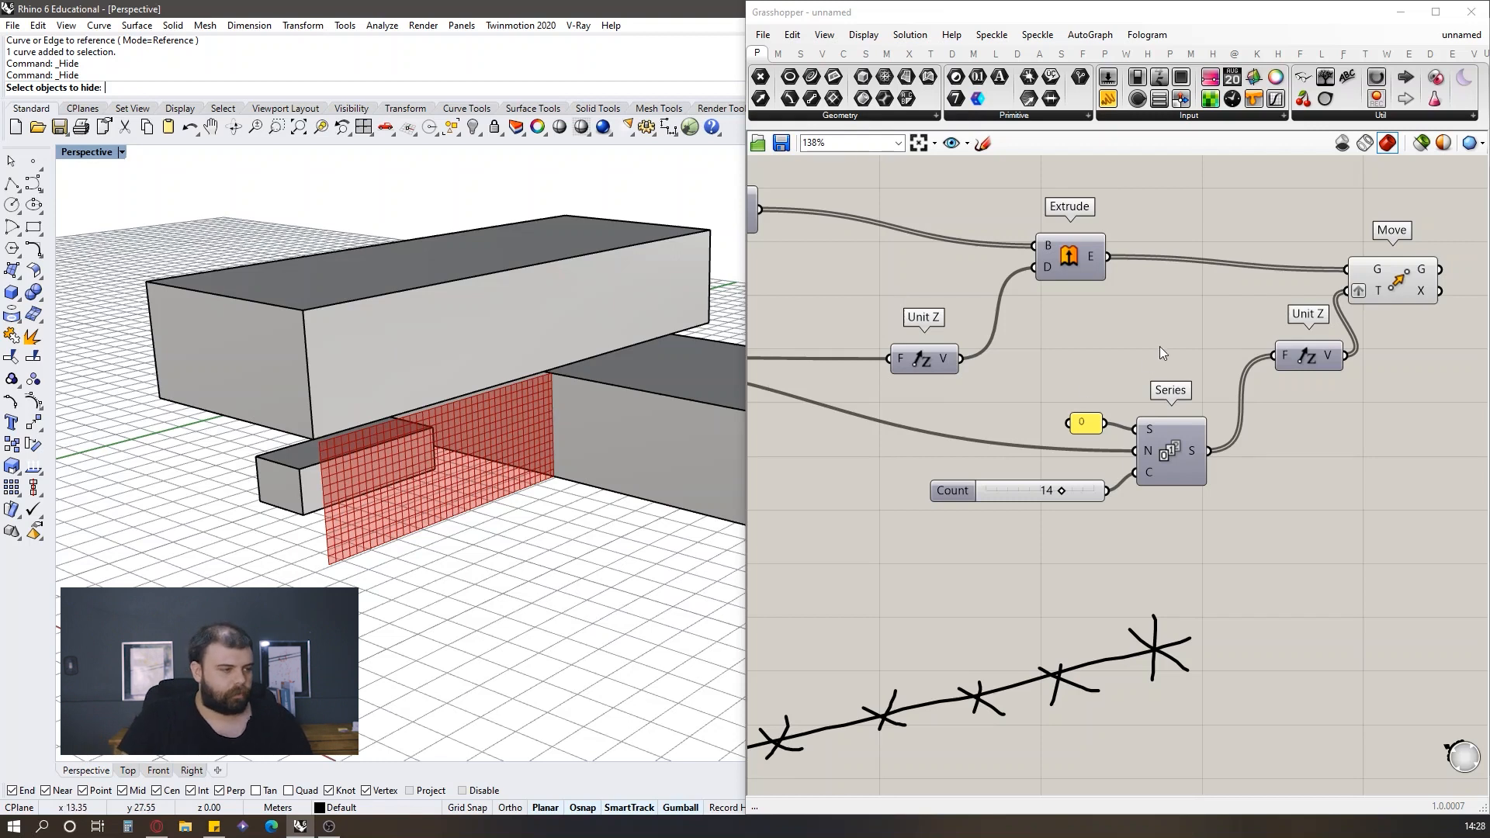
pyautogui.scroll(-3, 1147, 357)
pyautogui.scroll(3, 877, 355)
pyautogui.scroll(10, 525, 393)
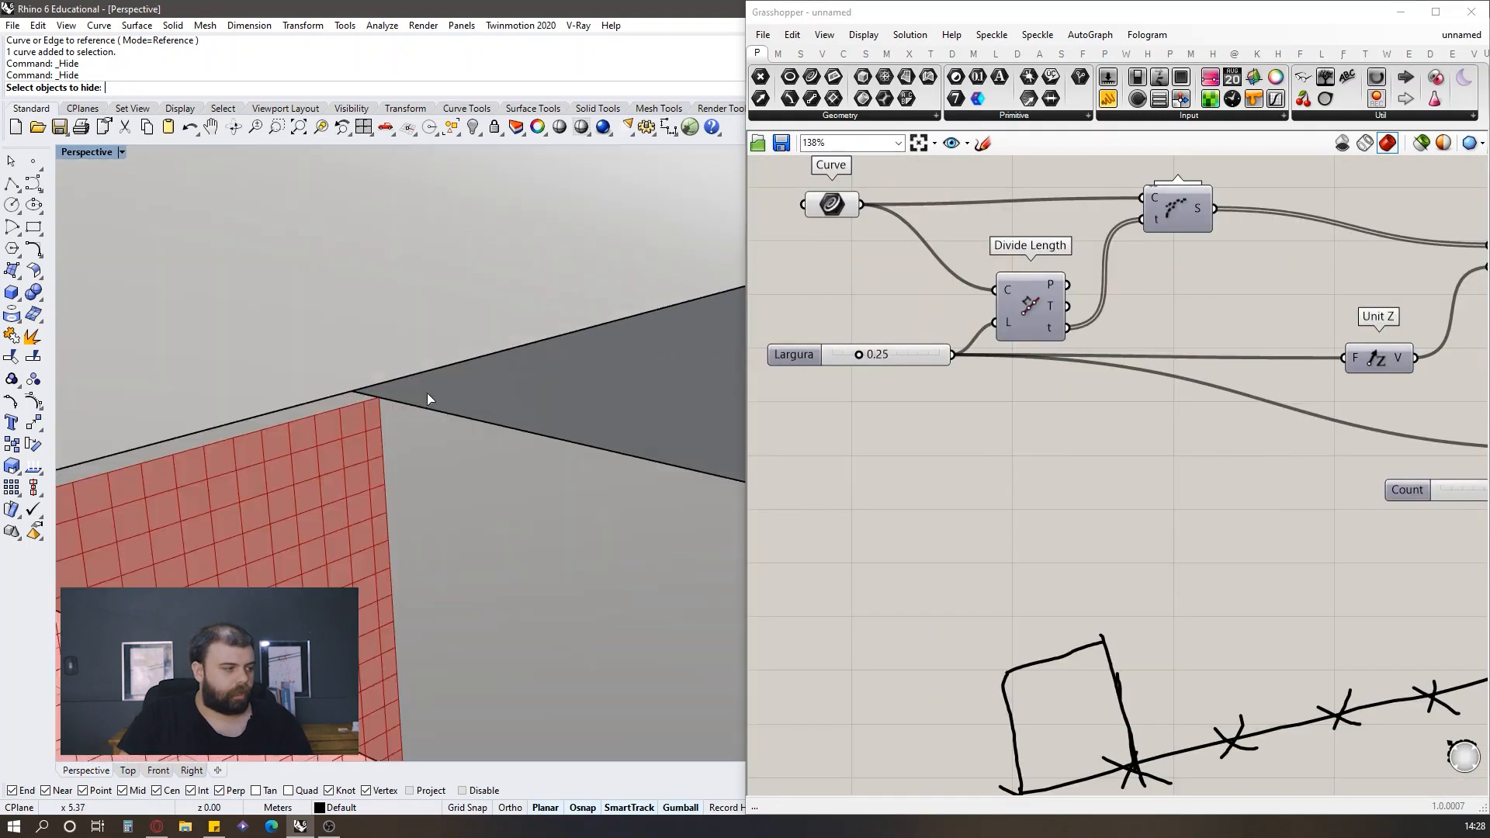
pyautogui.scroll(5, 258, 386)
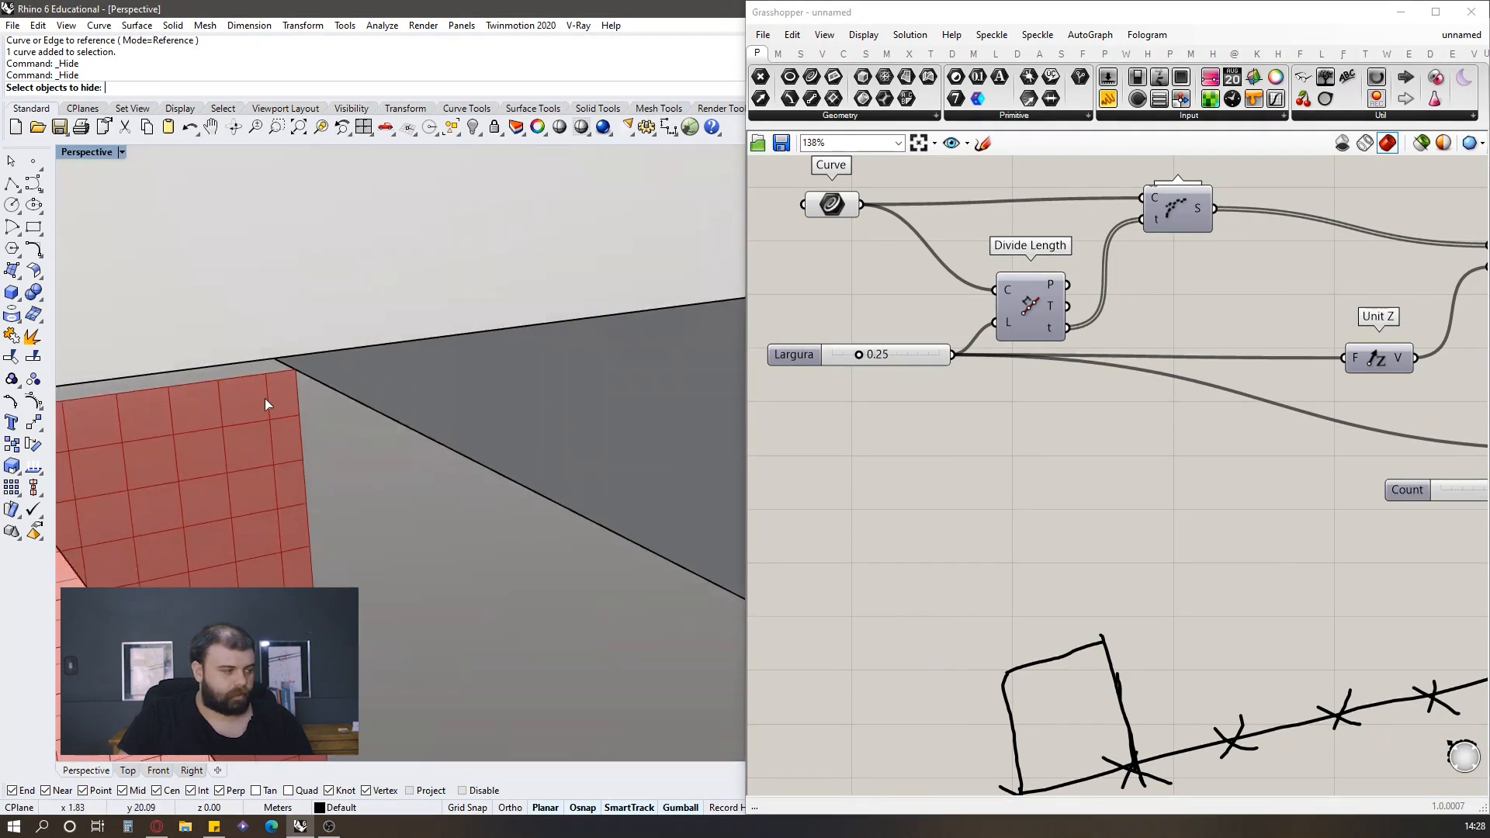
pyautogui.scroll(-8, 621, 334)
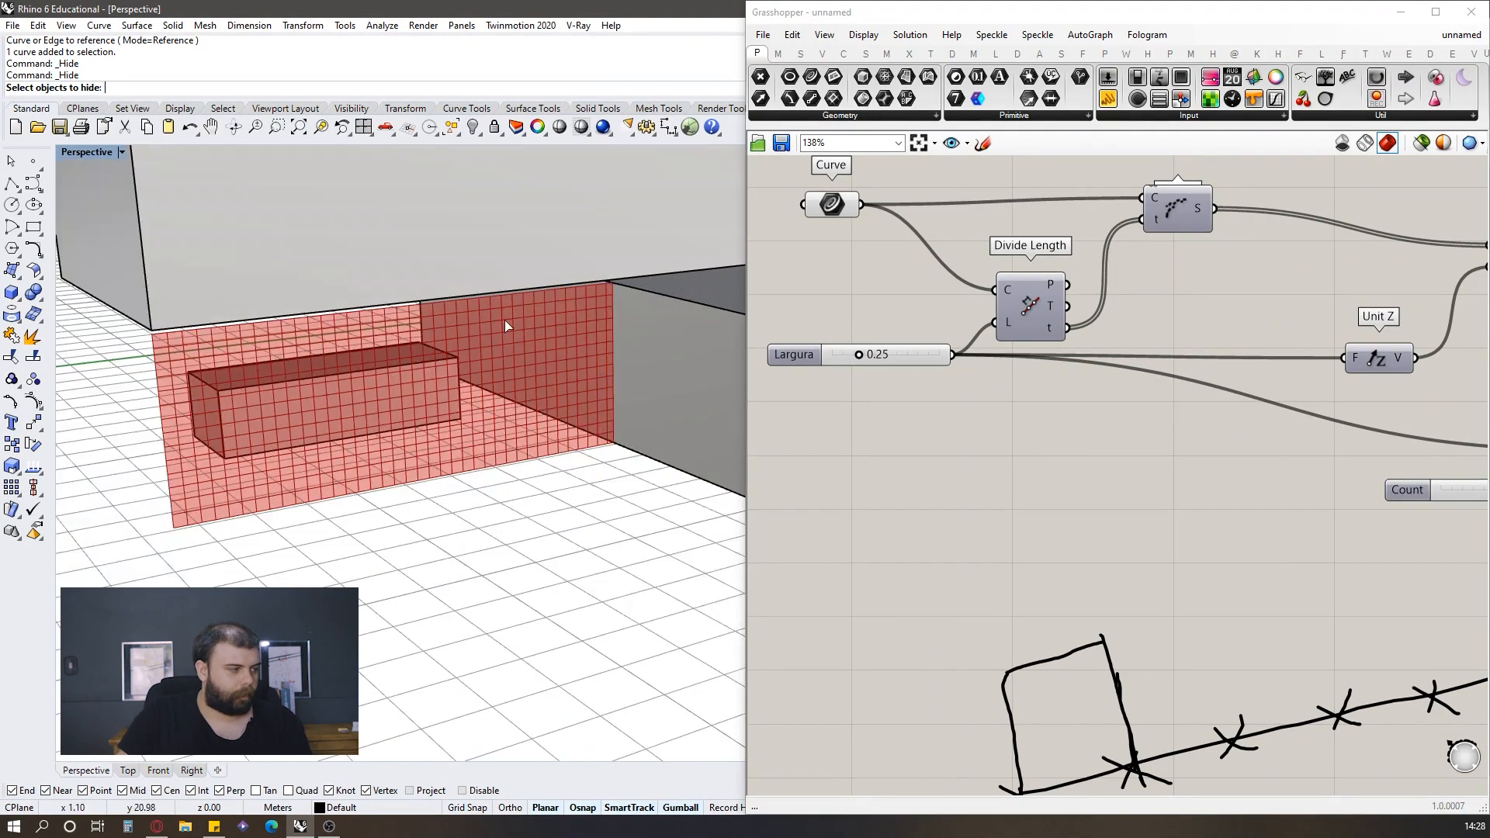
pyautogui.scroll(3, 512, 316)
pyautogui.scroll(-2, 506, 308)
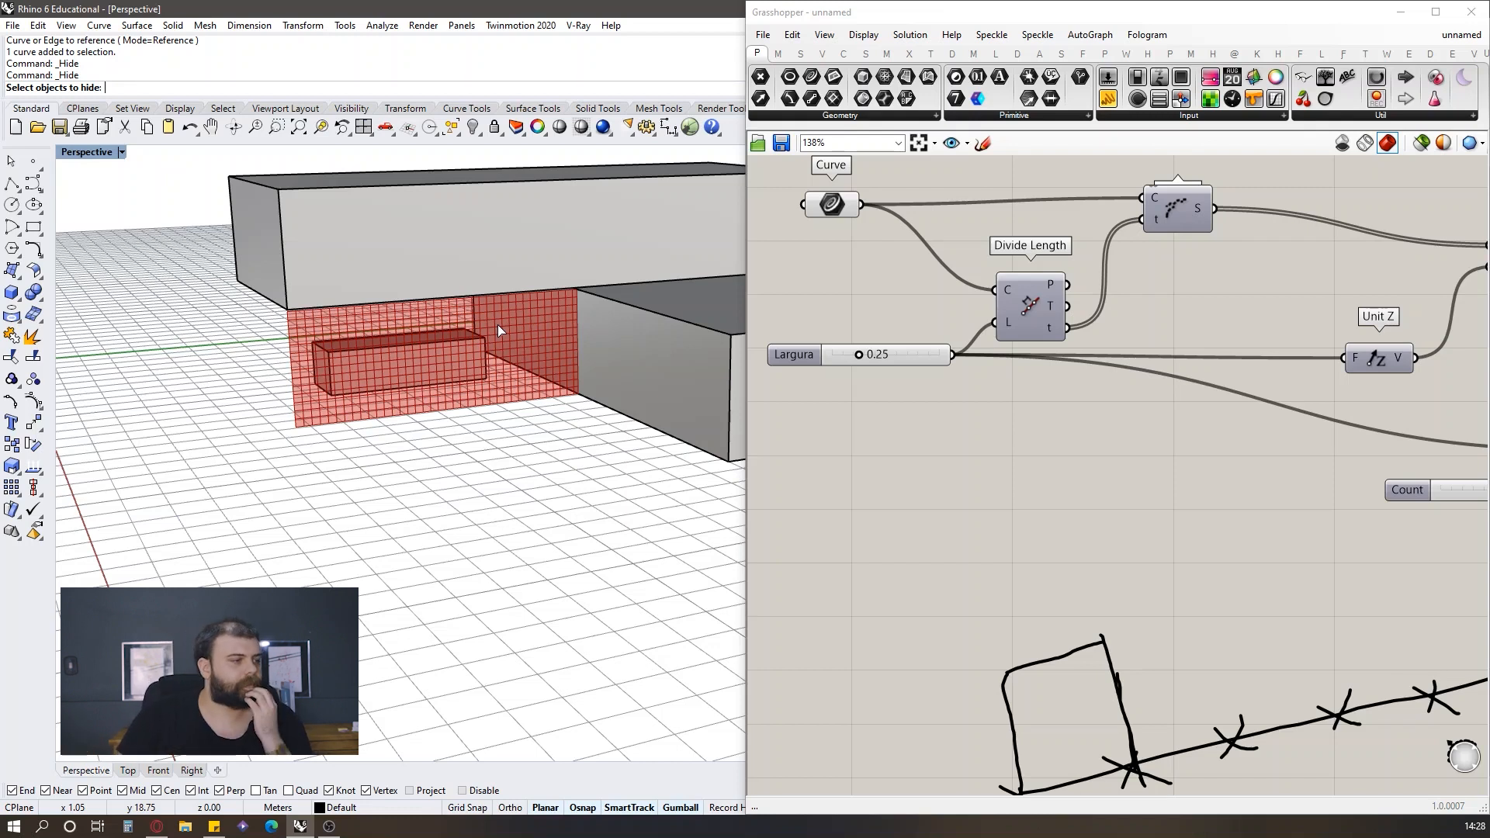
pyautogui.scroll(-5, 436, 419)
pyautogui.scroll(-1, 436, 419)
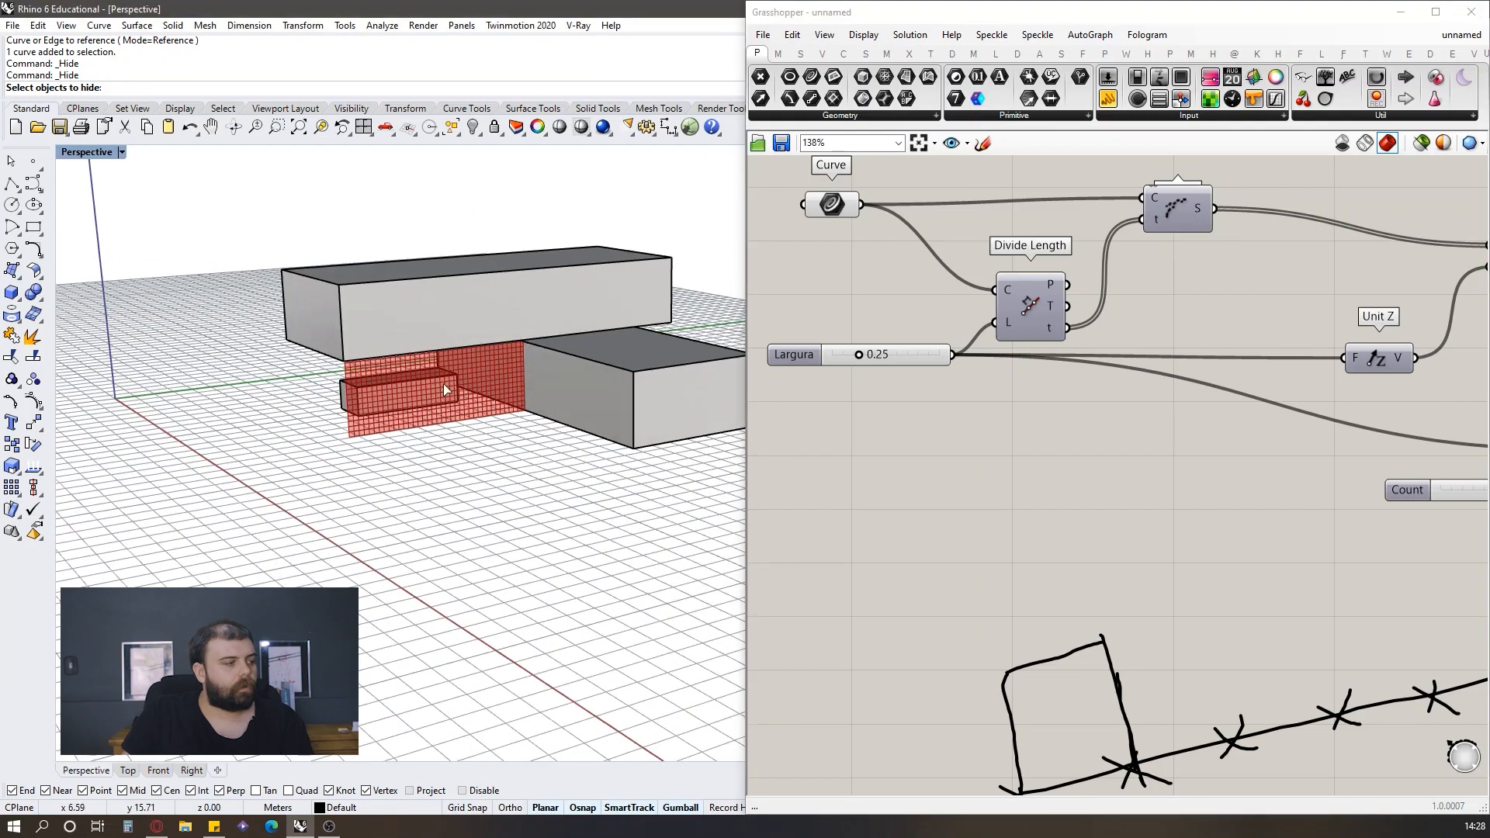
pyautogui.scroll(-4, 808, 371)
pyautogui.scroll(2, 1246, 347)
# Step: Highlight the Move component's panels in the viewport to inspect the grid
pyautogui.click(1165, 323)
pyautogui.scroll(5, 510, 382)
pyautogui.moveTo(480, 352); pyautogui.dragTo(453, 351, button='right')
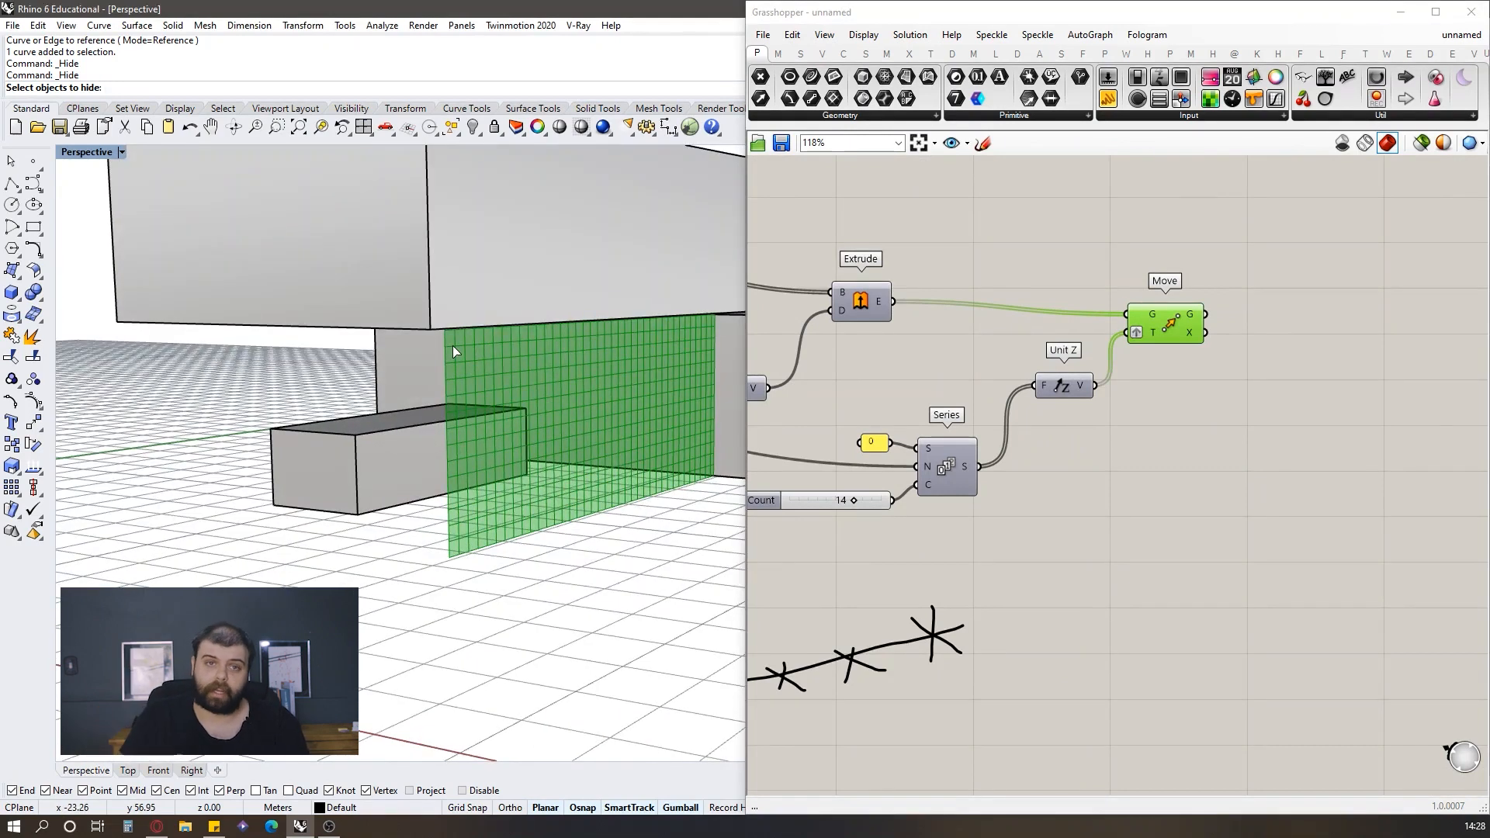
pyautogui.scroll(-3, 1213, 473)
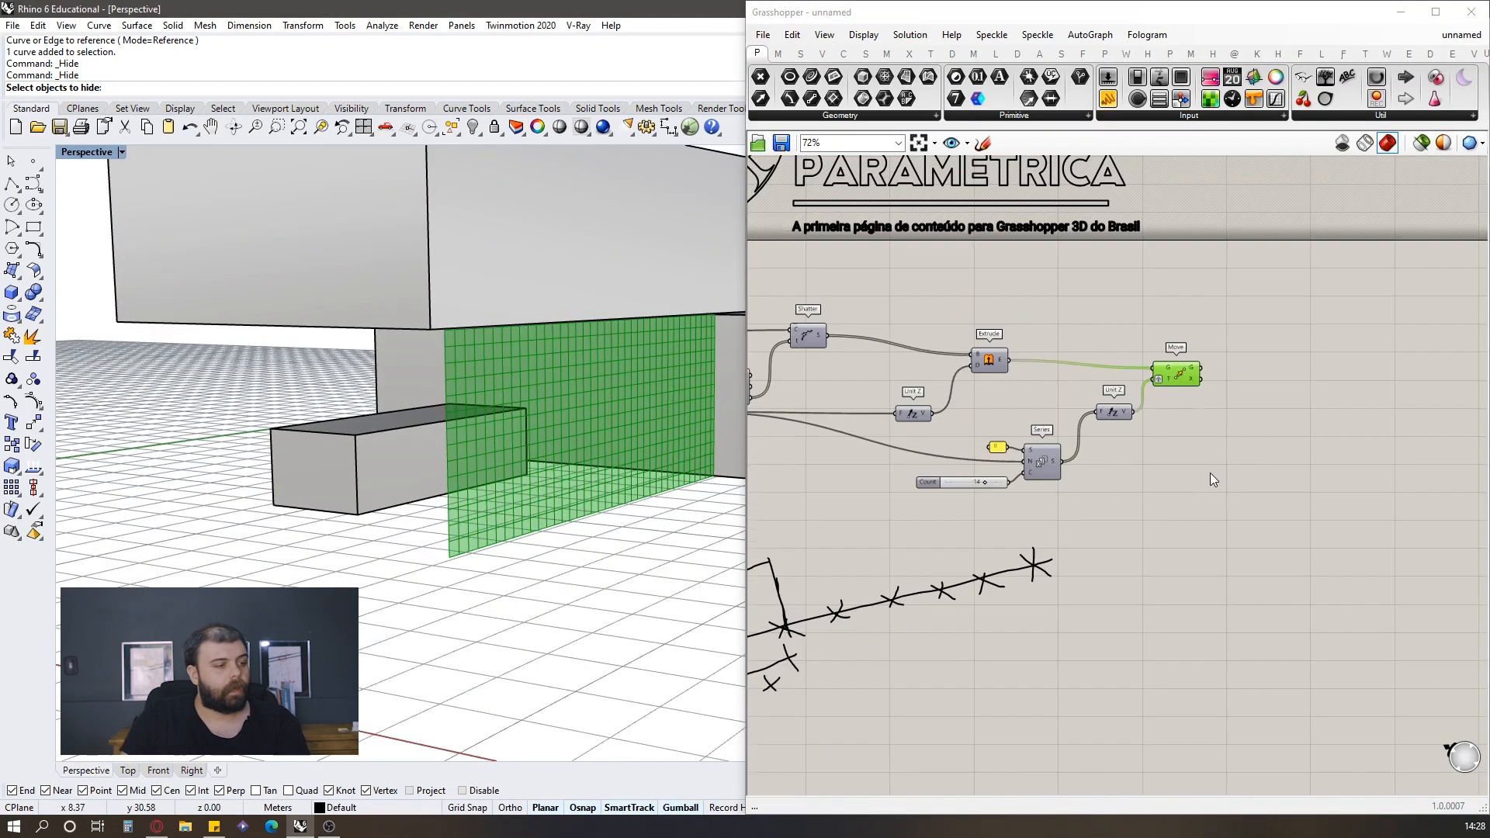
pyautogui.click(1234, 360)
# Step: Add two more stacked squares above the sketched square on the canvas to illustrate the vertical copies
pyautogui.scroll(-3, 901, 548)
pyautogui.scroll(4, 900, 548)
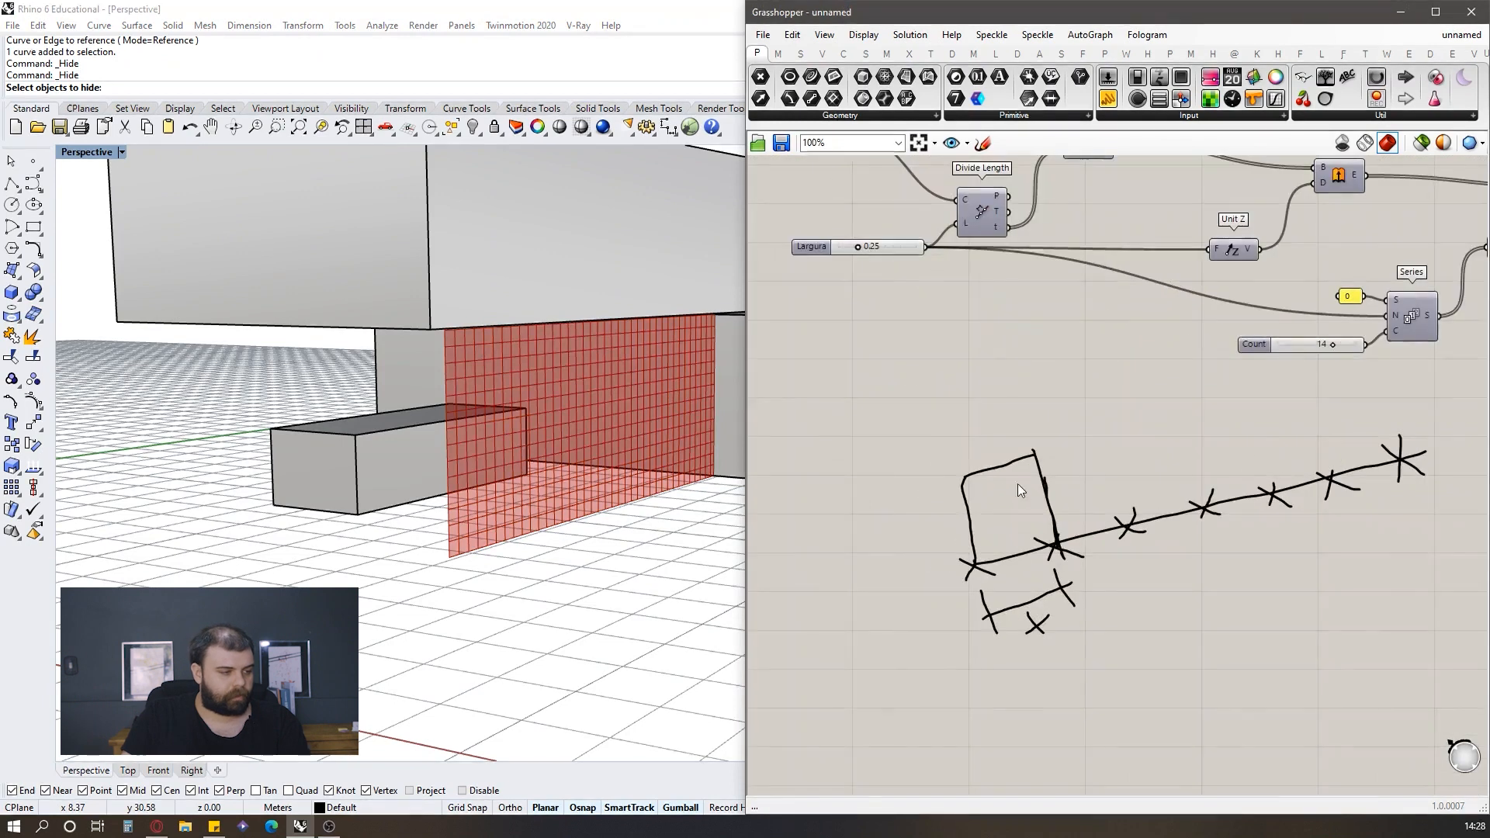
pyautogui.click(983, 142)
pyautogui.moveTo(965, 475)
pyautogui.mouseDown()
pyautogui.moveTo(953, 397)
pyautogui.moveTo(997, 368)
pyautogui.moveTo(1039, 458)
pyautogui.mouseUp()
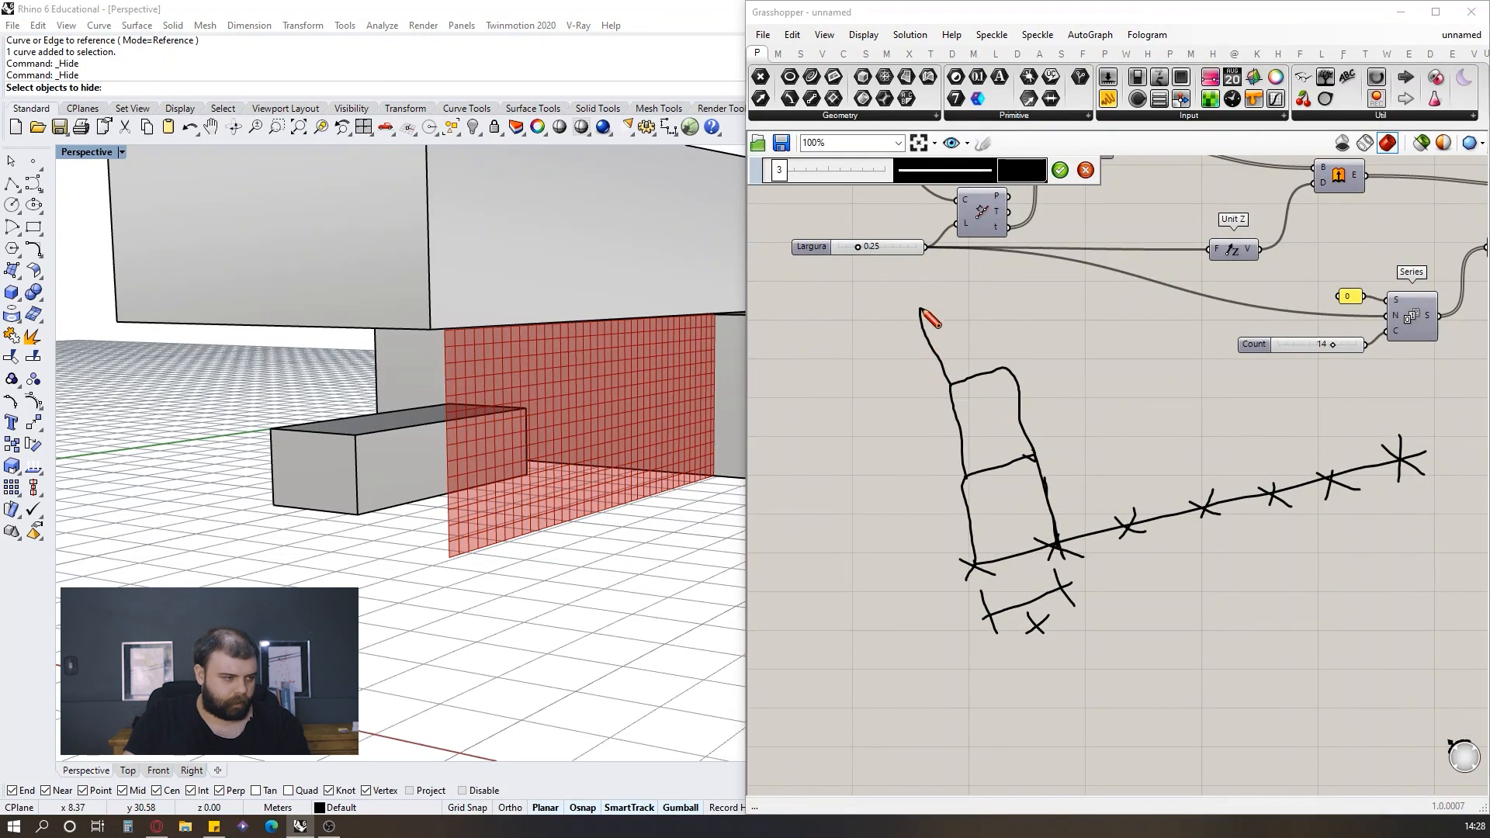
pyautogui.scroll(3, 1032, 482)
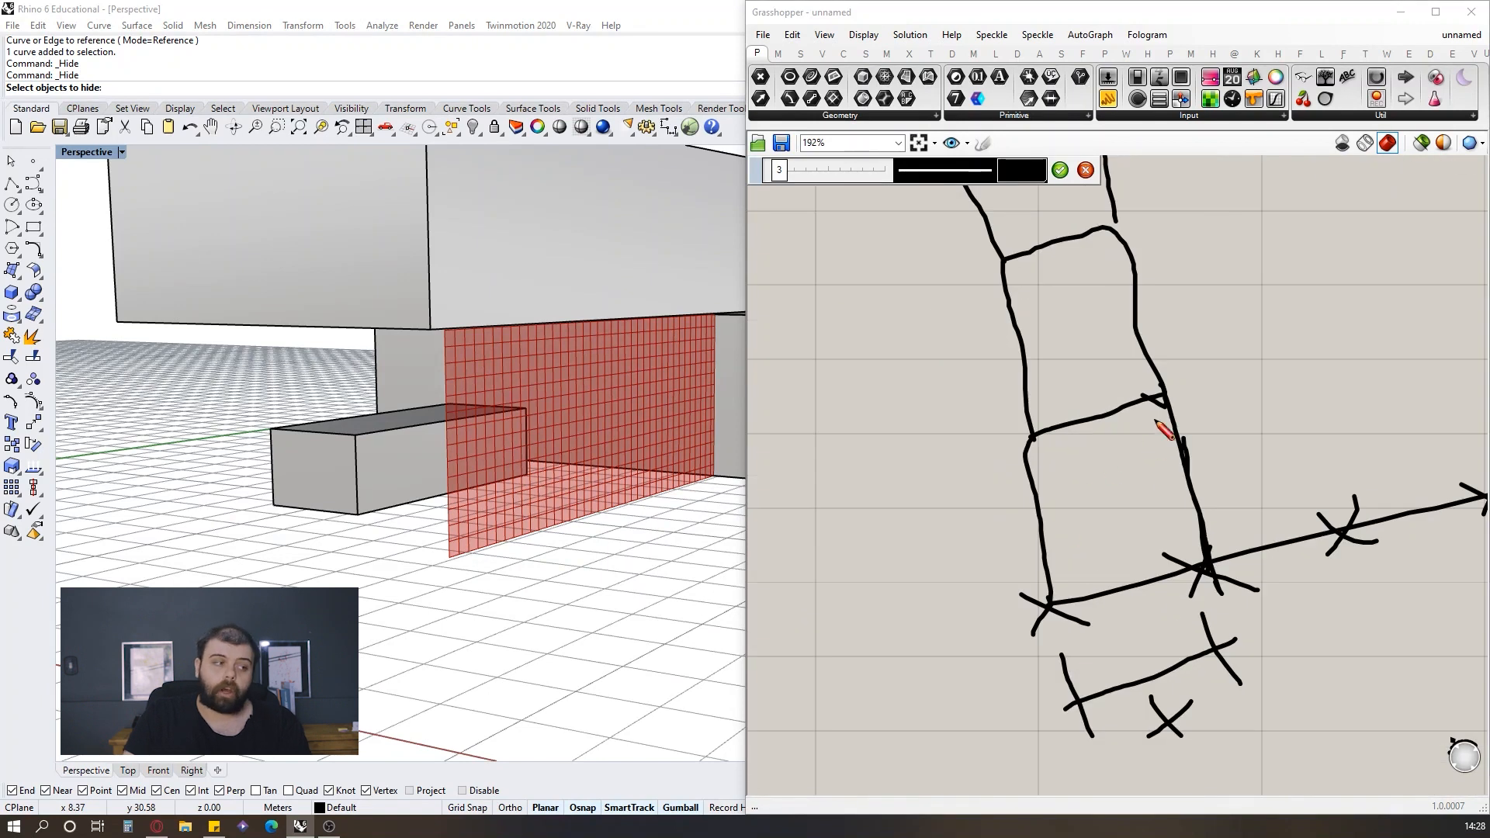
pyautogui.scroll(-2, 1040, 426)
pyautogui.scroll(2, 1004, 555)
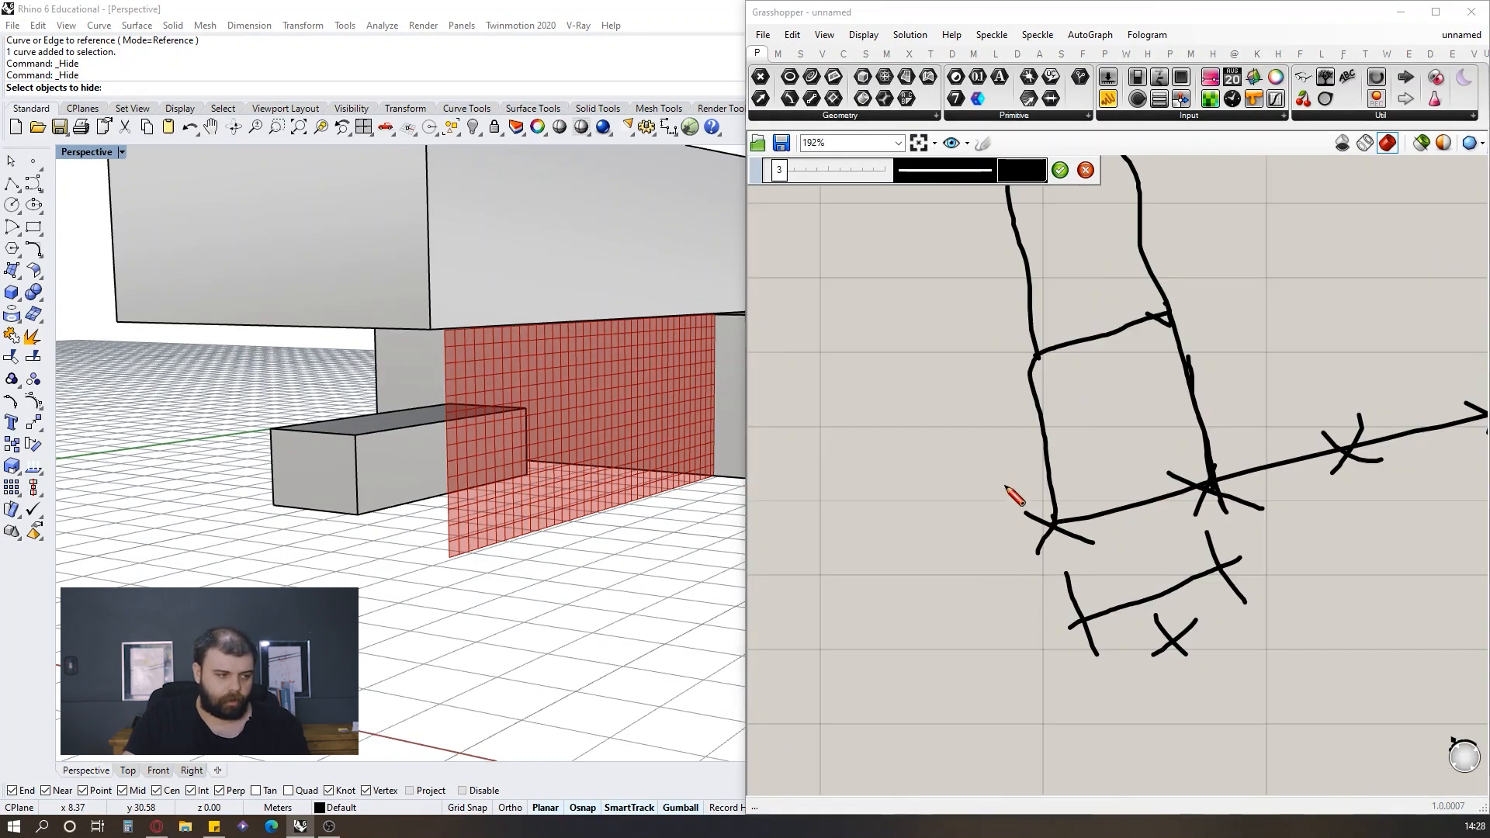
# Step: Sketch depth lines behind the lowest square to form a box, and accept the sketch
pyautogui.moveTo(1036, 515)
pyautogui.mouseDown()
pyautogui.moveTo(1003, 355)
pyautogui.moveTo(1041, 374)
pyautogui.moveTo(1081, 321)
pyautogui.moveTo(1156, 314)
pyautogui.moveTo(1146, 450)
pyautogui.mouseUp()
pyautogui.moveTo(1001, 481); pyautogui.dragTo(1147, 452)
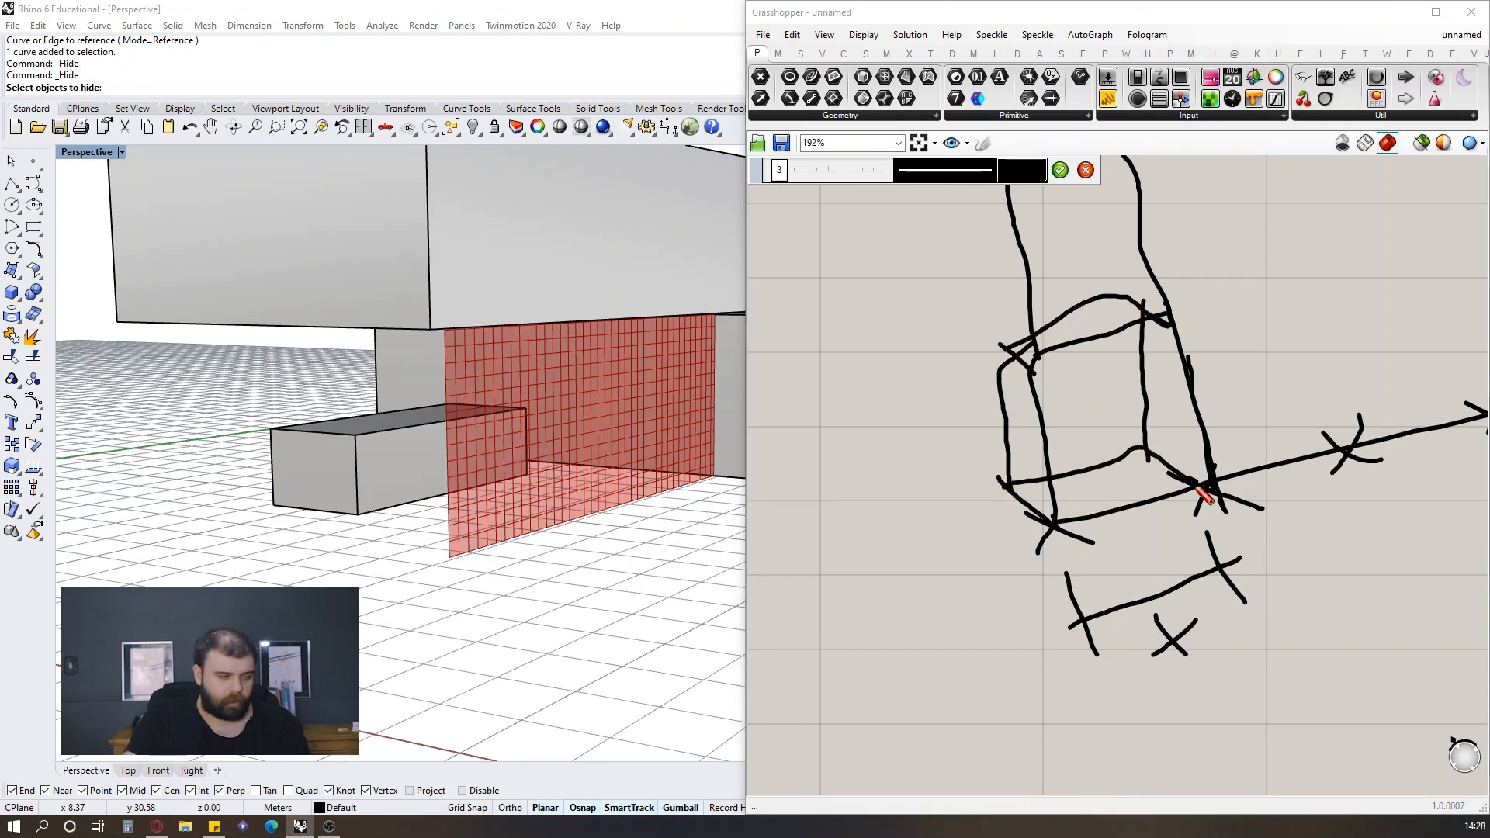
pyautogui.scroll(-3, 1207, 491)
pyautogui.scroll(1, 1131, 251)
pyautogui.click(1060, 170)
pyautogui.scroll(-3, 855, 419)
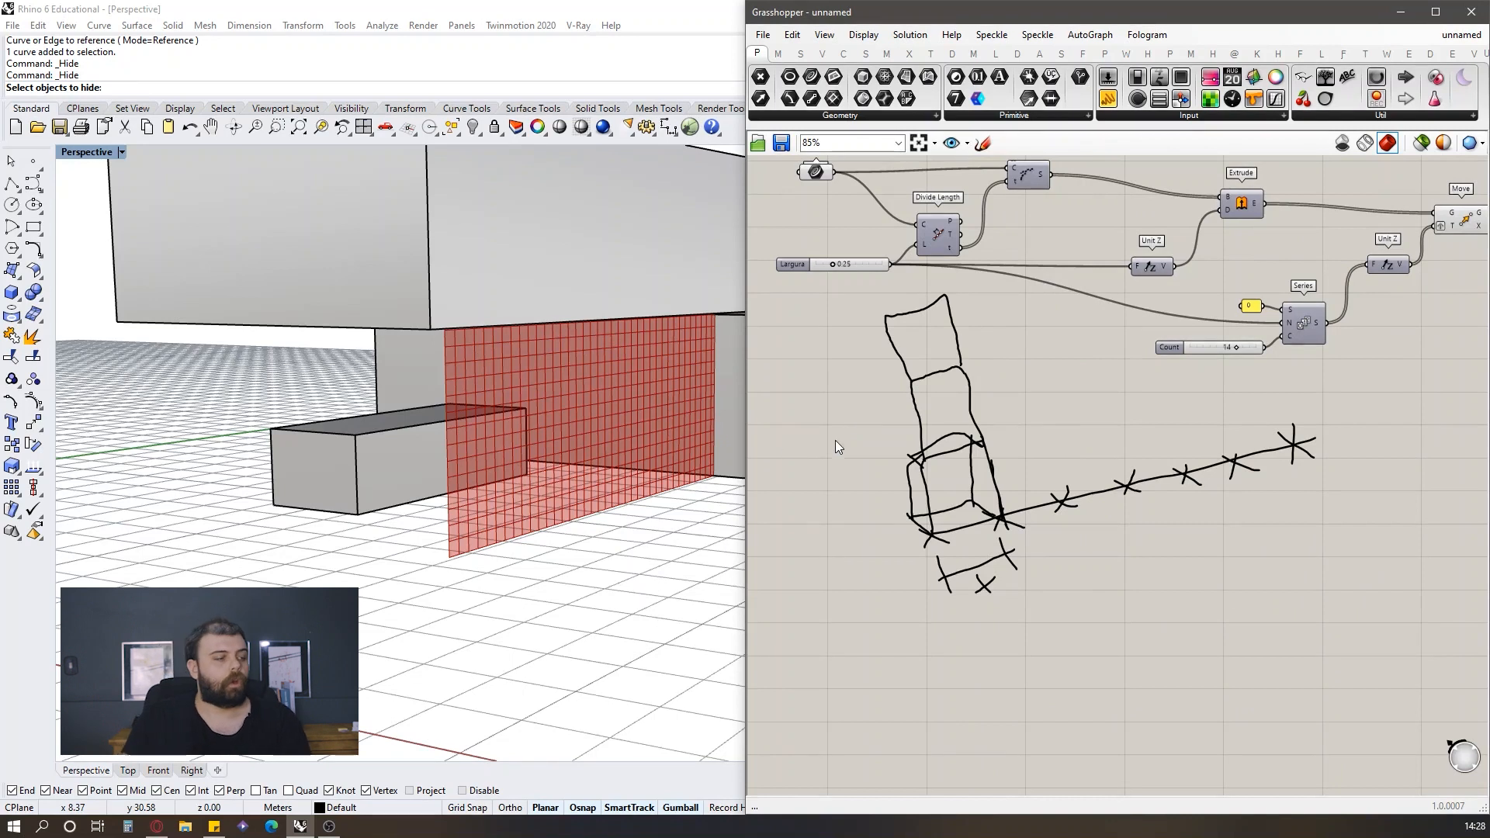
# Step: Add a second Extrude component beyond Move and connect Move's geometry output to its base input
pyautogui.scroll(-3, 874, 472)
pyautogui.scroll(3, 1060, 368)
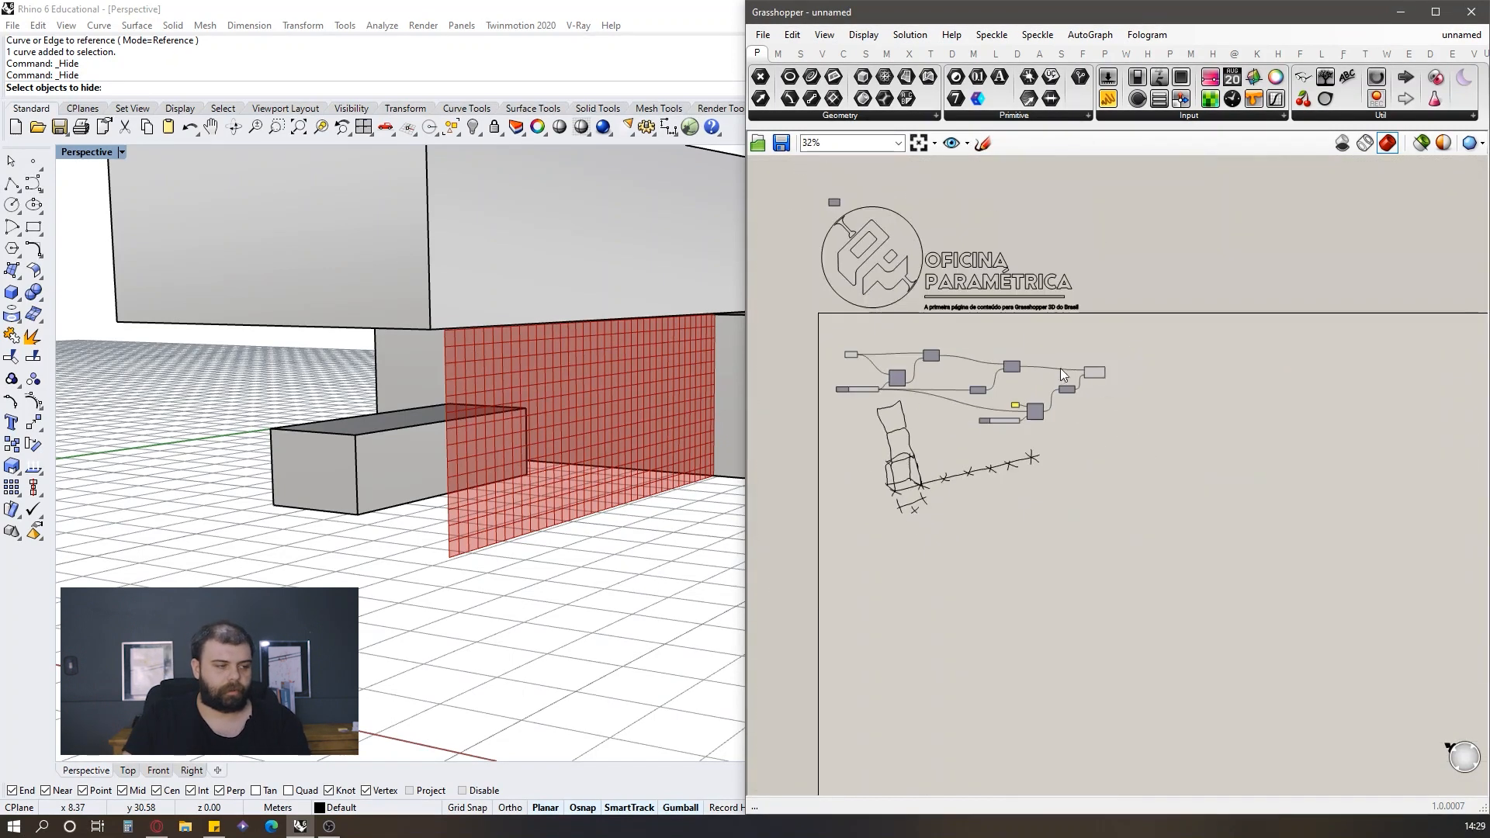
pyautogui.scroll(3, 1308, 353)
pyautogui.doubleClick(1330, 353)
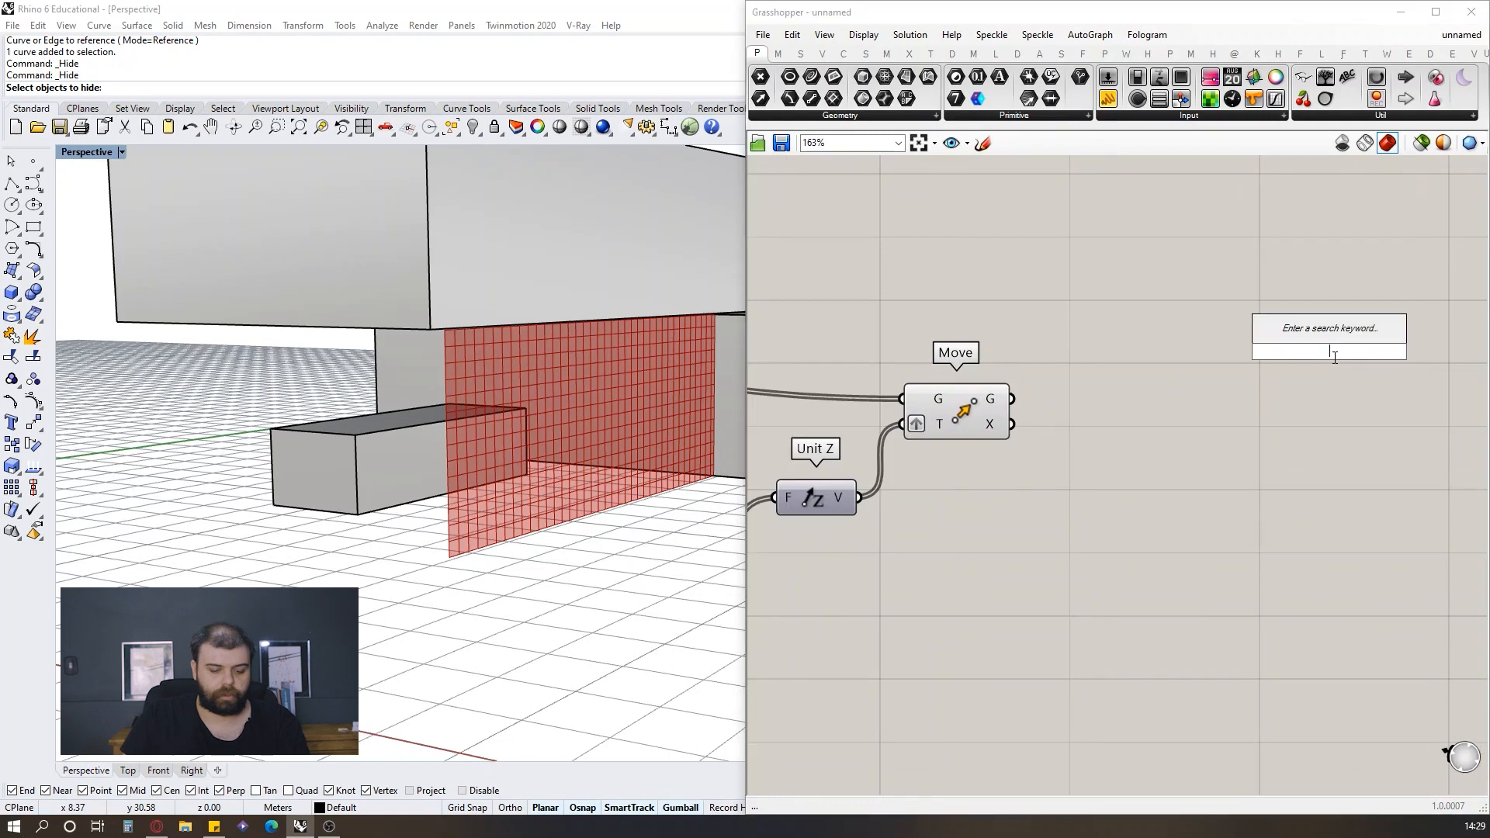
pyautogui.write('extrude')
pyautogui.press('Return')
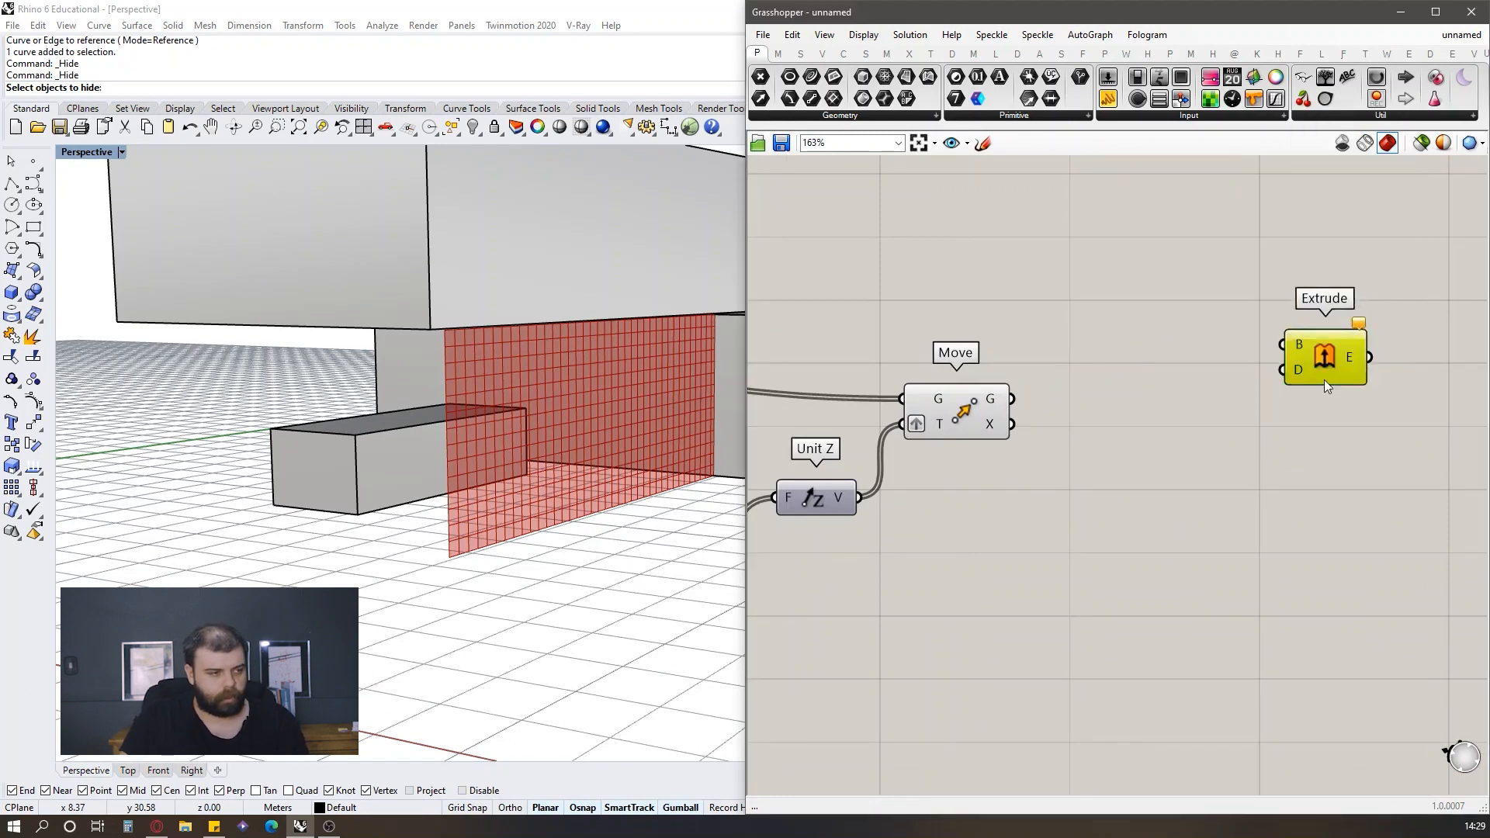
pyautogui.click(976, 405)
pyautogui.moveTo(1013, 399); pyautogui.dragTo(1258, 408)
# Step: Check the panels' orientation in the viewport and add a Unit X vector component below Move
pyautogui.scroll(-5, 388, 413)
pyautogui.moveTo(389, 413); pyautogui.dragTo(528, 384, button='right')
pyautogui.scroll(4, 543, 412)
pyautogui.scroll(-4, 527, 384)
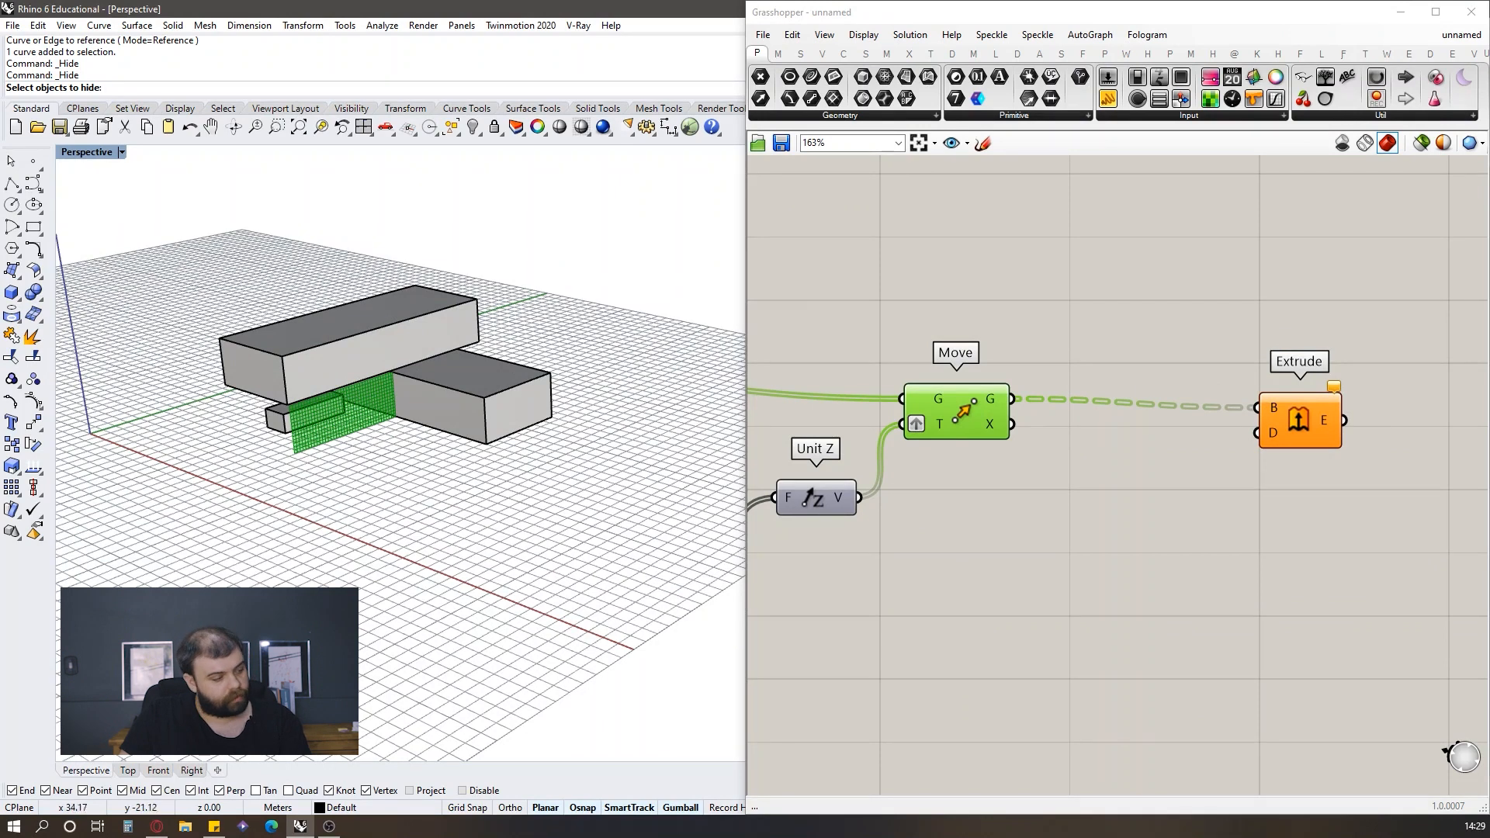
pyautogui.click(1207, 468)
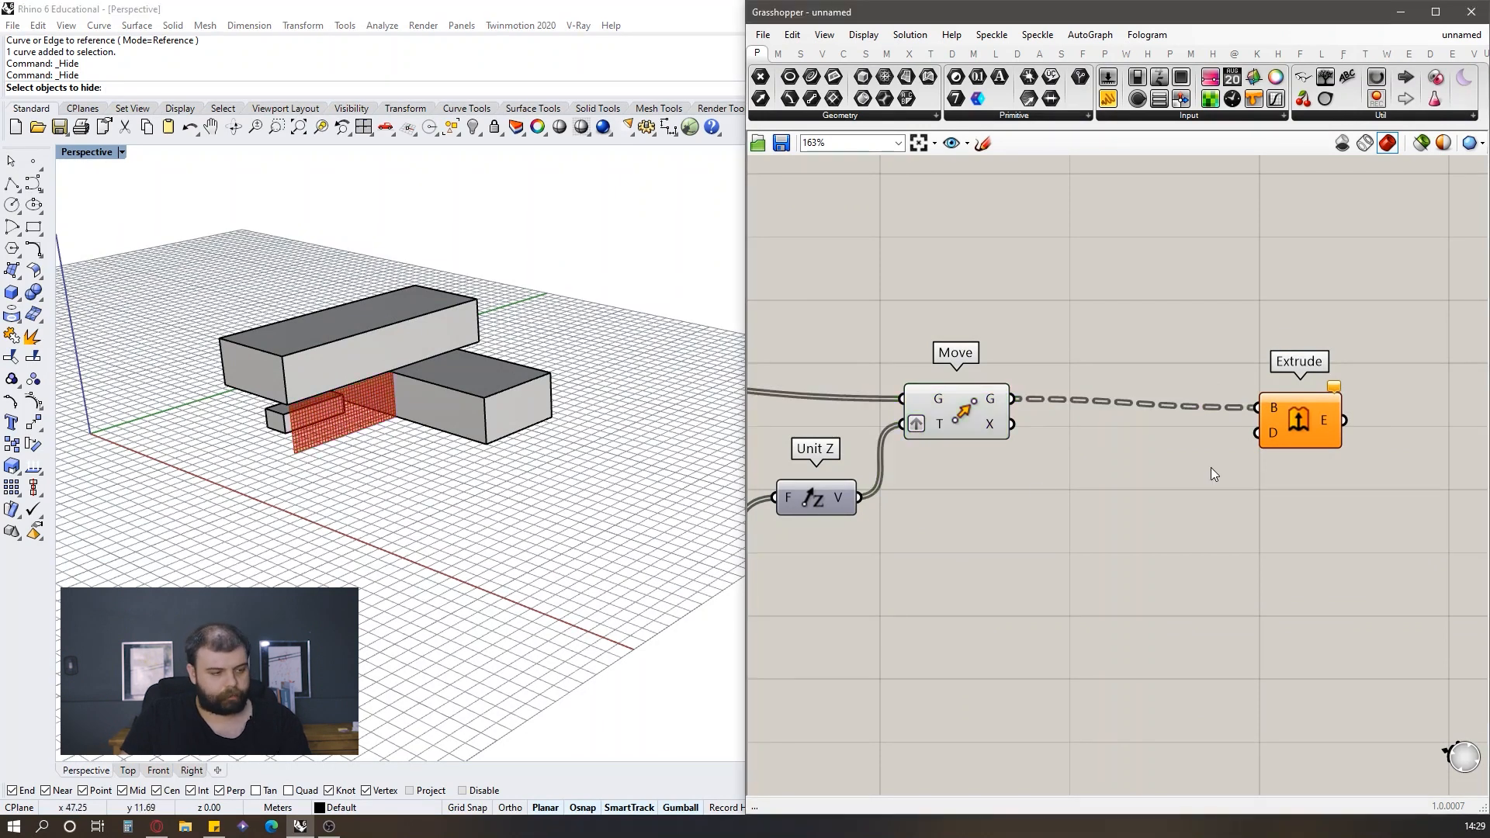
pyautogui.doubleClick(1211, 467)
pyautogui.write('x')
pyautogui.click(1173, 407)
pyautogui.moveTo(1198, 416); pyautogui.dragTo(1054, 610)
# Step: Add a Negative component and route the Unit X vector through it into the second Extrude's direction input
pyautogui.click(1167, 578)
pyautogui.doubleClick(1167, 575)
pyautogui.write('neg')
pyautogui.press('Return')
pyautogui.moveTo(1102, 612); pyautogui.dragTo(1265, 433)
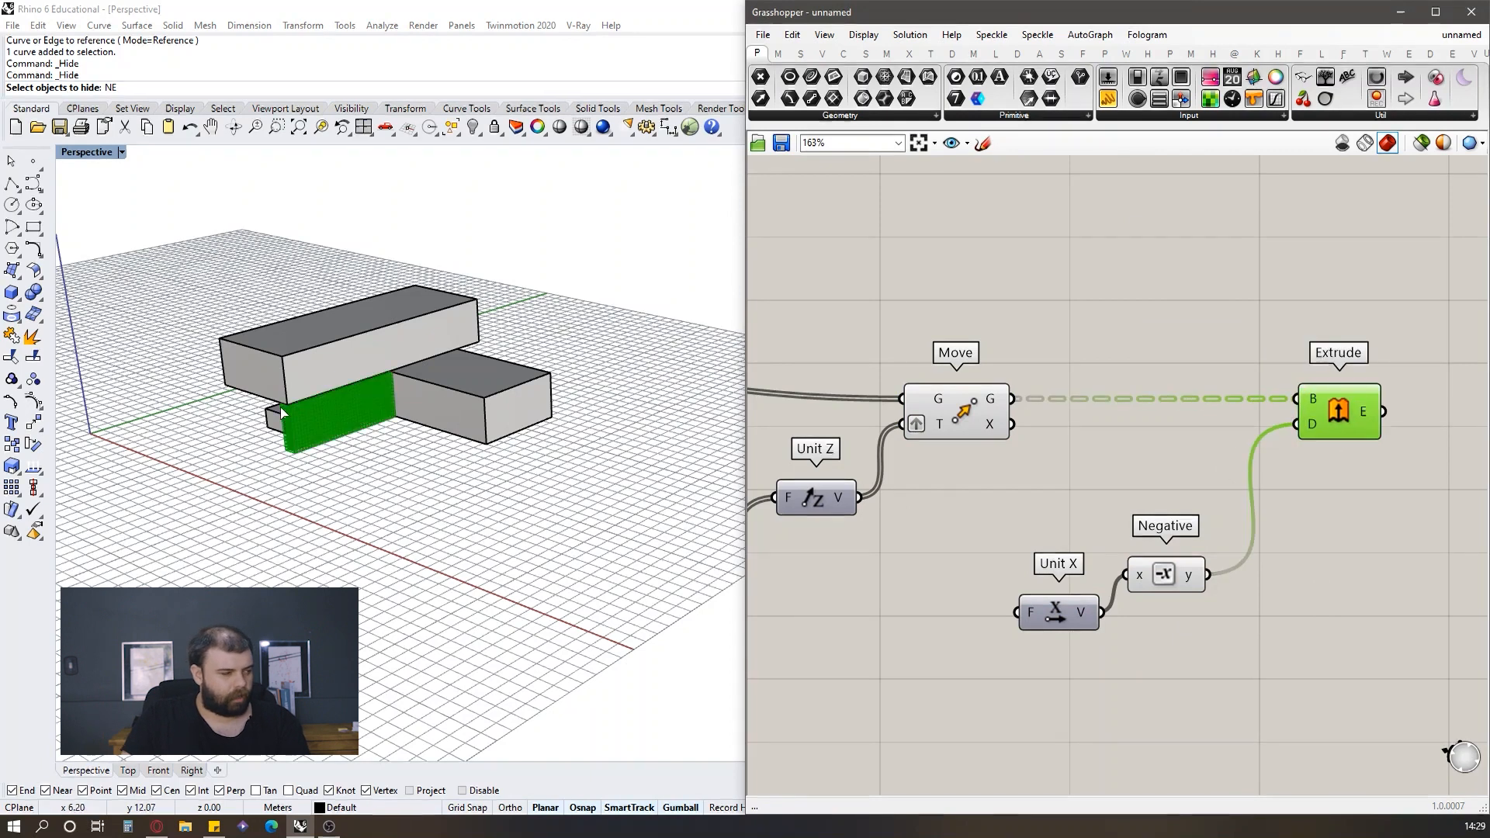
# Step: Inspect the extruded panels, then duplicate the Series start panel and place the copy beside Unit X
pyautogui.scroll(10, 291, 407)
pyautogui.moveTo(320, 395); pyautogui.dragTo(421, 335, button='right')
pyautogui.scroll(3, 528, 310)
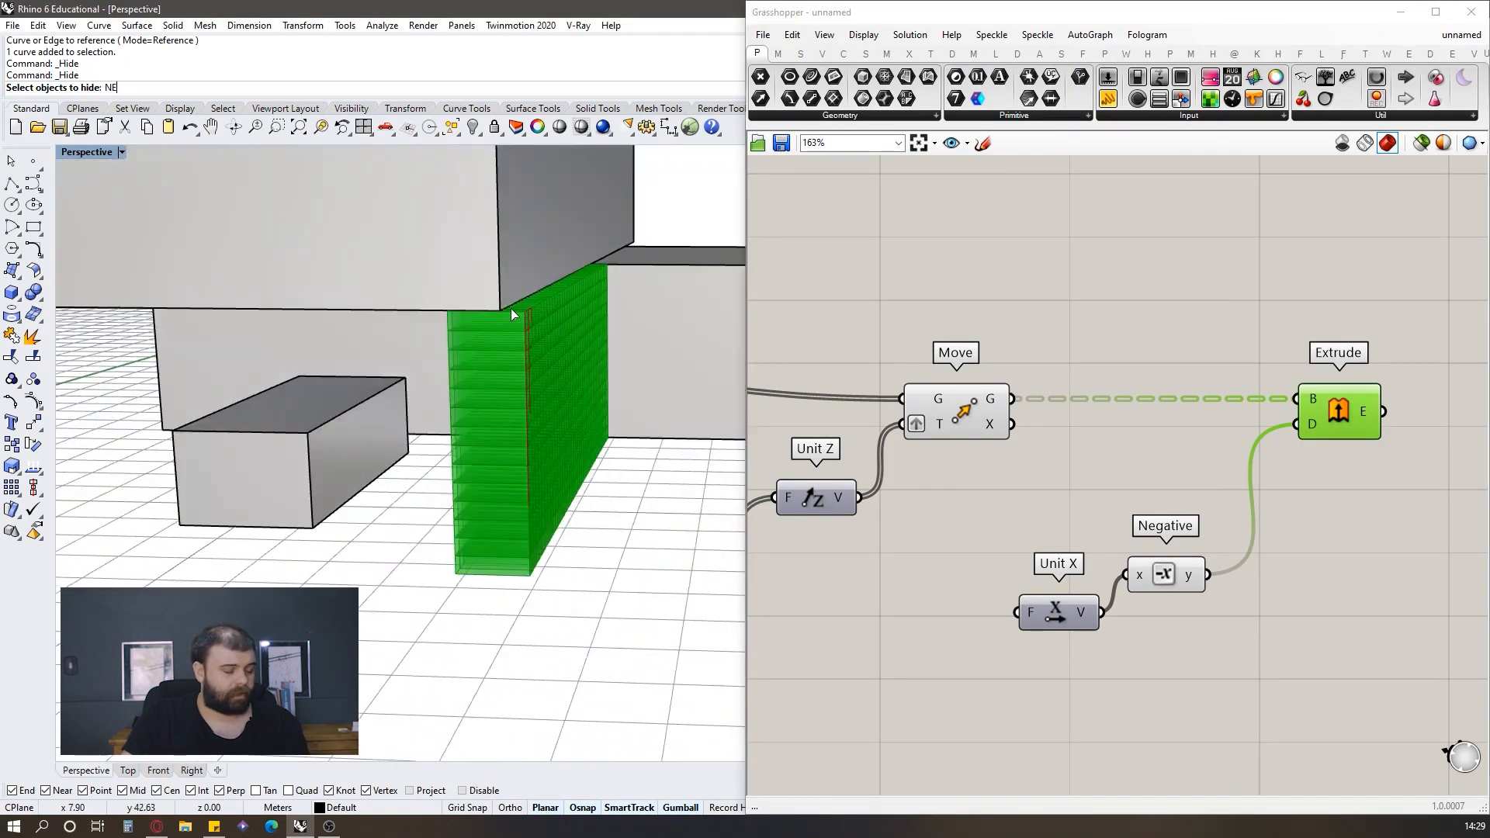
pyautogui.scroll(-8, 1234, 462)
pyautogui.scroll(7, 1063, 514)
pyautogui.click(961, 456)
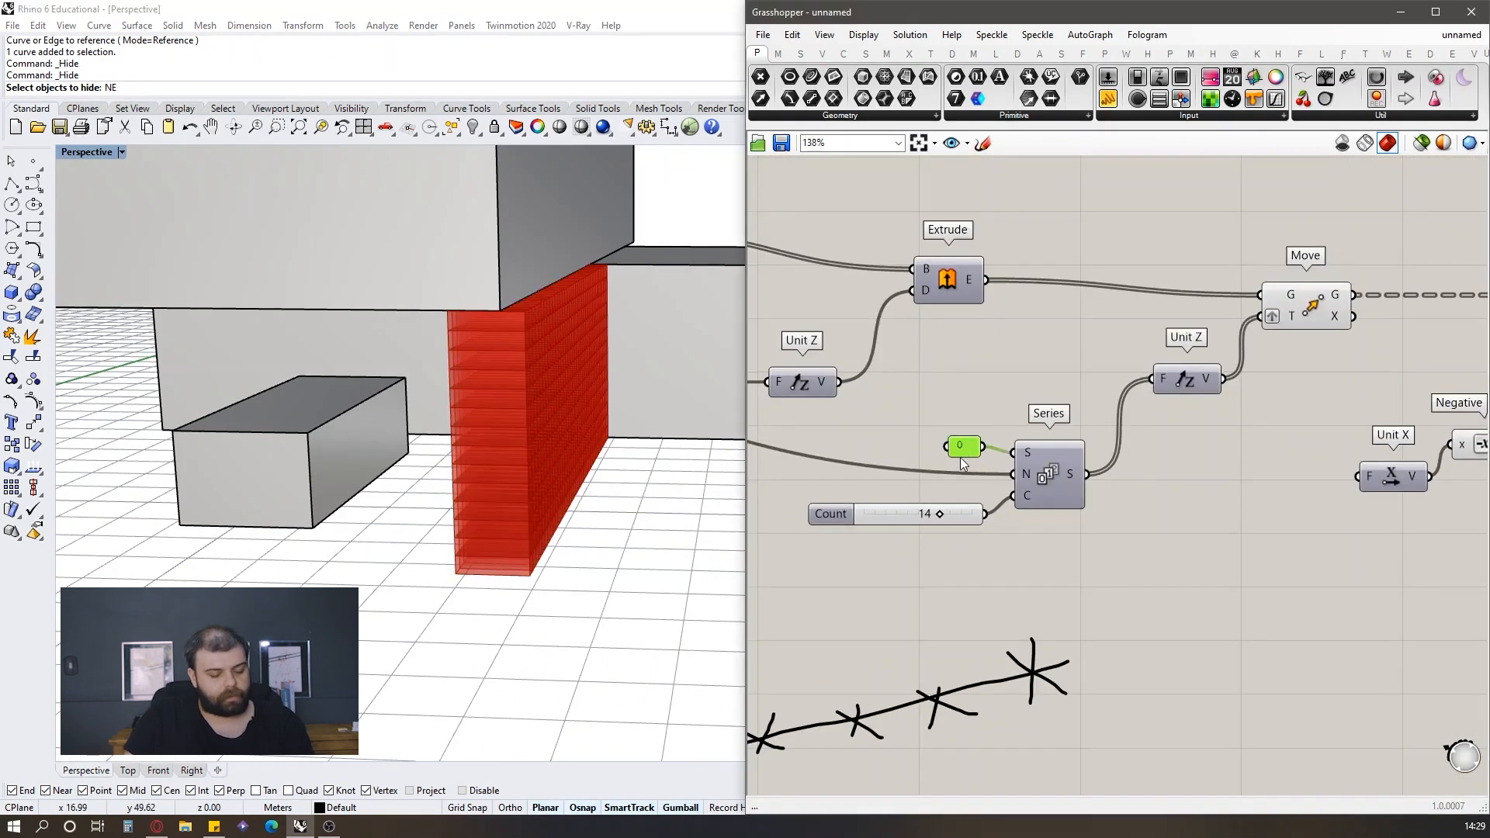
pyautogui.keyDown('alt'); pyautogui.moveTo(961, 463); pyautogui.dragTo(973, 474); pyautogui.keyUp('alt')
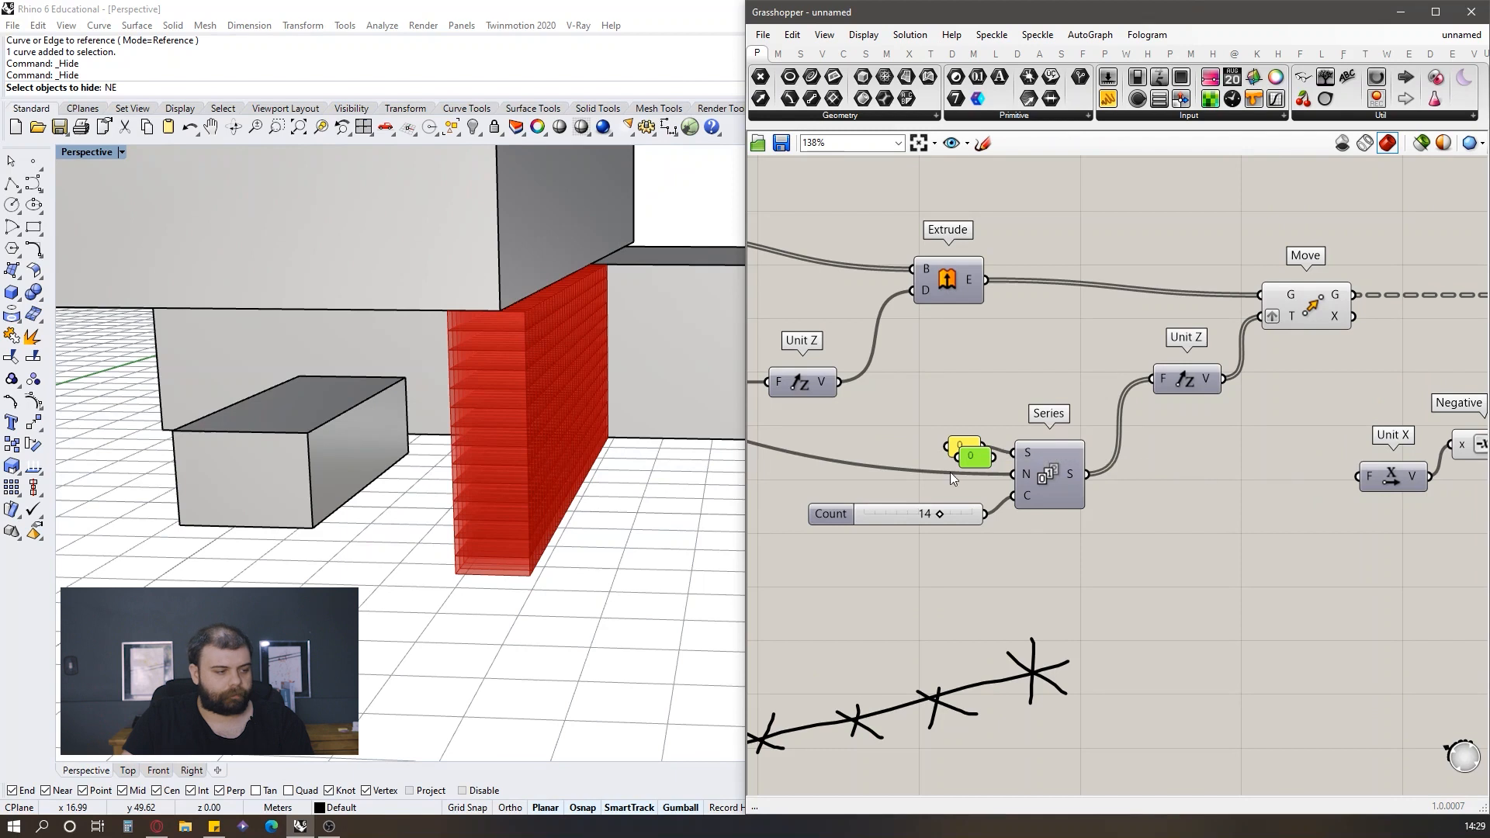
pyautogui.click(1185, 488)
pyautogui.scroll(2, 992, 482)
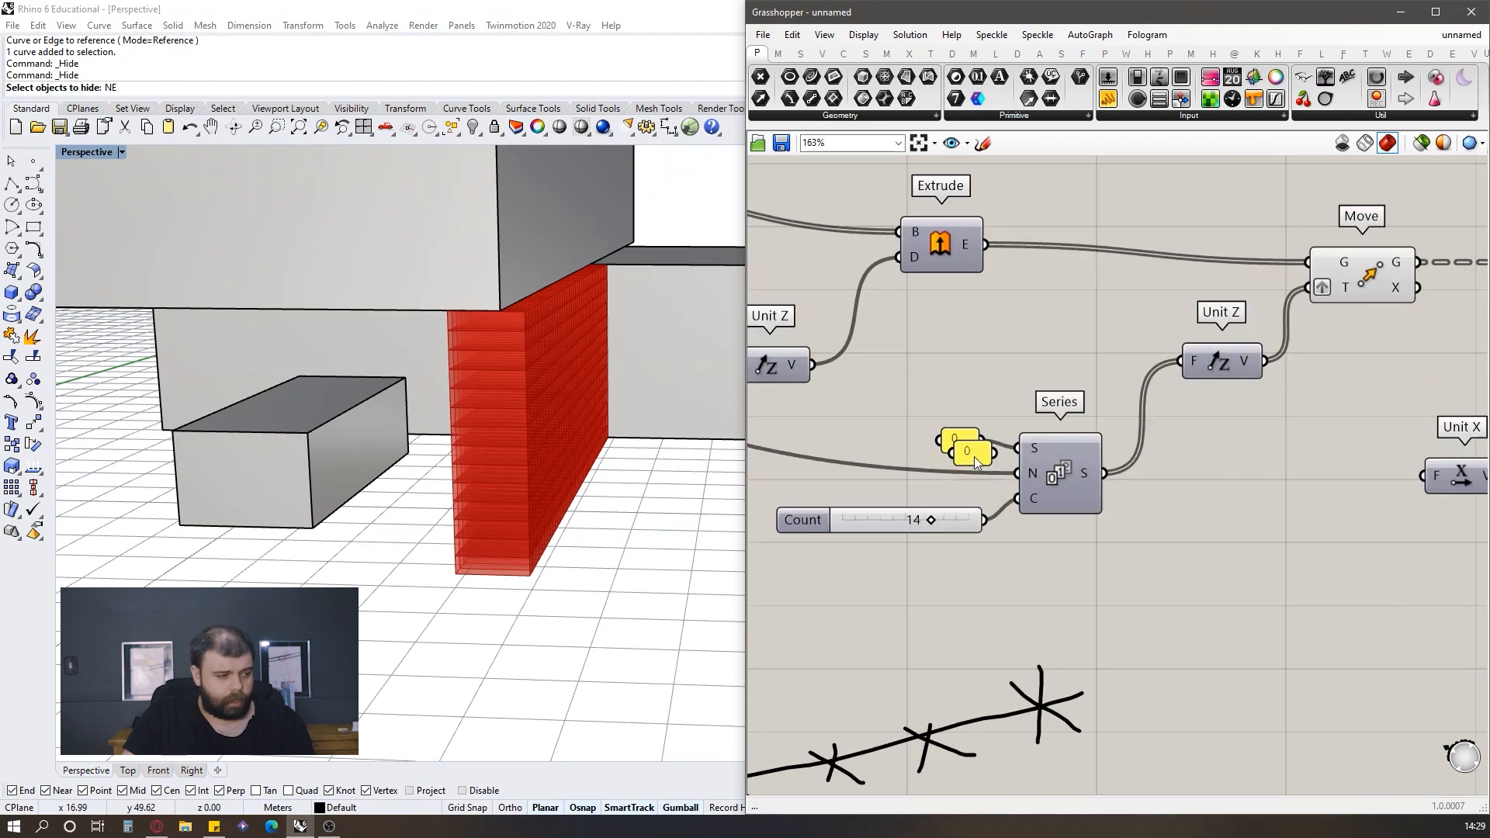
pyautogui.scroll(2, 982, 456)
pyautogui.scroll(2, 981, 456)
pyautogui.moveTo(978, 455); pyautogui.dragTo(1206, 507)
# Step: Set the copied panel's value to .07, widen it, and connect it to Unit X's factor input
pyautogui.scroll(-5, 846, 483)
pyautogui.scroll(1, 1226, 489)
pyautogui.doubleClick(1206, 508)
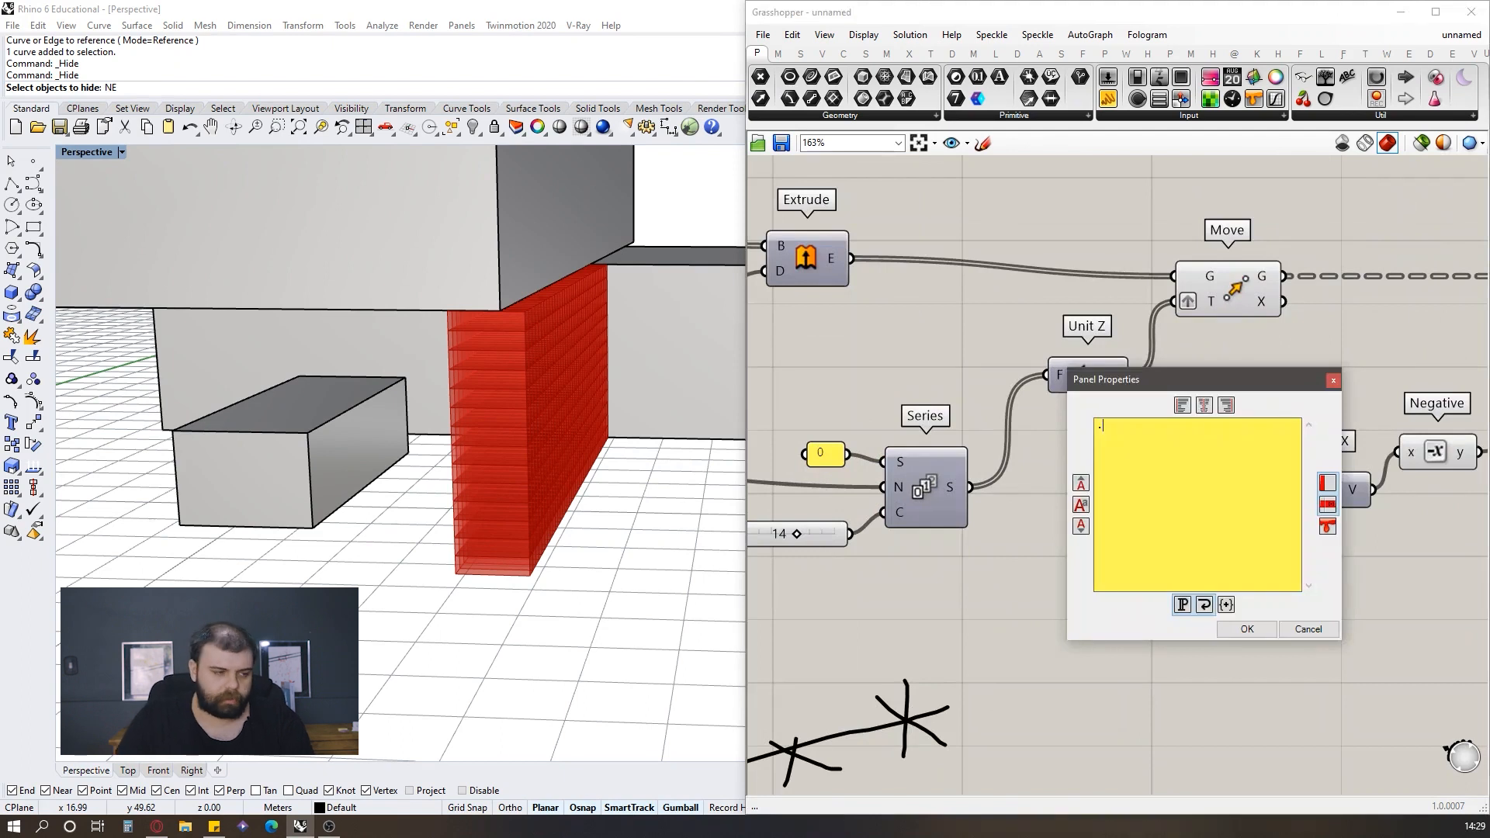
pyautogui.write('.07')
pyautogui.click(1245, 629)
pyautogui.scroll(2, 1376, 537)
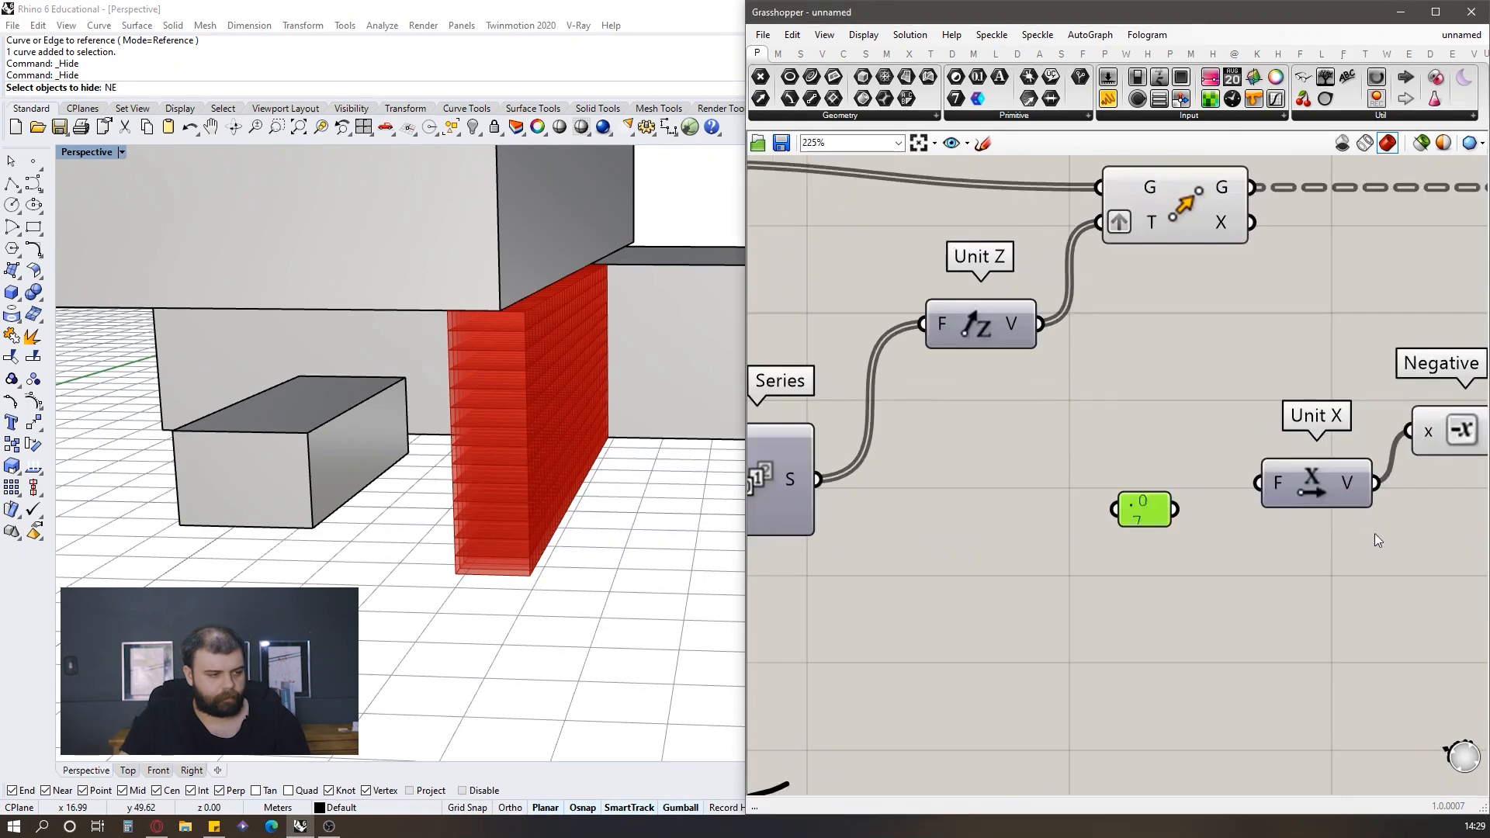
pyautogui.moveTo(1168, 518); pyautogui.dragTo(1200, 532)
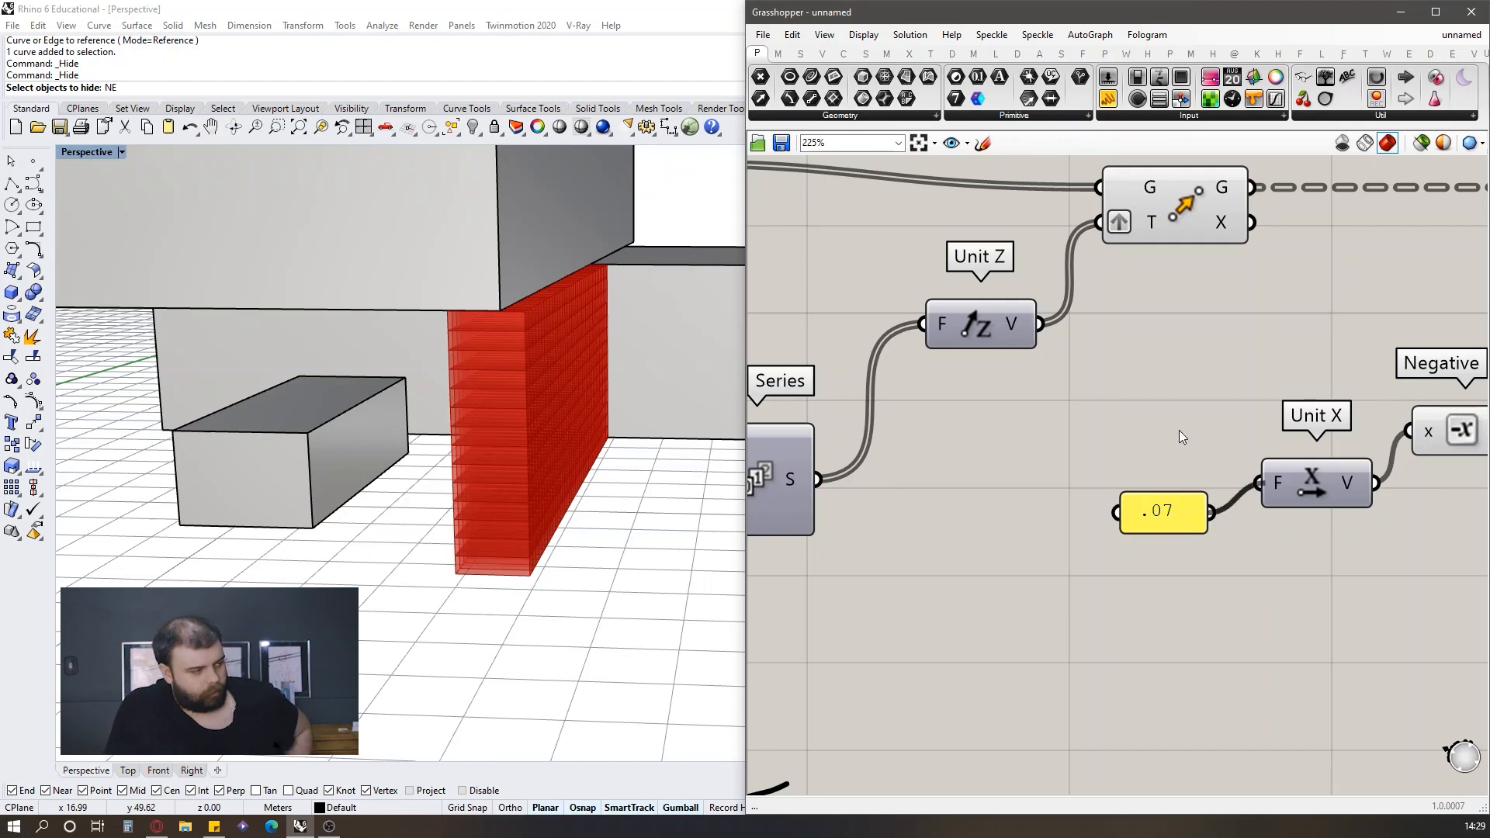
# Step: Set the Unit X factor panel to .15 to give the blocks more depth
pyautogui.doubleClick(1175, 512)
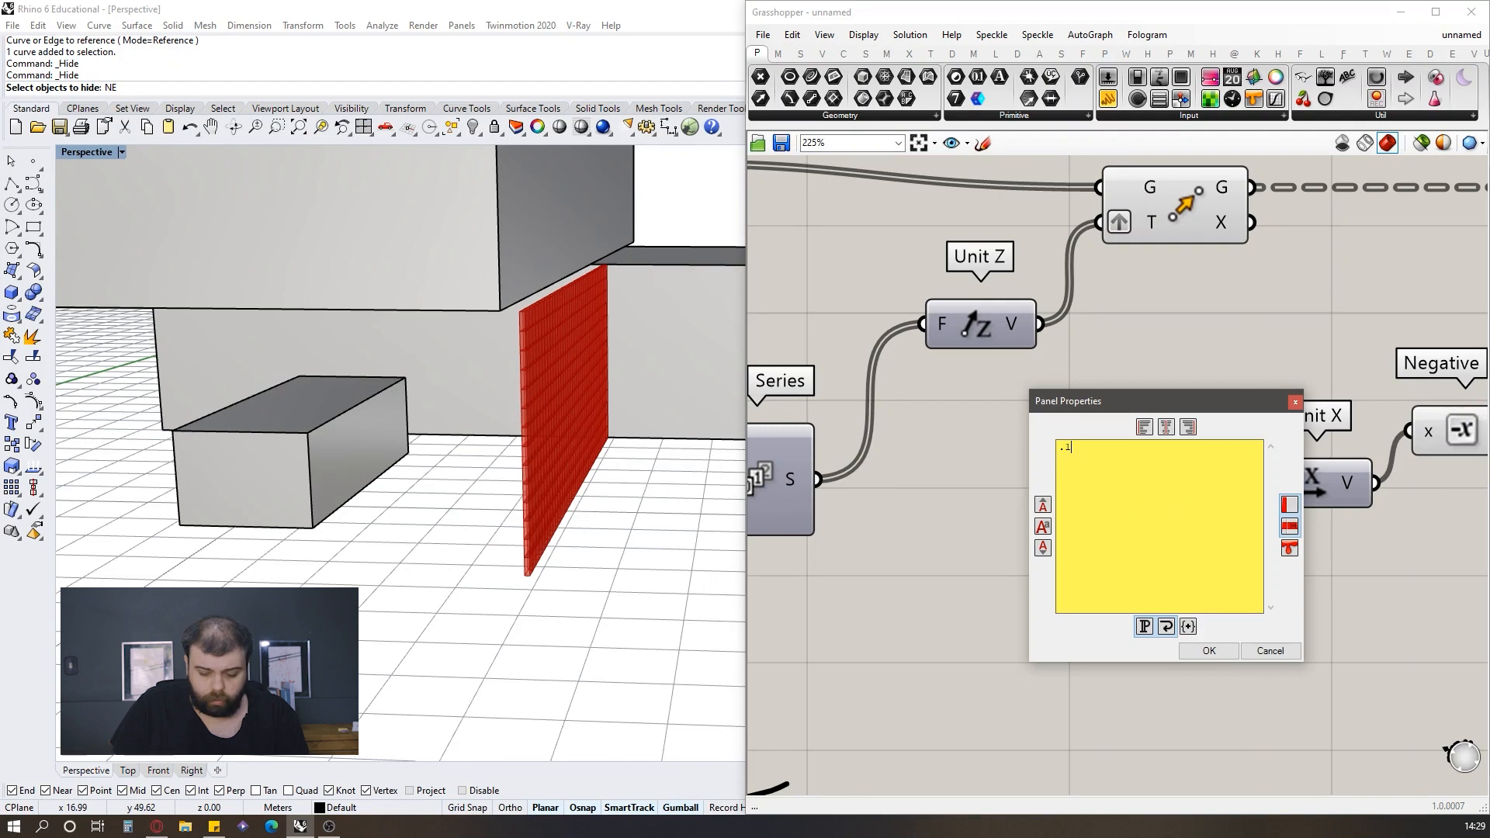
pyautogui.click(1210, 651)
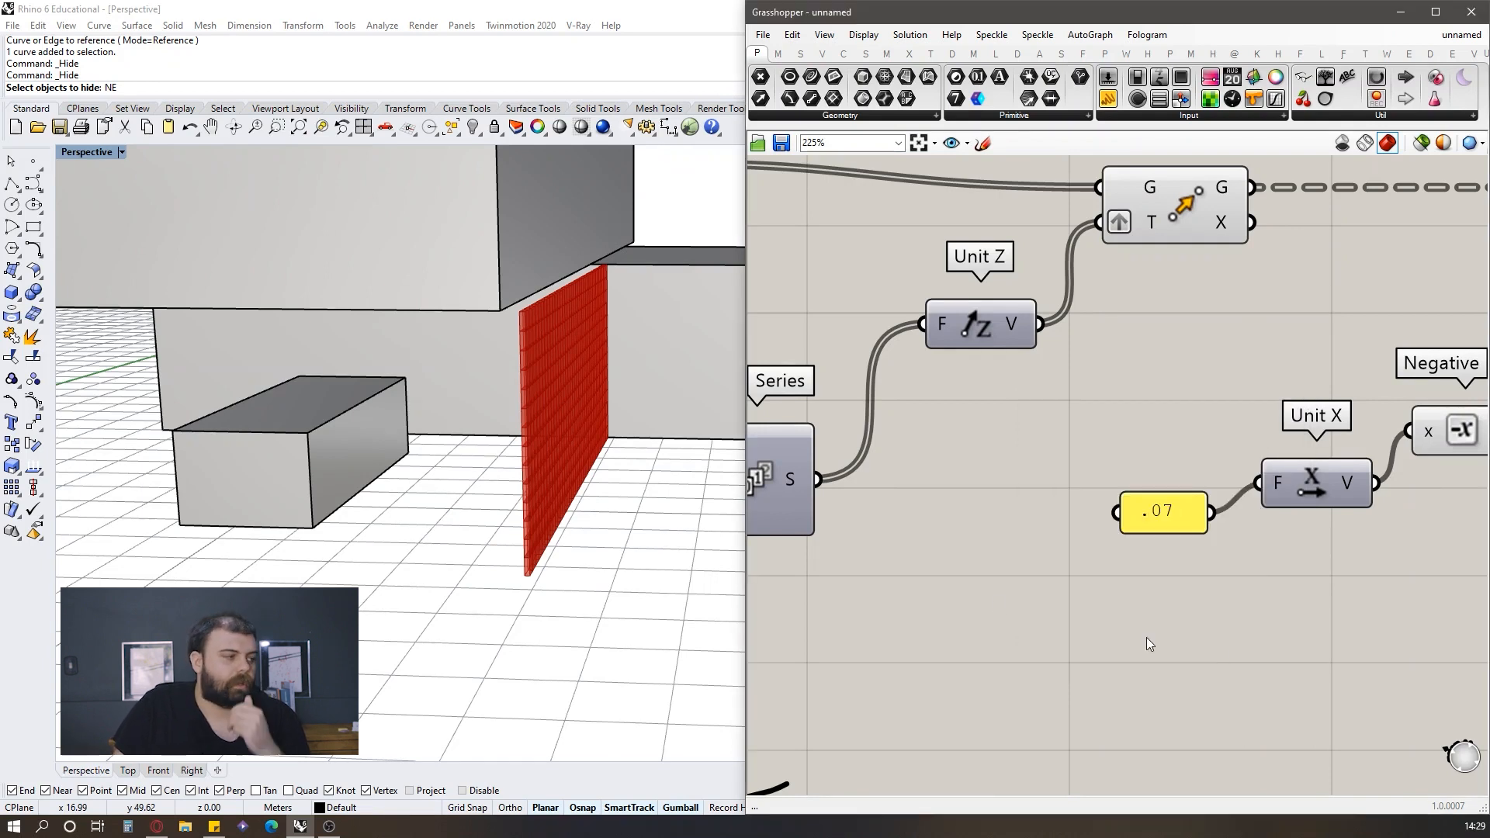
pyautogui.moveTo(598, 333)
pyautogui.mouseDown(button='right')
pyautogui.moveTo(605, 316)
pyautogui.moveTo(558, 322)
pyautogui.moveTo(585, 332)
pyautogui.mouseUp(button='right')
pyautogui.scroll(-5, 1264, 411)
pyautogui.scroll(-1, 1264, 411)
# Step: Turn off the preview of the Move component feeding the second Extrude
pyautogui.moveTo(1297, 465); pyautogui.dragTo(811, 295)
pyautogui.middleClick(859, 306)
pyautogui.moveTo(1122, 664)
pyautogui.mouseDown()
pyautogui.moveTo(799, 532)
pyautogui.moveTo(815, 452)
pyautogui.mouseUp()
pyautogui.click(954, 665)
pyautogui.scroll(4, 1406, 355)
pyautogui.scroll(-2, 1021, 409)
pyautogui.scroll(-4, 1021, 409)
pyautogui.scroll(5, 1141, 405)
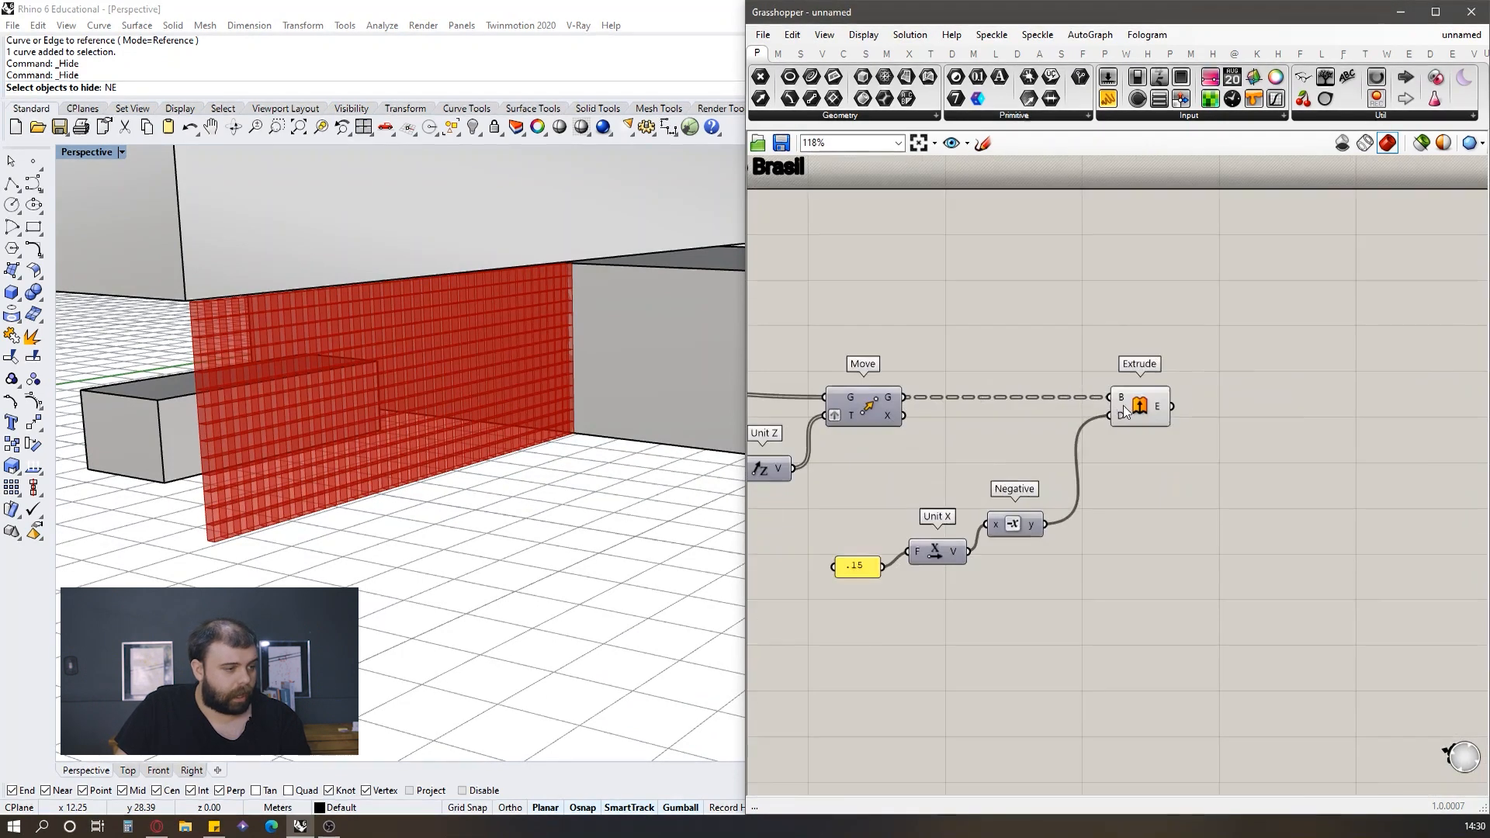
# Step: Examine the extruded blocks beneath the overhang from several angles, using the second Extrude component's selection highlight and its output data
pyautogui.click(1141, 405)
pyautogui.scroll(5, 239, 303)
pyautogui.moveTo(240, 303); pyautogui.dragTo(466, 280, button='right')
pyautogui.moveTo(1156, 410)
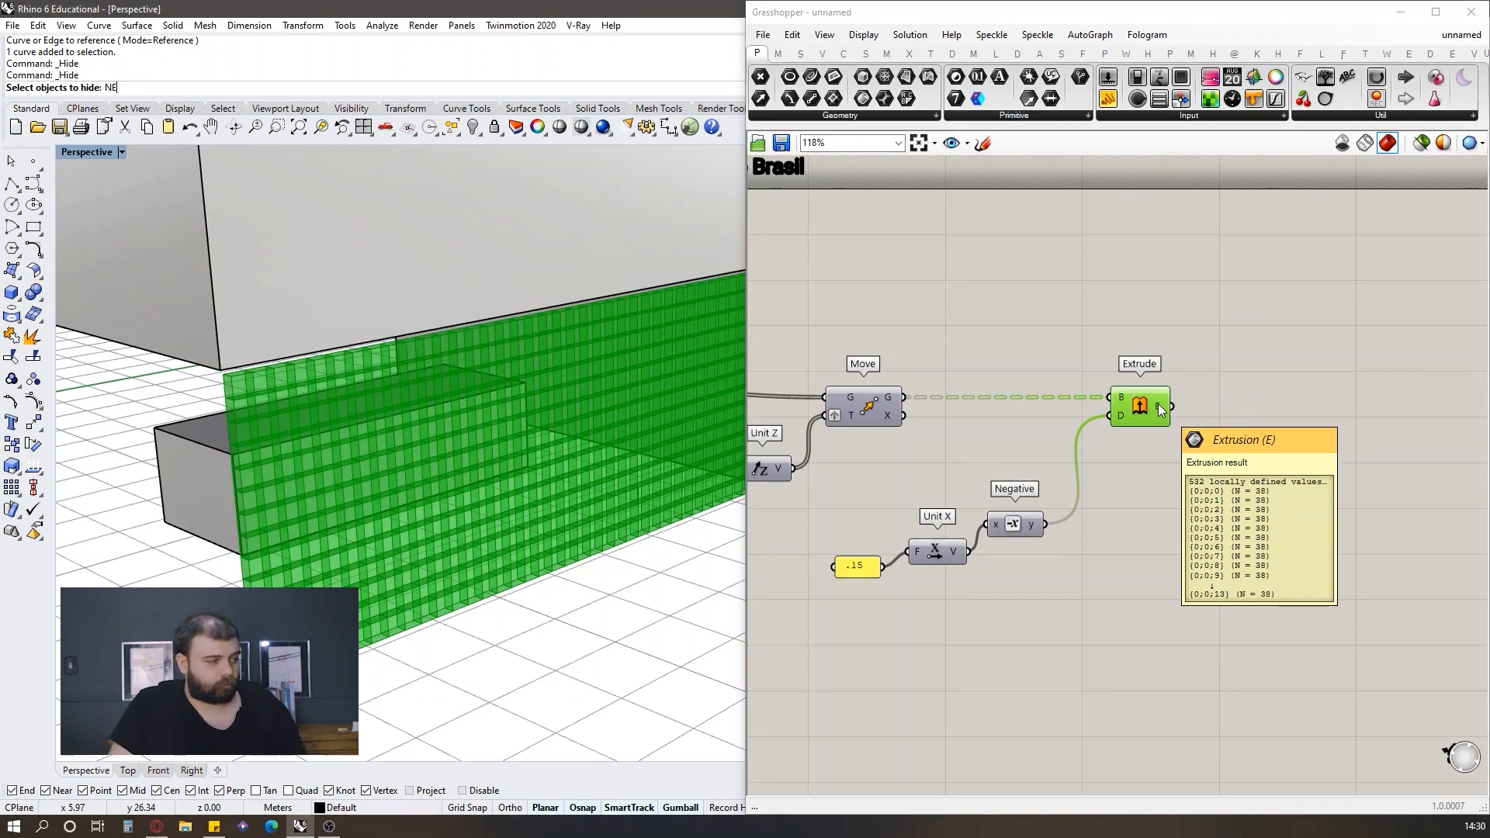
pyautogui.click(1150, 347)
pyautogui.moveTo(317, 364); pyautogui.dragTo(376, 356, button='right')
pyautogui.scroll(-4, 376, 356)
pyautogui.scroll(4, 256, 323)
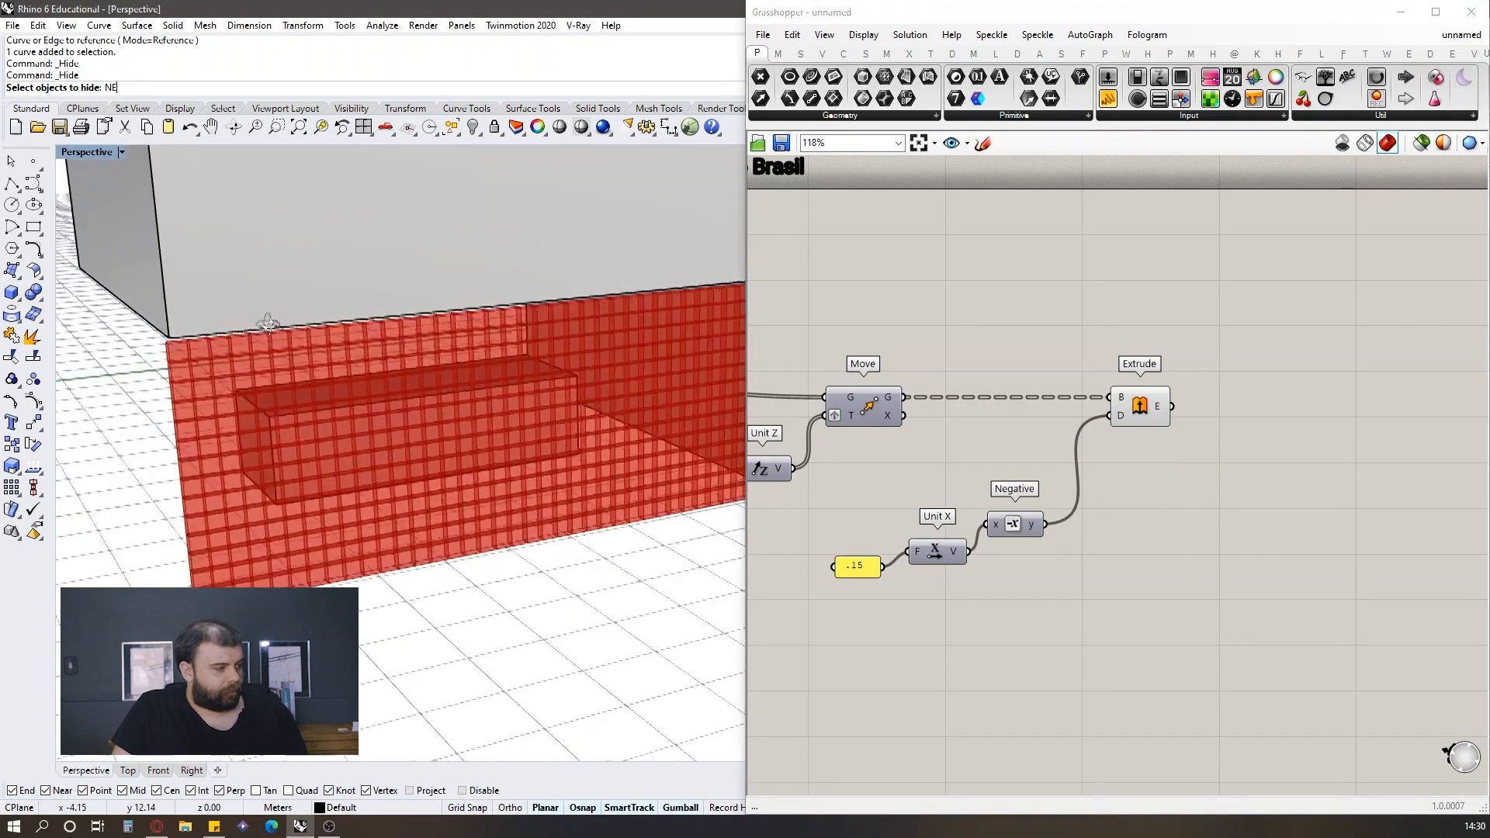
pyautogui.moveTo(256, 323); pyautogui.dragTo(270, 296, button='right')
pyautogui.scroll(-2, 269, 295)
# Step: Sketch a square module on the Grasshopper canvas below the earlier drawing, with a framed triangular opening and a hatched lower-left half
pyautogui.click(985, 142)
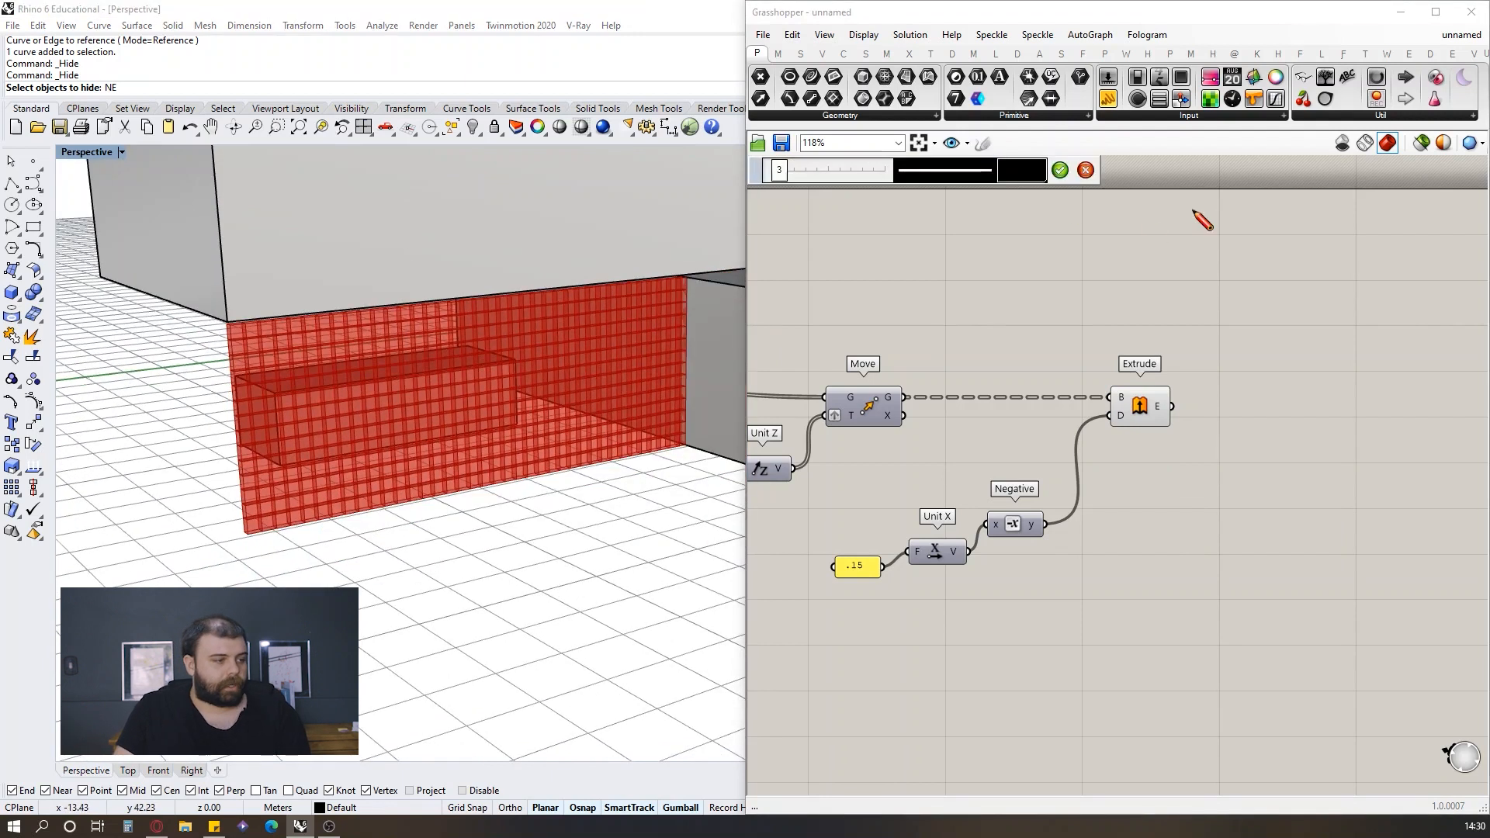
pyautogui.scroll(-4, 1199, 214)
pyautogui.scroll(-2, 1183, 384)
pyautogui.scroll(5, 892, 497)
pyautogui.scroll(-4, 1077, 297)
pyautogui.scroll(5, 997, 672)
pyautogui.scroll(-3, 970, 496)
pyautogui.scroll(2, 987, 468)
pyautogui.moveTo(947, 485)
pyautogui.mouseDown()
pyautogui.moveTo(968, 655)
pyautogui.moveTo(1071, 496)
pyautogui.moveTo(1102, 491)
pyautogui.moveTo(1037, 659)
pyautogui.mouseUp()
pyautogui.moveTo(949, 503)
pyautogui.mouseDown()
pyautogui.moveTo(972, 515)
pyautogui.moveTo(985, 632)
pyautogui.moveTo(1024, 633)
pyautogui.moveTo(971, 490)
pyautogui.moveTo(1073, 502)
pyautogui.moveTo(1037, 632)
pyautogui.mouseUp()
pyautogui.scroll(2, 1023, 536)
pyautogui.moveTo(949, 461); pyautogui.dragTo(1048, 668)
pyautogui.scroll(-3, 981, 601)
pyautogui.scroll(3, 946, 510)
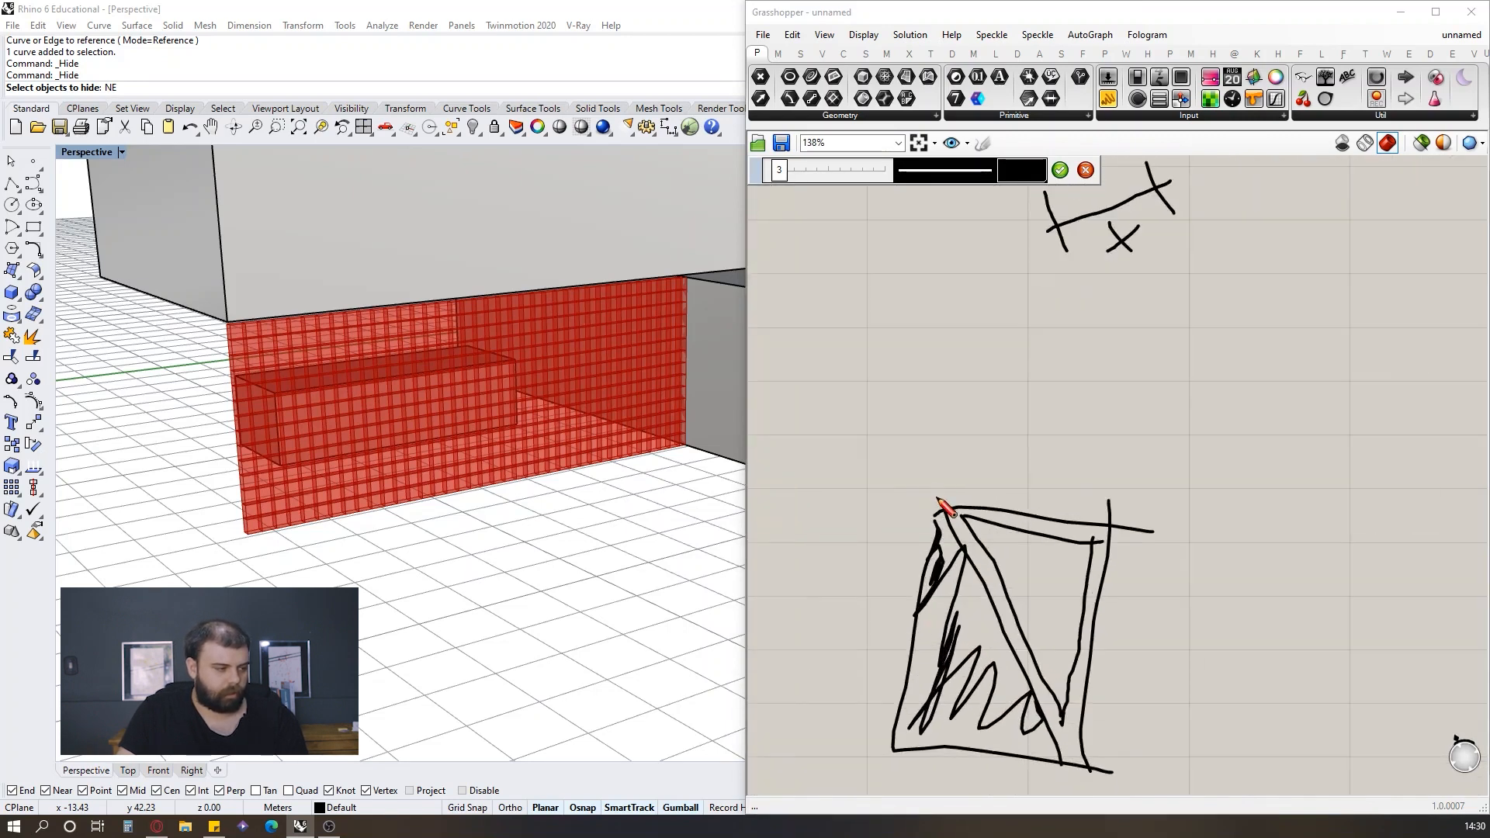
pyautogui.scroll(-4, 940, 504)
pyautogui.click(1060, 170)
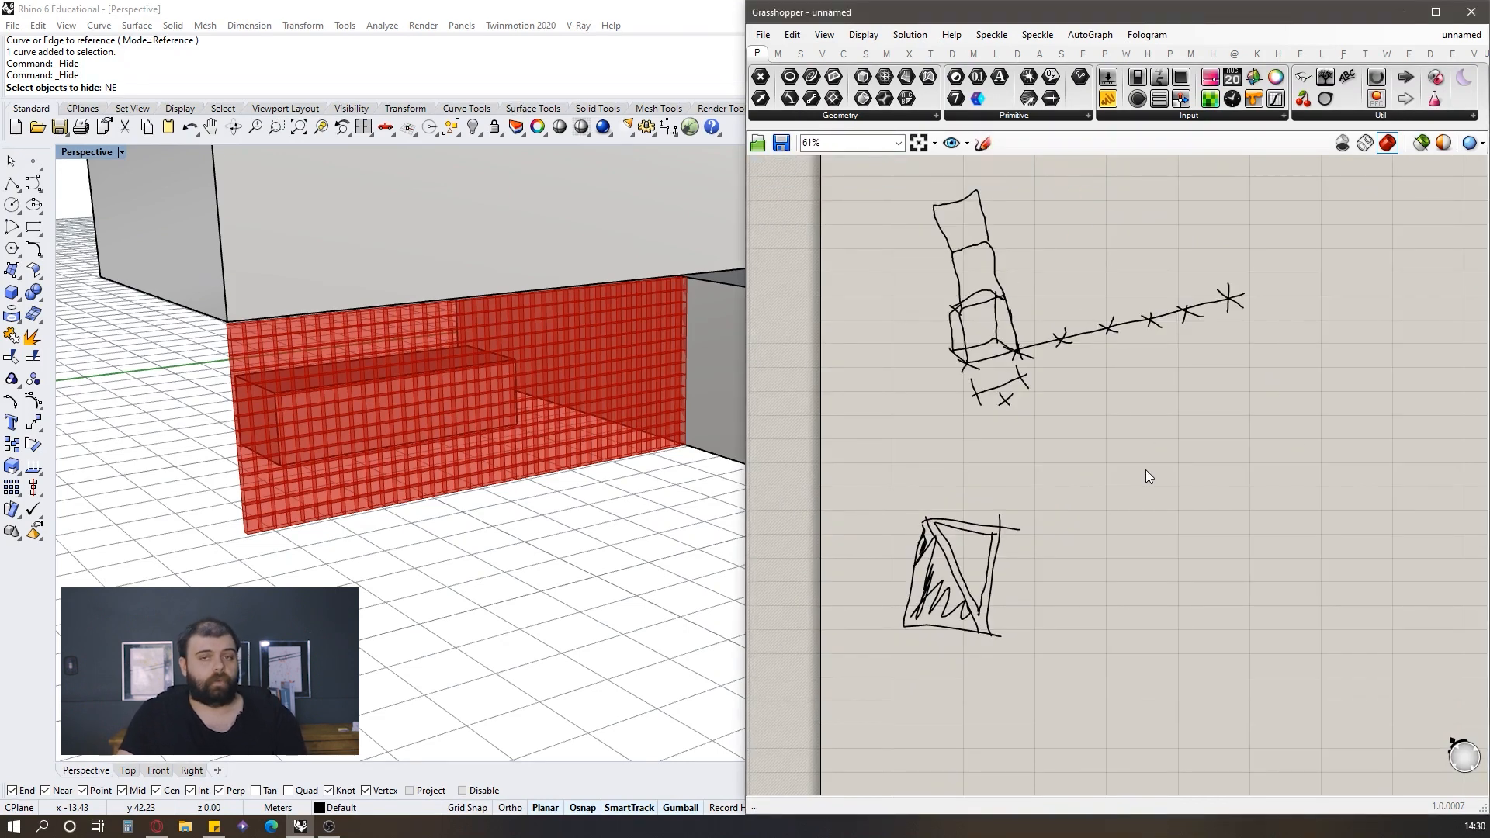
# Step: Circle the module sketch and link it with a freehand curve to the lowest square of the stacked-panel drawing
pyautogui.click(983, 144)
pyautogui.moveTo(973, 501)
pyautogui.mouseDown()
pyautogui.moveTo(905, 714)
pyautogui.moveTo(1060, 566)
pyautogui.moveTo(997, 497)
pyautogui.moveTo(952, 363)
pyautogui.mouseUp()
pyautogui.scroll(3, 943, 497)
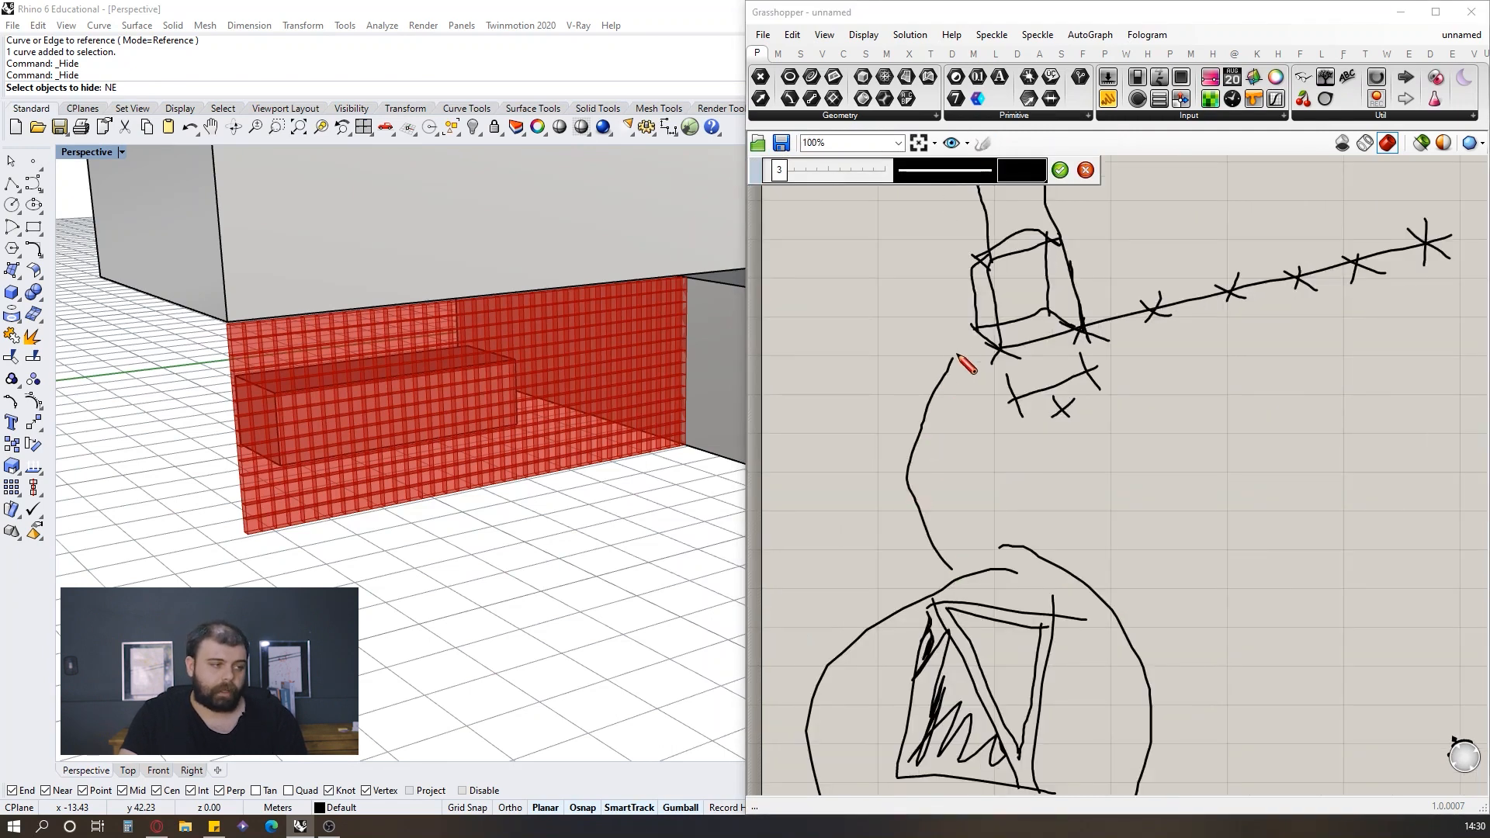
pyautogui.moveTo(967, 303); pyautogui.dragTo(989, 310)
pyautogui.click(1056, 167)
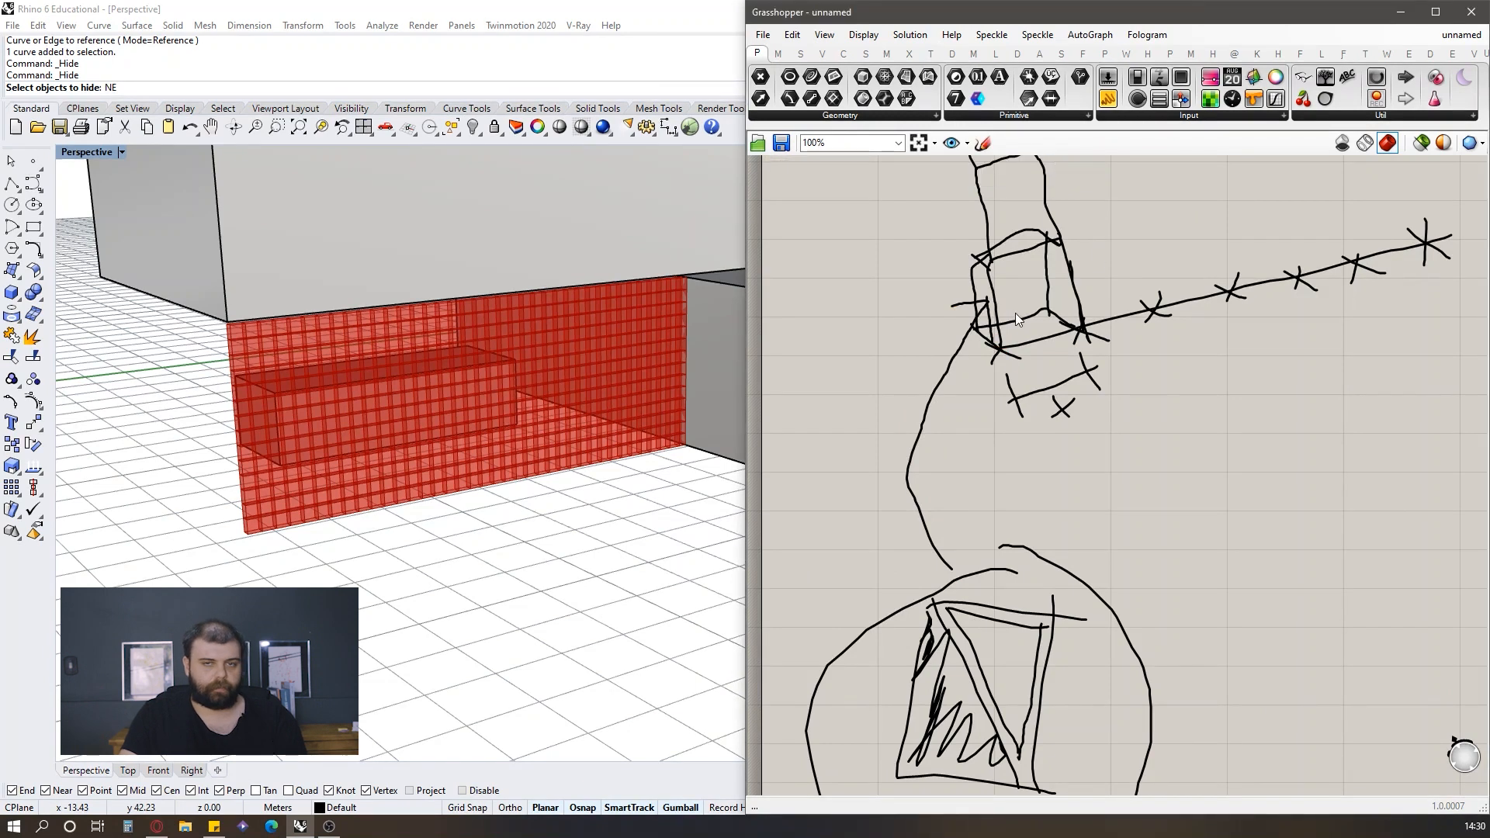
pyautogui.scroll(-3, 904, 369)
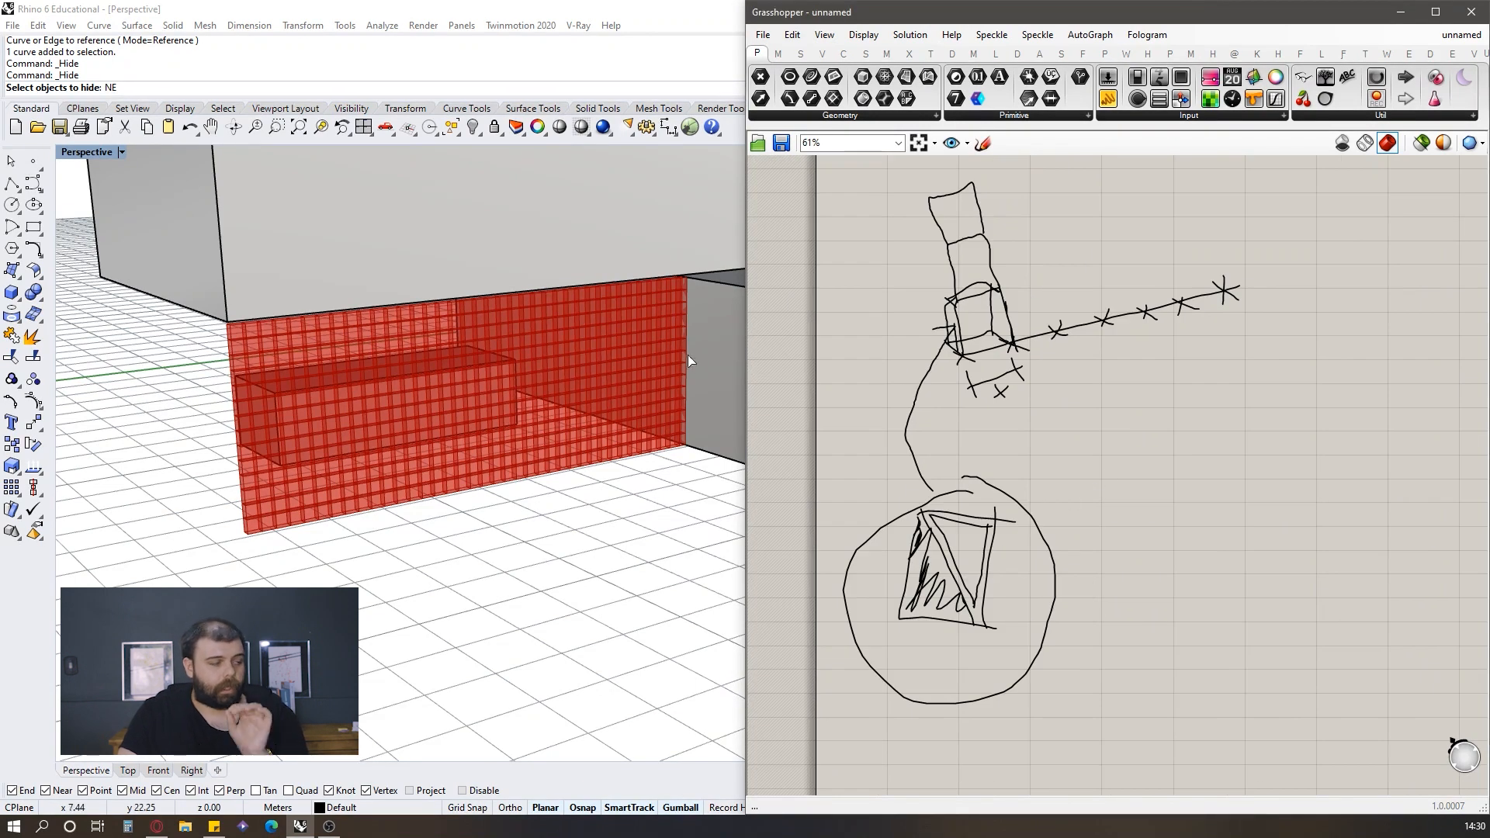
# Step: Minimize the Grasshopper window and bring up the empty ground beside the block wall in the Rhino viewport
pyautogui.click(1400, 13)
pyautogui.scroll(-7, 822, 295)
pyautogui.moveTo(749, 302); pyautogui.dragTo(745, 338, button='right')
pyautogui.scroll(5, 768, 314)
pyautogui.scroll(-6, 818, 226)
pyautogui.moveTo(818, 226); pyautogui.dragTo(697, 257, button='right')
pyautogui.scroll(7, 697, 258)
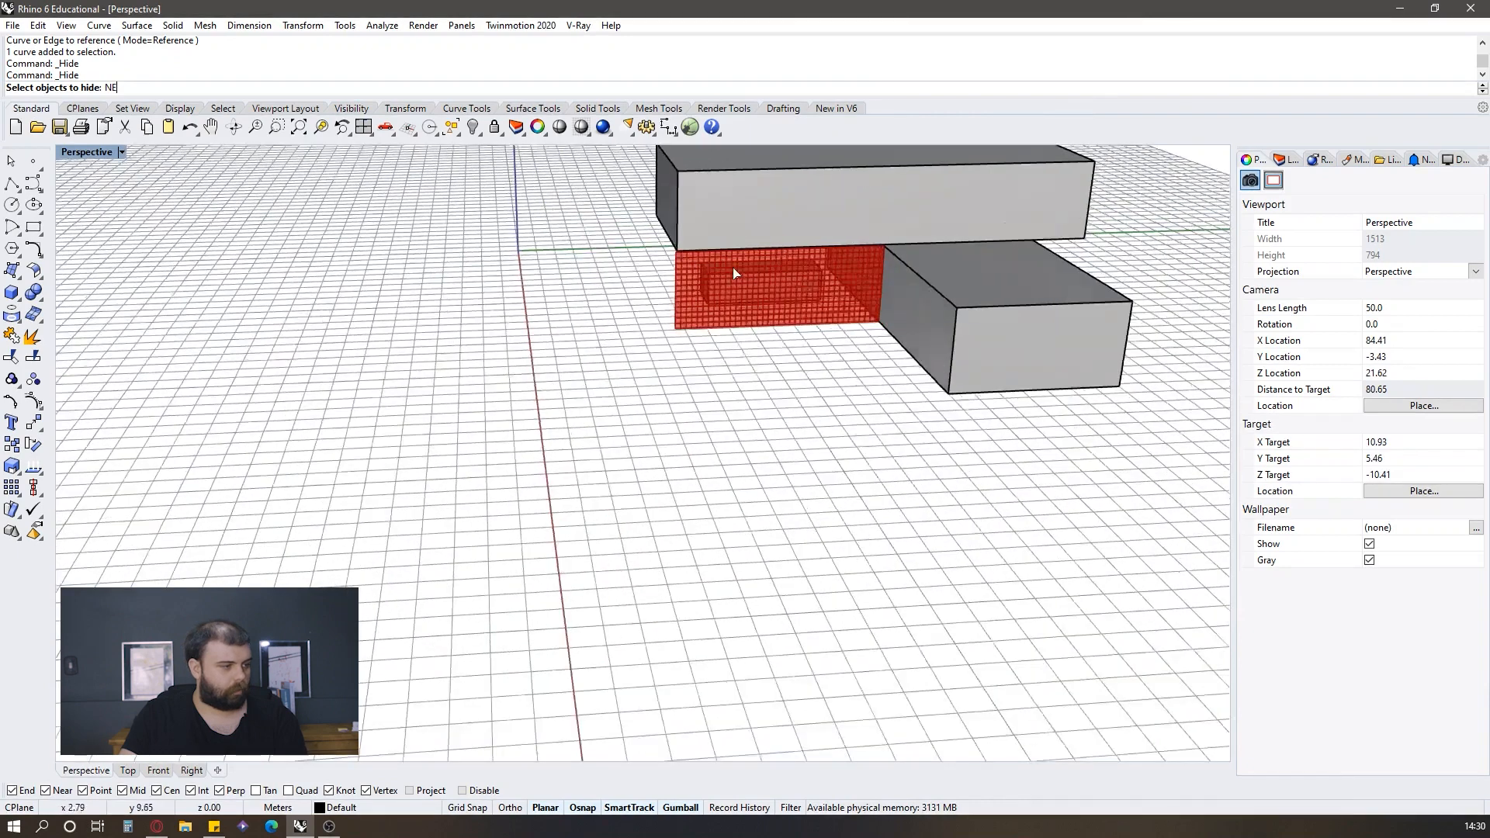
pyautogui.scroll(4, 594, 354)
pyautogui.moveTo(595, 355); pyautogui.dragTo(85, 250, button='right')
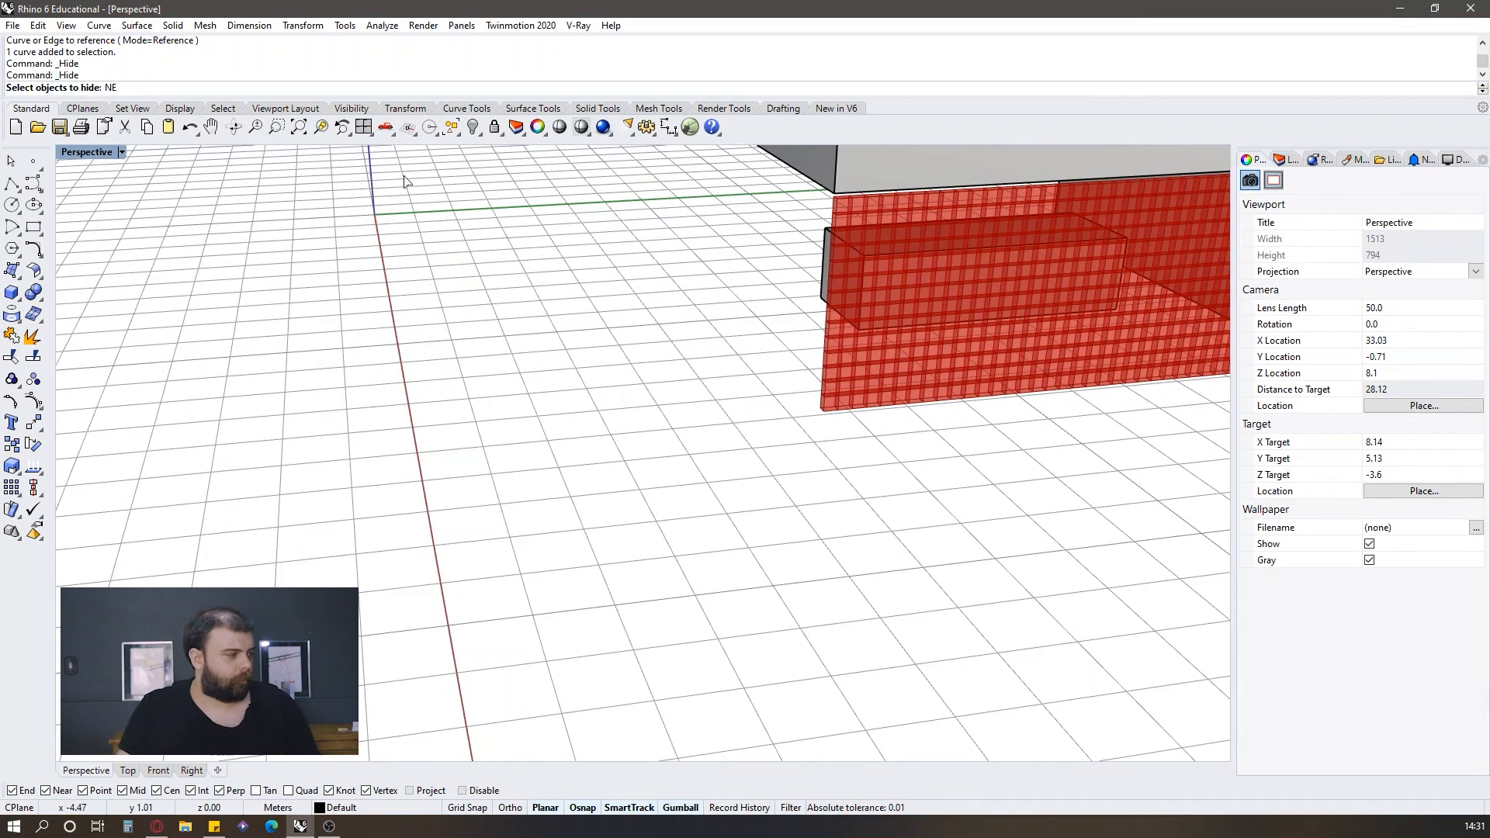
# Step: Draw a .25 by .25 m square on the ground in front of the block wall
pyautogui.click(34, 232)
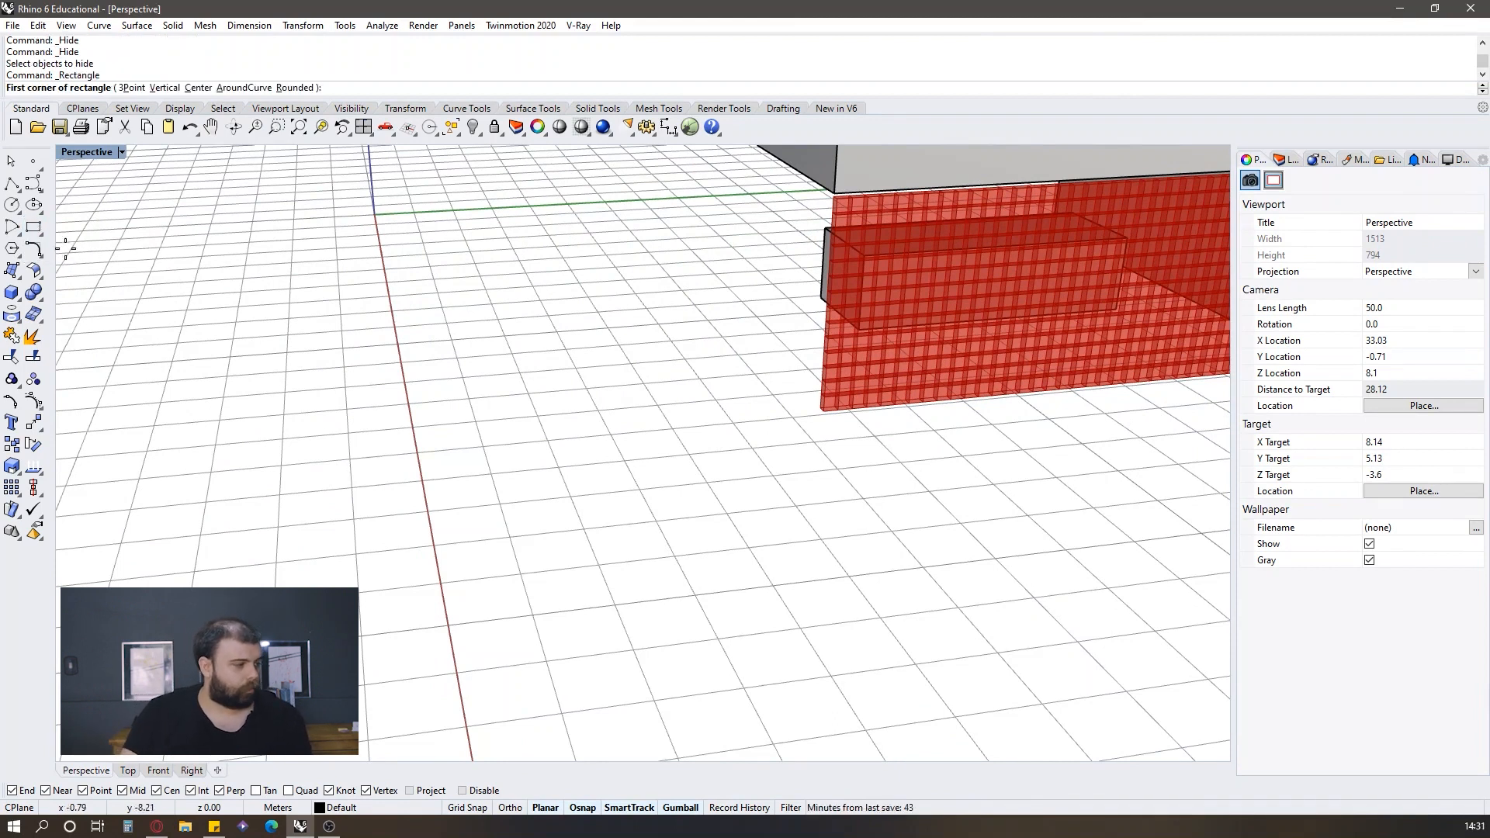
pyautogui.scroll(-5, 419, 284)
pyautogui.moveTo(496, 300); pyautogui.dragTo(419, 408, button='right')
pyautogui.scroll(5, 416, 420)
pyautogui.click(411, 535)
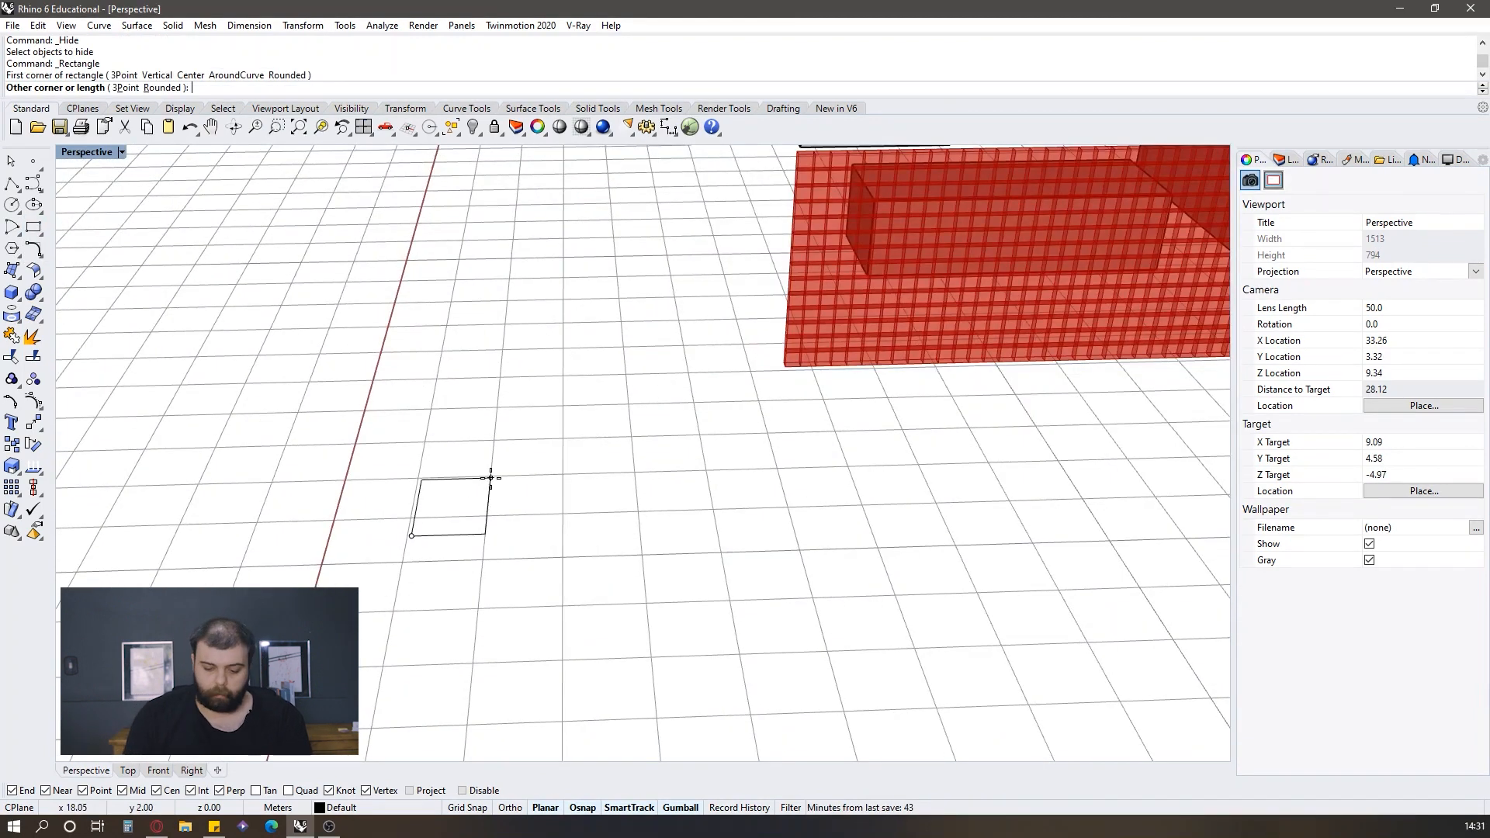
pyautogui.write('.25')
pyautogui.press('Return')
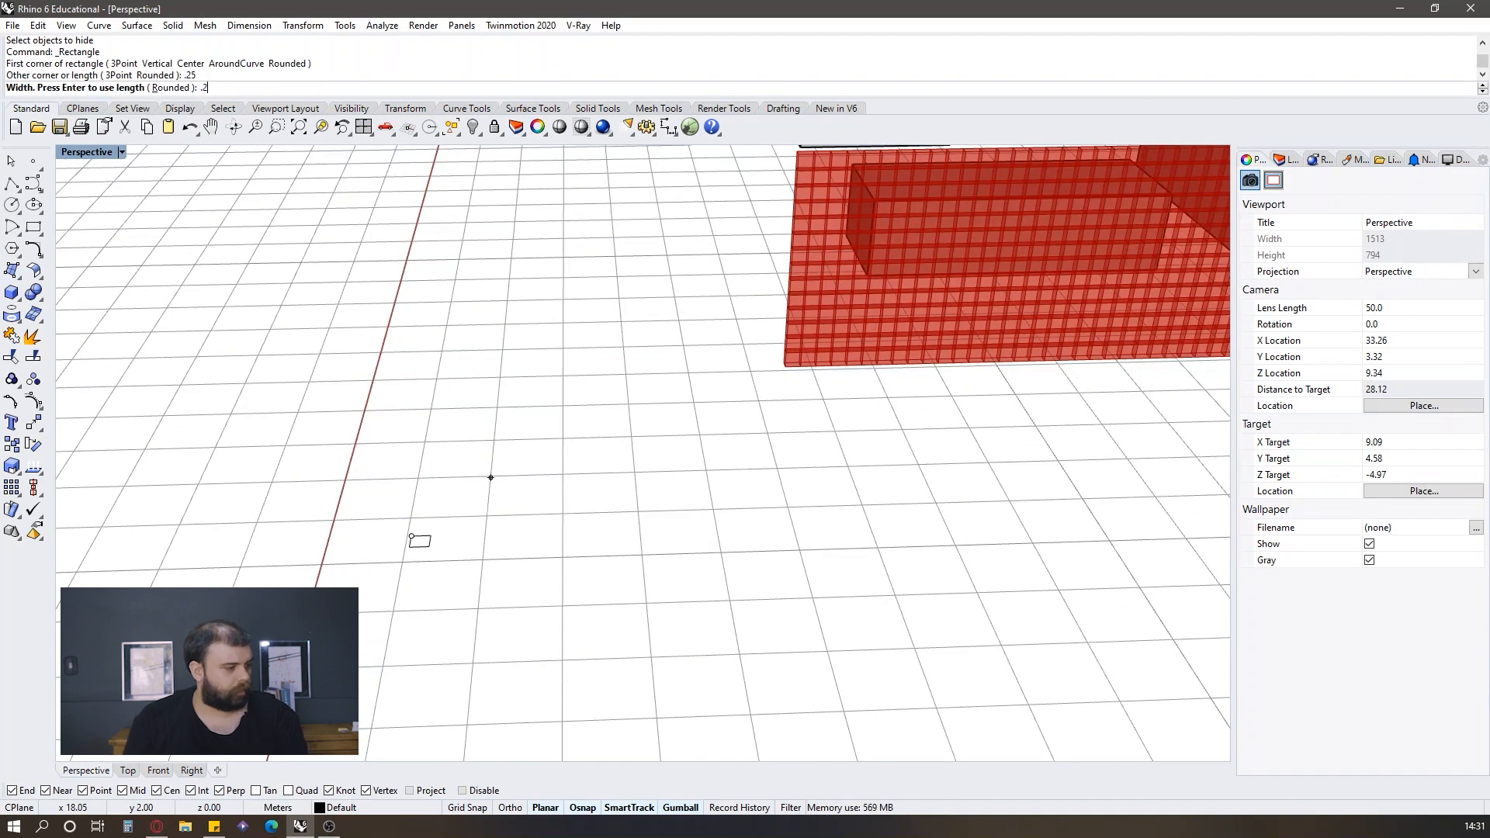
pyautogui.press('Return')
# Step: Stand the small square upright with Rotate3D, using one of its ground edges as the rotation axis
pyautogui.scroll(-4, 491, 479)
pyautogui.moveTo(491, 479); pyautogui.dragTo(659, 462, button='right')
pyautogui.scroll(6, 898, 354)
pyautogui.scroll(-4, 896, 357)
pyautogui.moveTo(895, 357); pyautogui.dragTo(767, 321, button='right')
pyautogui.scroll(6, 578, 353)
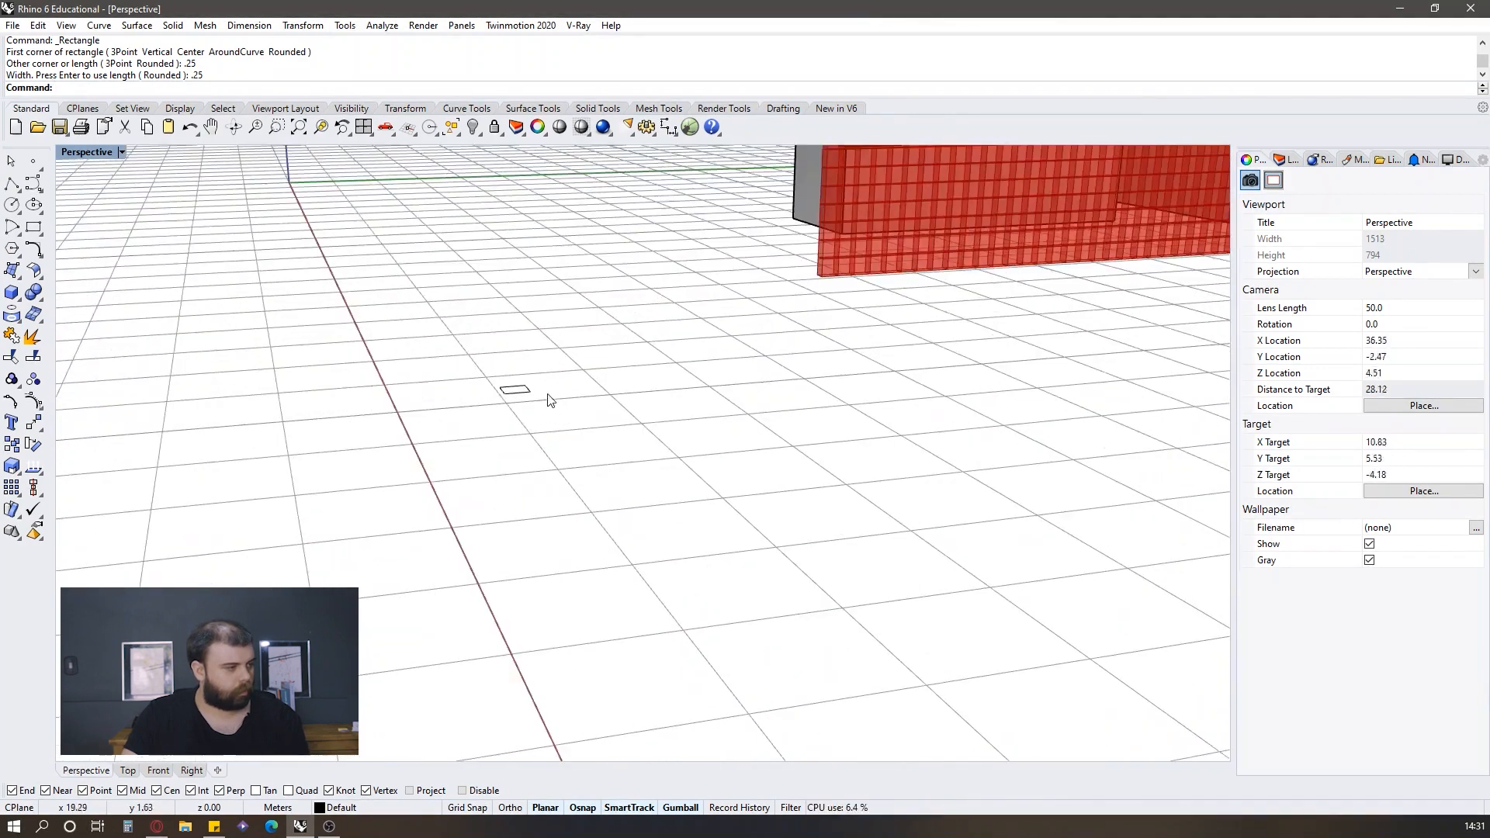
pyautogui.click(529, 394)
pyautogui.moveTo(559, 402); pyautogui.dragTo(683, 382, button='right')
pyautogui.moveTo(1020, 413); pyautogui.dragTo(836, 342, button='right')
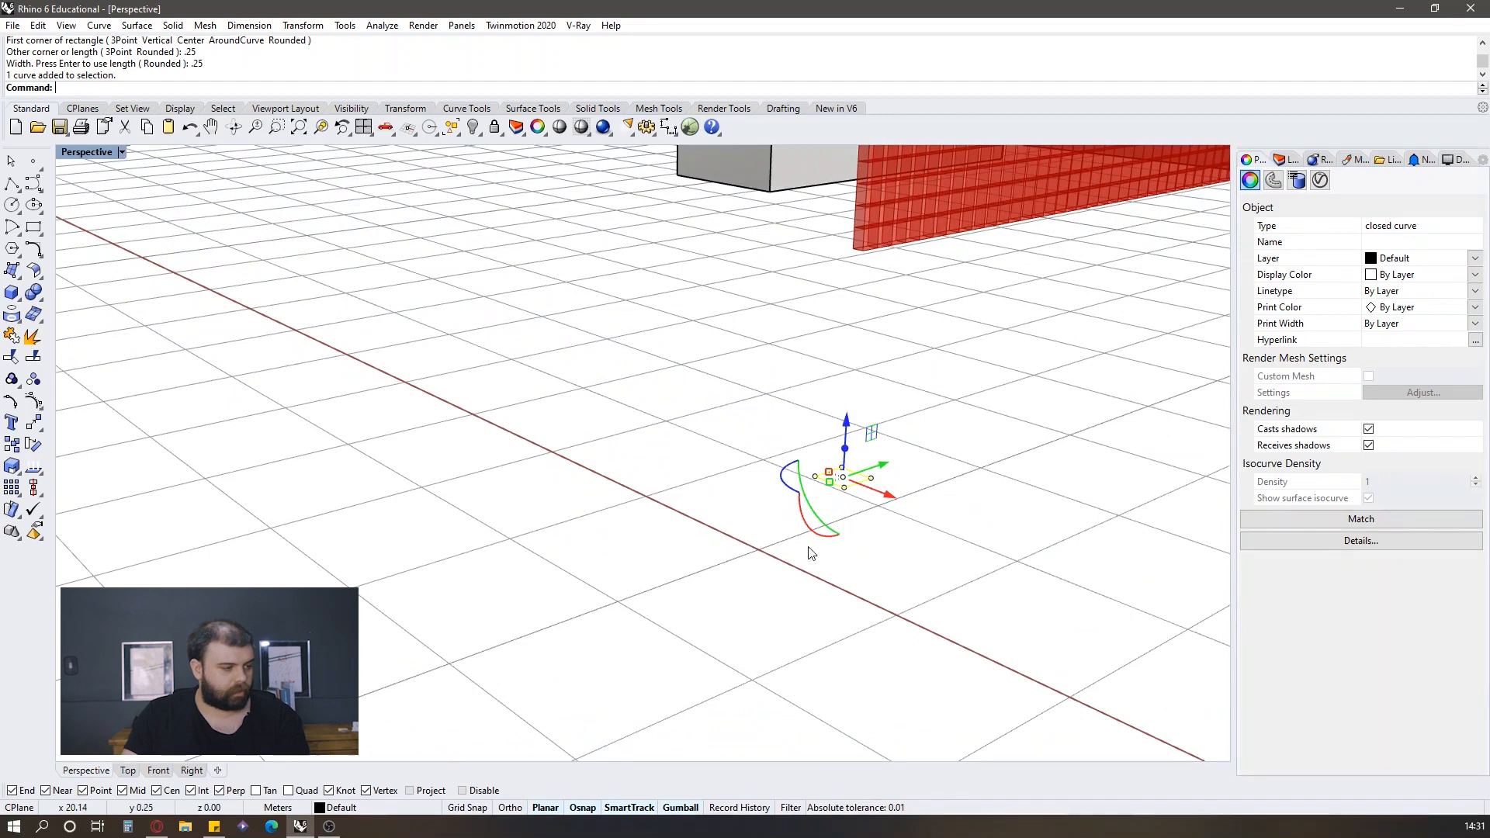
pyautogui.click(989, 452)
pyautogui.click(885, 485)
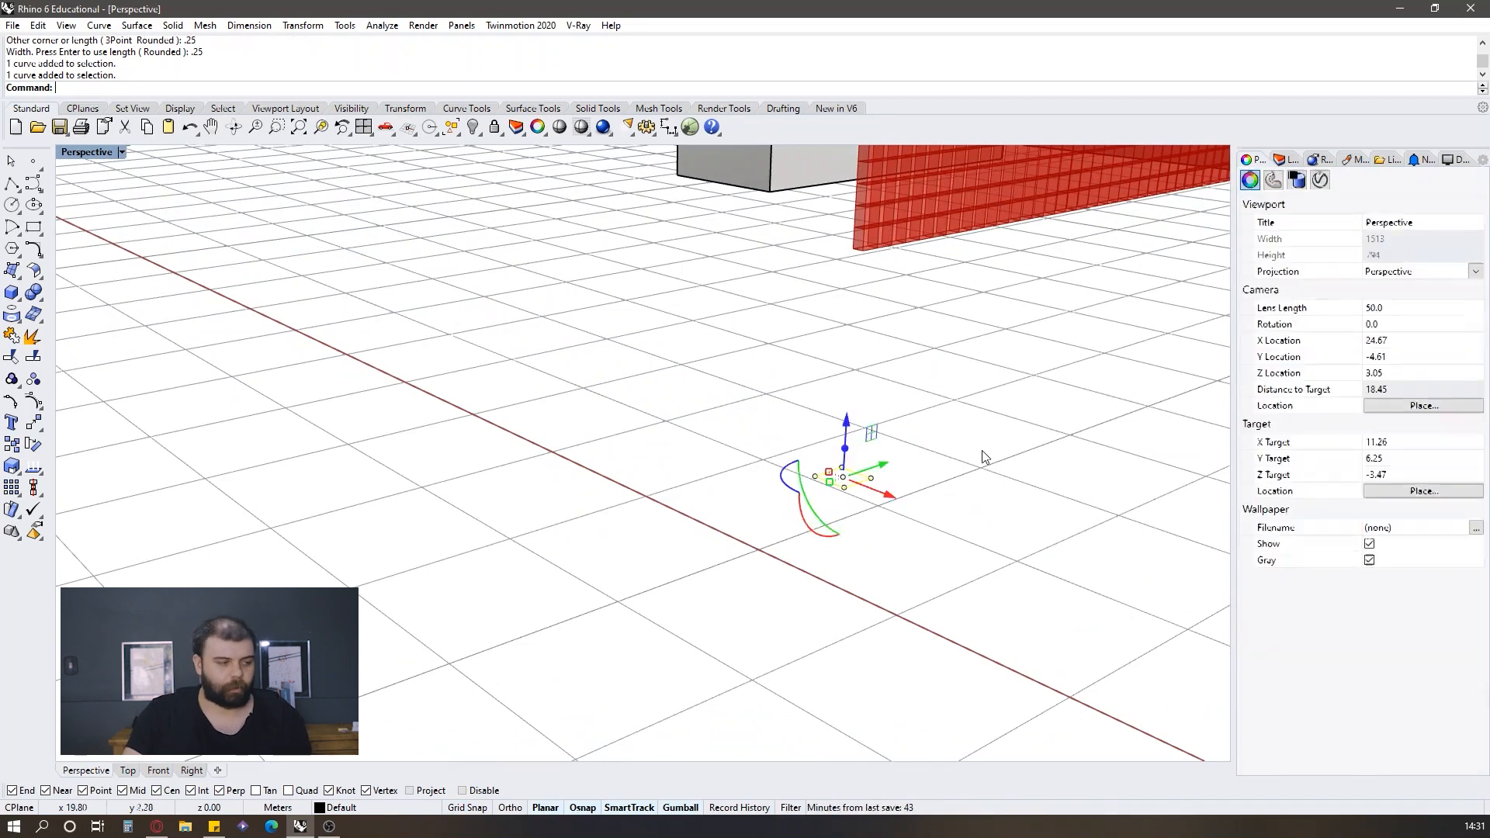
pyautogui.write('3D')
pyautogui.press('Return')
pyautogui.scroll(5, 939, 474)
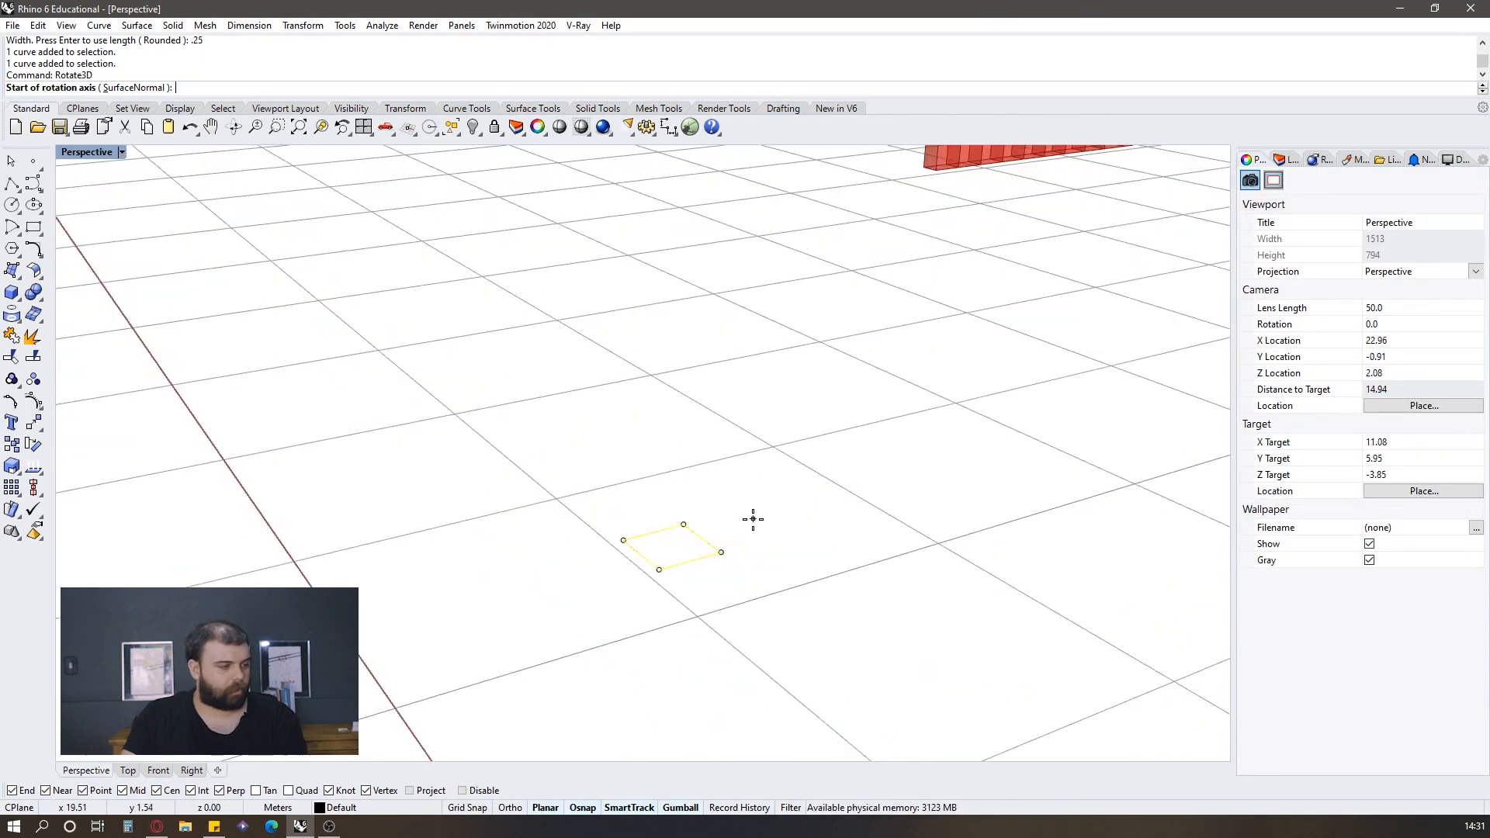
pyautogui.click(659, 569)
pyautogui.click(731, 545)
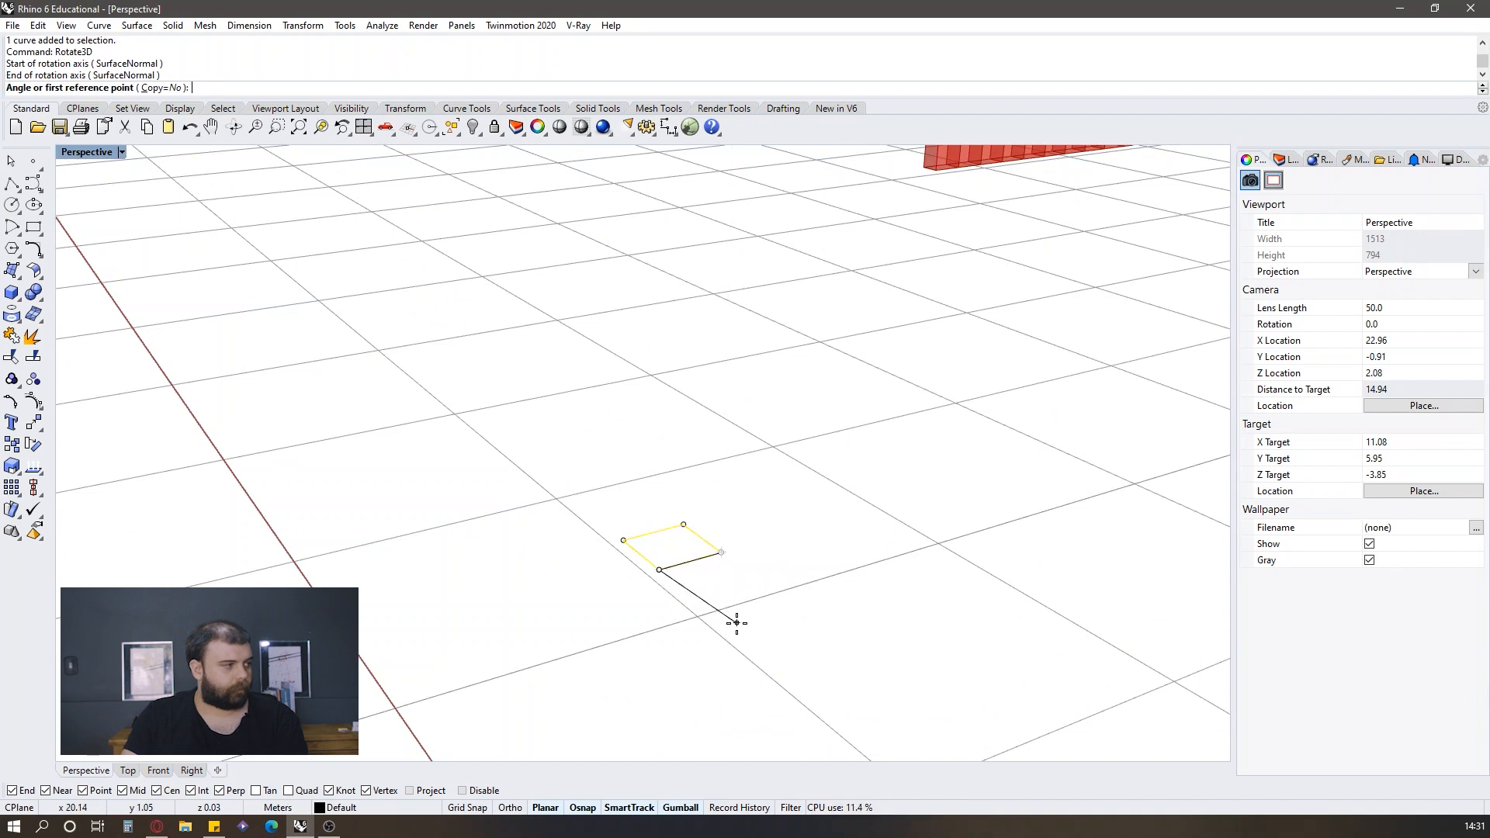
pyautogui.click(622, 537)
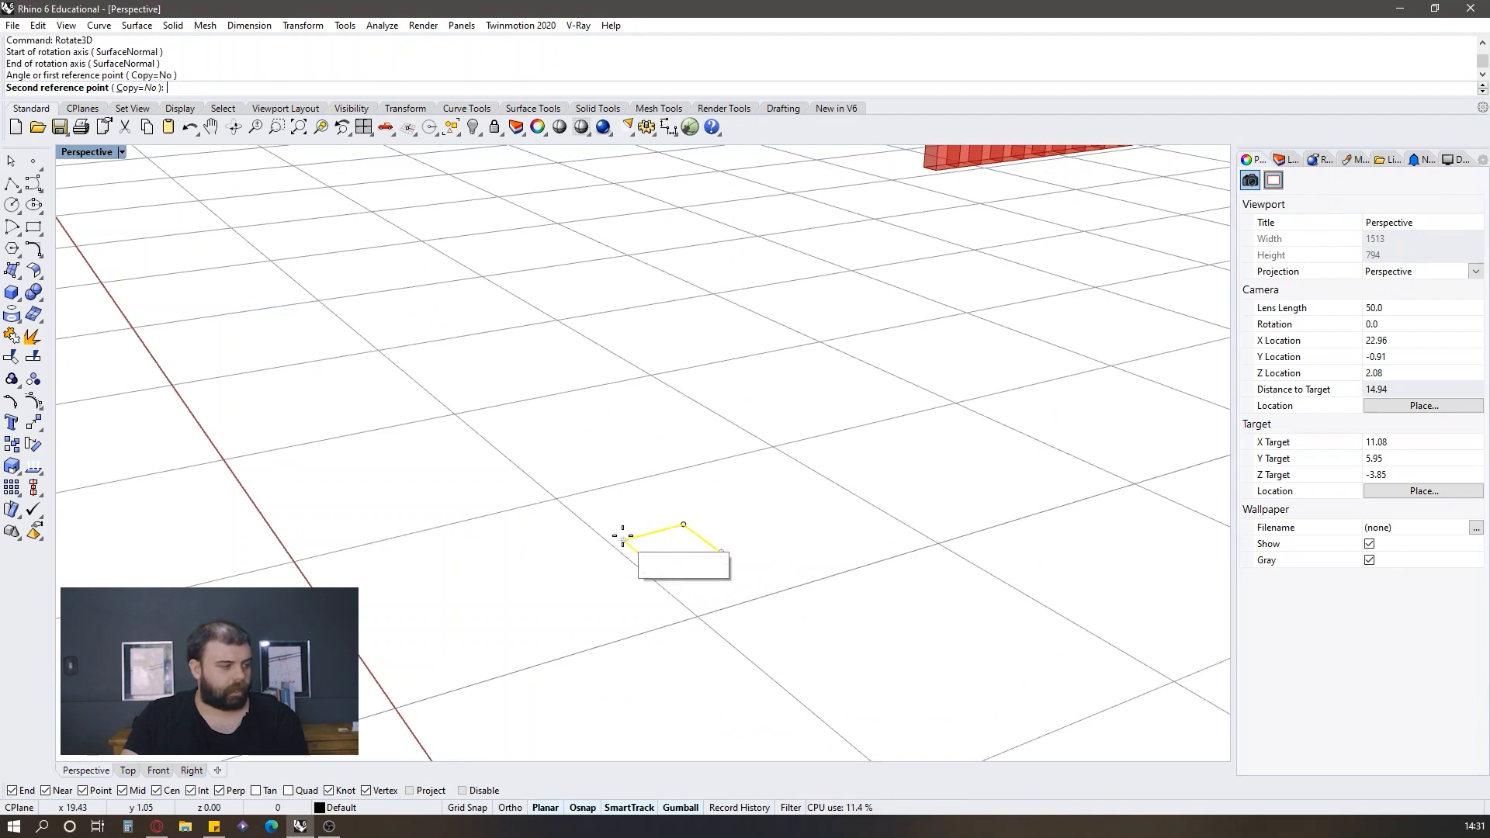
pyautogui.click(660, 398)
# Step: Move the upright square along its two horizontal directions until it sits beside the near corner of the block wall
pyautogui.moveTo(742, 419); pyautogui.dragTo(428, 509, button='right')
pyautogui.moveTo(419, 484); pyautogui.dragTo(759, 489)
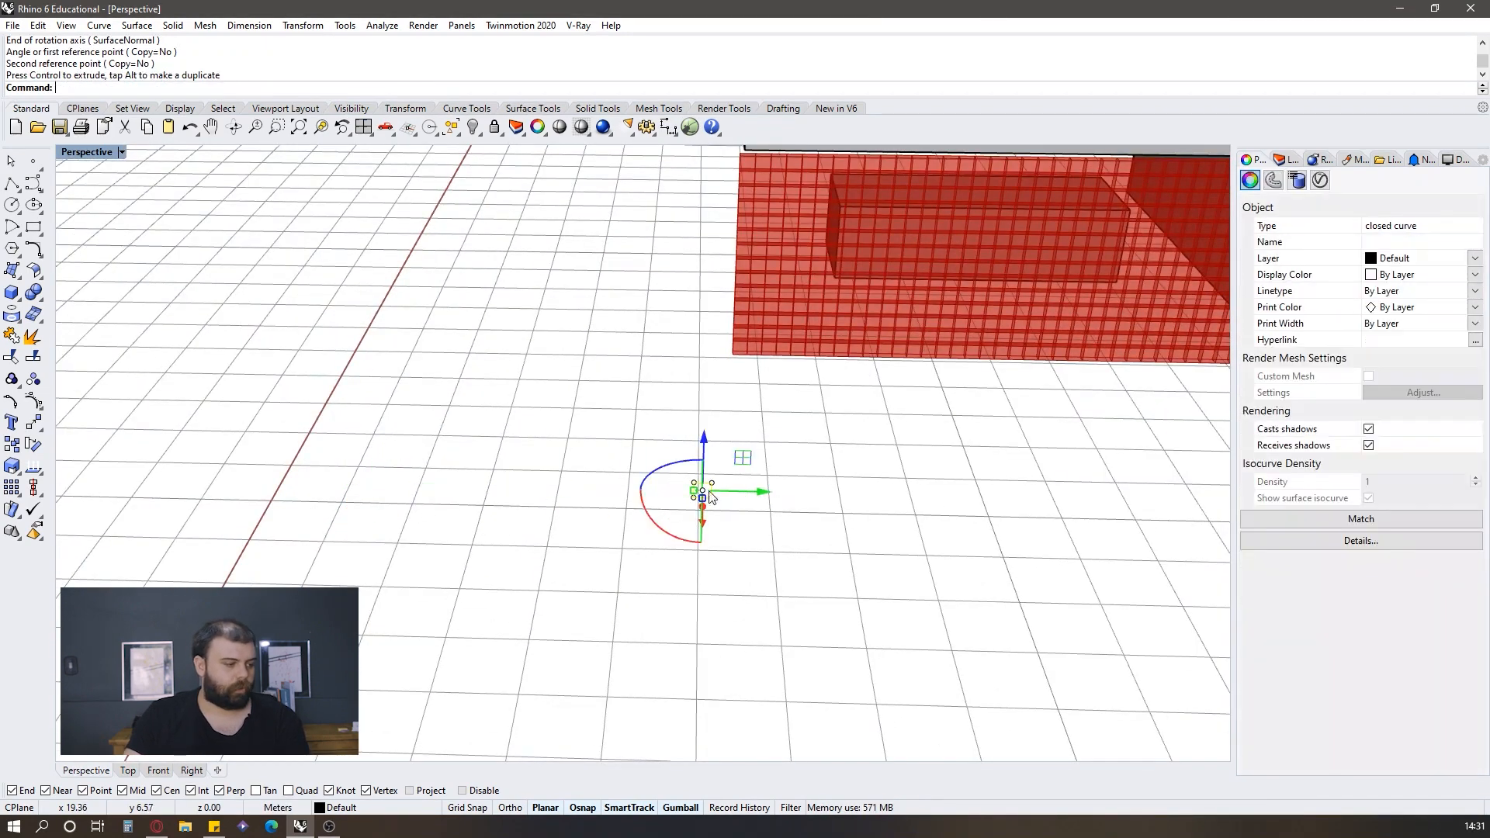
pyautogui.moveTo(665, 520); pyautogui.dragTo(501, 514, button='right')
pyautogui.moveTo(469, 523); pyautogui.dragTo(616, 399)
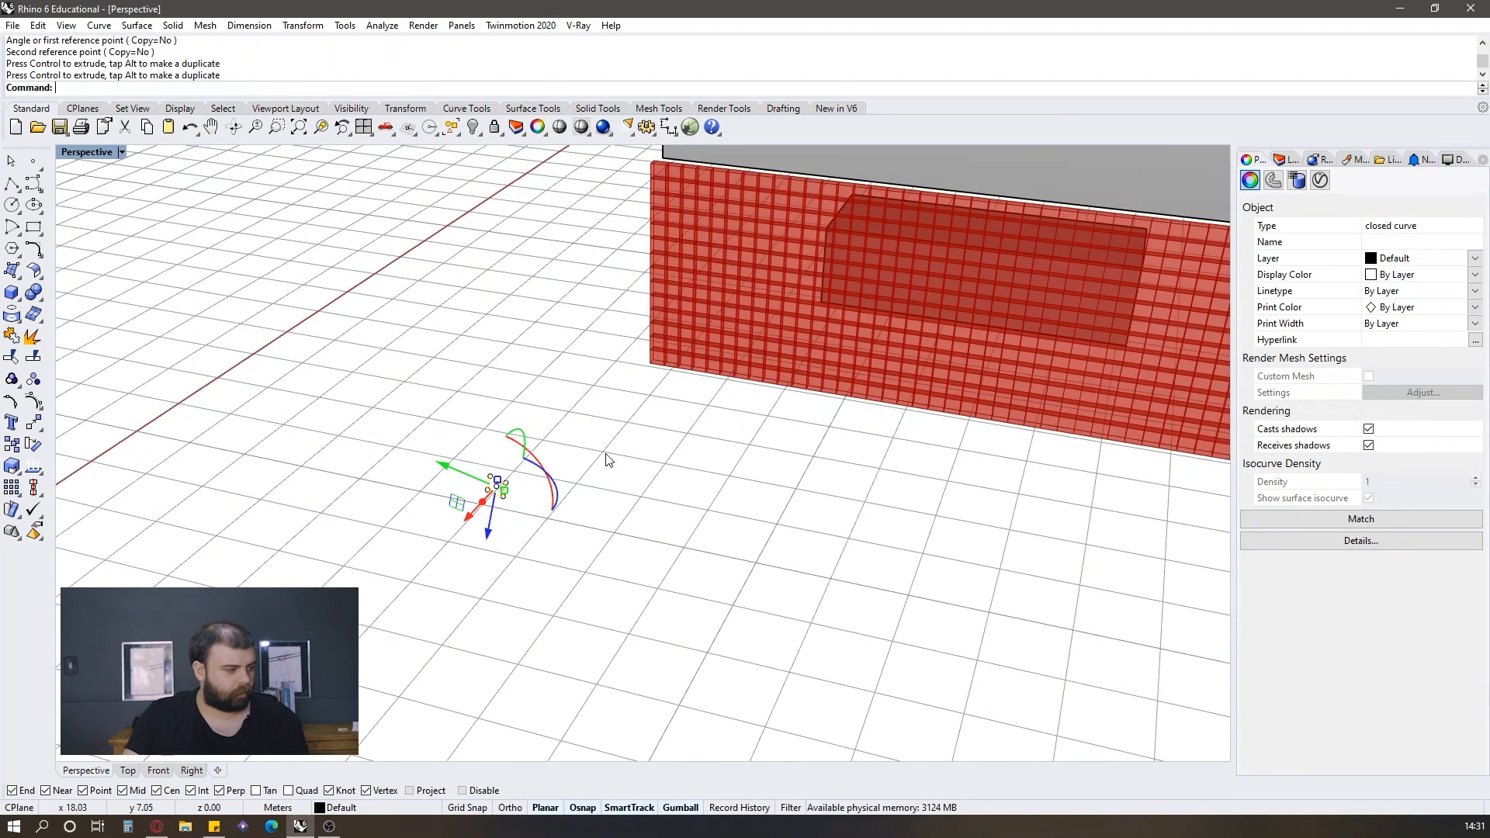
pyautogui.hotkey('ctrl', 'z')
pyautogui.moveTo(475, 512); pyautogui.dragTo(619, 387)
pyautogui.press('Escape')
# Step: Offset the upright square inward by .025 m to form a frame
pyautogui.scroll(6, 636, 337)
pyautogui.moveTo(654, 355); pyautogui.dragTo(703, 342, button='right')
pyautogui.moveTo(618, 383); pyautogui.dragTo(641, 377, button='right')
pyautogui.moveTo(702, 530); pyautogui.dragTo(567, 336)
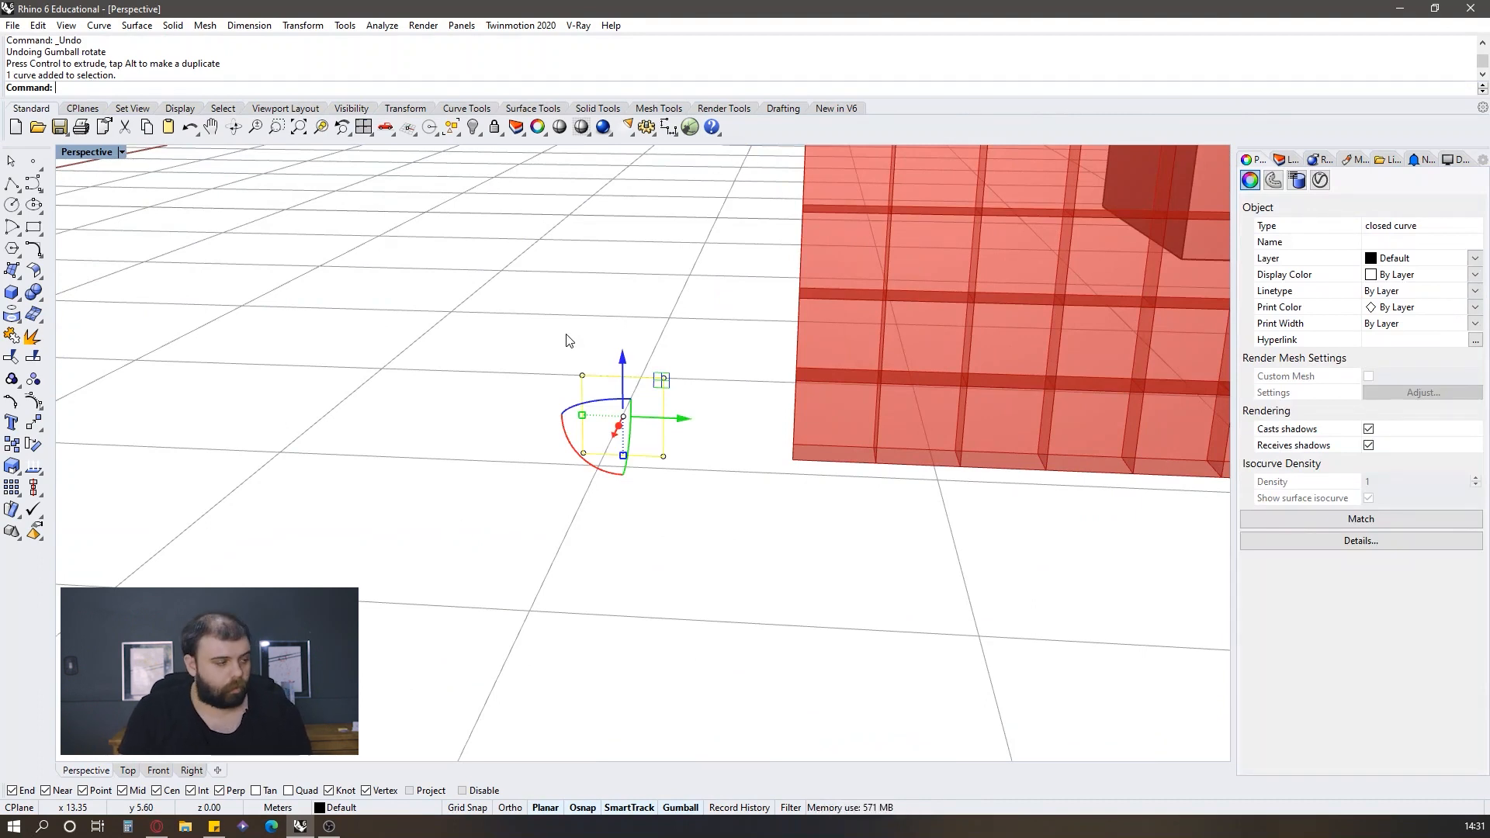
pyautogui.click(439, 303)
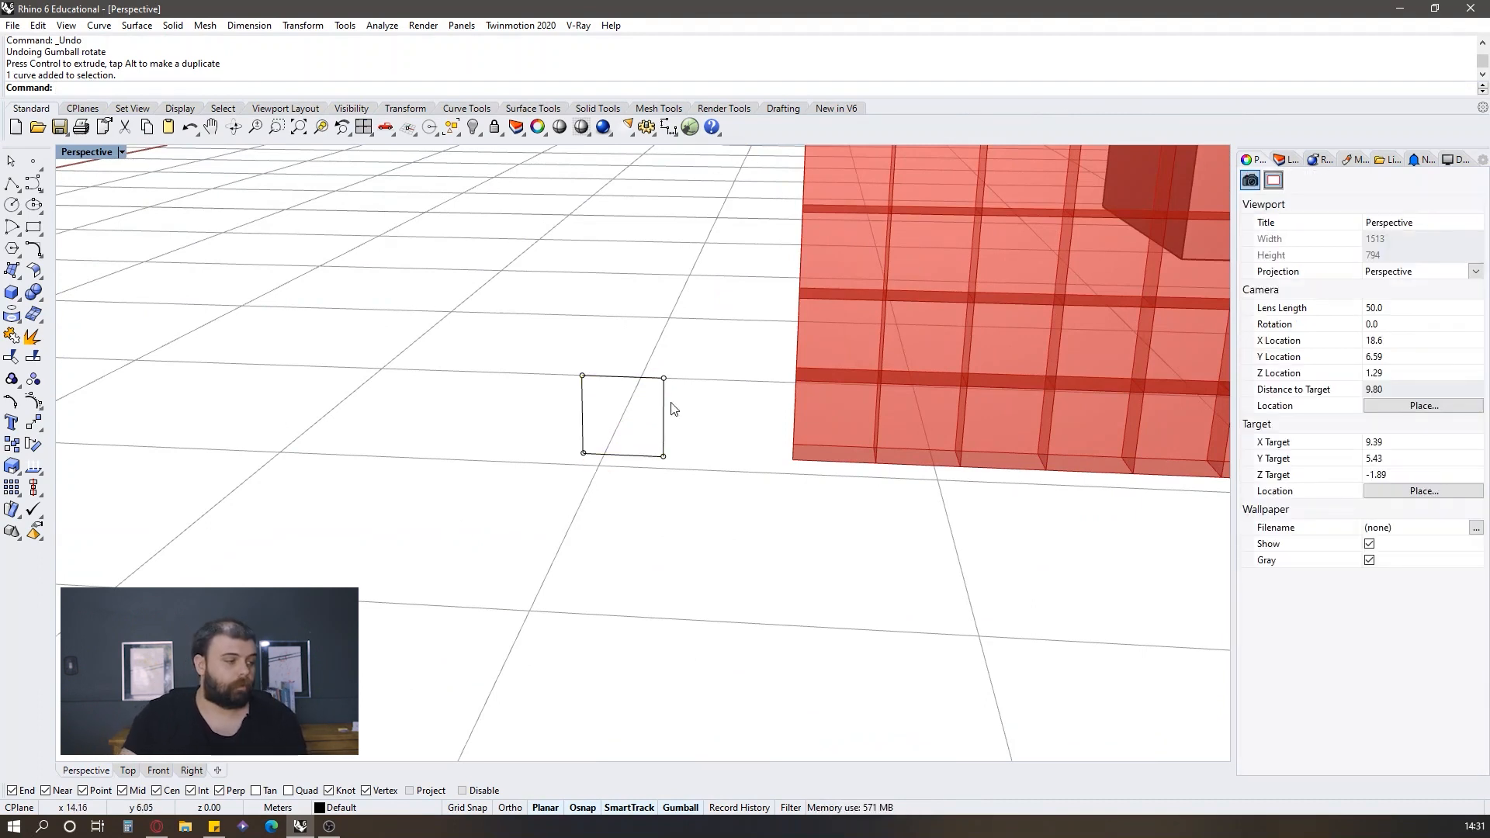
pyautogui.moveTo(720, 458); pyautogui.dragTo(526, 319)
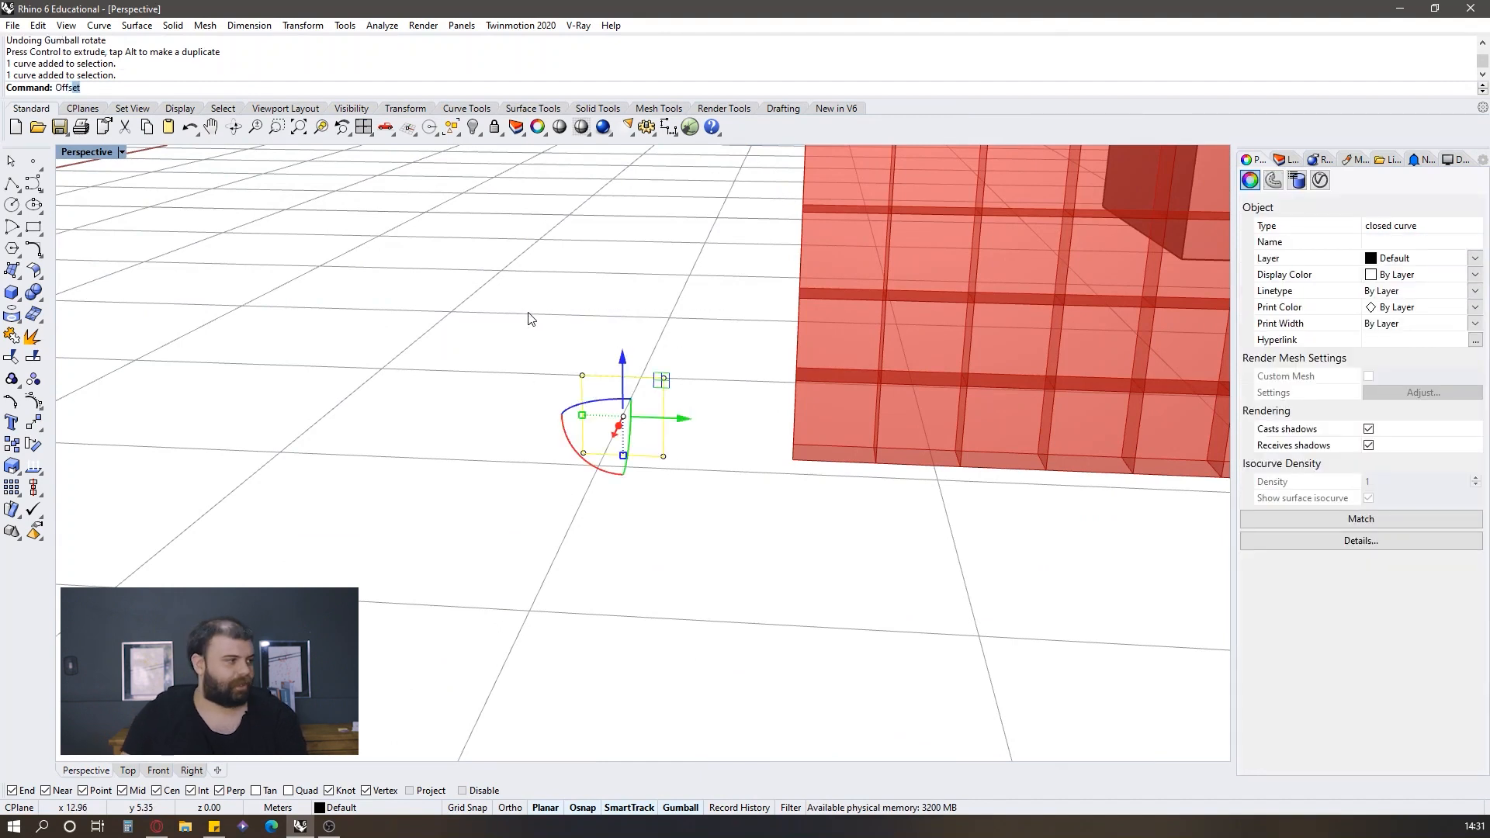
pyautogui.write('Off')
pyautogui.press('Return')
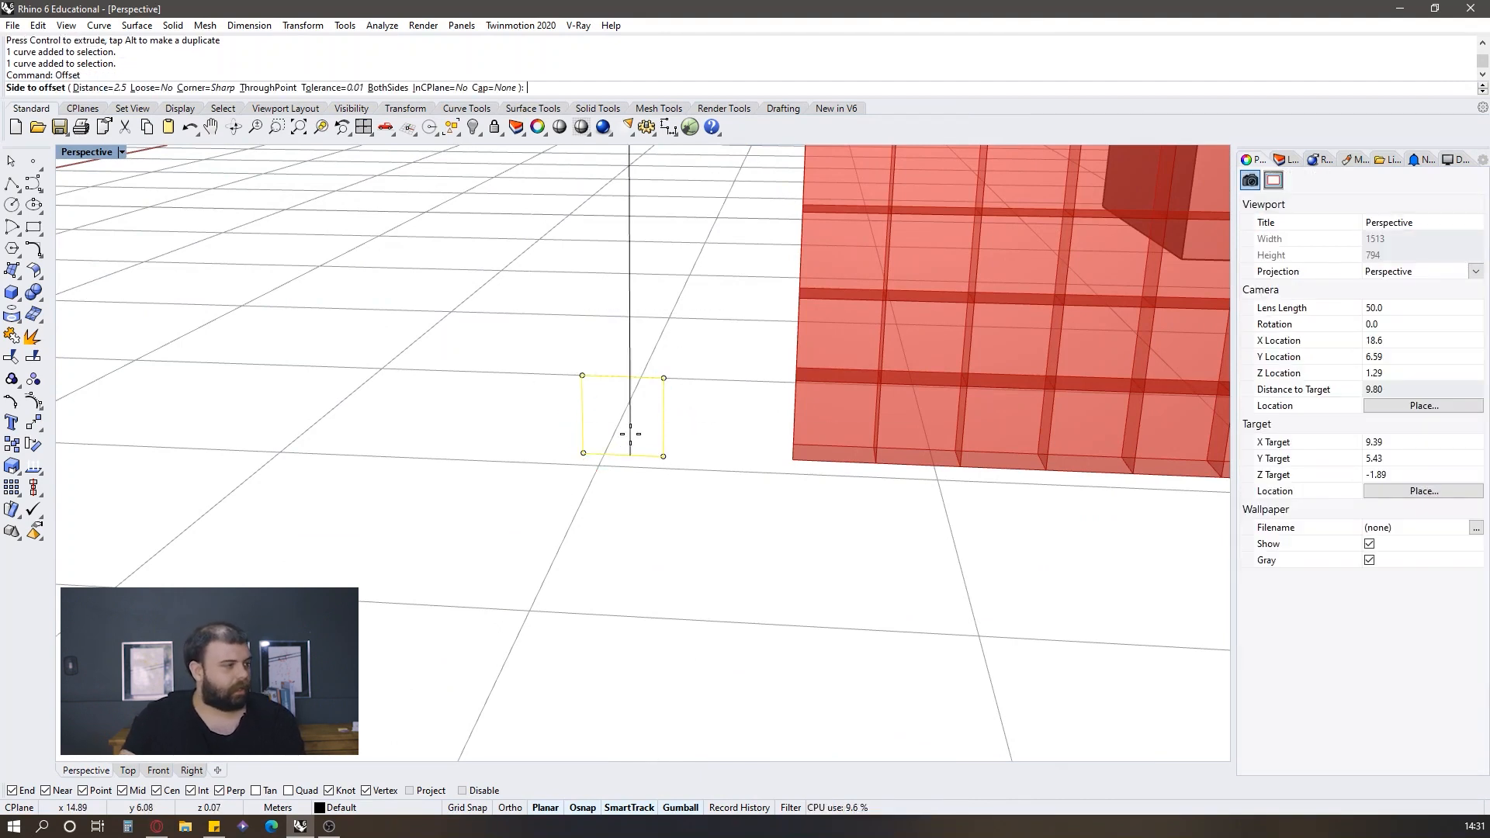
pyautogui.click(101, 87)
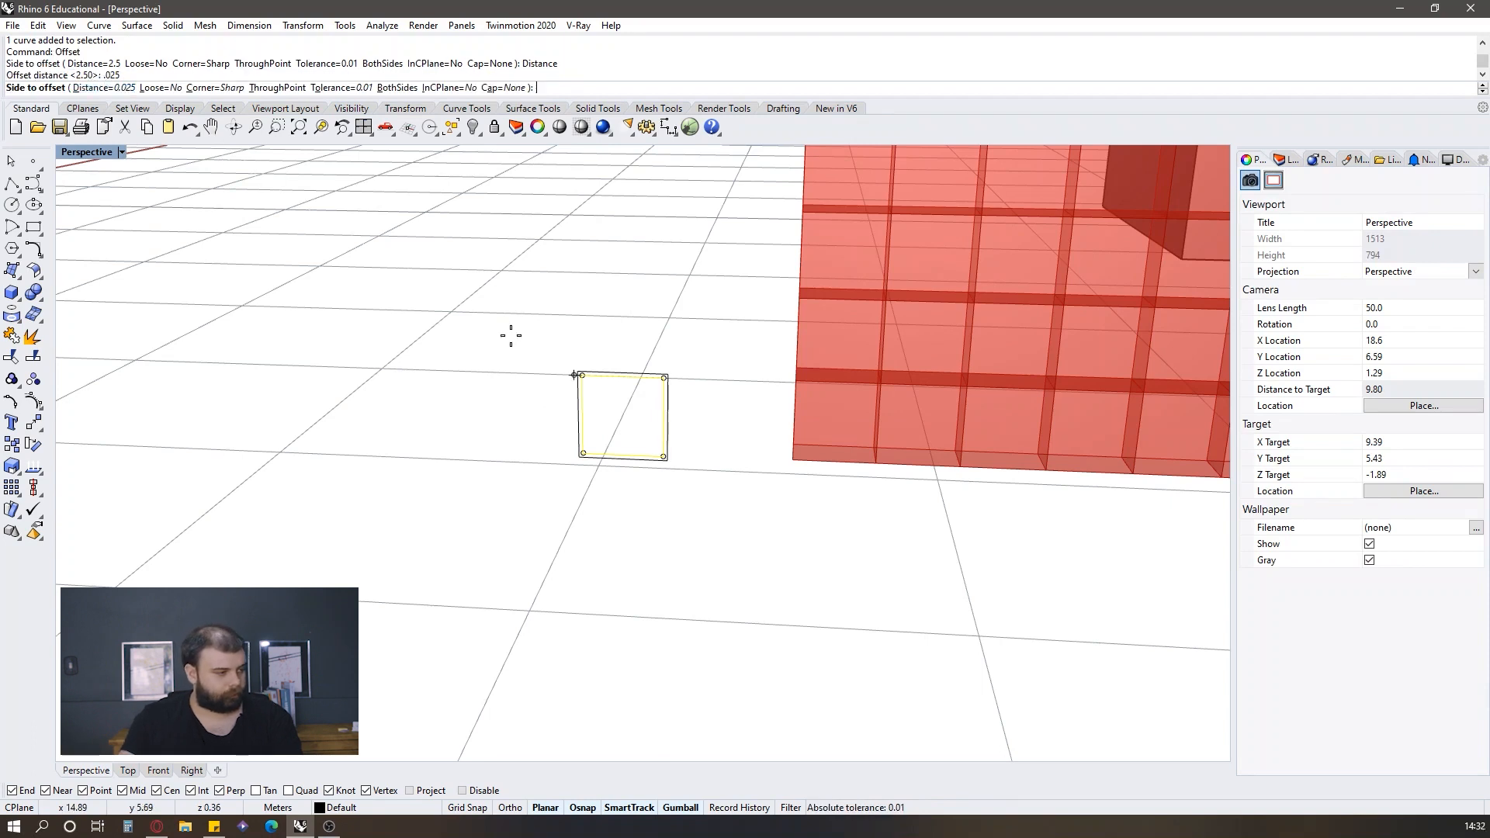
pyautogui.scroll(6, 630, 394)
pyautogui.click(628, 398)
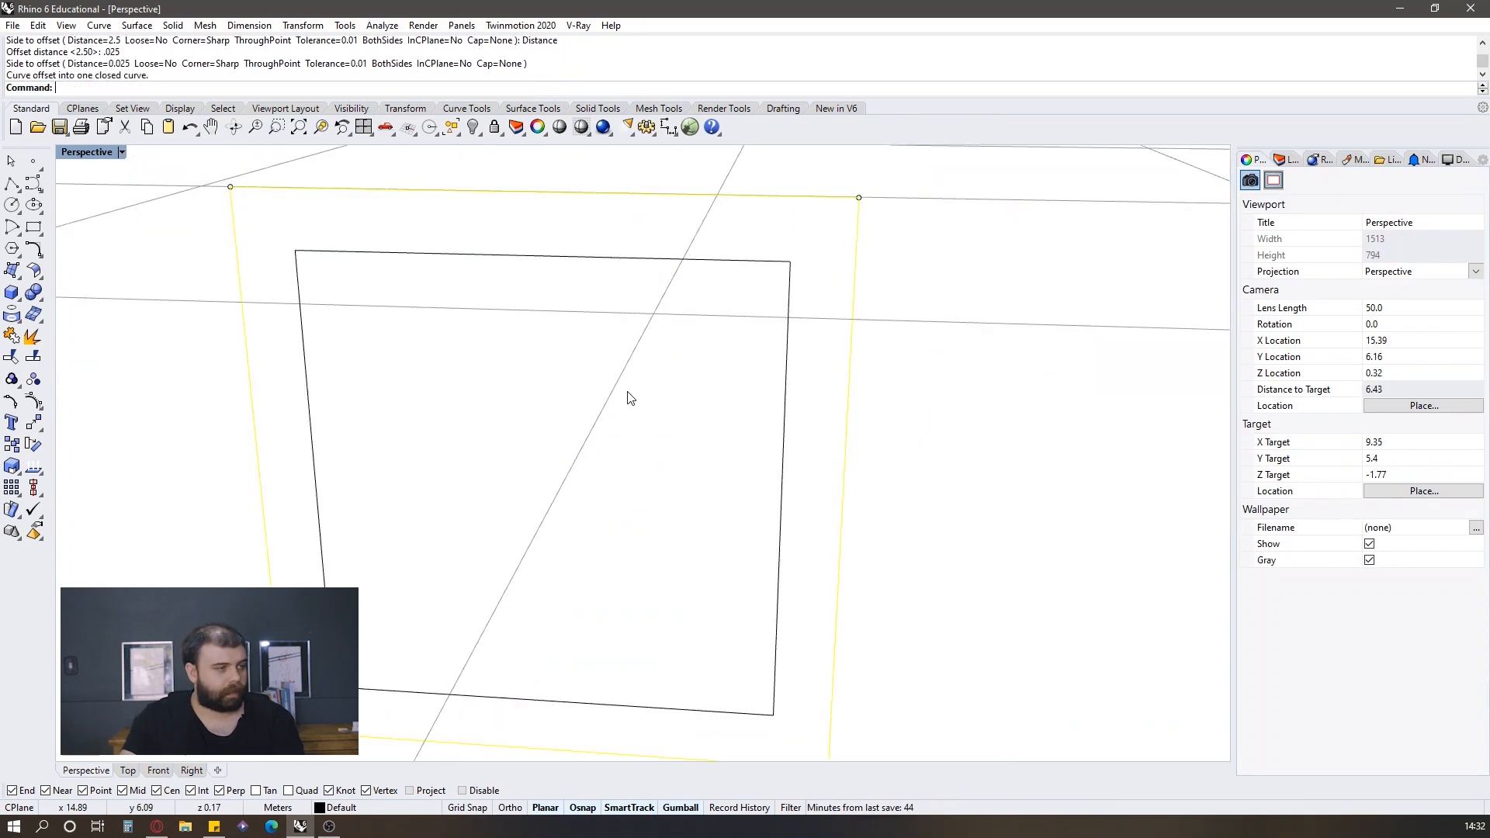
pyautogui.scroll(-2, 627, 392)
pyautogui.click(745, 308)
# Step: Draw a polyline diagonally across the inner square from its upper-left corner to its lower-right corner
pyautogui.moveTo(694, 346); pyautogui.dragTo(682, 352, button='right')
pyautogui.click(11, 184)
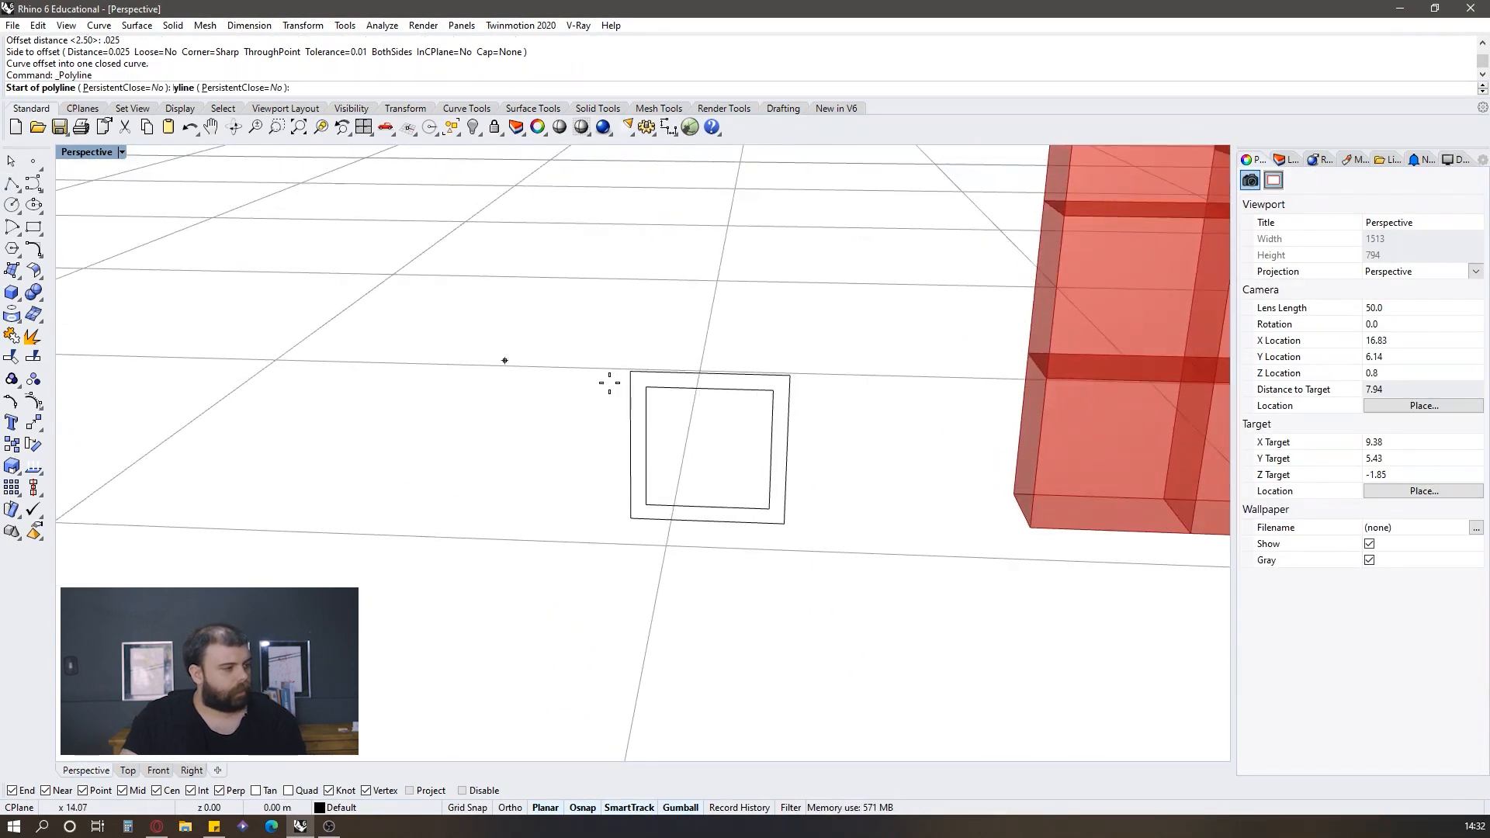
pyautogui.click(647, 387)
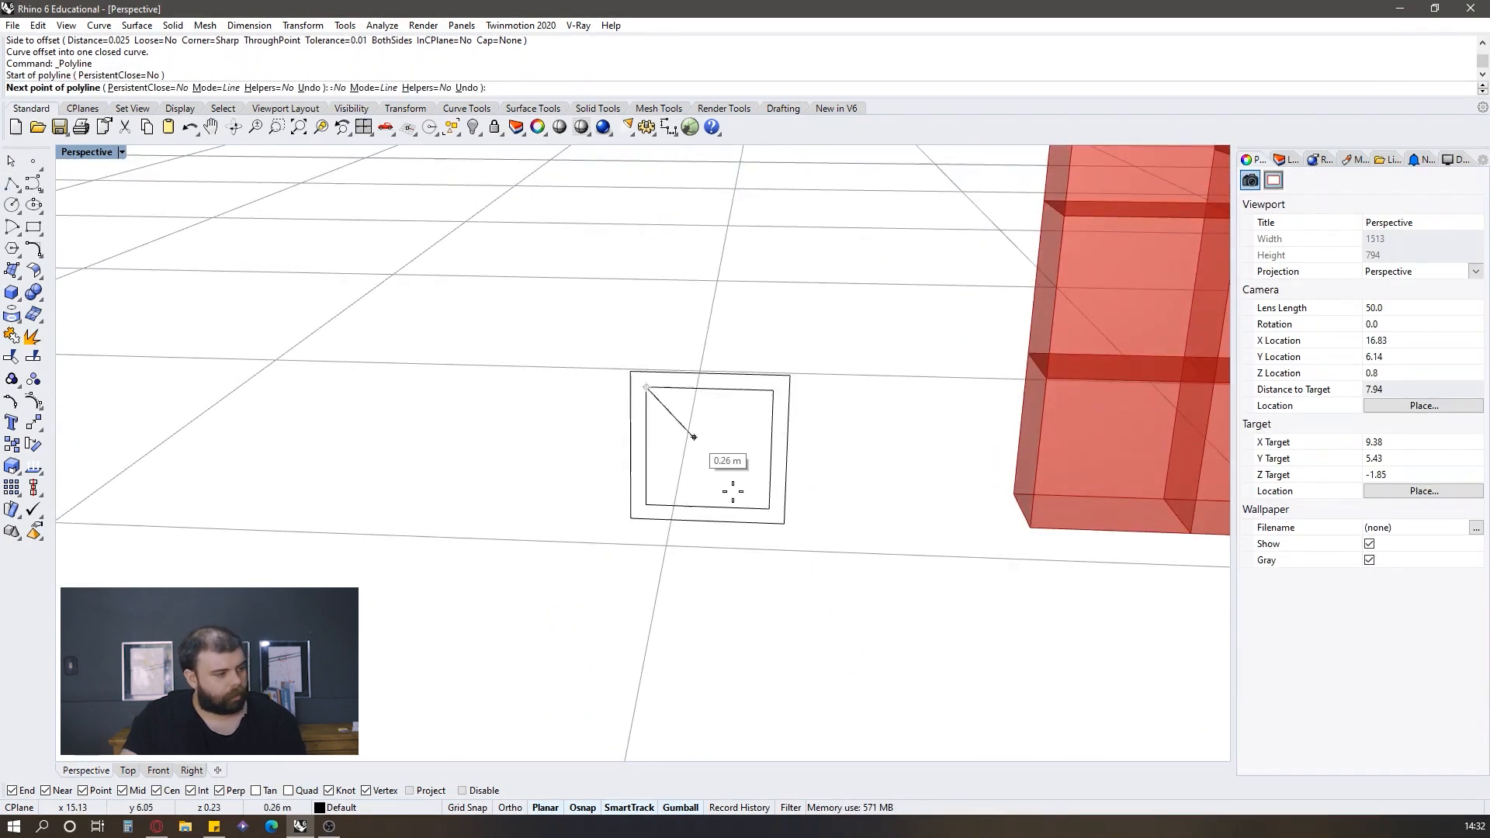
pyautogui.click(767, 506)
pyautogui.press('Return')
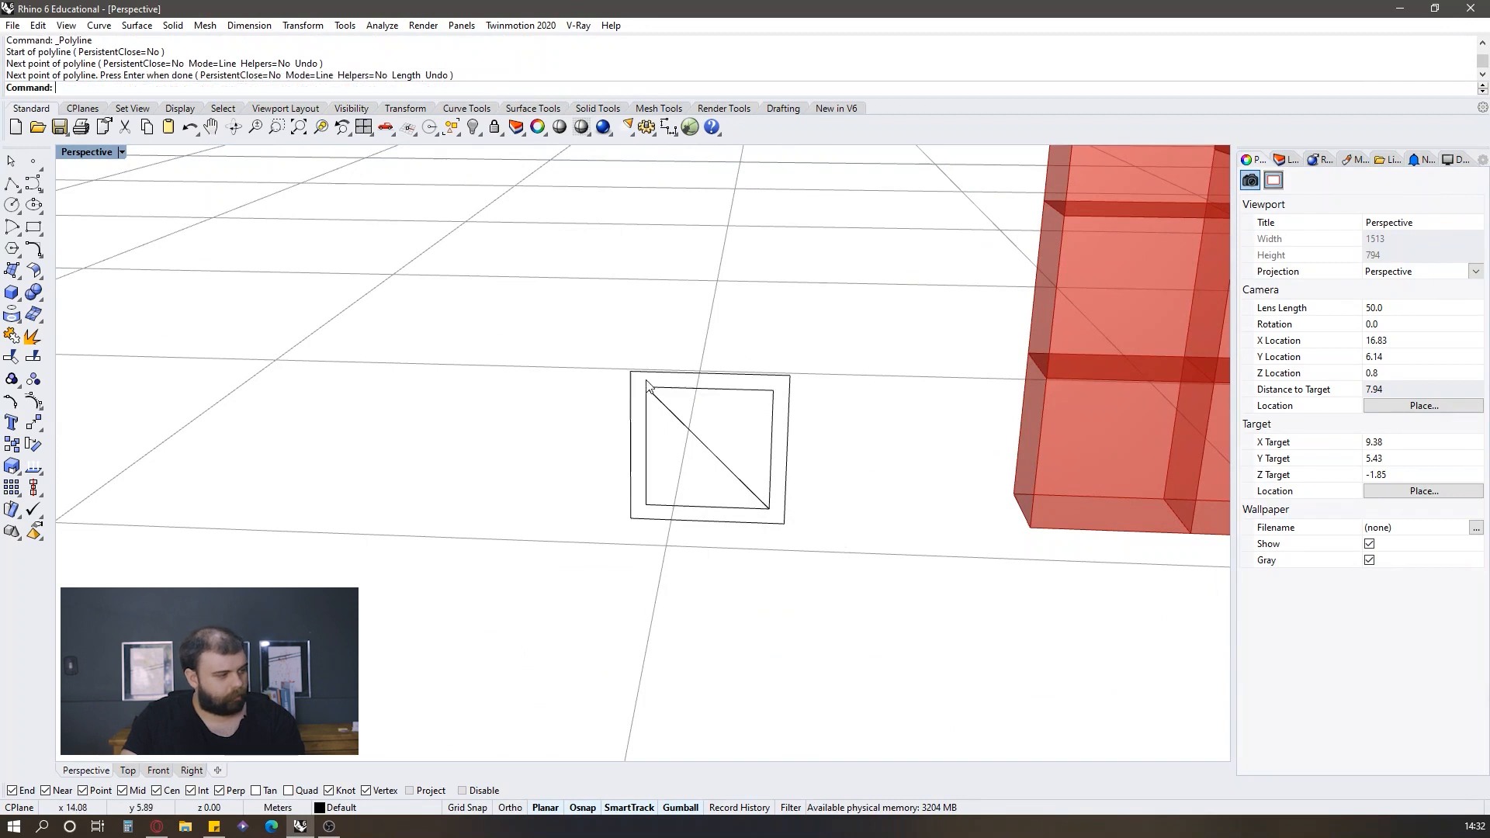
# Step: Explode the inner square and delete its bottom and left edges so a triangle remains
pyautogui.click(745, 508)
pyautogui.write('explode')
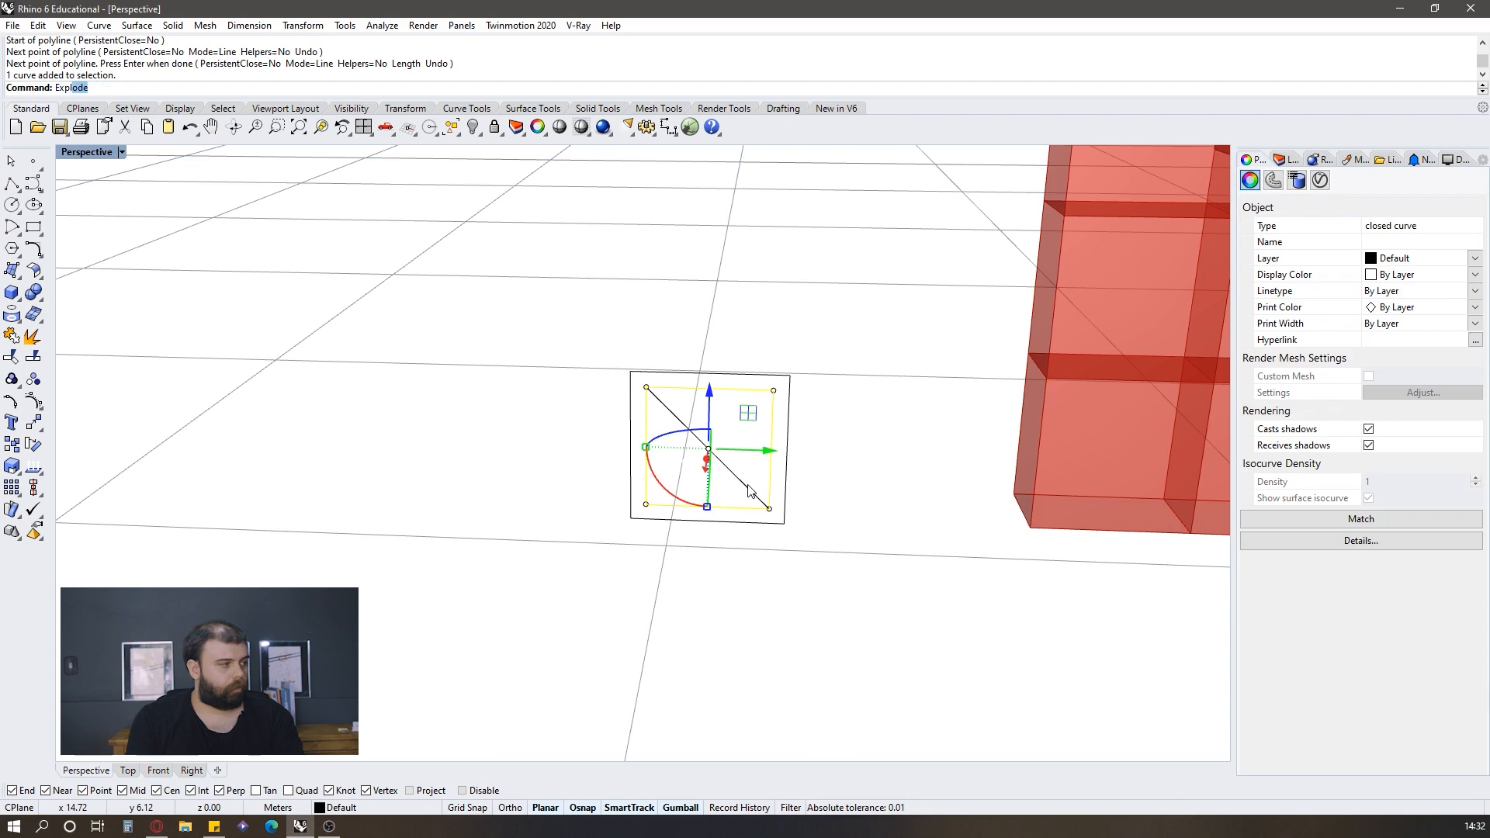
pyautogui.press('Return')
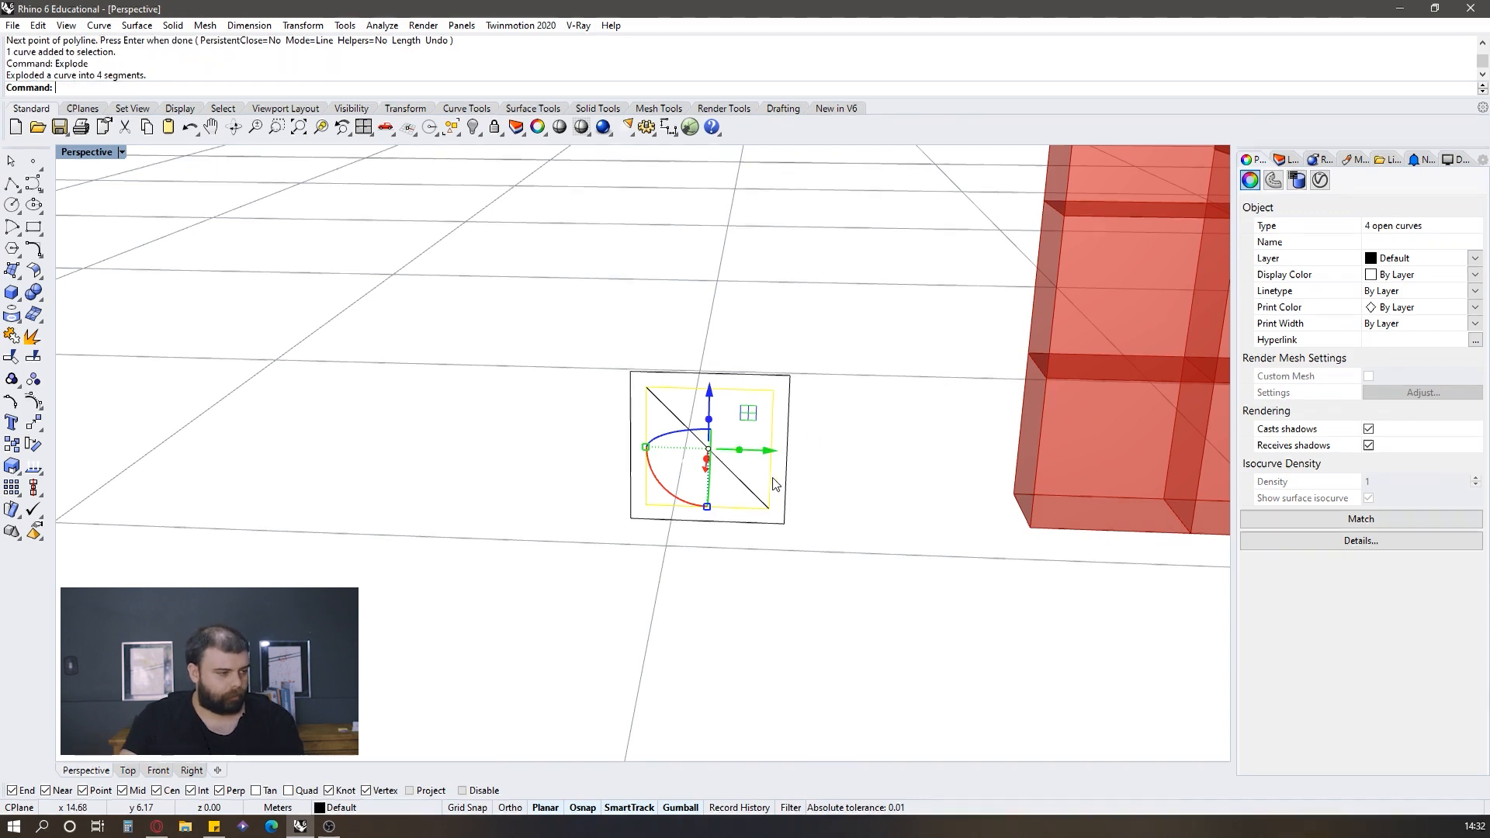
pyautogui.press('Escape')
pyautogui.click(740, 509)
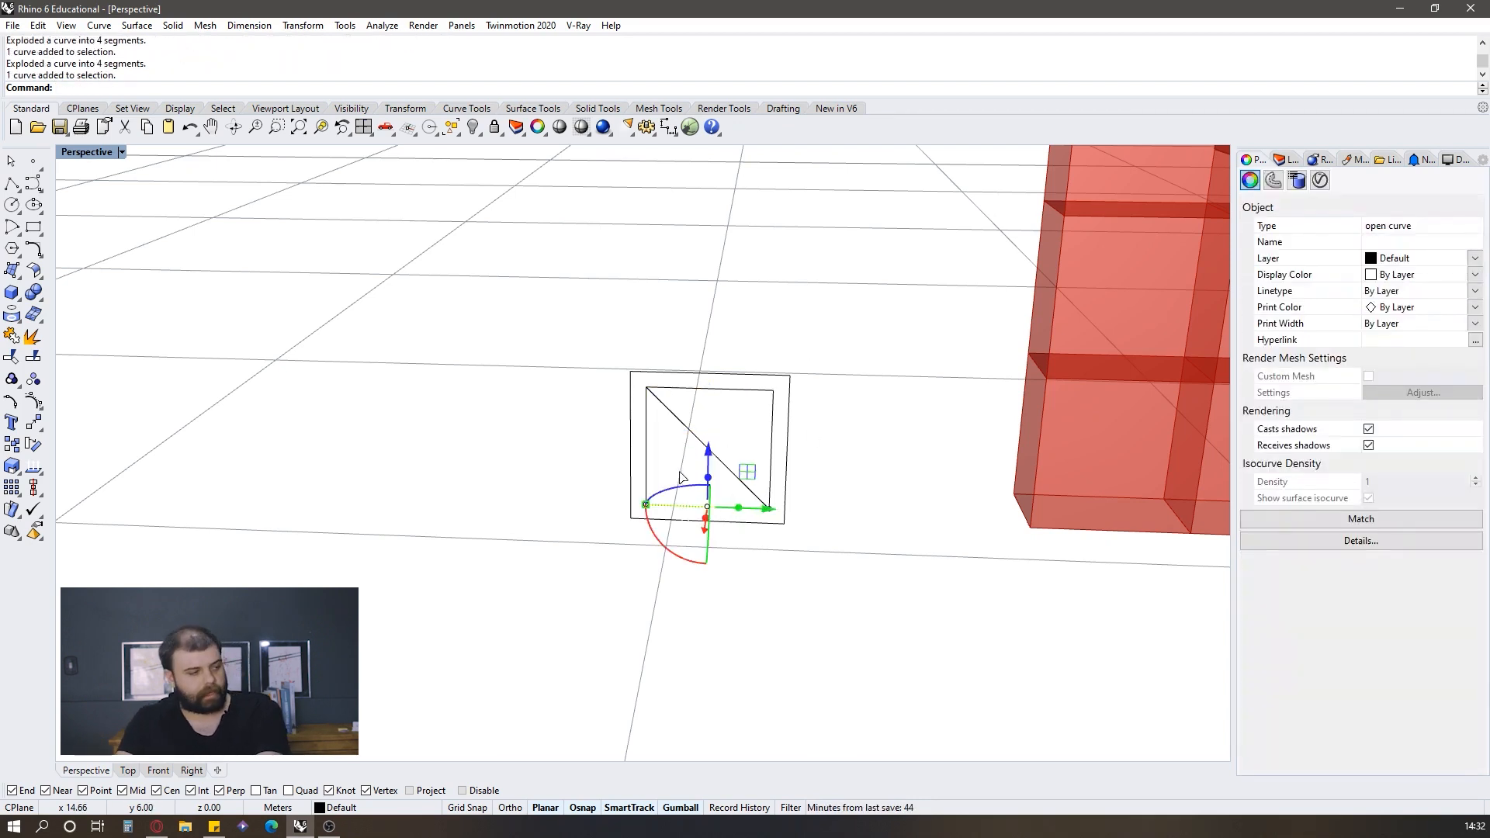
pyautogui.press('Delete')
pyautogui.click(648, 458)
pyautogui.press('Delete')
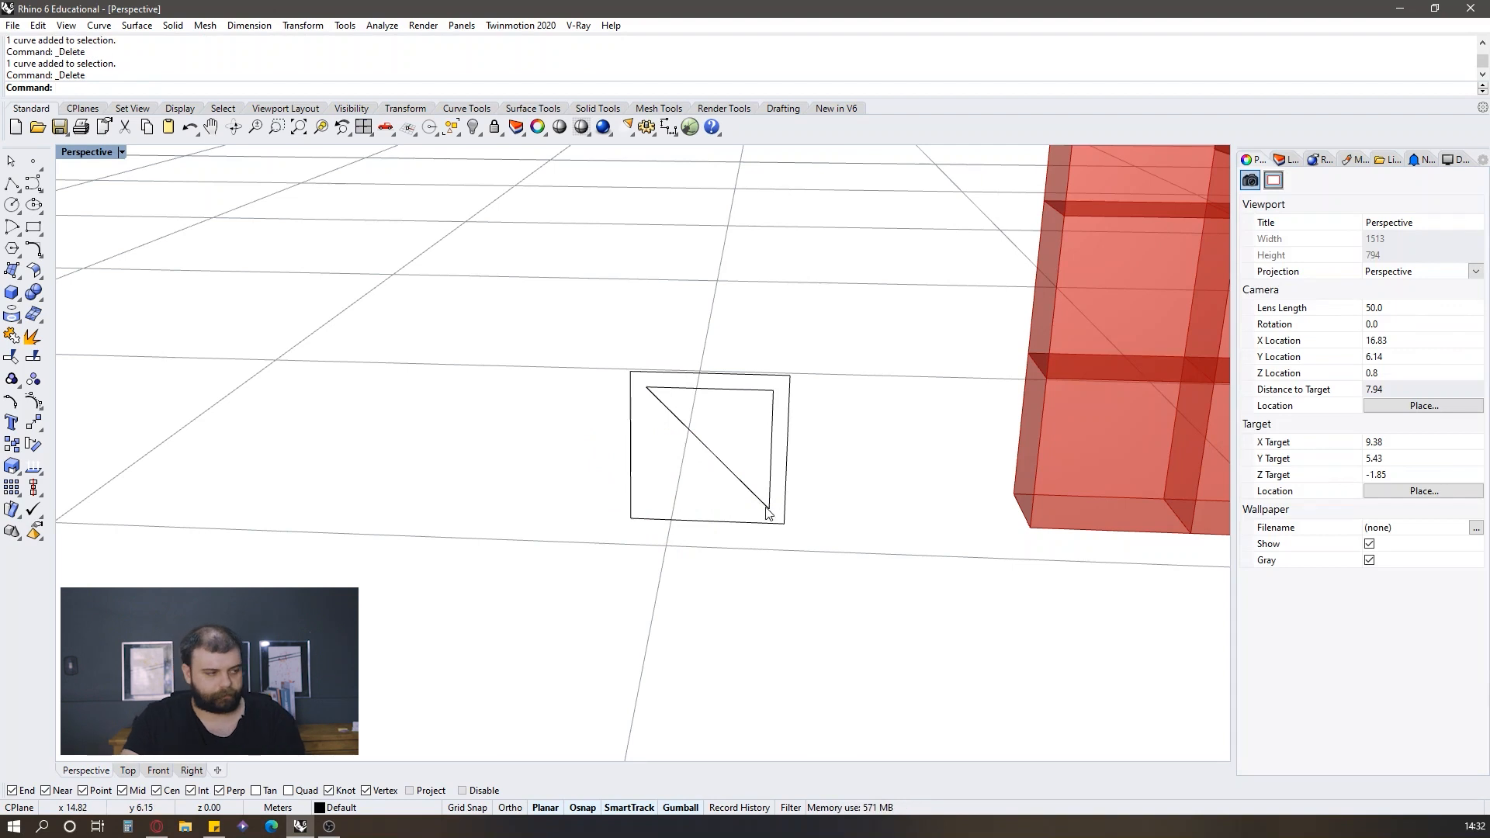
# Step: Join the triangle's edges into one closed curve and check it by selecting it
pyautogui.moveTo(541, 284); pyautogui.dragTo(880, 617)
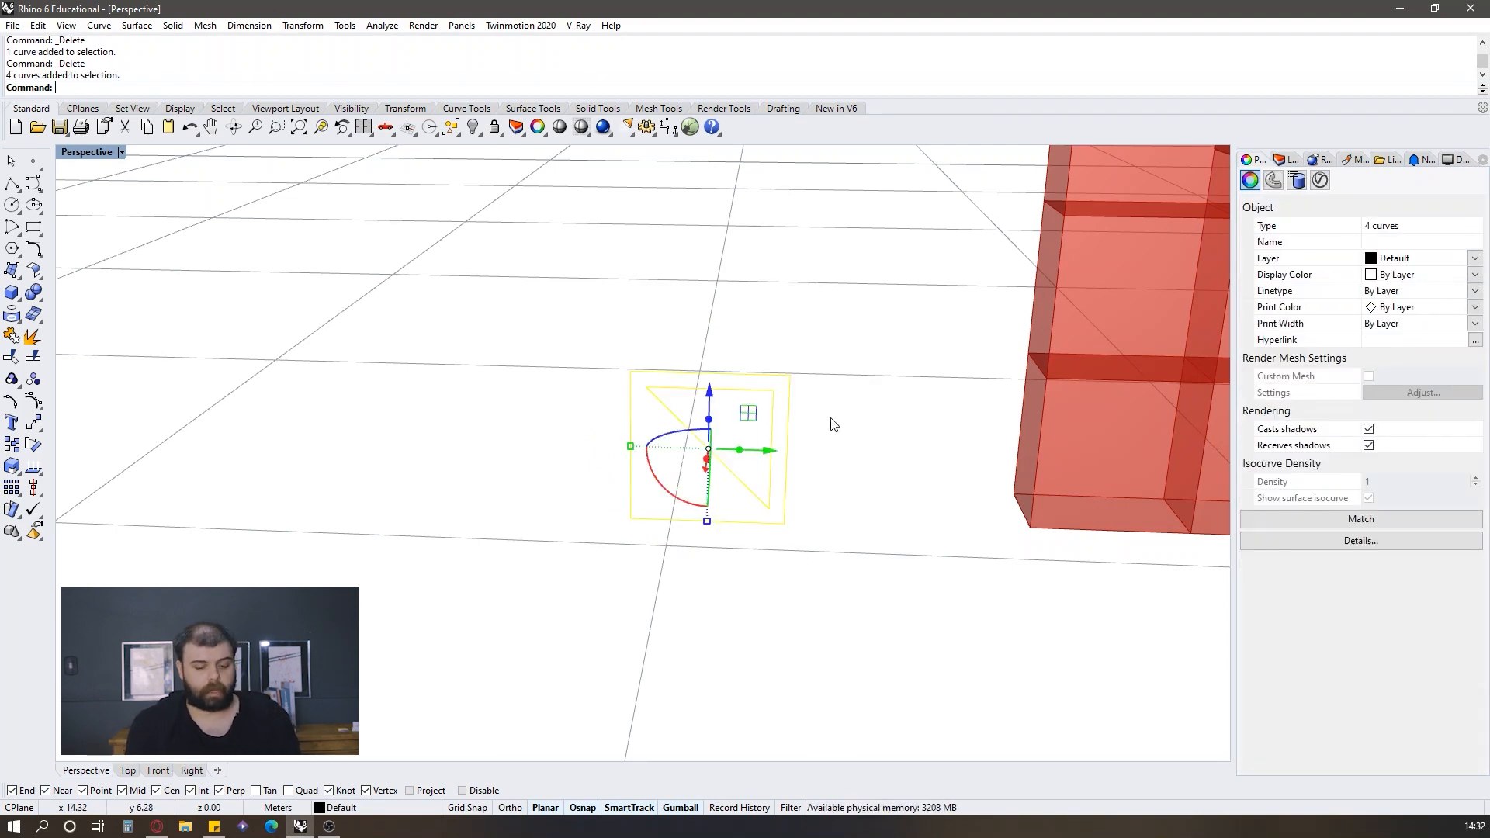
pyautogui.press('Return')
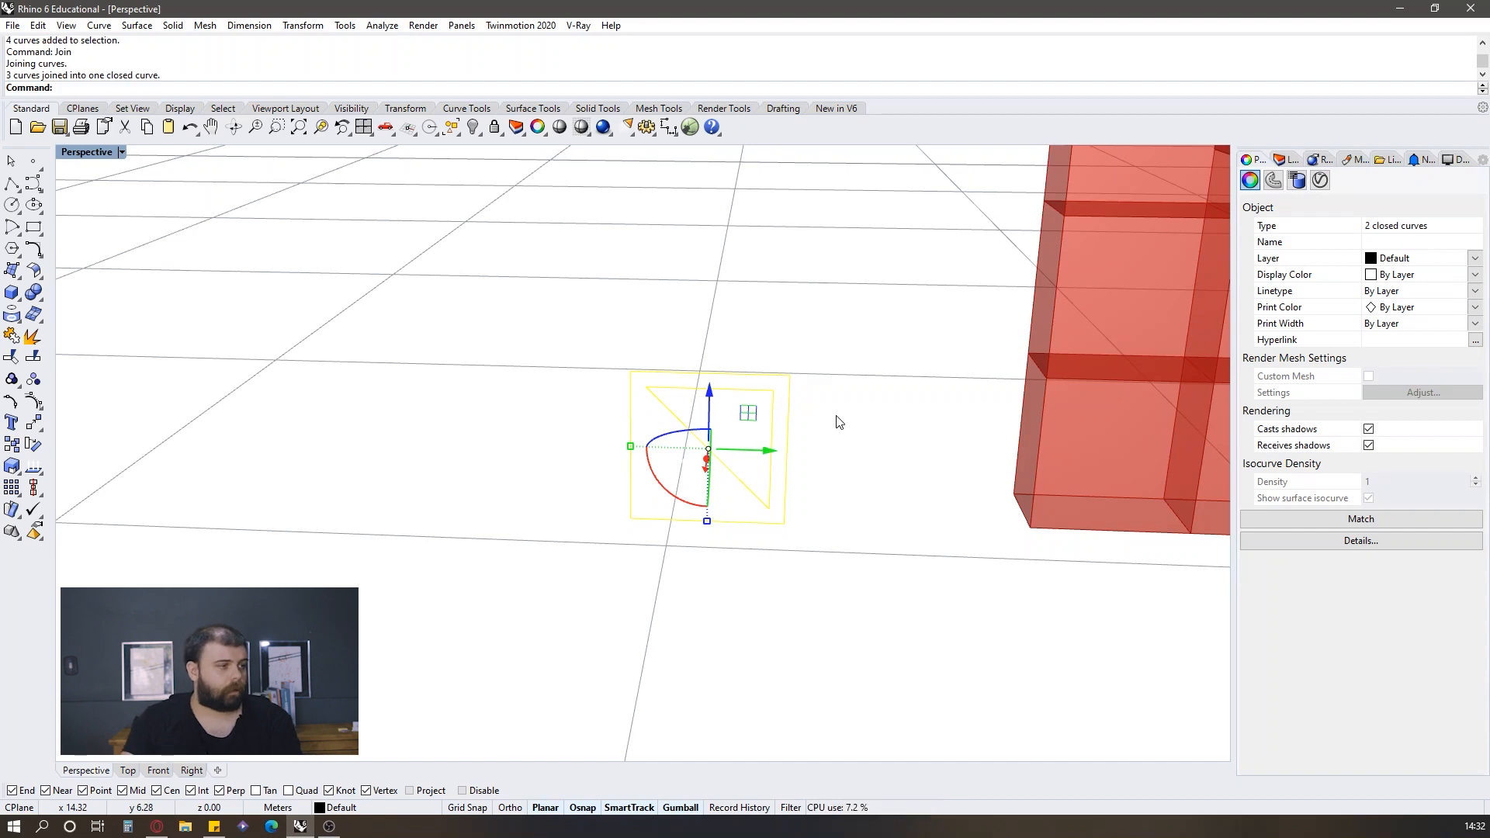
pyautogui.click(810, 427)
pyautogui.click(773, 433)
pyautogui.click(791, 419)
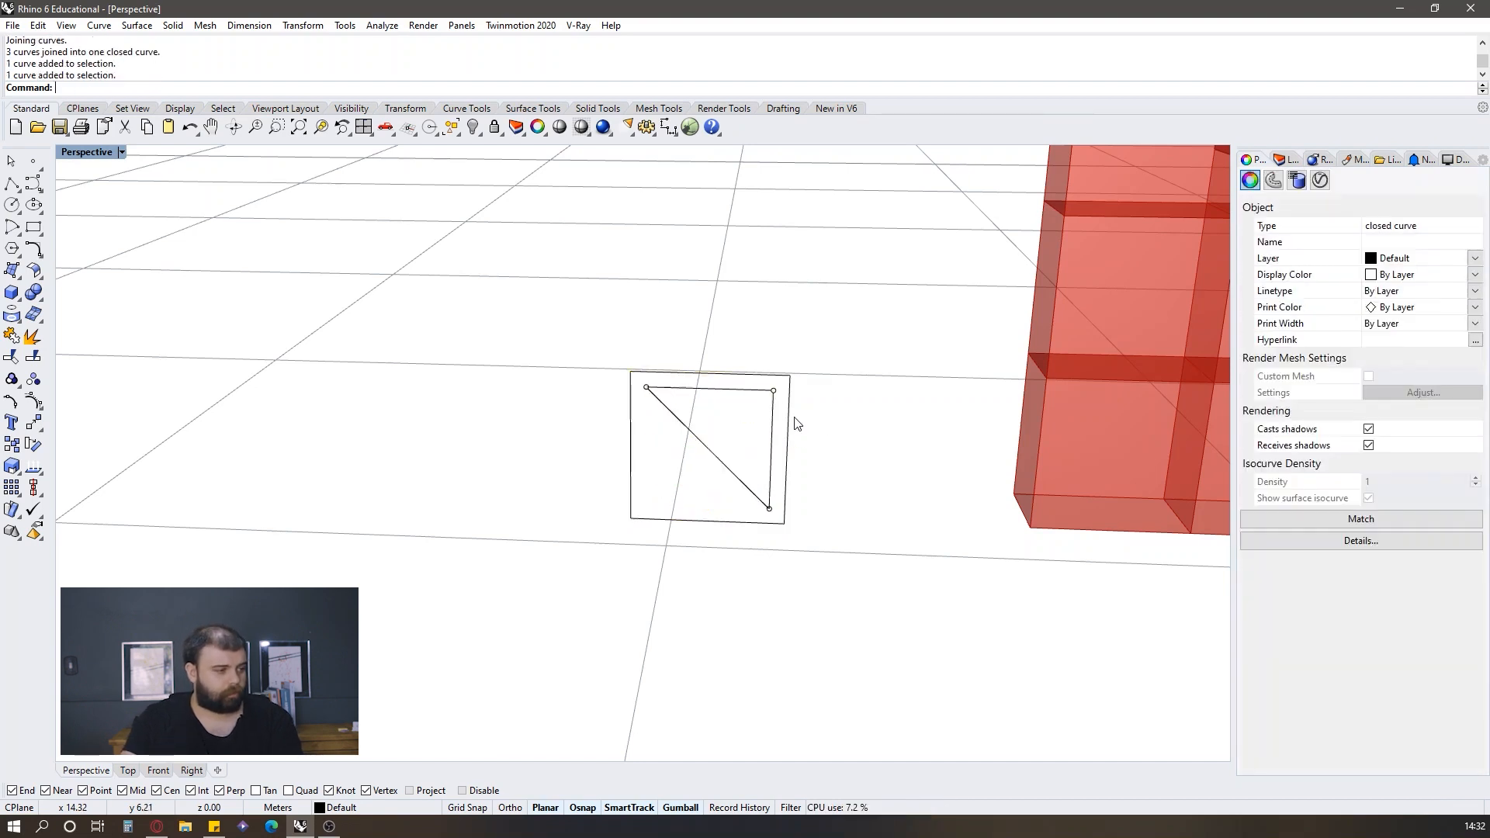
# Step: Create a planar surface from the outer square and the triangle with PlanarSrf, leaving a triangular opening
pyautogui.moveTo(852, 596); pyautogui.dragTo(525, 326)
pyautogui.write('PlanarSrf')
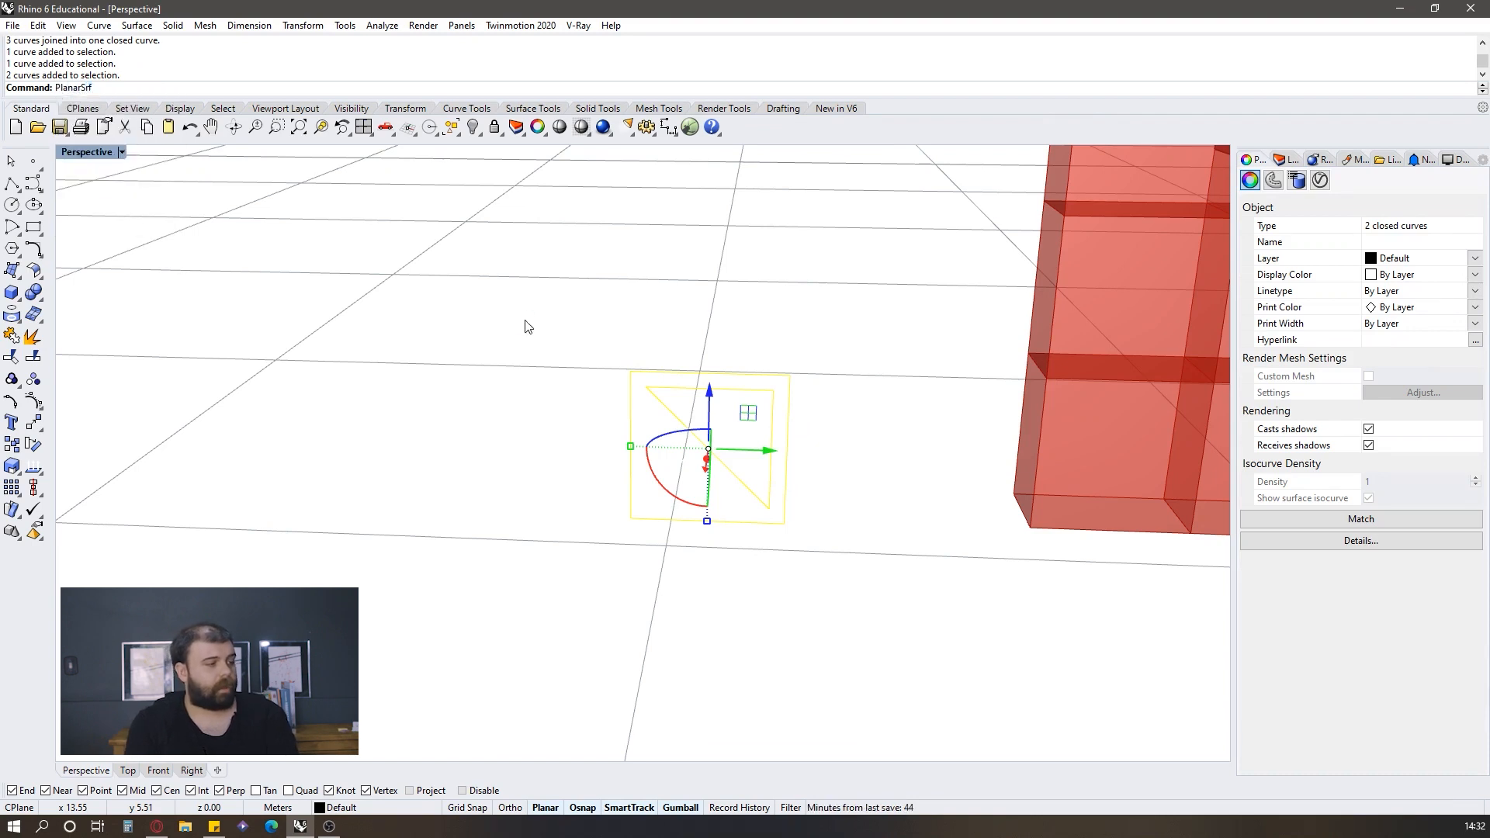
pyautogui.press('Return')
pyautogui.click(597, 328)
pyautogui.moveTo(598, 328); pyautogui.dragTo(615, 422, button='right')
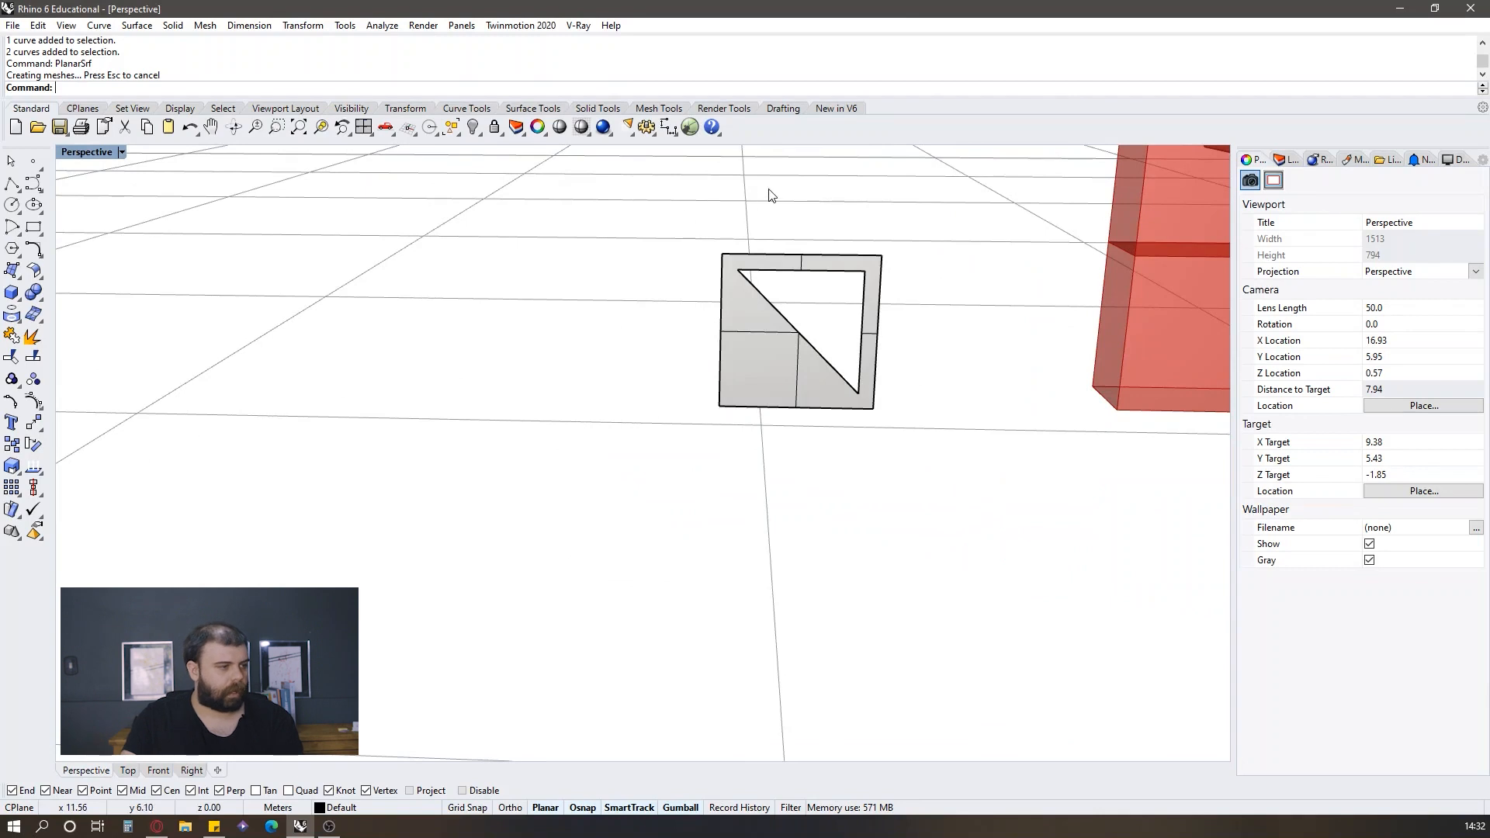
# Step: Undo the planar surface built between the square and triangle curves
pyautogui.hotkey('ctrl', 'z')
pyautogui.moveTo(608, 239); pyautogui.dragTo(943, 461)
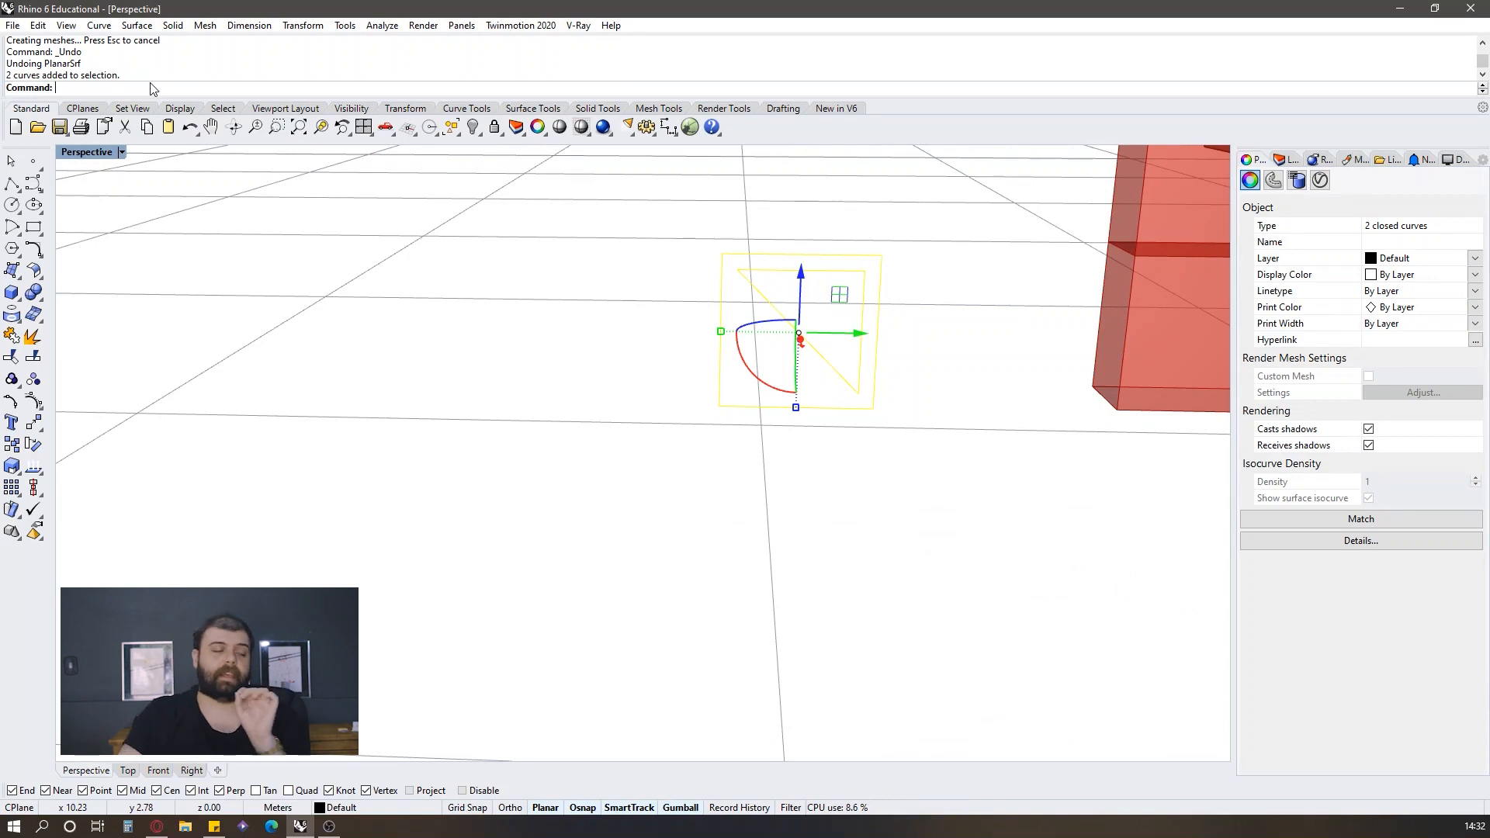
pyautogui.click(19, 325)
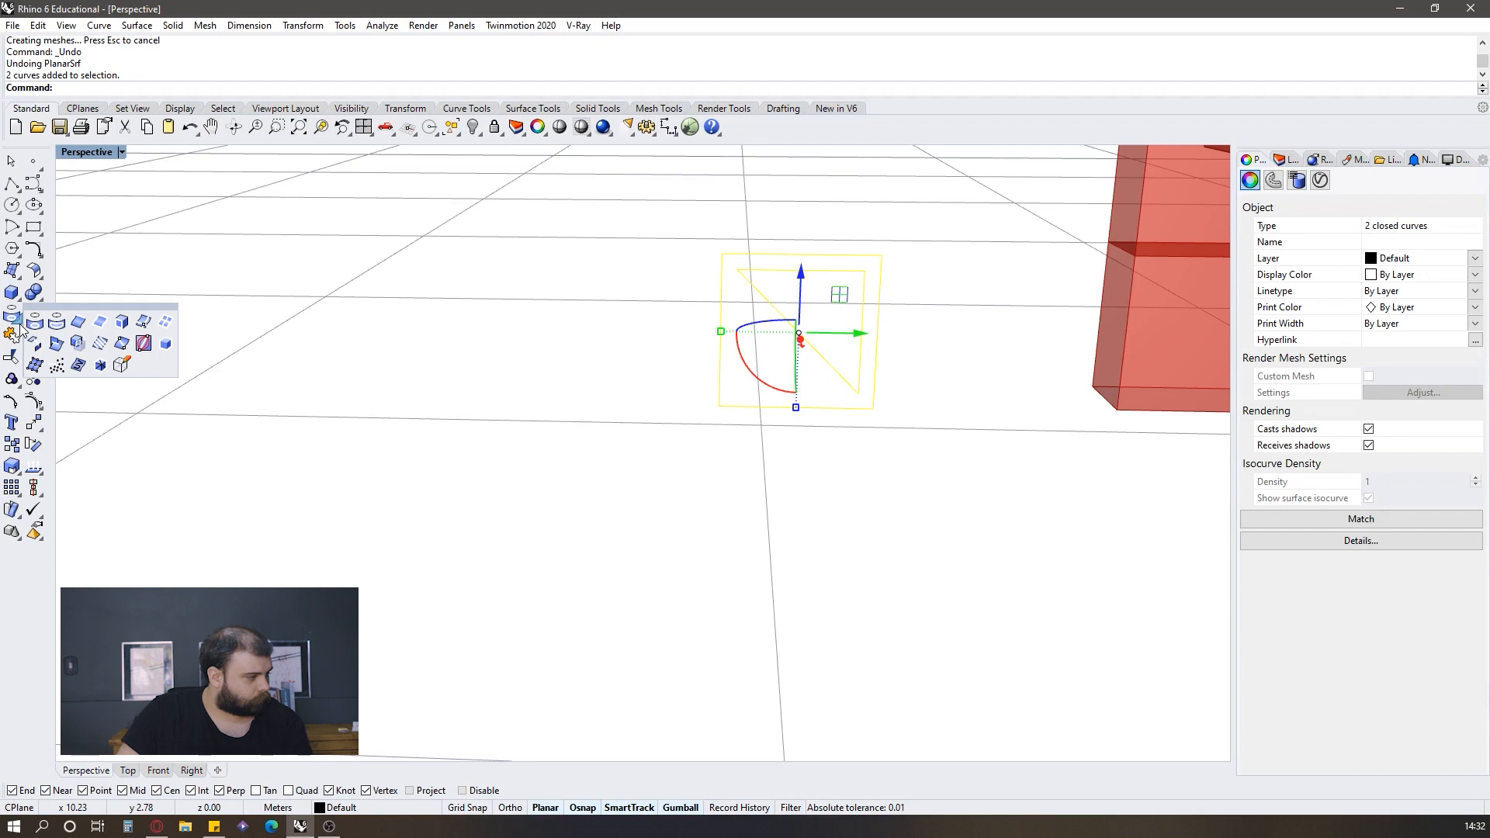
pyautogui.click(34, 293)
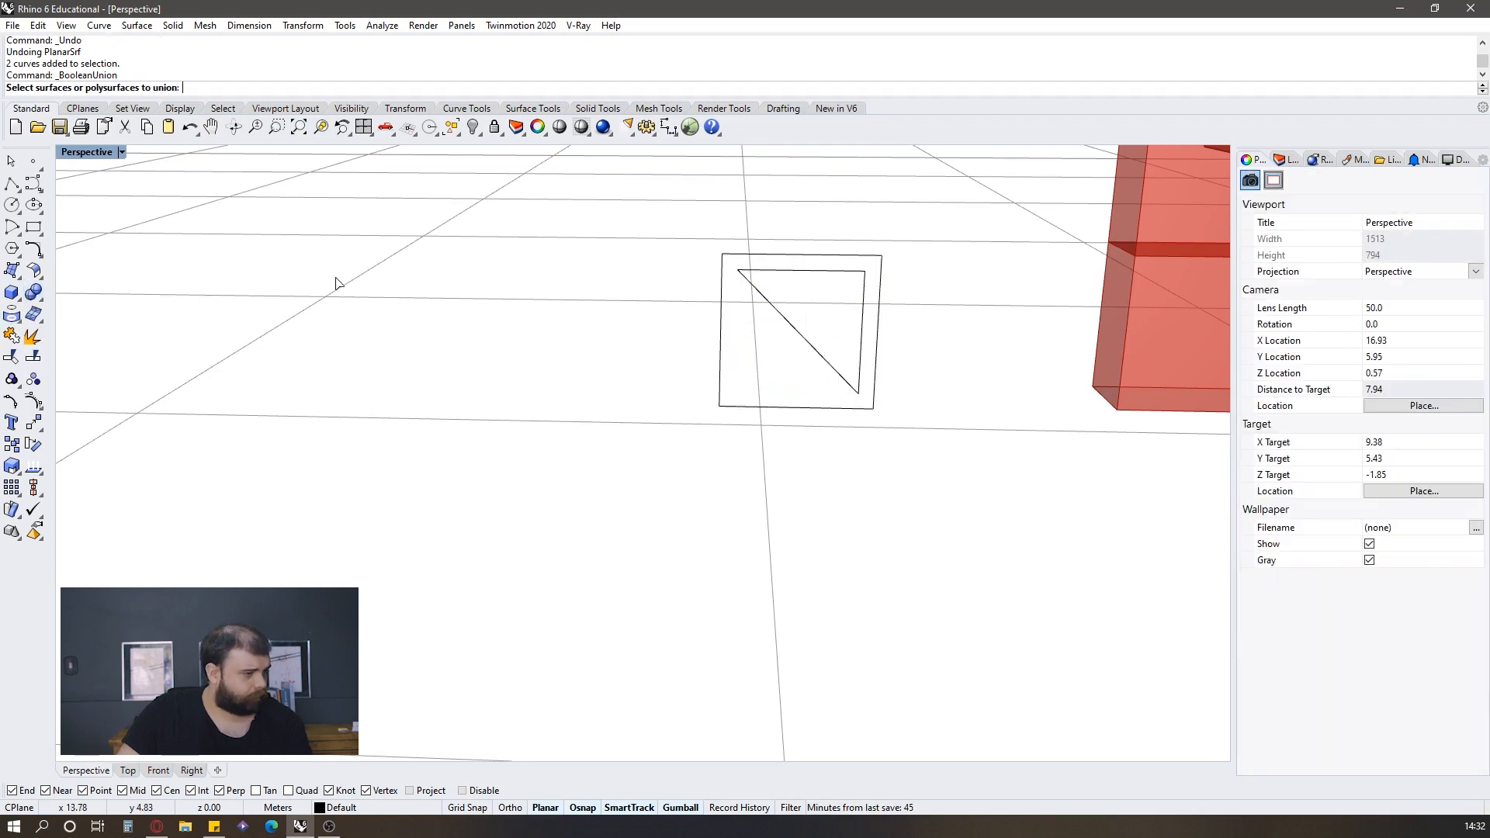
pyautogui.press('Escape')
# Step: Create a planar surface from the square and the inner triangle curves
pyautogui.moveTo(634, 198); pyautogui.dragTo(938, 458)
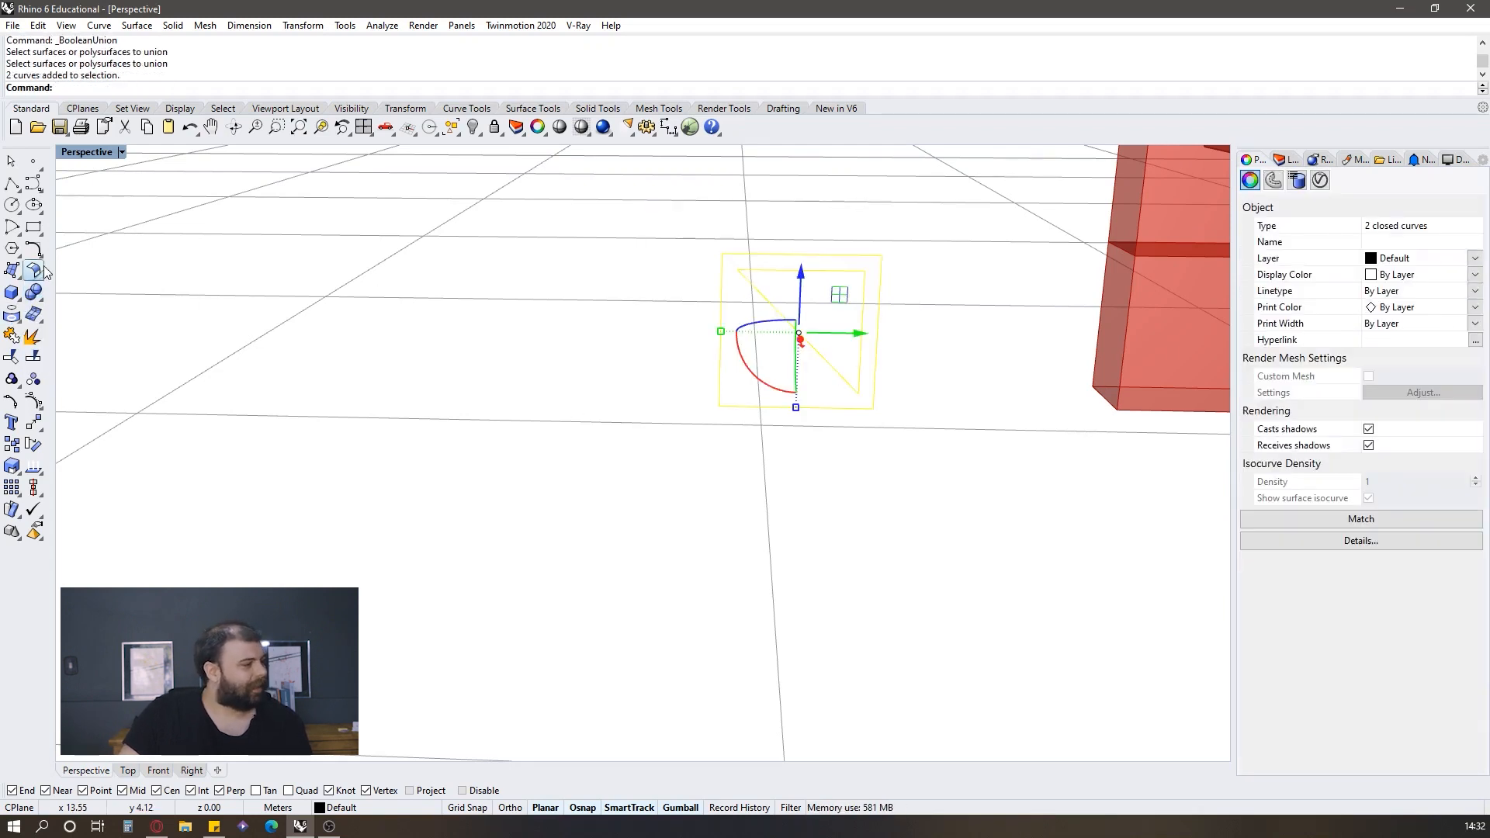
pyautogui.click(17, 277)
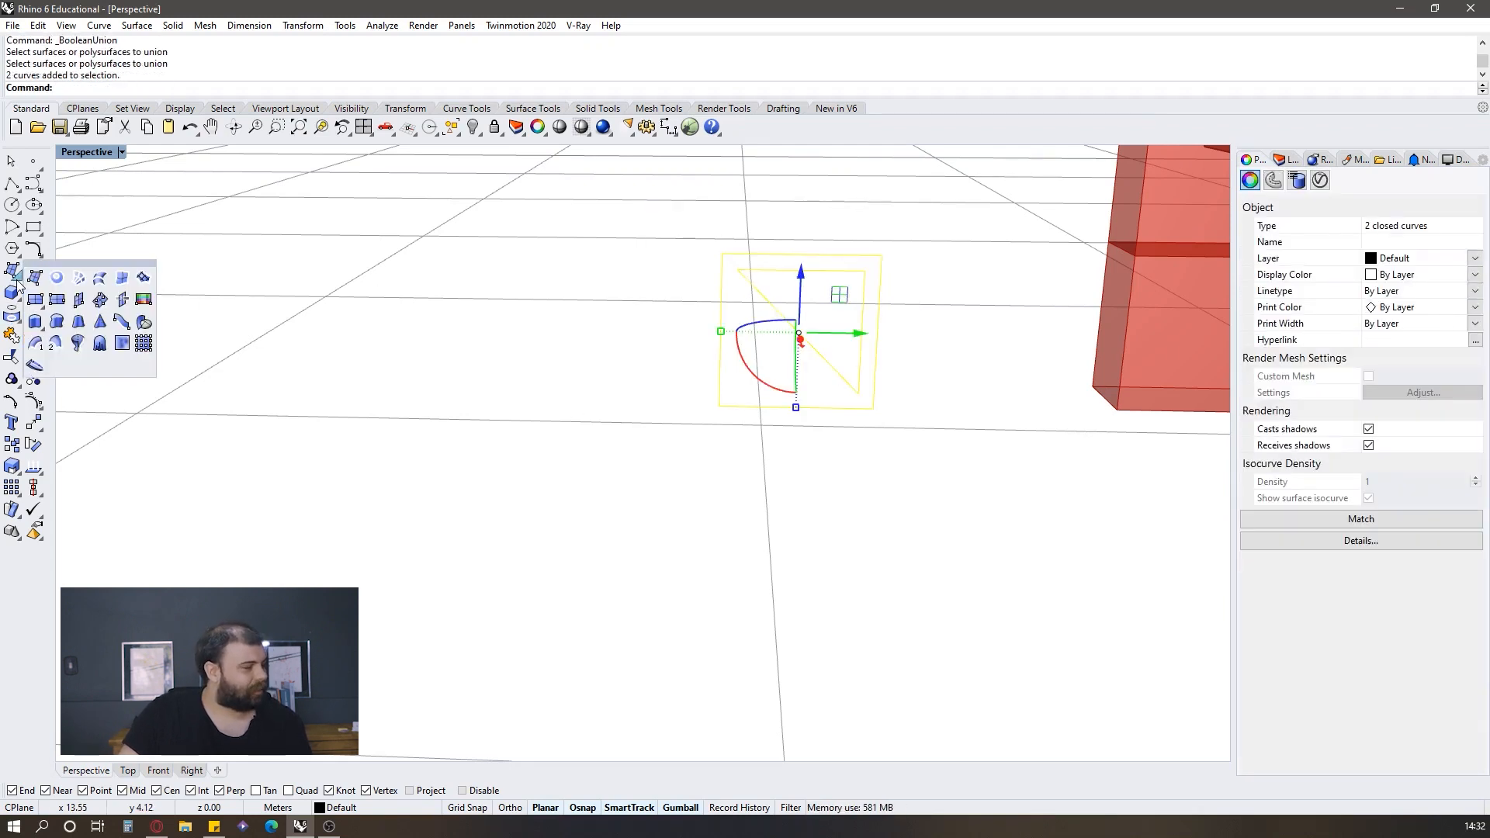
pyautogui.click(56, 278)
pyautogui.moveTo(423, 290); pyautogui.dragTo(462, 326, button='right')
# Step: Extrude the planar surface 0.1 m with the Solid option set to Yes
pyautogui.click(640, 416)
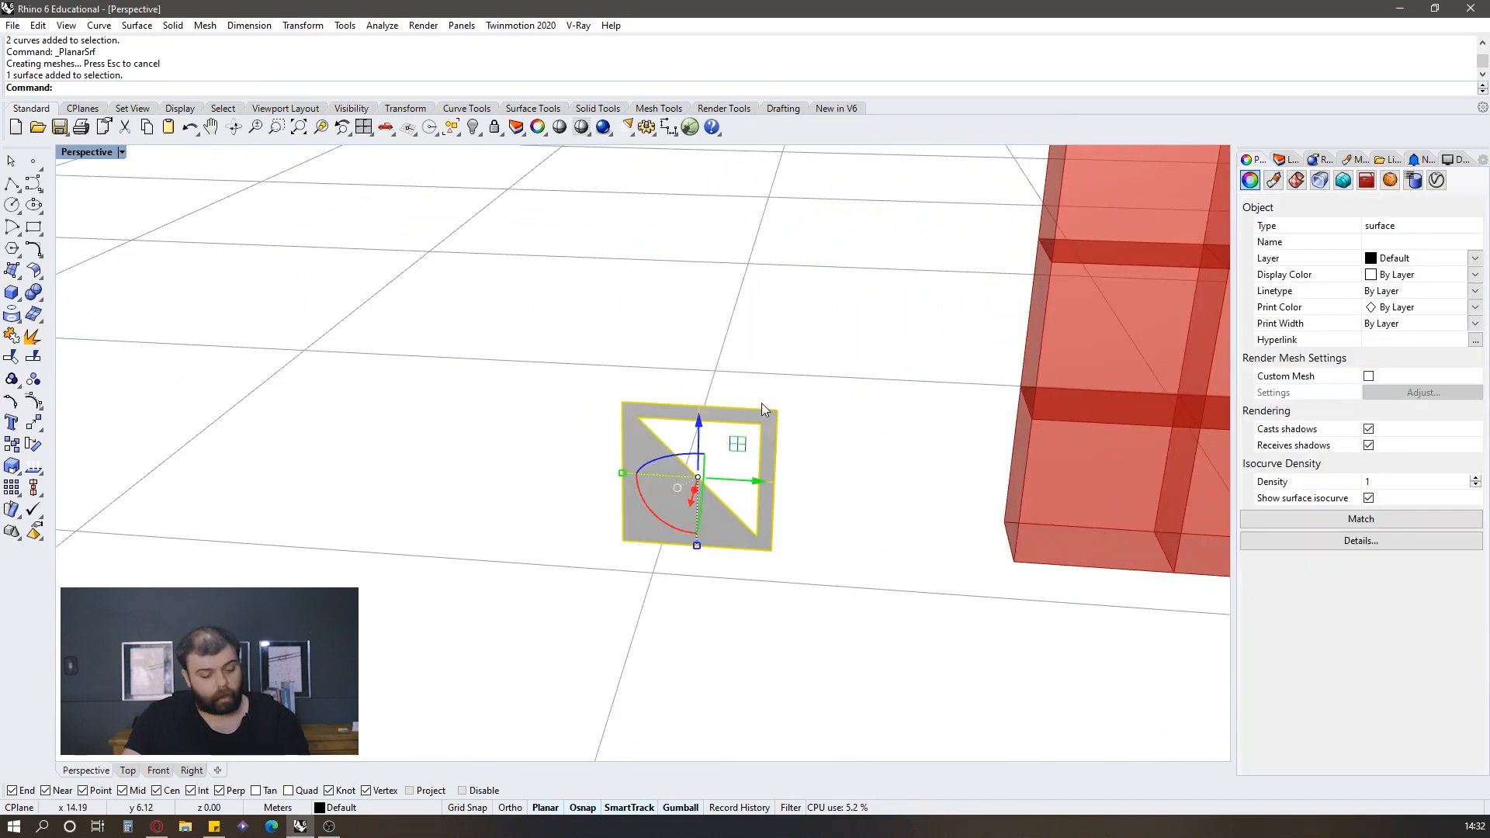
pyautogui.write('ExtrudeSrf')
pyautogui.press('Return')
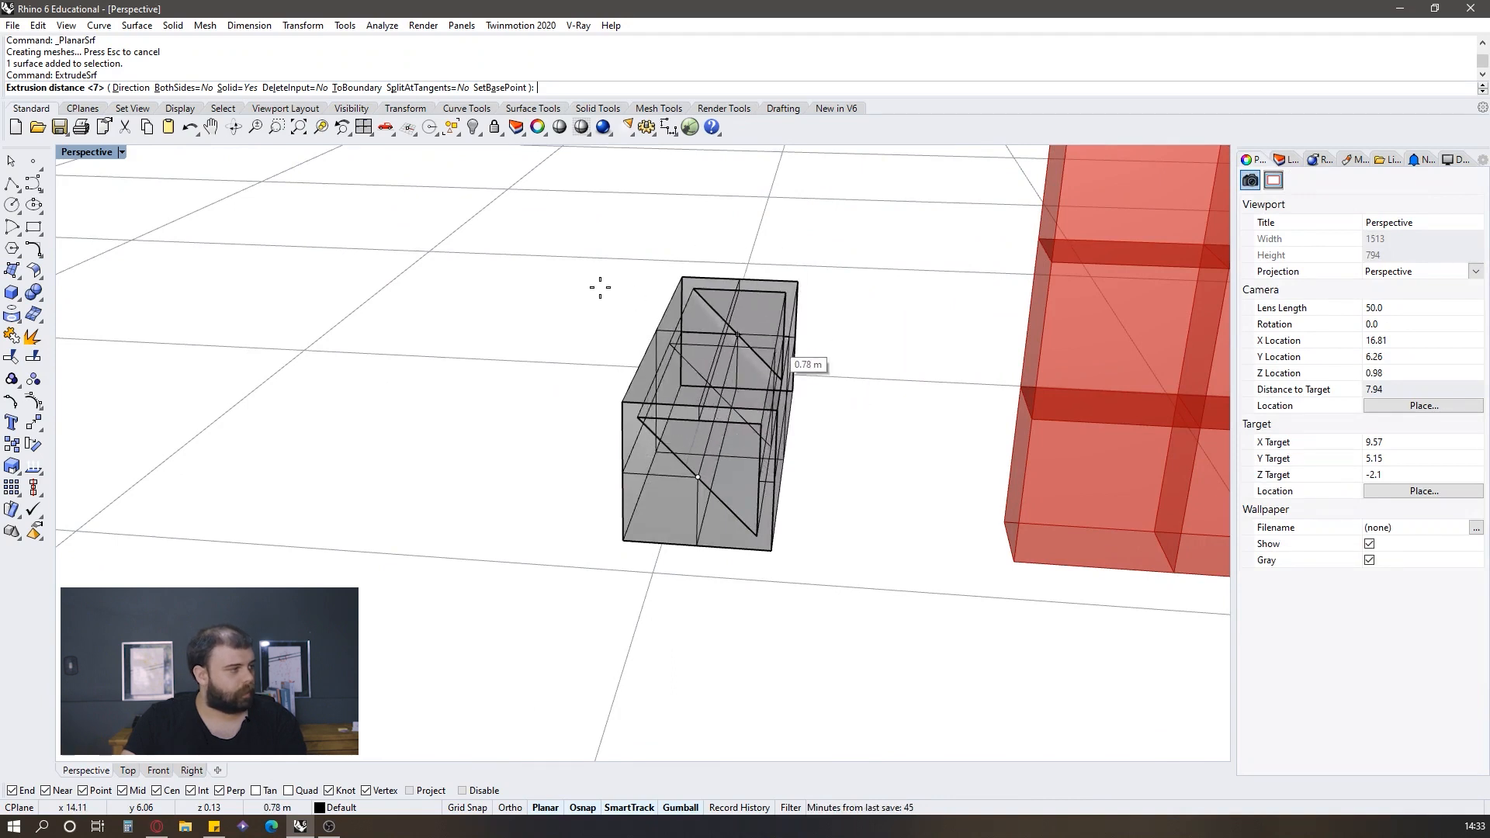
pyautogui.write('.1')
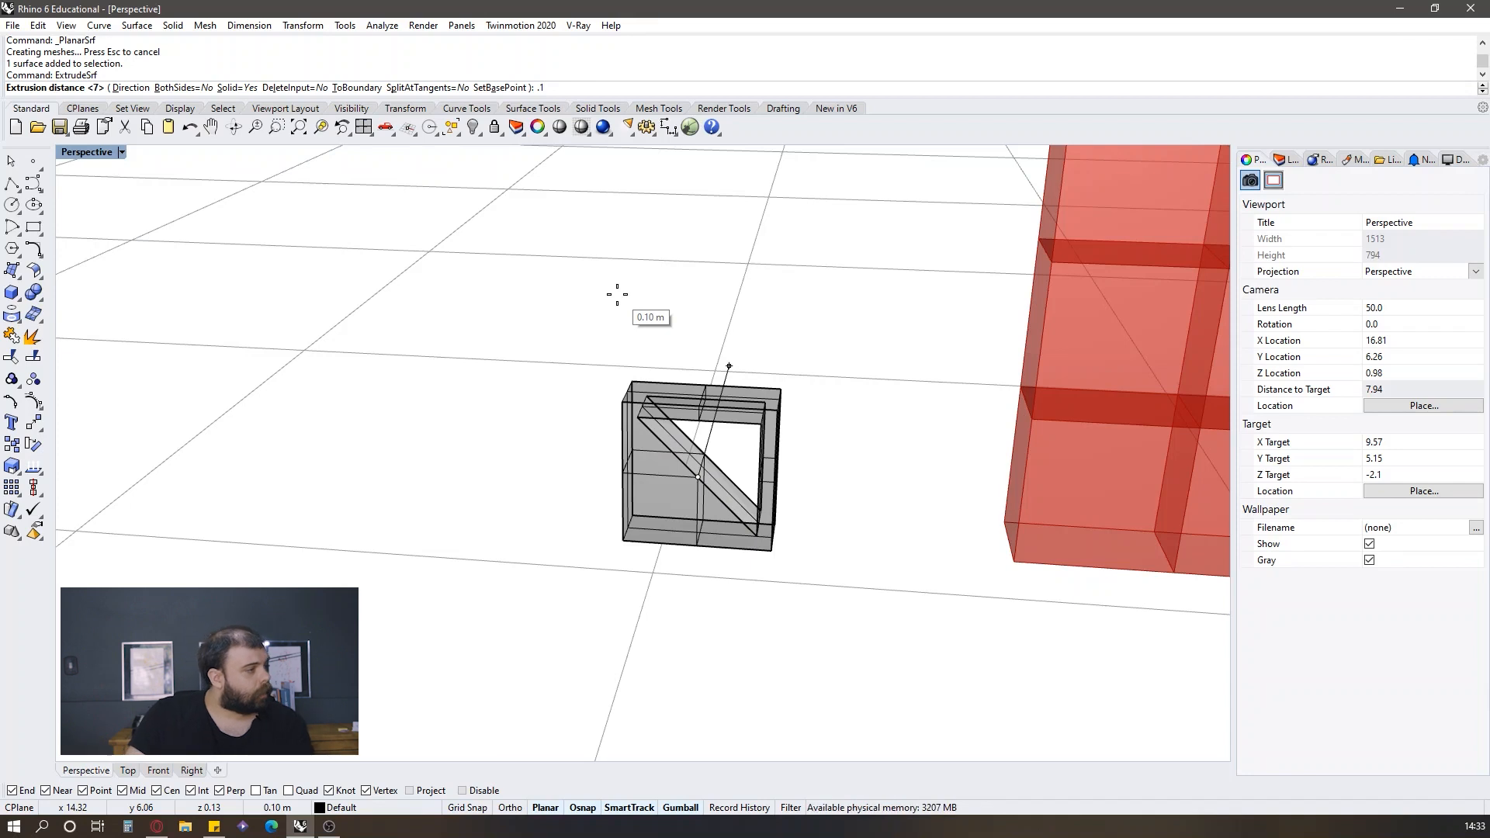
pyautogui.click(234, 87)
pyautogui.press('BackSpace')
pyautogui.press('BackSpace')
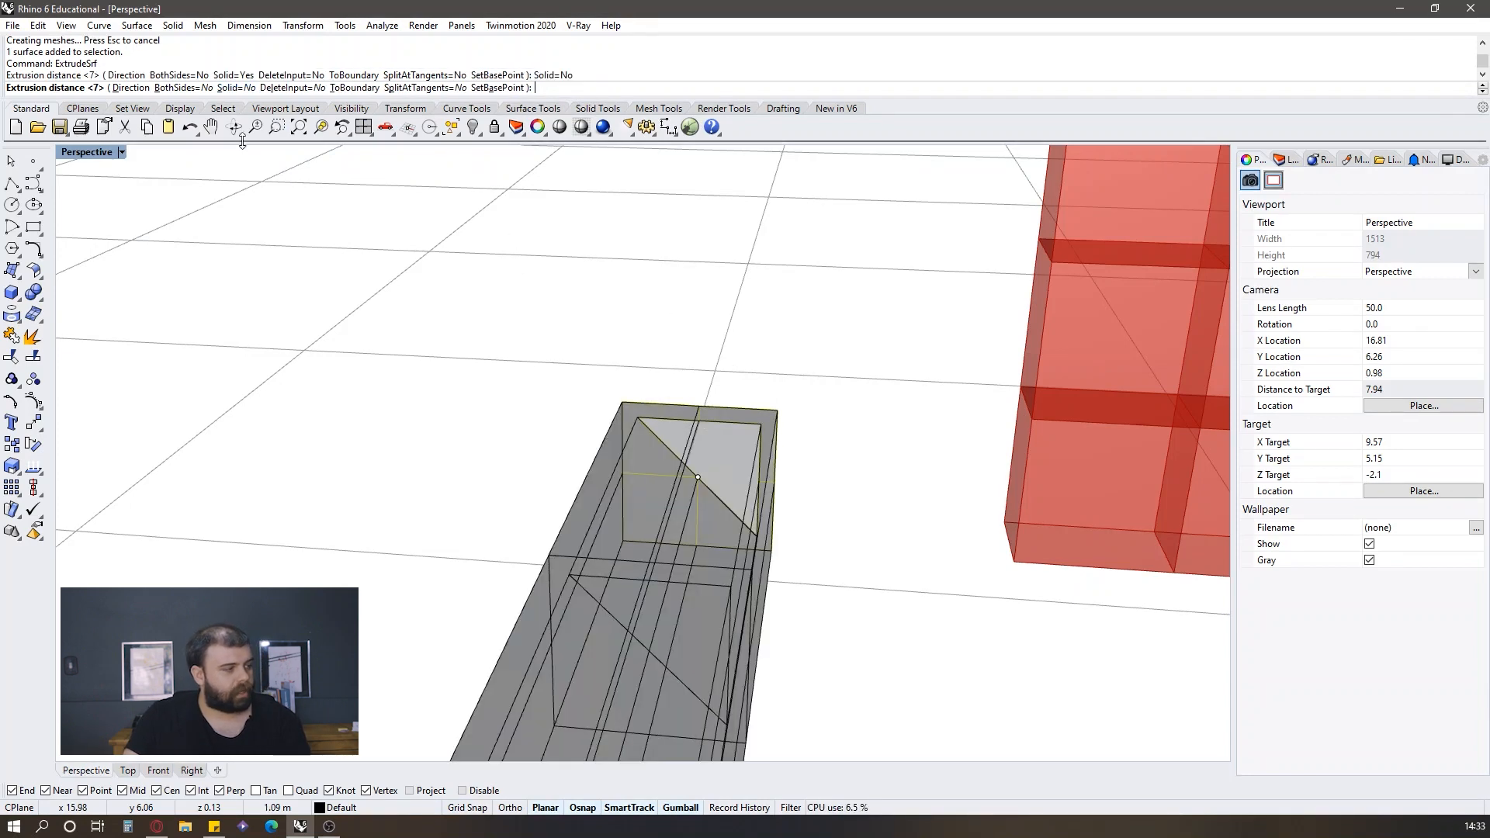
pyautogui.click(234, 87)
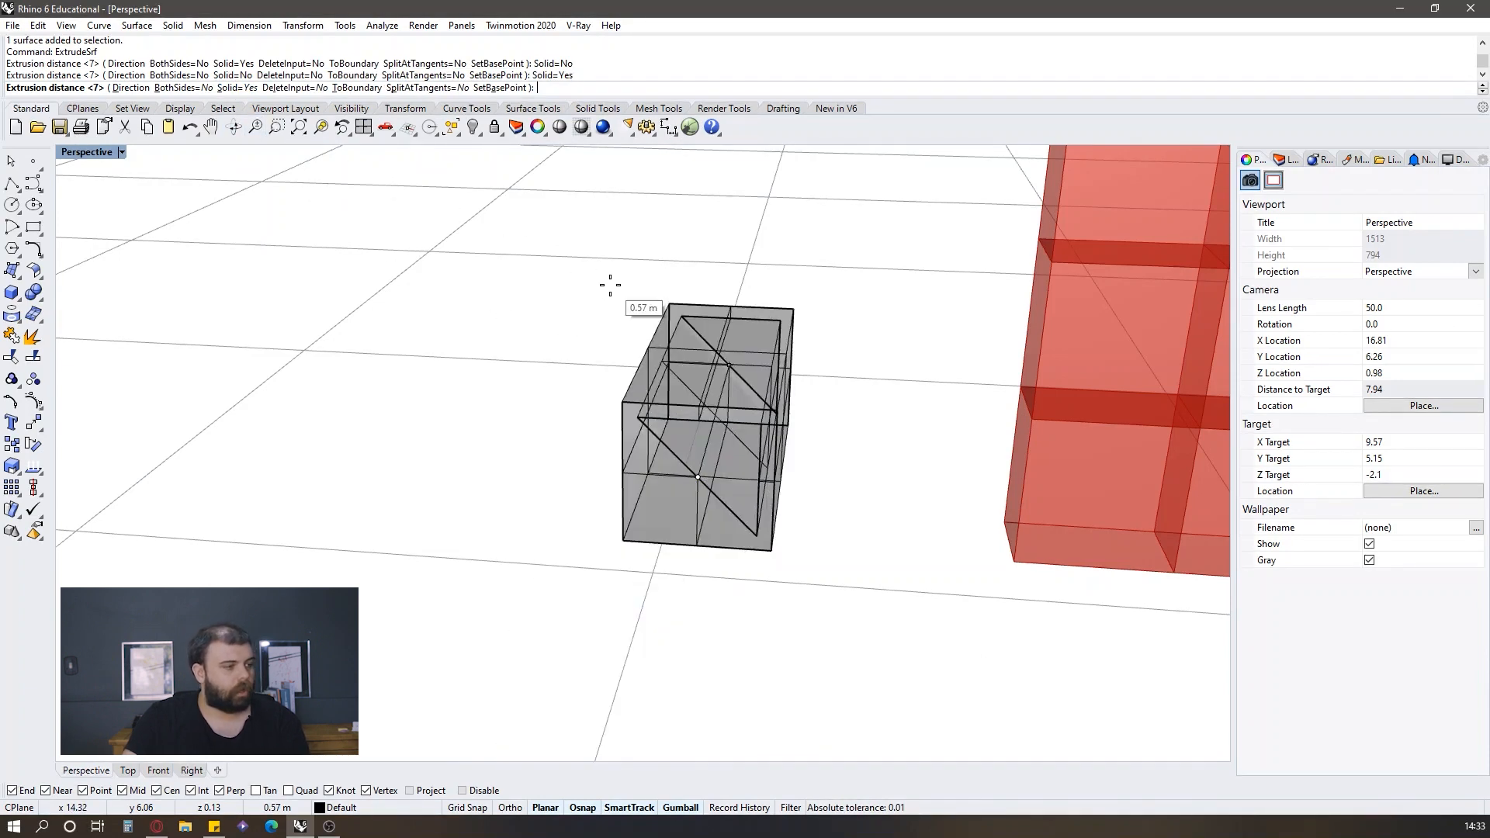
pyautogui.write('.1')
pyautogui.press('Return')
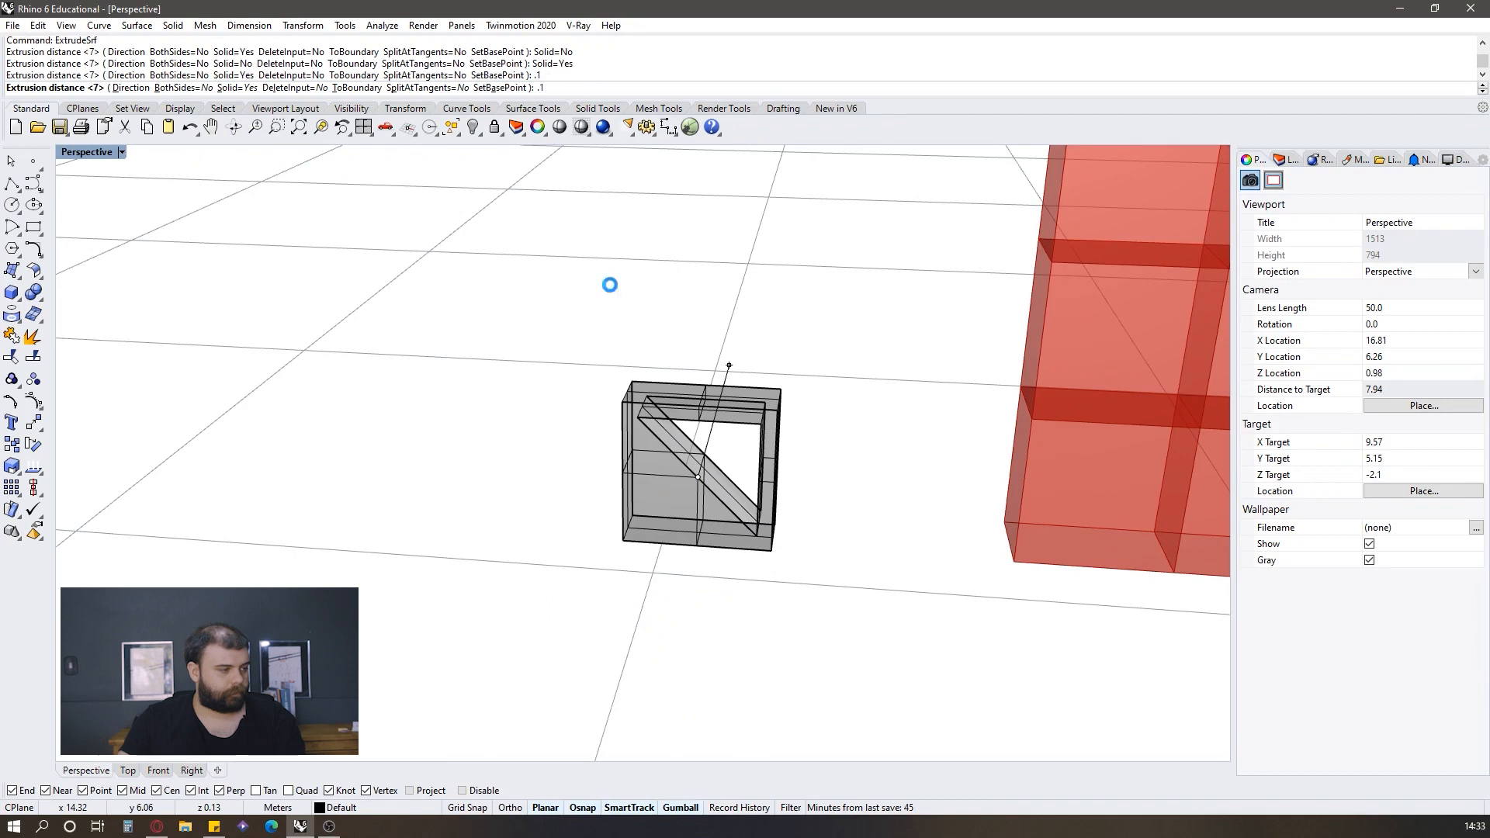
pyautogui.click(643, 281)
pyautogui.moveTo(732, 305); pyautogui.dragTo(719, 303, button='right')
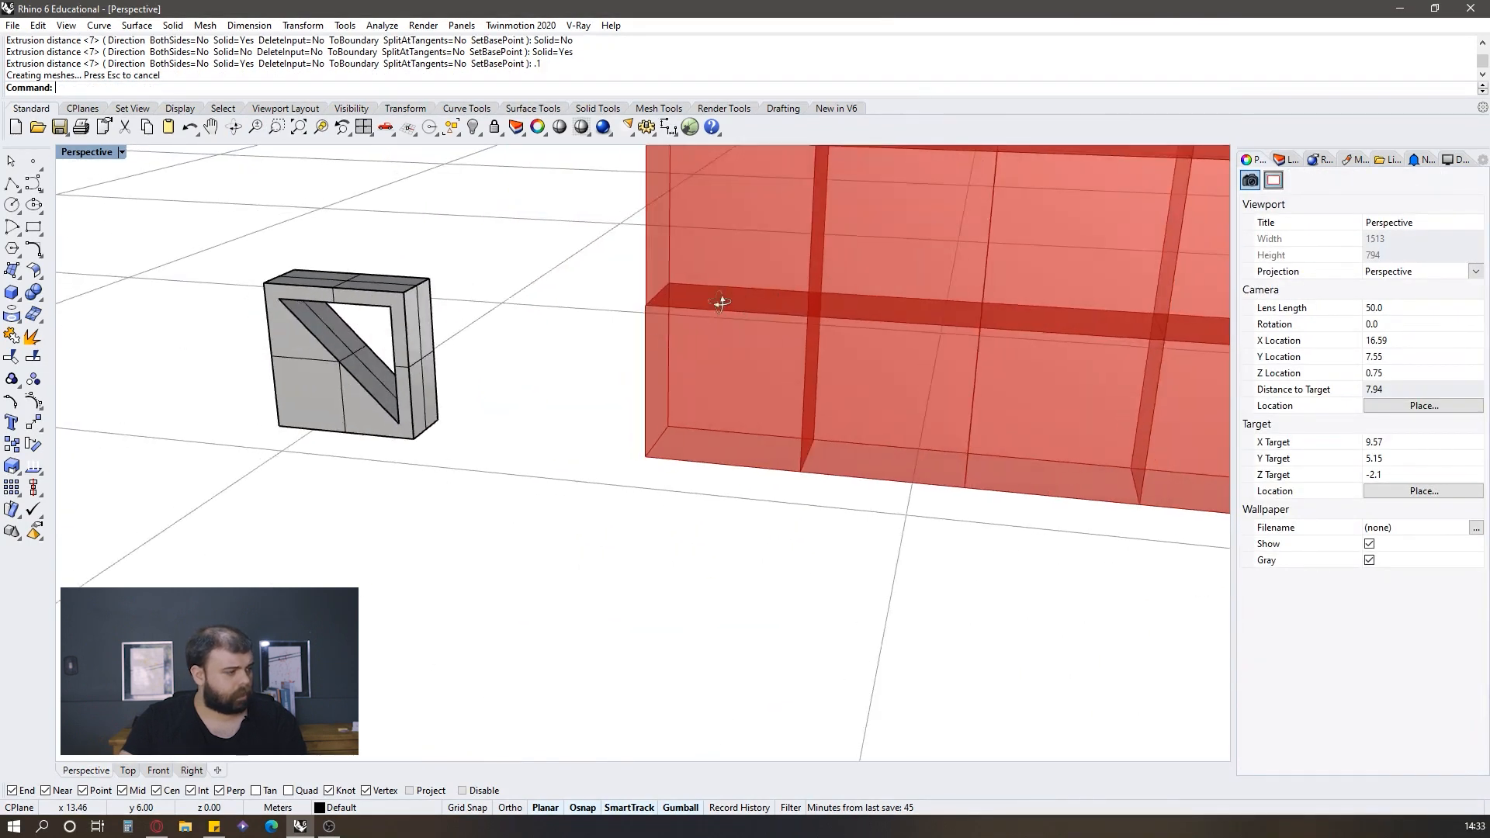
# Step: Select the extruded block with the triangular opening and switch to Grasshopper
pyautogui.click(430, 311)
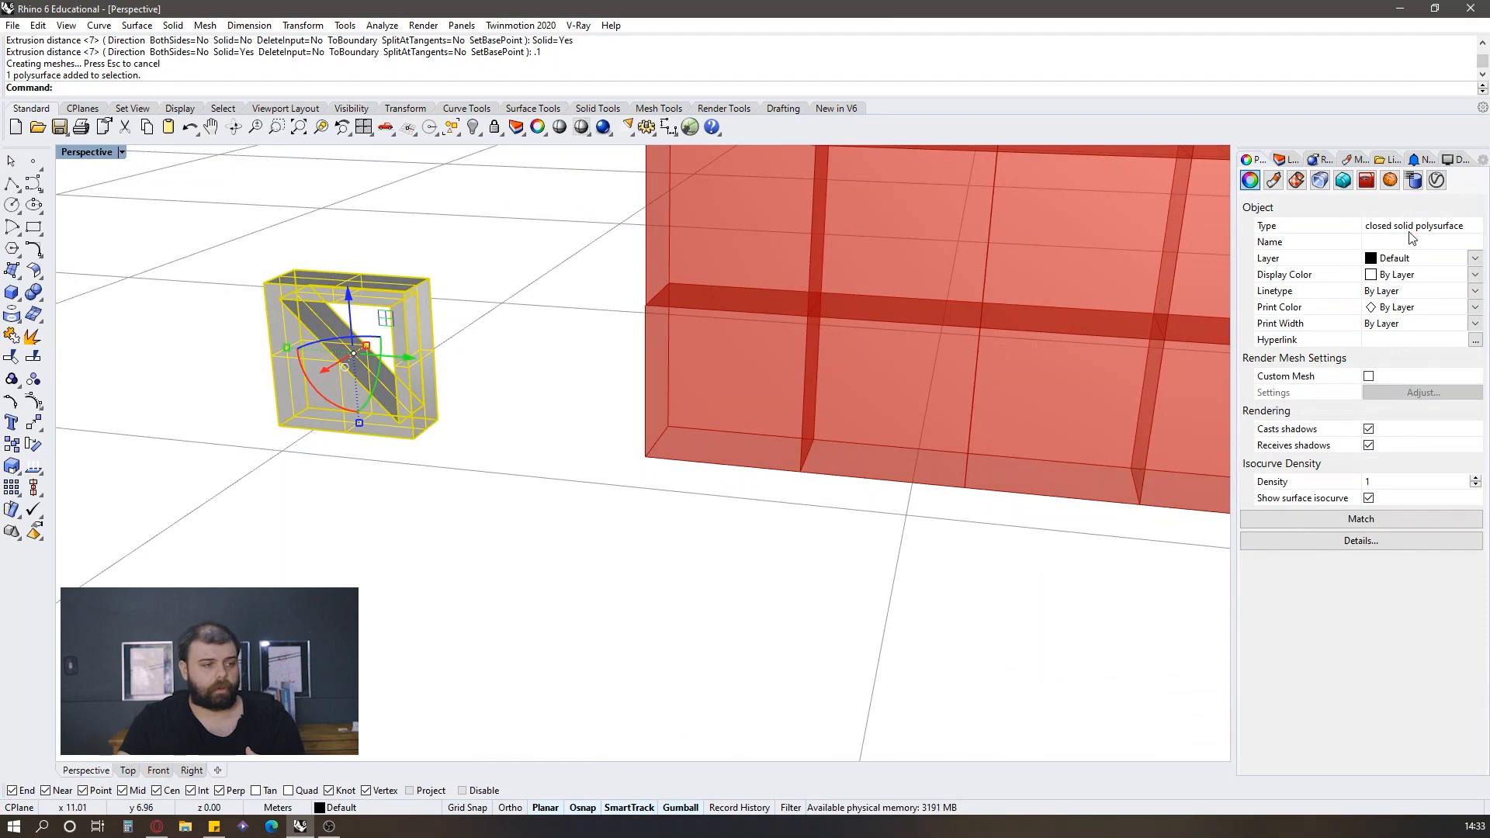
pyautogui.click(579, 253)
pyautogui.scroll(-10, 579, 253)
pyautogui.moveTo(576, 255); pyautogui.dragTo(601, 315, button='right')
pyautogui.scroll(20, 600, 318)
pyautogui.click(549, 400)
pyautogui.scroll(-5, 679, 283)
pyautogui.click(690, 128)
# Step: Add a Geometry parameter to the canvas above the Extrude component
pyautogui.scroll(-6, 568, 445)
pyautogui.moveTo(463, 439); pyautogui.dragTo(580, 404, button='right')
pyautogui.scroll(3, 636, 373)
pyautogui.scroll(1, 782, 404)
pyautogui.scroll(-6, 951, 527)
pyautogui.scroll(5, 1206, 248)
pyautogui.scroll(-4, 1382, 346)
pyautogui.scroll(5, 1339, 356)
pyautogui.doubleClick(1170, 320)
pyautogui.write('geome')
pyautogui.click(1139, 280)
pyautogui.scroll(4, 1175, 341)
# Step: Reference the selected extruded block in the Geometry parameter
pyautogui.rightClick(1171, 344)
pyautogui.click(1223, 537)
pyautogui.scroll(3, 580, 478)
pyautogui.scroll(6, 575, 459)
pyautogui.click(572, 456)
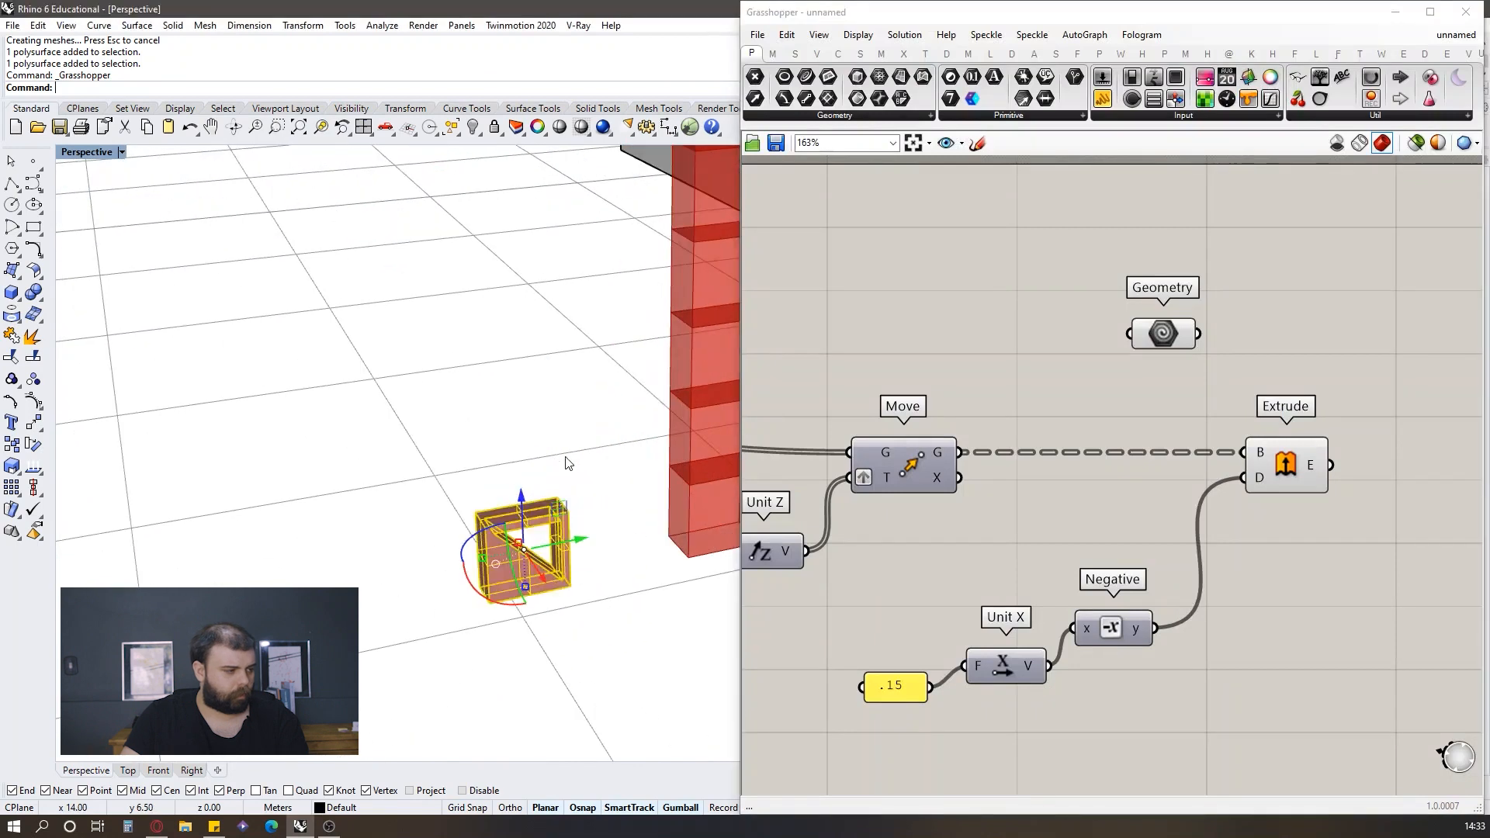
# Step: Move the extruded block sideways so it stands beside the flat planar surface
pyautogui.click(537, 505)
pyautogui.moveTo(583, 537); pyautogui.dragTo(412, 590)
pyautogui.click(522, 480)
pyautogui.scroll(-5, 607, 398)
pyautogui.moveTo(606, 398); pyautogui.dragTo(588, 392, button='right')
pyautogui.scroll(-4, 1012, 343)
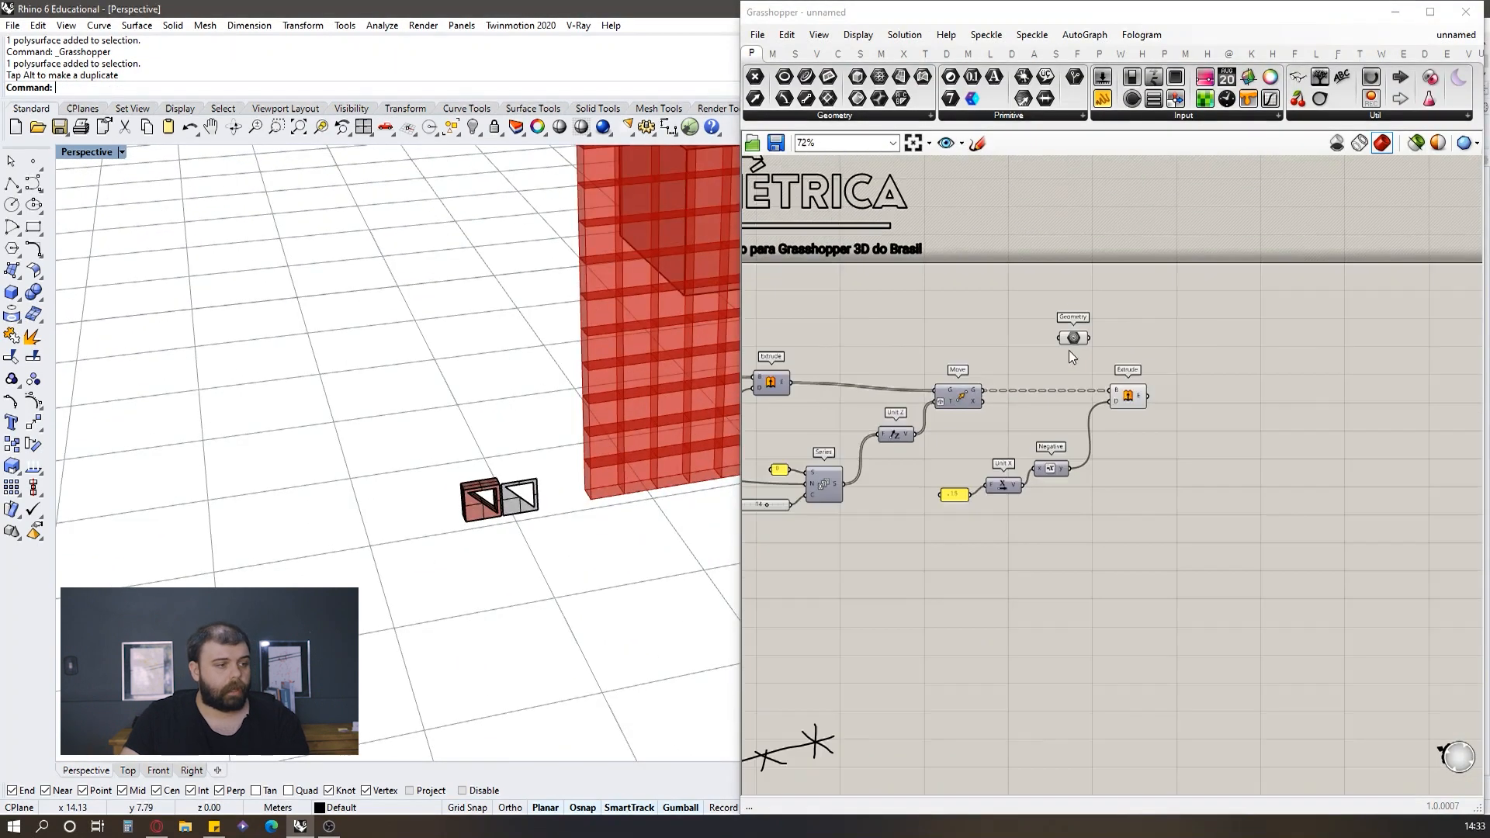
# Step: Add a Box Morph component to the canvas and place it beyond the Extrude component
pyautogui.scroll(3, 1304, 343)
pyautogui.click(1163, 301)
pyautogui.doubleClick(1203, 364)
pyautogui.write('box morp')
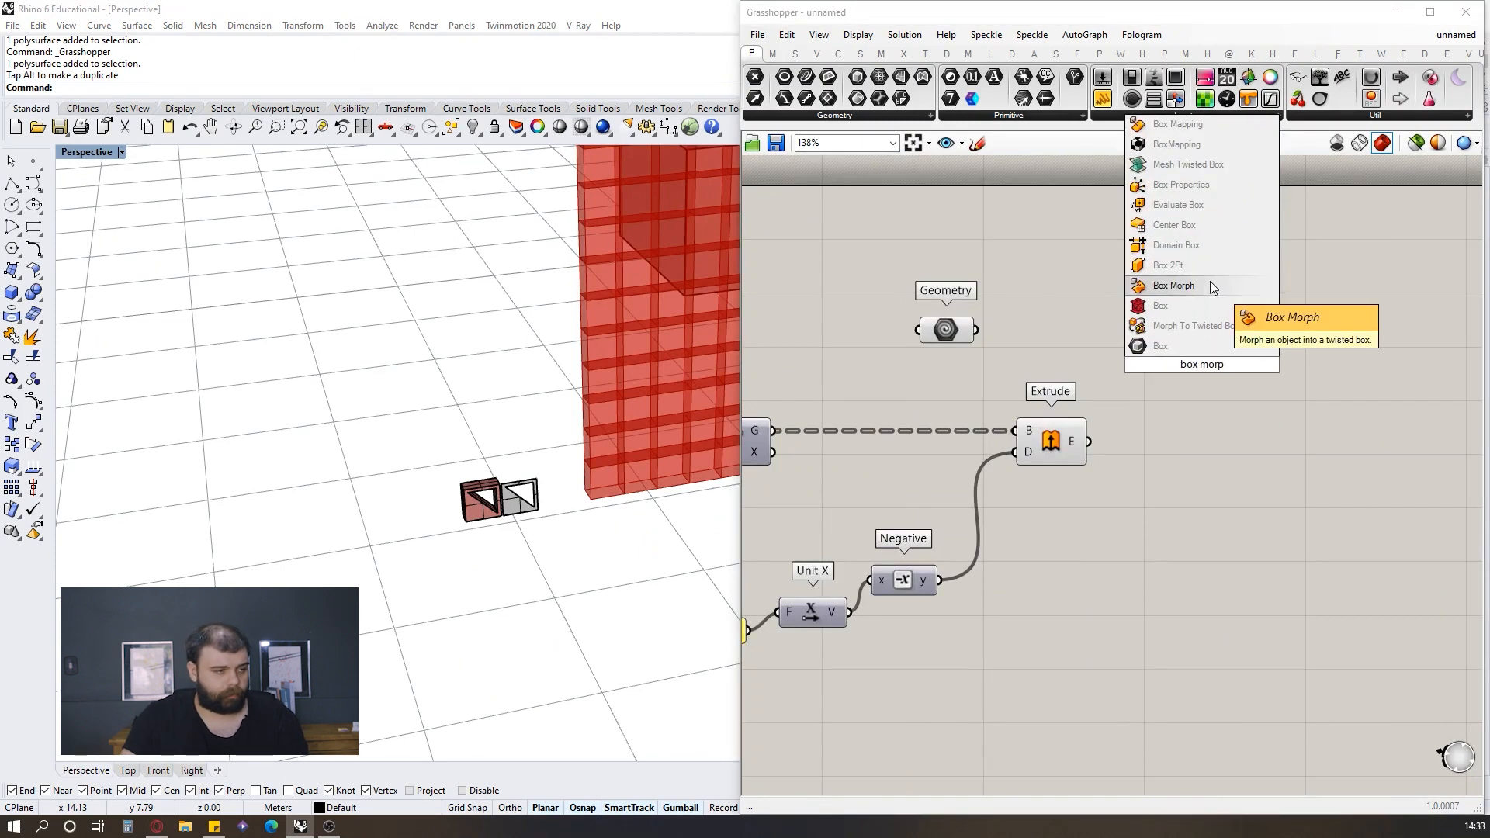
pyautogui.click(1174, 286)
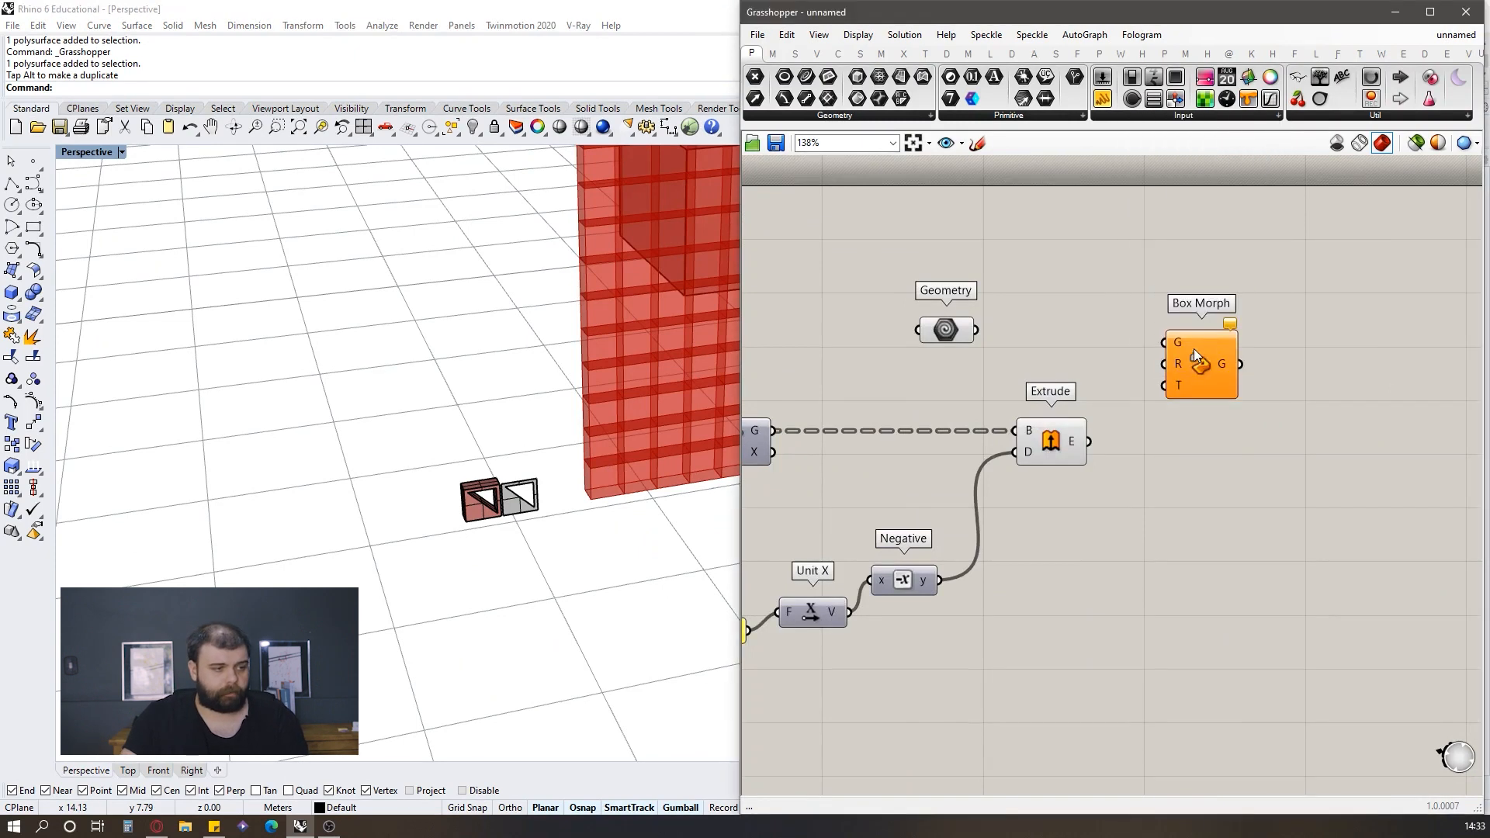
pyautogui.scroll(2, 1264, 273)
pyautogui.click(1268, 330)
pyautogui.click(1159, 328)
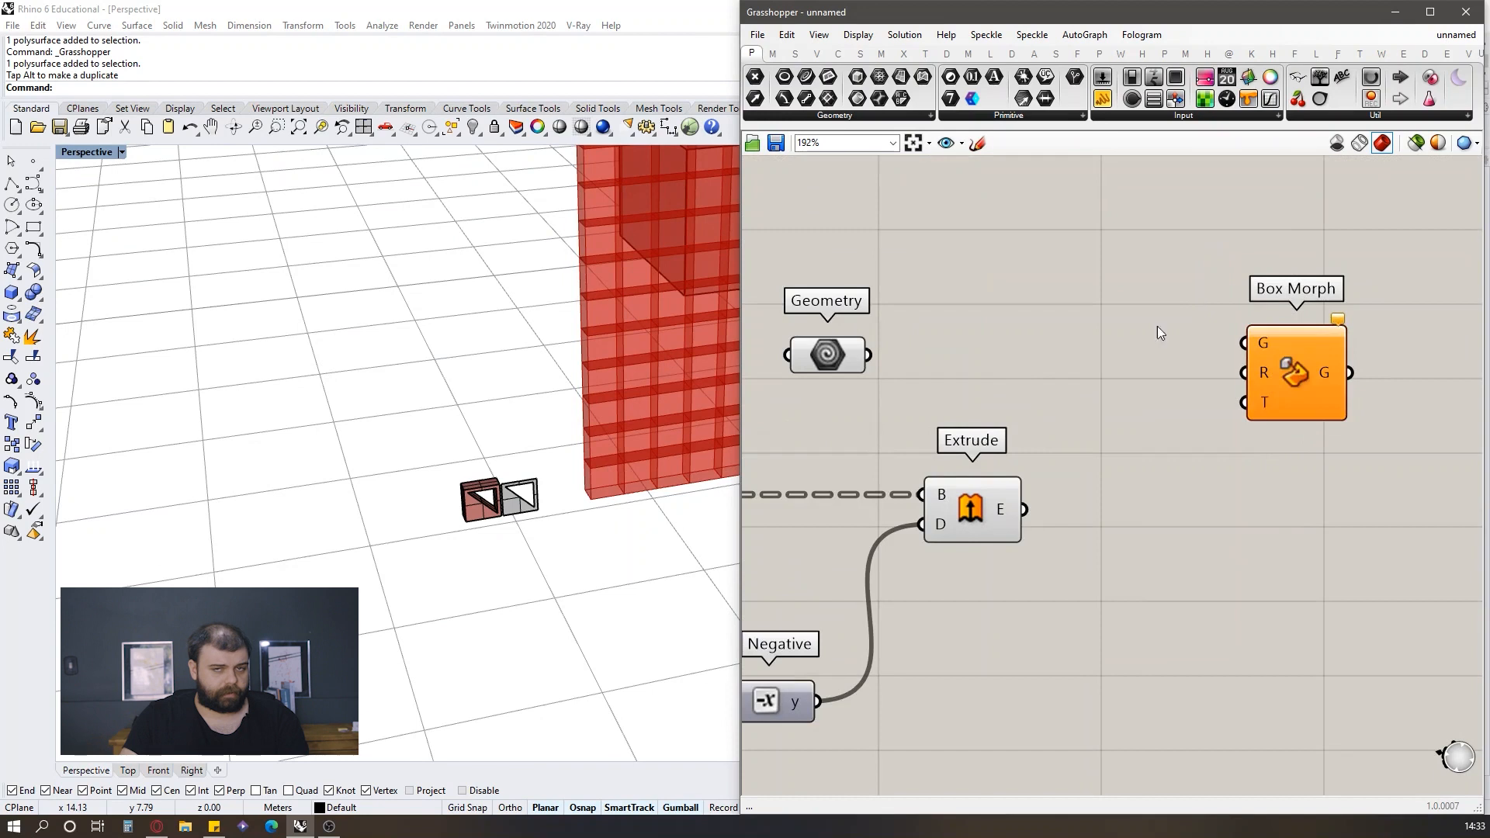
# Step: Reposition Box Morph and connect the Geometry parameter to its G input
pyautogui.scroll(3, 417, 470)
pyautogui.scroll(-3, 406, 471)
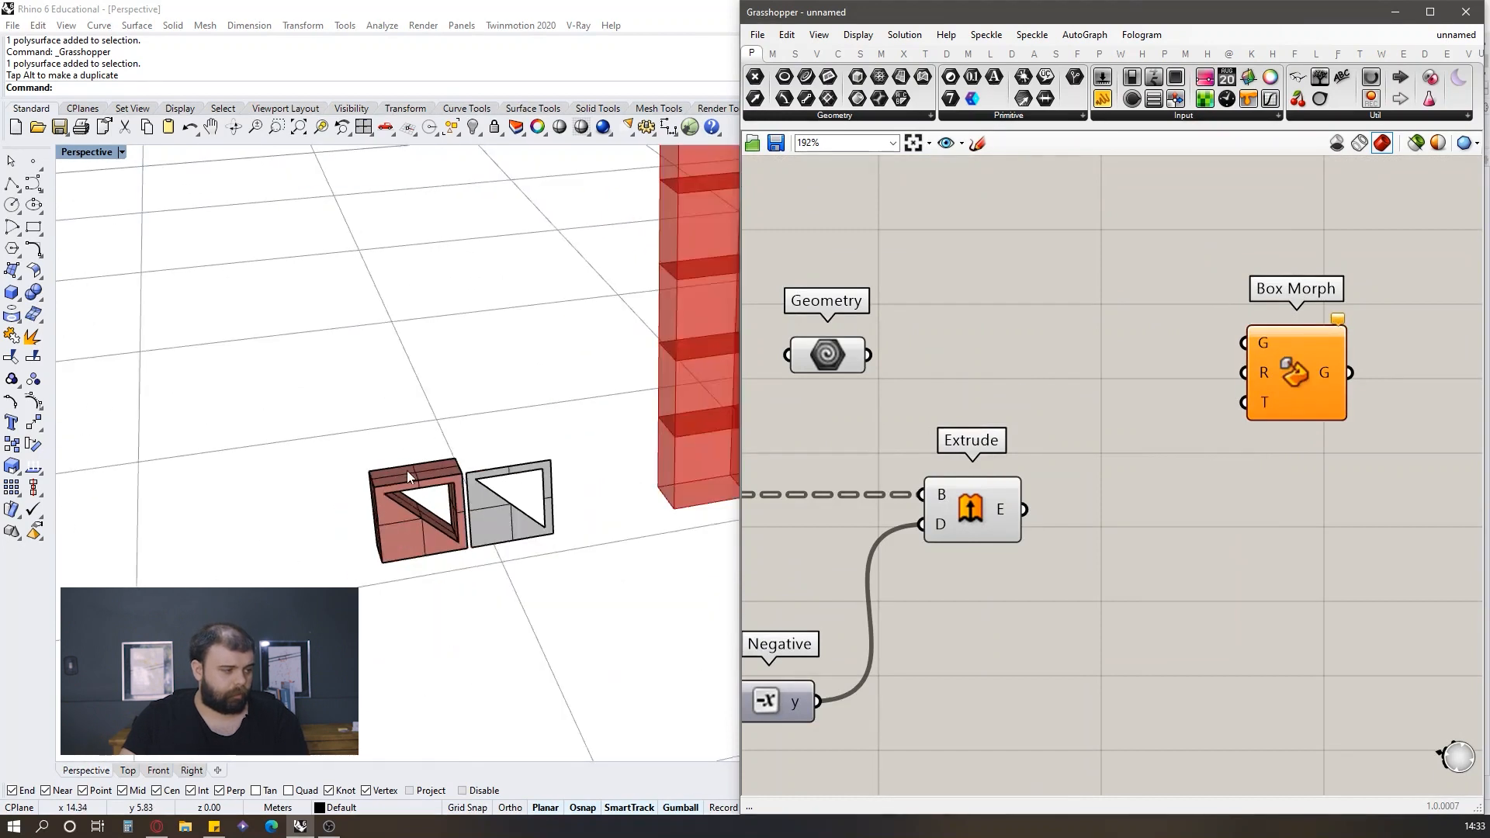
pyautogui.scroll(-1, 392, 469)
pyautogui.scroll(2, 548, 454)
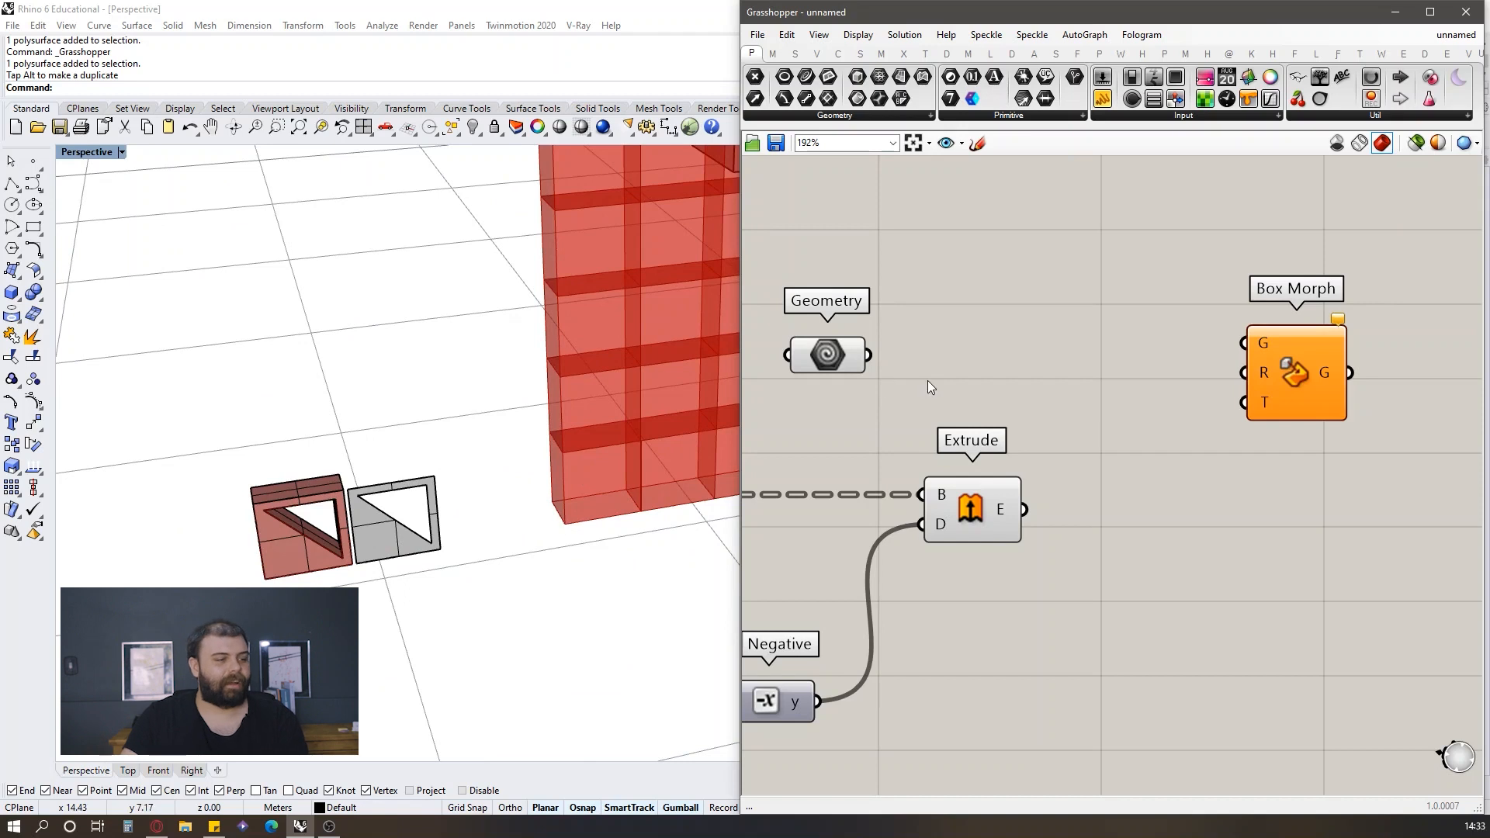
pyautogui.moveTo(1270, 352); pyautogui.dragTo(1255, 382)
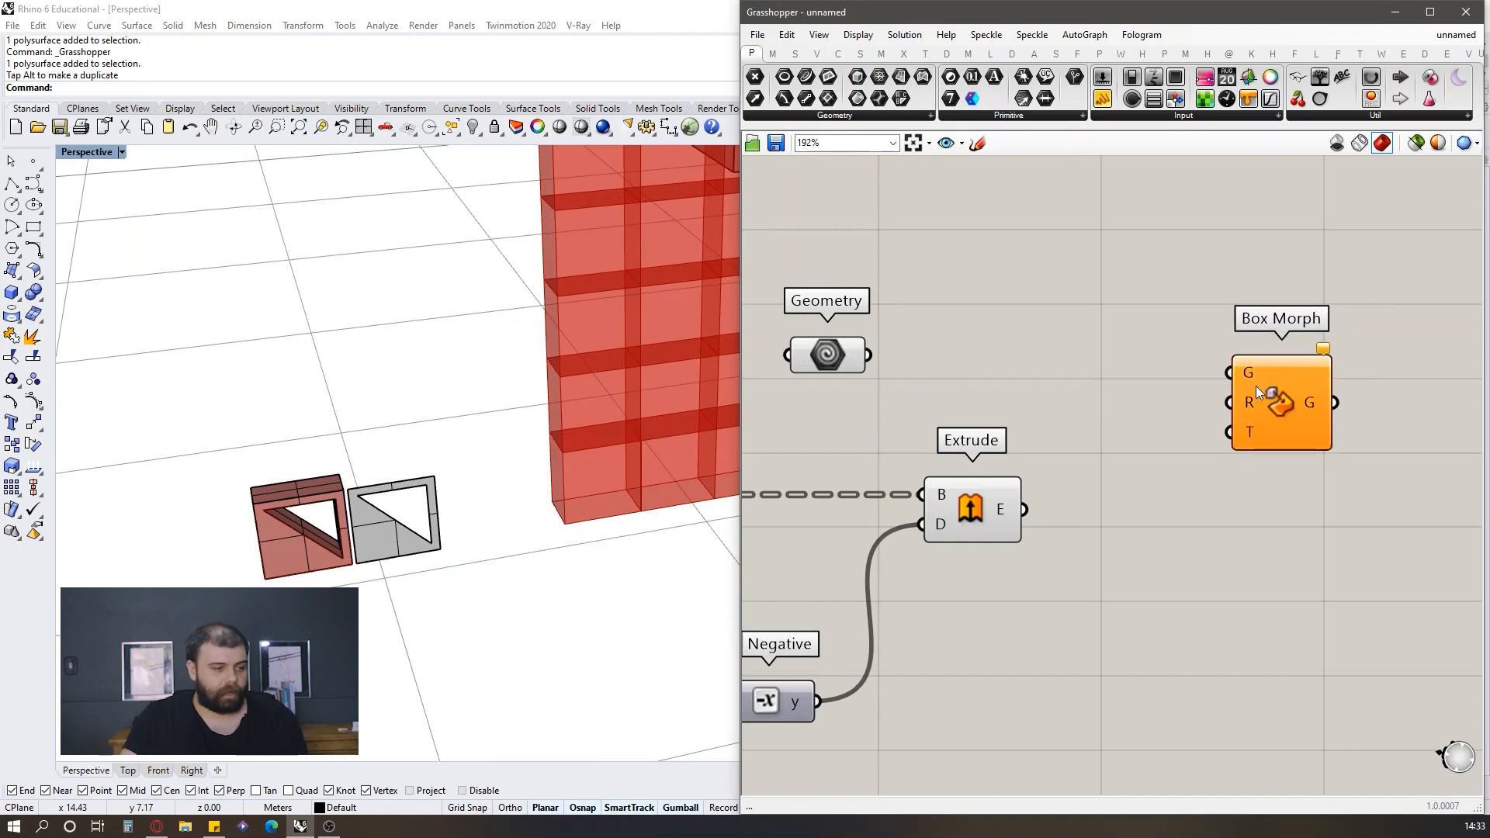
pyautogui.click(839, 343)
pyautogui.moveTo(869, 354); pyautogui.dragTo(1230, 373)
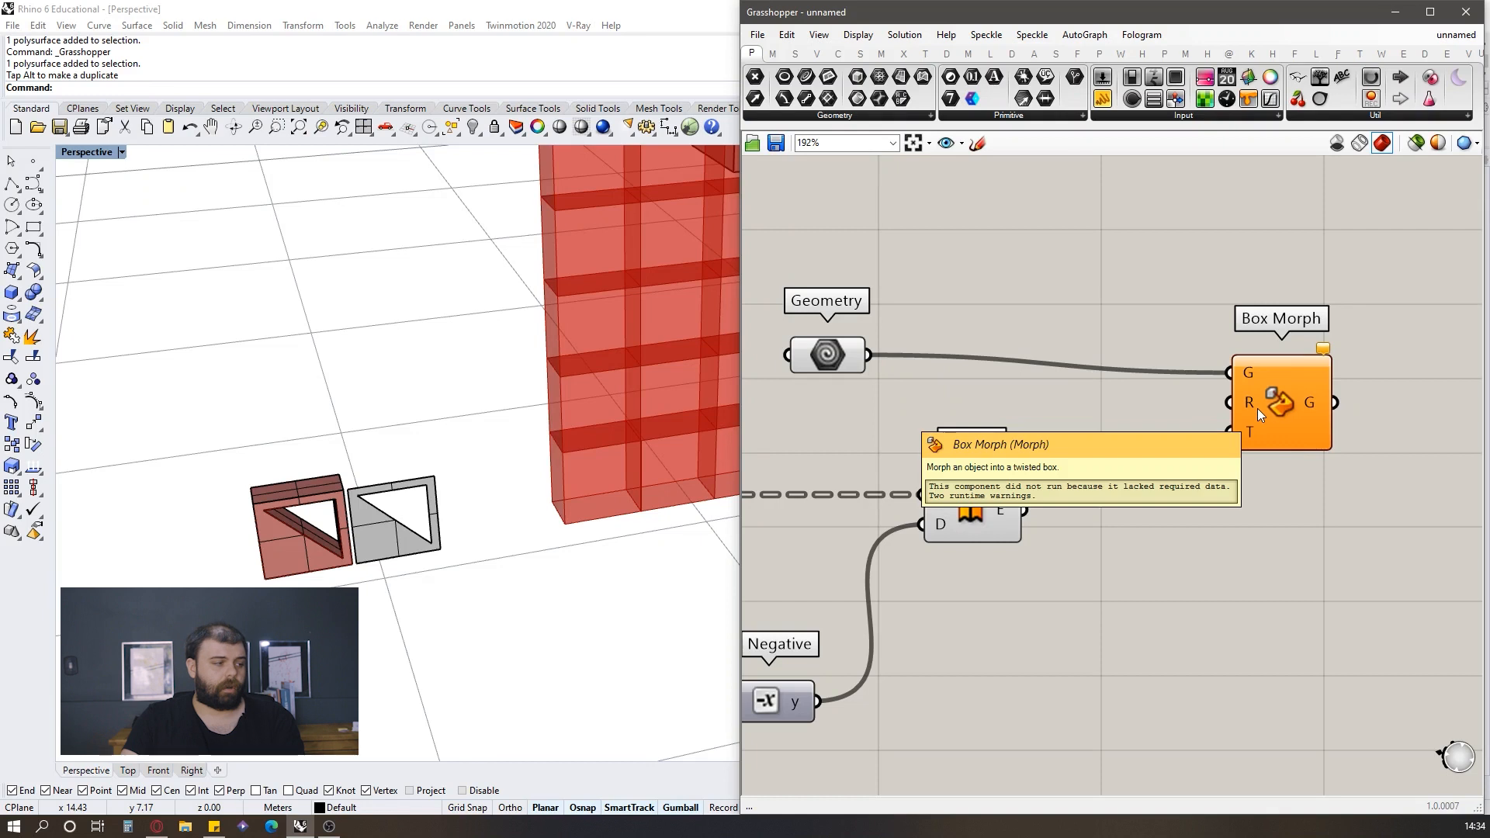
pyautogui.click(827, 355)
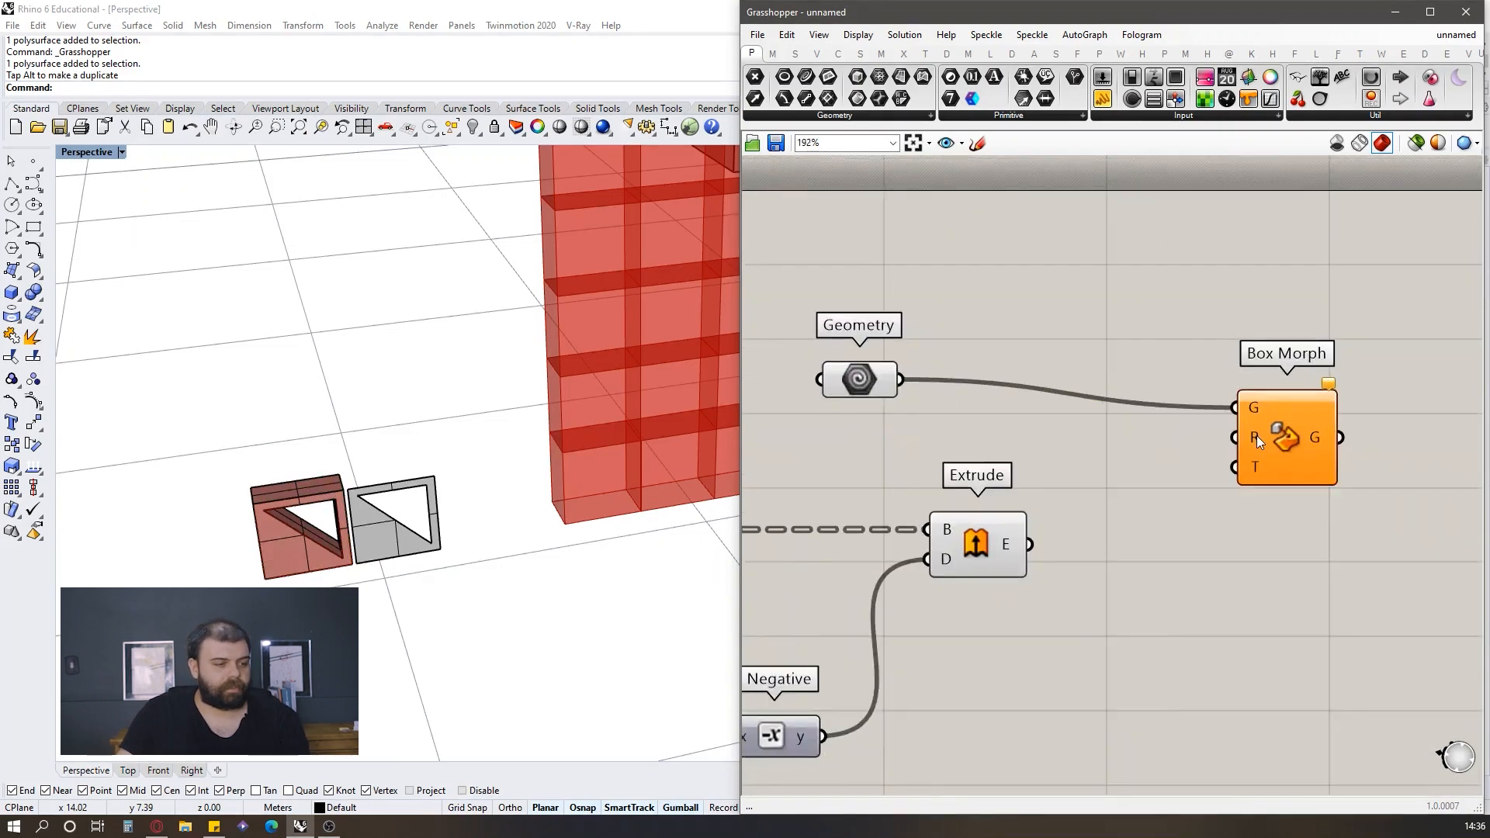
# Step: Add a Bounding Box component between the Geometry parameter and Box Morph
pyautogui.scroll(2, 1255, 436)
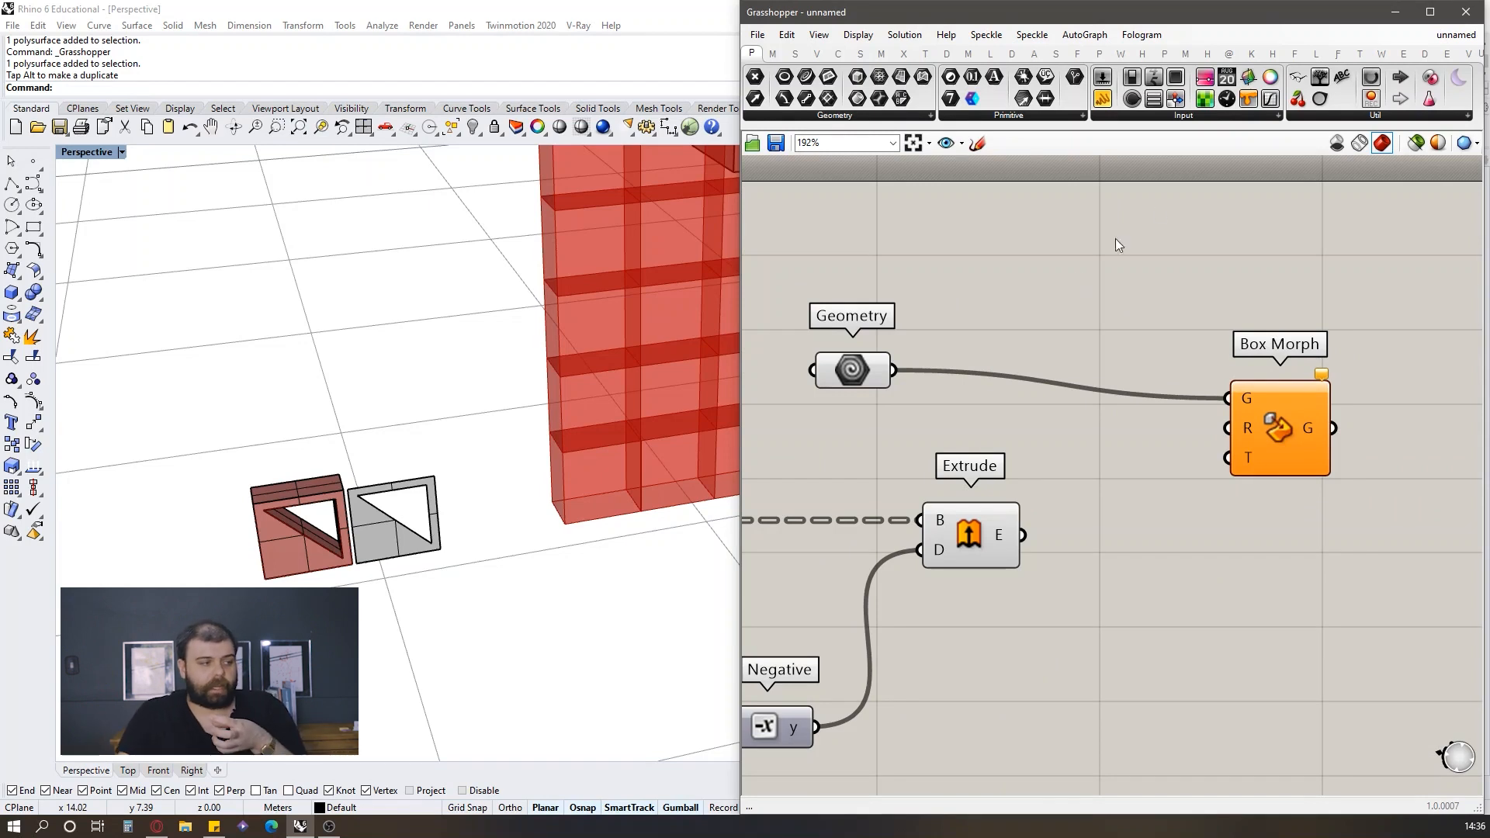
pyautogui.scroll(-5, 509, 429)
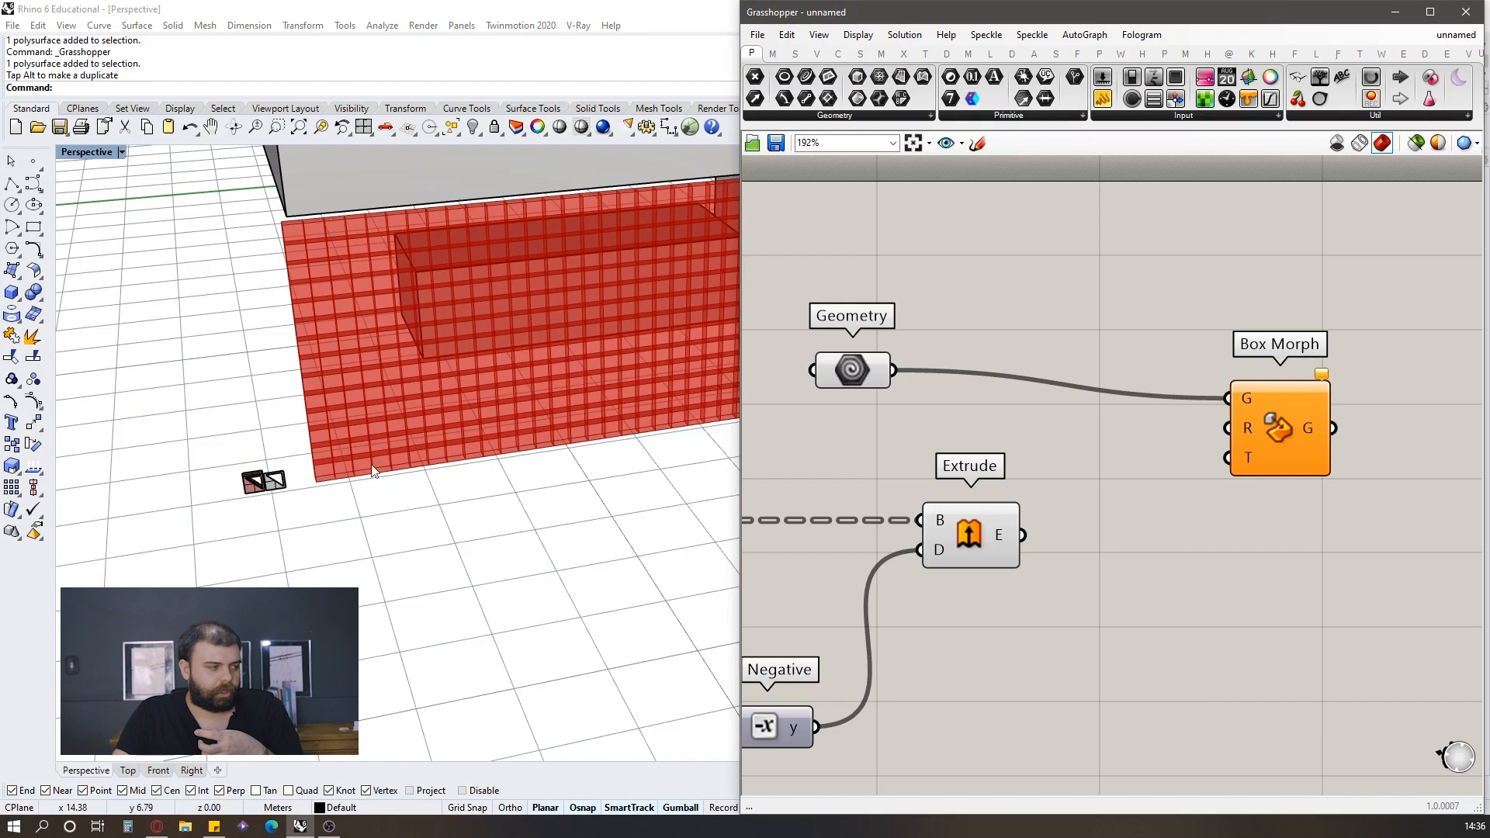
pyautogui.doubleClick(931, 315)
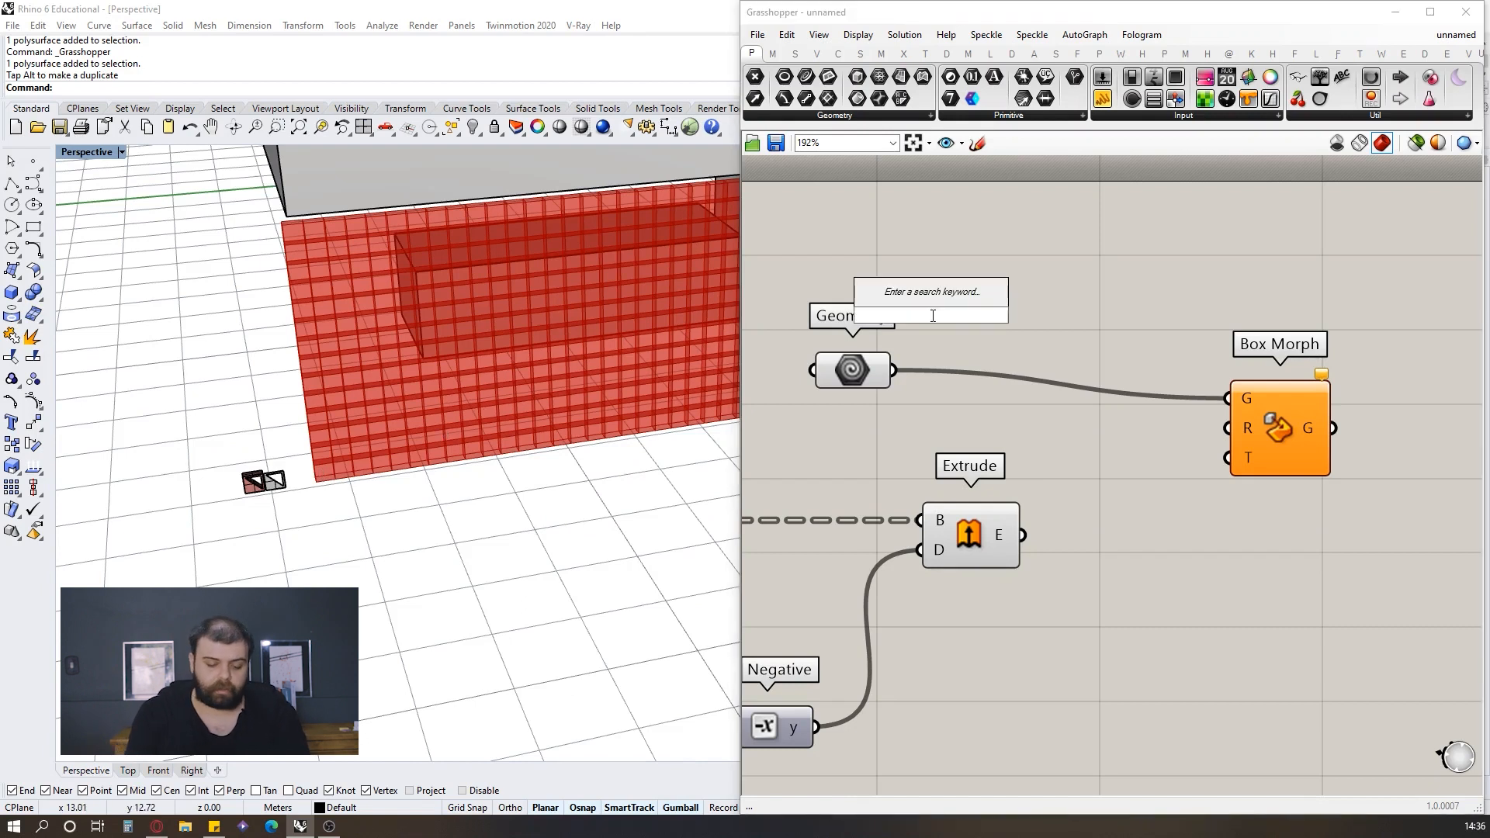
pyautogui.write('bound')
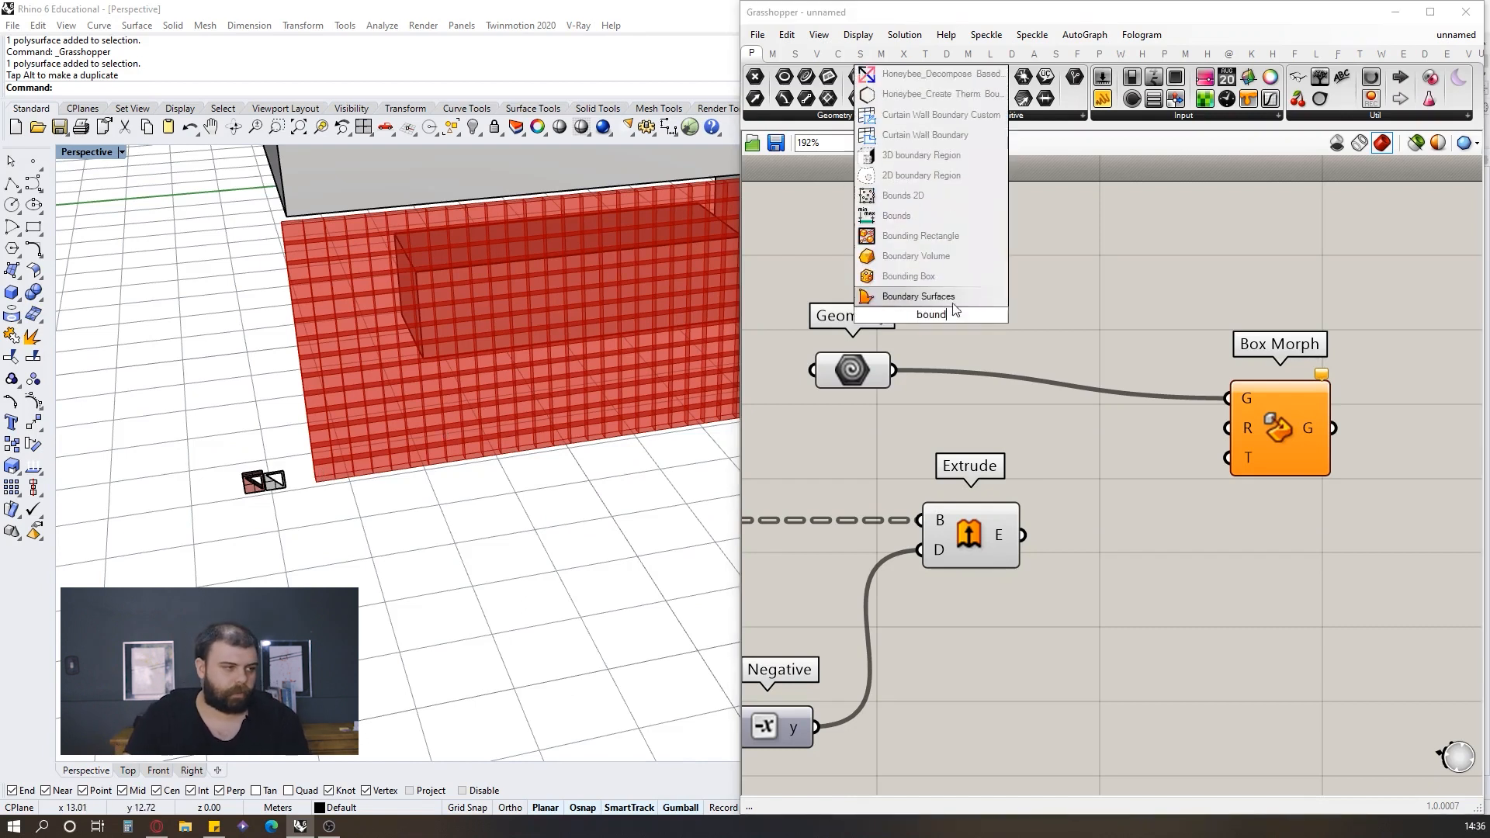
pyautogui.click(929, 276)
pyautogui.moveTo(931, 311); pyautogui.dragTo(1026, 331)
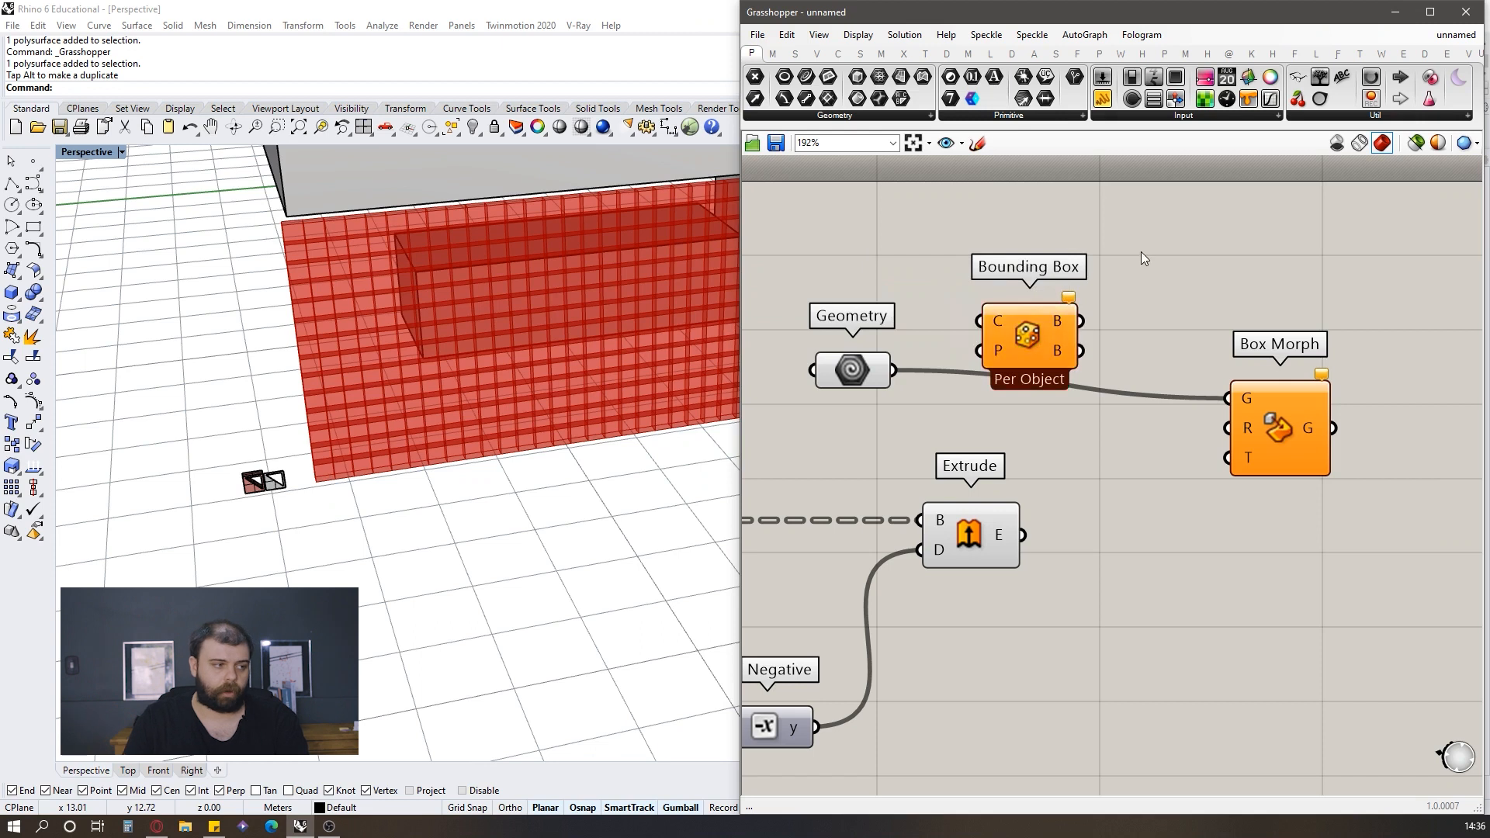
# Step: Connect the Geometry parameter to the Bounding Box component's C input
pyautogui.scroll(5, 273, 477)
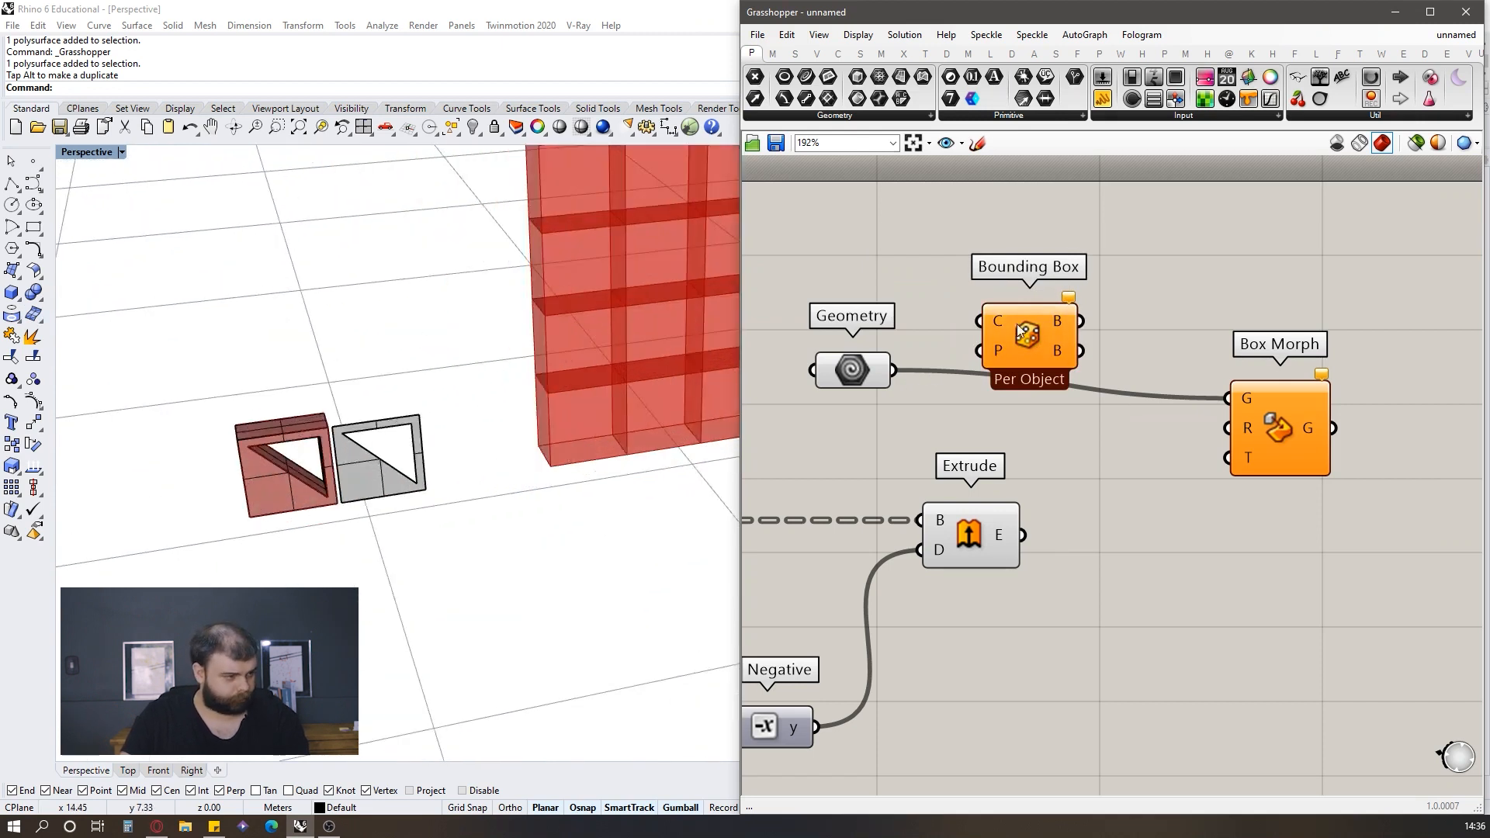
pyautogui.scroll(-3, 1019, 330)
pyautogui.moveTo(918, 362); pyautogui.dragTo(1024, 408)
pyautogui.moveTo(888, 362); pyautogui.dragTo(904, 334)
pyautogui.click(1042, 416)
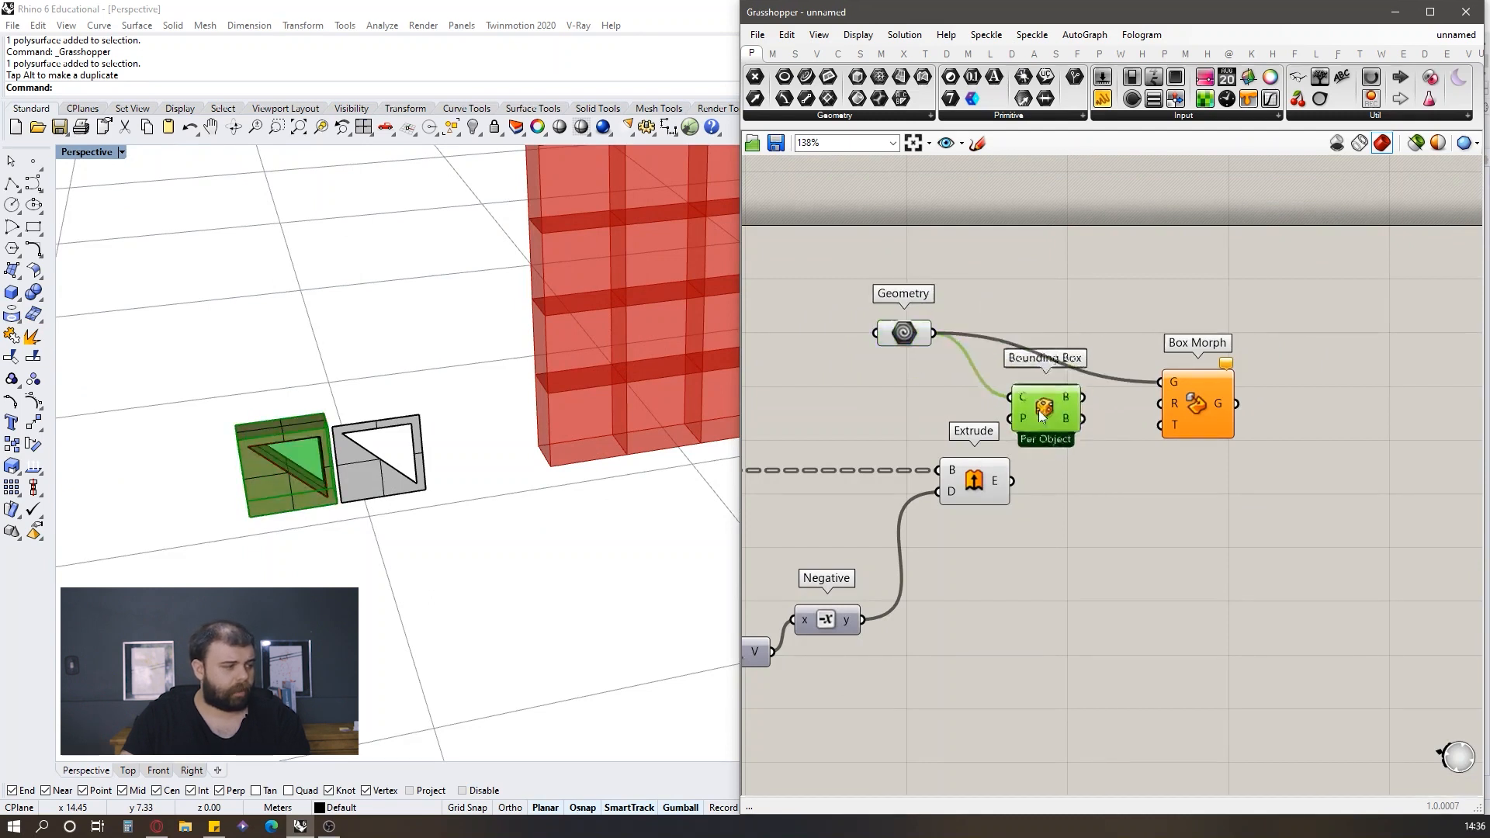
# Step: Move Extrude further down the canvas and place Bounding Box in the freed space below Geometry
pyautogui.moveTo(1041, 417); pyautogui.dragTo(1015, 411)
pyautogui.click(984, 503)
pyautogui.moveTo(984, 503); pyautogui.dragTo(970, 570)
pyautogui.moveTo(1018, 402); pyautogui.dragTo(1013, 429)
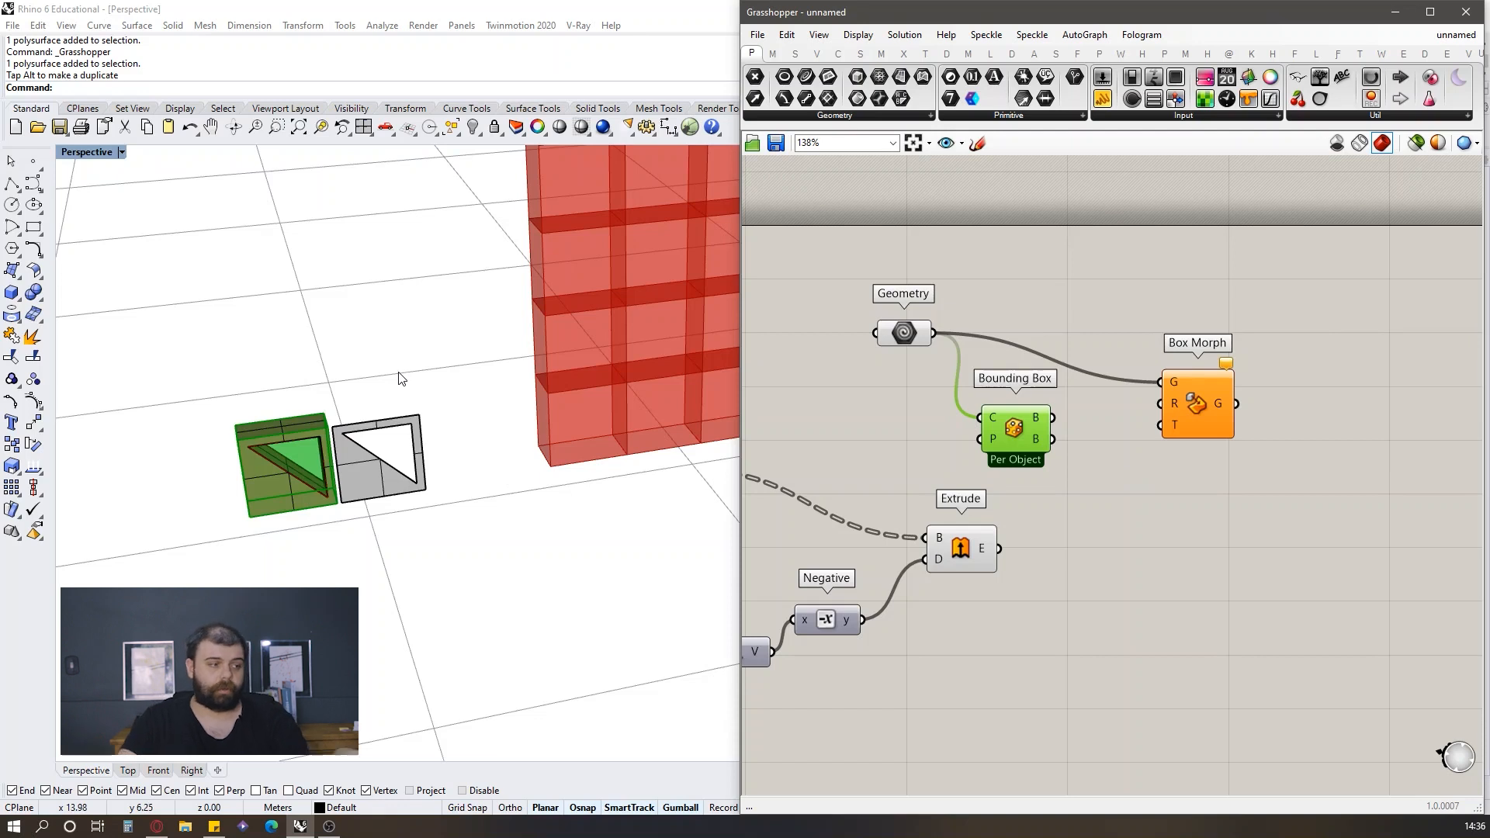
pyautogui.click(1162, 306)
# Step: Connect Bounding Box's first B output to Box Morph's R input and shift Box Morph farther out
pyautogui.click(1015, 438)
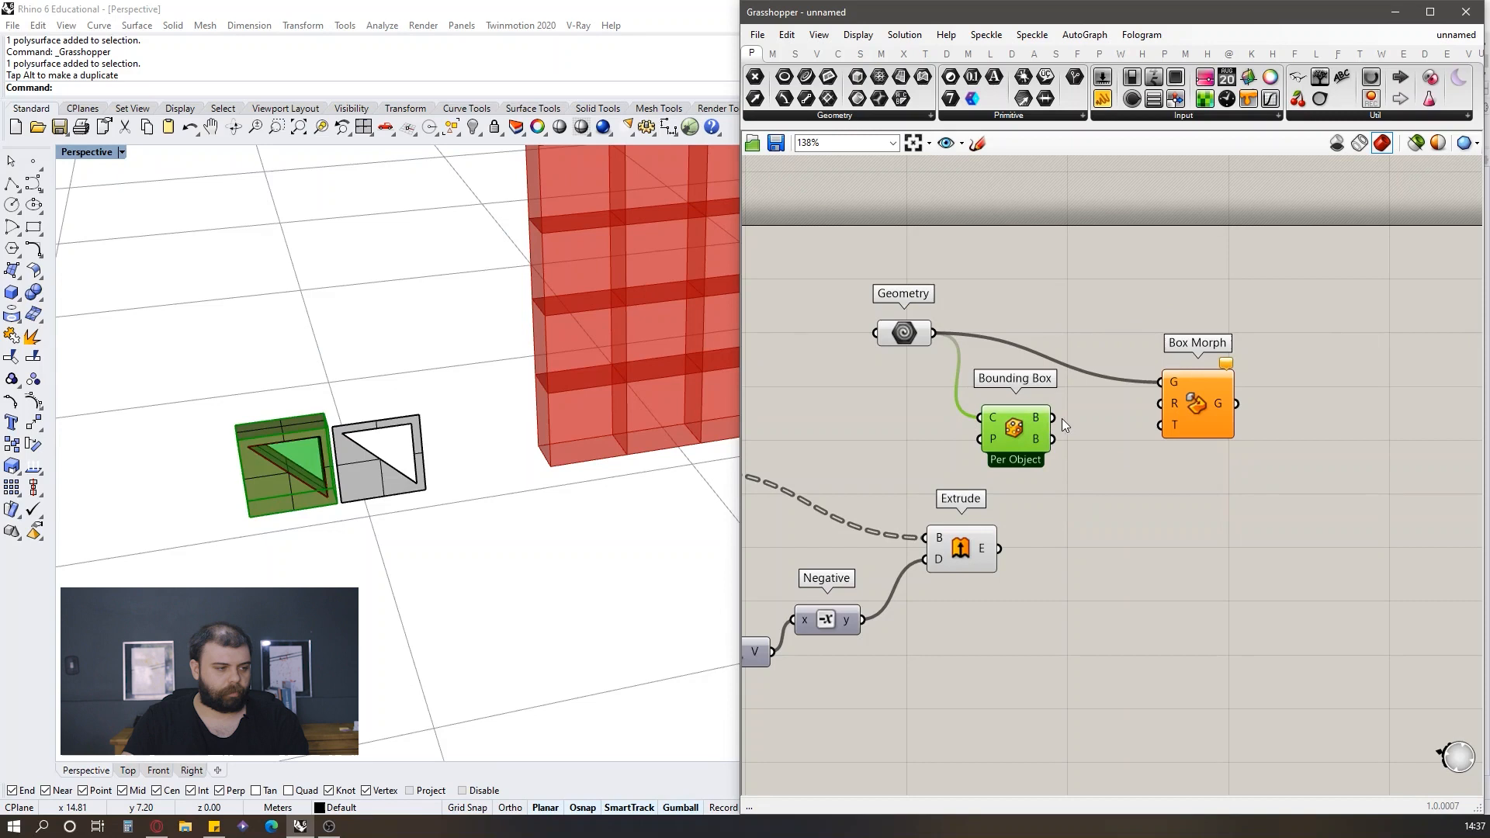
pyautogui.moveTo(1054, 418); pyautogui.dragTo(1241, 366)
pyautogui.click(1220, 289)
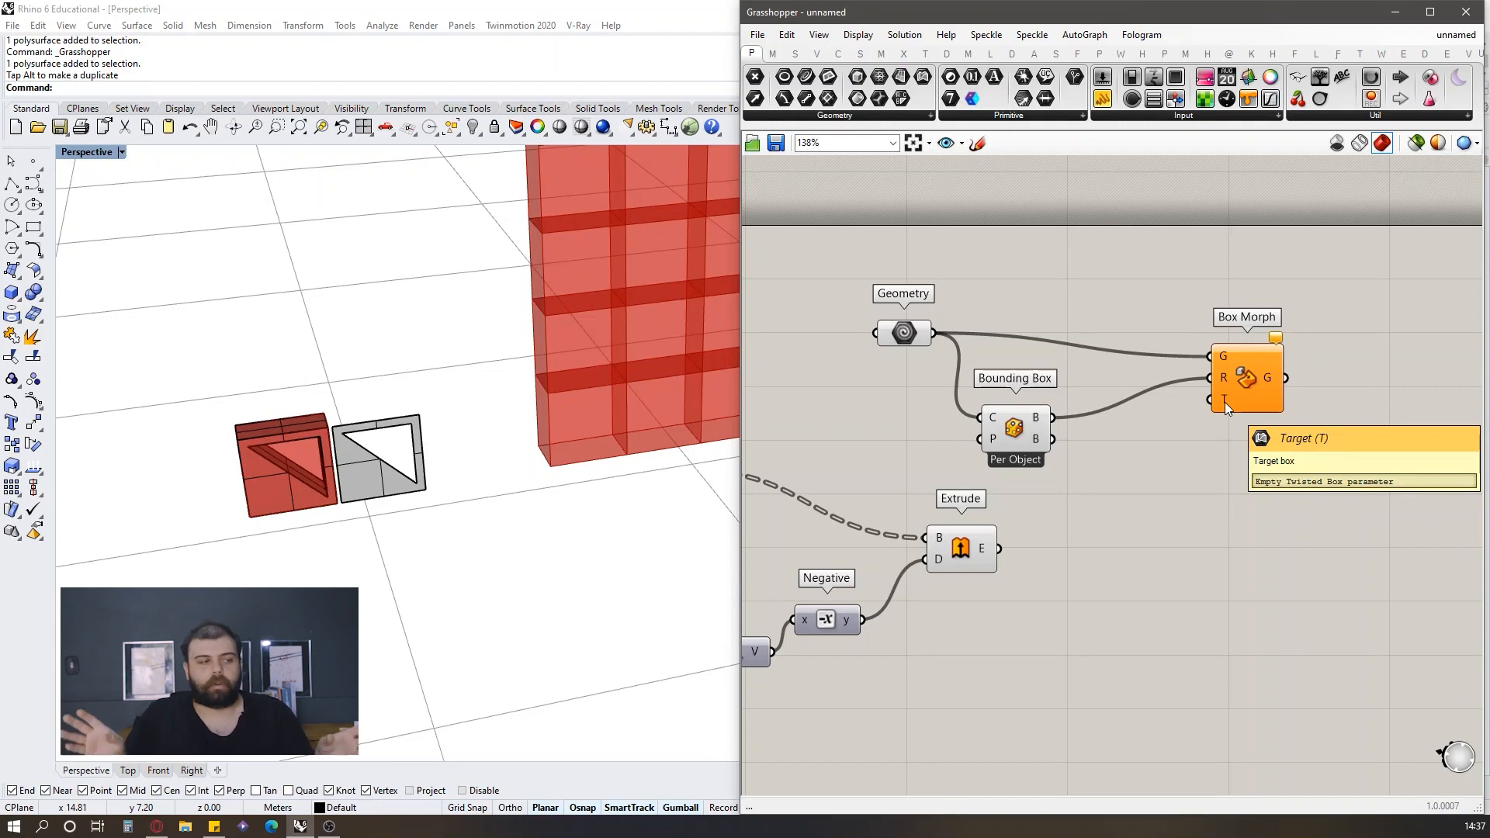
# Step: Examine the wall's grid of boxes and inspect the data structure of the Extrude component's output
pyautogui.scroll(-13, 303, 543)
pyautogui.moveTo(441, 413); pyautogui.dragTo(468, 402, button='right')
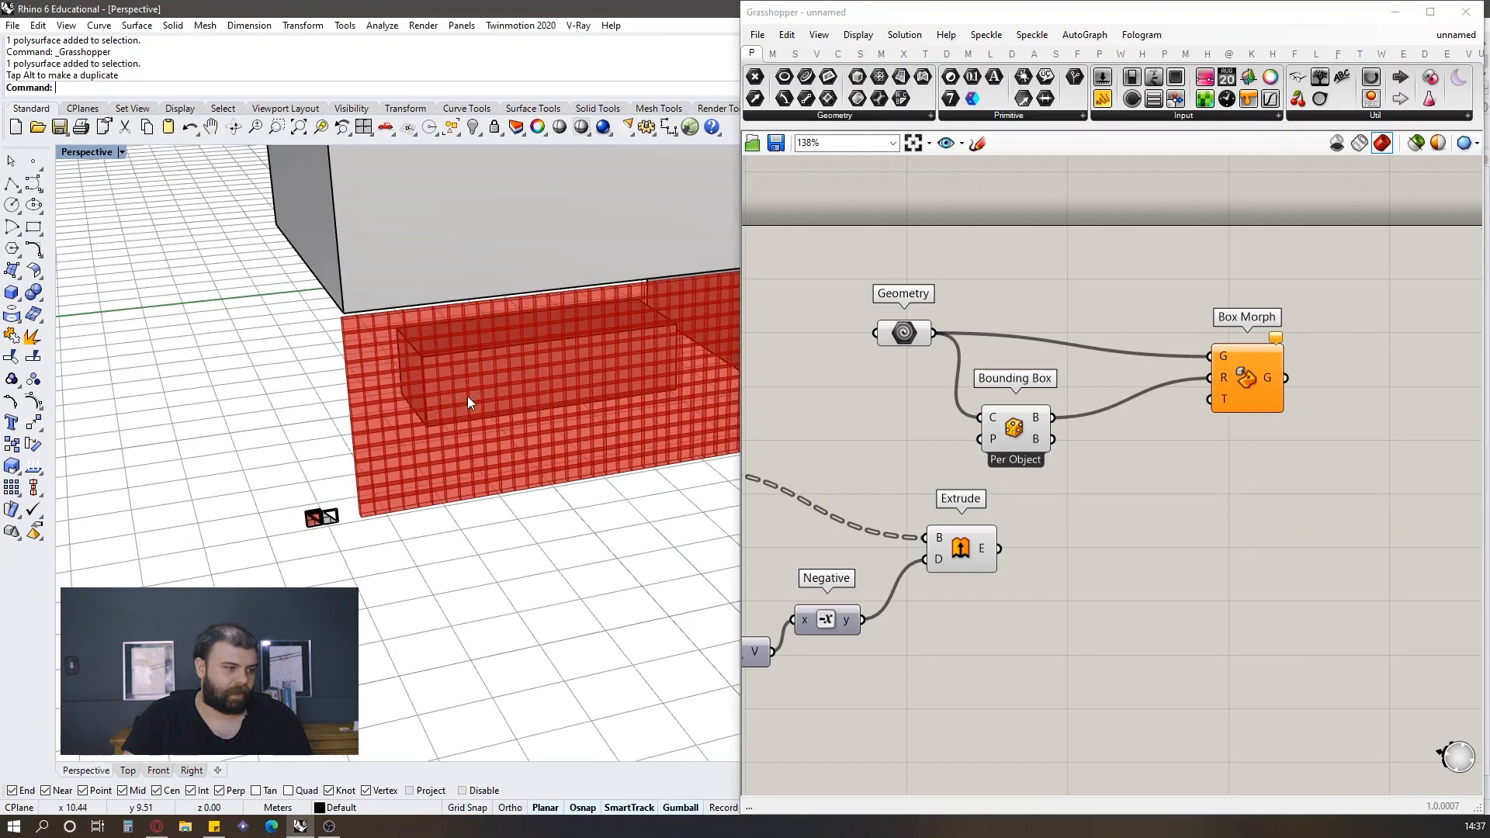
pyautogui.moveTo(982, 551)
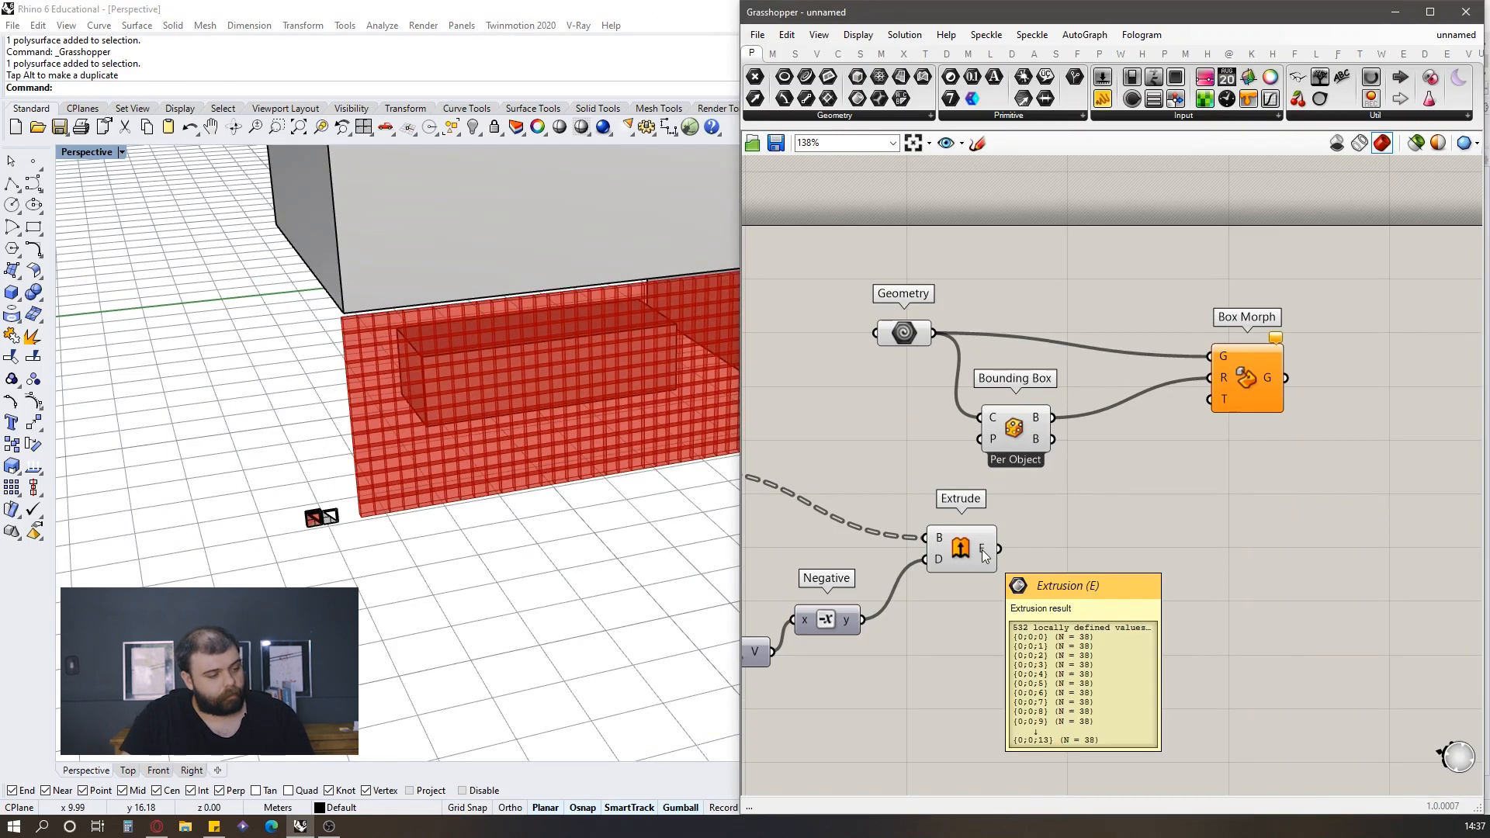
# Step: Flatten the Extrude component's E output and connect it to Box Morph's T input
pyautogui.rightClick(983, 551)
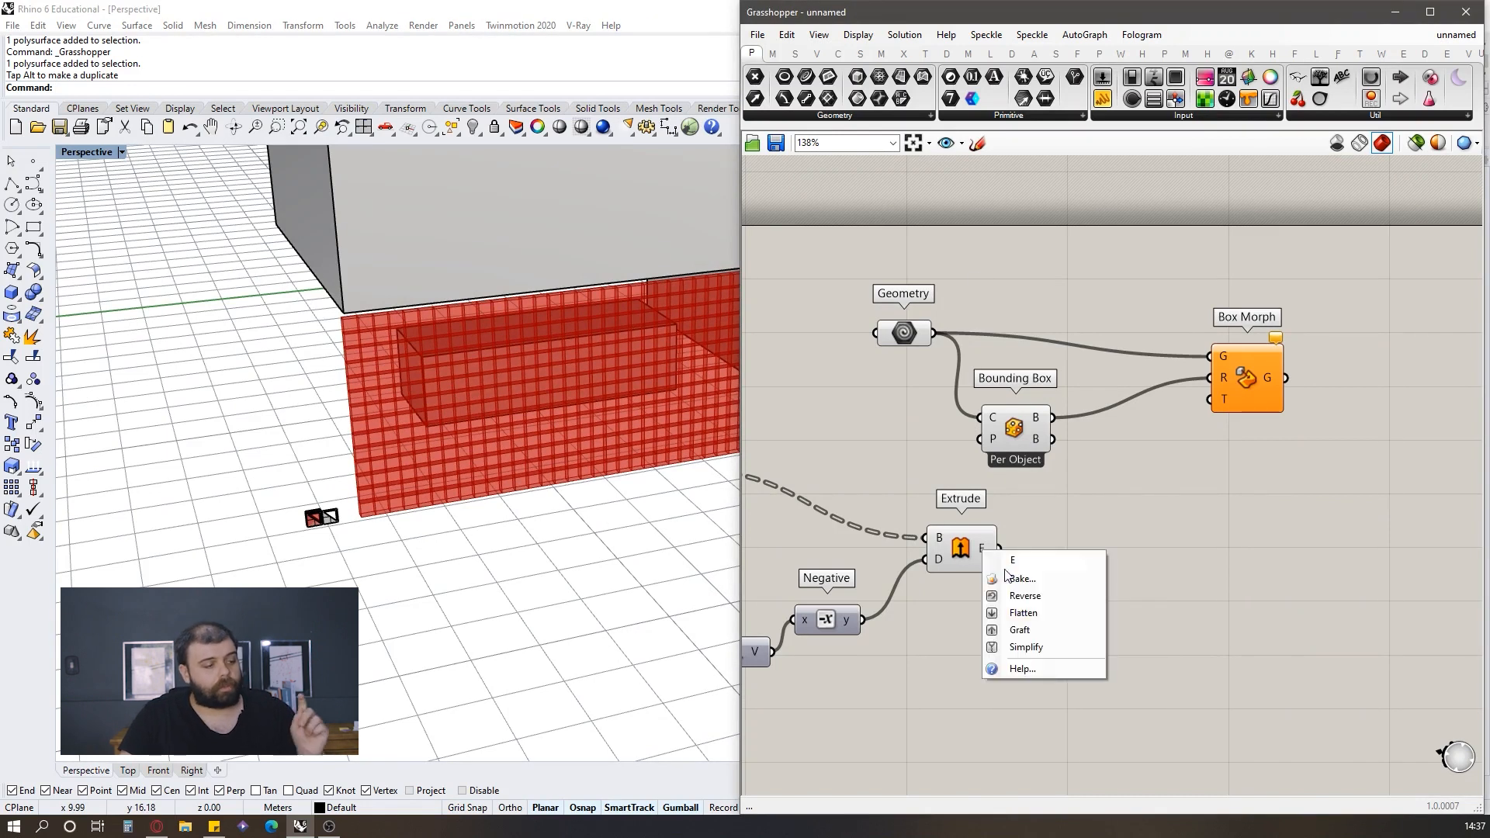
pyautogui.click(1016, 613)
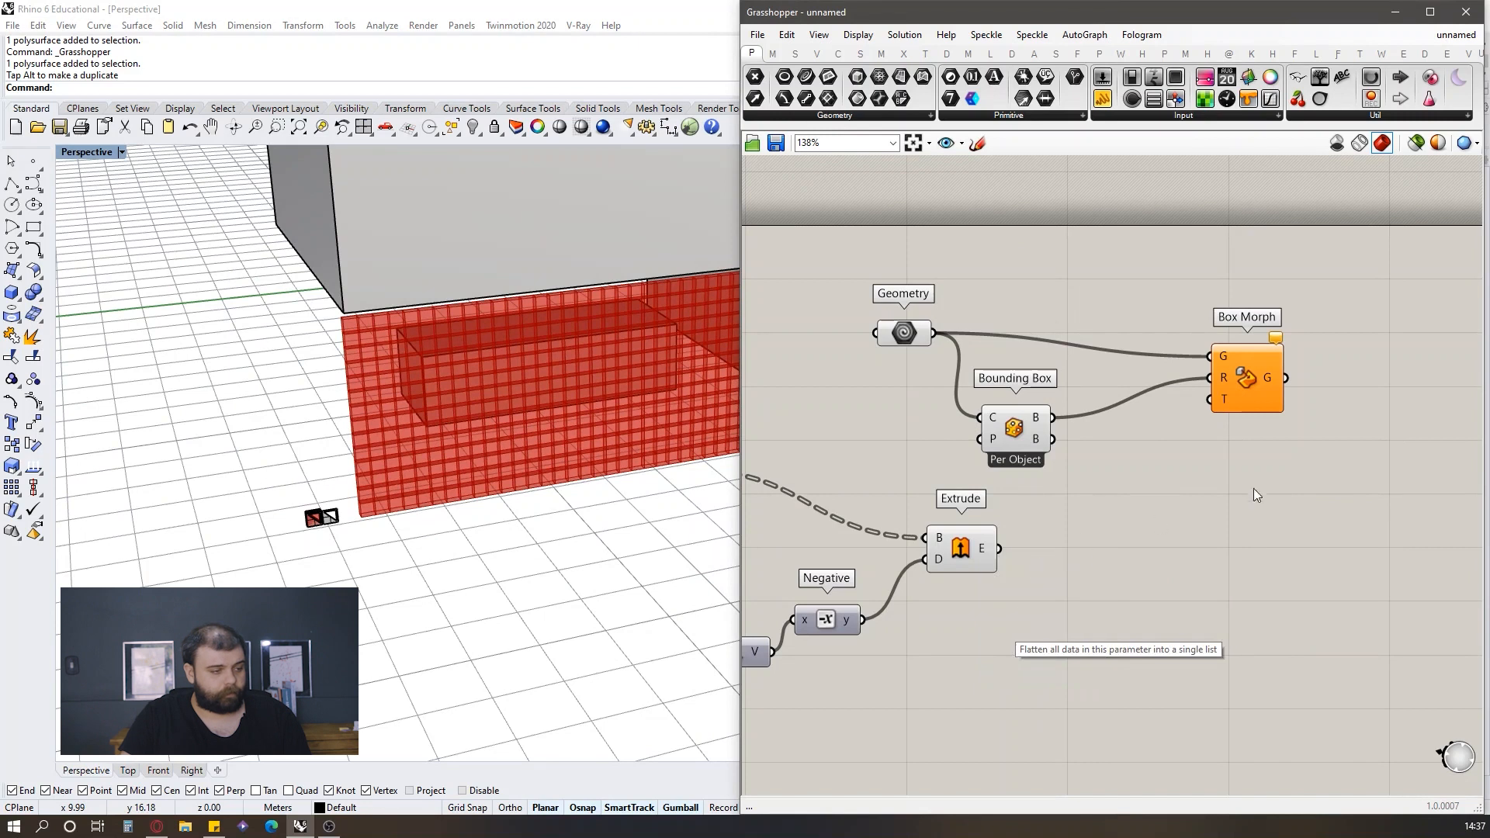
pyautogui.scroll(2, 1260, 479)
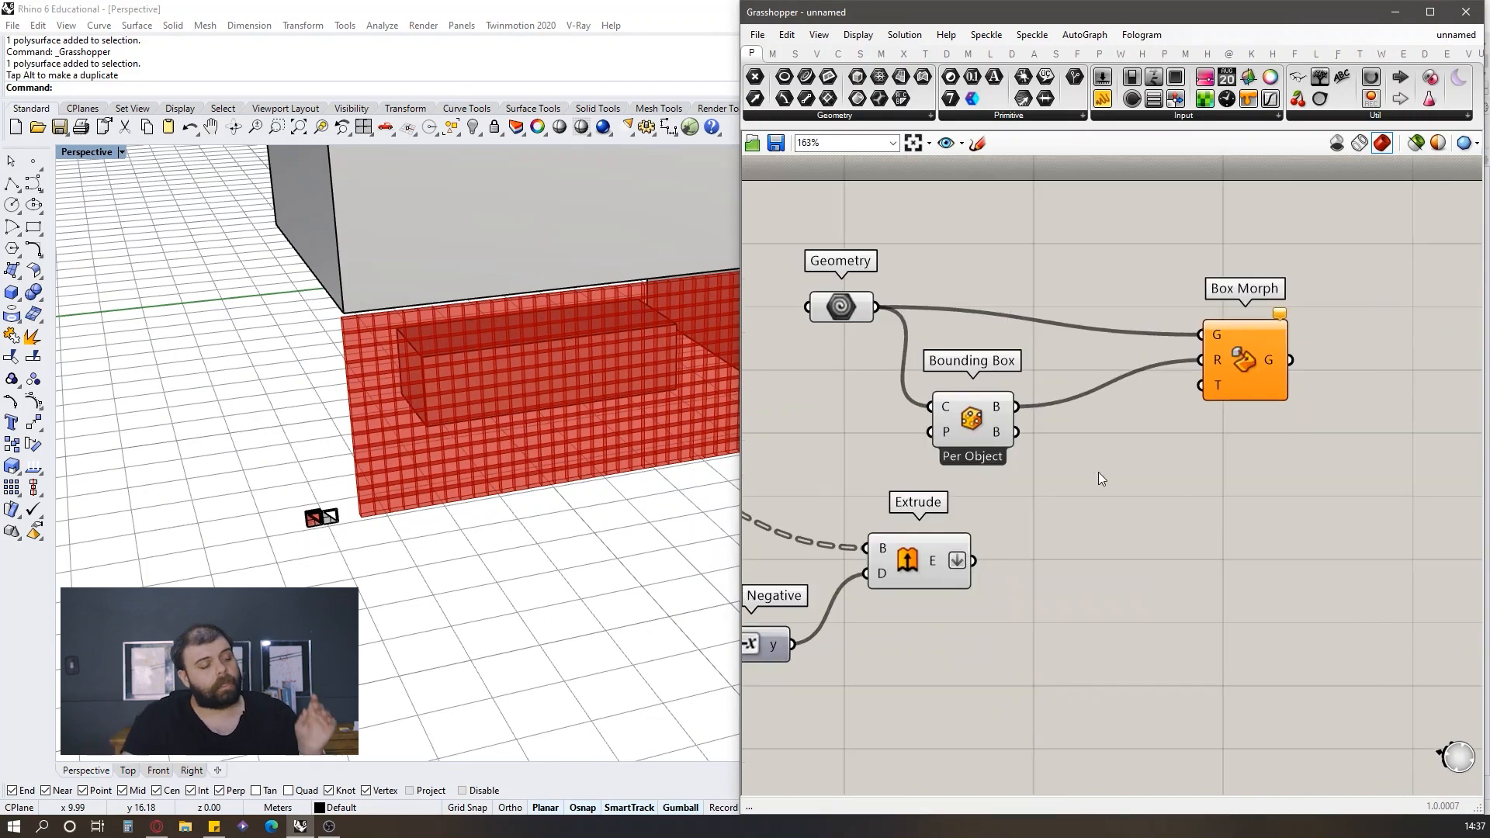
pyautogui.click(928, 559)
pyautogui.moveTo(974, 560); pyautogui.dragTo(1206, 399)
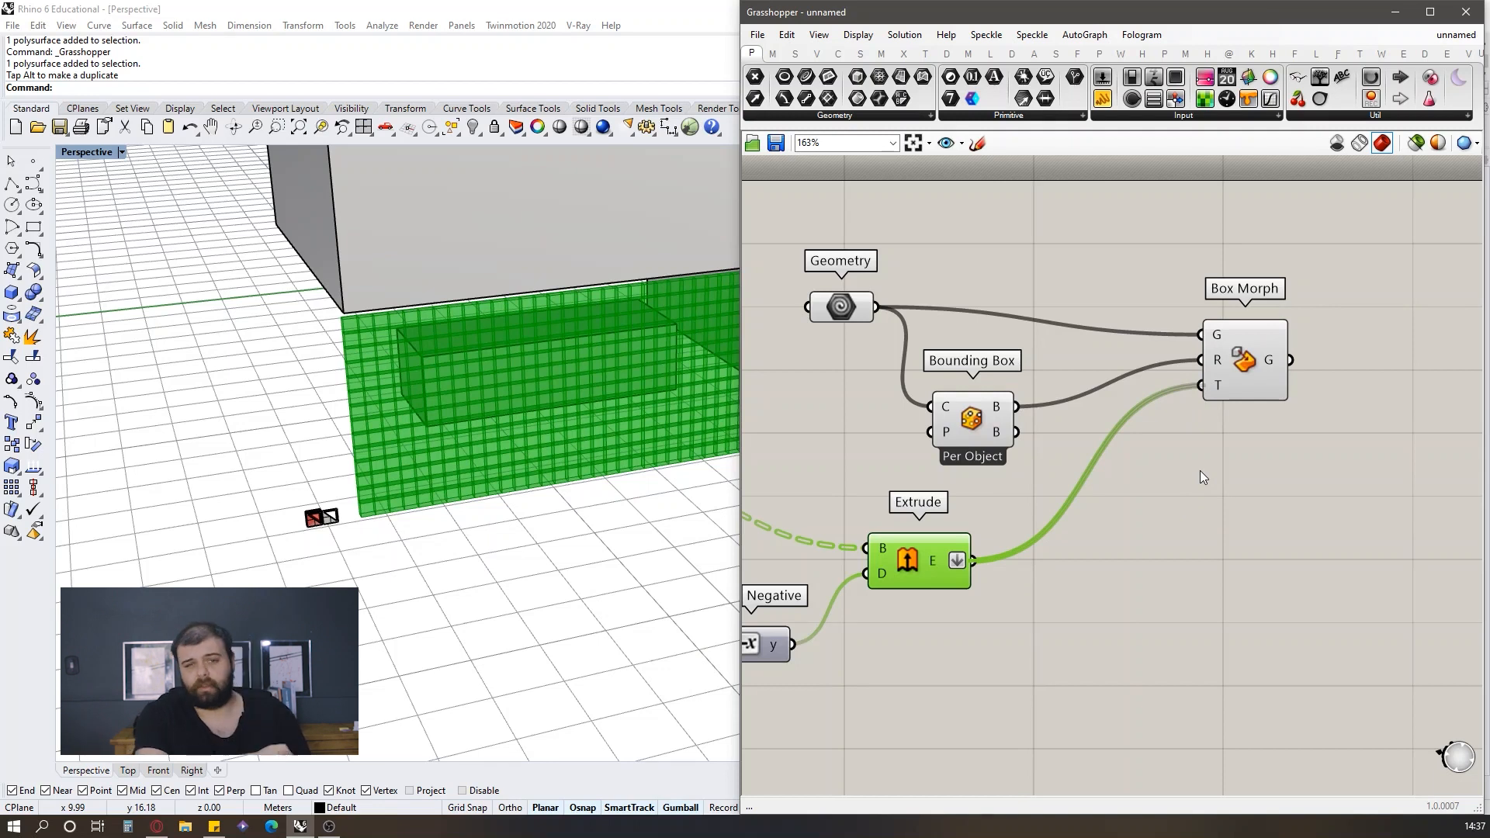
pyautogui.click(1200, 471)
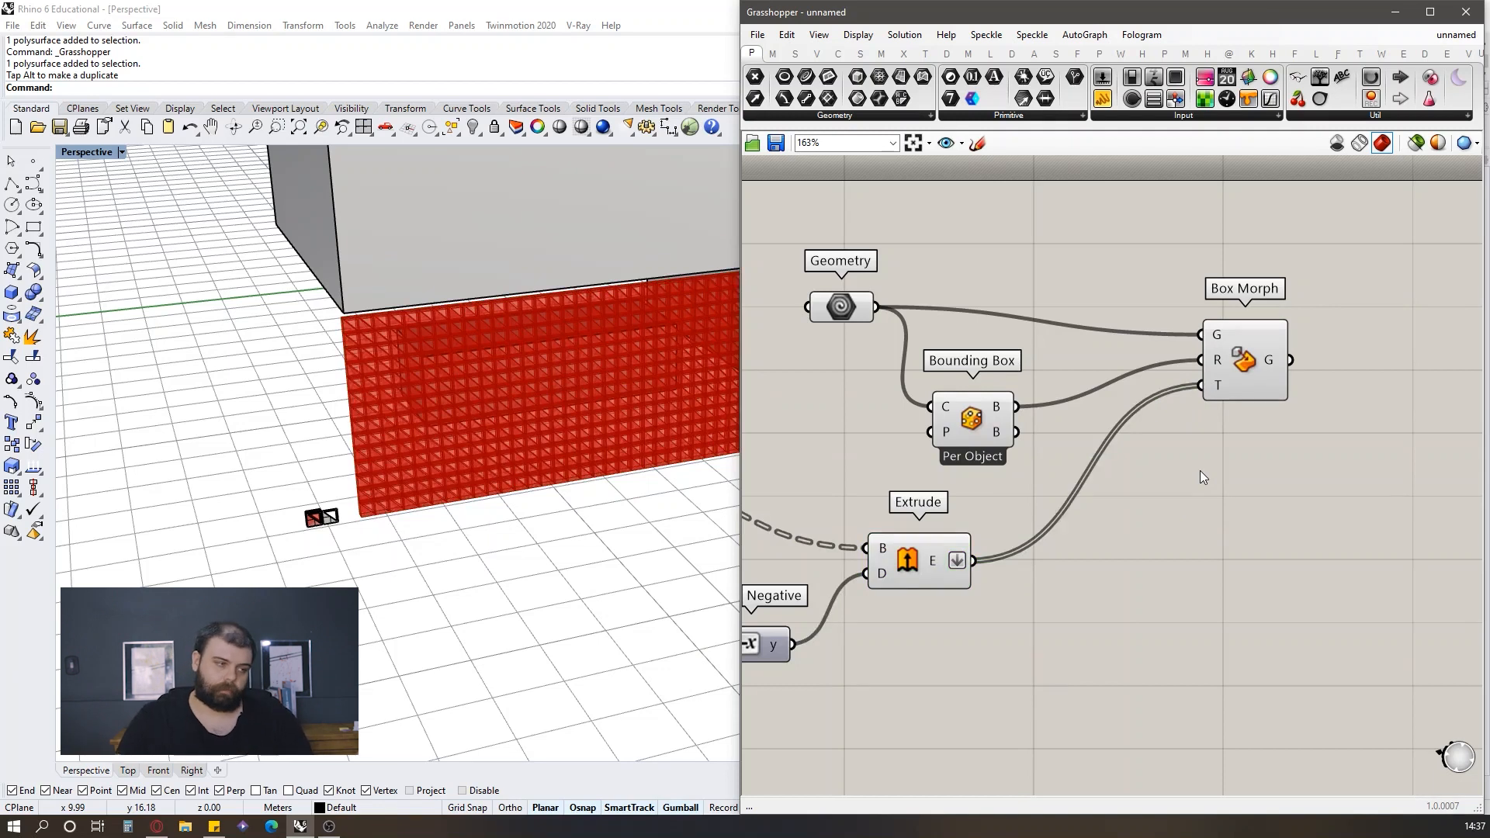
# Step: Hide the preview of the Bounding Box and Extrude components
pyautogui.scroll(-3, 1110, 522)
pyautogui.moveTo(1104, 667); pyautogui.dragTo(994, 346)
pyautogui.click(1110, 596)
pyautogui.moveTo(1108, 654); pyautogui.dragTo(991, 384)
pyautogui.middleClick(991, 384)
# Step: Examine the morphed wall of triangular-opening blocks from several angles and distances
pyautogui.moveTo(472, 392); pyautogui.dragTo(542, 270, button='right')
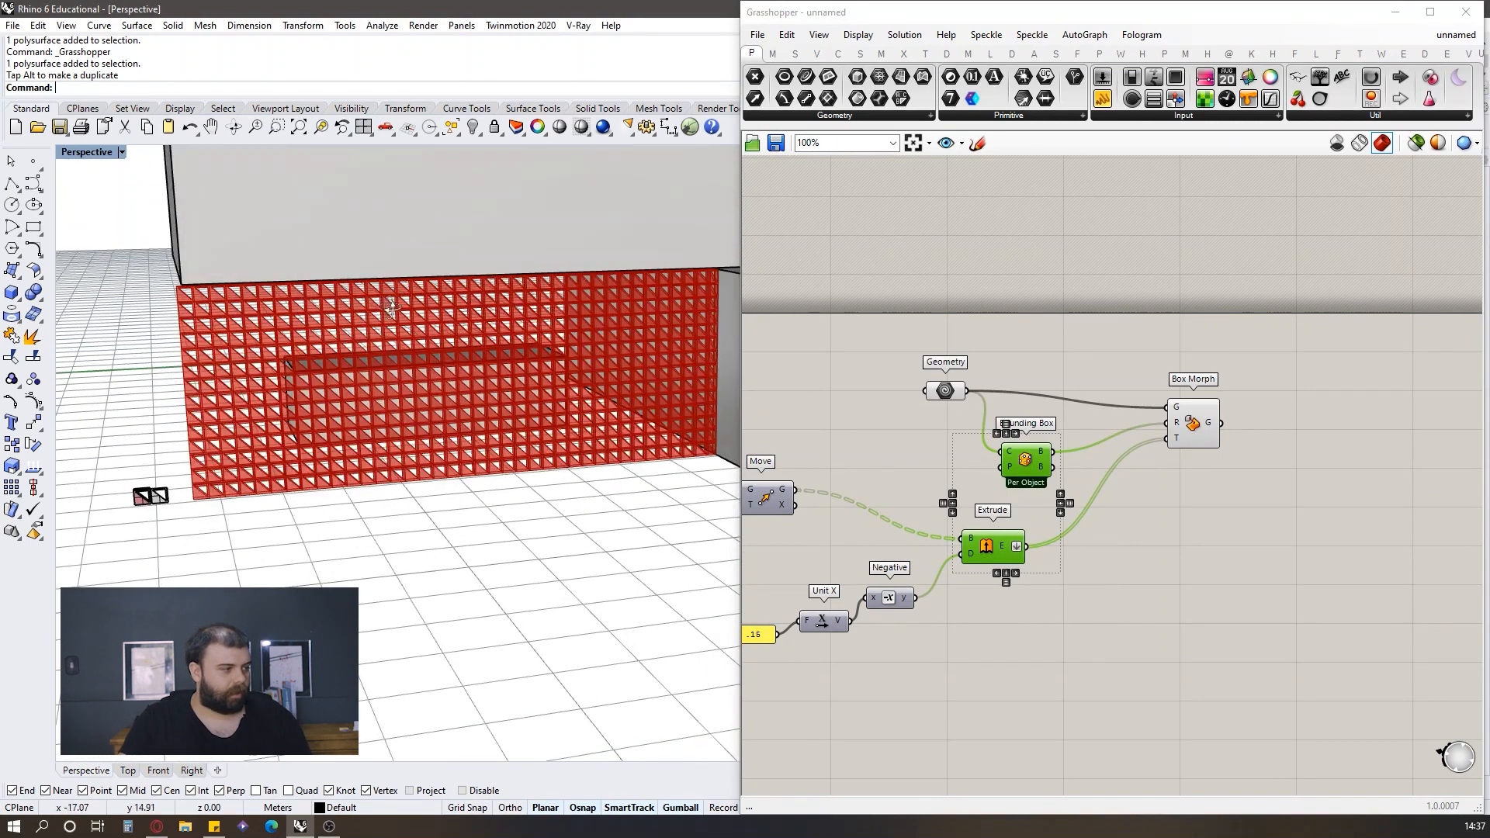
pyautogui.moveTo(388, 307); pyautogui.dragTo(554, 474, button='right')
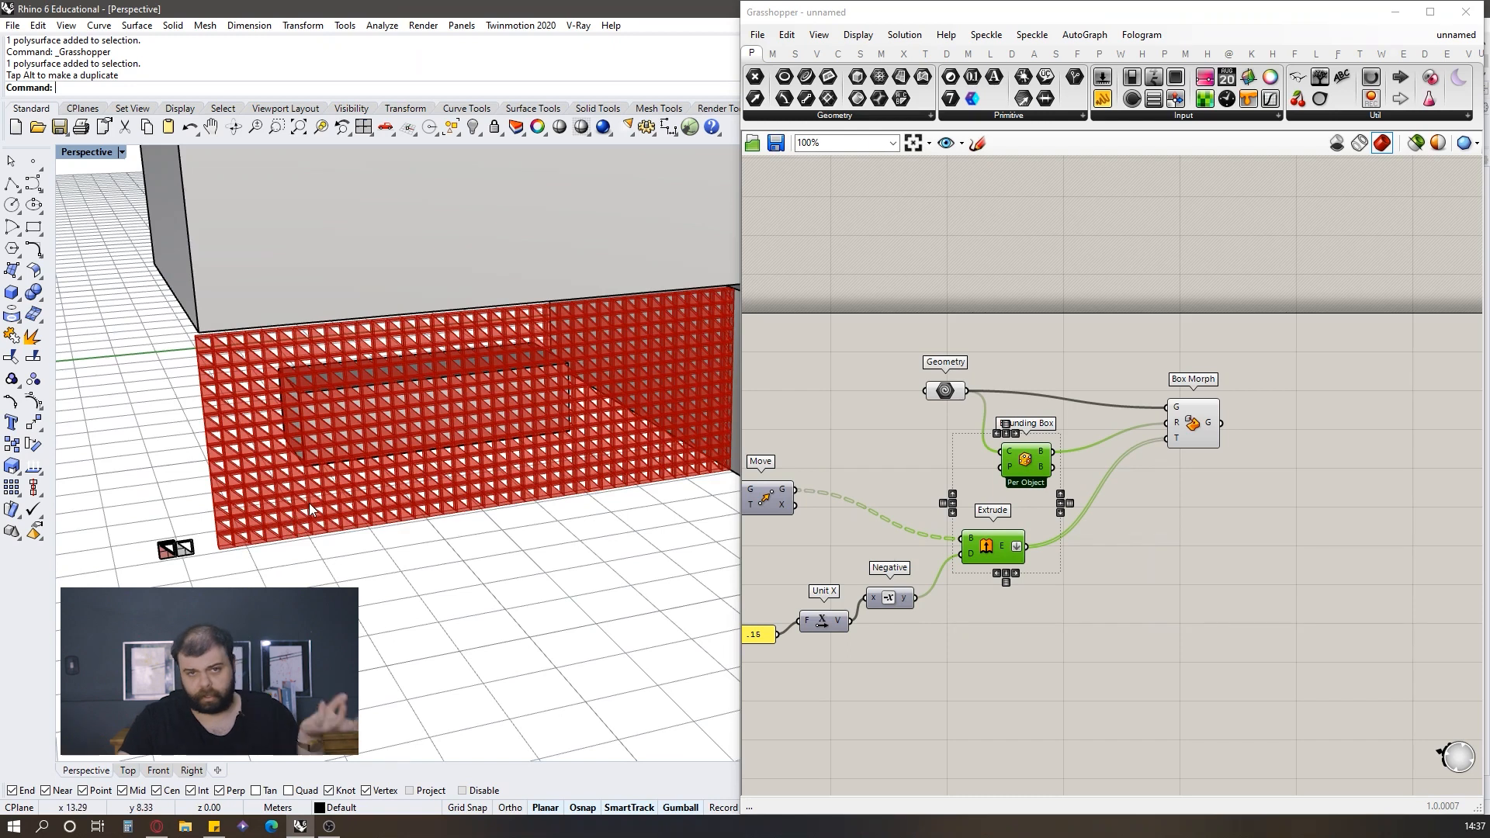
pyautogui.moveTo(309, 509); pyautogui.dragTo(171, 458, button='right')
pyautogui.scroll(3, 171, 458)
pyautogui.scroll(2, 172, 458)
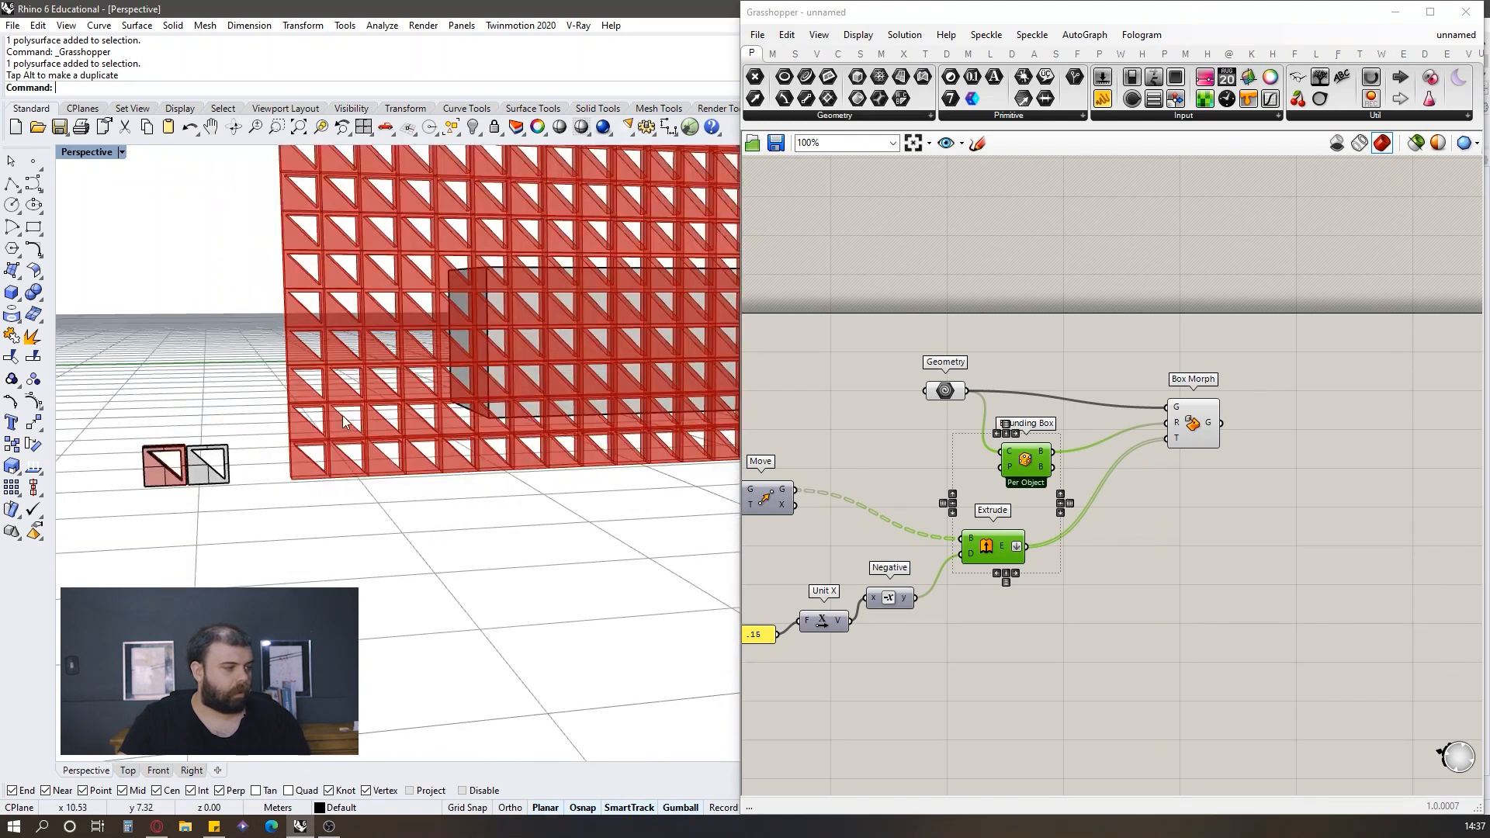
pyautogui.scroll(-8, 342, 416)
pyautogui.moveTo(302, 378); pyautogui.dragTo(264, 337, button='right')
pyautogui.scroll(3, 638, 346)
pyautogui.scroll(-3, 343, 351)
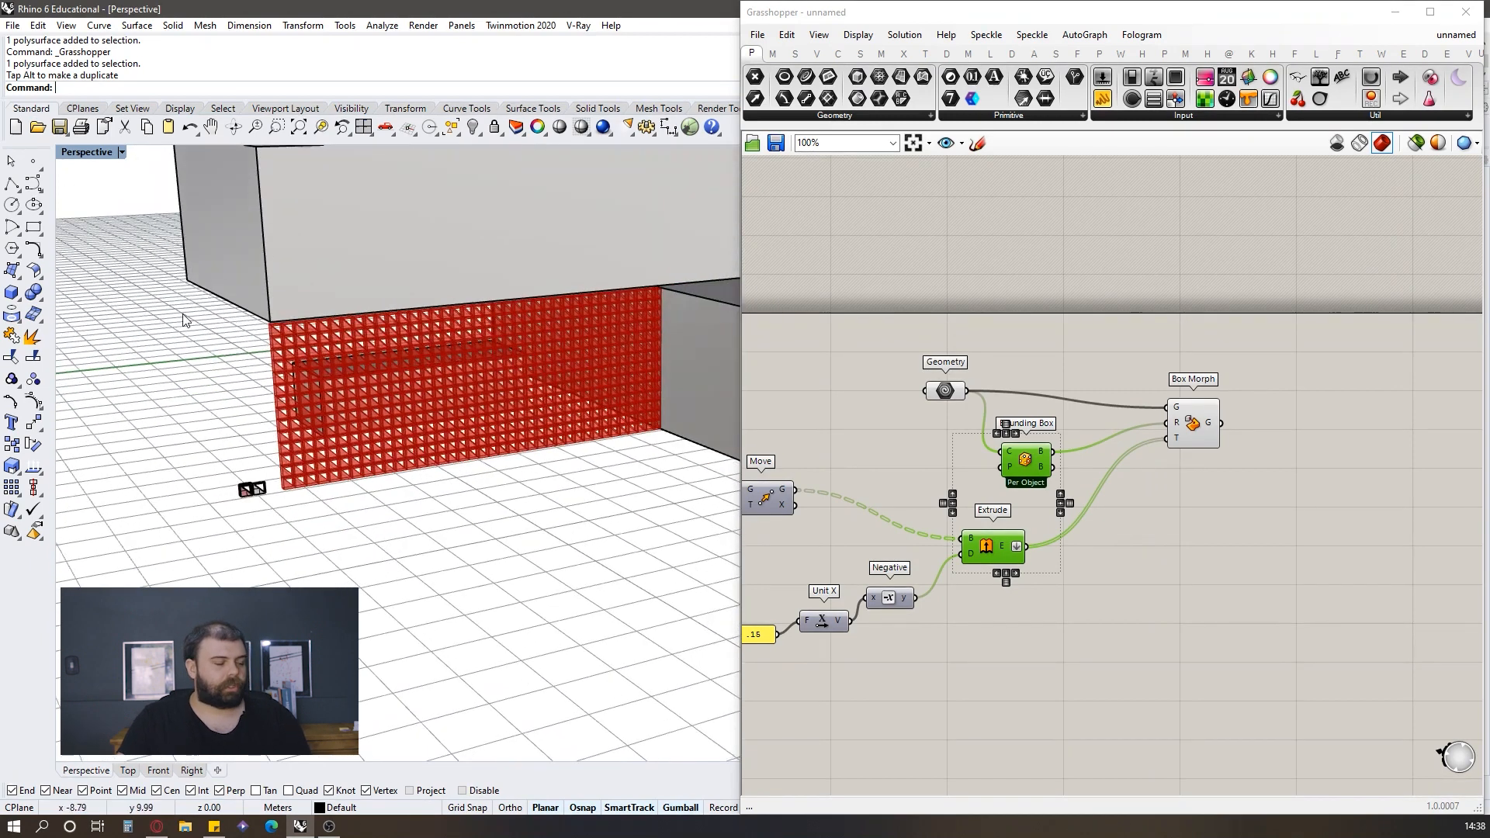
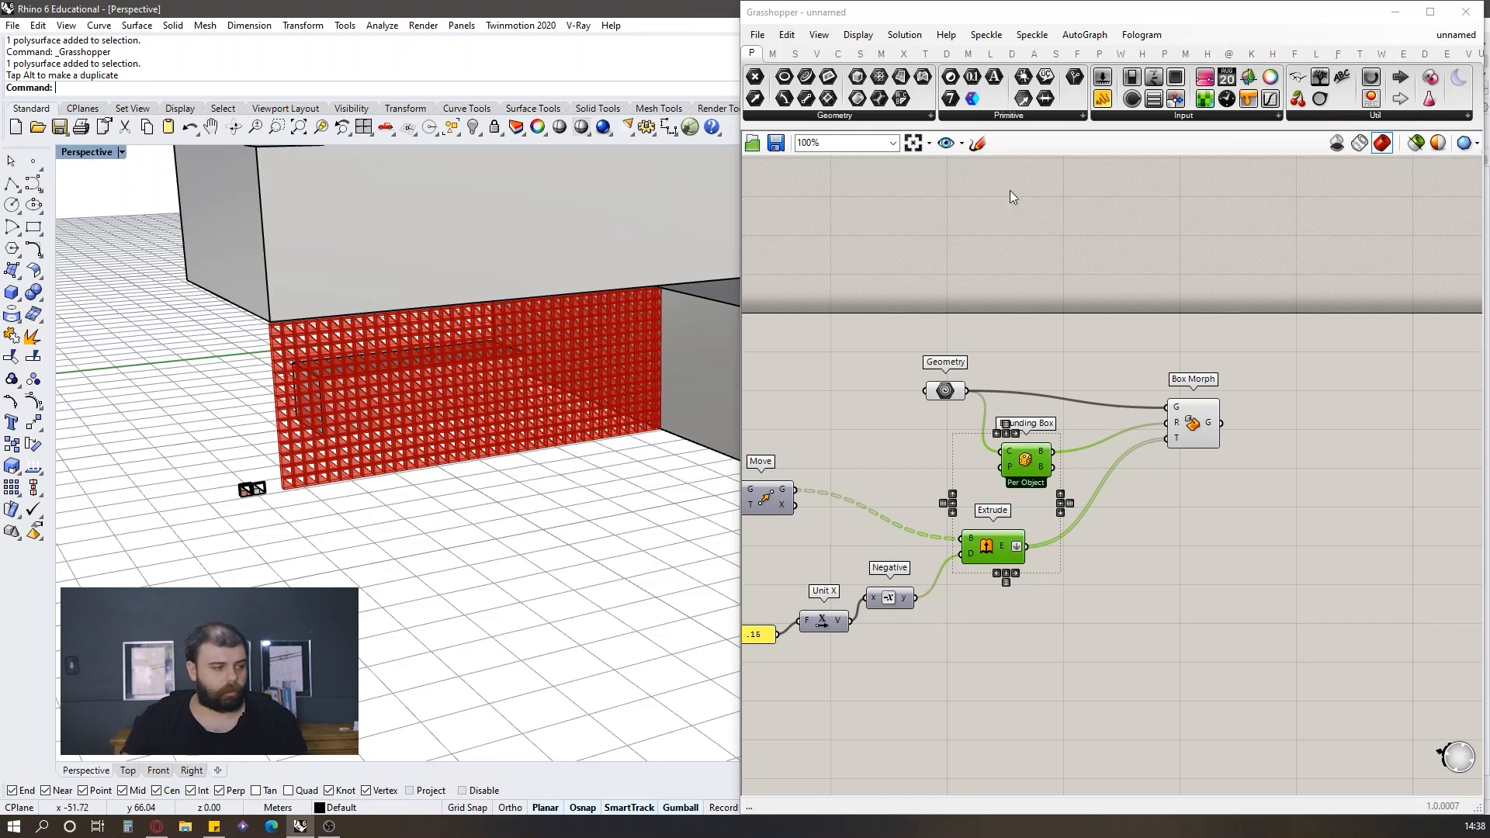
# Step: Disable the Box Morph component
pyautogui.click(1055, 339)
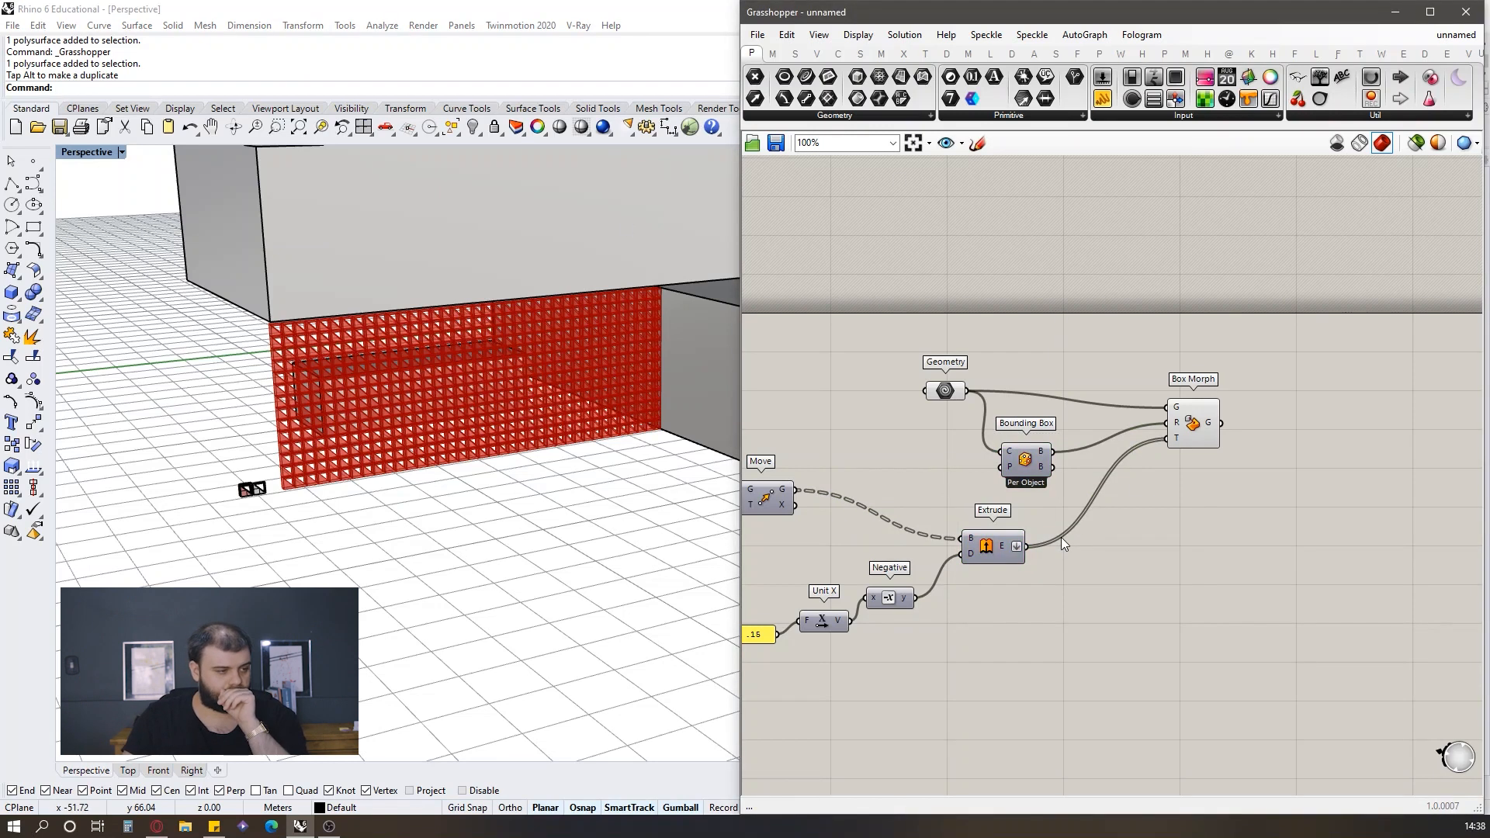
pyautogui.click(1205, 419)
pyautogui.middleClick(1205, 419)
pyautogui.click(1278, 431)
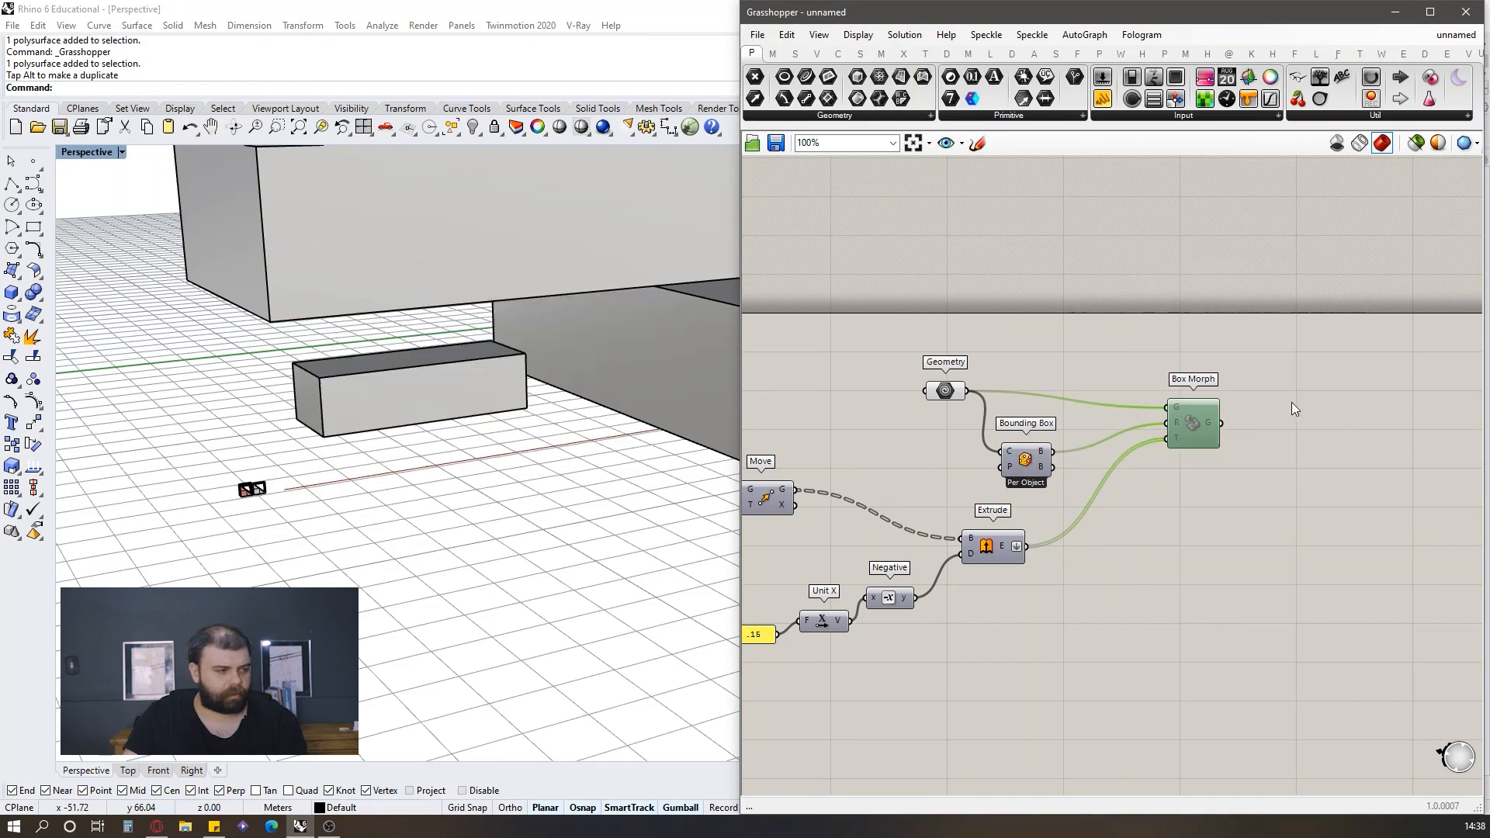
pyautogui.moveTo(1316, 455); pyautogui.dragTo(904, 365)
# Step: Turn the Extrude component's preview back on to display the wall's grid of boxes
pyautogui.moveTo(1048, 466); pyautogui.dragTo(1094, 441)
pyautogui.click(1080, 493)
pyautogui.click(989, 540)
pyautogui.middleClick(987, 541)
pyautogui.click(1029, 497)
pyautogui.scroll(-2, 919, 441)
# Step: Duplicate the referenced block with the triangular opening and place the copy beside it, leaving a gap
pyautogui.click(920, 441)
pyautogui.scroll(-5, 476, 412)
pyautogui.scroll(8, 339, 448)
pyautogui.scroll(-5, 384, 349)
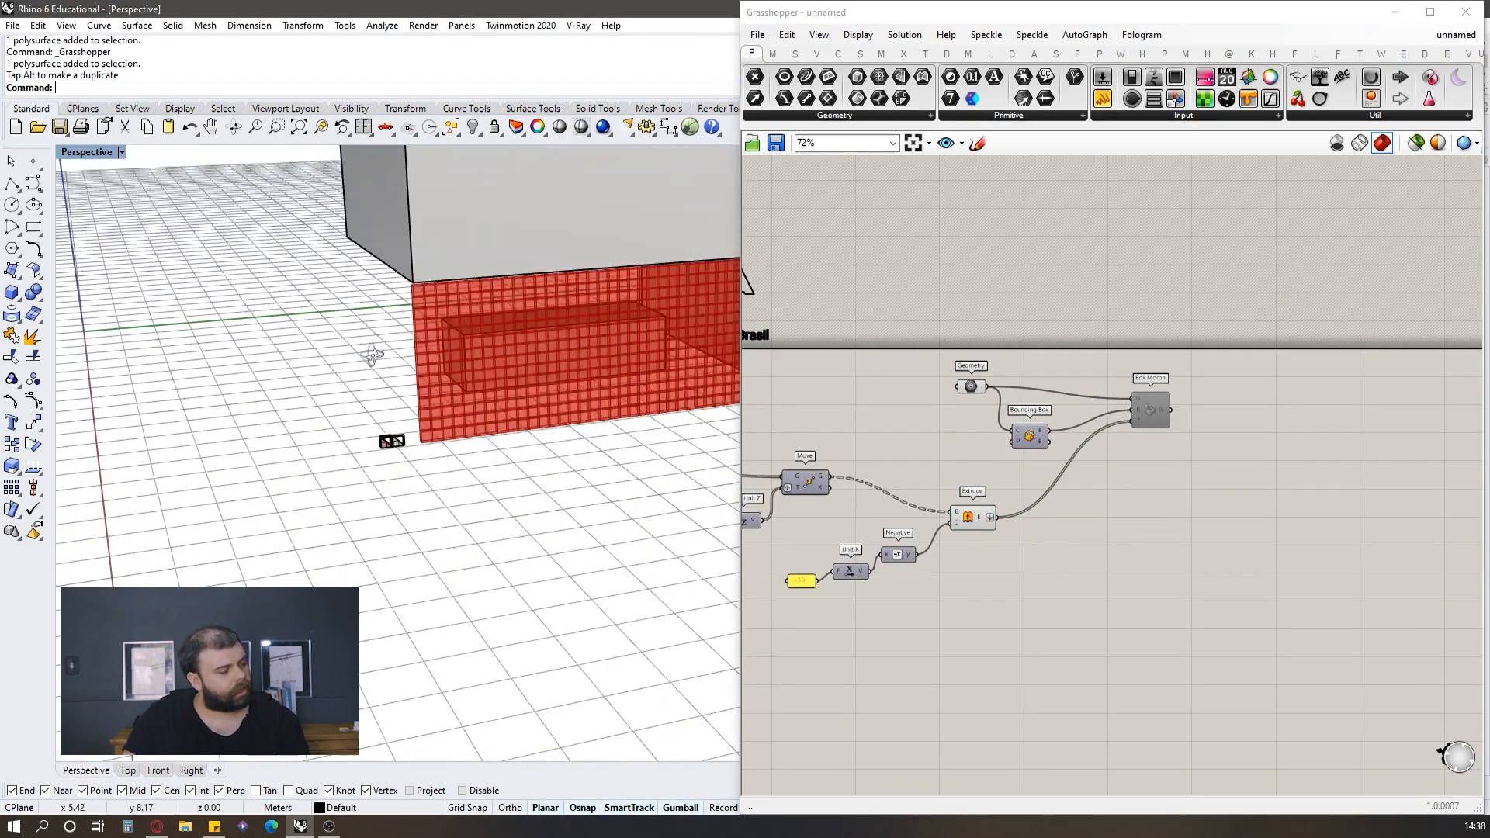
pyautogui.moveTo(384, 350); pyautogui.dragTo(368, 388, button='right')
pyautogui.scroll(20, 351, 454)
pyautogui.scroll(-10, 379, 537)
pyautogui.click(379, 551)
pyautogui.scroll(-5, 592, 414)
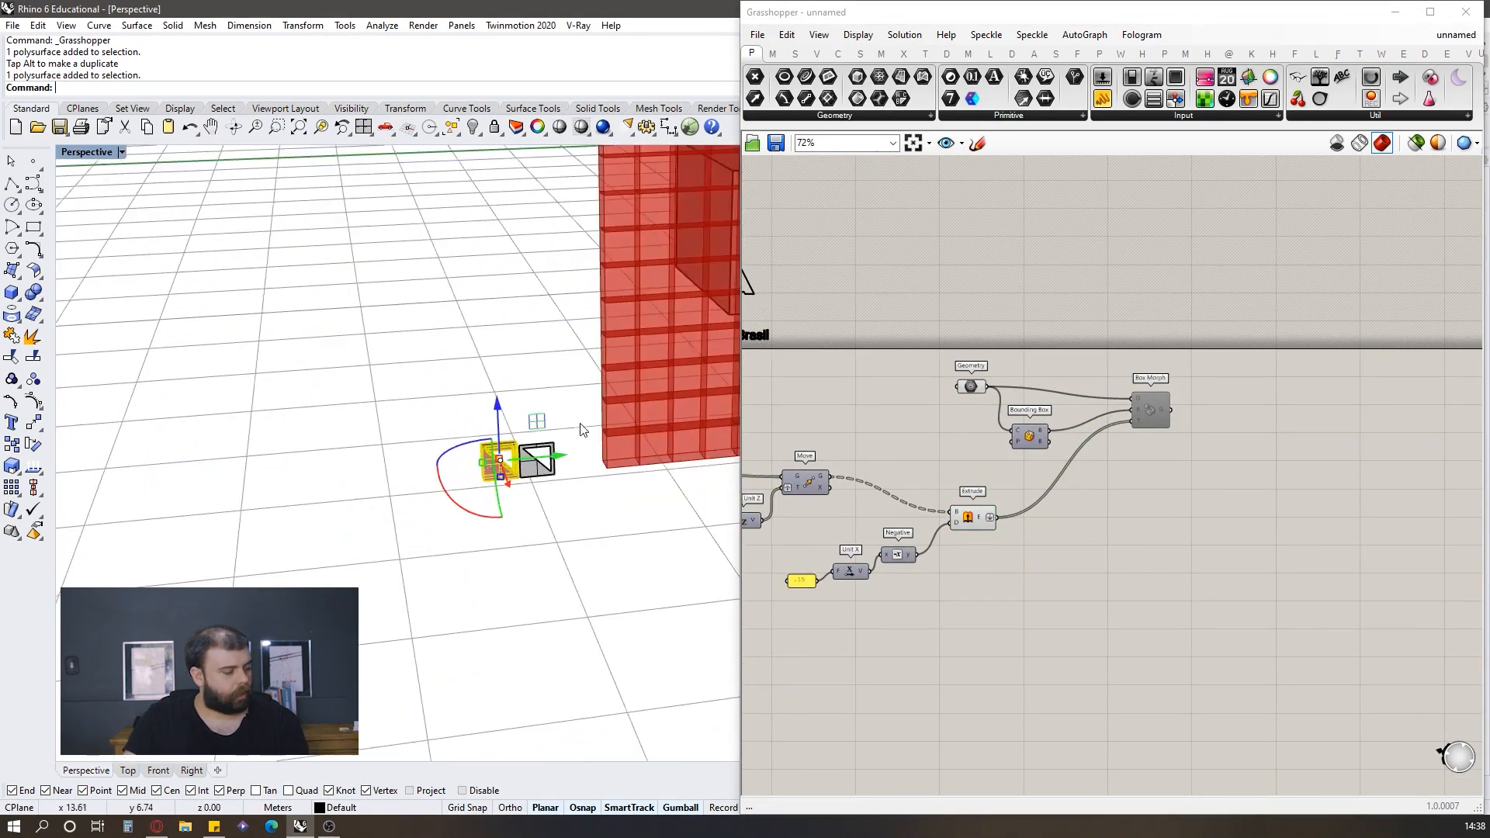
pyautogui.scroll(3, 592, 416)
pyautogui.moveTo(622, 452); pyautogui.dragTo(483, 357)
pyautogui.click(483, 357)
# Step: Rotate the copied block a quarter turn in its own plane so its triangular opening points another way
pyautogui.click(451, 483)
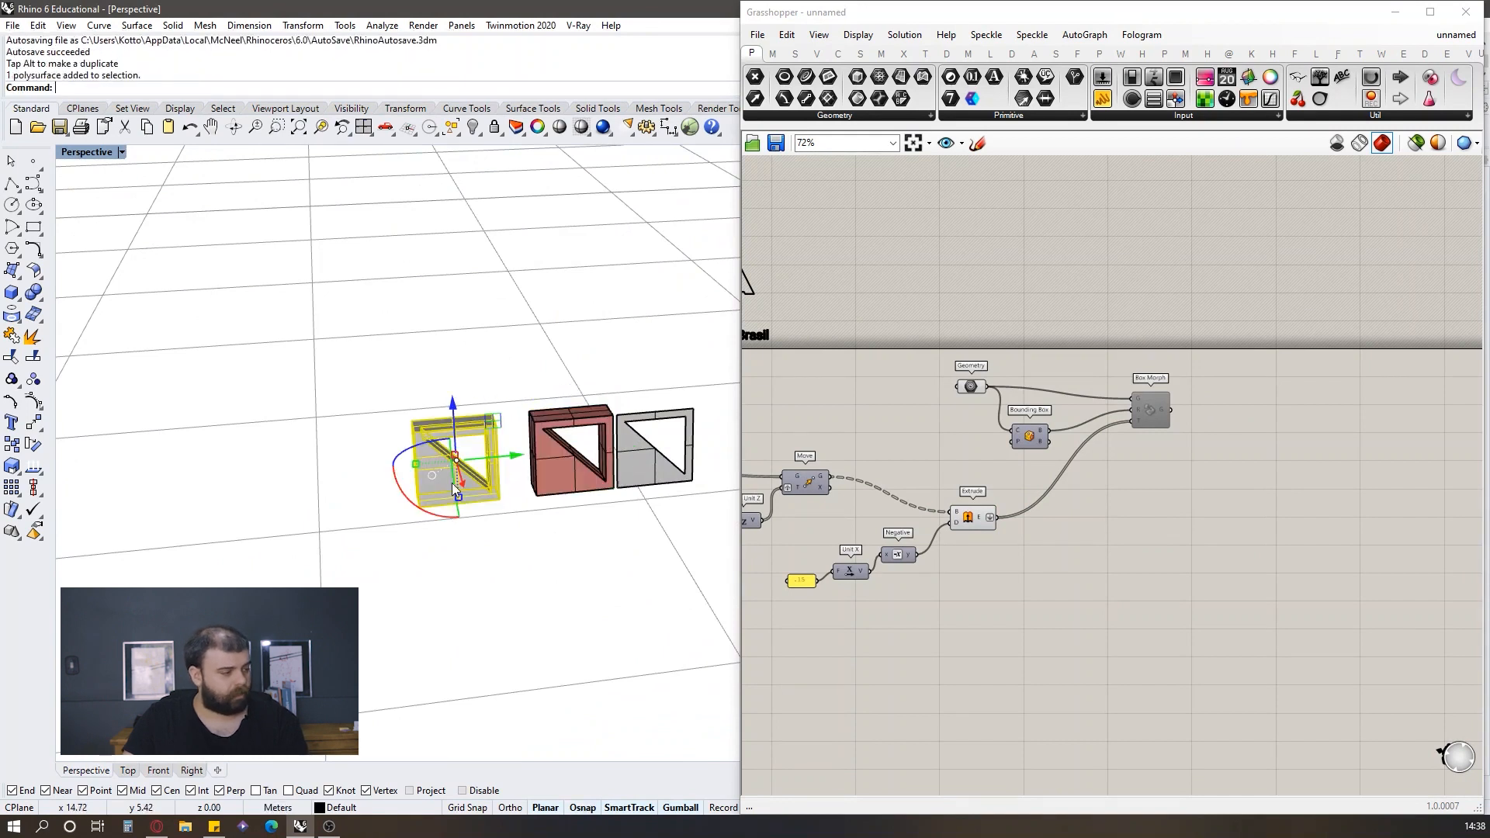
pyautogui.moveTo(412, 501); pyautogui.dragTo(364, 406)
pyautogui.click(478, 376)
pyautogui.moveTo(479, 377)
pyautogui.mouseDown(button='right')
pyautogui.moveTo(443, 371)
pyautogui.moveTo(468, 374)
pyautogui.mouseUp(button='right')
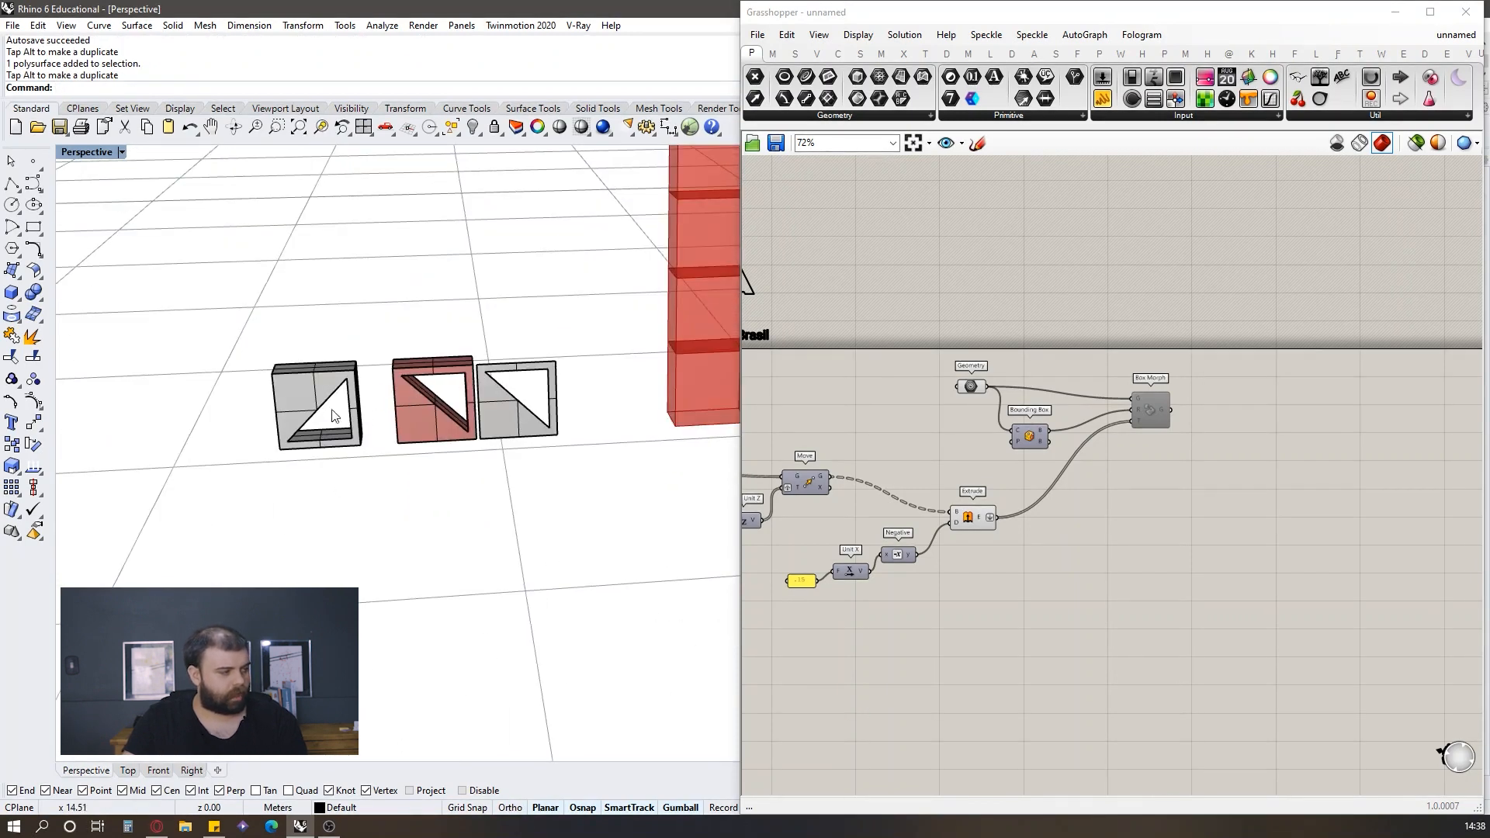
pyautogui.scroll(-15, 282, 467)
pyautogui.moveTo(282, 468); pyautogui.dragTo(322, 435, button='right')
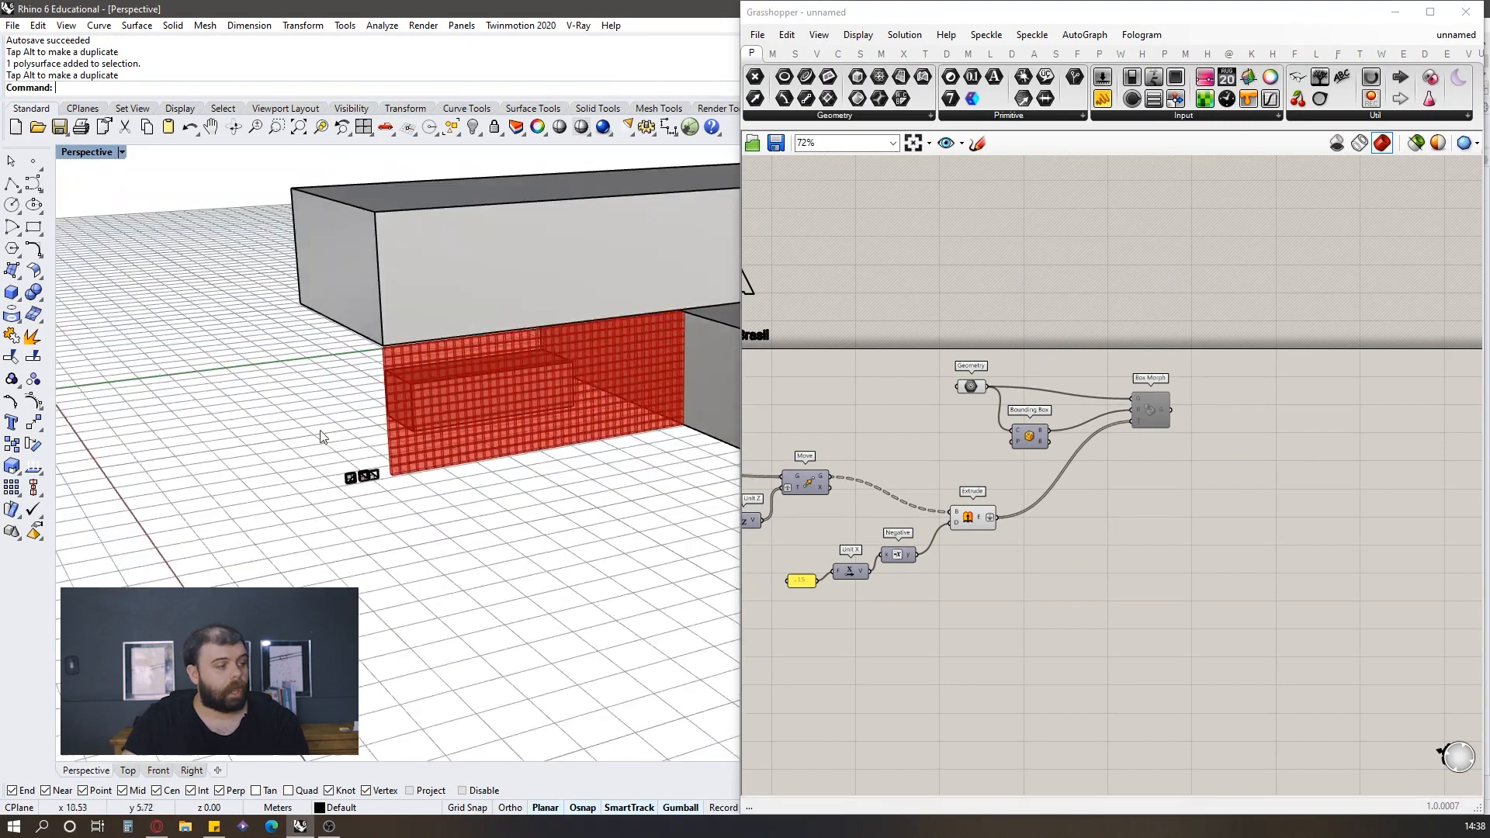
pyautogui.scroll(2, 549, 365)
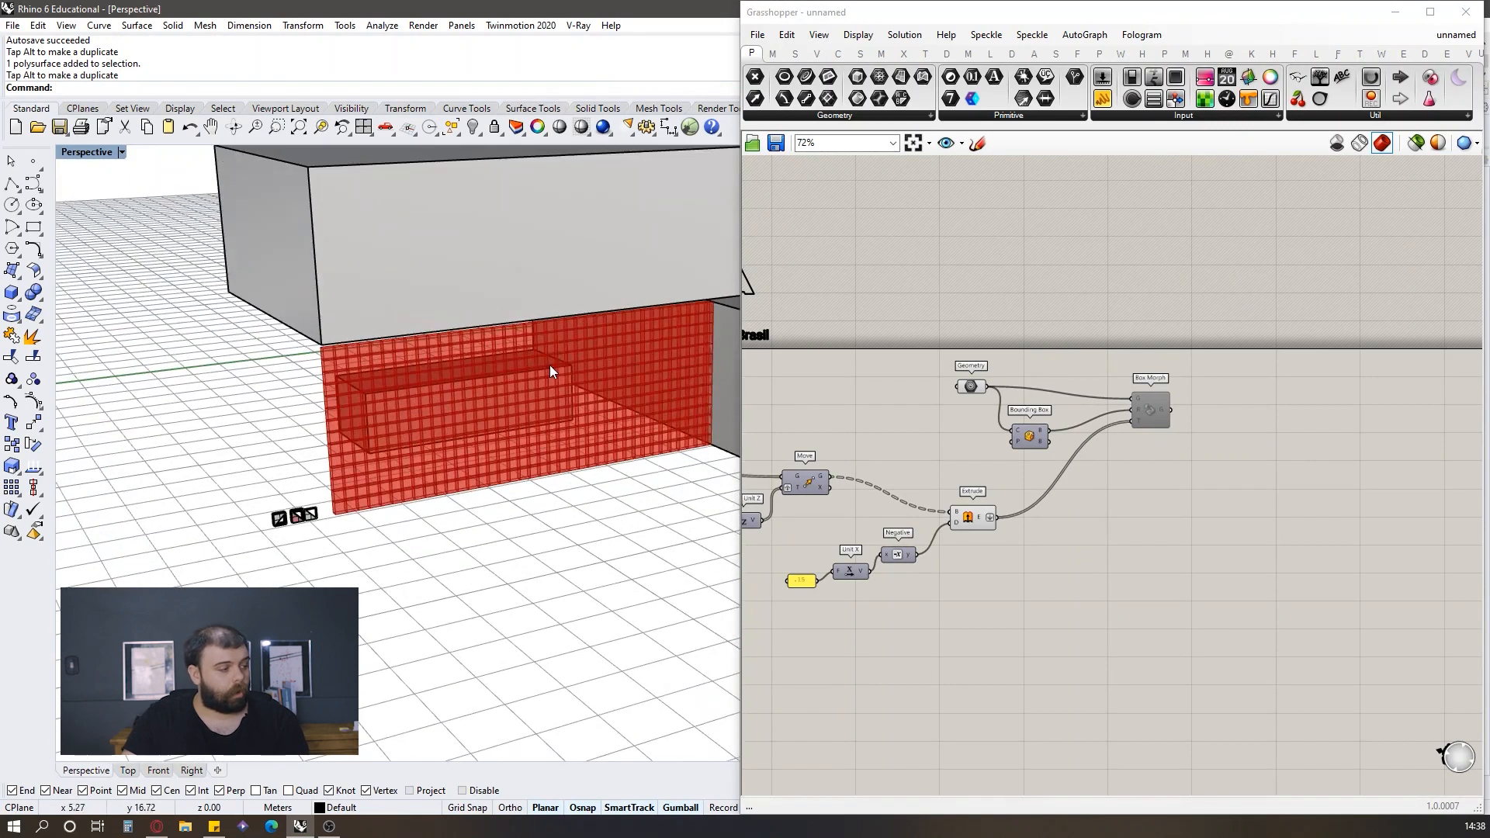
# Step: Duplicate the Geometry parameter below Extrude and clear the copy's stored values
pyautogui.click(967, 387)
pyautogui.keyDown('alt'); pyautogui.moveTo(971, 388); pyautogui.dragTo(976, 587); pyautogui.keyUp('alt')
pyautogui.scroll(4, 952, 587)
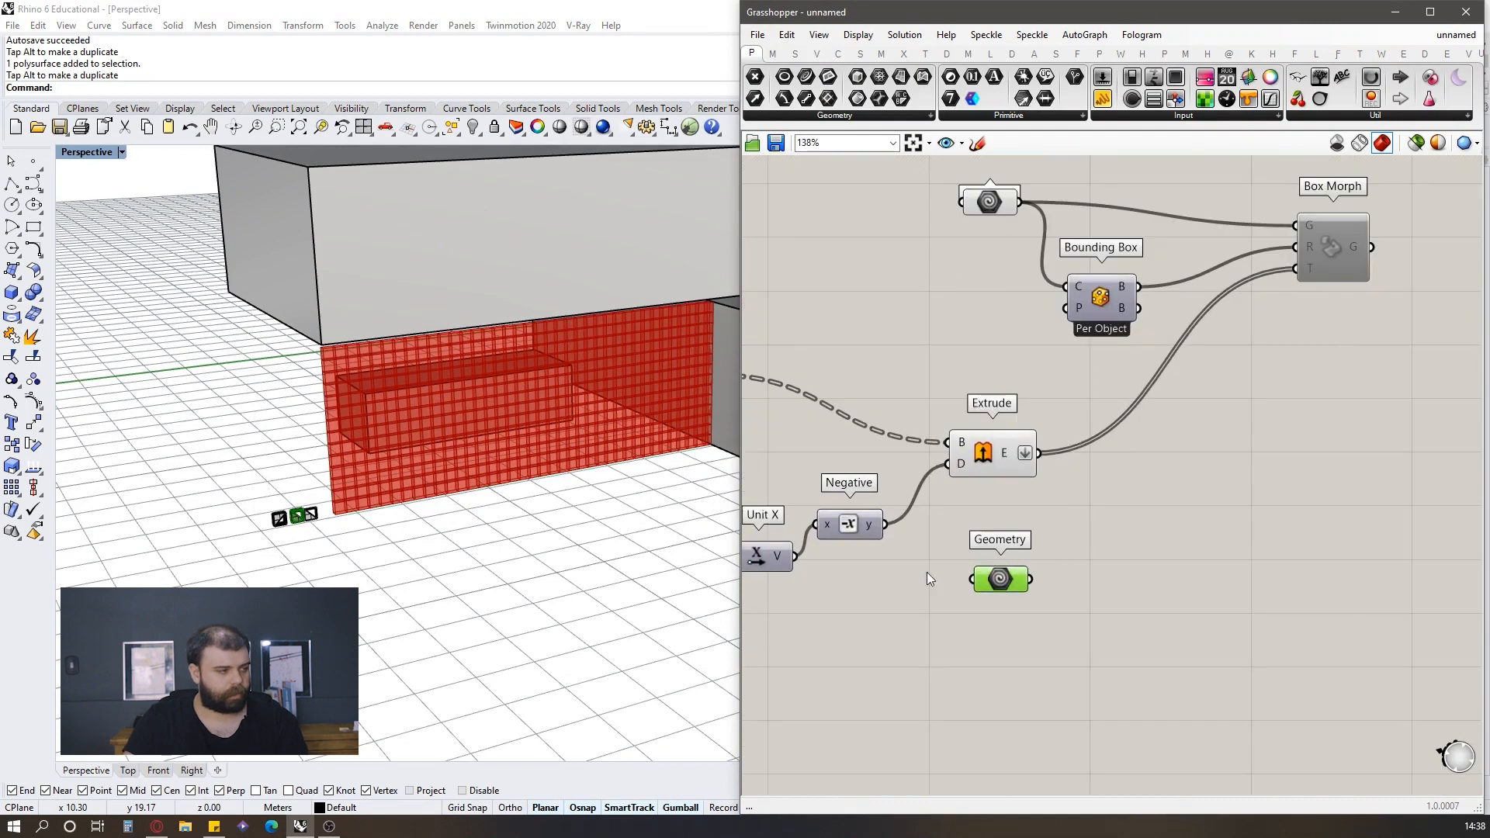
pyautogui.scroll(3, 533, 592)
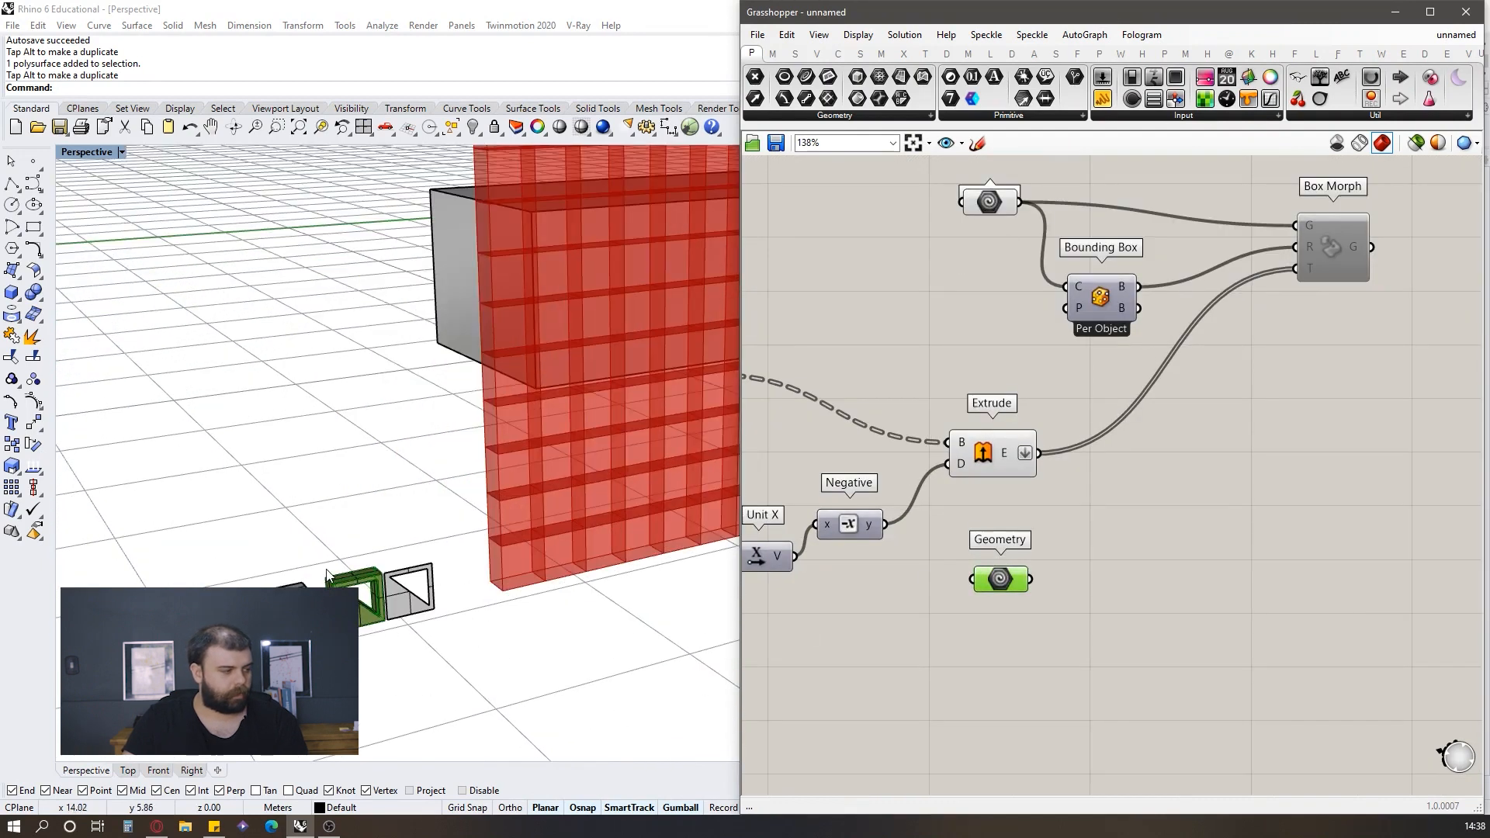
pyautogui.rightClick(1022, 584)
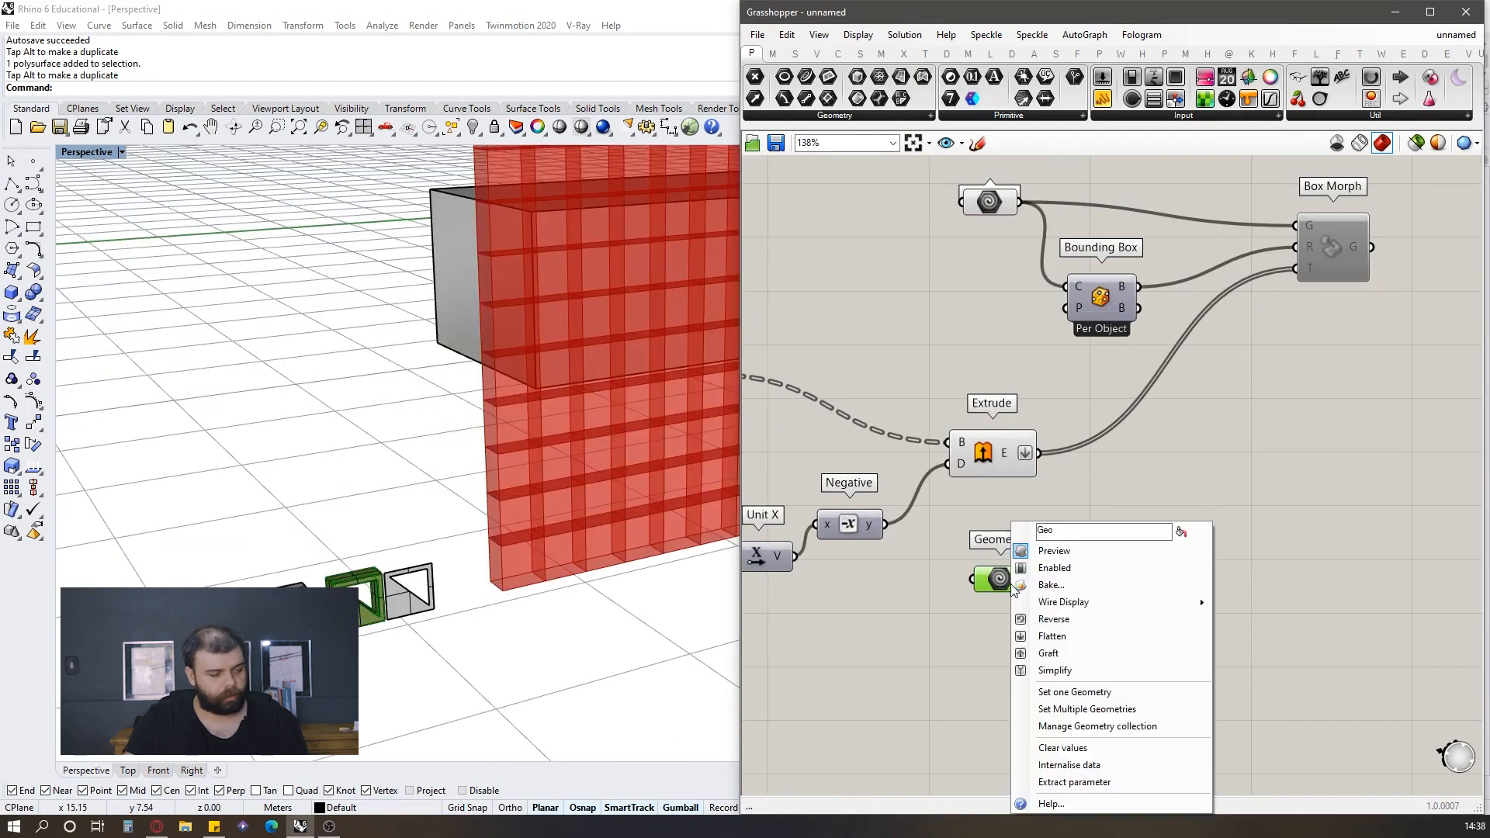
pyautogui.click(1086, 748)
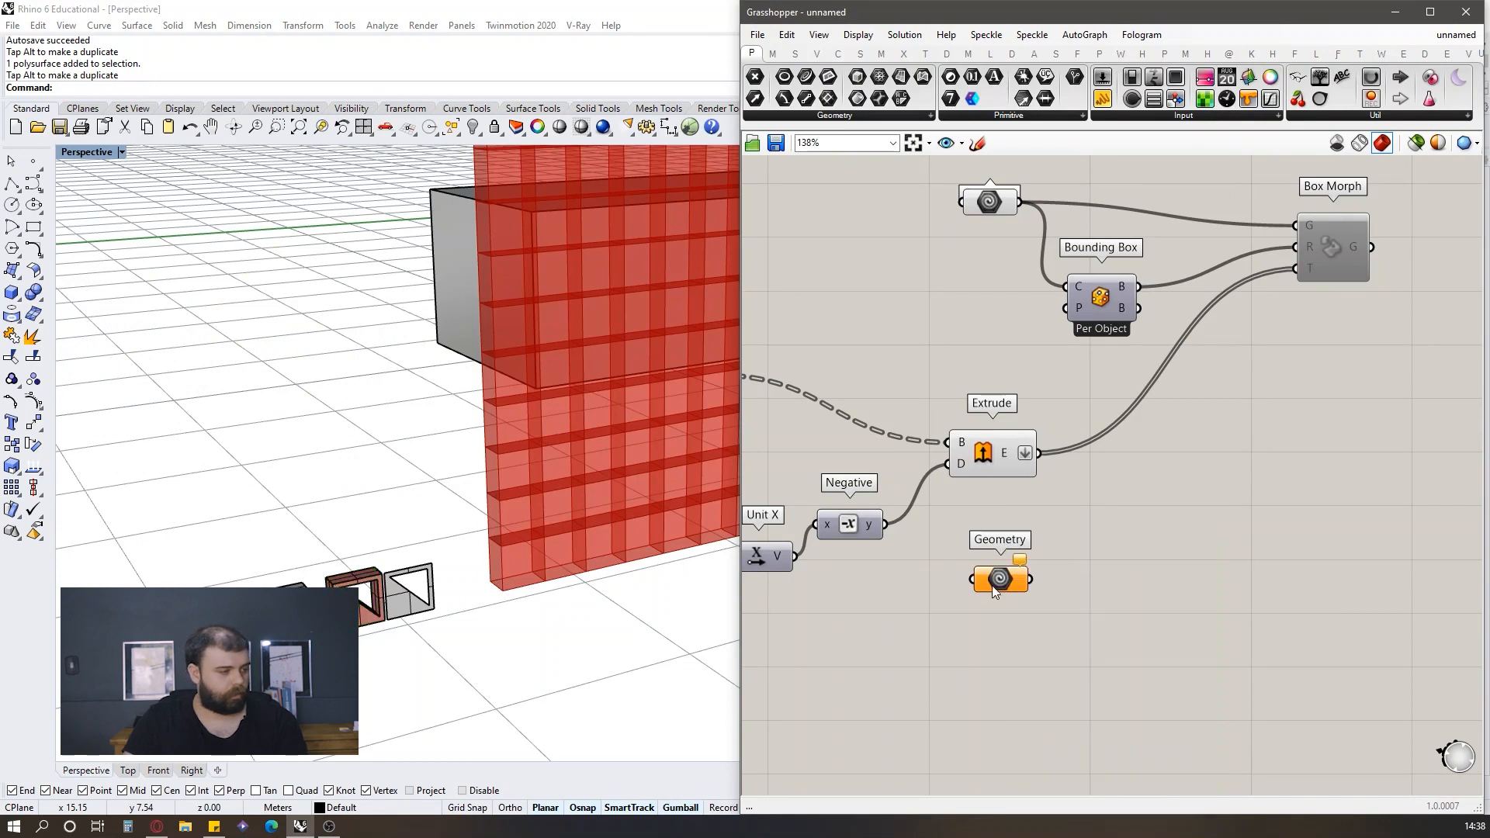
pyautogui.moveTo(994, 592); pyautogui.dragTo(999, 618)
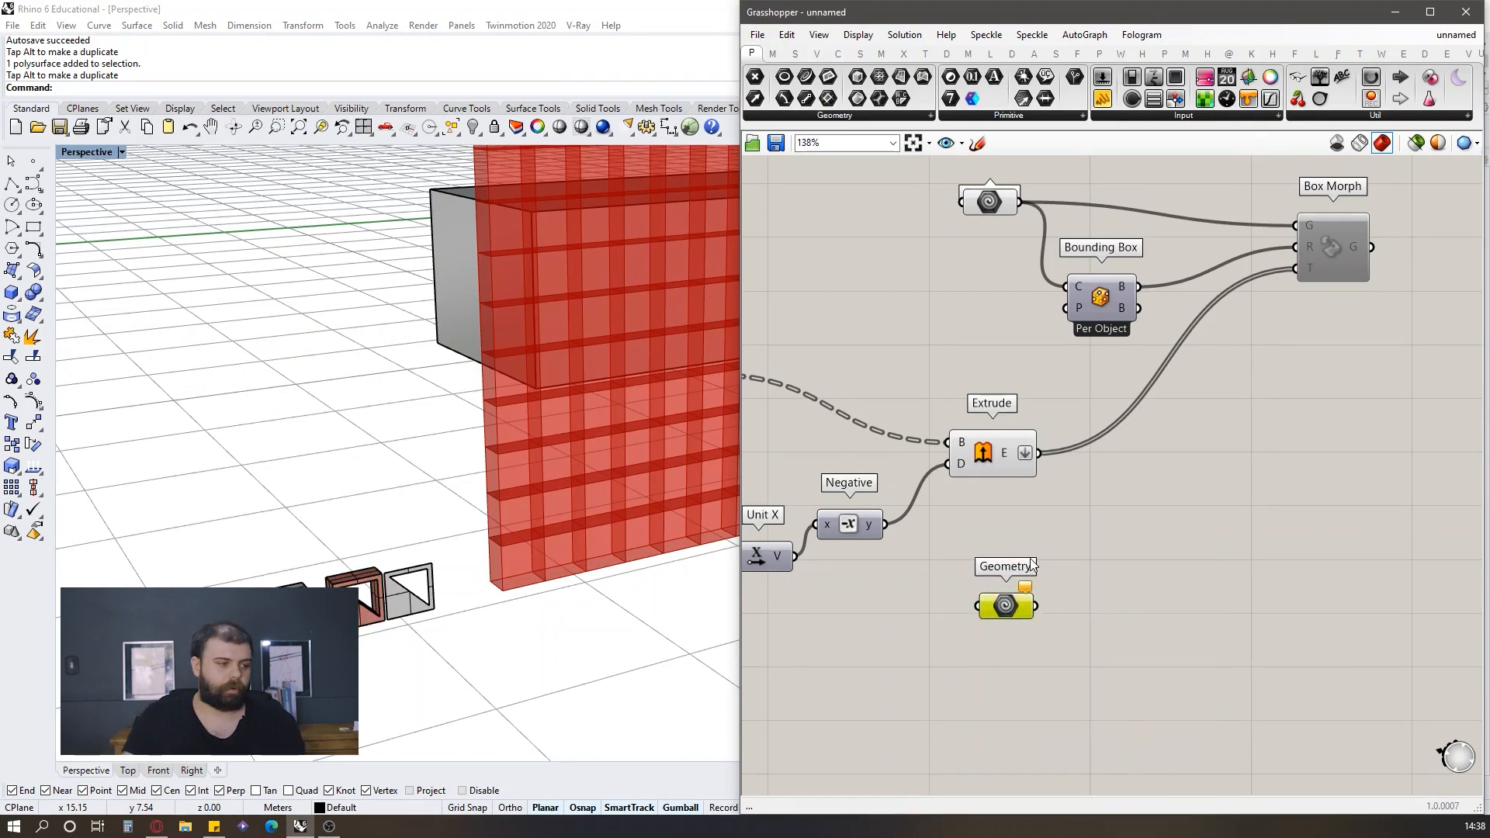
# Step: Reference the rotated block as the single geometry in the duplicated Geometry parameter
pyautogui.scroll(-3, 999, 312)
pyautogui.scroll(4, 1017, 488)
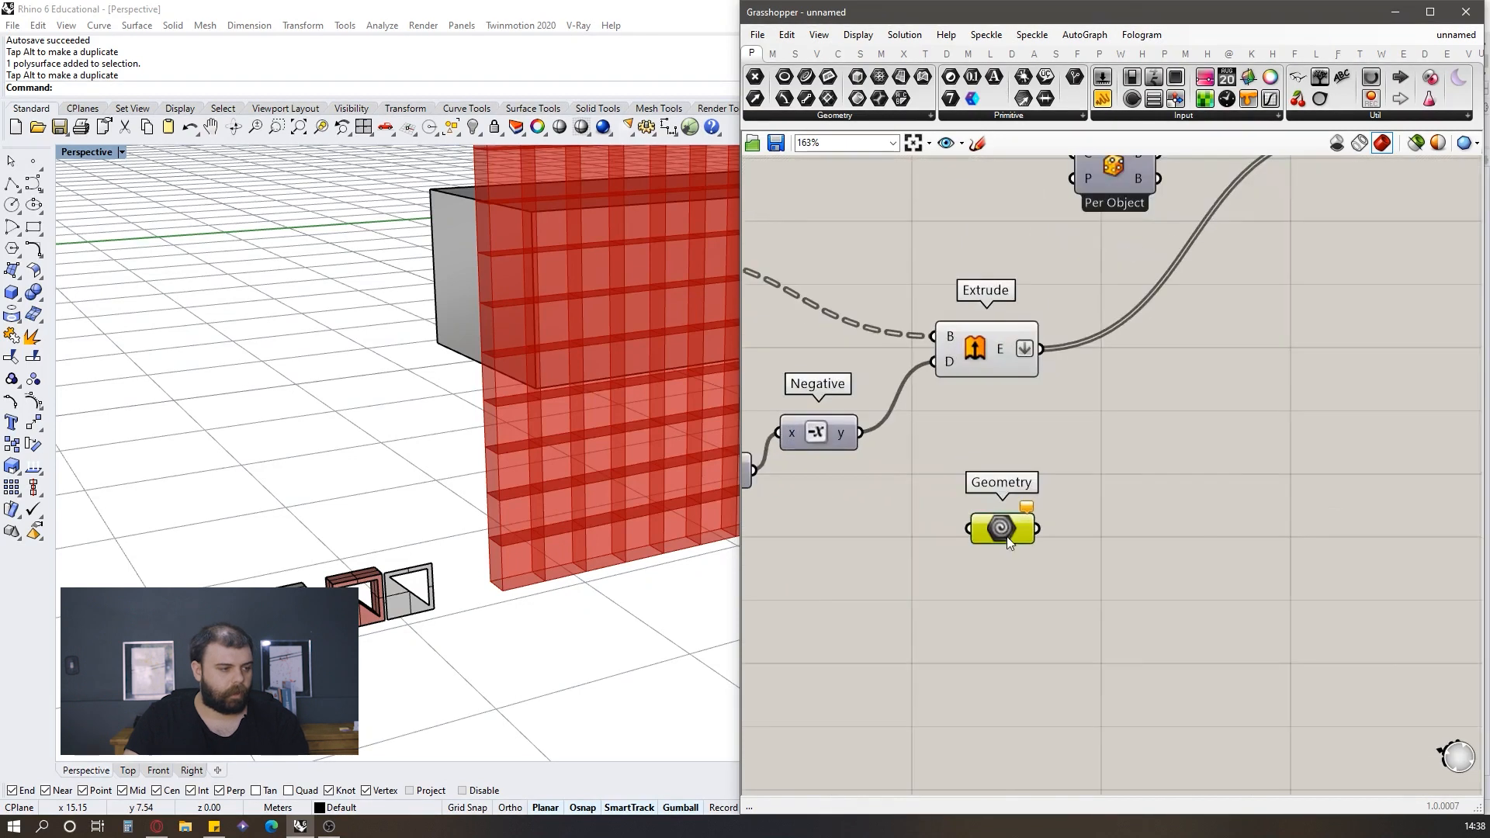
pyautogui.rightClick(1004, 533)
pyautogui.click(1073, 693)
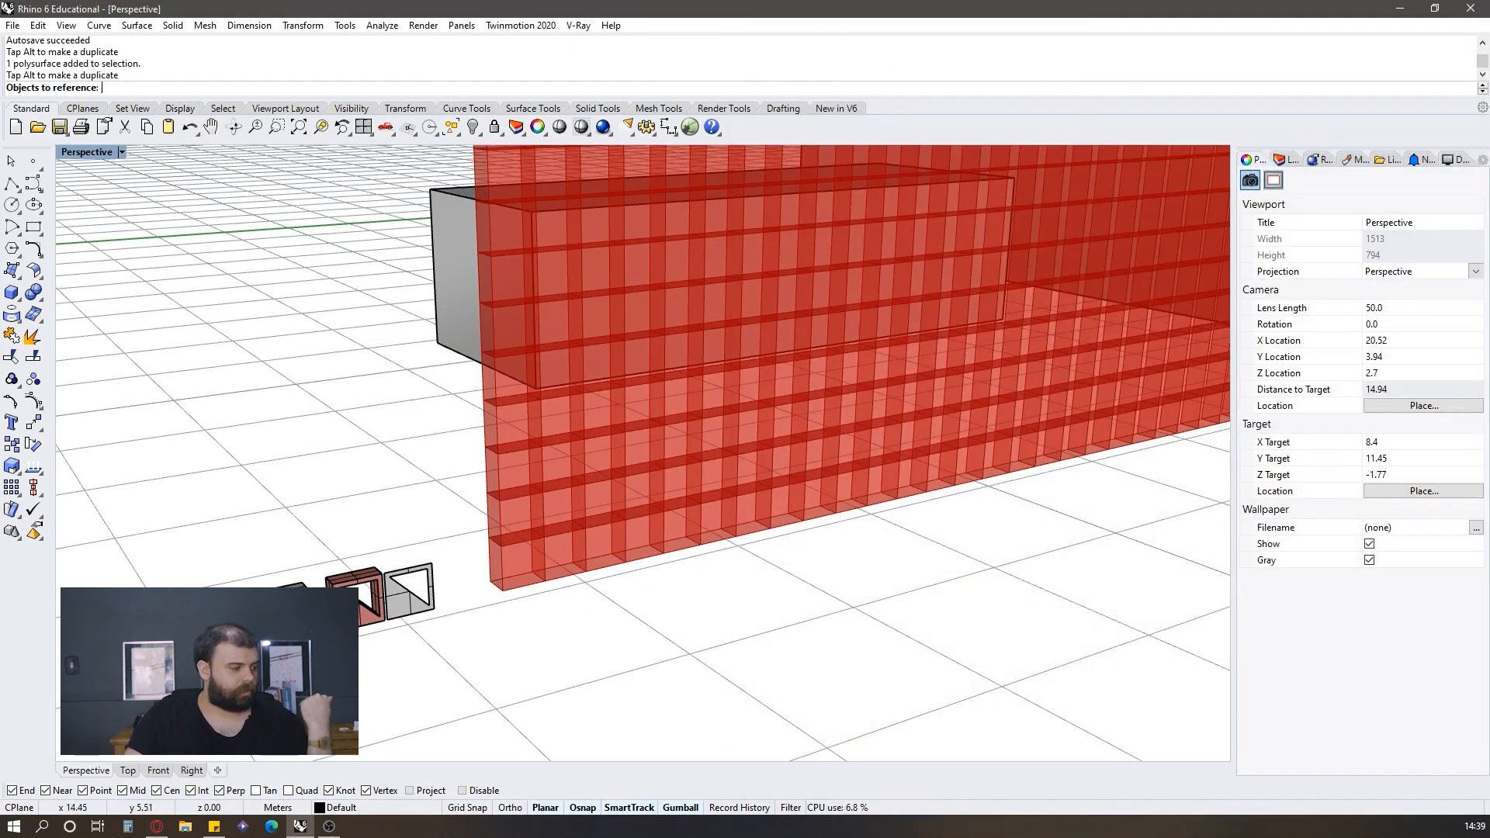
pyautogui.click(277, 608)
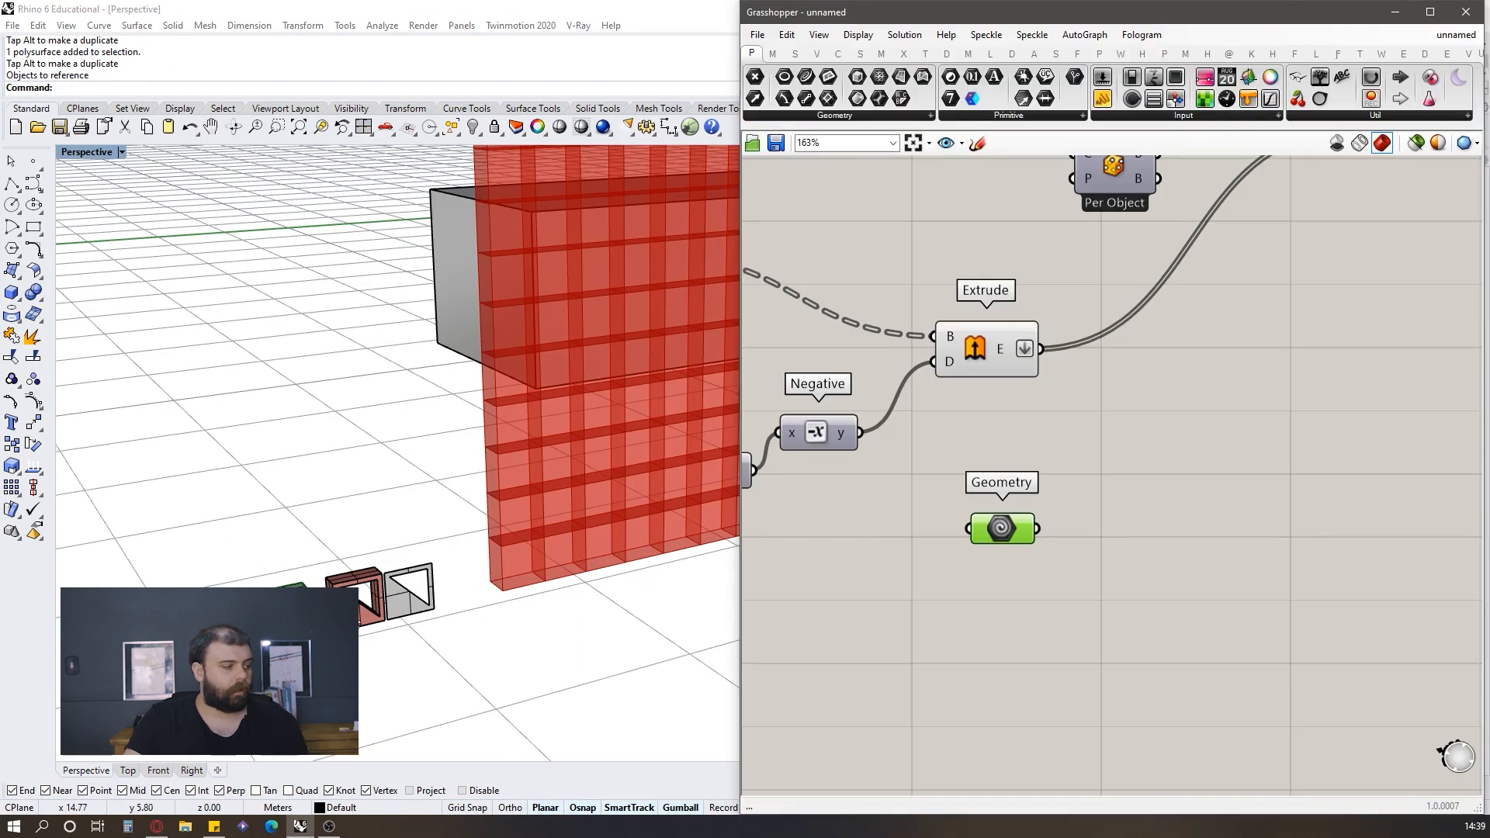
pyautogui.moveTo(1008, 522); pyautogui.dragTo(1015, 537)
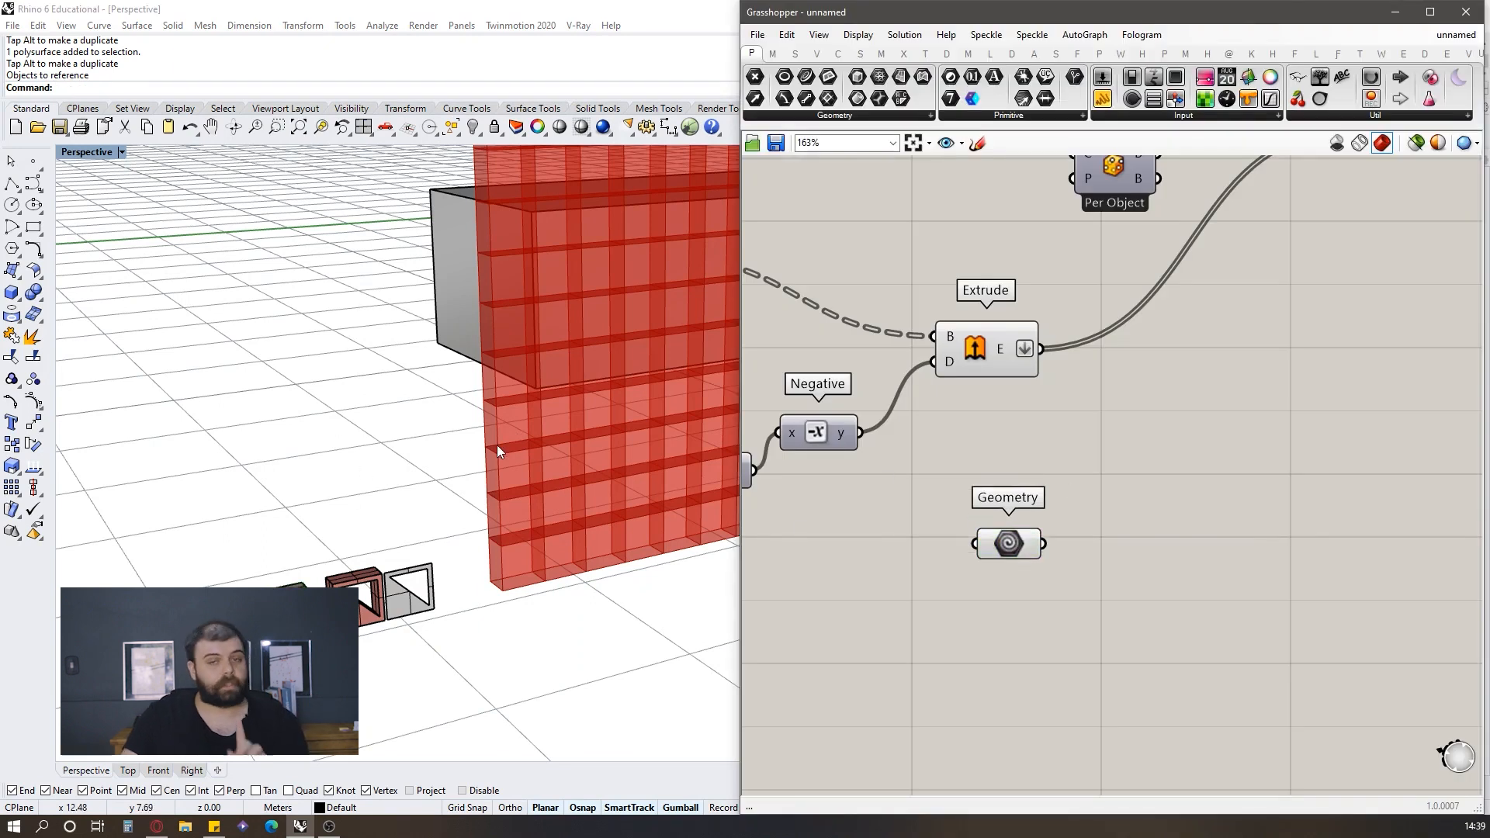
# Step: Try to duplicate the original referenced block to the far side of the rotated one, and undo the move
pyautogui.click(259, 419)
pyautogui.scroll(-8, 377, 314)
pyautogui.scroll(8, 381, 423)
pyautogui.click(403, 507)
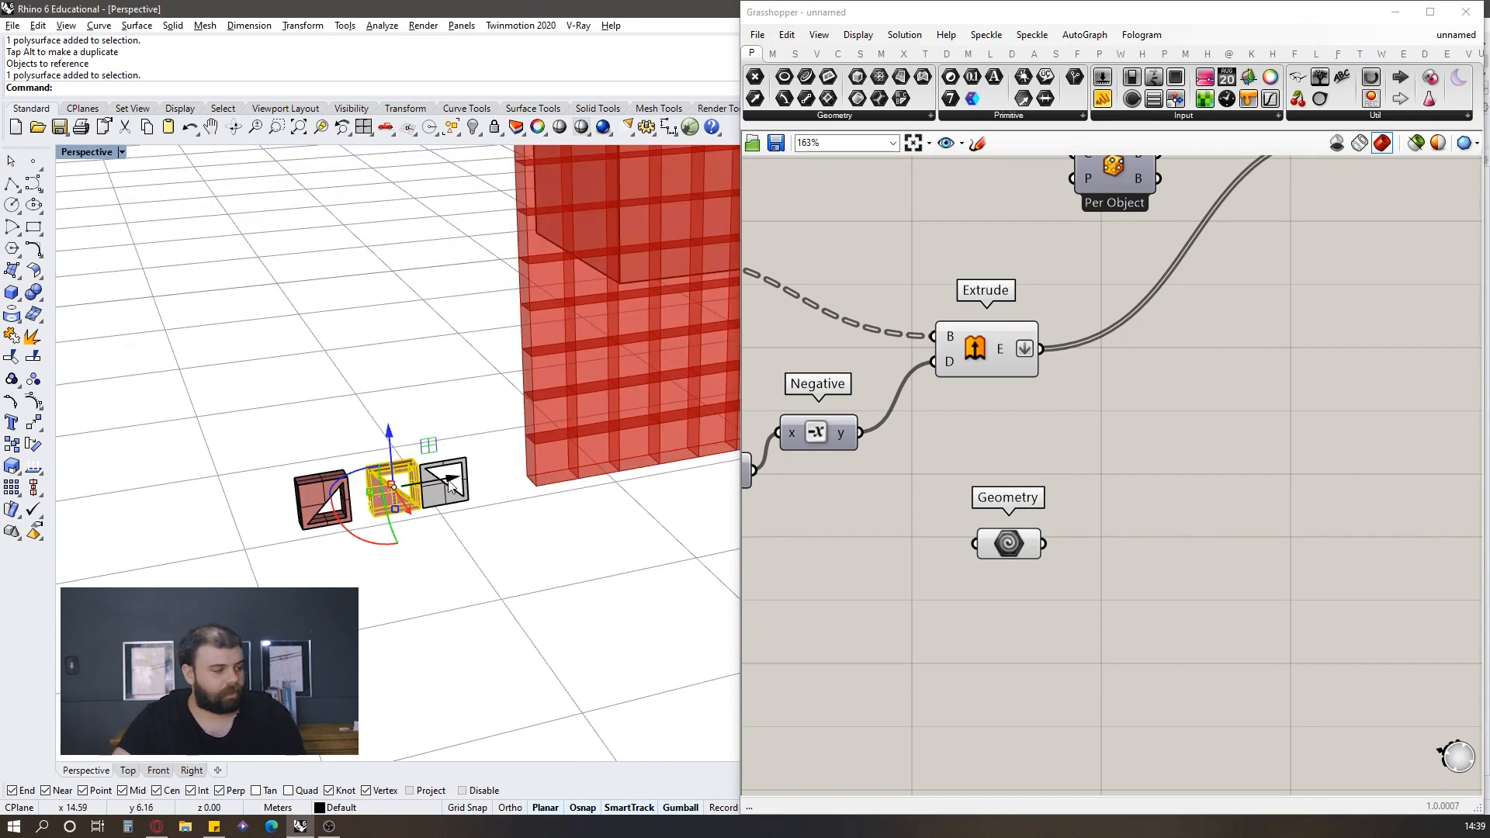
pyautogui.press('alt')
pyautogui.moveTo(453, 486); pyautogui.dragTo(240, 524)
pyautogui.click(304, 573)
pyautogui.hotkey('ctrl', 'z')
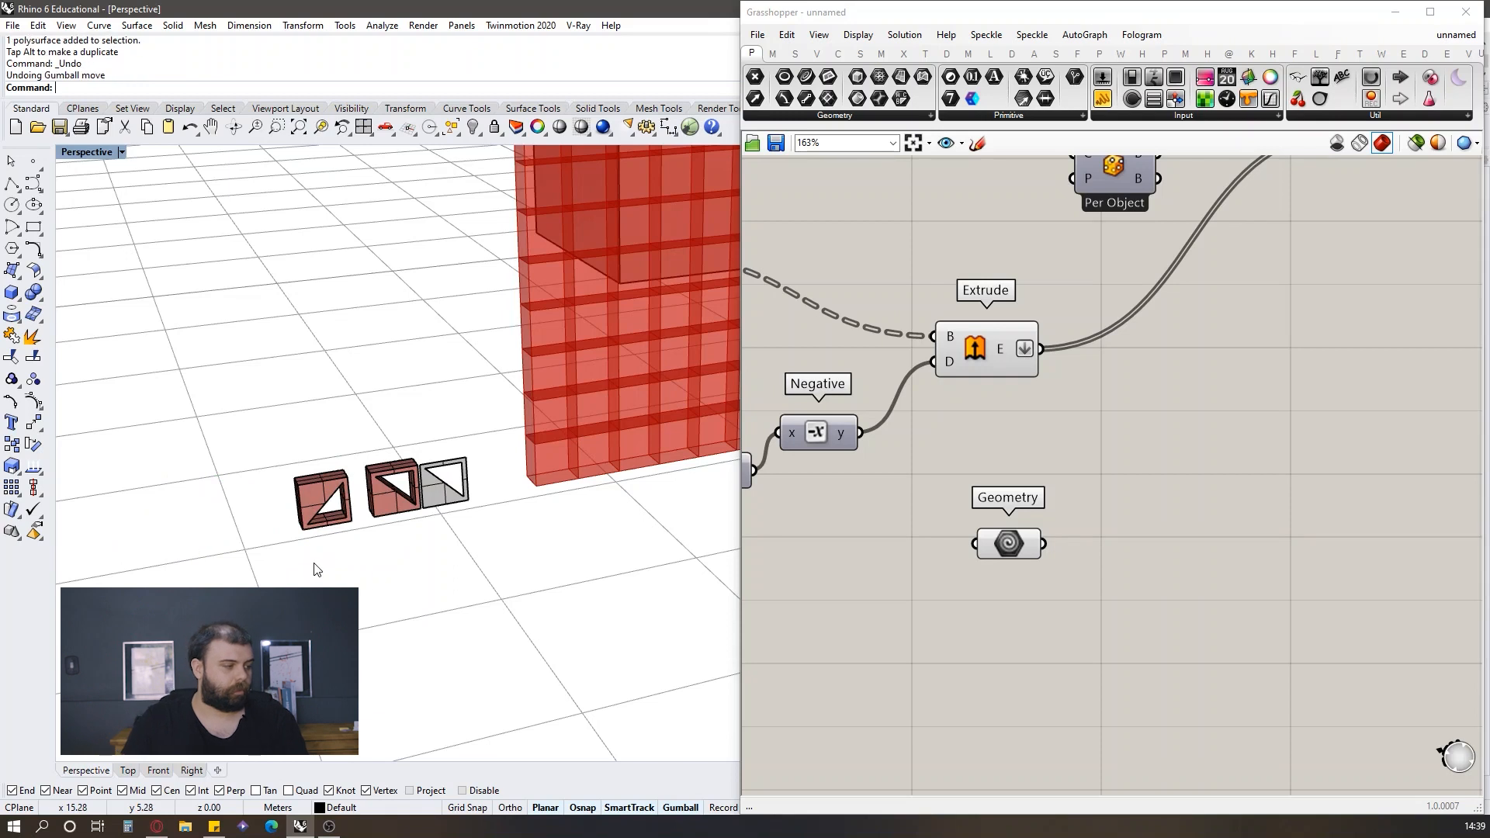
pyautogui.click(386, 498)
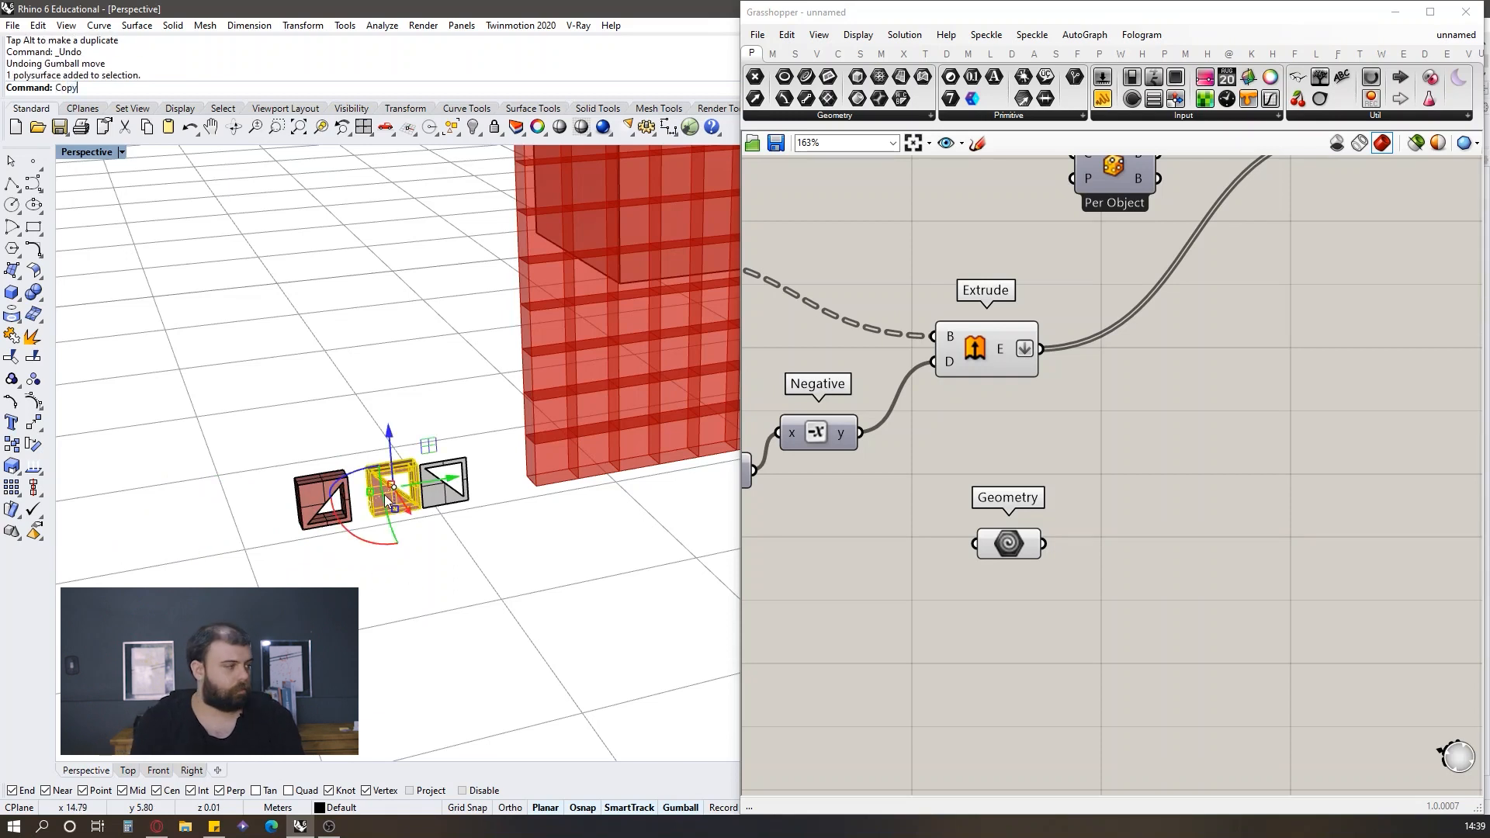
pyautogui.write('Copy')
pyautogui.press('Return')
pyautogui.click(375, 516)
pyautogui.press('Escape')
pyautogui.click(417, 359)
# Step: Add a Bounding Box component beside the duplicated Geometry parameter and connect that parameter to its C input
pyautogui.moveTo(1014, 547); pyautogui.dragTo(1011, 549)
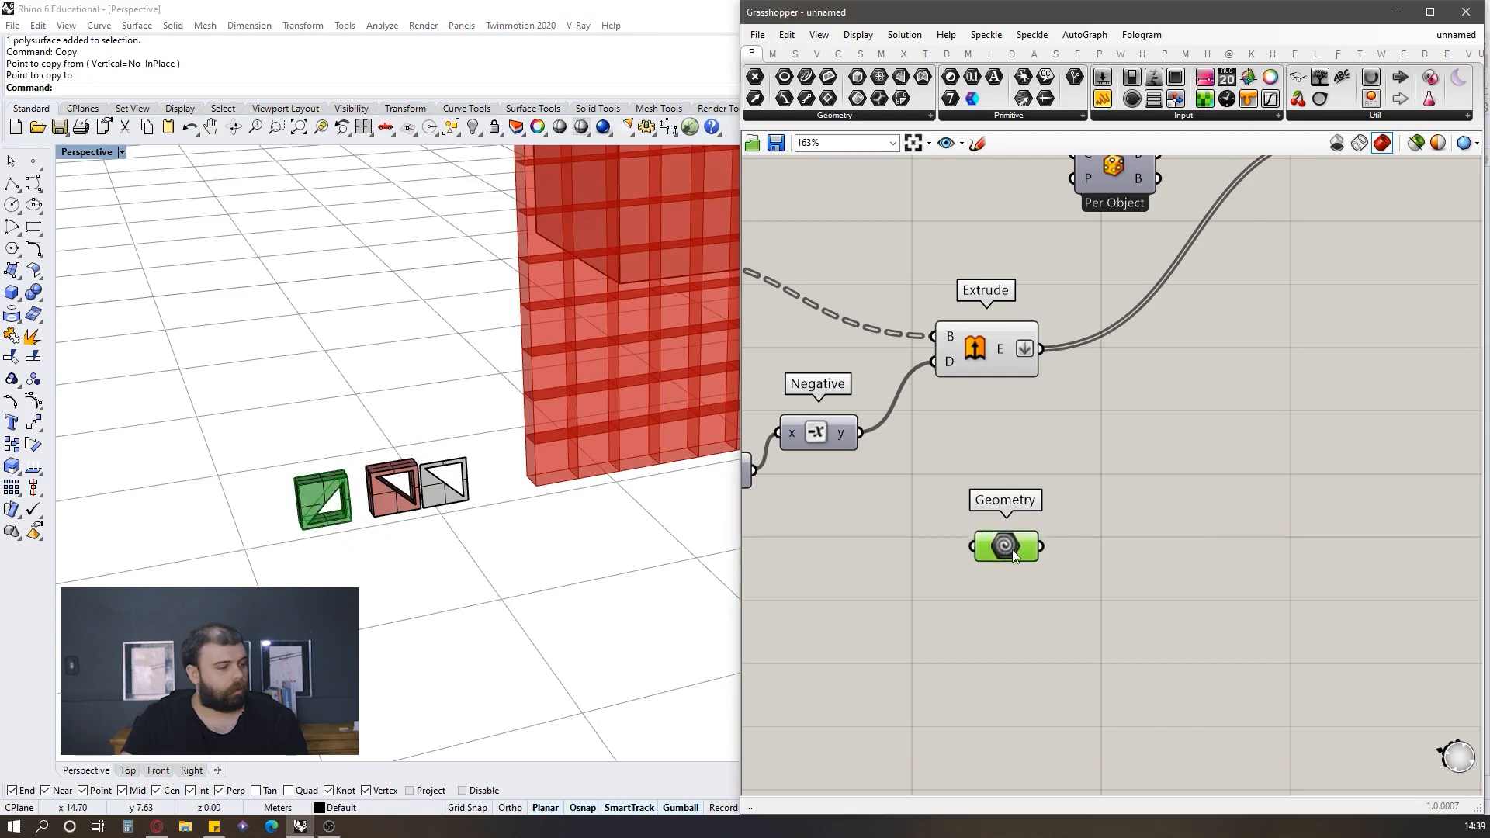
pyautogui.scroll(-3, 962, 504)
pyautogui.click(968, 272)
pyautogui.click(976, 537)
pyautogui.scroll(3, 1032, 353)
pyautogui.doubleClick(1096, 527)
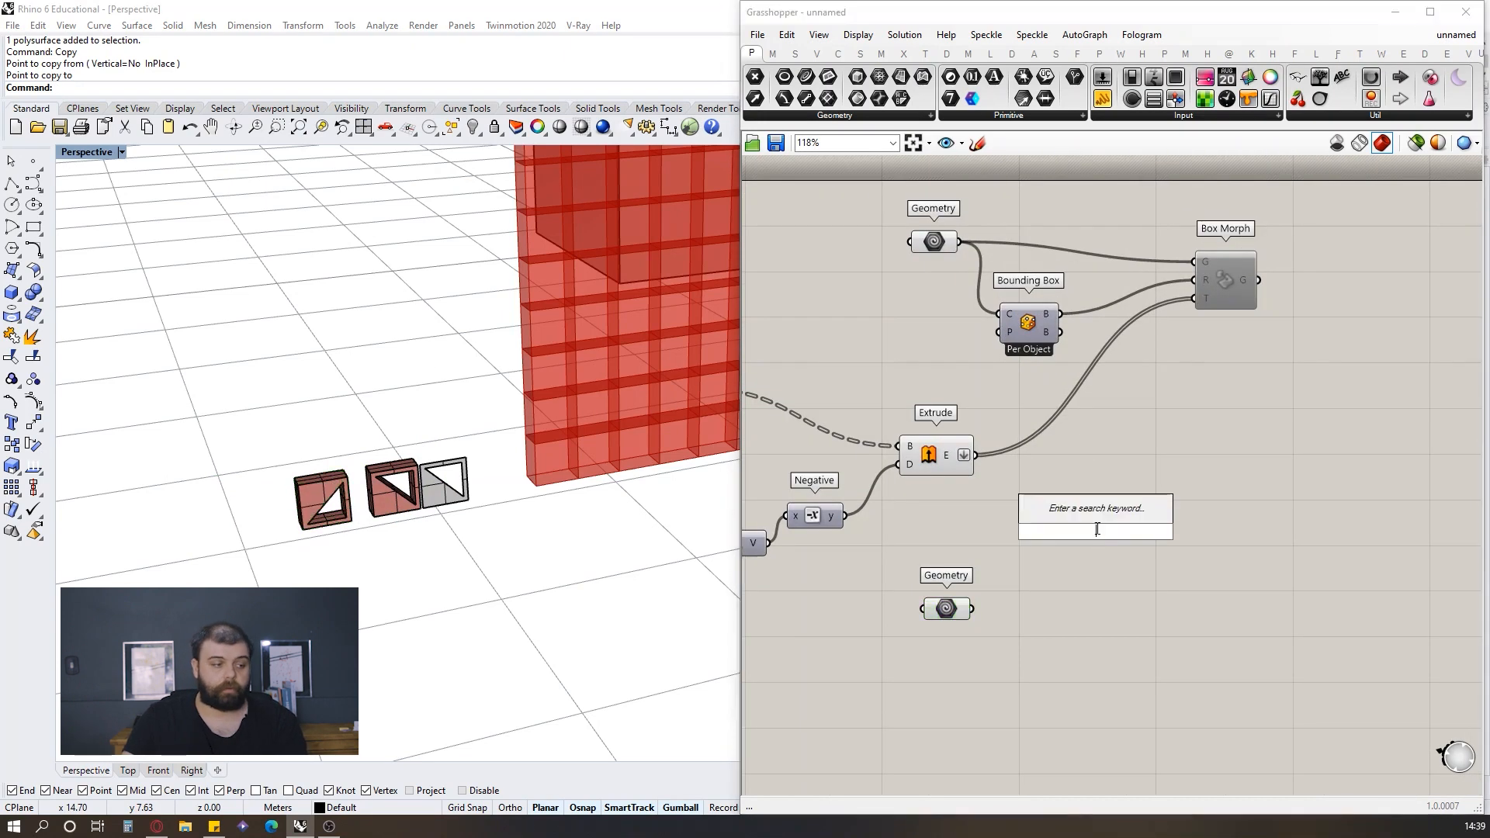
pyautogui.write('bounding')
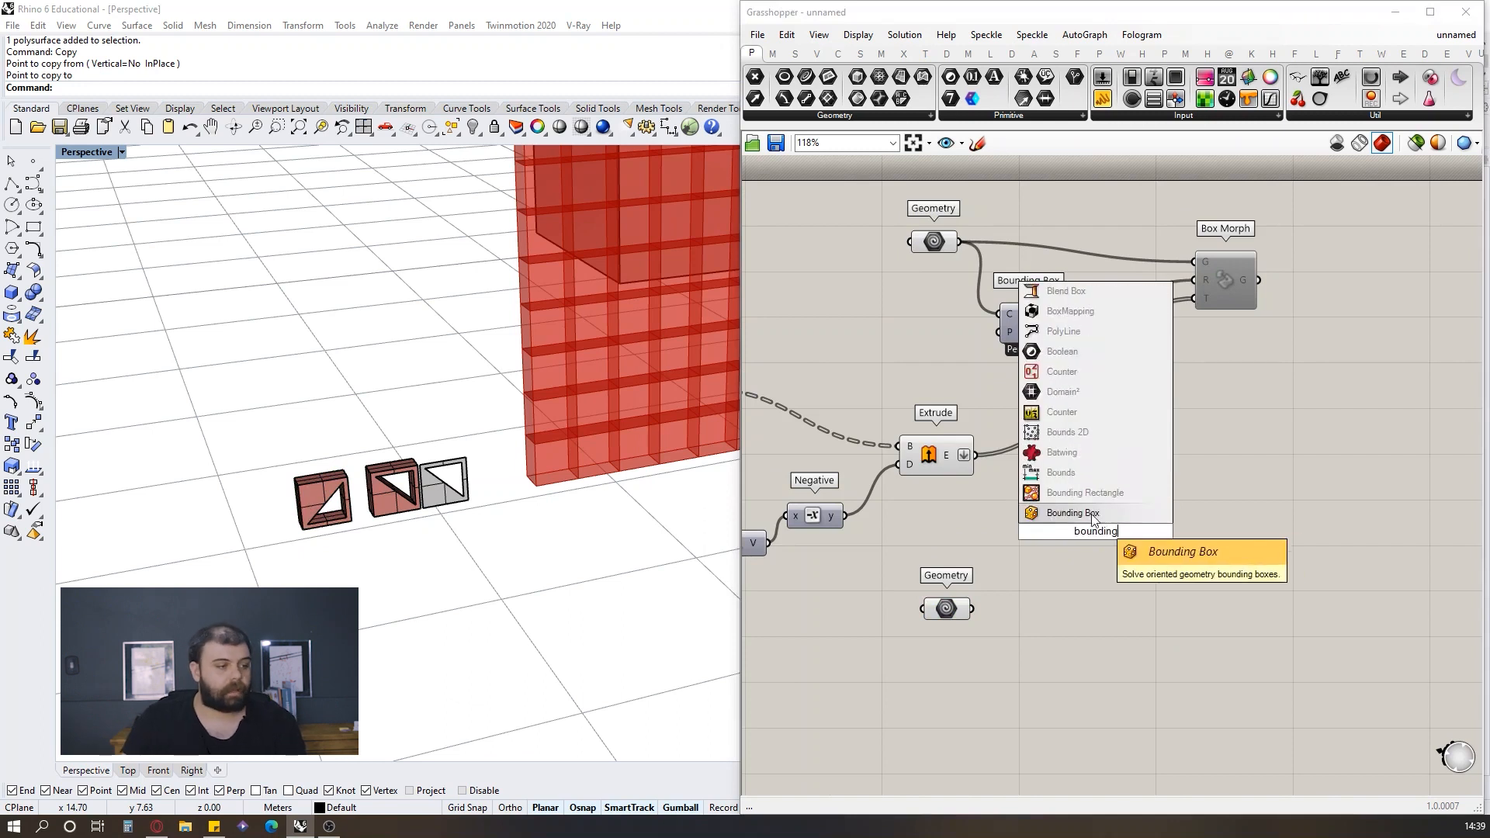
pyautogui.click(1083, 512)
pyautogui.moveTo(1092, 509); pyautogui.dragTo(1037, 682)
pyautogui.click(1302, 618)
# Step: Add a second Box Morph component beside the lower Geometry and Bounding Box components
pyautogui.doubleClick(1278, 589)
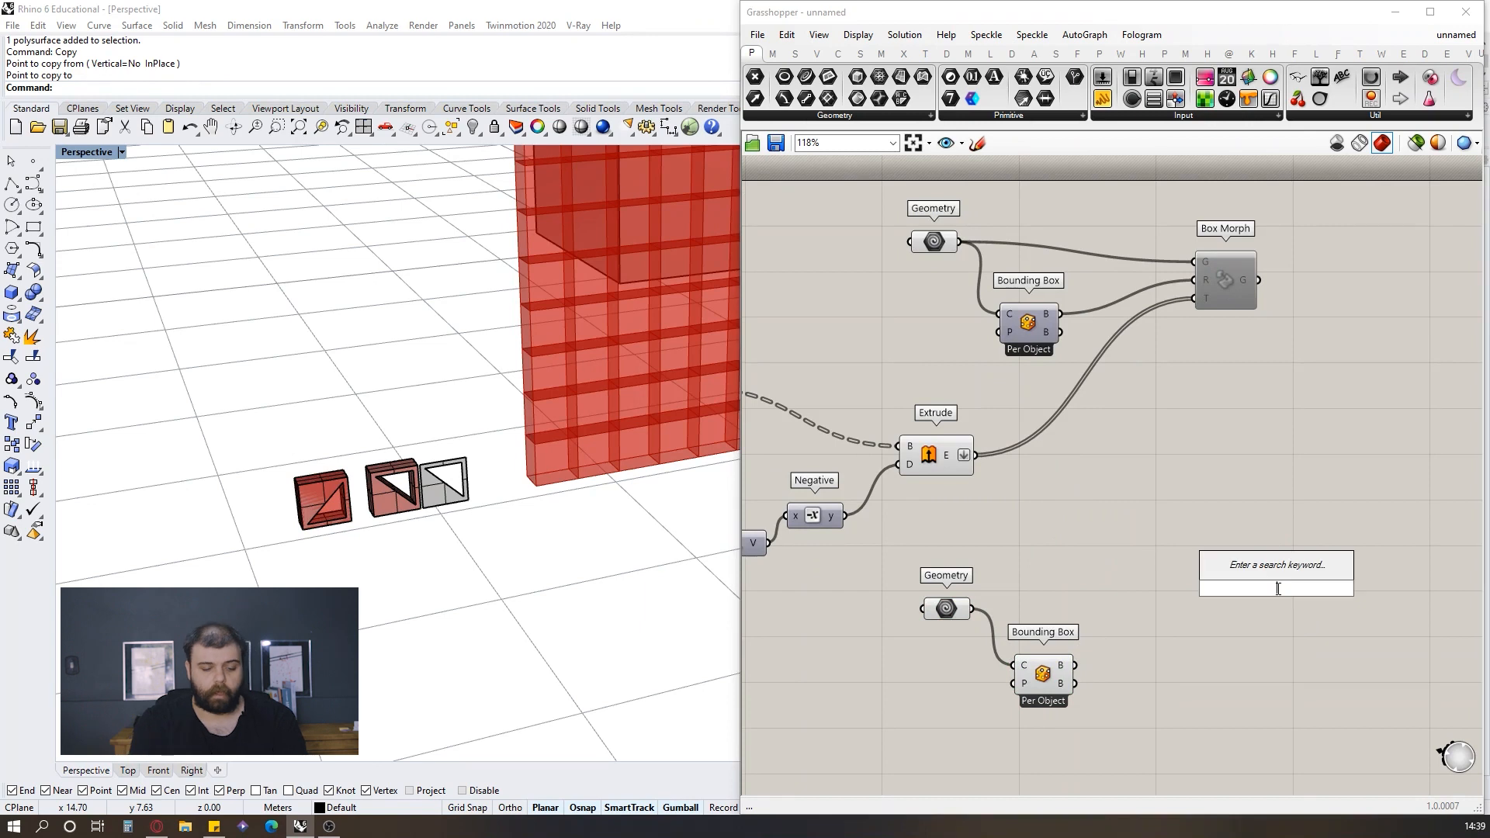
pyautogui.write('box')
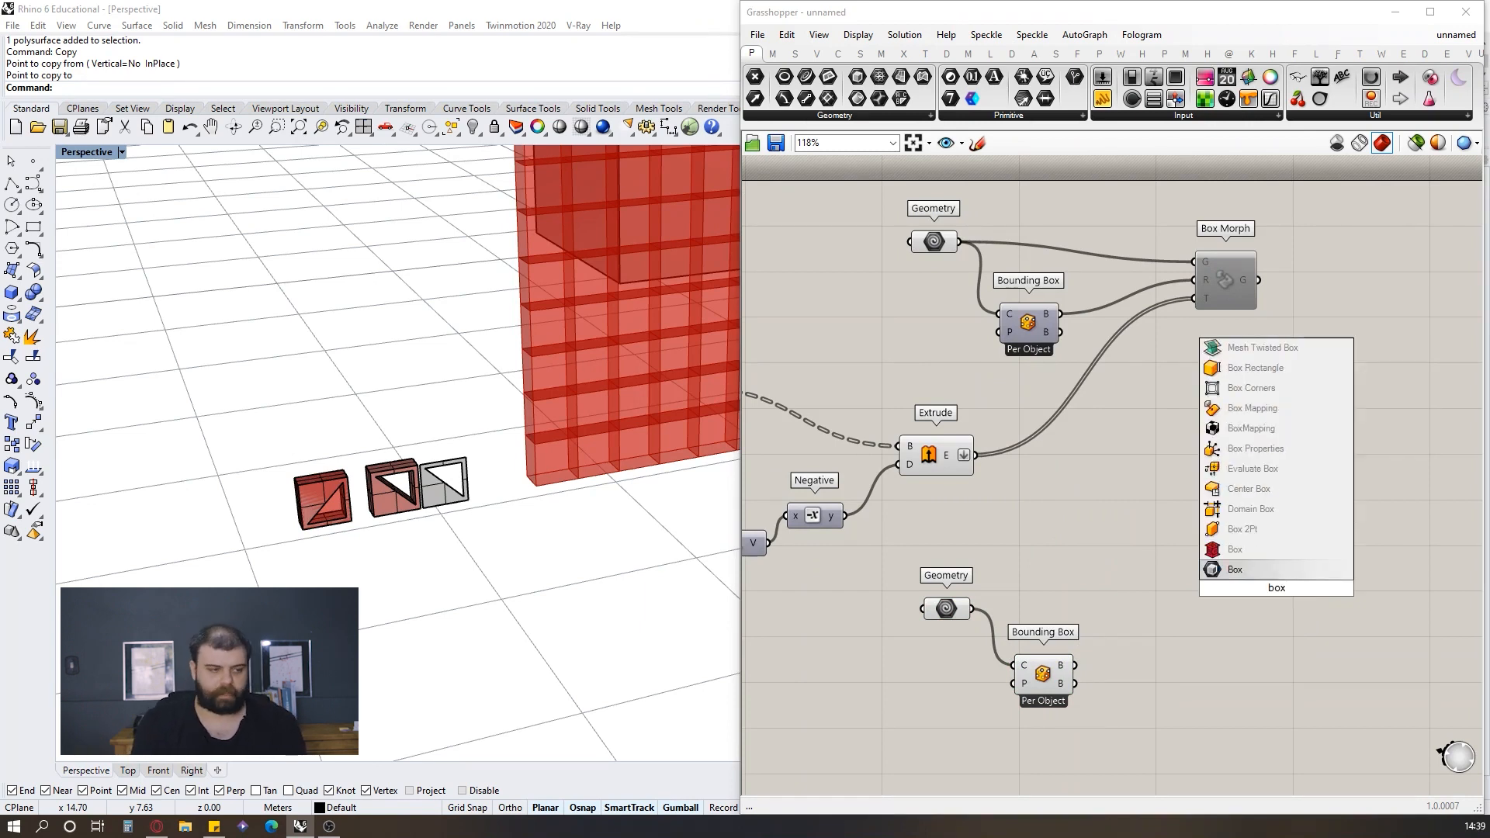
pyautogui.write(' morph')
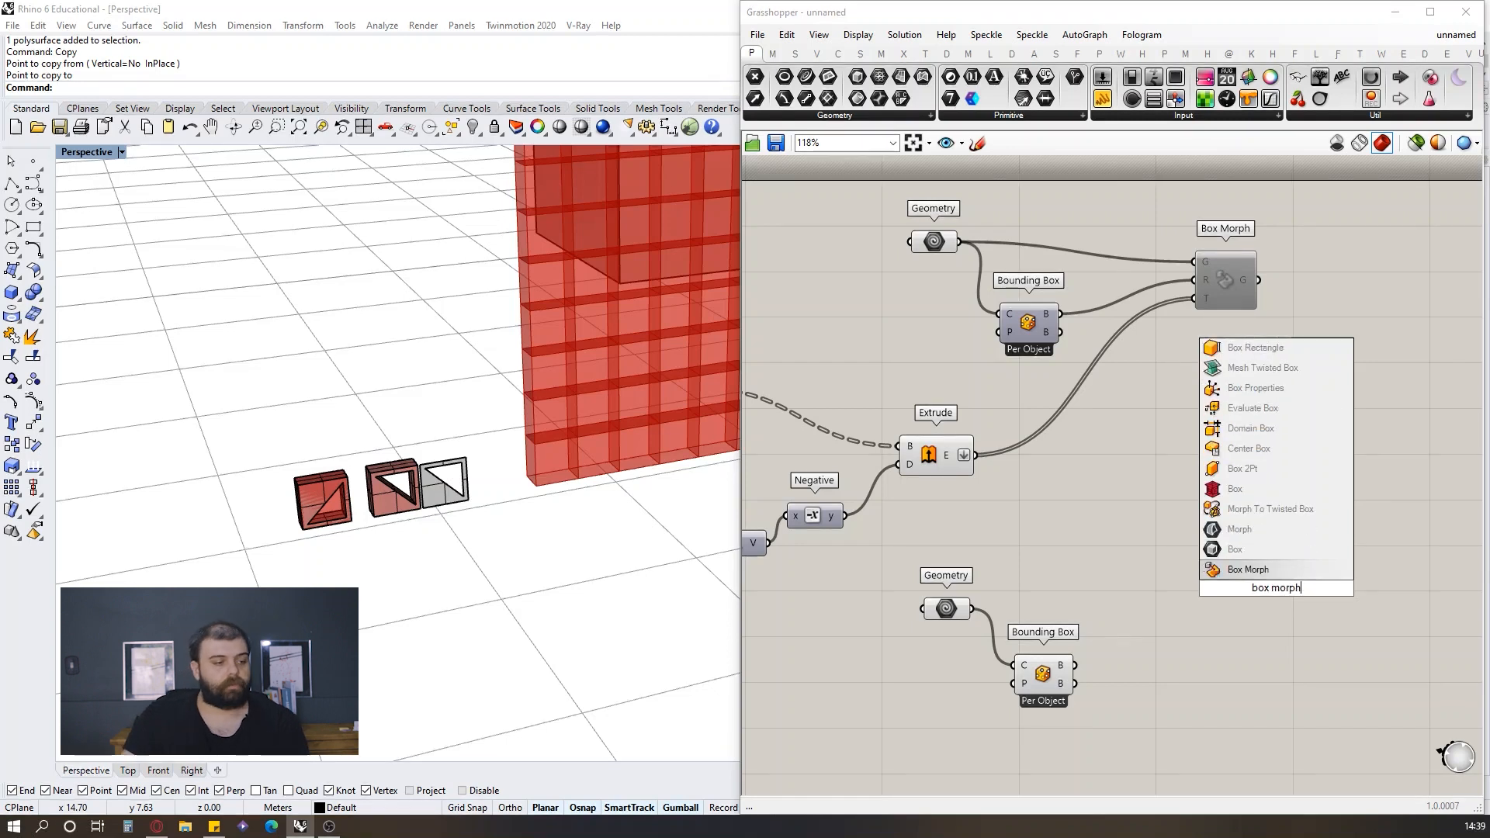
pyautogui.click(1260, 565)
pyautogui.scroll(-2, 1130, 528)
pyautogui.scroll(1, 1102, 621)
pyautogui.moveTo(1091, 686); pyautogui.dragTo(1061, 570)
pyautogui.scroll(-3, 1062, 571)
pyautogui.scroll(3, 1062, 565)
pyautogui.click(1260, 565)
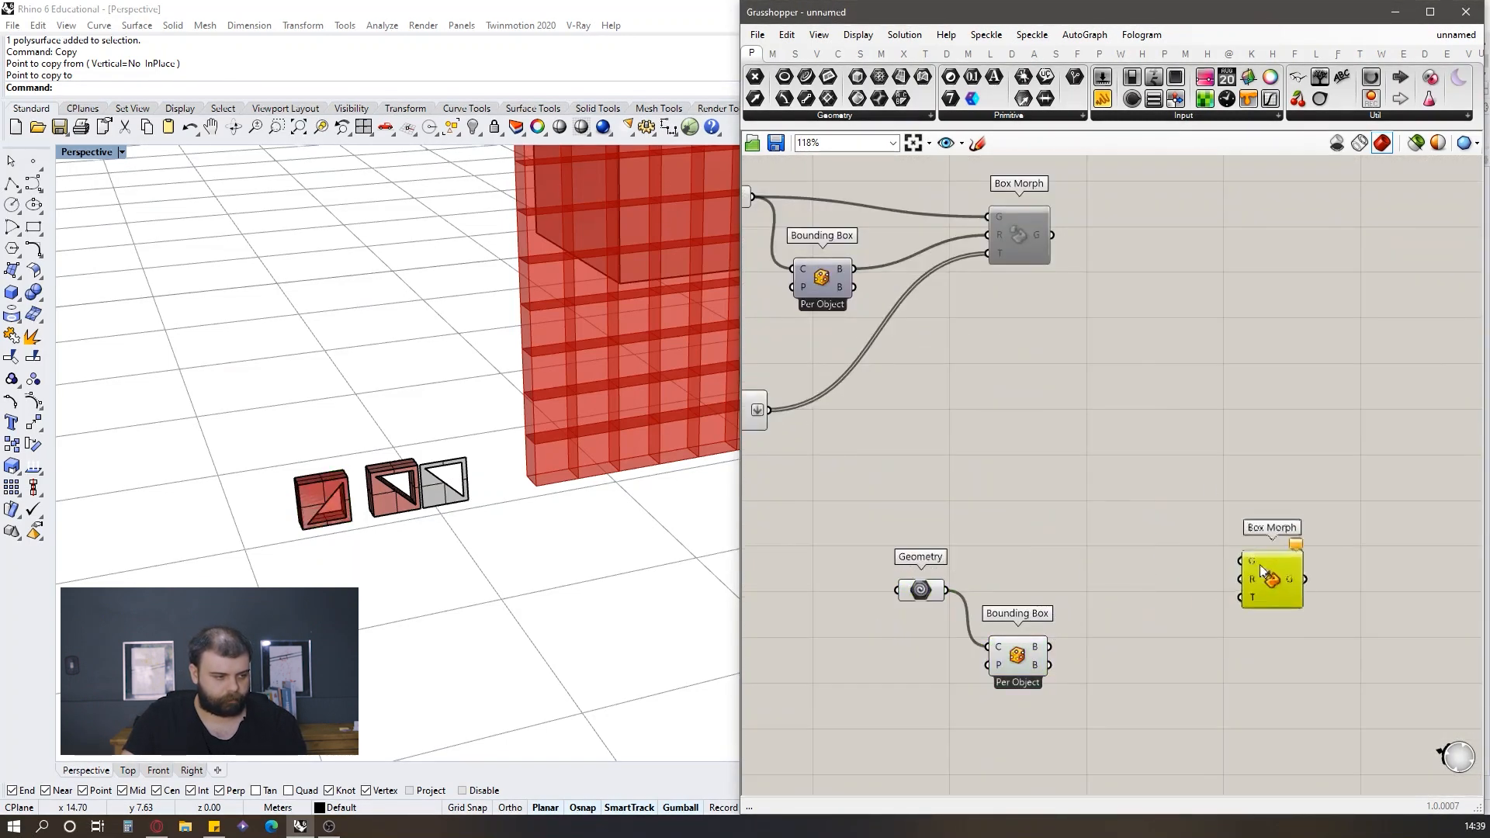
# Step: Connect the lower Geometry and Bounding Box to the new Box Morph's G and R inputs, and disconnect Extrude from the upper Box Morph
pyautogui.moveTo(945, 590); pyautogui.dragTo(1239, 559)
pyautogui.moveTo(1049, 647); pyautogui.dragTo(1240, 578)
pyautogui.scroll(-2, 1128, 303)
pyautogui.scroll(1, 955, 310)
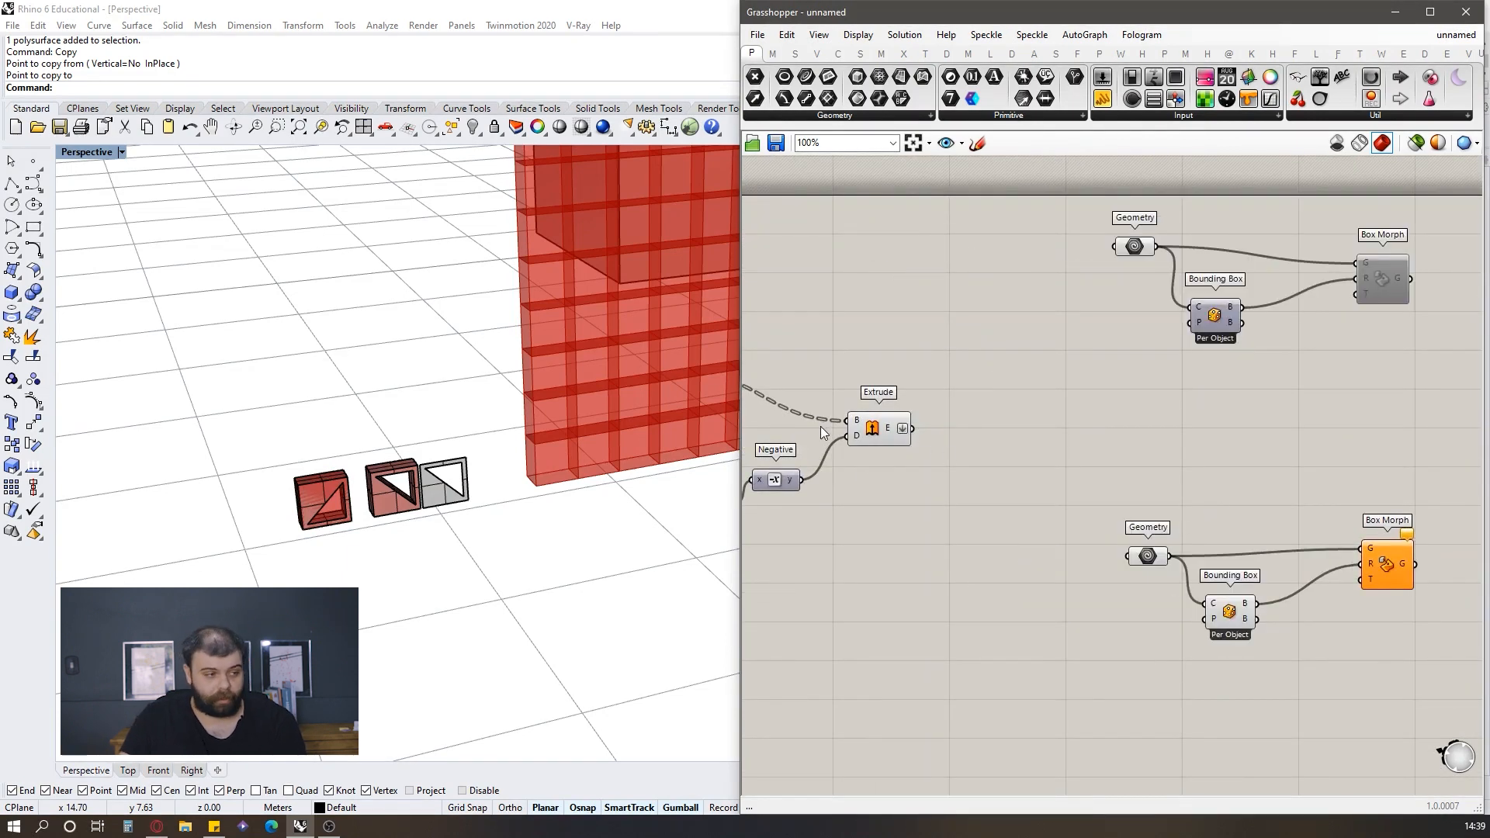
# Step: Add a Dispatch component between Extrude and the two Geometry branches
pyautogui.scroll(-2, 922, 360)
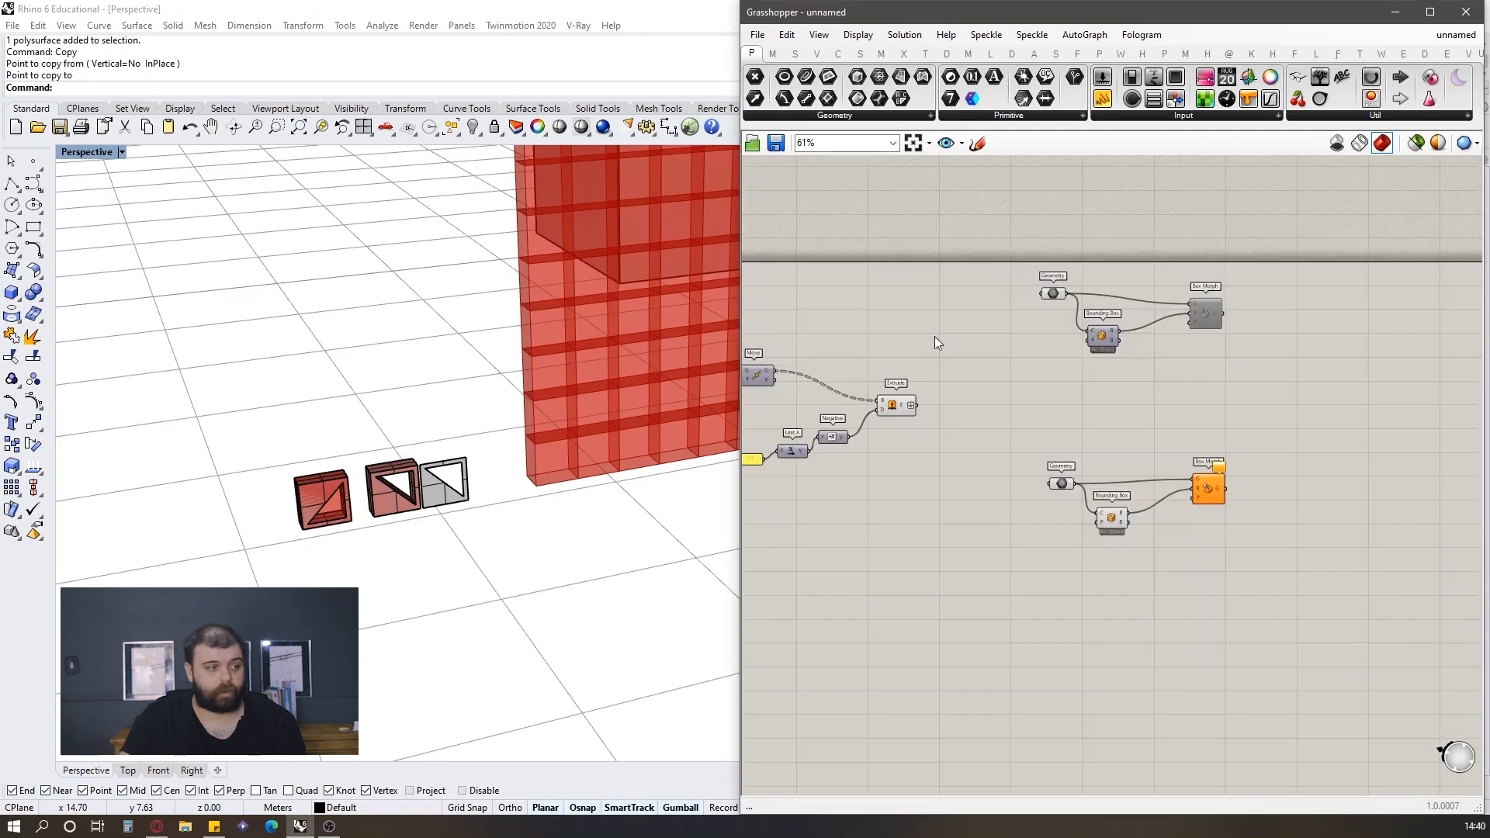
pyautogui.scroll(2, 1075, 295)
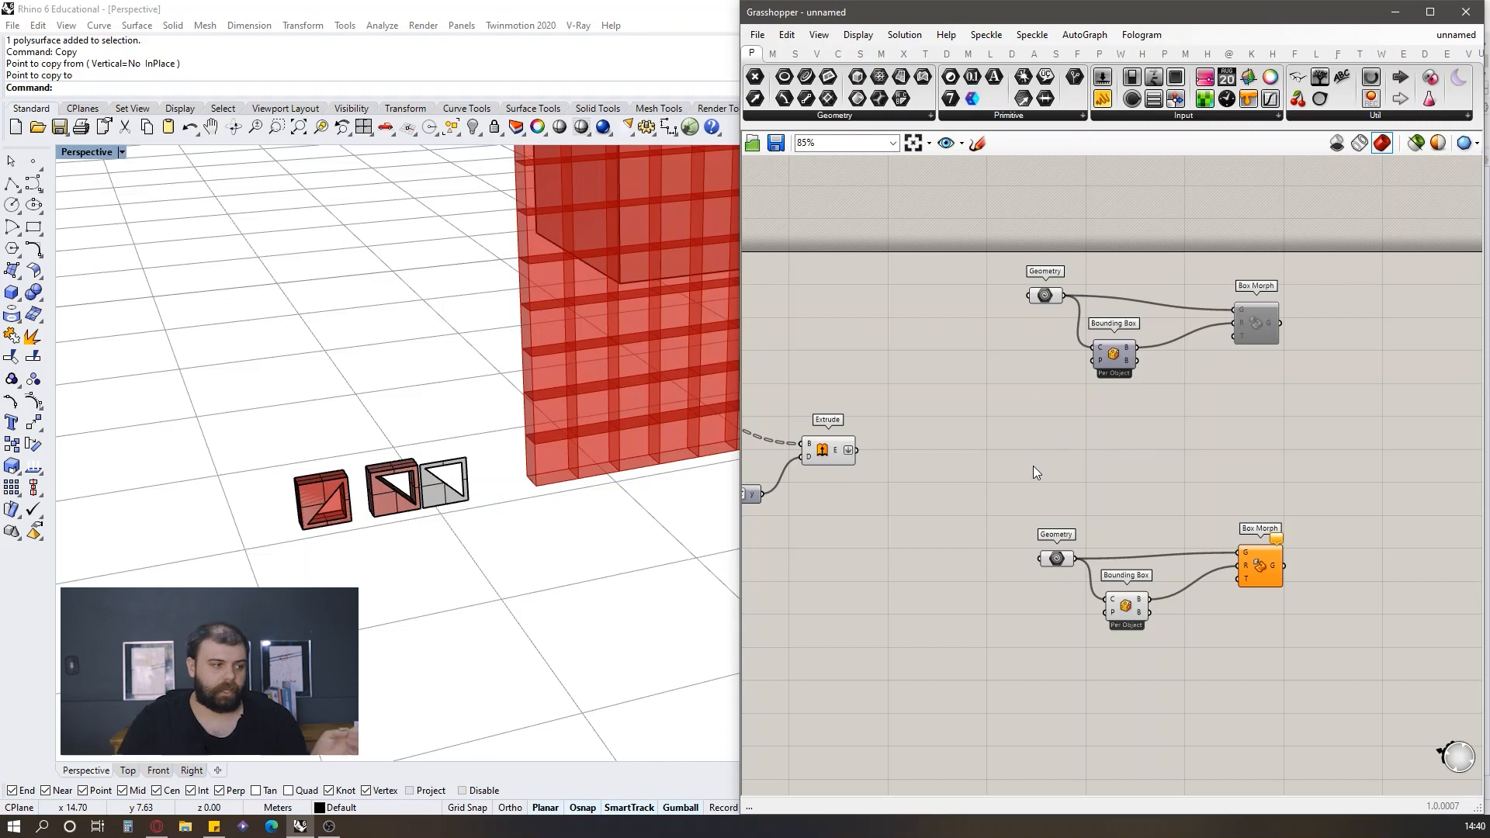
pyautogui.scroll(-2, 1166, 491)
pyautogui.scroll(2, 970, 491)
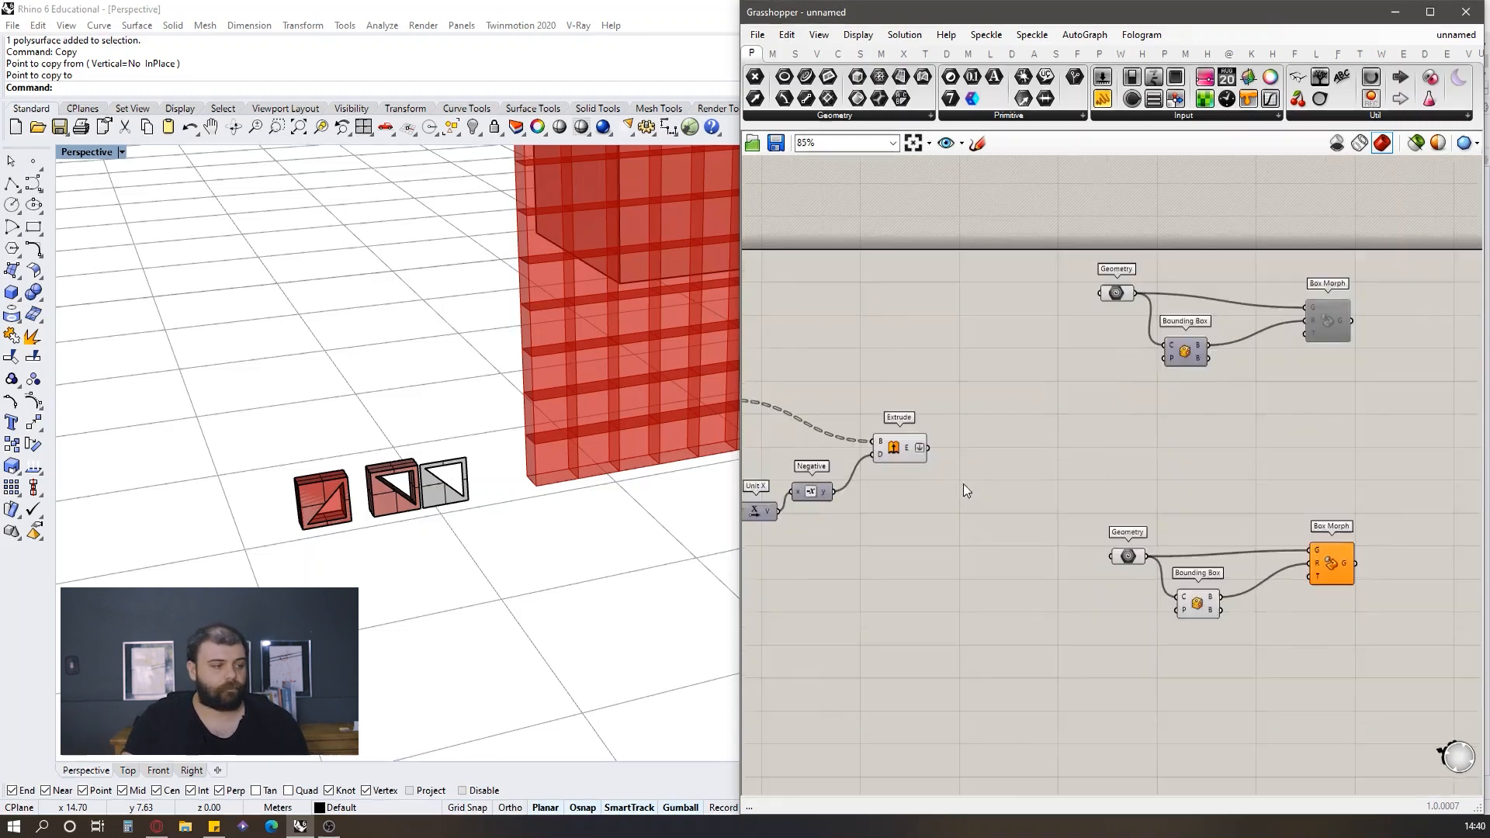
pyautogui.scroll(5, 935, 452)
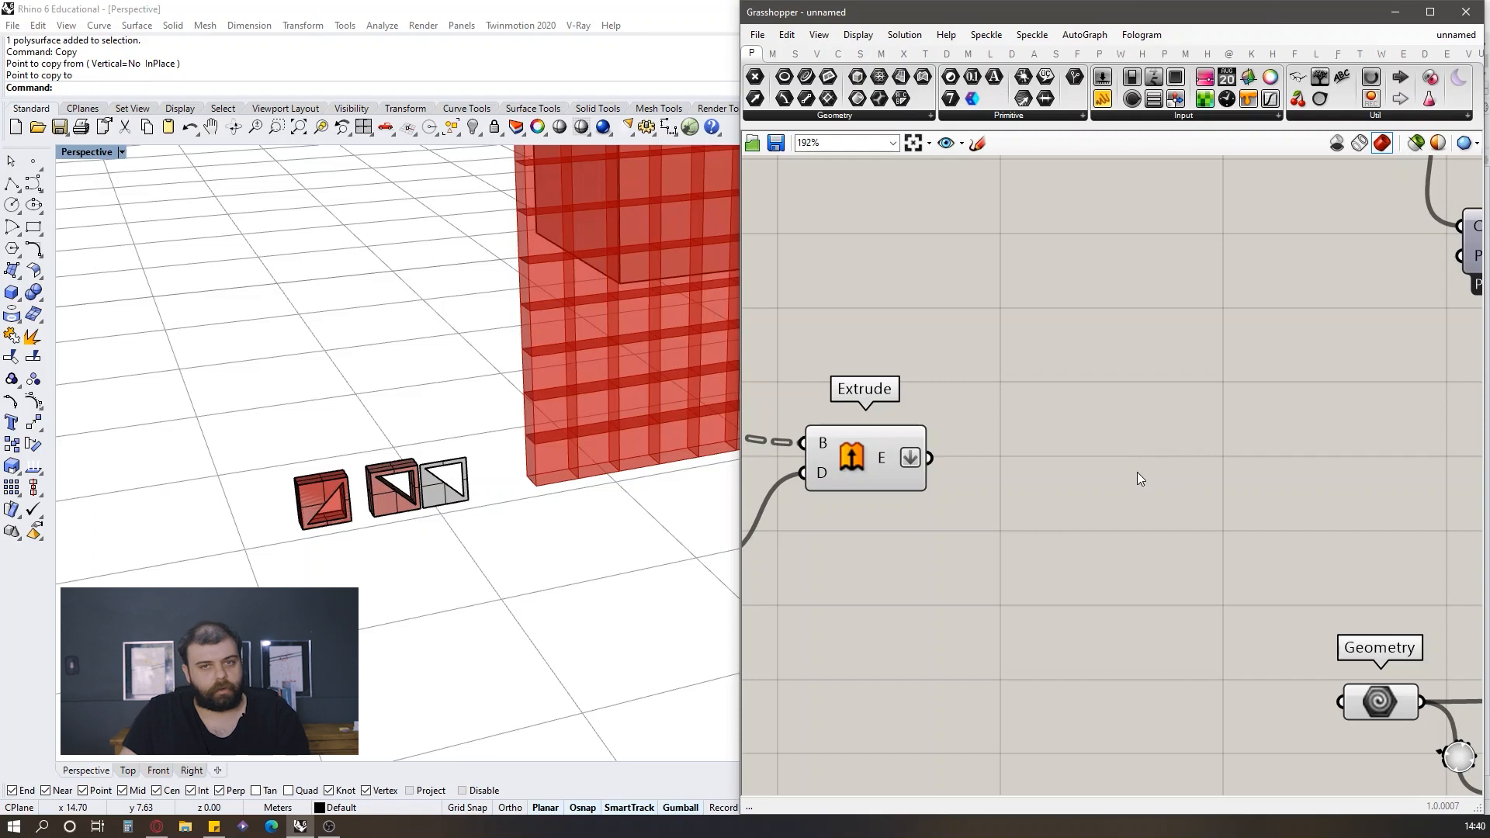
pyautogui.doubleClick(1122, 490)
pyautogui.write('dispa')
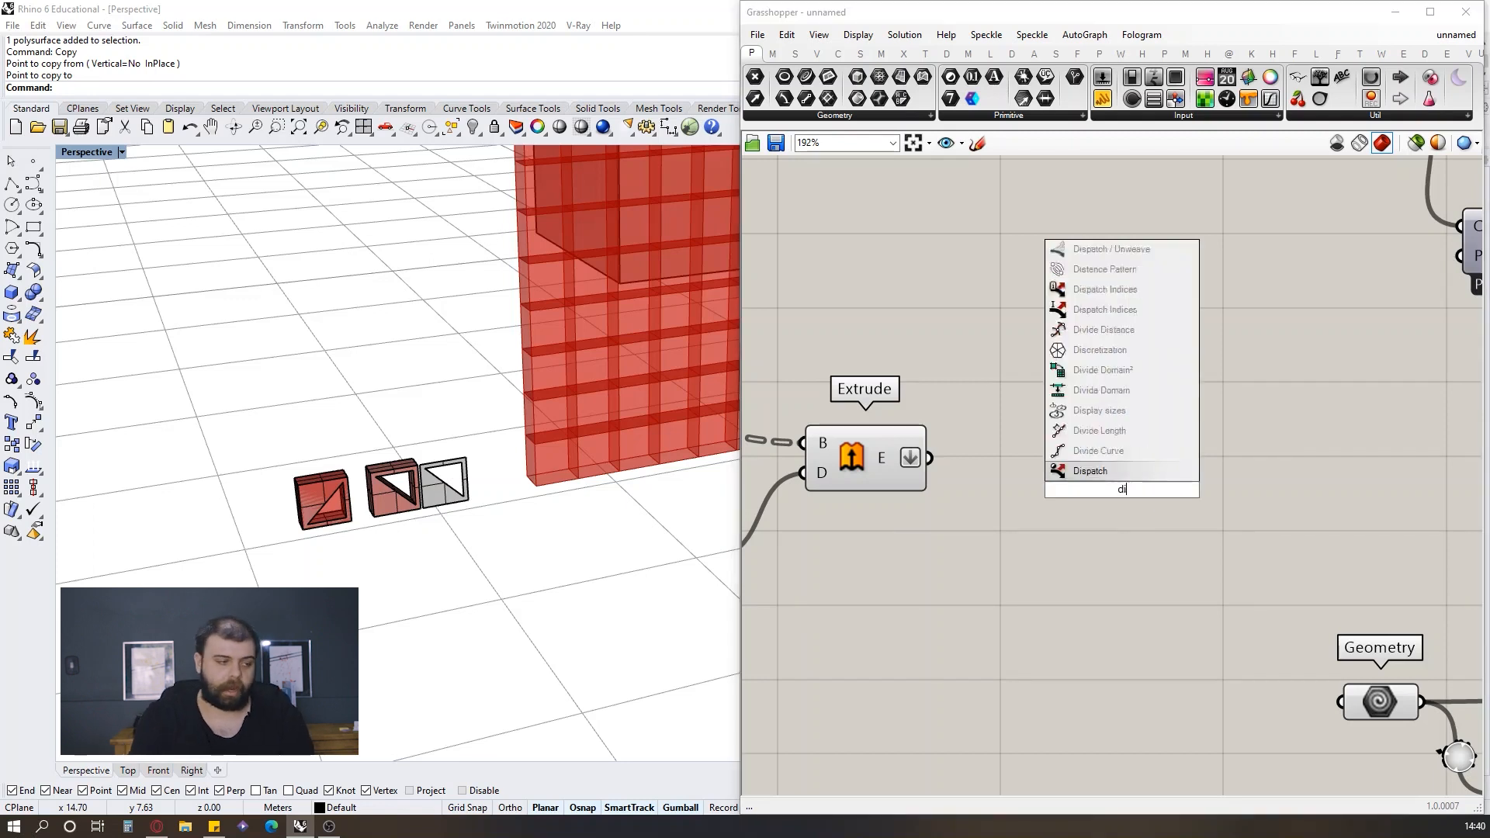
pyautogui.click(1119, 469)
pyautogui.moveTo(1126, 494); pyautogui.dragTo(1294, 486)
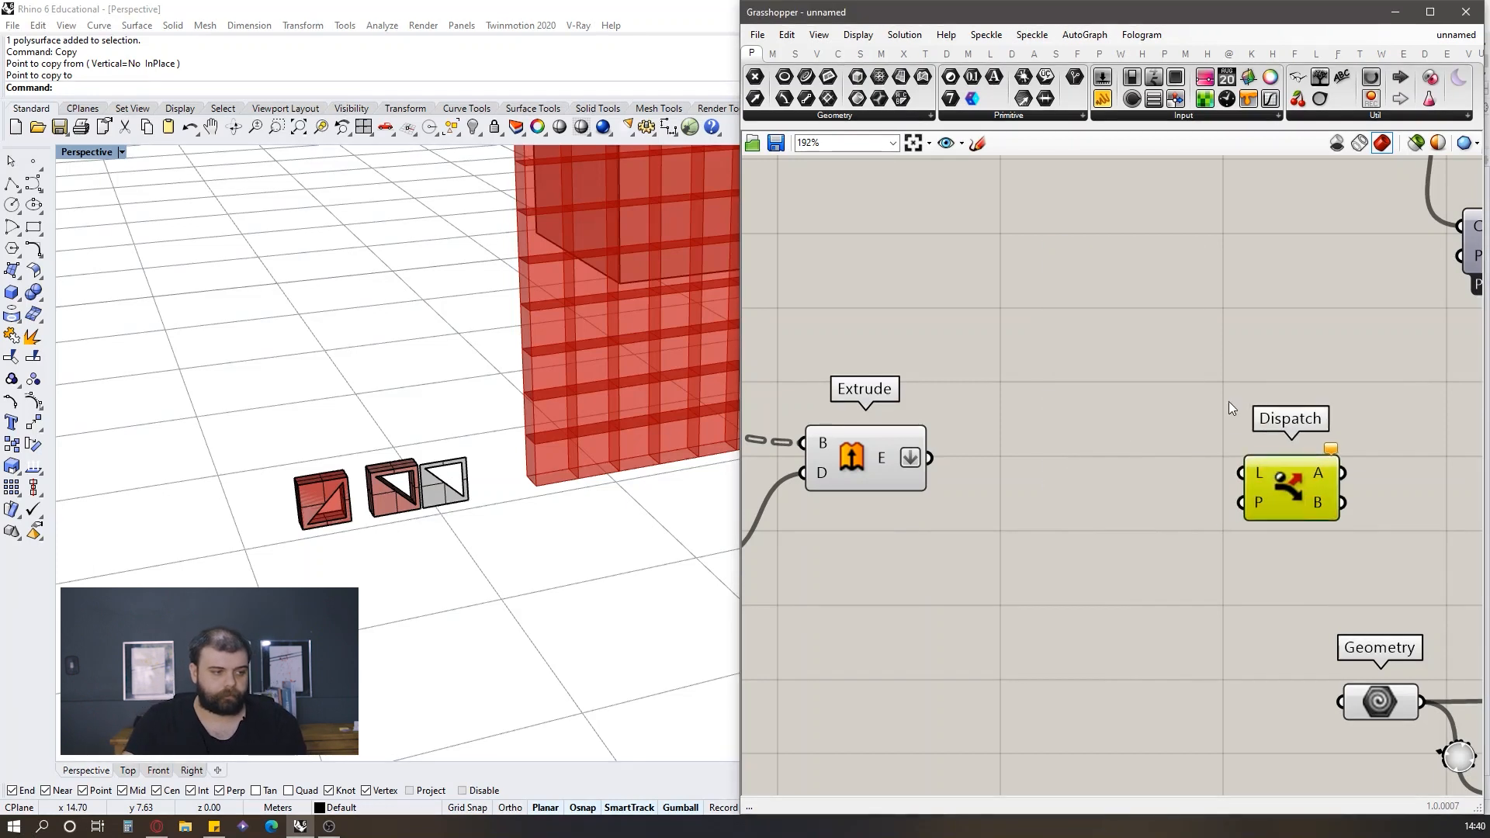
# Step: Connect Extrude's E output to Dispatch's L input
pyautogui.scroll(-5, 956, 417)
pyautogui.scroll(5, 970, 409)
pyautogui.click(840, 477)
pyautogui.scroll(-2, 838, 409)
pyautogui.click(1009, 385)
pyautogui.click(879, 470)
pyautogui.moveTo(887, 454); pyautogui.dragTo(1131, 465)
pyautogui.click(1063, 380)
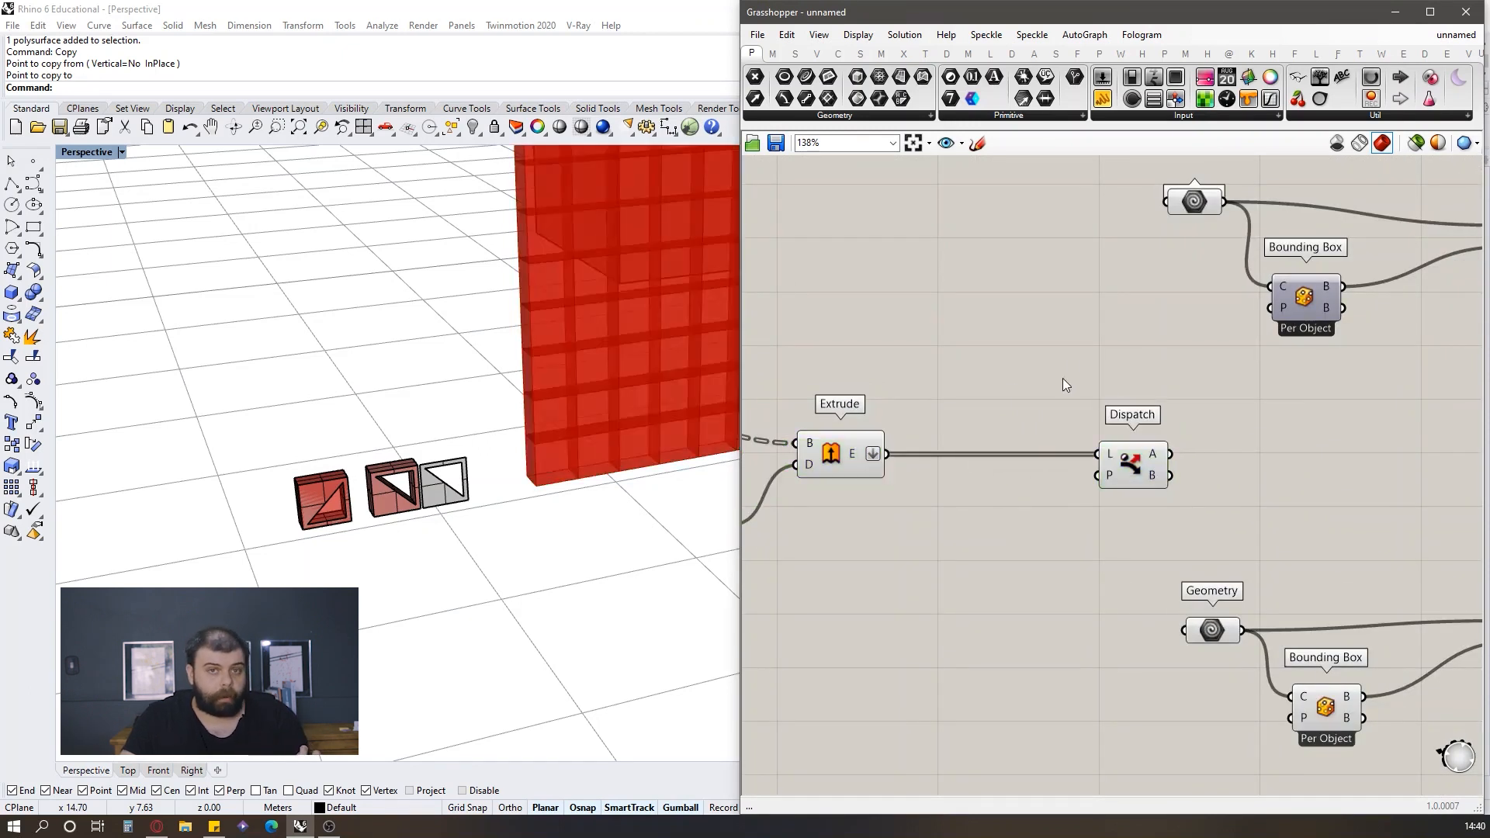
# Step: Add a Box parameter beside Dispatch and connect Dispatch's A output to it
pyautogui.scroll(-2, 931, 575)
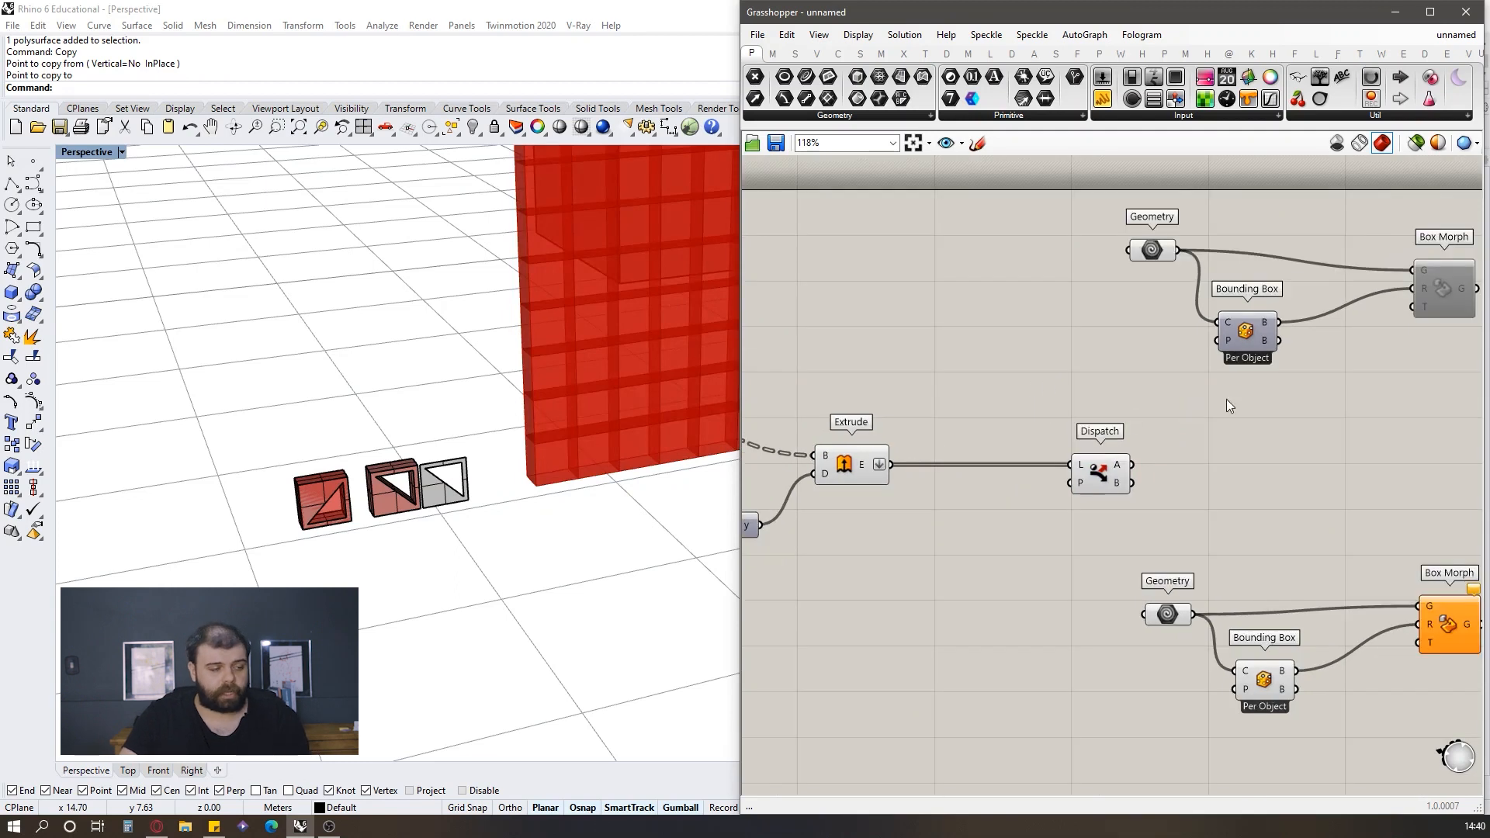
pyautogui.scroll(2, 1226, 399)
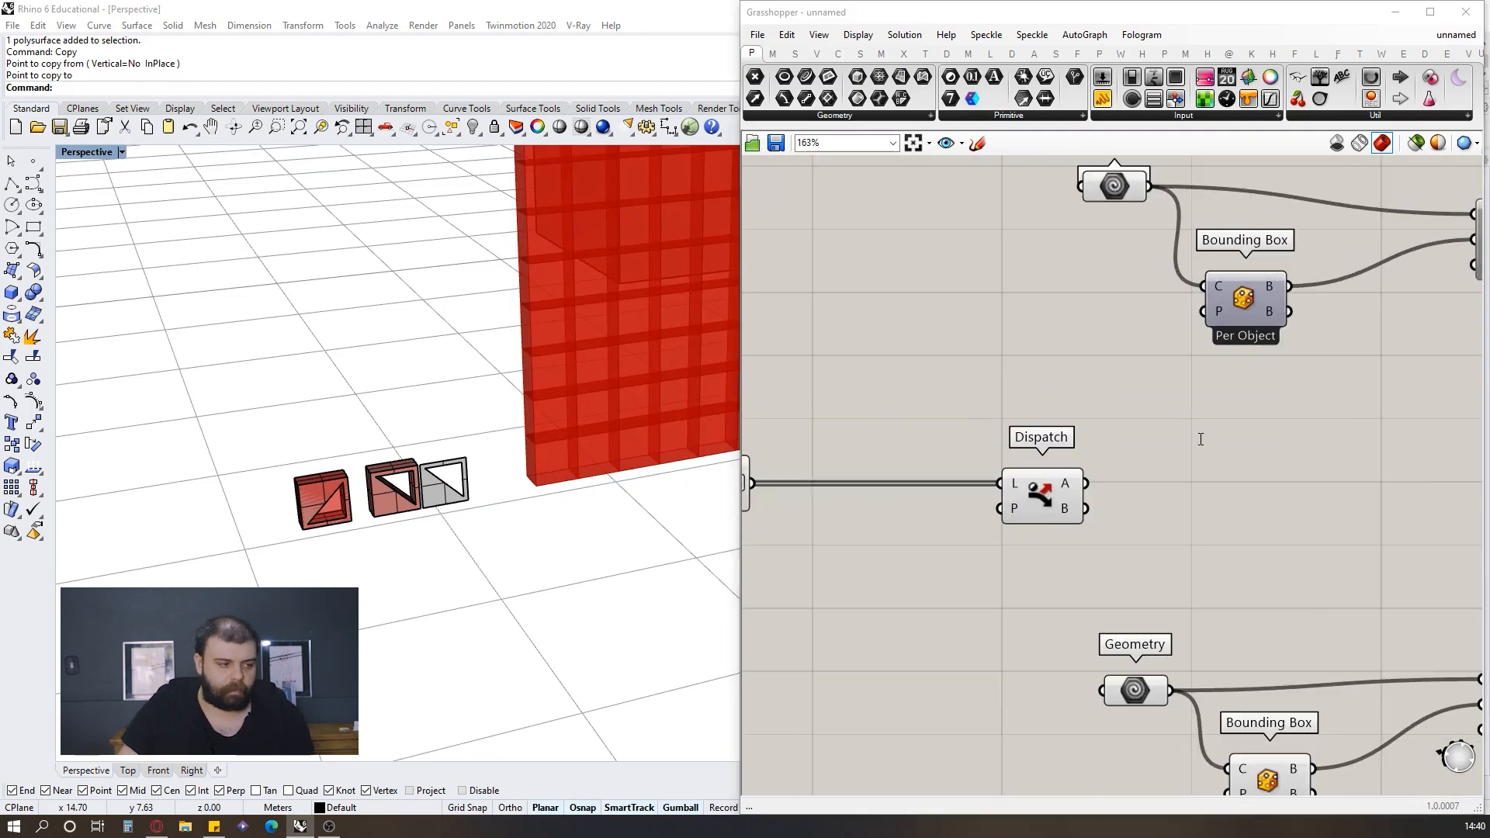
pyautogui.doubleClick(1199, 442)
pyautogui.write('box')
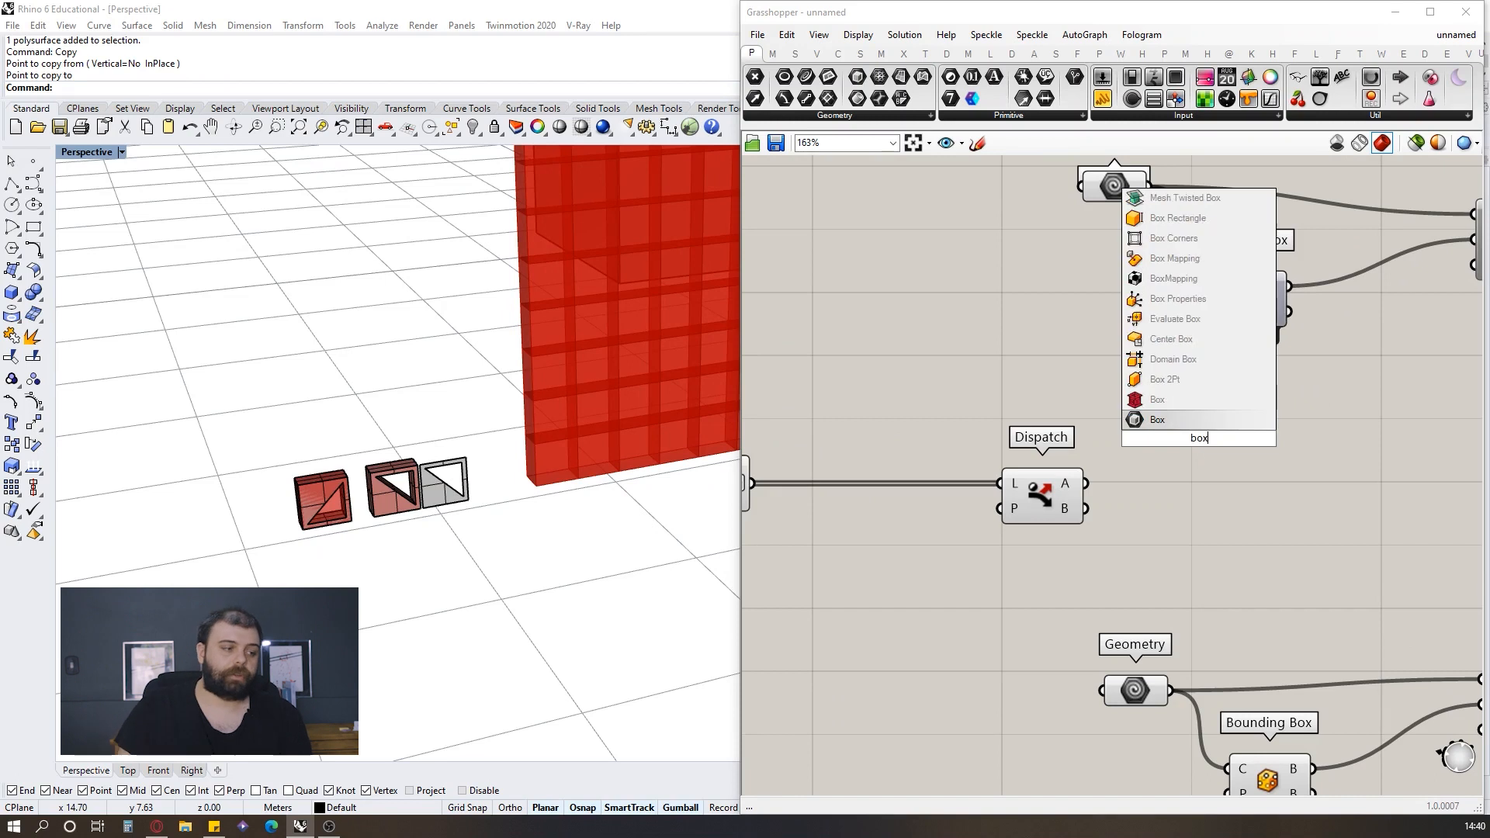
pyautogui.press('Return')
pyautogui.moveTo(1085, 482); pyautogui.dragTo(1166, 439)
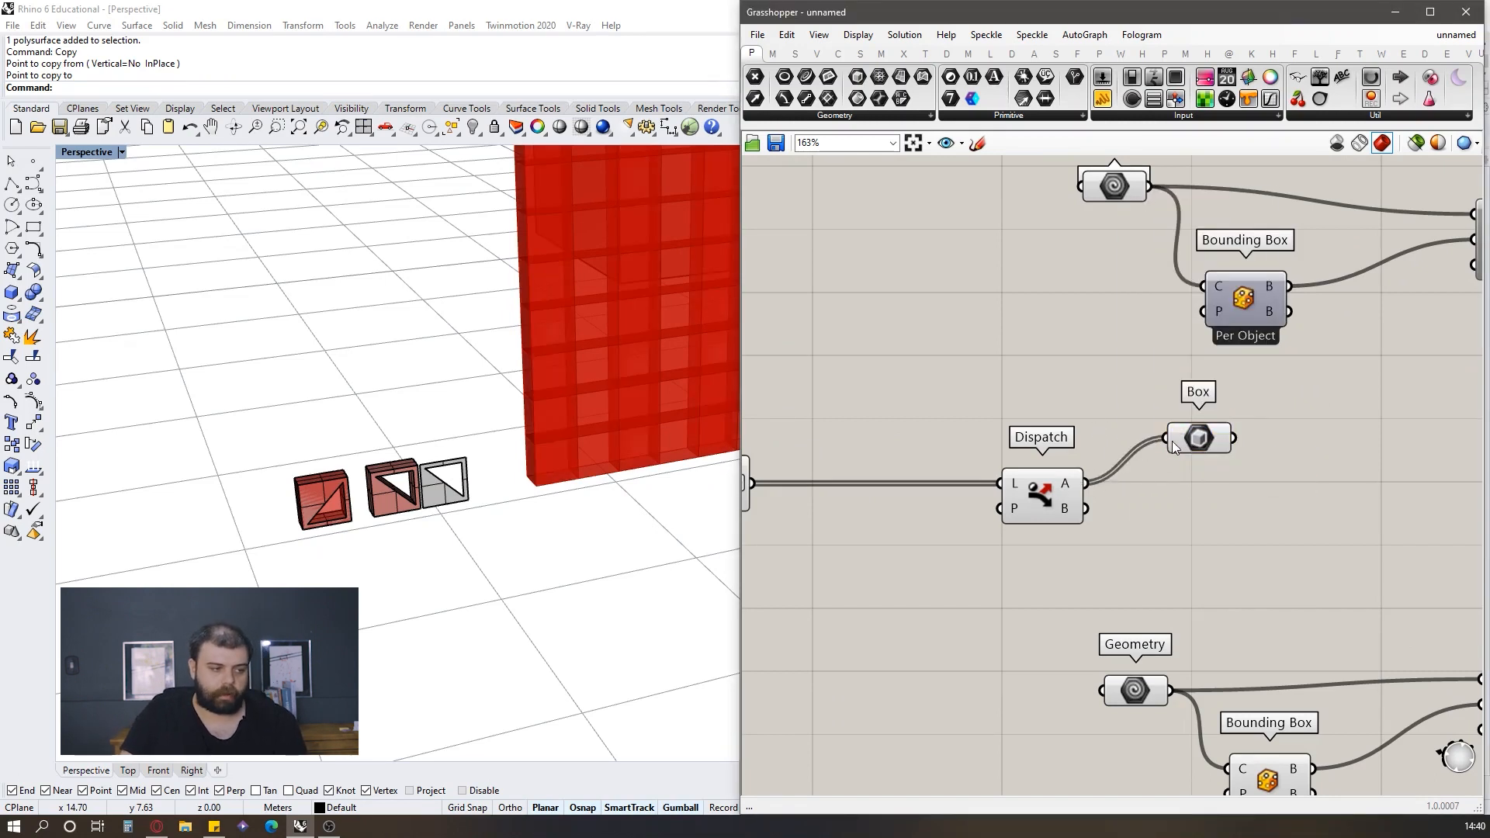
# Step: Add a second Box parameter below the first and connect Dispatch's B output to it
pyautogui.doubleClick(1237, 533)
pyautogui.write('box')
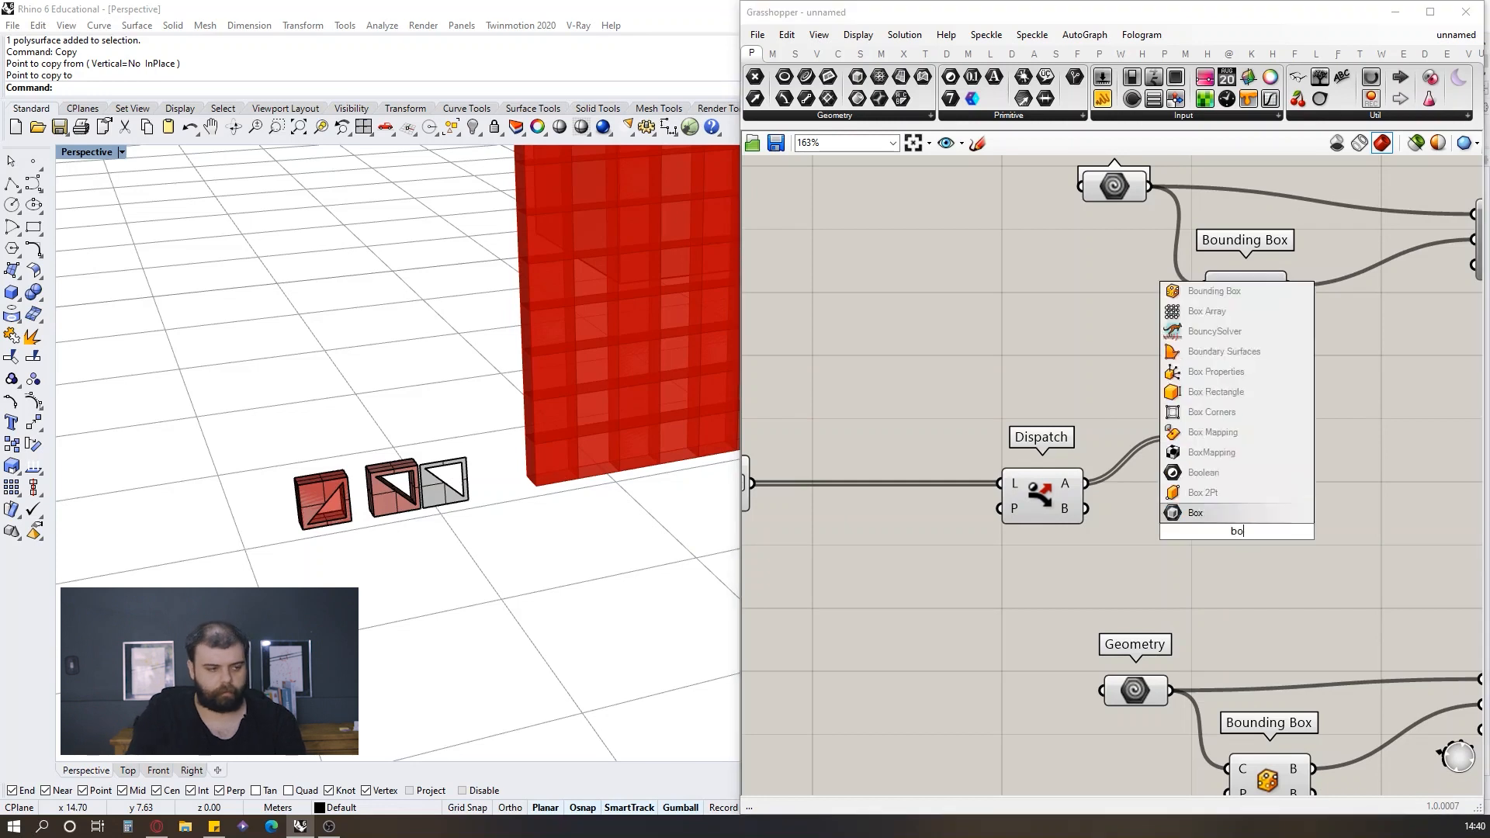
pyautogui.click(1220, 515)
pyautogui.moveTo(1086, 508); pyautogui.dragTo(928, 406)
# Step: Turn off the preview of the Extrude and Dispatch components
pyautogui.scroll(-3, 1372, 463)
pyautogui.middleClick(984, 409)
pyautogui.click(985, 382)
pyautogui.scroll(-8, 361, 482)
pyautogui.moveTo(462, 423); pyautogui.dragTo(530, 399, button='right')
pyautogui.press('Escape')
pyautogui.scroll(-5, 529, 399)
pyautogui.scroll(10, 529, 399)
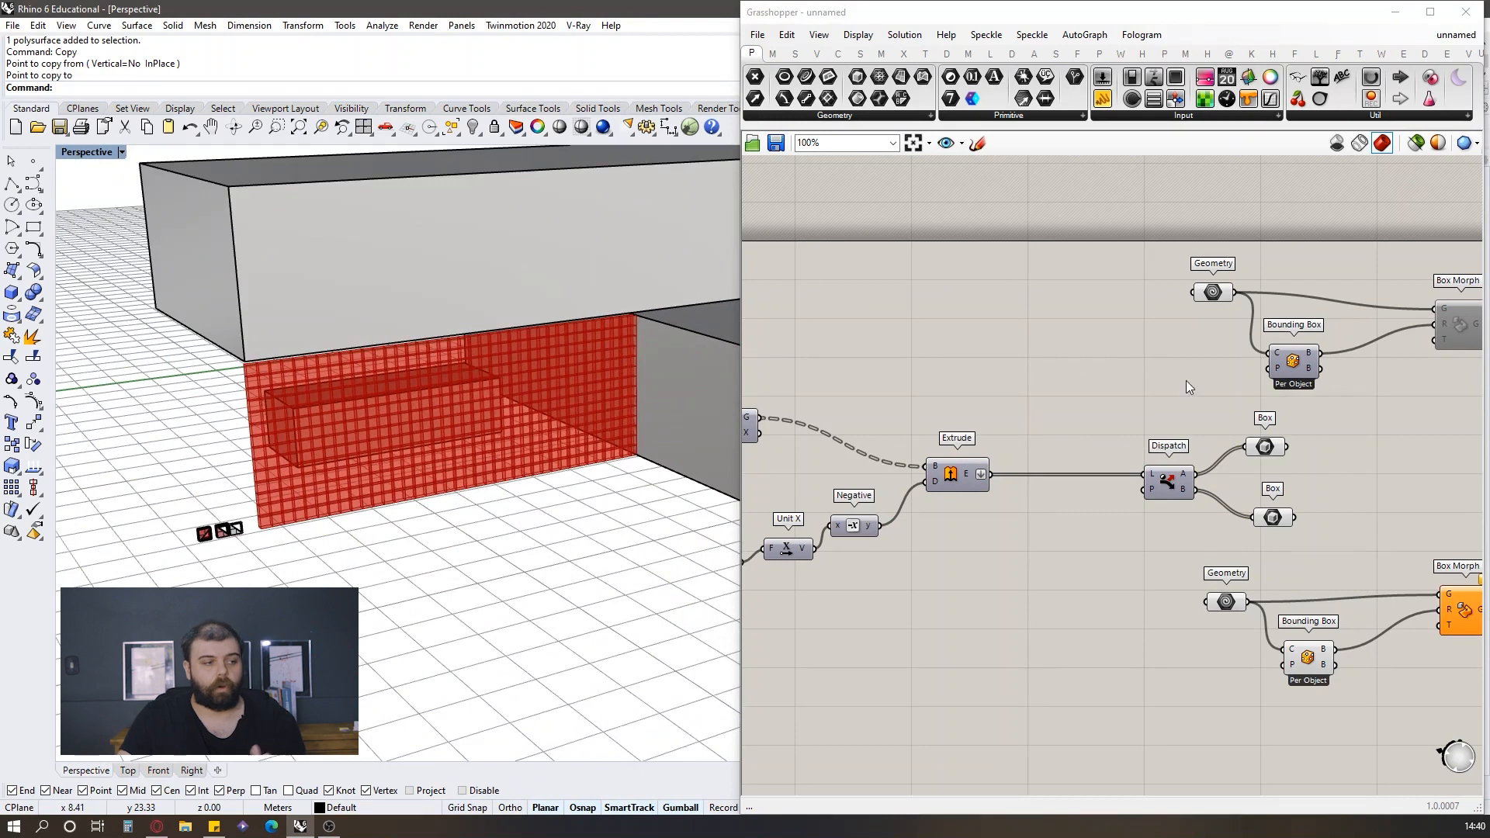
# Step: Move Dispatch and its two Box parameters closer to Extrude
pyautogui.moveTo(1350, 567); pyautogui.dragTo(1120, 431)
pyautogui.moveTo(1168, 481); pyautogui.dragTo(1085, 481)
pyautogui.moveTo(1281, 562); pyautogui.dragTo(1080, 457)
pyautogui.click(1121, 414)
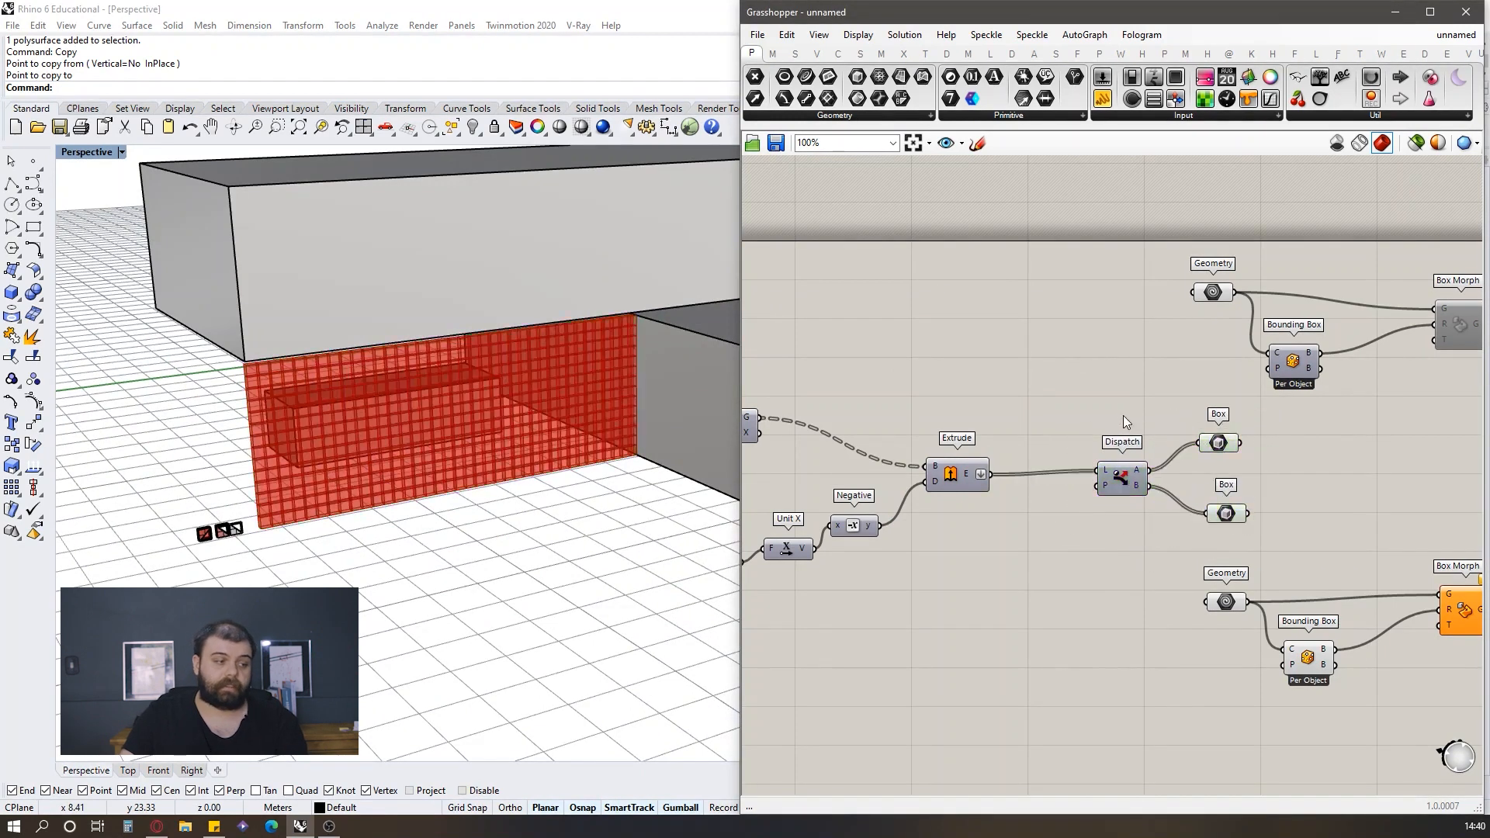
# Step: Examine which wall boxes each Box parameter contains and the default pattern of Dispatch's P input
pyautogui.scroll(2, 1224, 464)
pyautogui.scroll(2, 1224, 464)
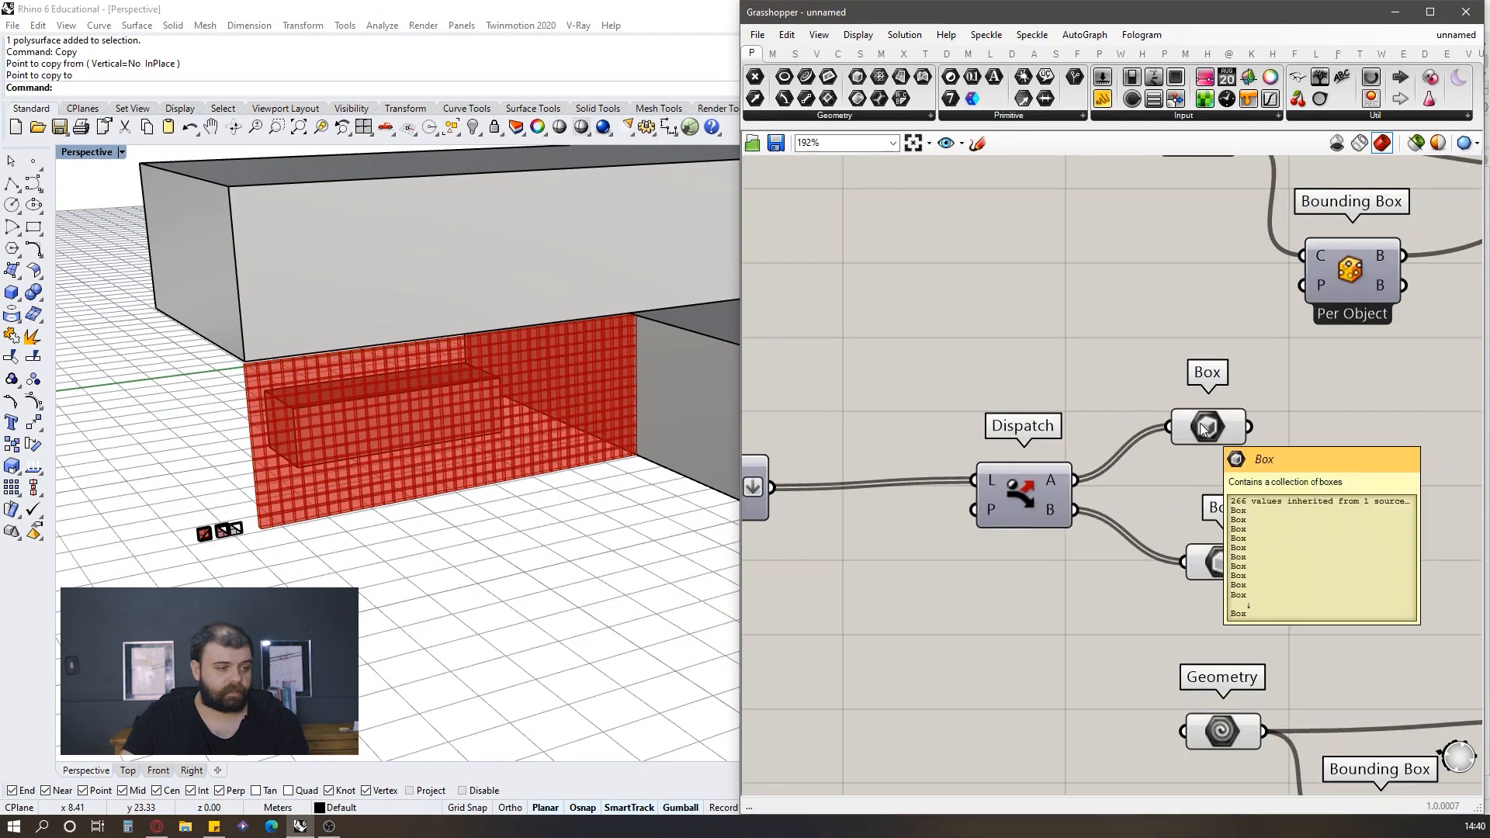
pyautogui.click(1209, 429)
pyautogui.scroll(5, 253, 357)
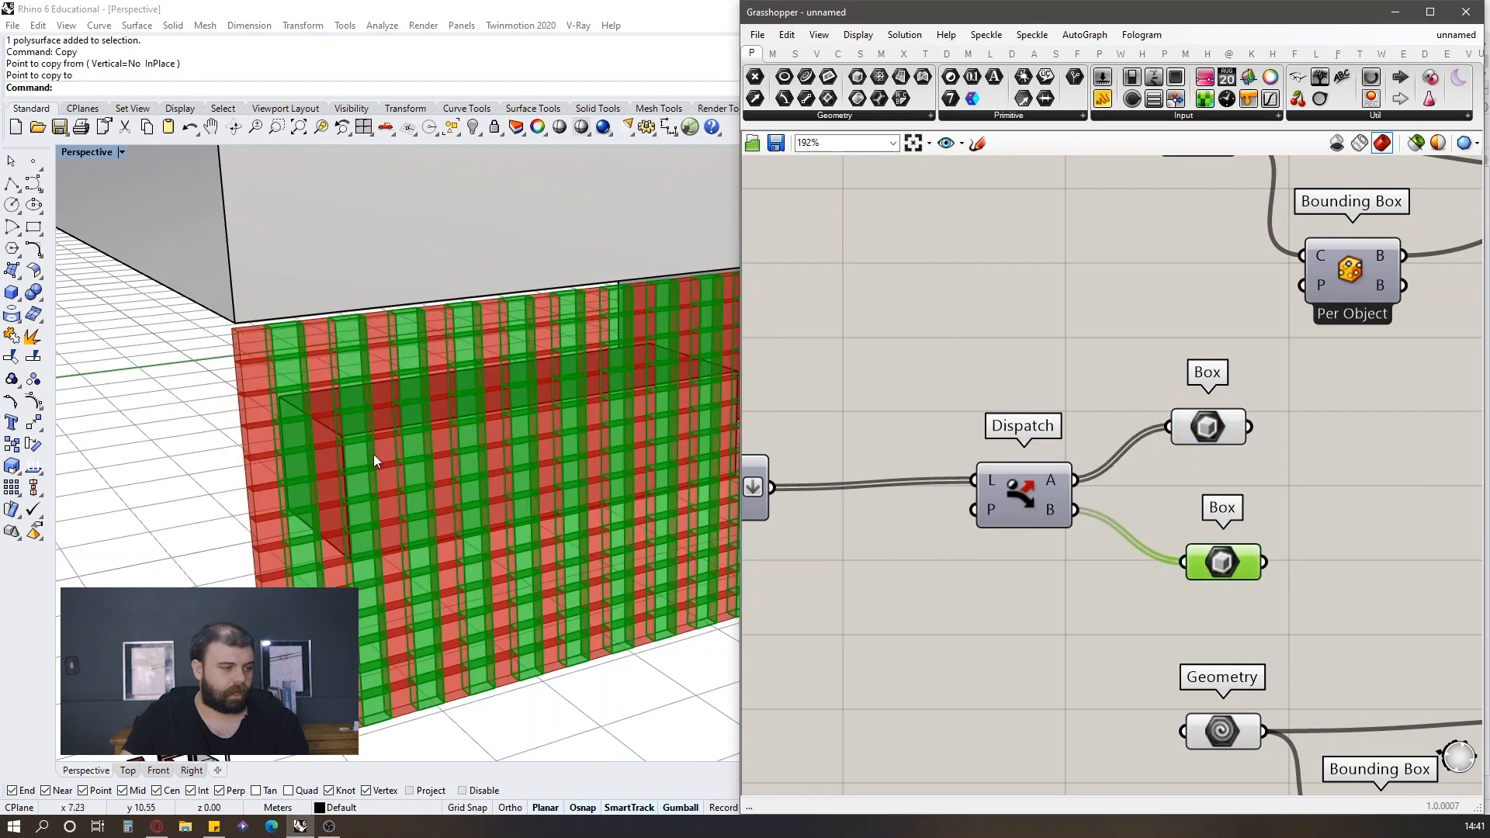
pyautogui.scroll(-2, 1079, 552)
pyautogui.moveTo(989, 562); pyautogui.dragTo(1091, 530, button='right')
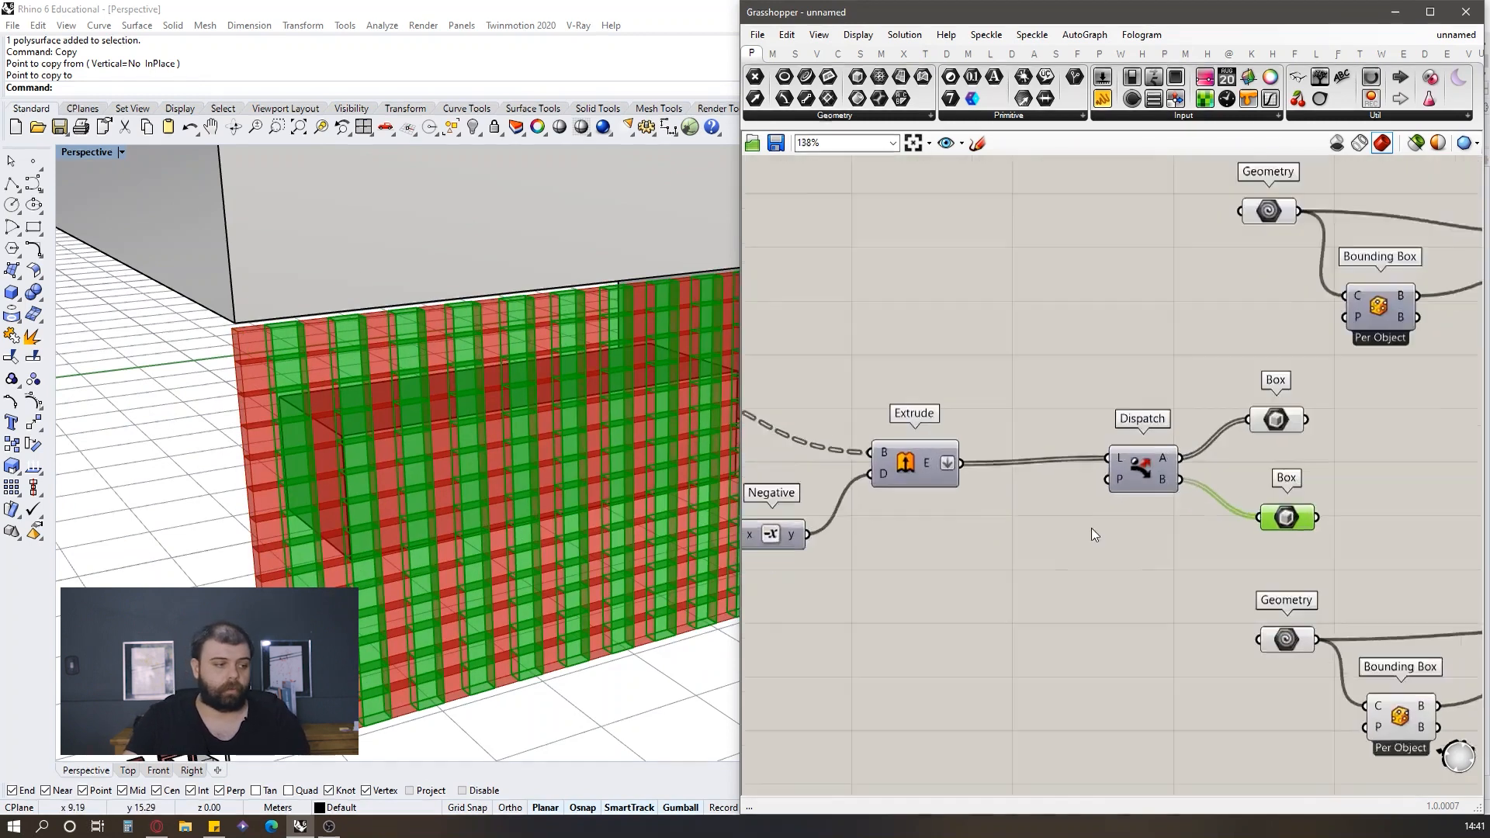
pyautogui.click(1091, 531)
pyautogui.scroll(3, 1091, 534)
pyautogui.moveTo(1139, 446)
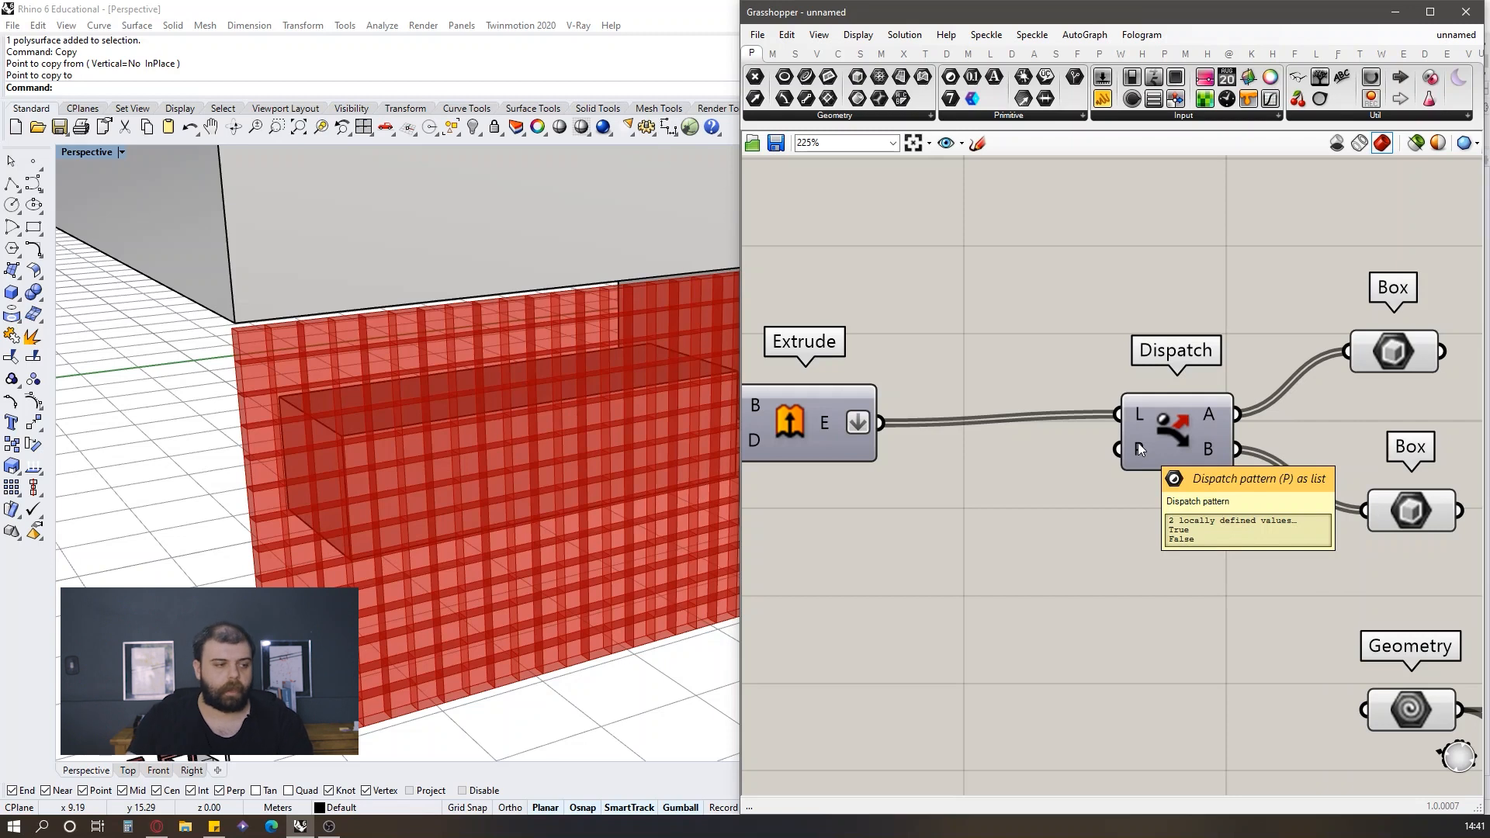
# Step: Place a Panel below Extrude and enter 0 and 1 on separate lines
pyautogui.moveTo(1102, 99); pyautogui.dragTo(1027, 517)
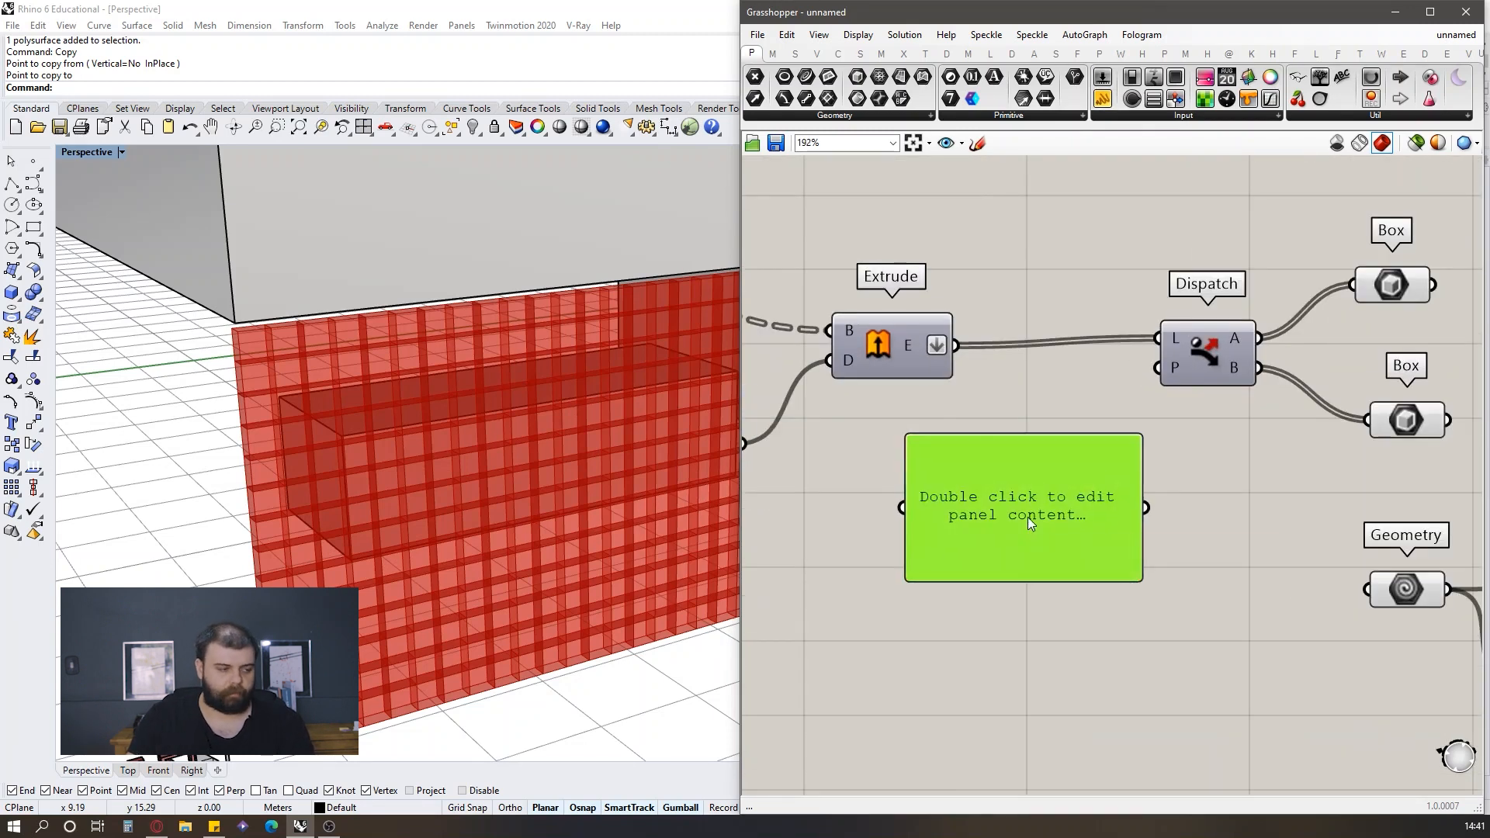
pyautogui.doubleClick(1027, 519)
pyautogui.write('0')
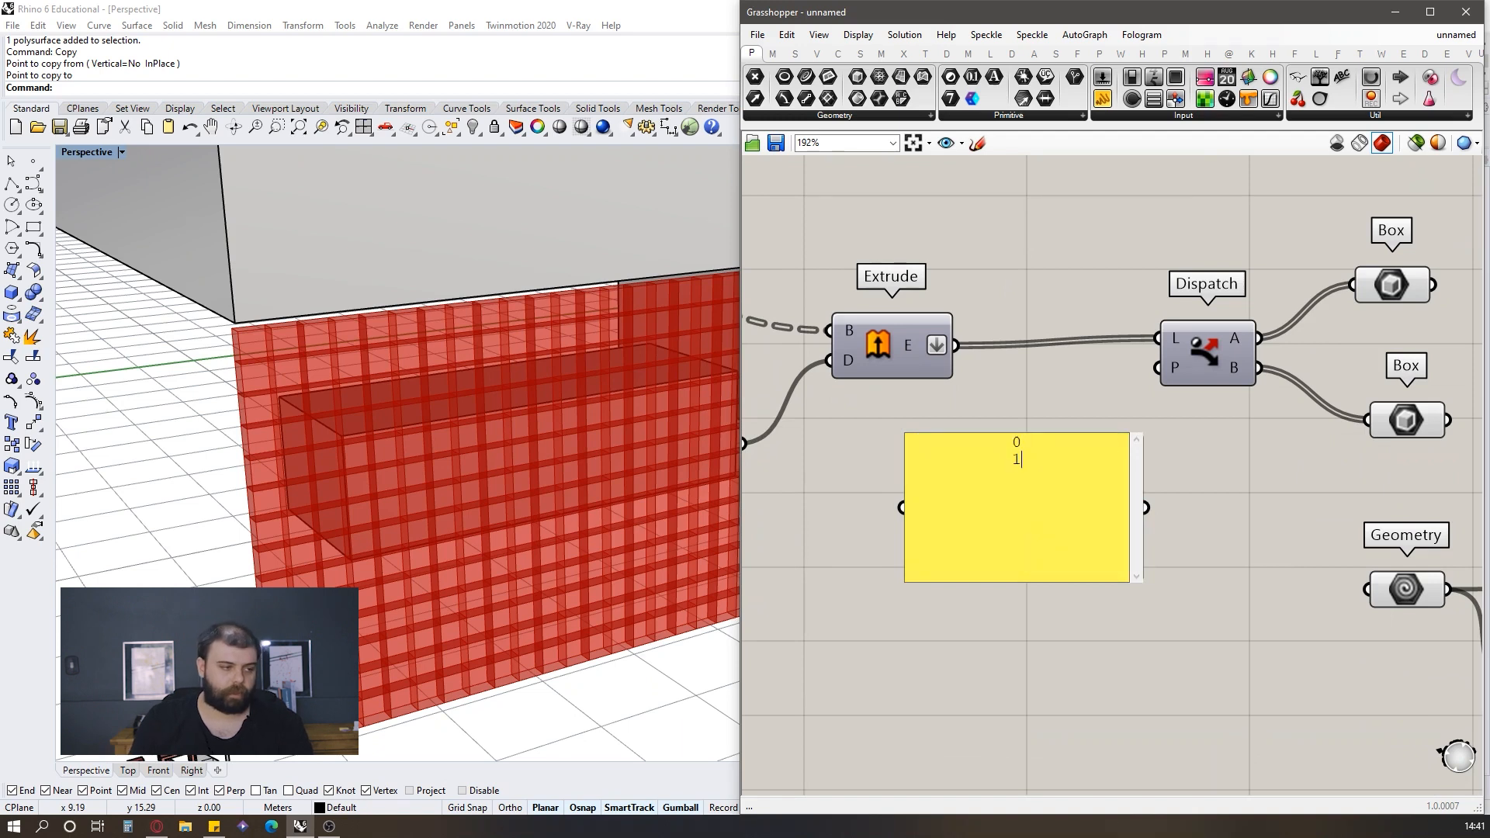
pyautogui.click(1240, 482)
# Step: Turn off Multiline Data for the 0 and 1 panel and shrink it to fit its two entries
pyautogui.rightClick(1073, 436)
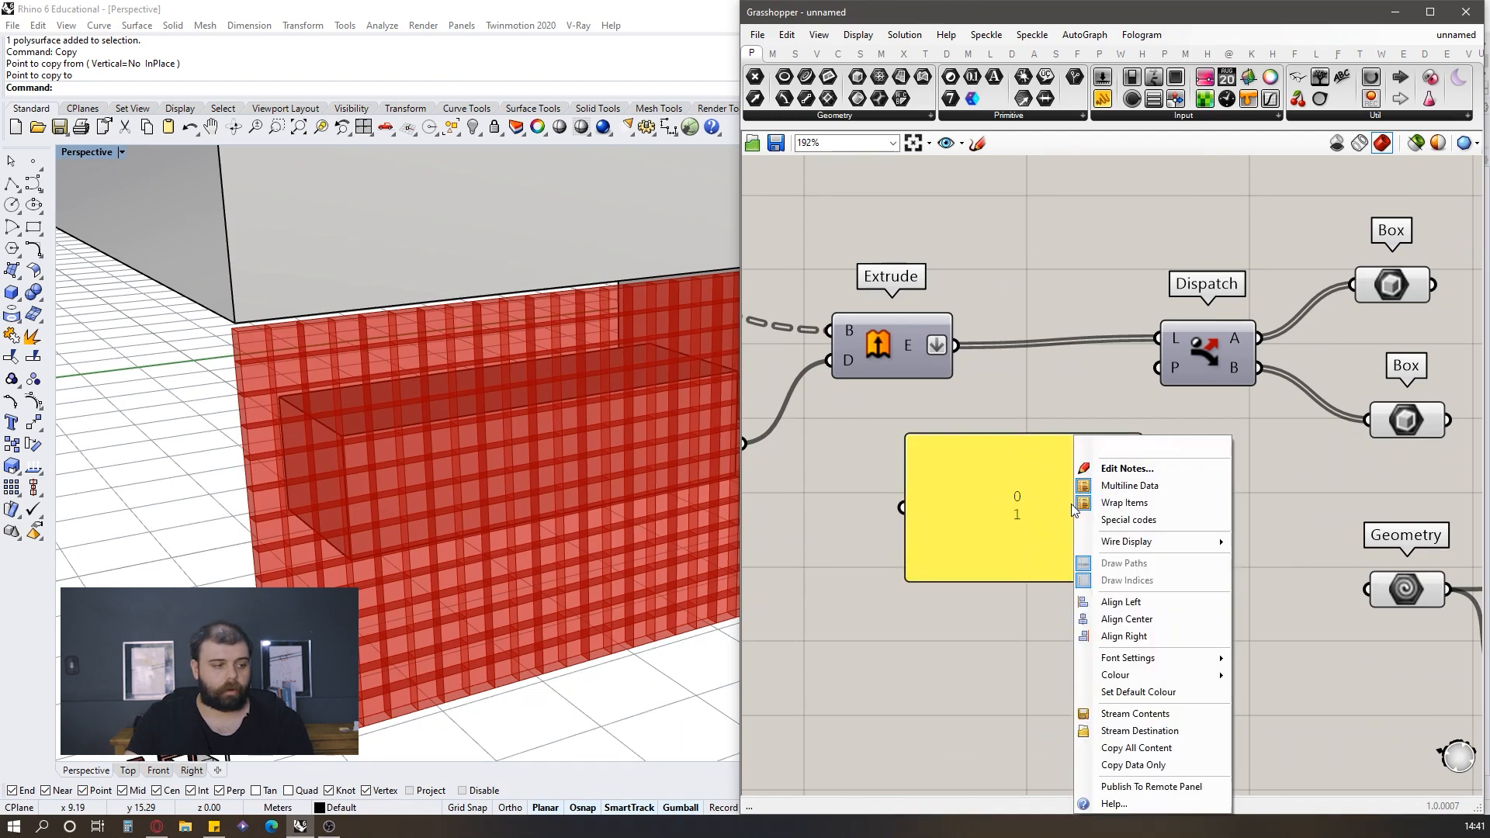
pyautogui.click(1117, 486)
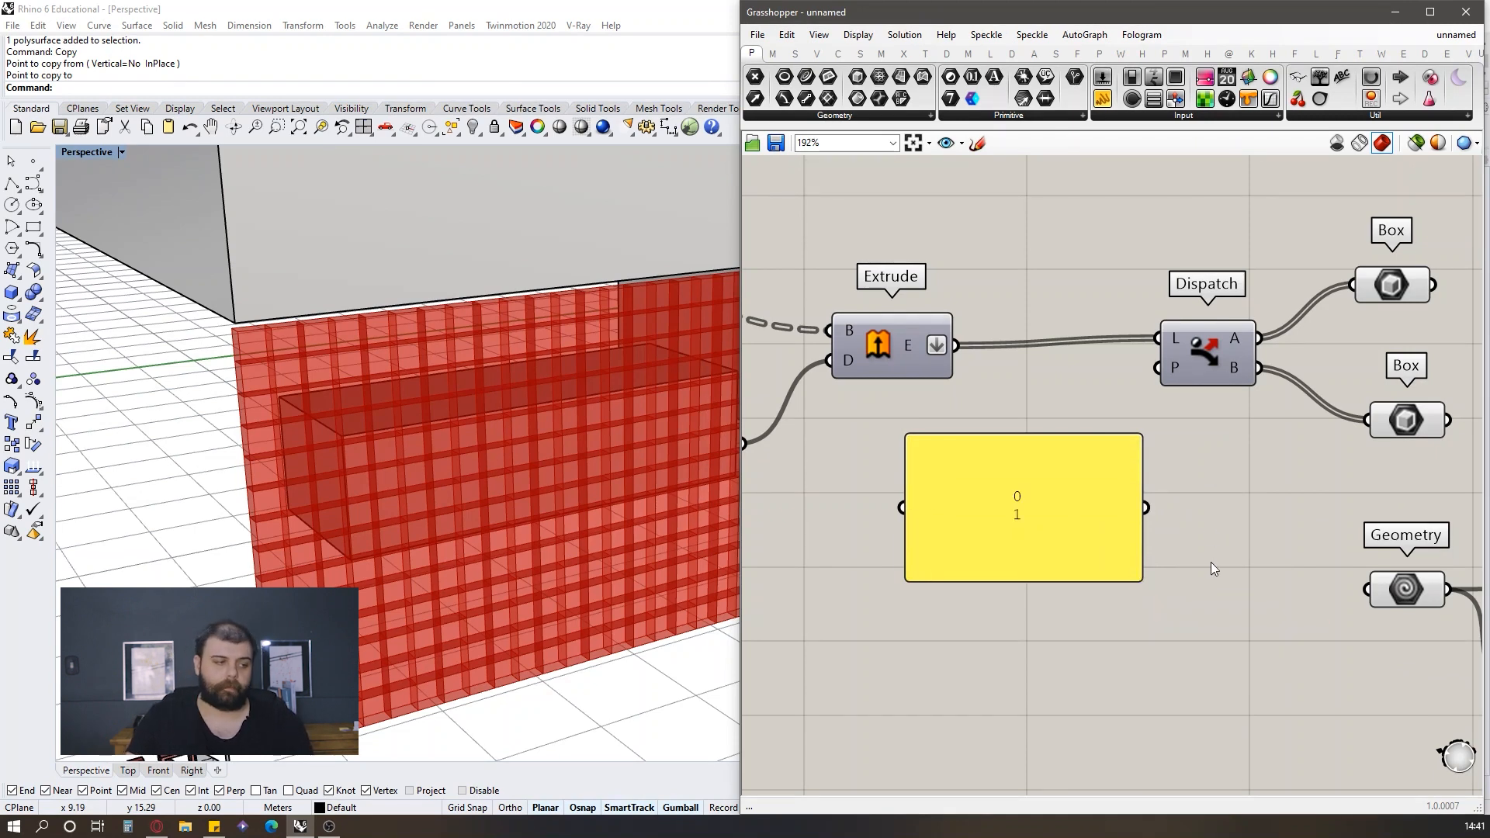
pyautogui.rightClick(1054, 498)
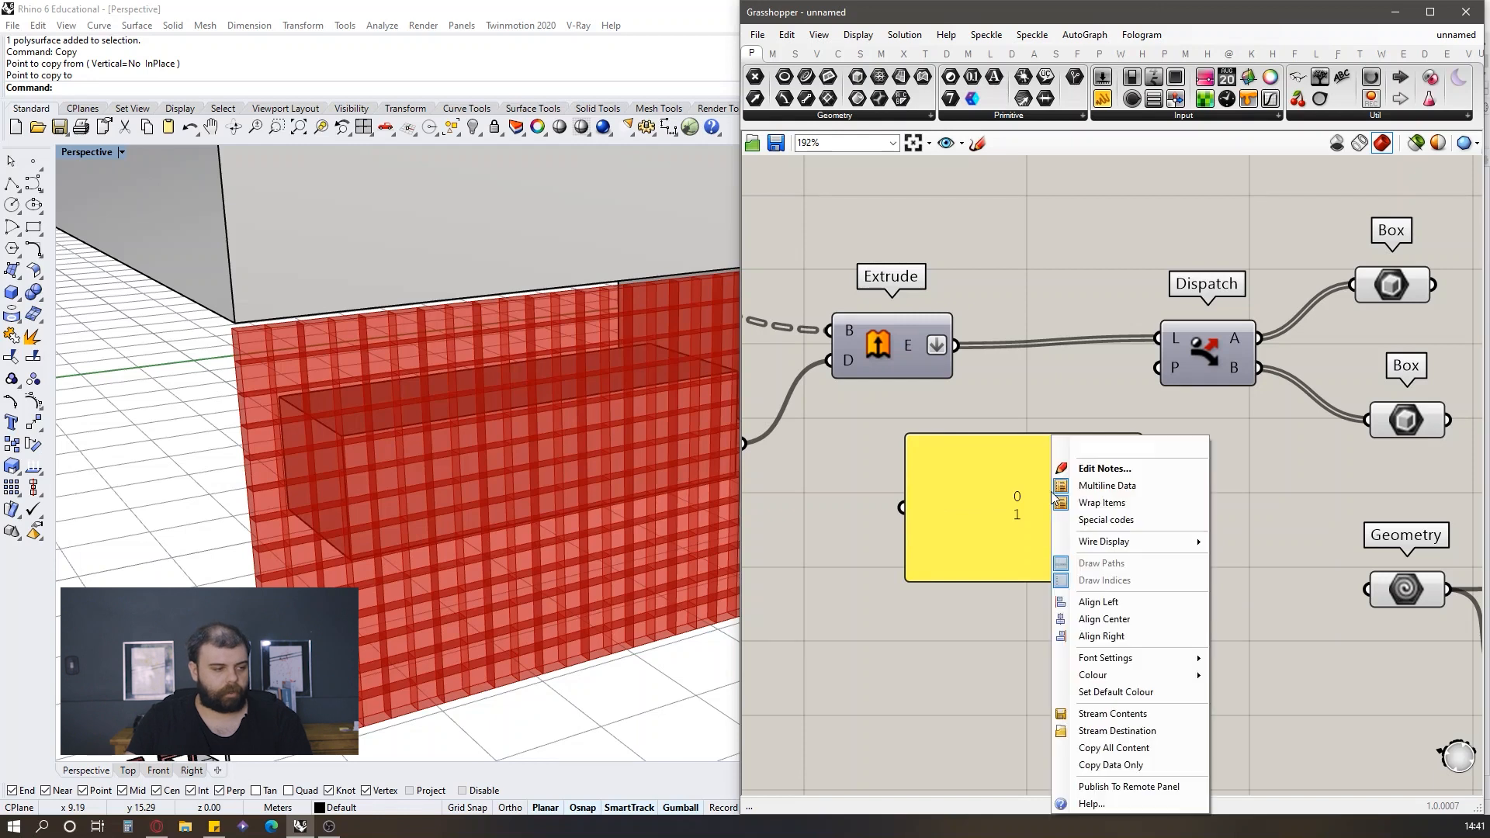
pyautogui.click(1087, 485)
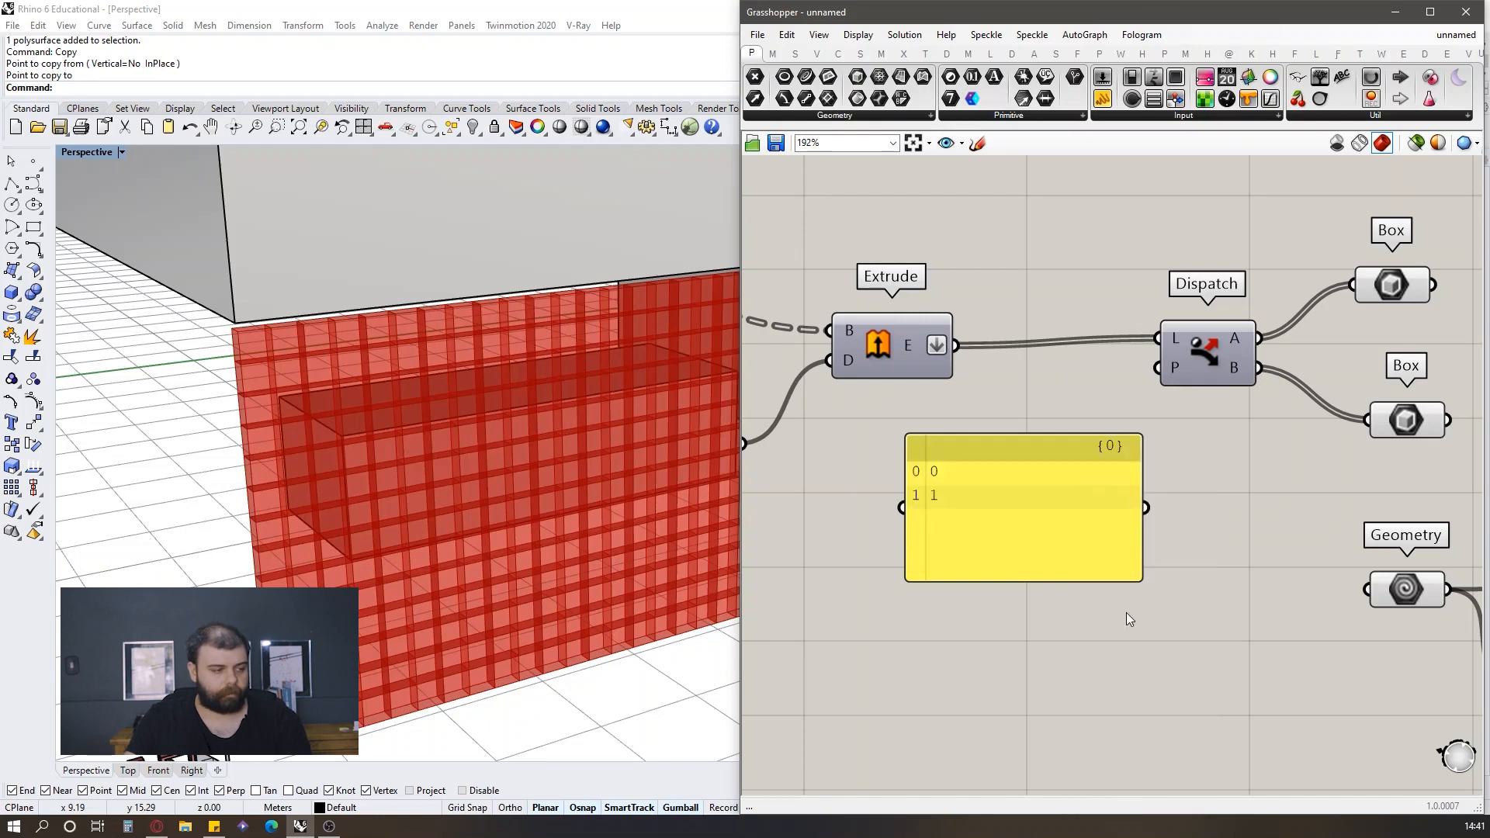
pyautogui.moveTo(1081, 561); pyautogui.dragTo(1044, 472)
pyautogui.click(1081, 432)
# Step: Connect the panel with the 0 and 1 pattern to Dispatch's P input
pyautogui.scroll(-2, 1091, 394)
pyautogui.scroll(3, 1130, 379)
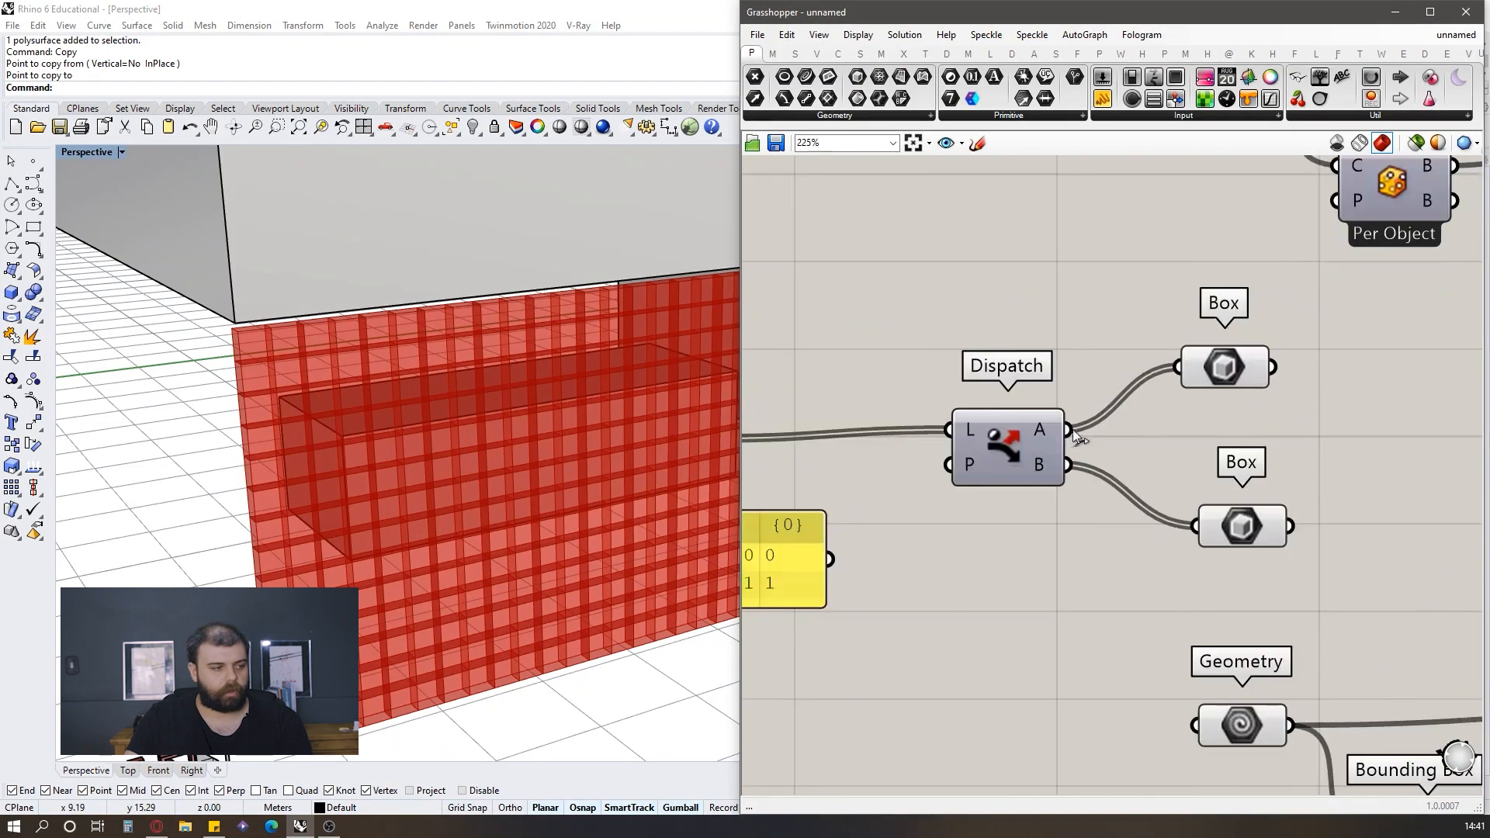
pyautogui.moveTo(1045, 428)
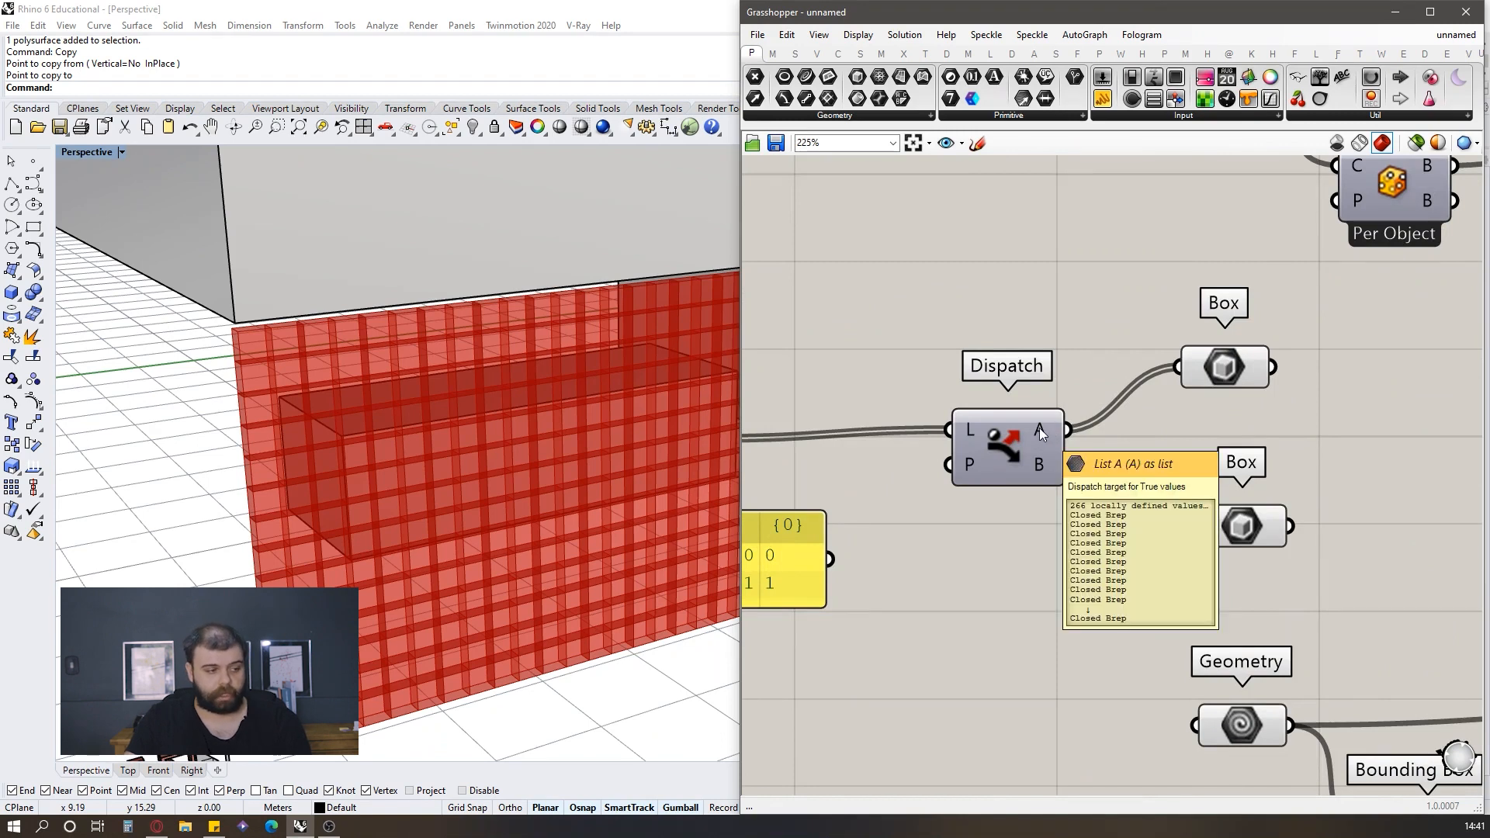
pyautogui.scroll(-2, 1044, 447)
pyautogui.scroll(2, 884, 520)
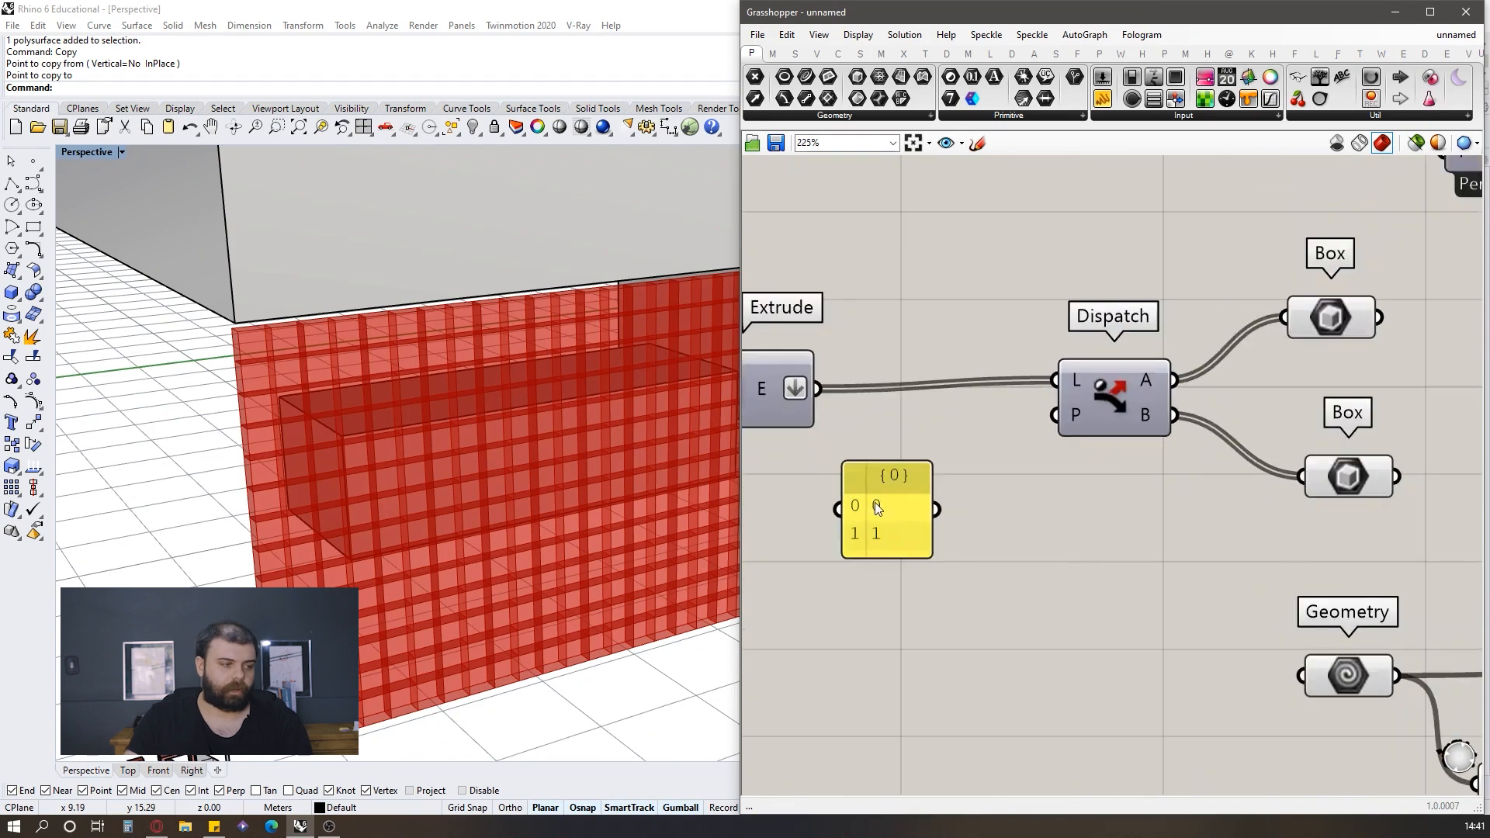
pyautogui.scroll(-2, 874, 502)
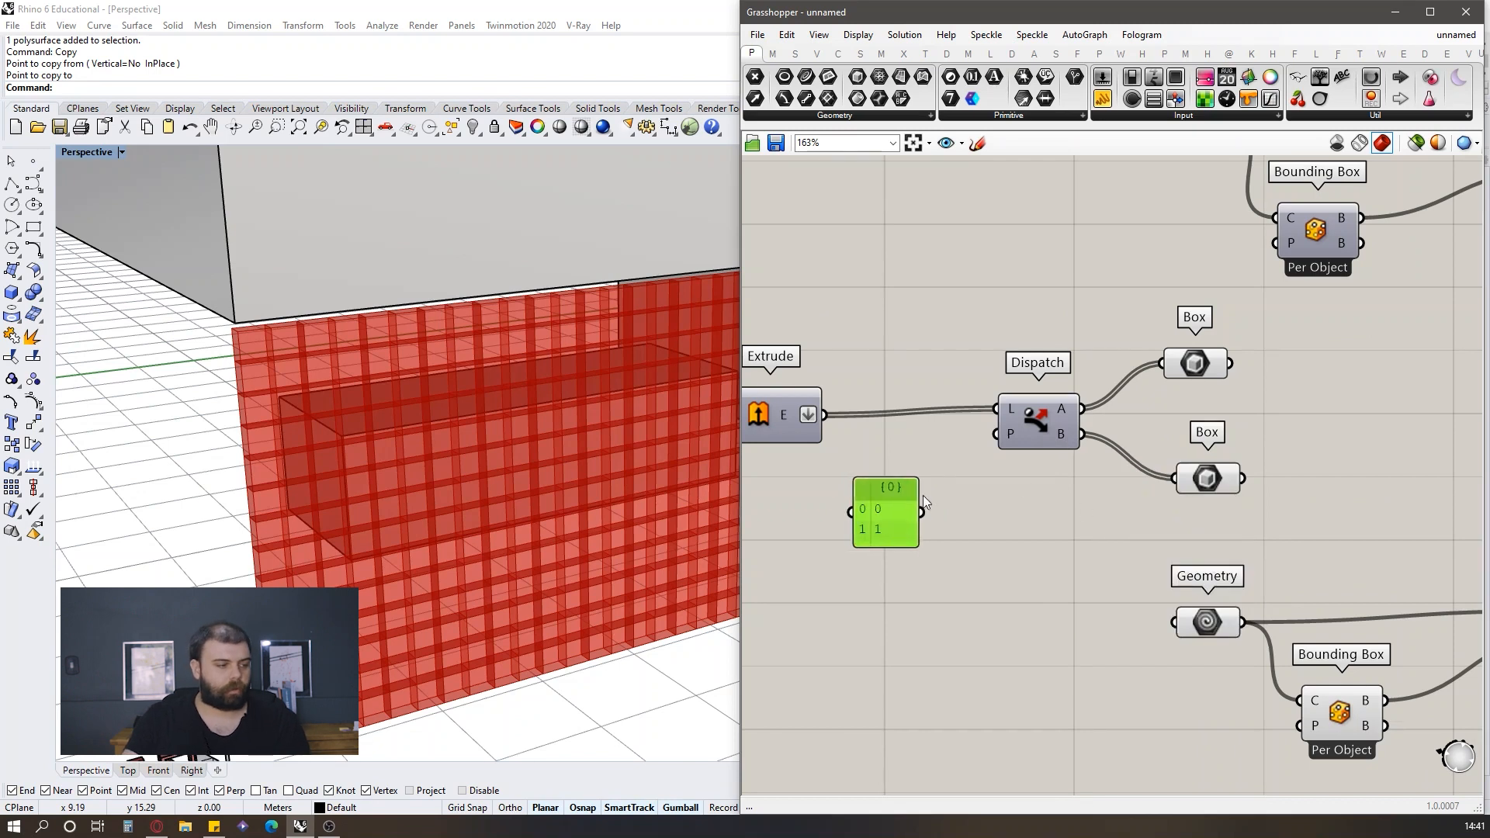
pyautogui.moveTo(922, 512); pyautogui.dragTo(1012, 428)
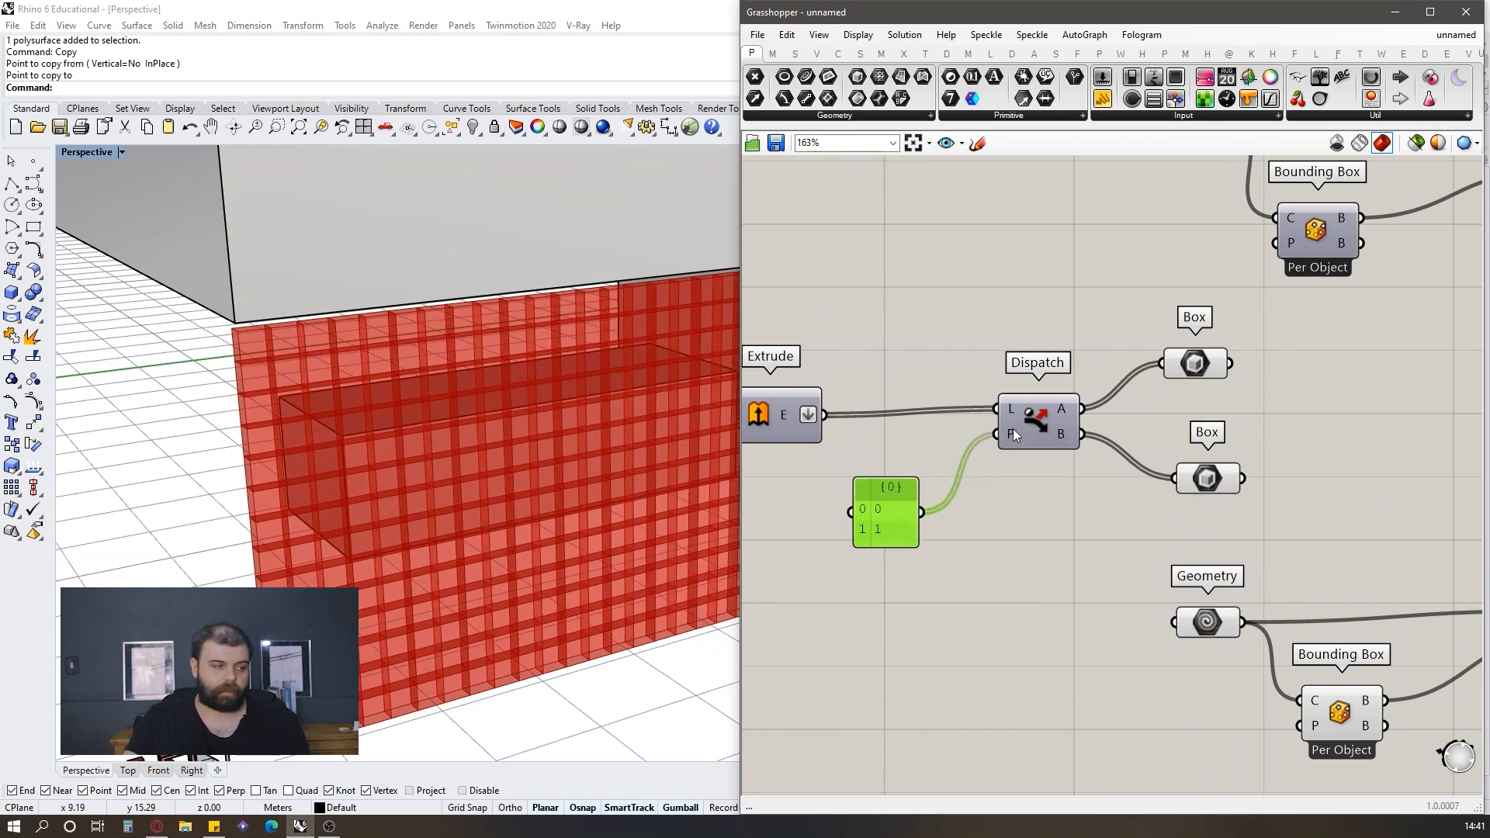
pyautogui.click(1006, 498)
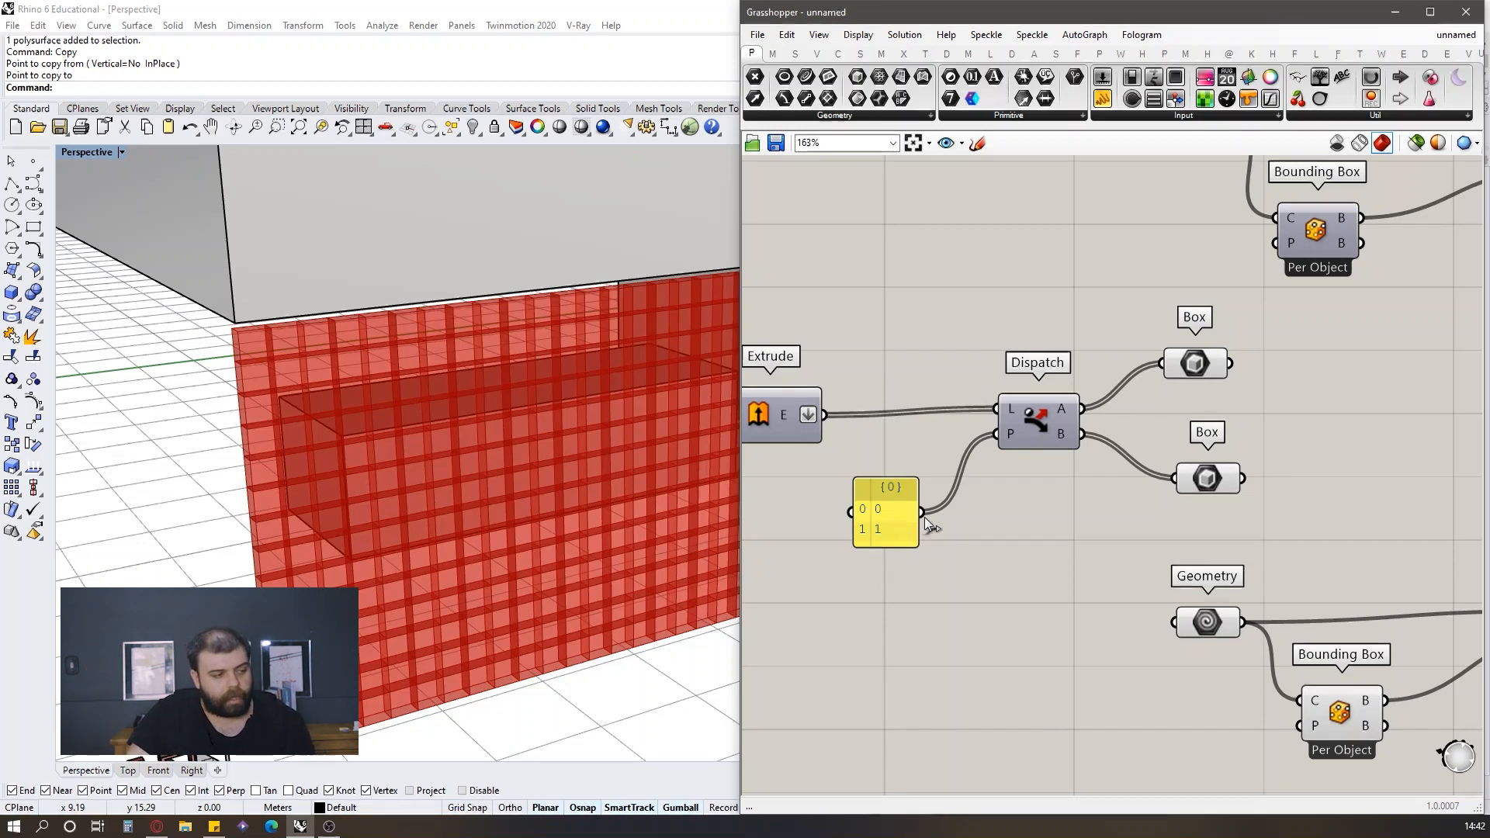
# Step: Enlarge the pattern panel feeding Dispatch's P input and set its entries to 0, 1, 1 on separate lines
pyautogui.moveTo(921, 512); pyautogui.dragTo(996, 433)
pyautogui.moveTo(918, 545); pyautogui.dragTo(930, 595)
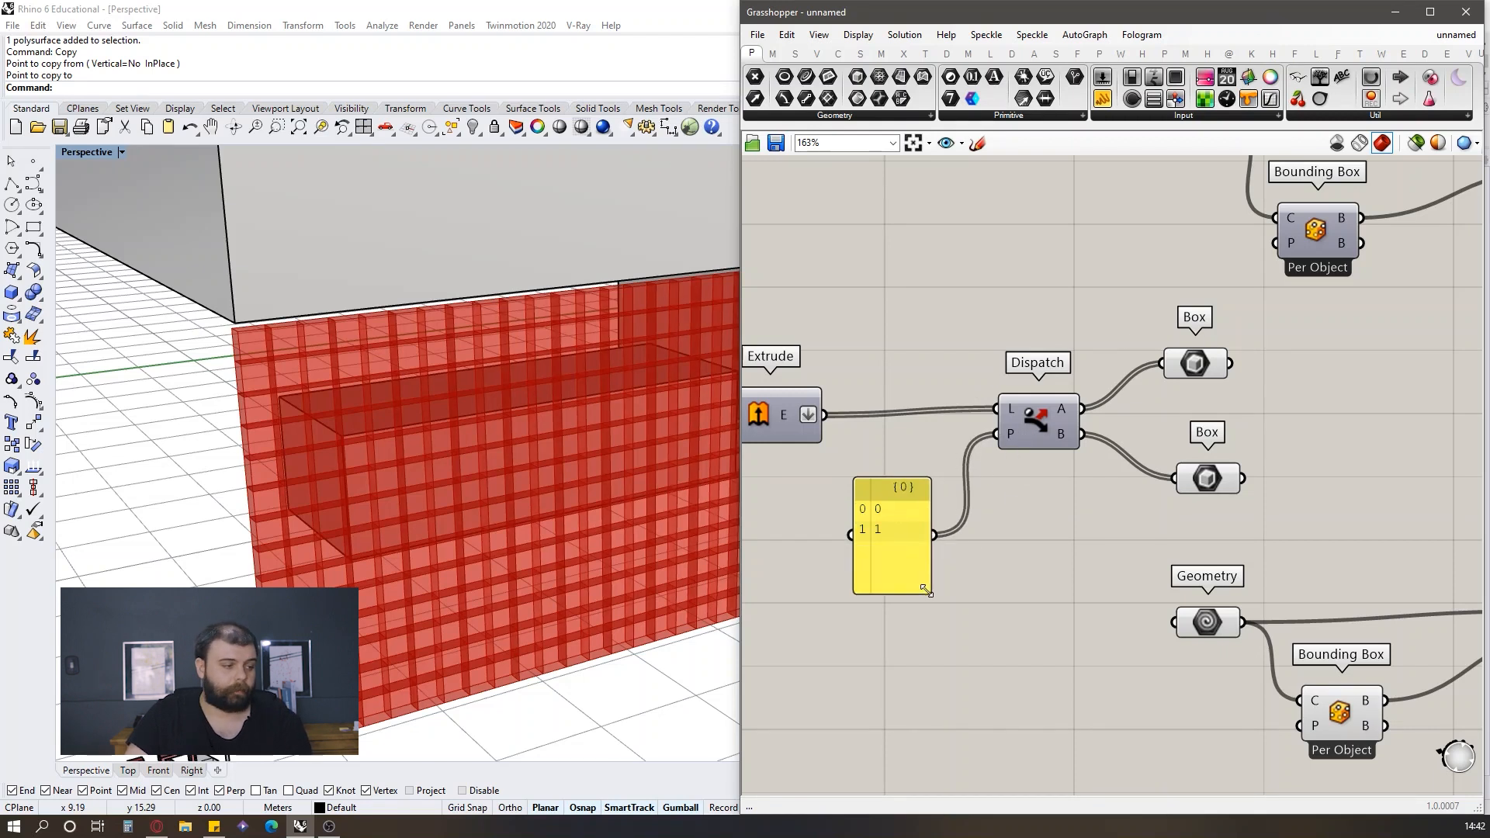
pyautogui.click(884, 509)
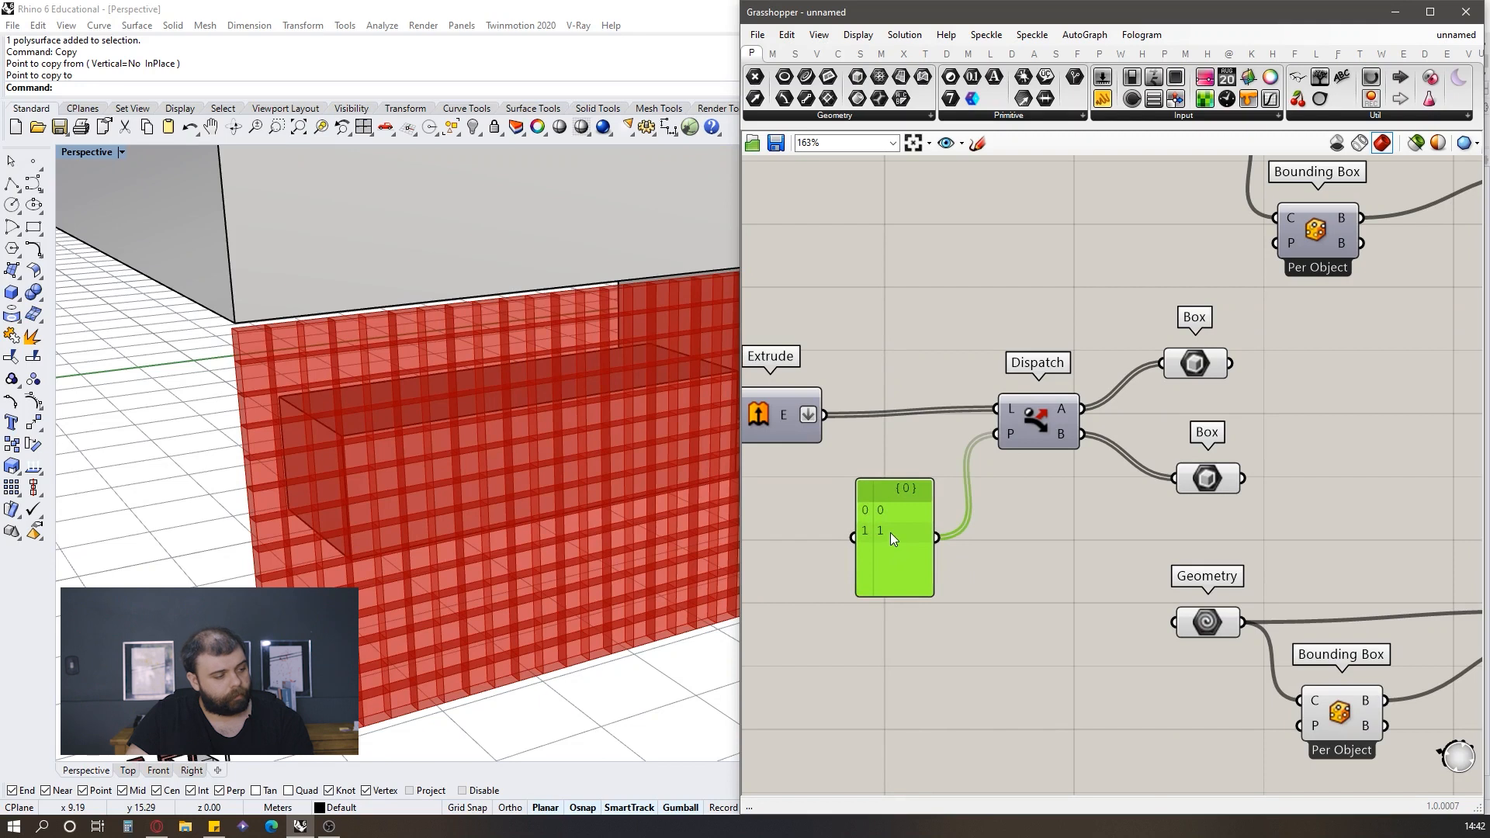
pyautogui.doubleClick(891, 533)
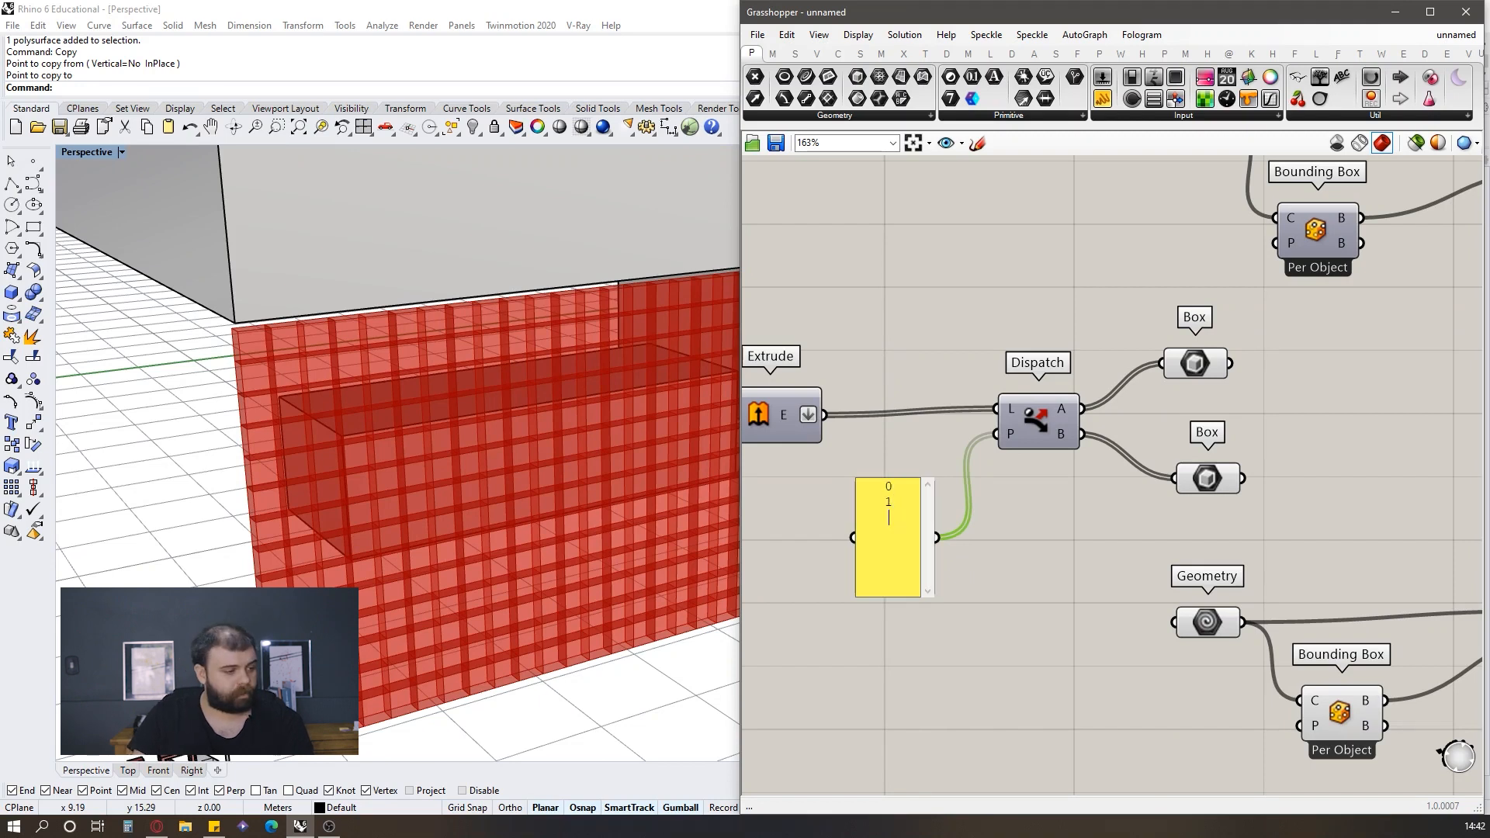
pyautogui.click(1020, 538)
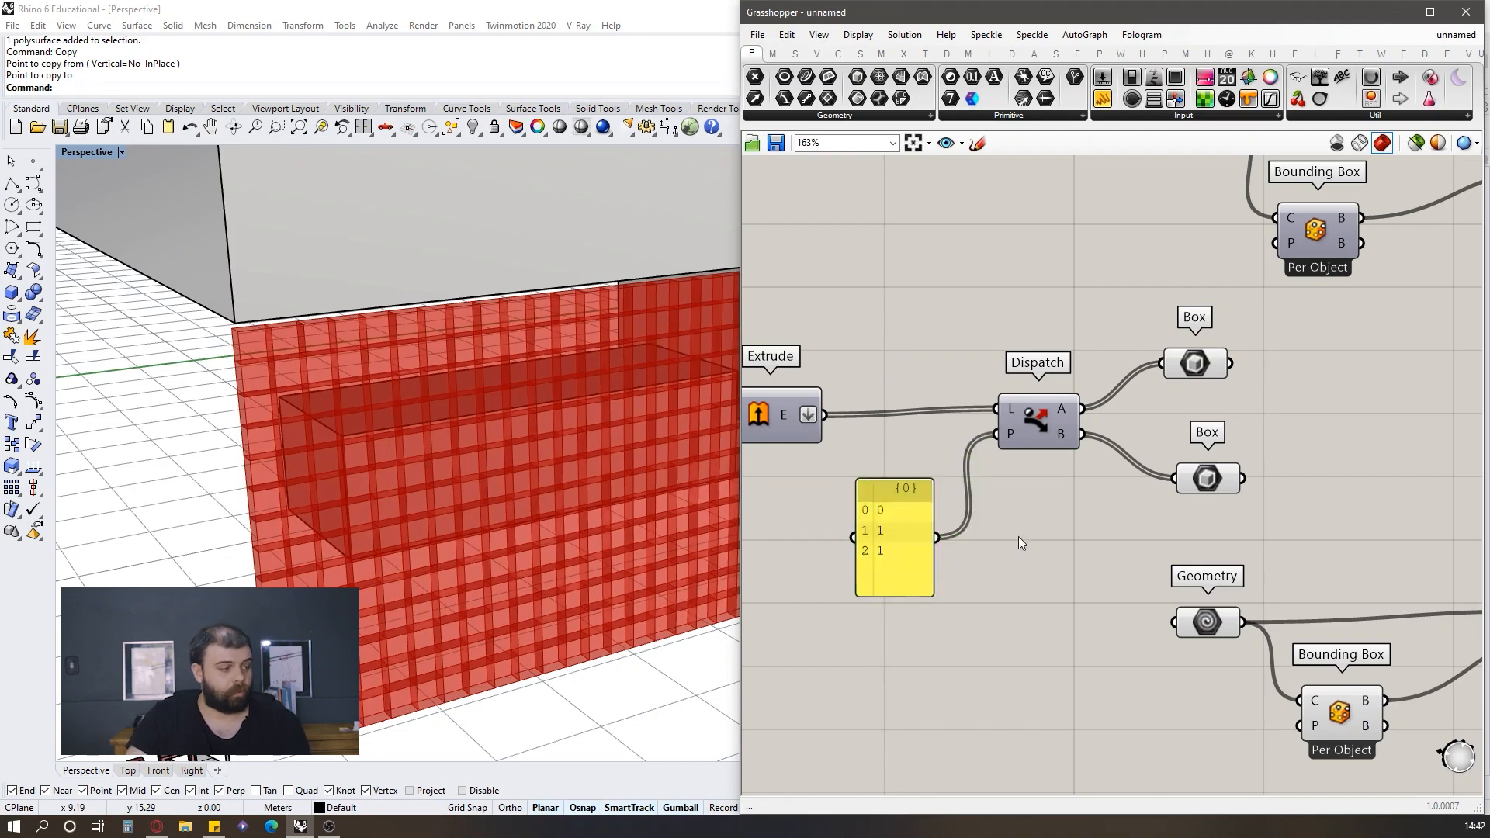
# Step: Examine how the three-entry pattern divides the wall boxes between the two Box parameters
pyautogui.click(1224, 360)
pyautogui.scroll(-3, 309, 375)
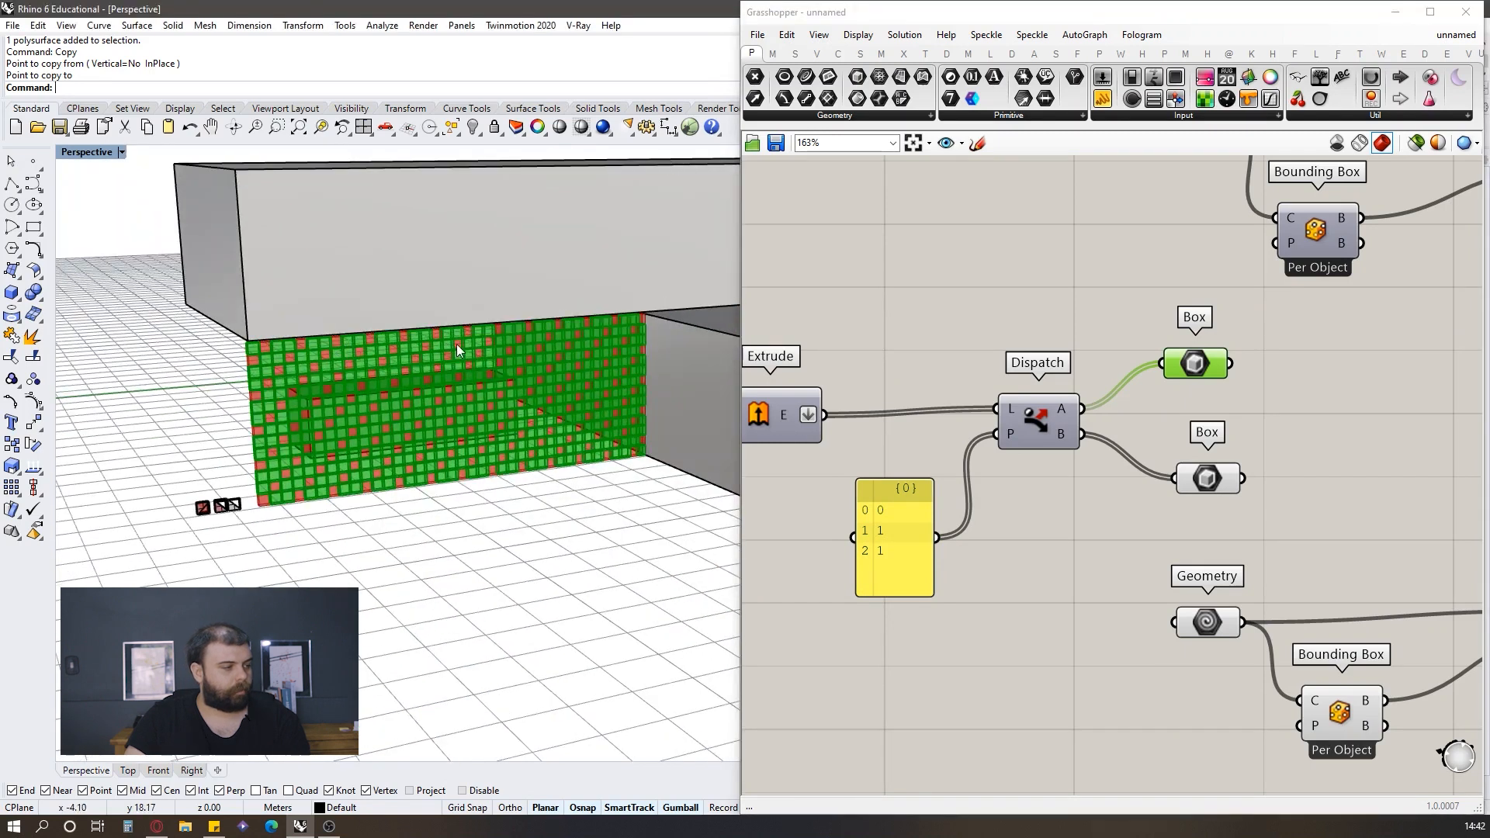
pyautogui.scroll(3, 487, 346)
pyautogui.click(1214, 478)
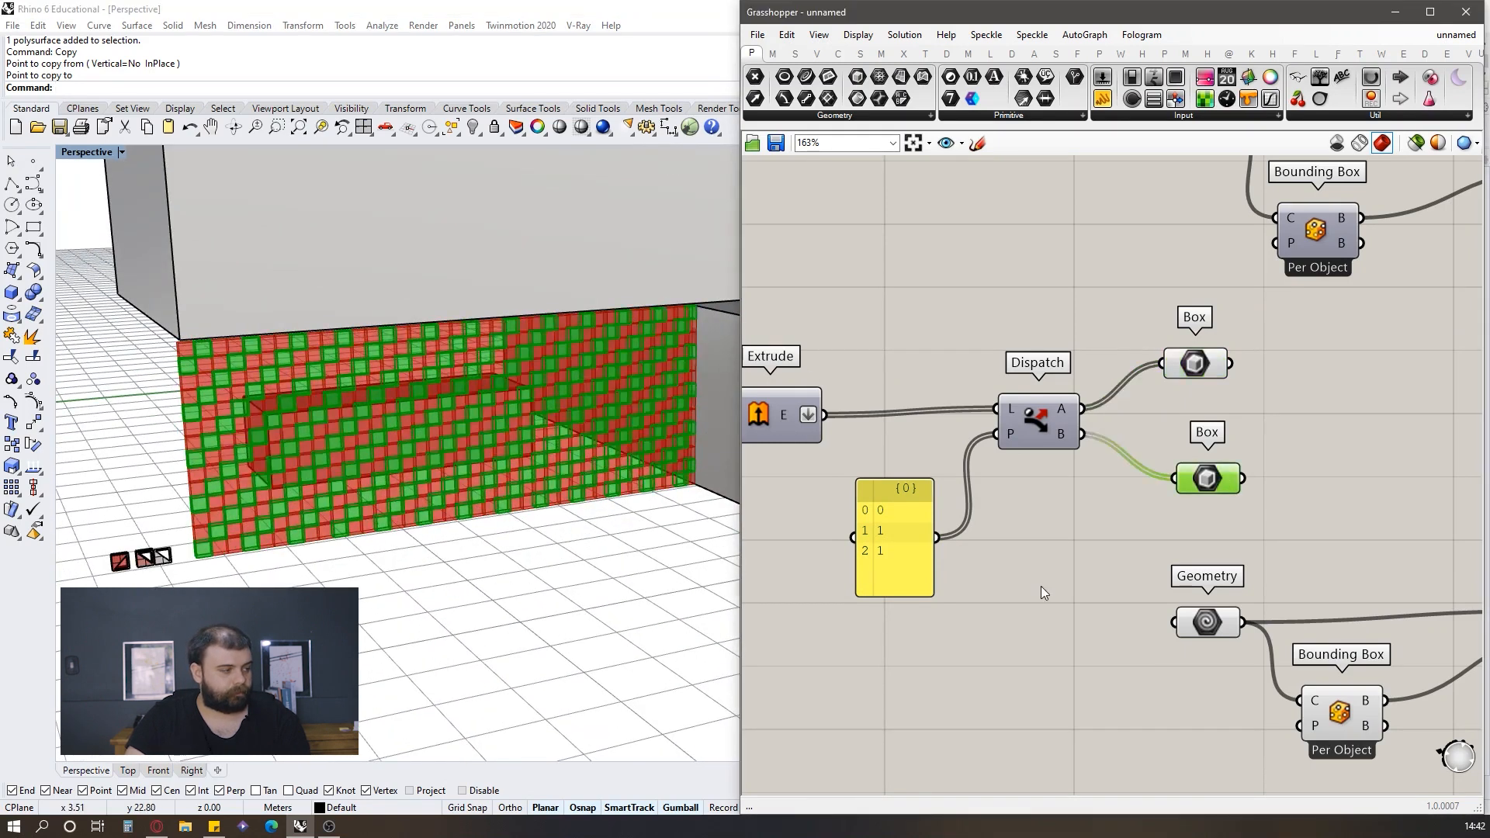
# Step: Extend the Dispatch pattern panel to the seven entries 0, 1, 1, 0, 0, 1, 1
pyautogui.doubleClick(897, 564)
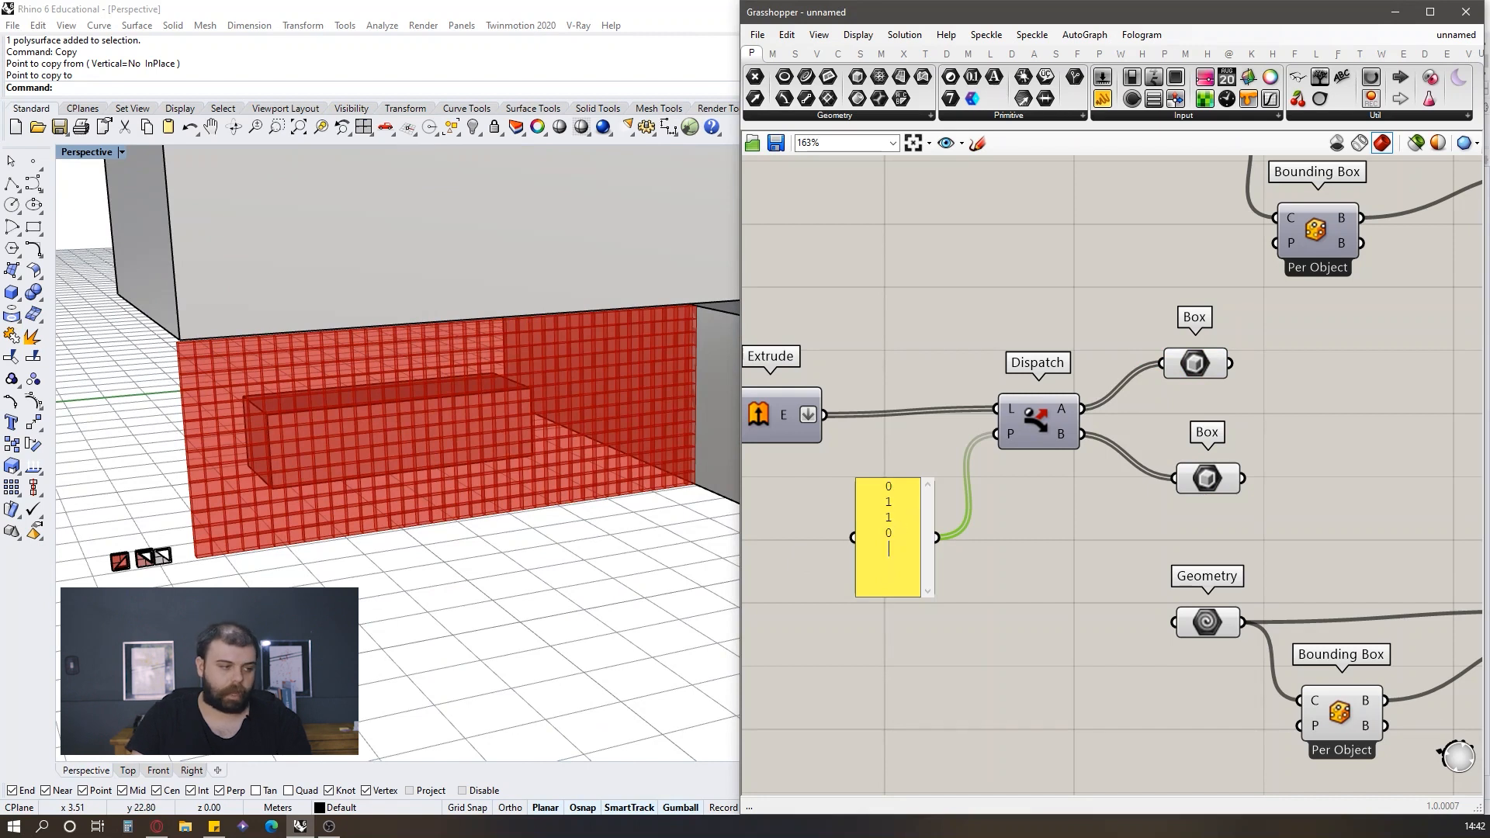
pyautogui.write('0 0 1')
pyautogui.press('Return')
pyautogui.write('1')
pyautogui.click(997, 561)
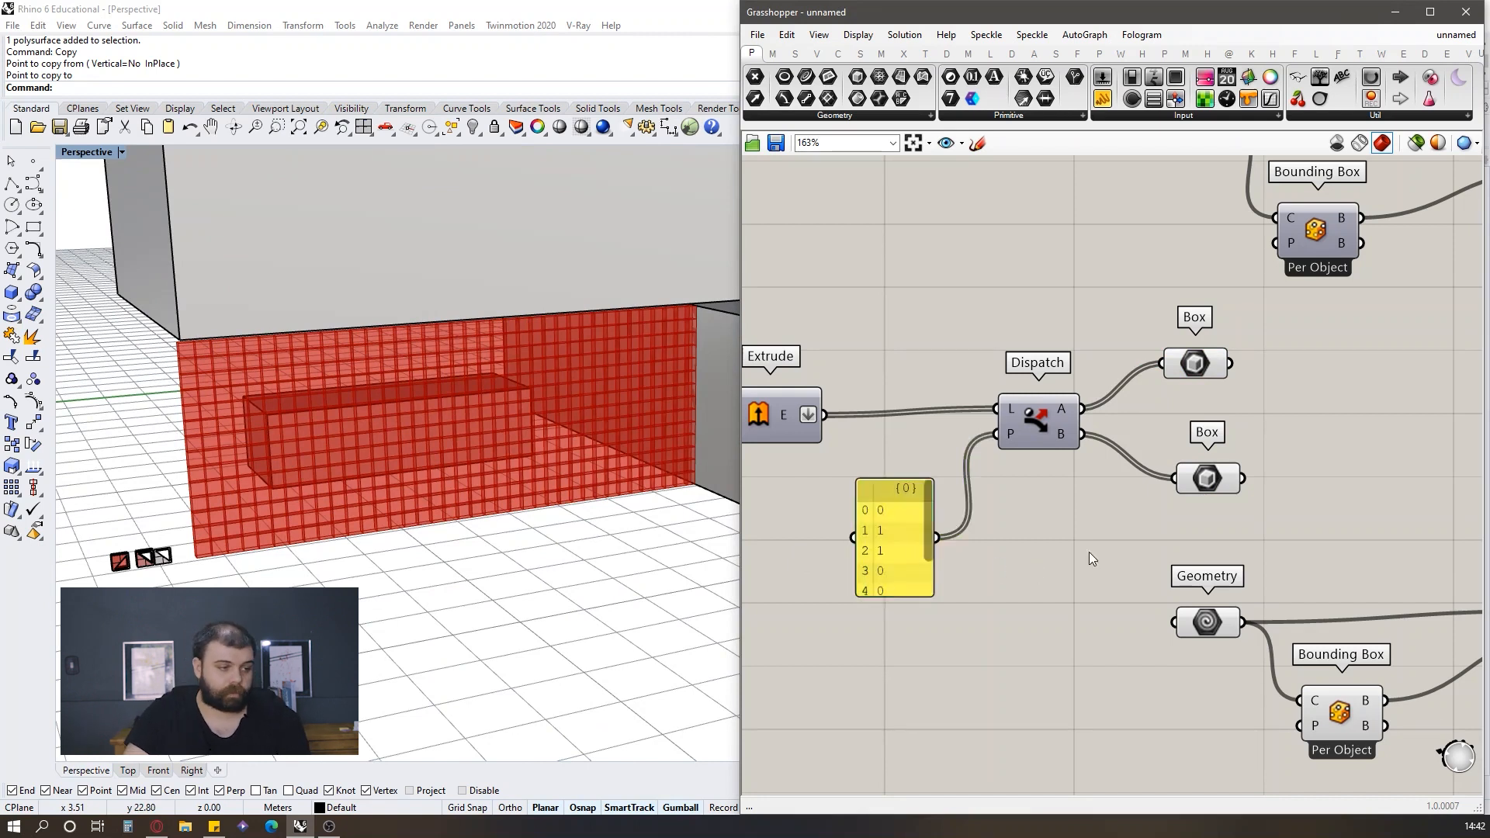
# Step: Check the wall boxes in each Box parameter and resize the pattern panel to show all seven entries
pyautogui.click(1212, 359)
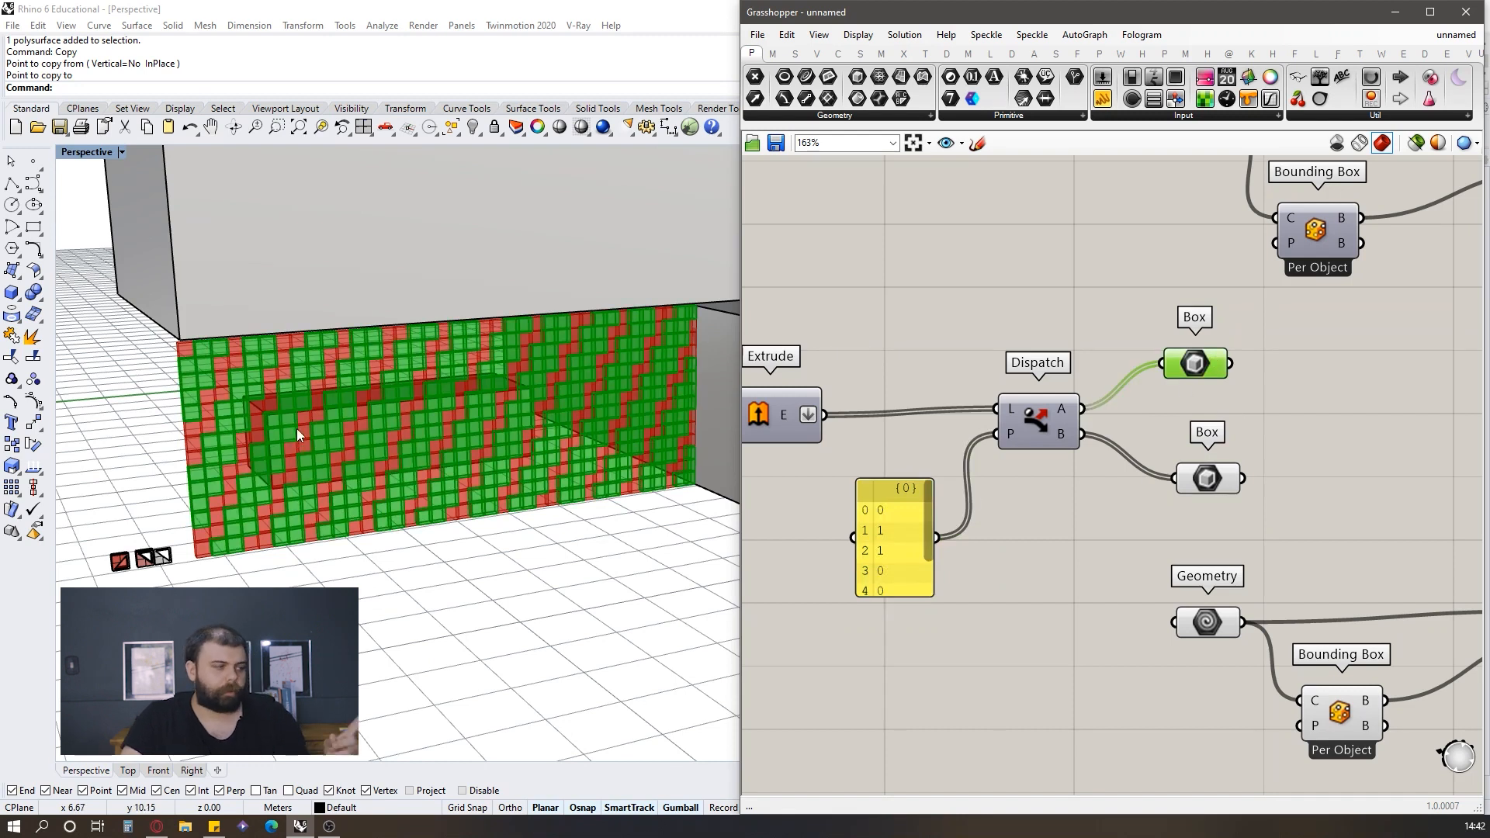
pyautogui.click(1209, 482)
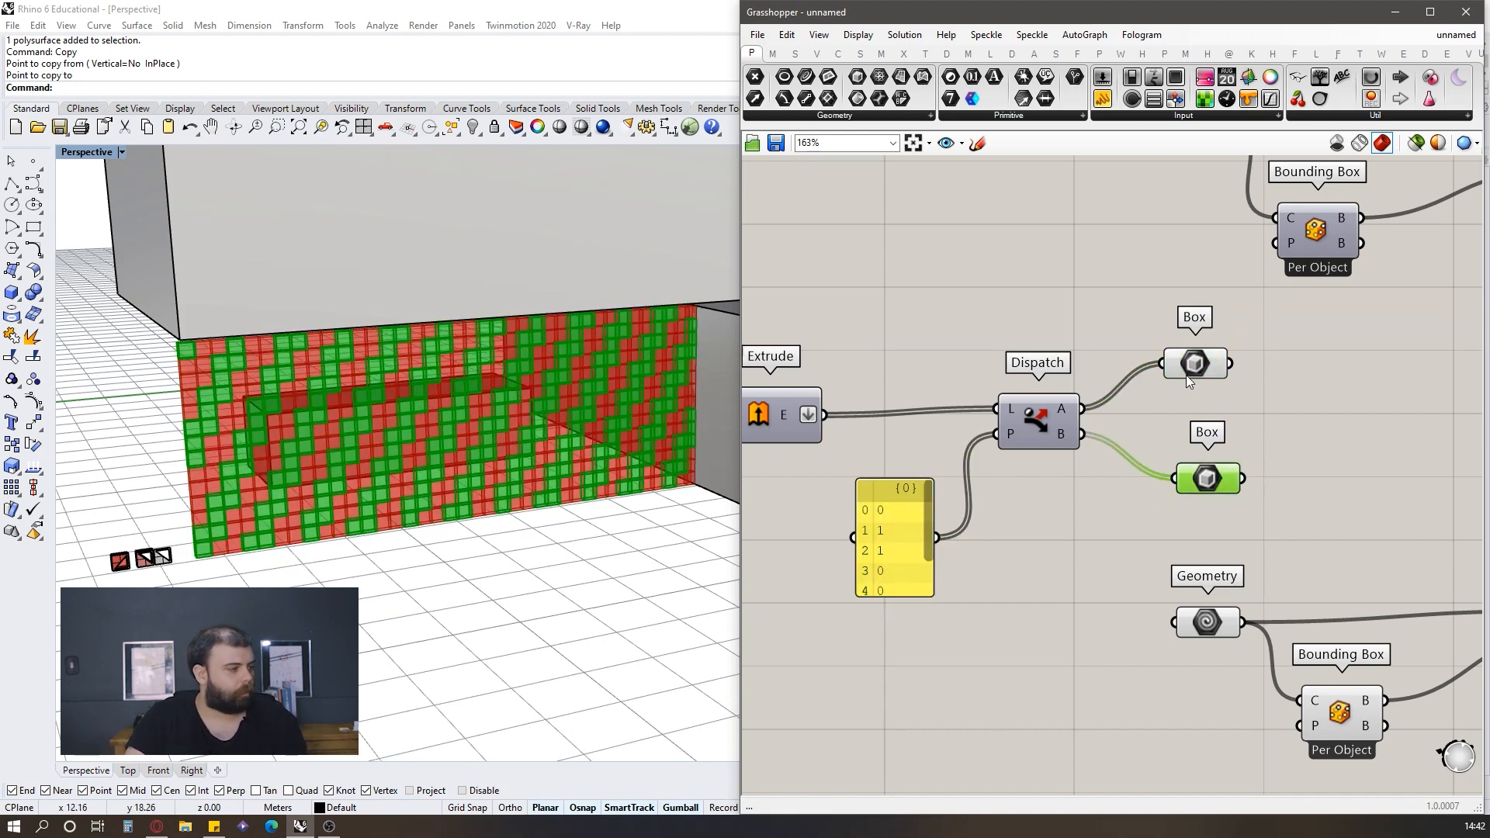
pyautogui.click(1199, 419)
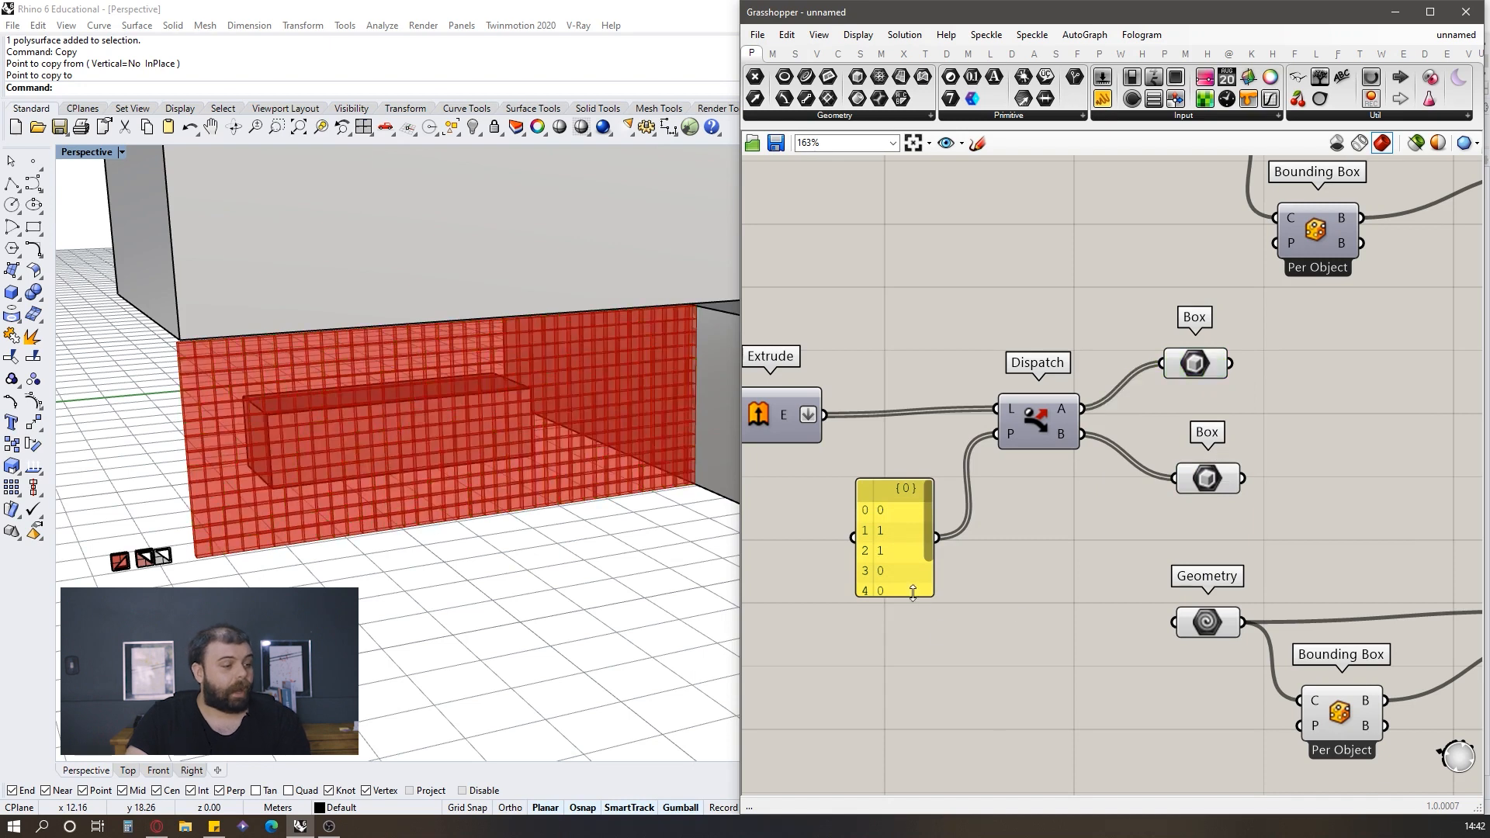
pyautogui.moveTo(931, 595); pyautogui.dragTo(907, 642)
# Step: List Extrude's output in a temporary panel above Dispatch and delete that panel
pyautogui.moveTo(1103, 98); pyautogui.dragTo(893, 299)
pyautogui.moveTo(824, 416); pyautogui.dragTo(797, 295)
pyautogui.moveTo(843, 319); pyautogui.dragTo(928, 298)
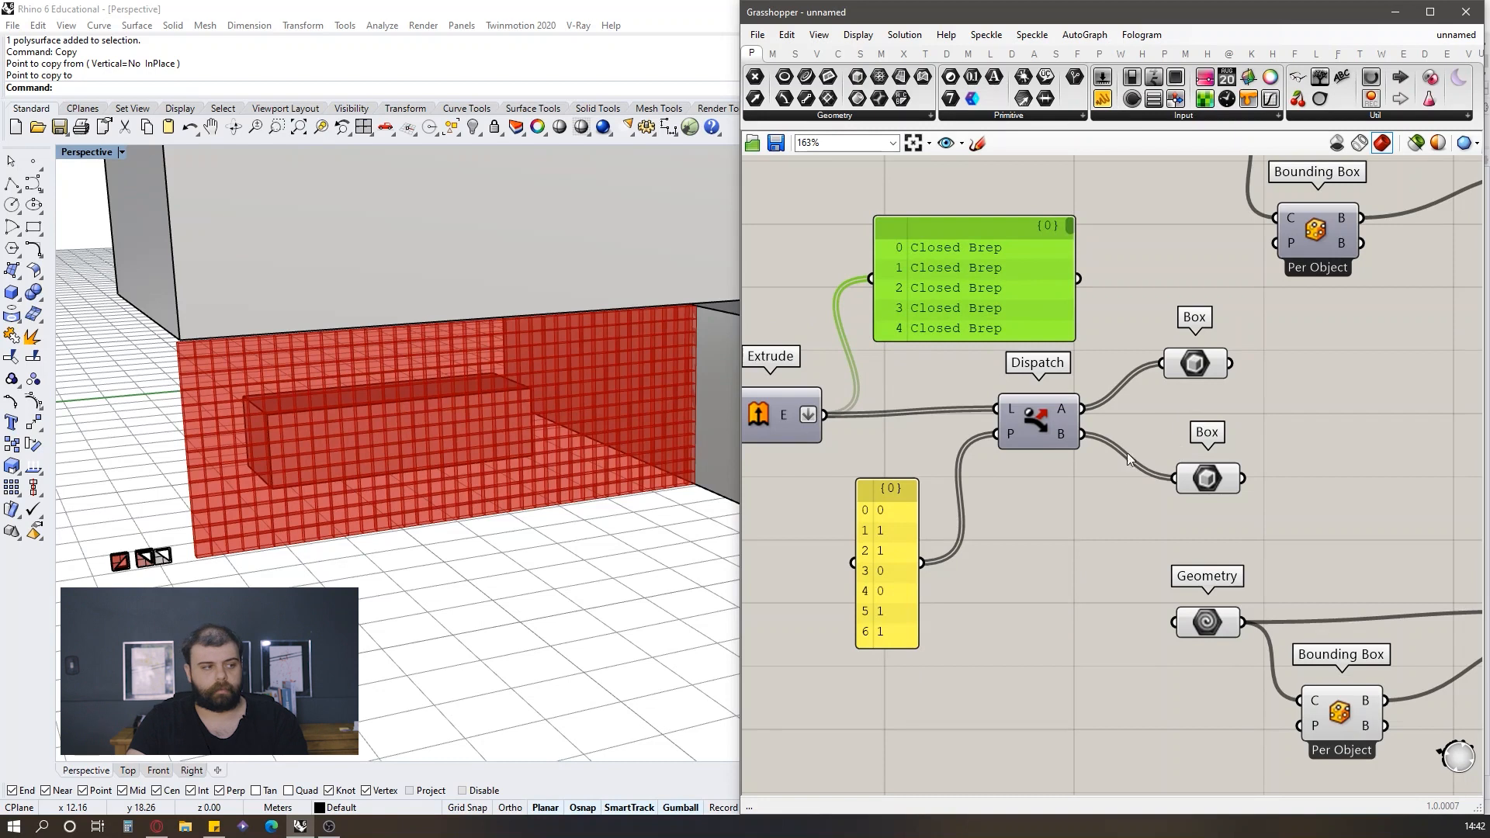
pyautogui.press('Delete')
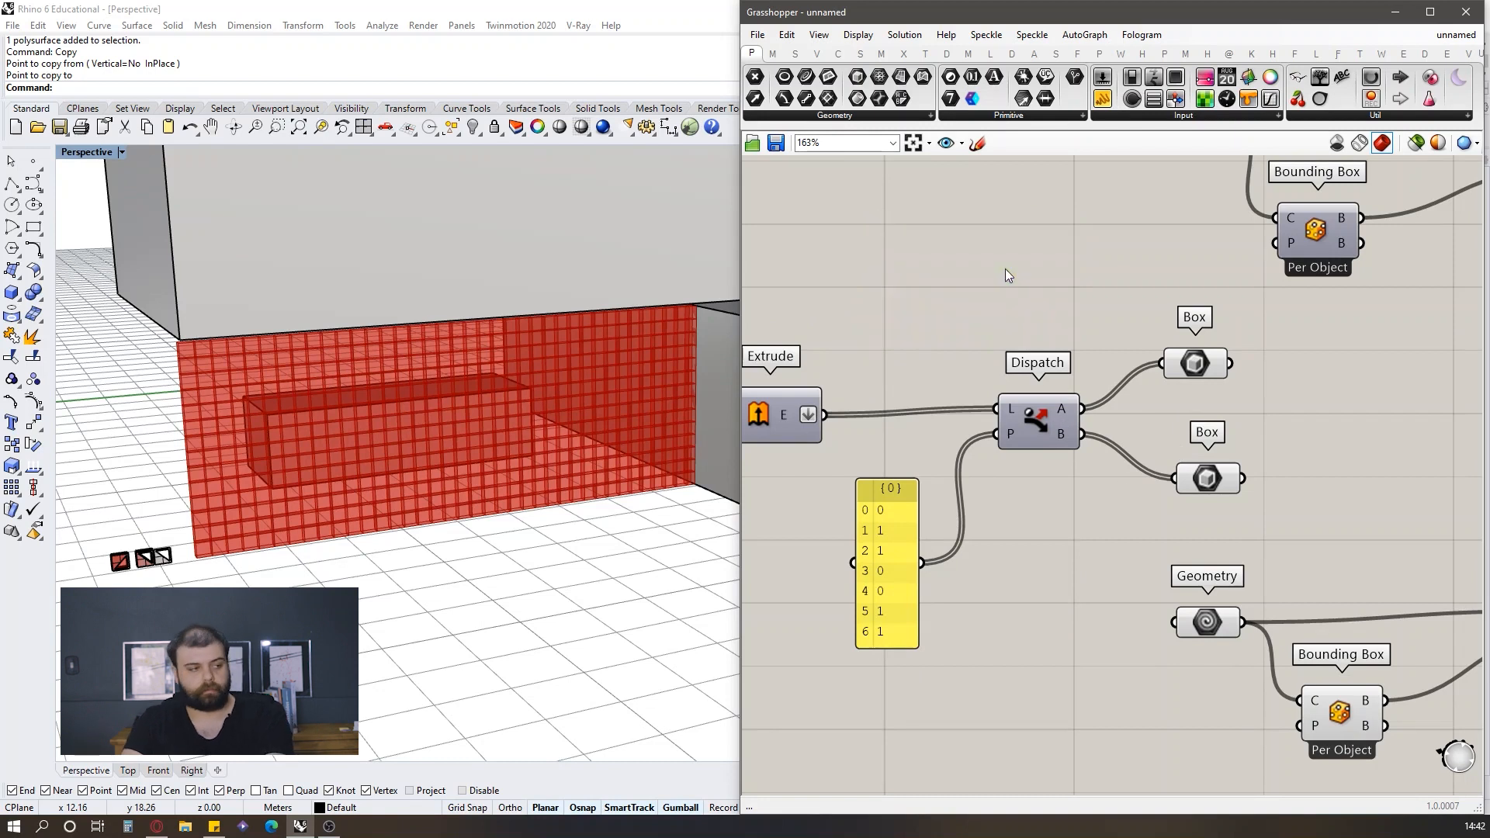
# Step: Compare the wall boxes held by Dispatch's A and B Box parameters under the seven-entry pattern
pyautogui.scroll(-3, 988, 272)
pyautogui.scroll(2, 1170, 253)
pyautogui.click(979, 433)
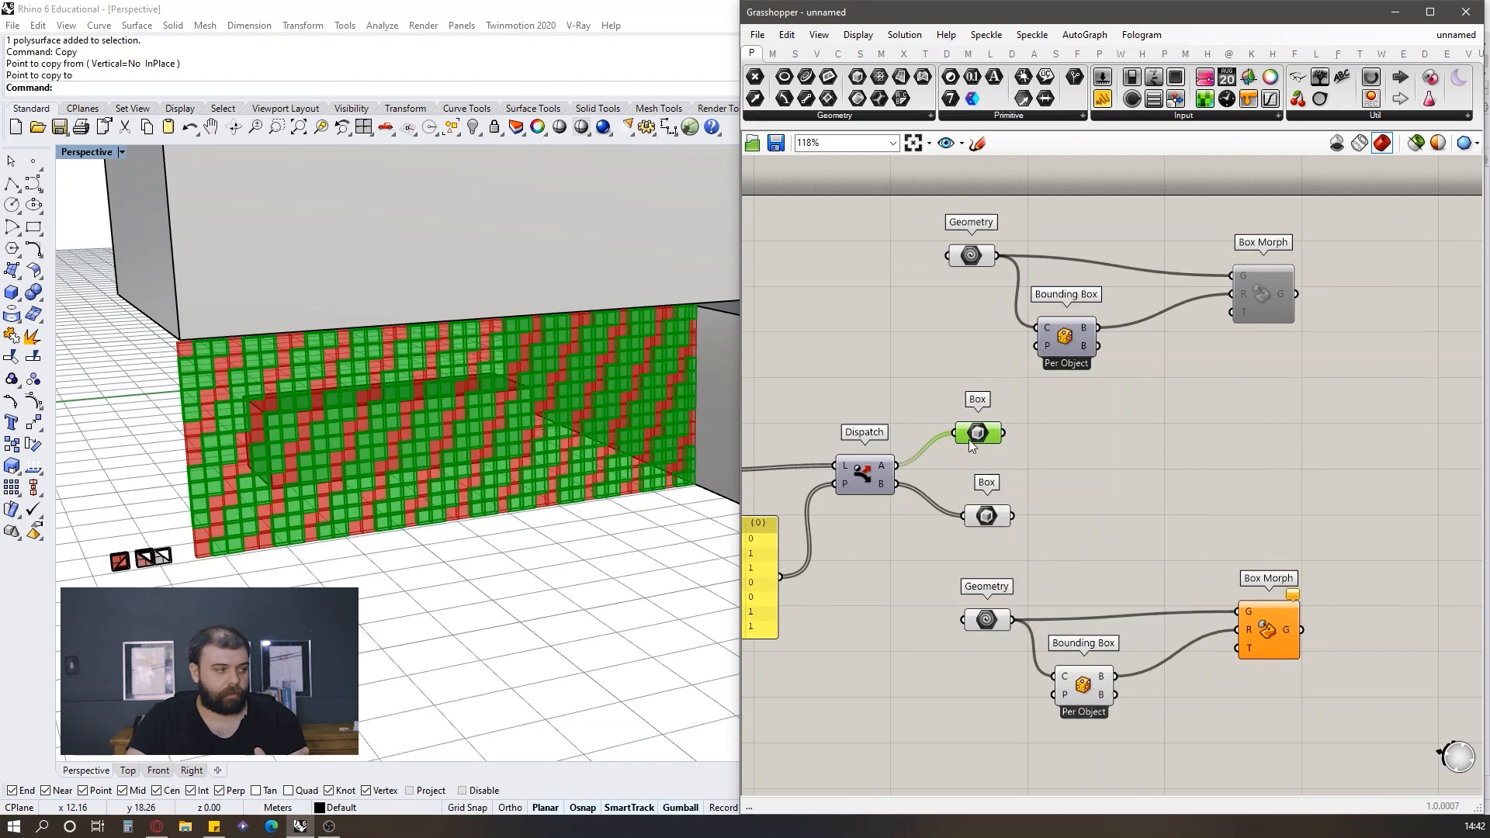
pyautogui.click(998, 524)
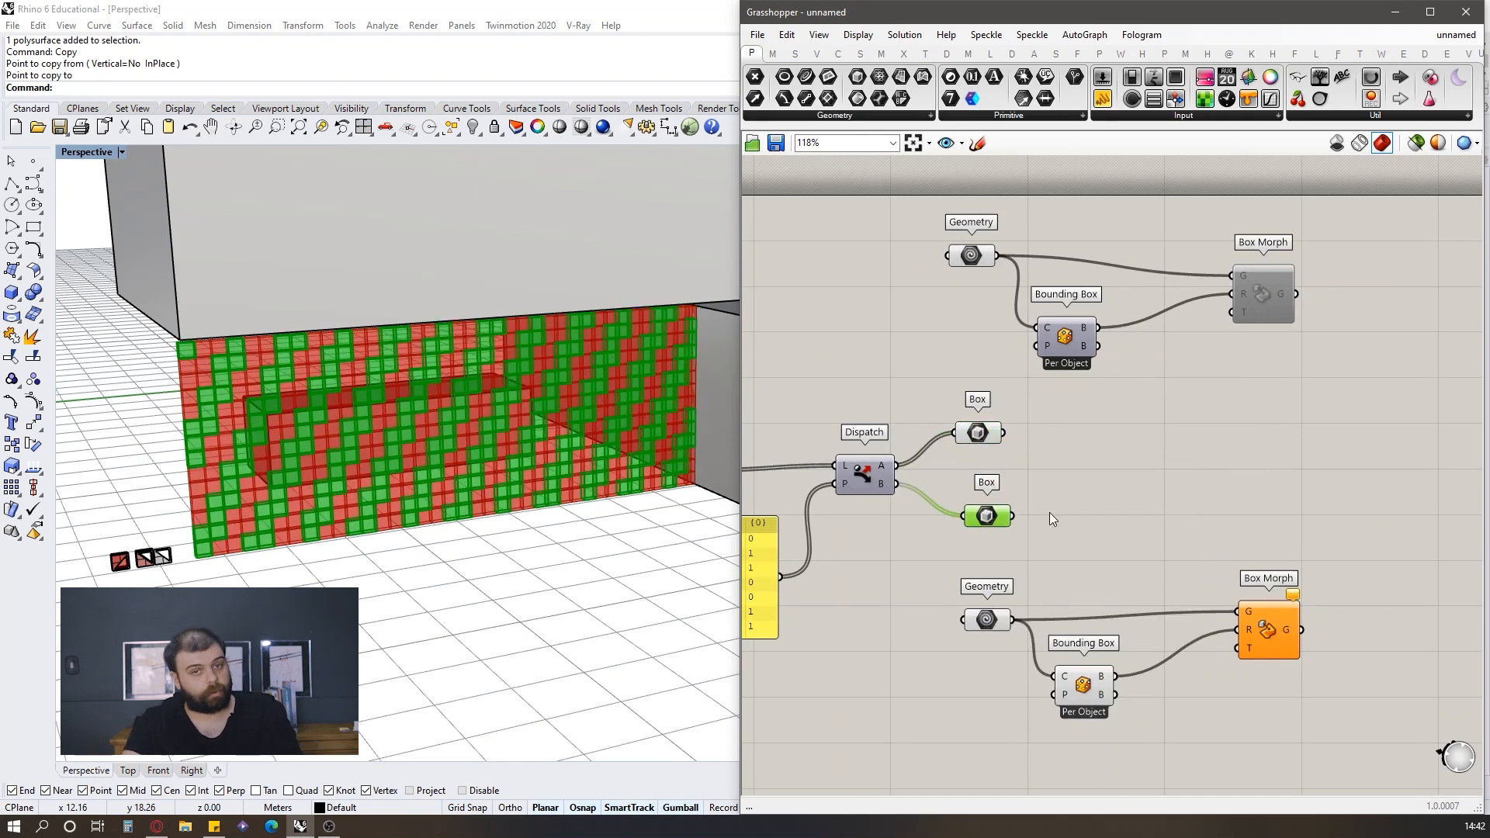
pyautogui.click(1226, 436)
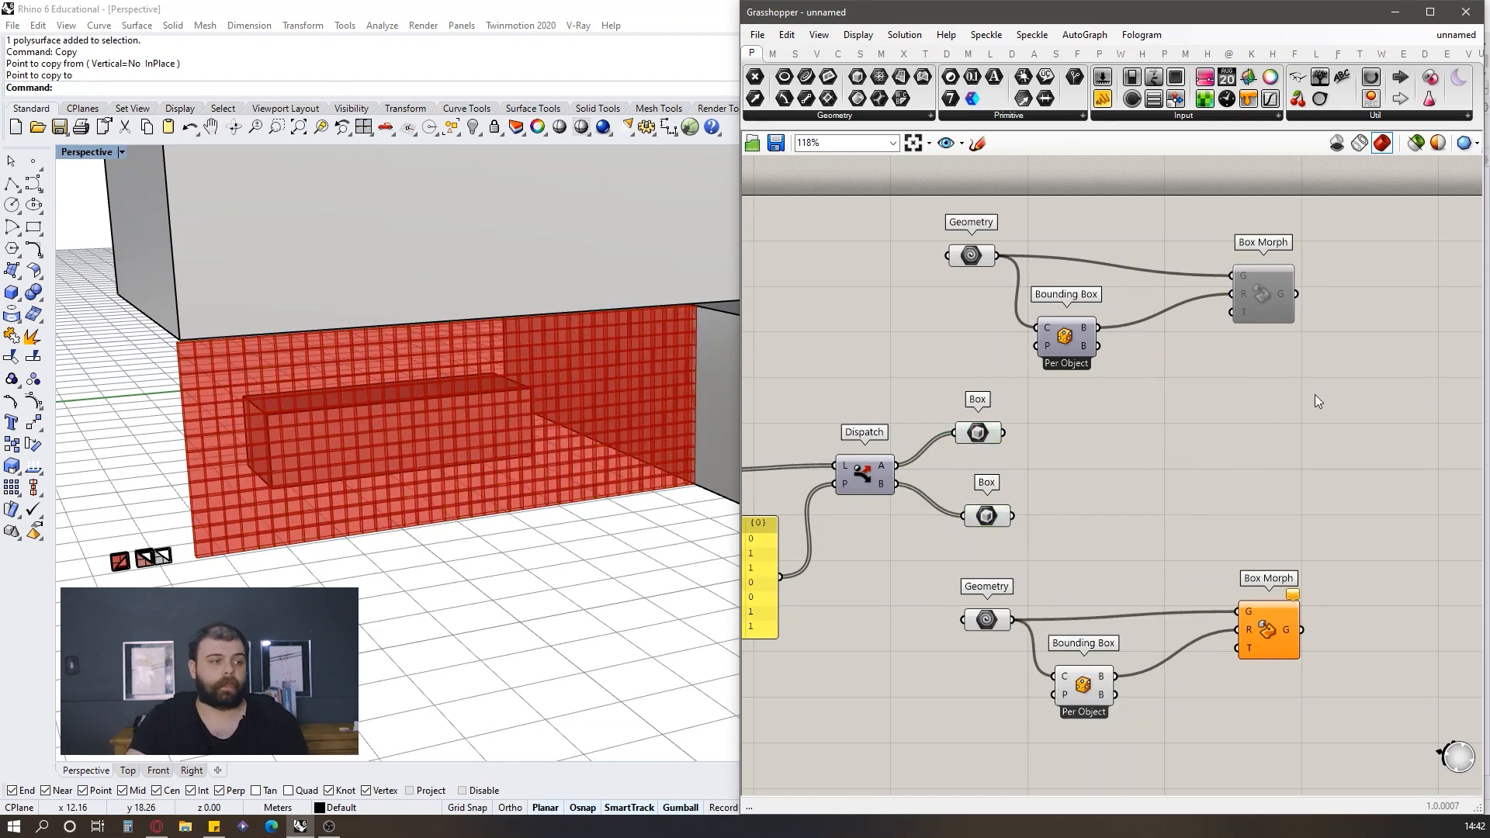
# Step: Enable the disabled upper Box Morph component
pyautogui.click(1250, 288)
pyautogui.middleClick(1250, 289)
pyautogui.click(1292, 291)
pyautogui.click(1395, 279)
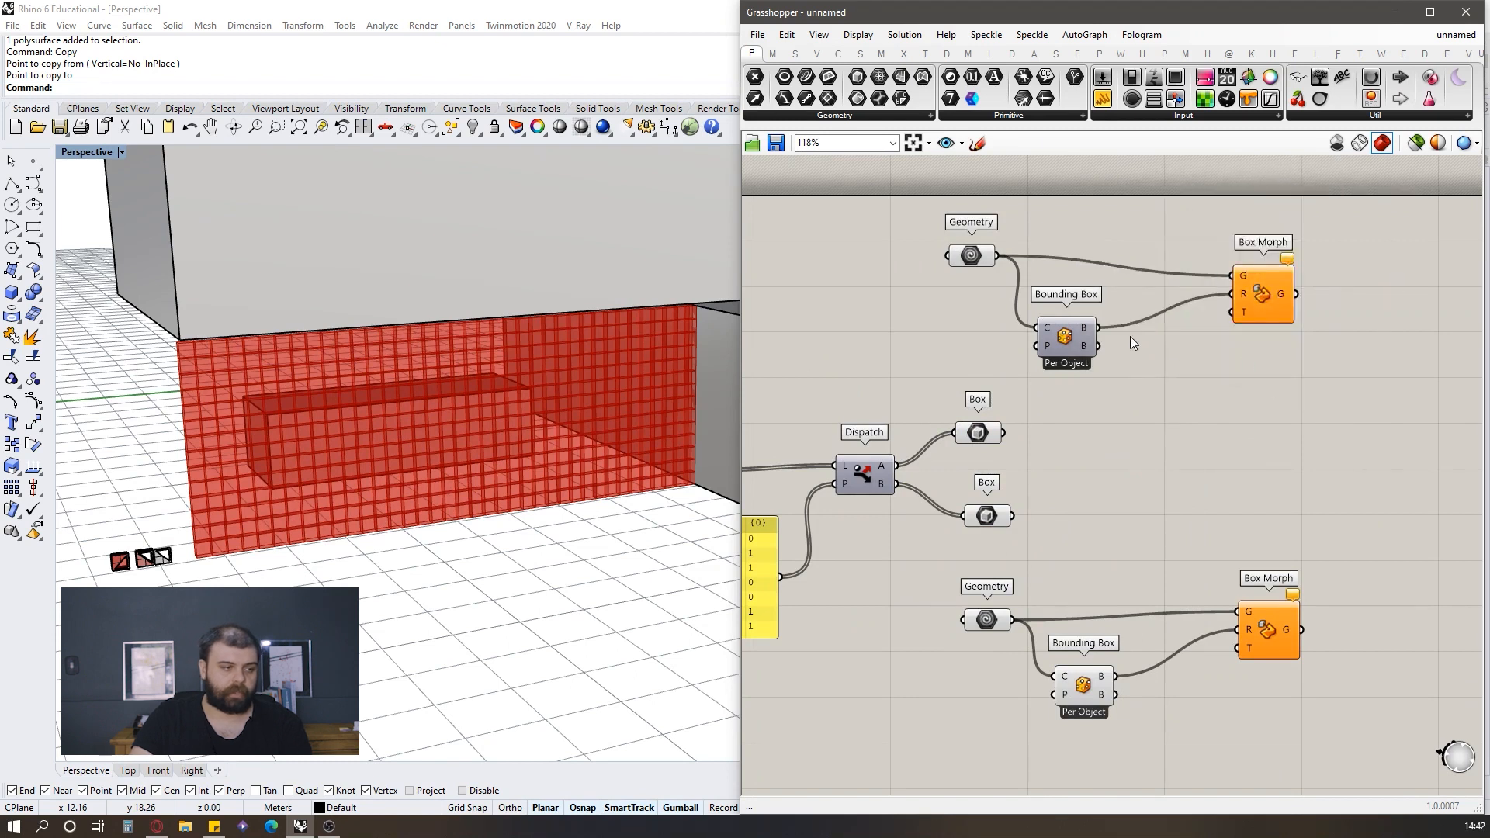
# Step: Connect Dispatch's A-output Box to the upper Box Morph's T input and the B-output Box to the lower one's T input
pyautogui.scroll(2, 1160, 365)
pyautogui.scroll(-1, 1147, 385)
pyautogui.click(930, 462)
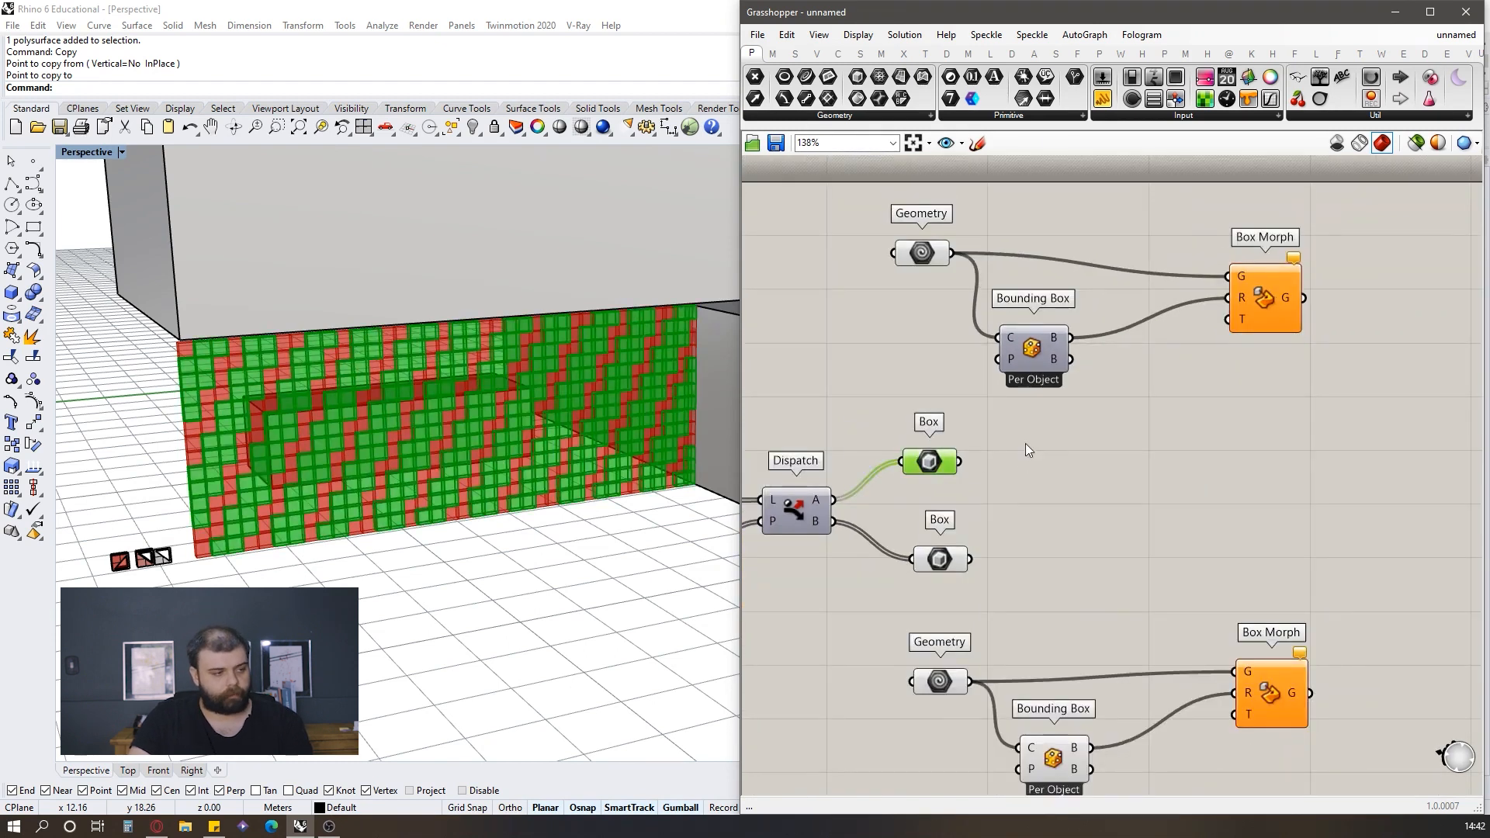
pyautogui.moveTo(959, 462); pyautogui.dragTo(1242, 325)
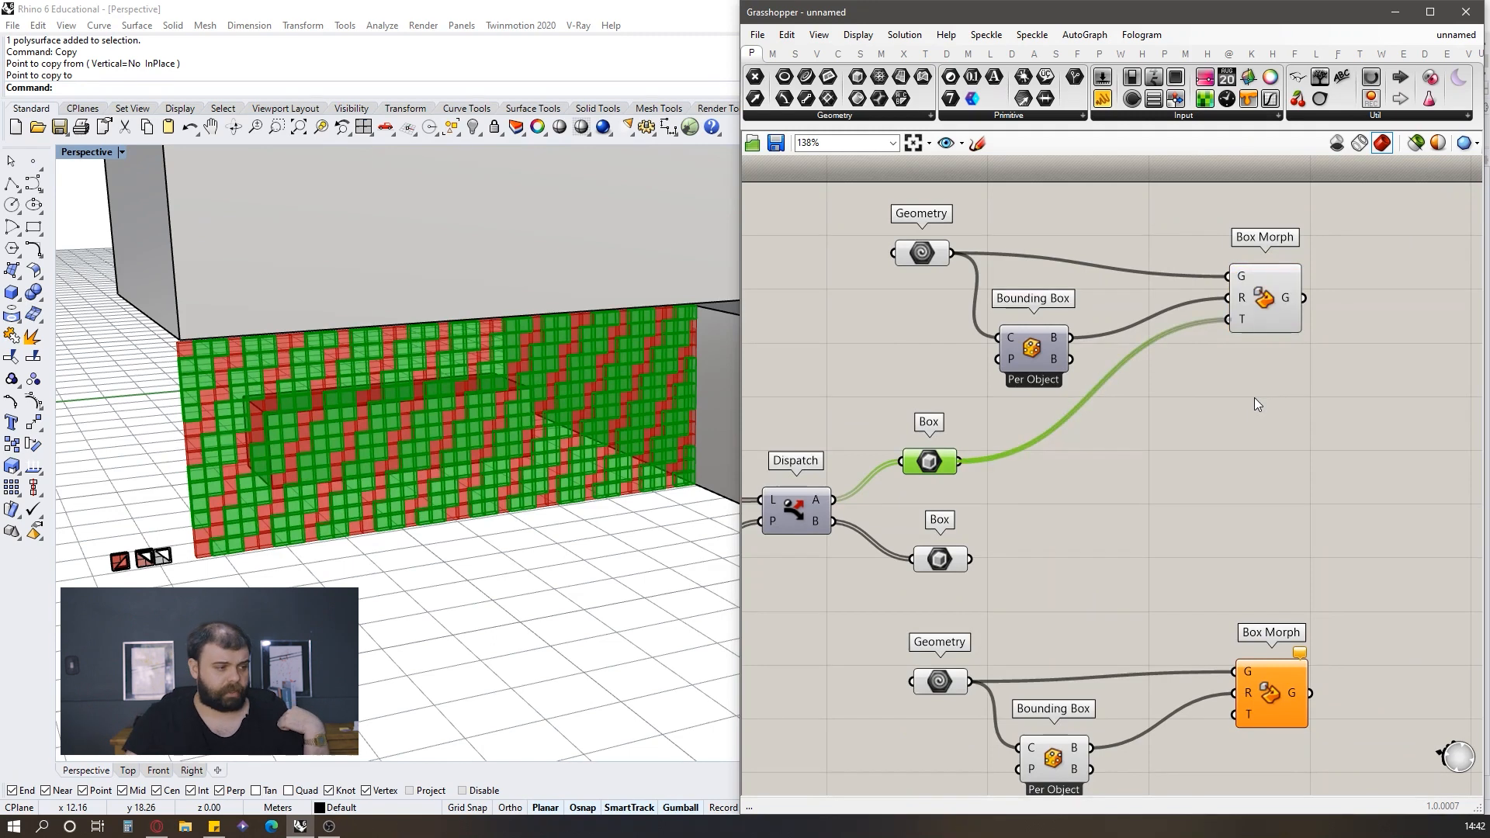
pyautogui.click(1117, 398)
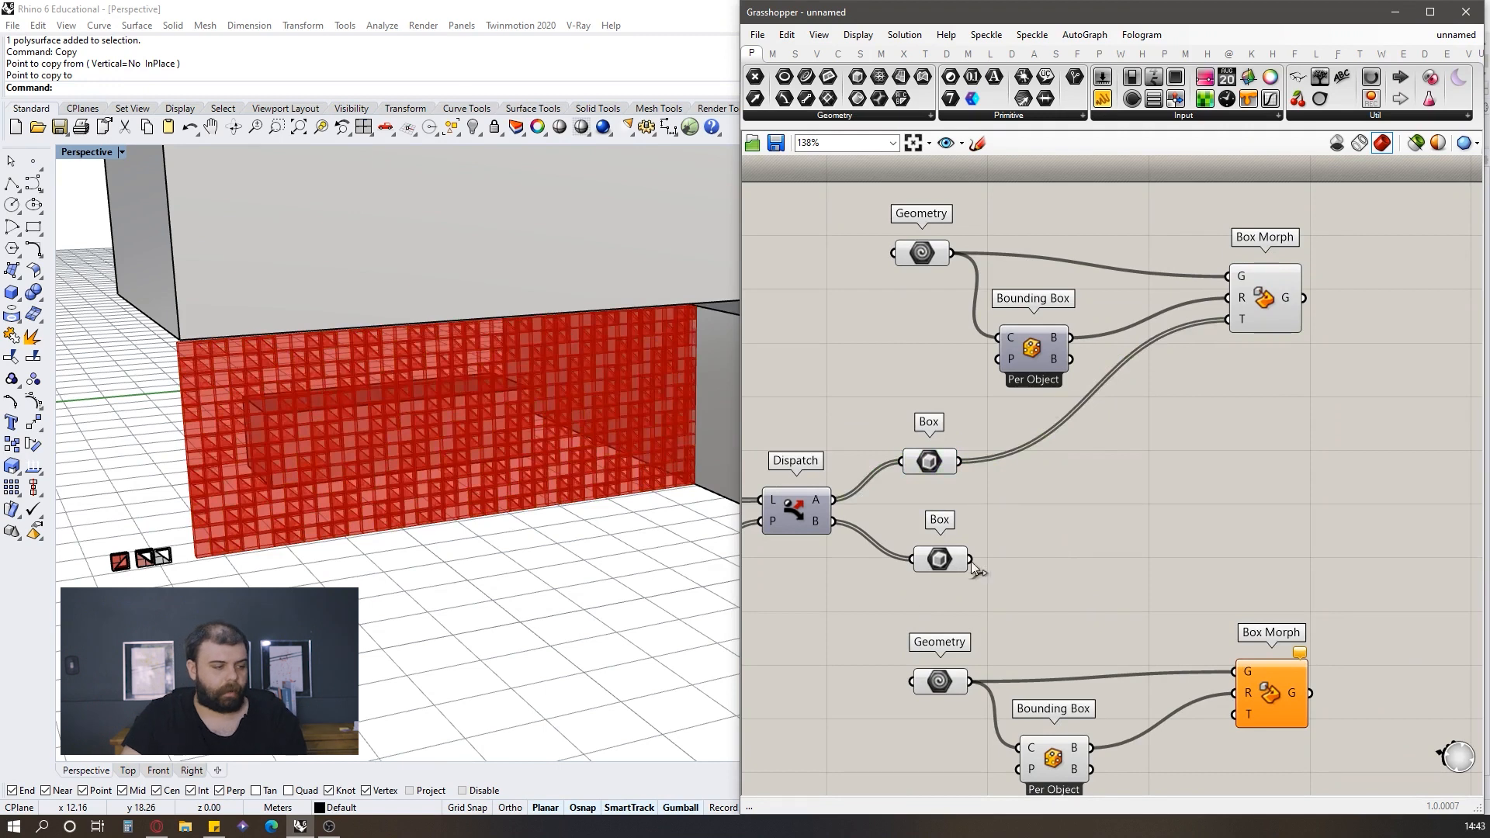
pyautogui.moveTo(970, 559); pyautogui.dragTo(1235, 714)
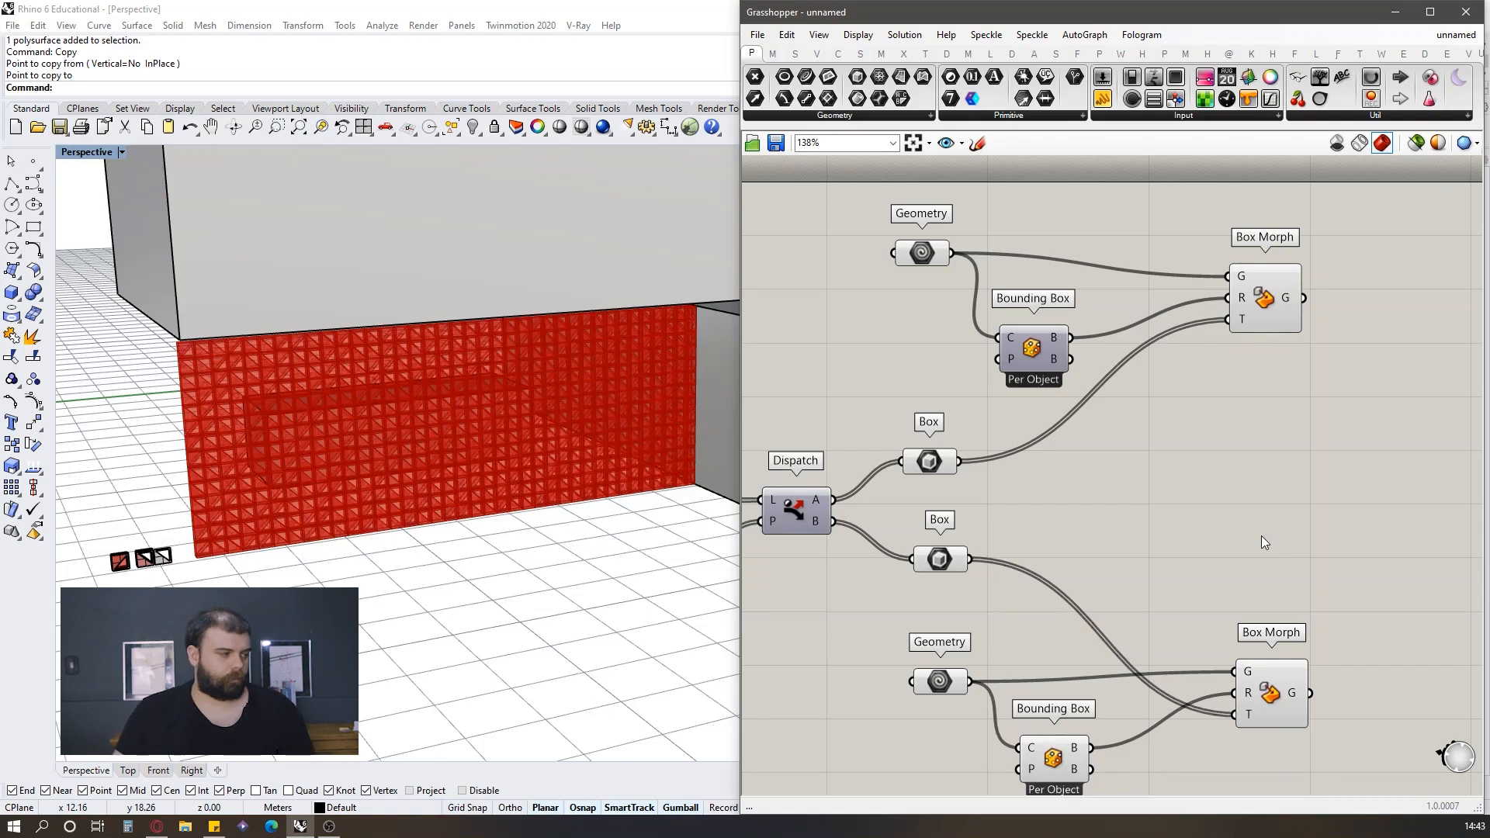
# Step: Turn off the preview of Dispatch and both Box parameters, and widen the 3D viewport to show more of the wall
pyautogui.scroll(-3, 1111, 509)
pyautogui.moveTo(1041, 563); pyautogui.dragTo(919, 462)
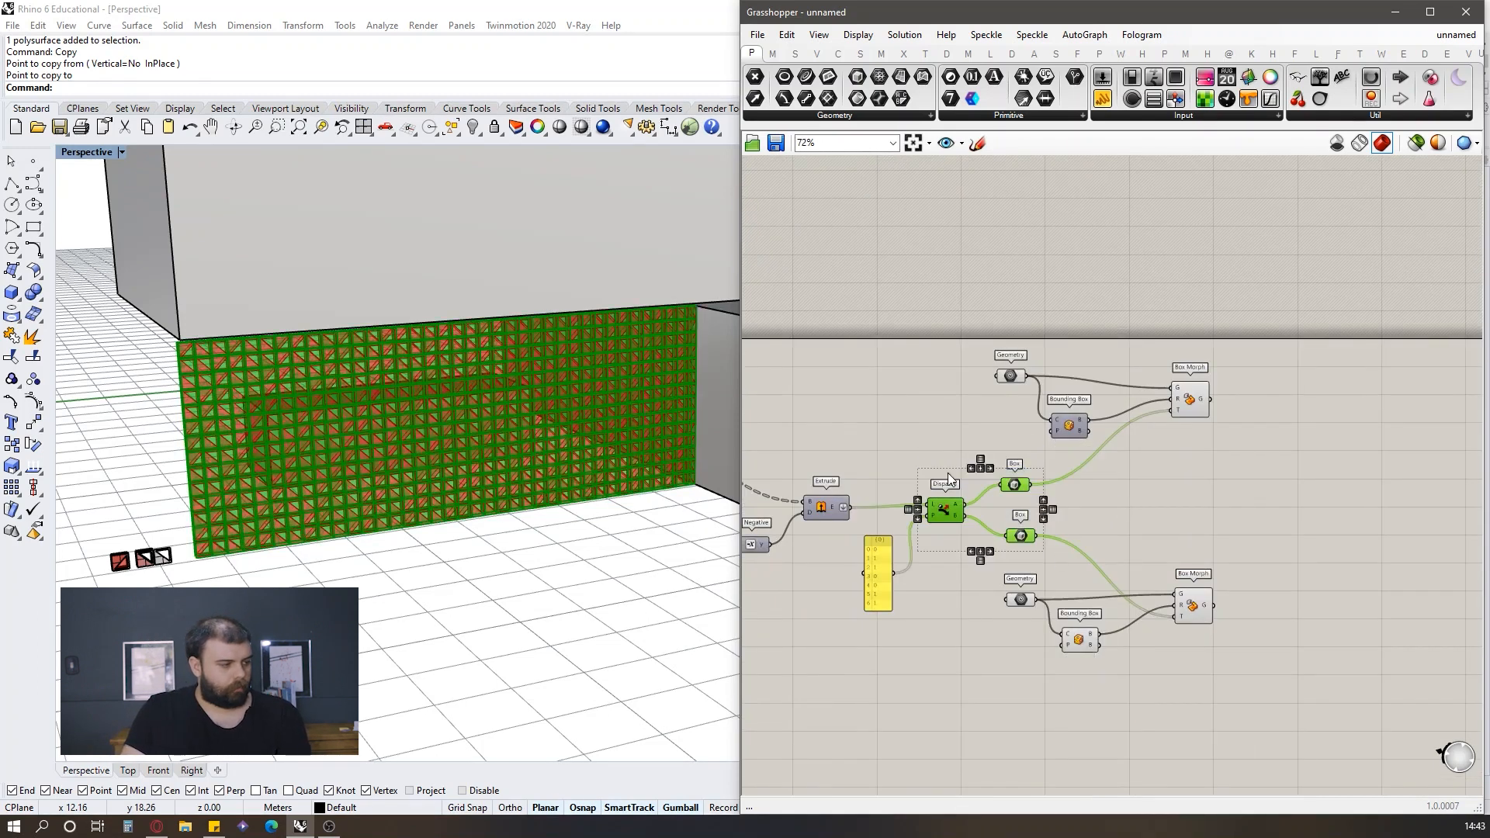
pyautogui.middleClick(947, 472)
pyautogui.moveTo(460, 412); pyautogui.dragTo(208, 298, button='right')
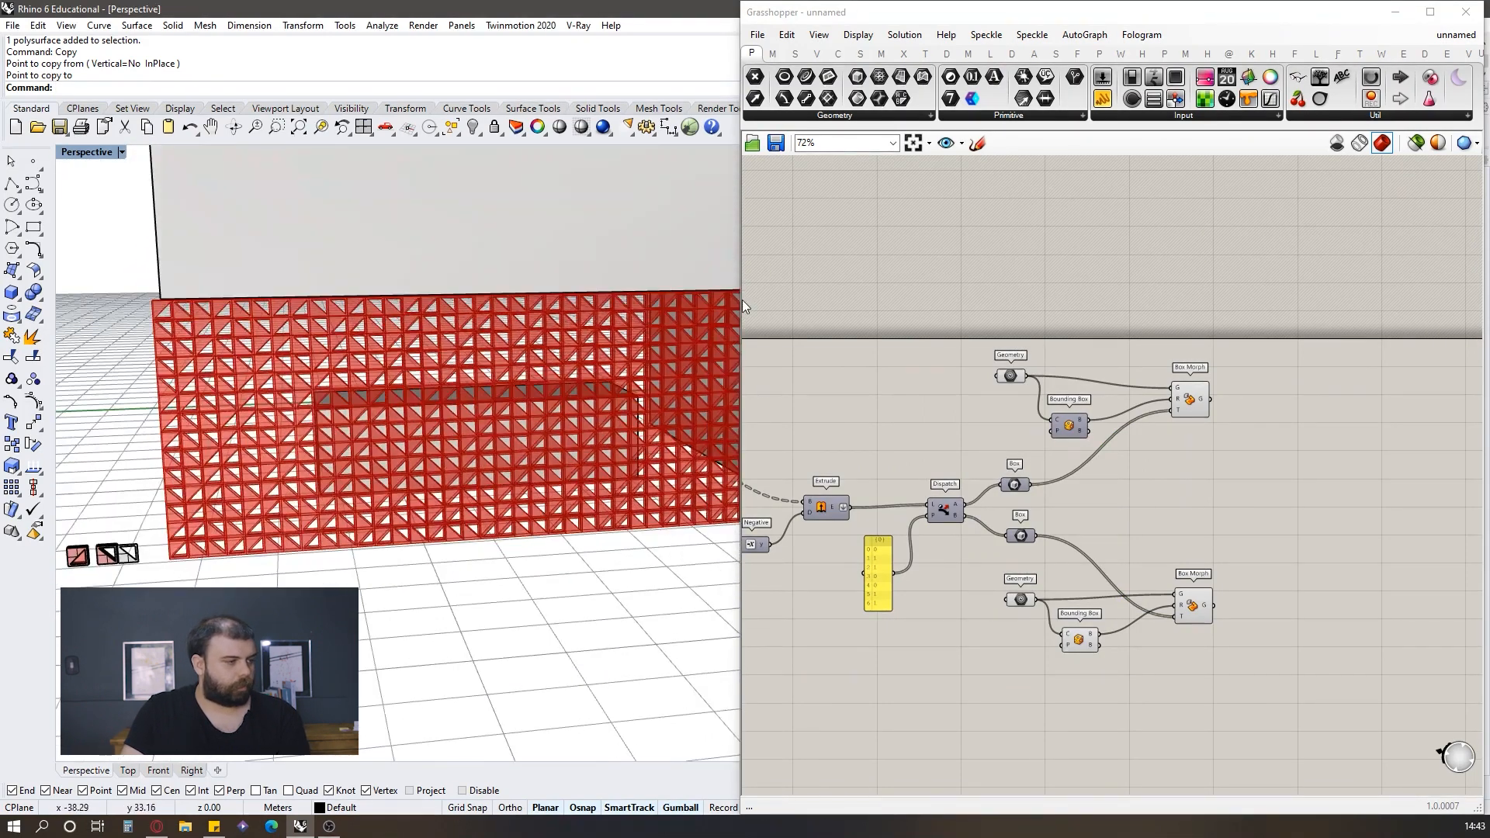
pyautogui.moveTo(738, 301); pyautogui.dragTo(881, 303)
# Step: Duplicate the seven-entry pattern panel and place the copy between the original and Dispatch
pyautogui.scroll(4, 1120, 497)
pyautogui.moveTo(1081, 524); pyautogui.dragTo(1124, 590)
pyautogui.hotkey('ctrl', 'c')
pyautogui.hotkey('ctrl', 'v')
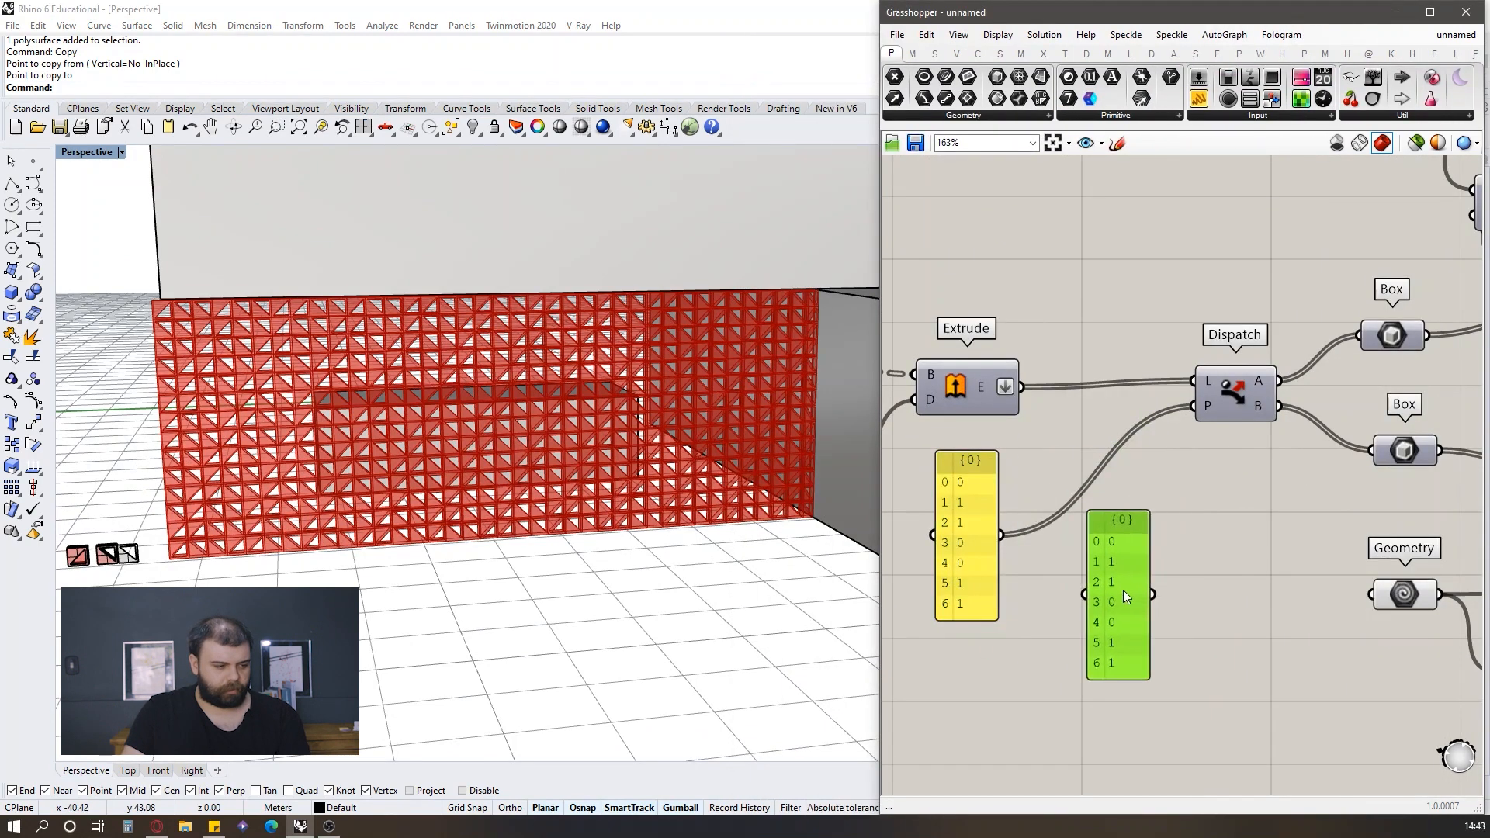
# Step: Set the copied panel to 1, 0, 1, 1, 0 on separate lines and connect it to Dispatch's P input
pyautogui.doubleClick(1124, 590)
pyautogui.write('1')
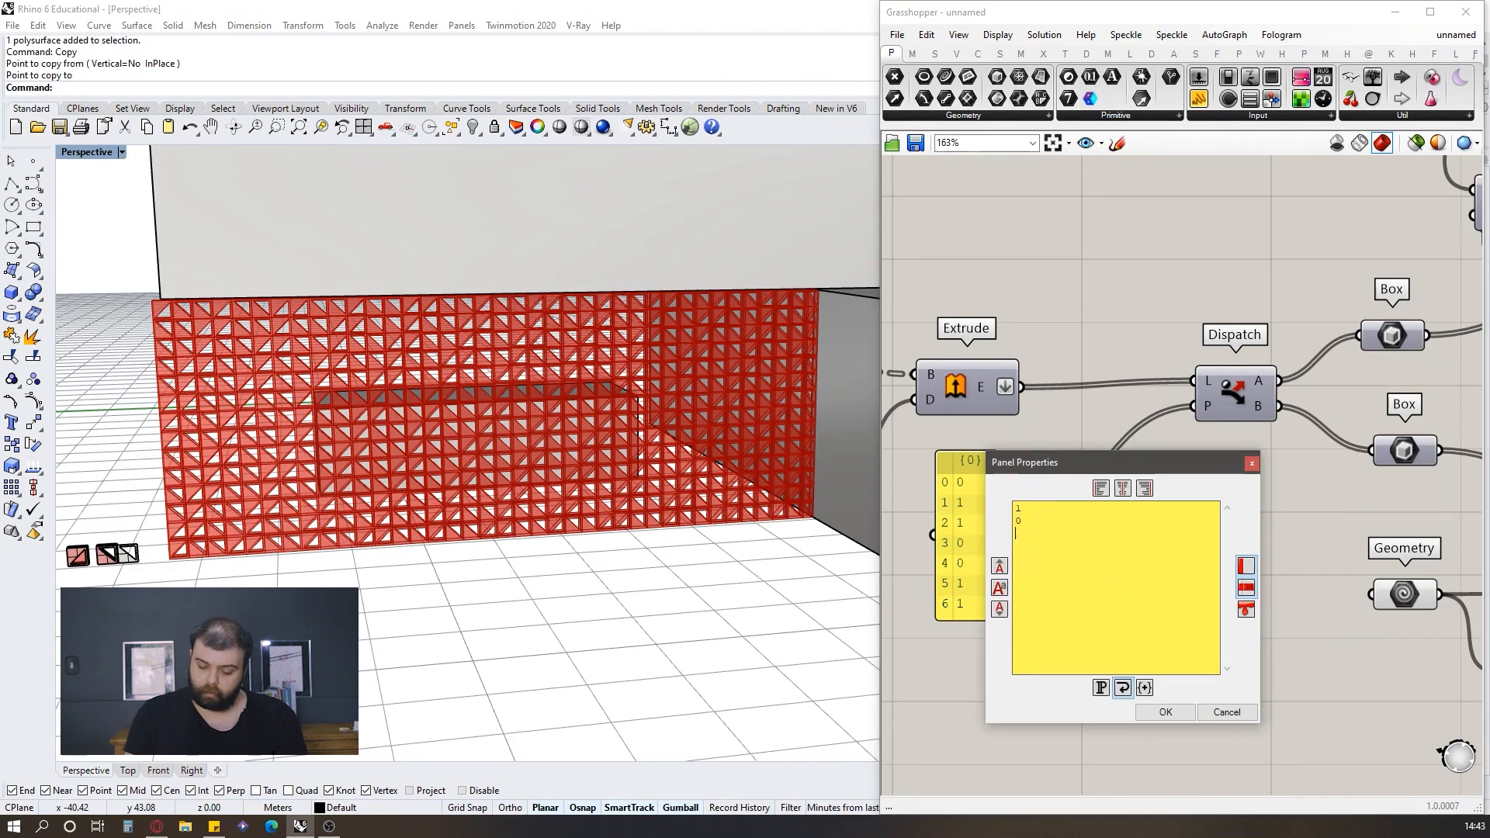
pyautogui.press('Return')
pyautogui.write('0')
pyautogui.press('Return')
pyautogui.write('1')
pyautogui.press('Return')
pyautogui.write('1 ')
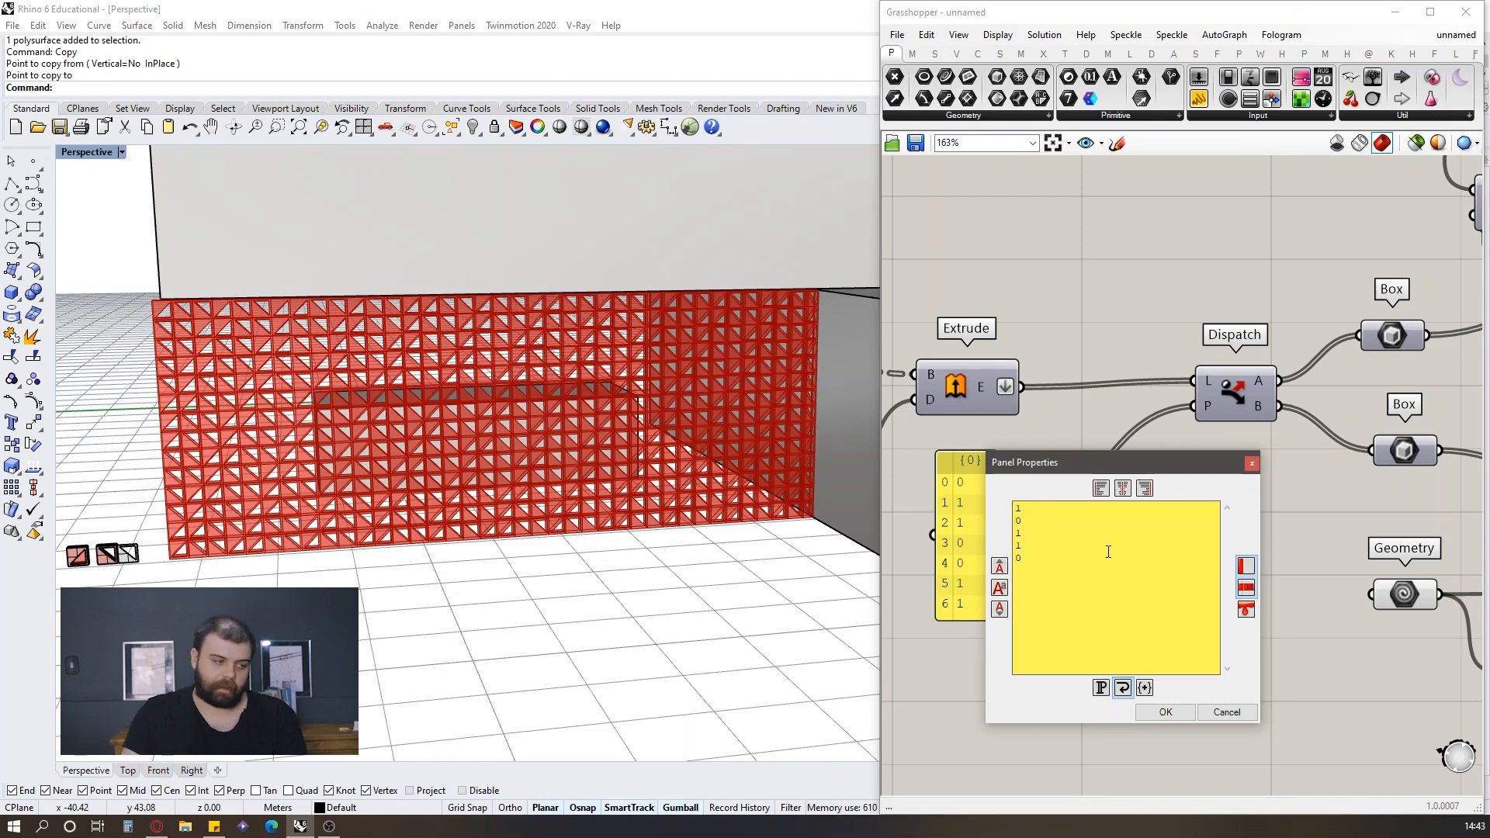
pyautogui.write('0')
pyautogui.click(1166, 712)
pyautogui.click(1161, 557)
pyautogui.moveTo(1161, 558); pyautogui.dragTo(1212, 407)
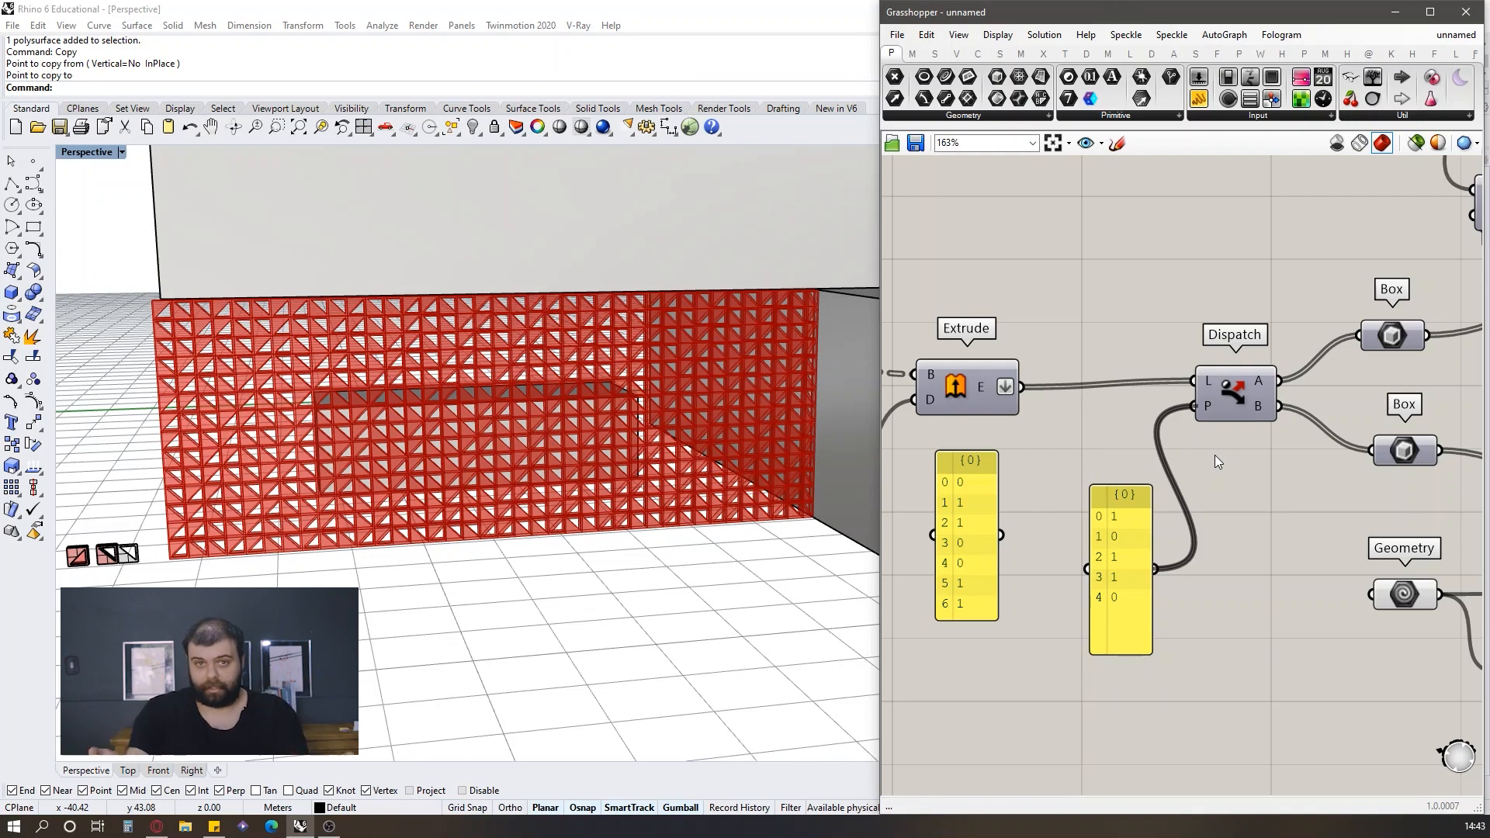
# Step: Examine which wall blocks each Box Morph generates with the new five-entry pattern
pyautogui.scroll(-6, 985, 477)
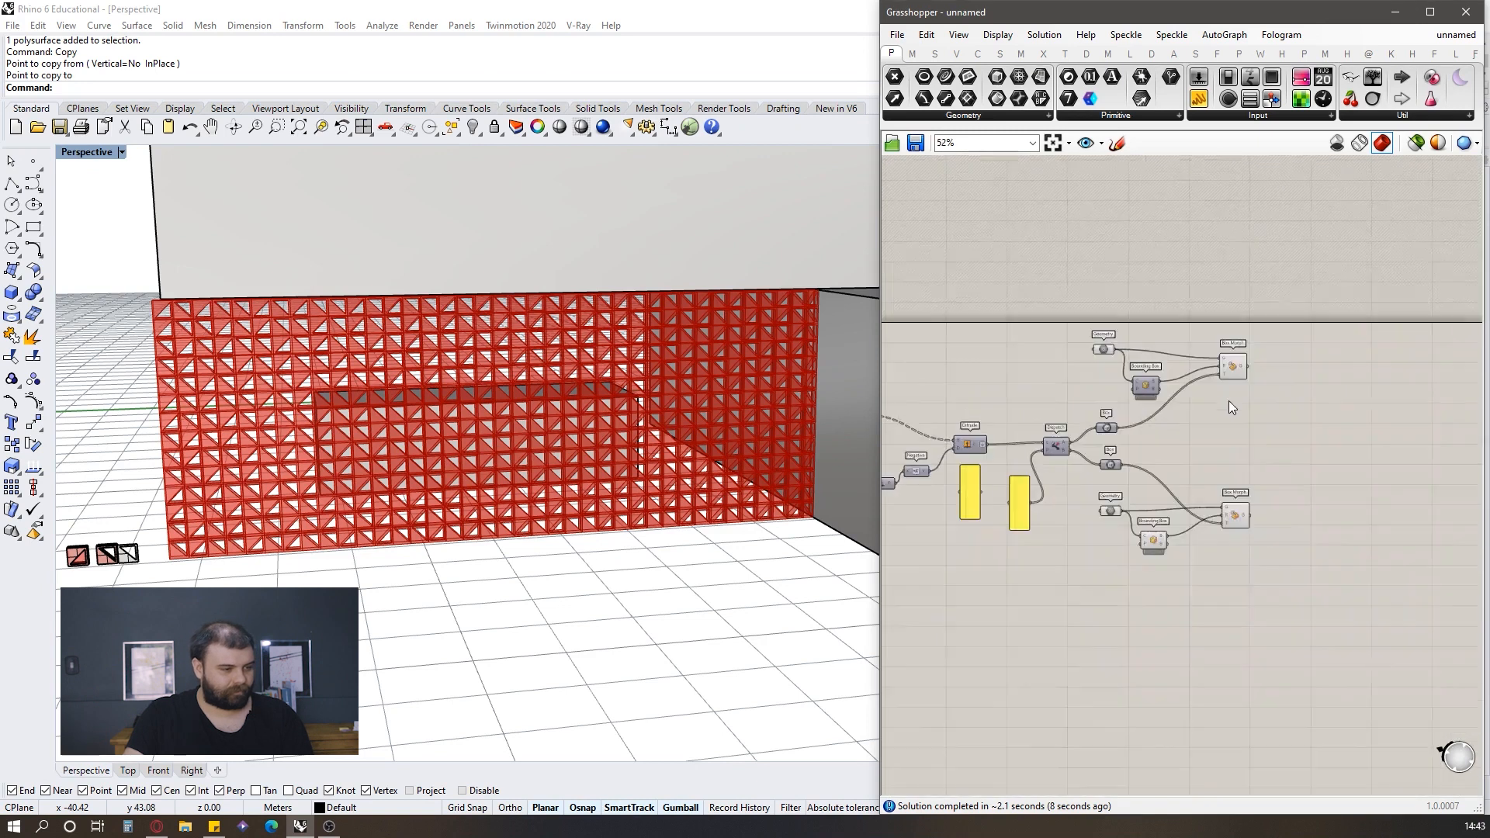
pyautogui.scroll(3, 1228, 396)
pyautogui.click(1240, 343)
pyautogui.scroll(-3, 1246, 419)
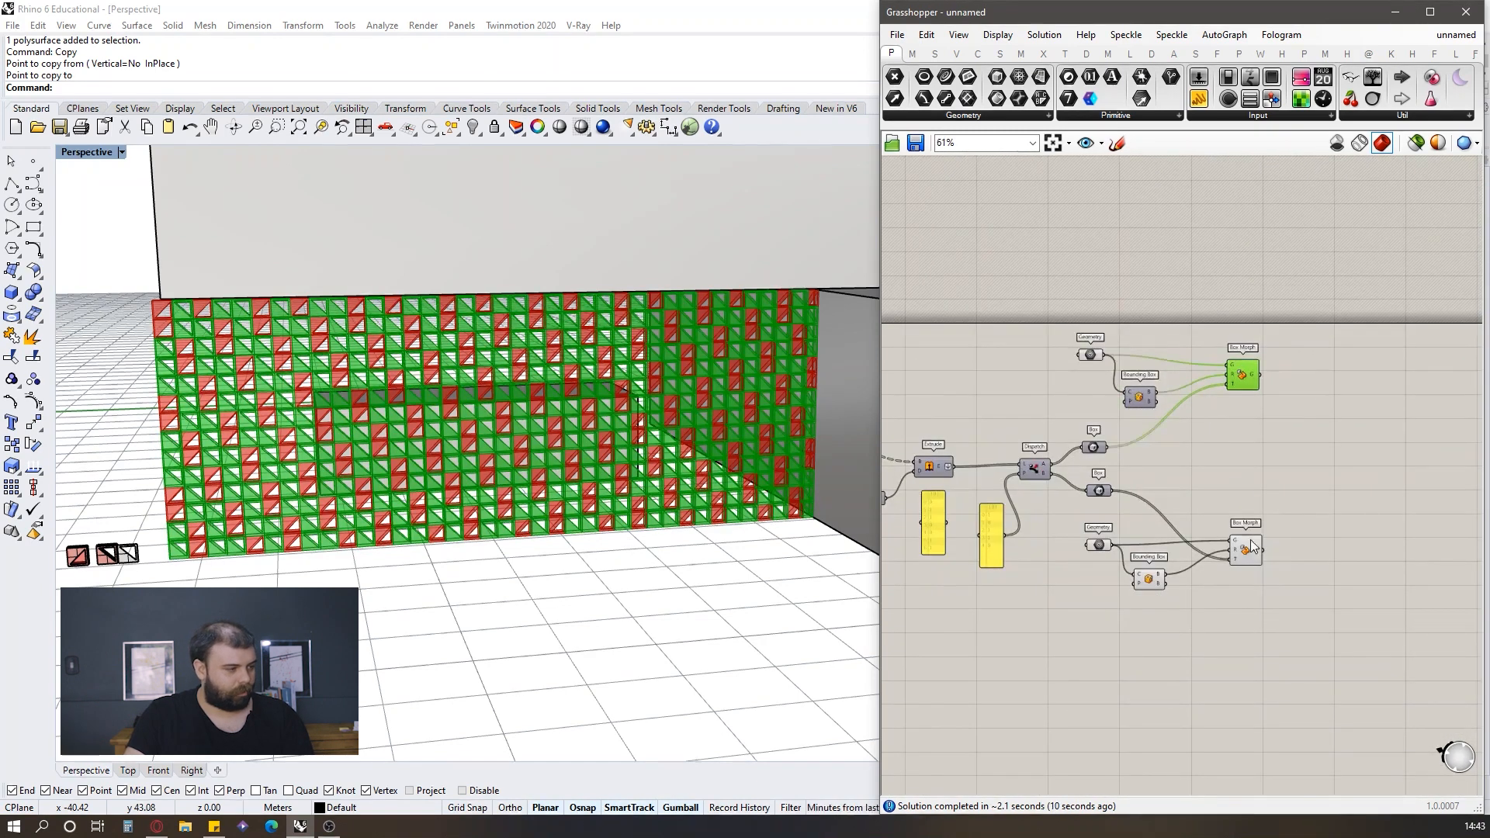
pyautogui.click(1247, 547)
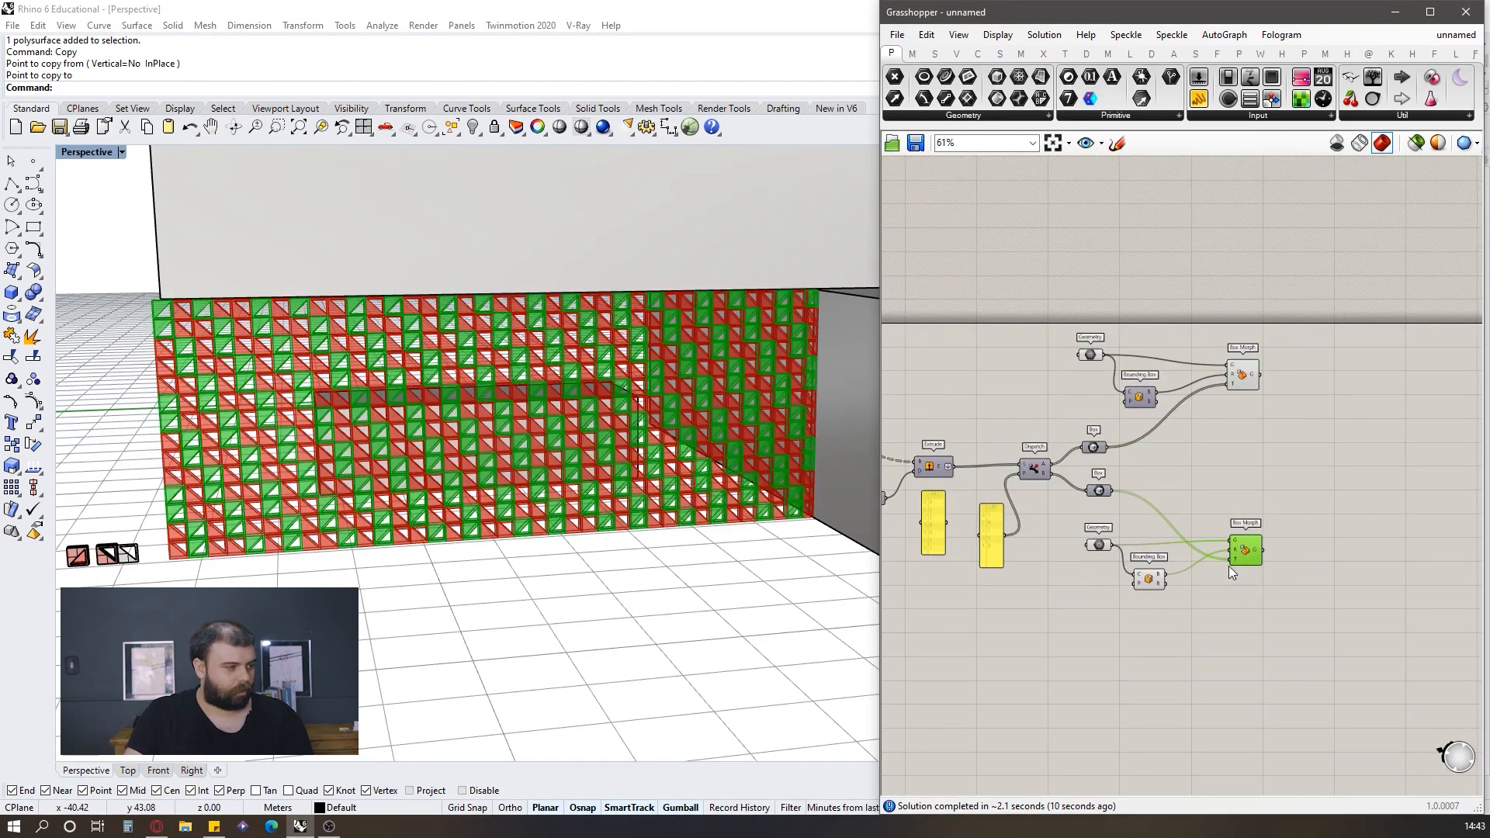
pyautogui.click(1251, 371)
pyautogui.click(1213, 458)
pyautogui.click(1246, 372)
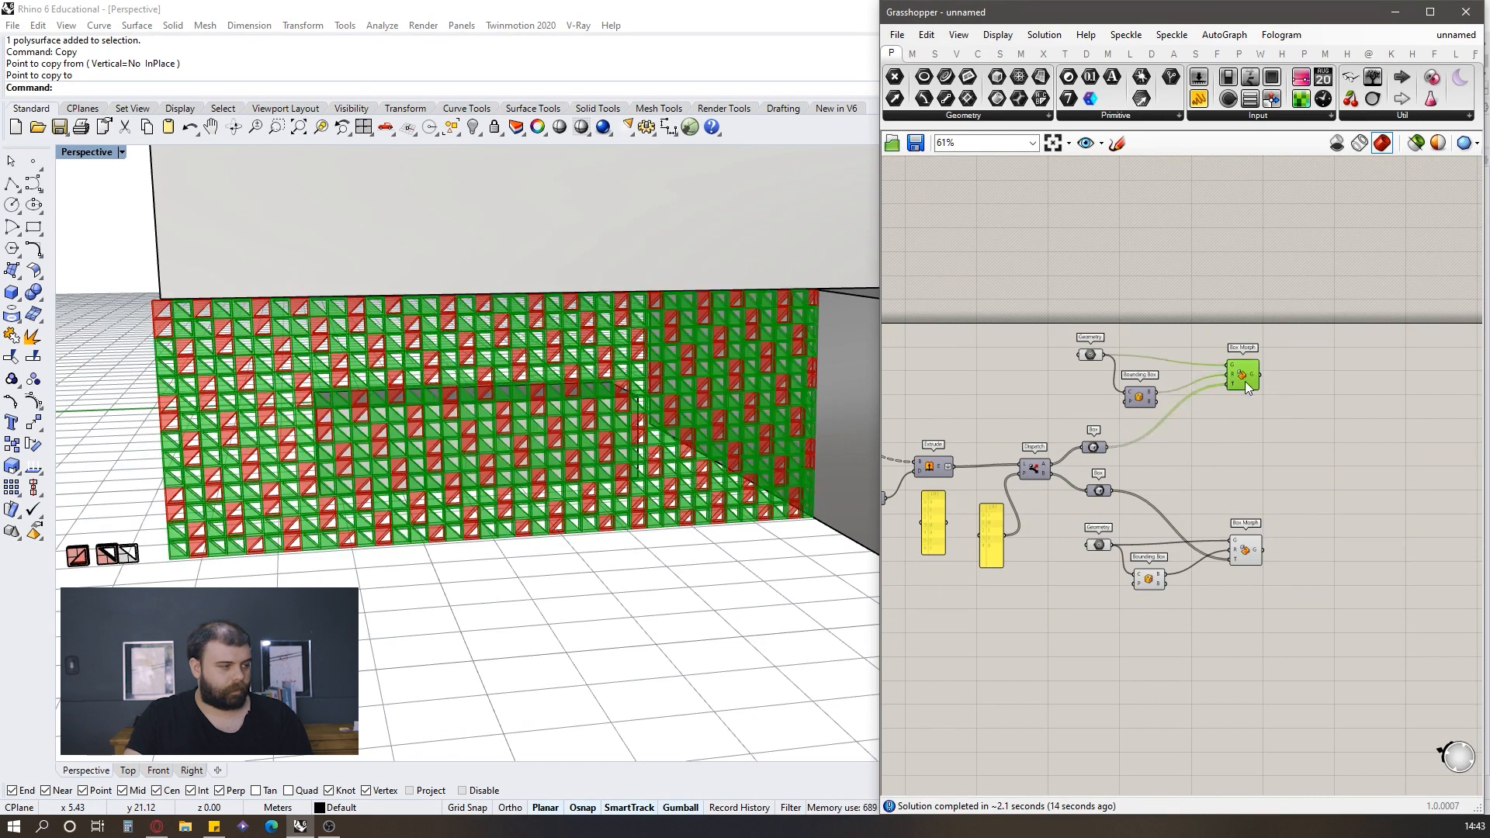
# Step: Move the lower Geometry, Bounding Box and Box Morph group slightly closer to the Box parameters
pyautogui.moveTo(1314, 612); pyautogui.dragTo(1074, 515)
pyautogui.moveTo(1256, 540); pyautogui.dragTo(1268, 527)
pyautogui.click(1265, 467)
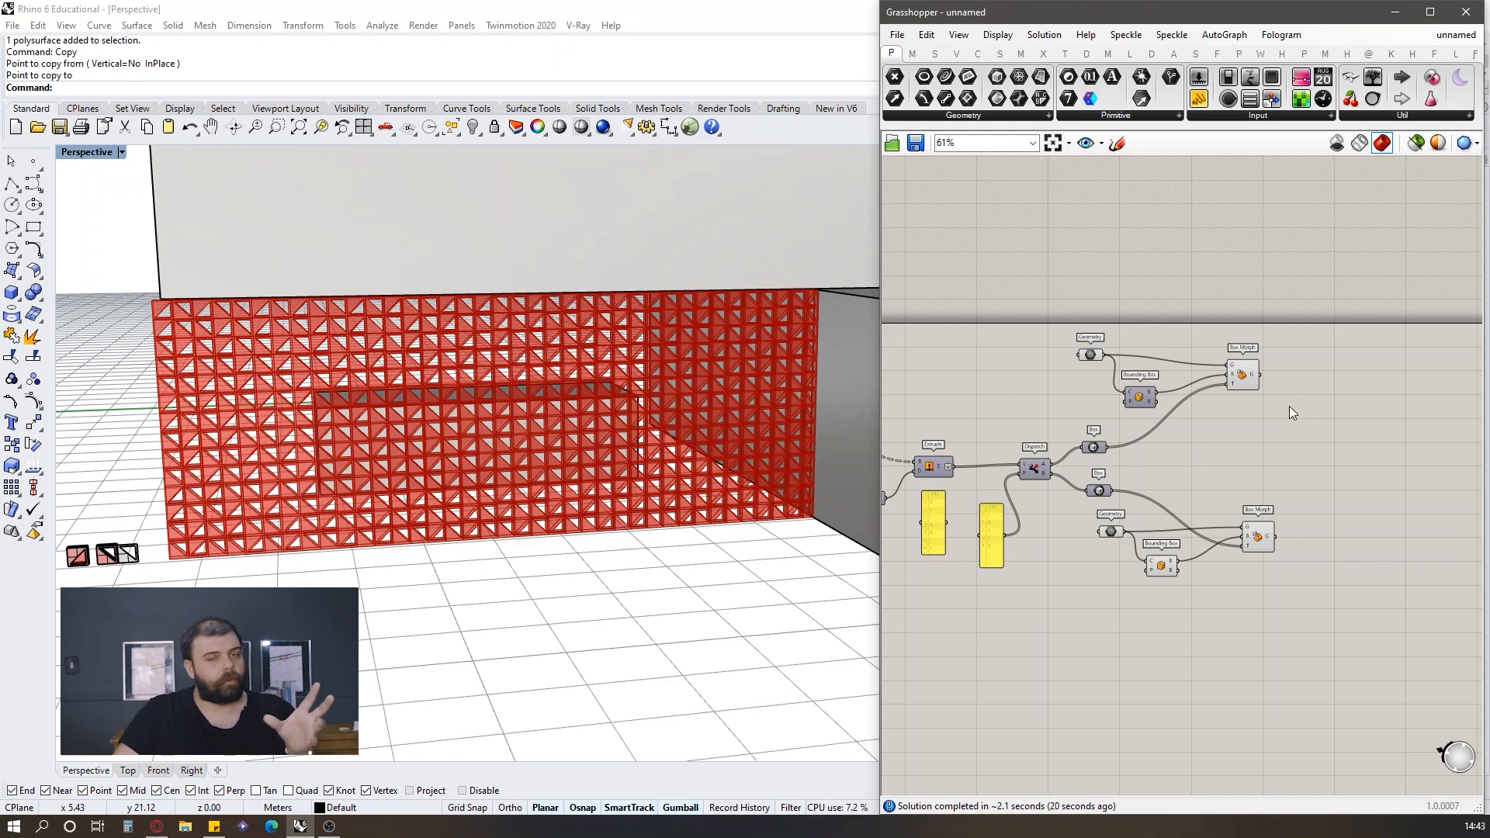
# Step: Set the Largura slider feeding Divide Length to 0.50
pyautogui.scroll(-4, 1288, 392)
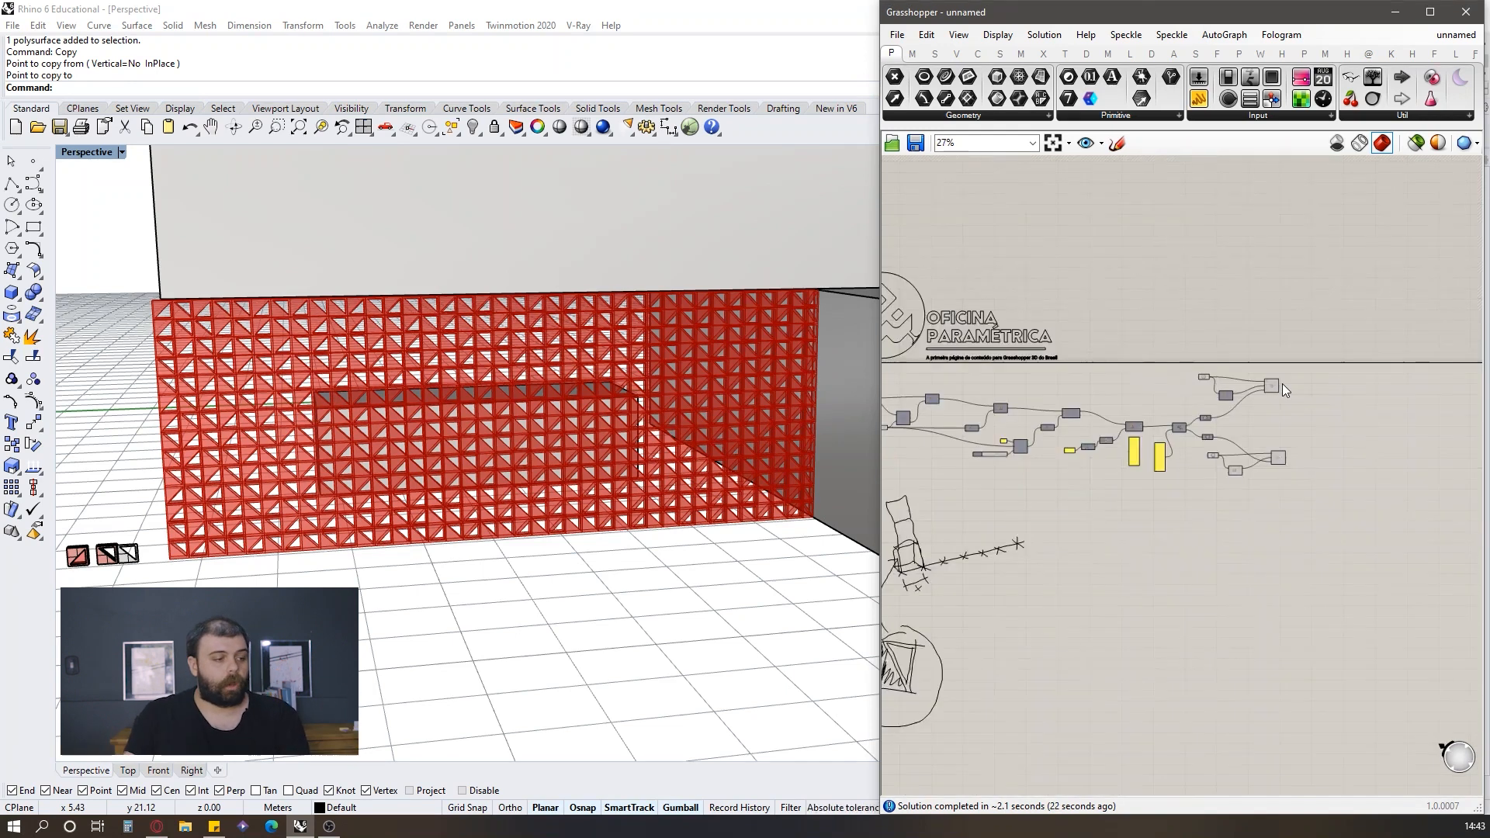
pyautogui.scroll(8, 975, 404)
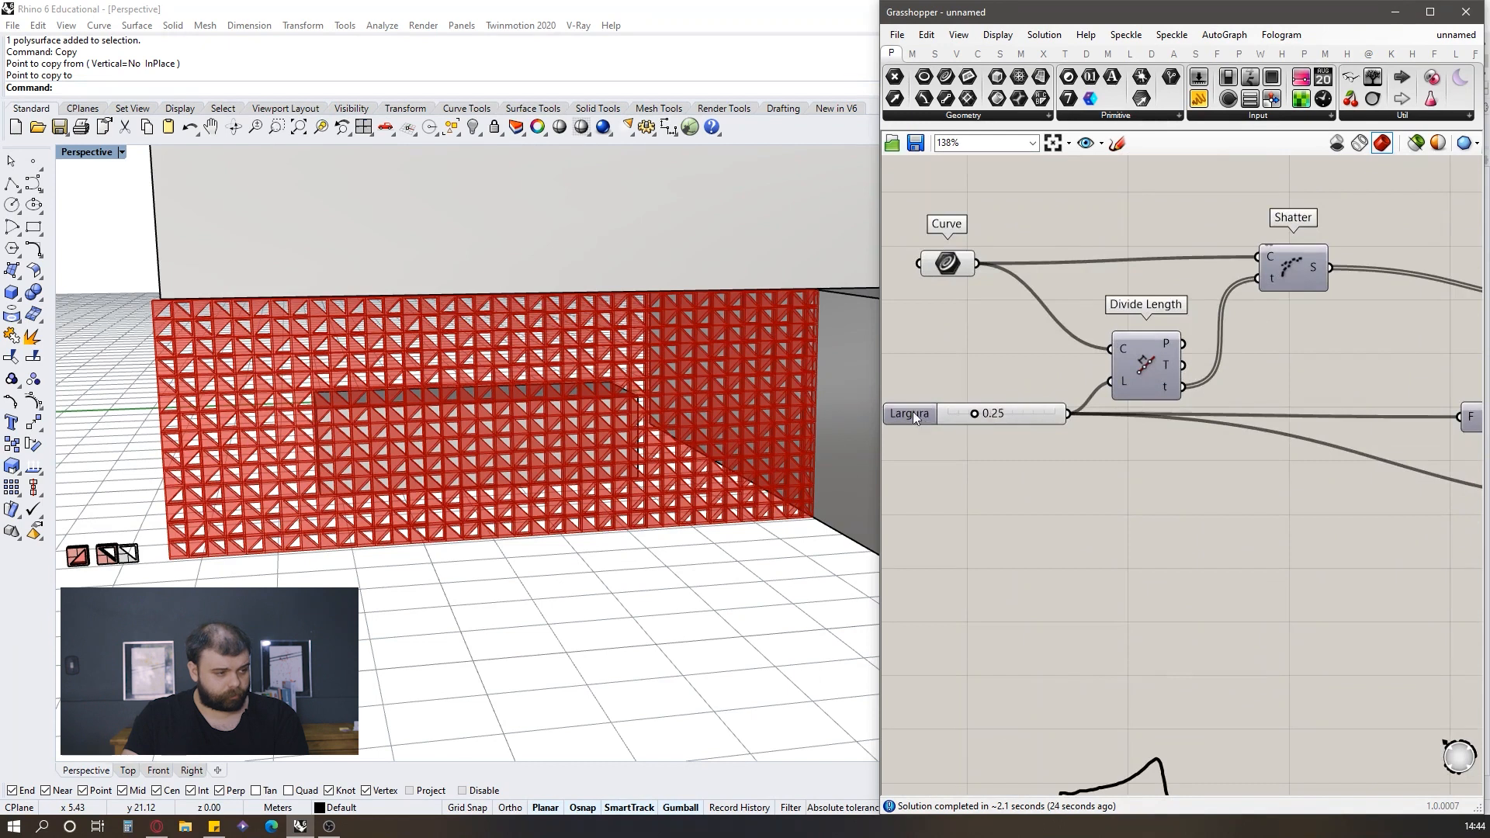
pyautogui.scroll(-3, 932, 408)
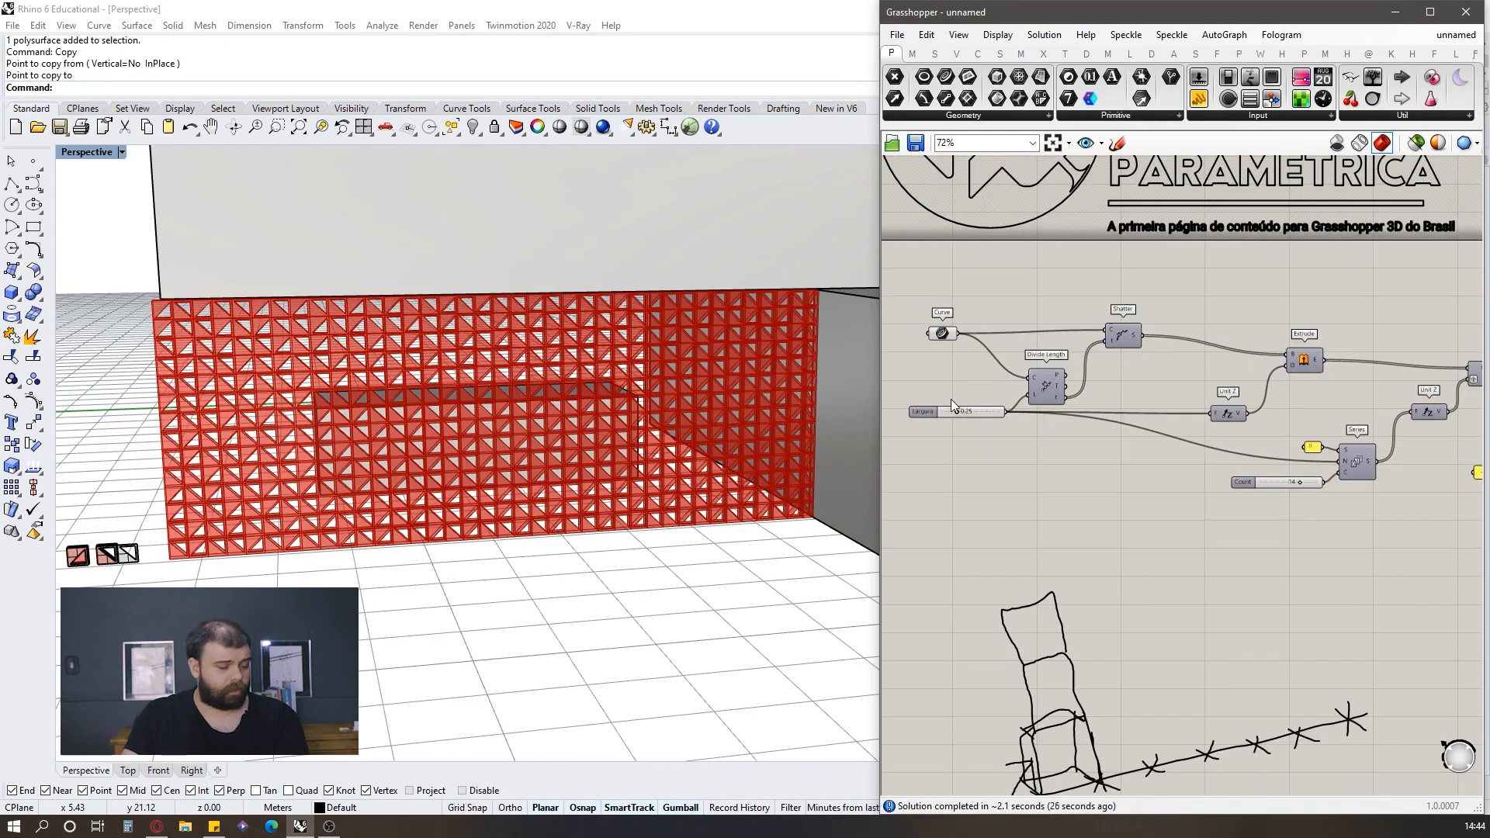
pyautogui.scroll(7, 958, 397)
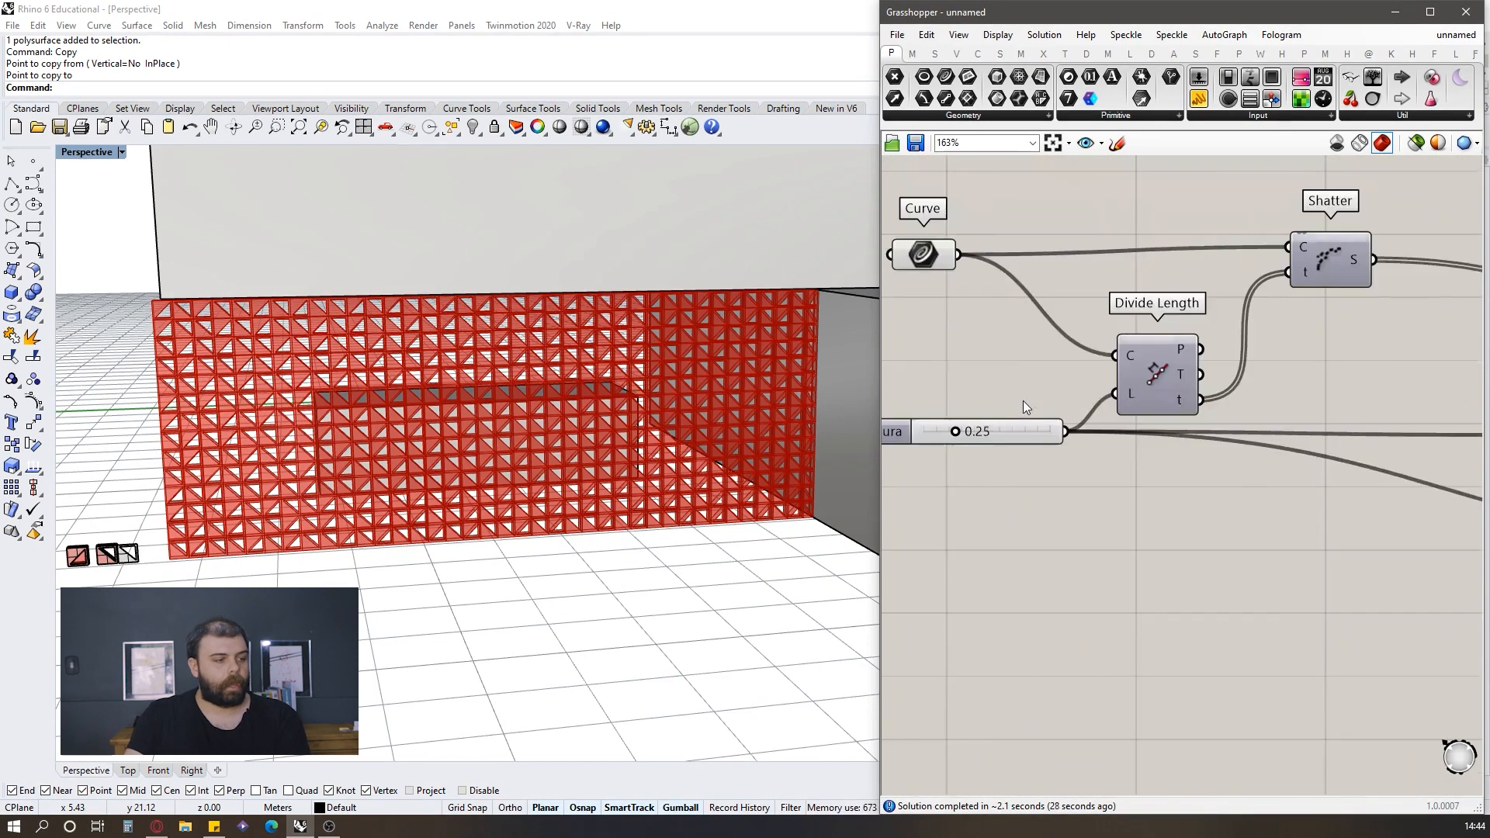
pyautogui.click(1007, 457)
pyautogui.doubleClick(1008, 458)
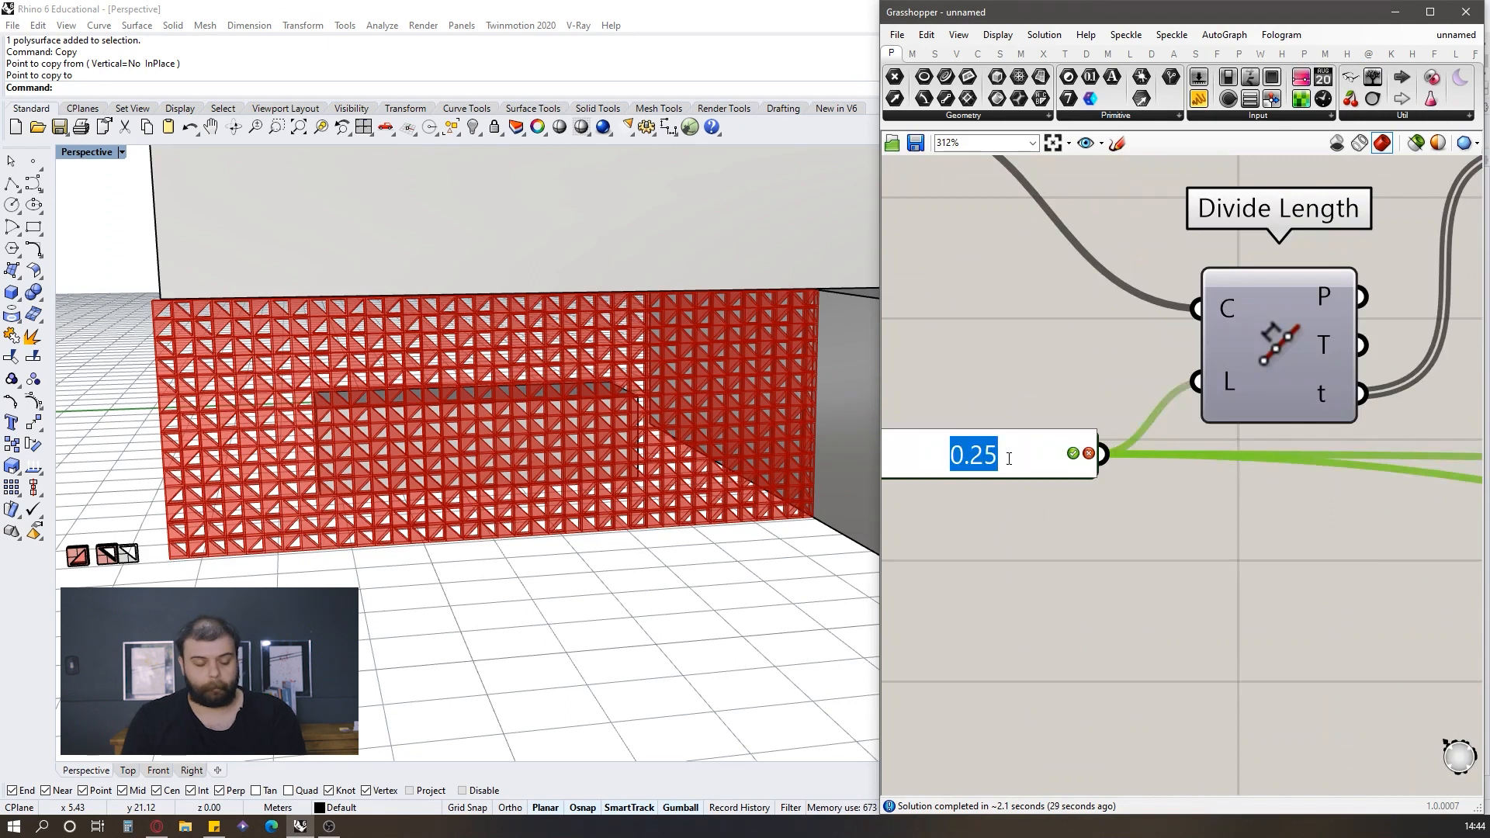
pyautogui.write('.5')
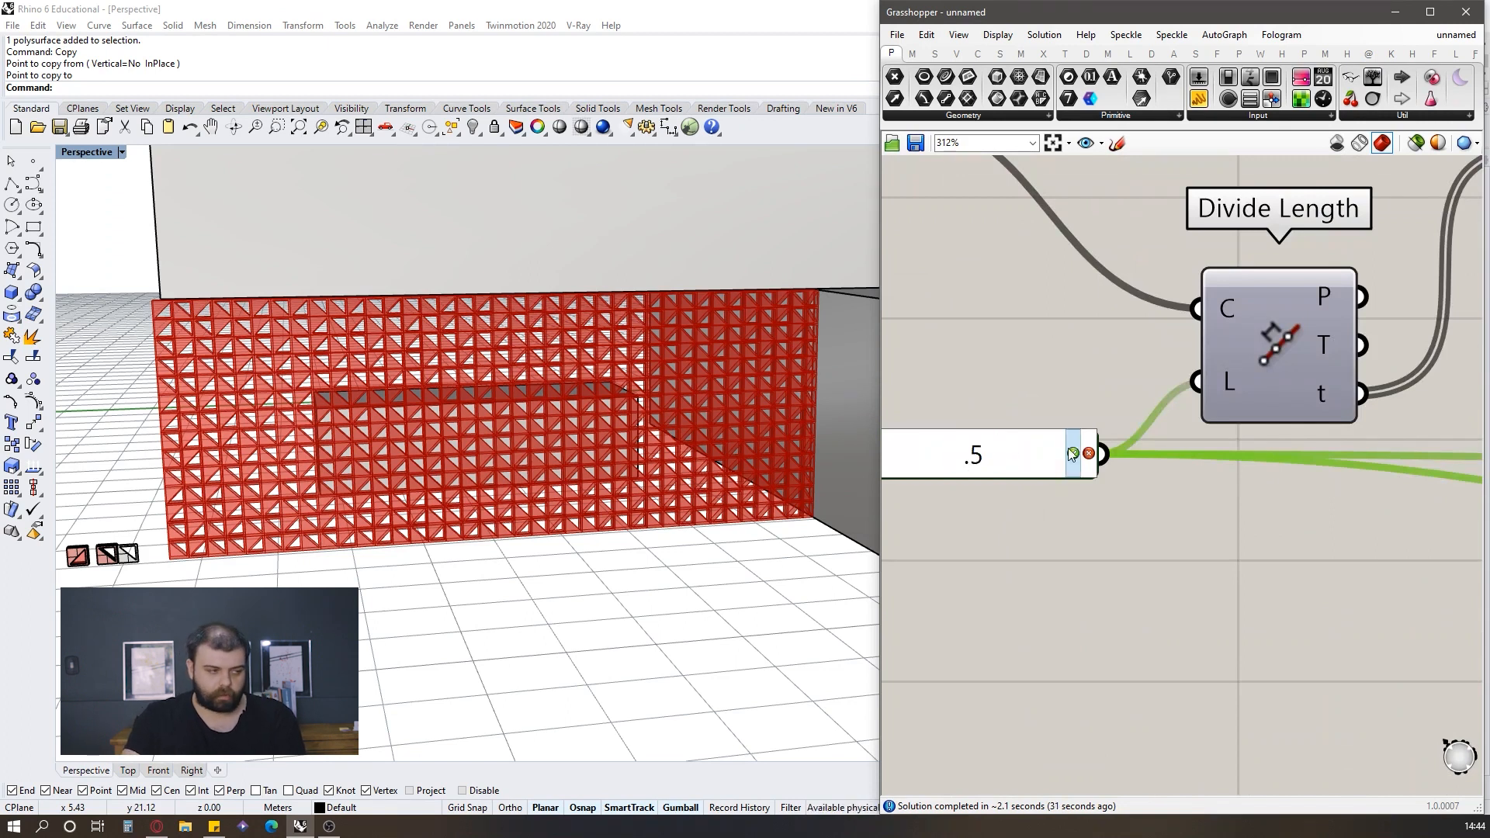
pyautogui.click(1070, 451)
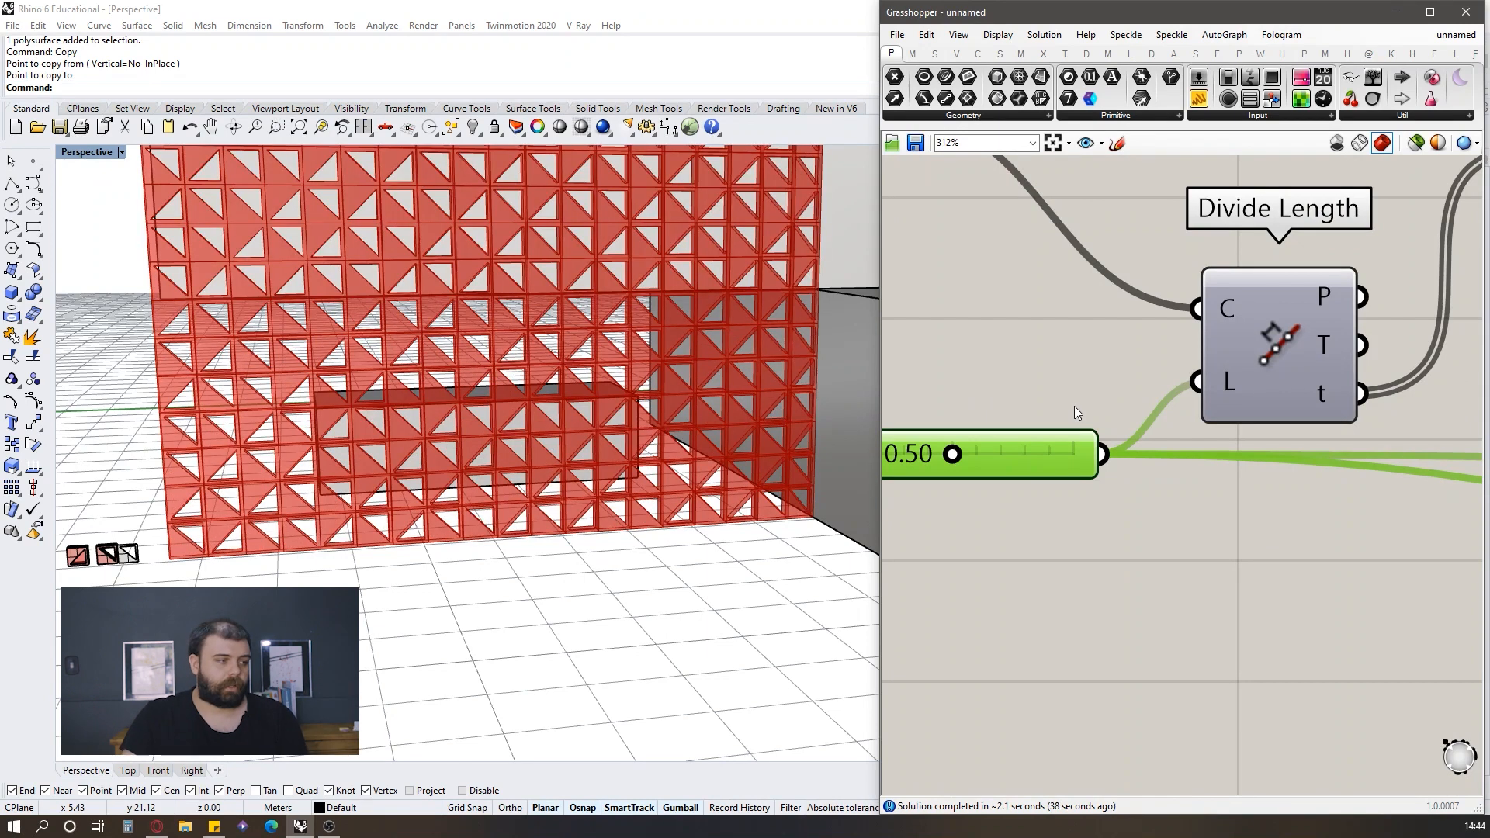
# Step: Examine the wall with the larger blocks from several angles, checking its height and position against the building volumes
pyautogui.scroll(-4, 564, 488)
pyautogui.moveTo(563, 487); pyautogui.dragTo(584, 434, button='right')
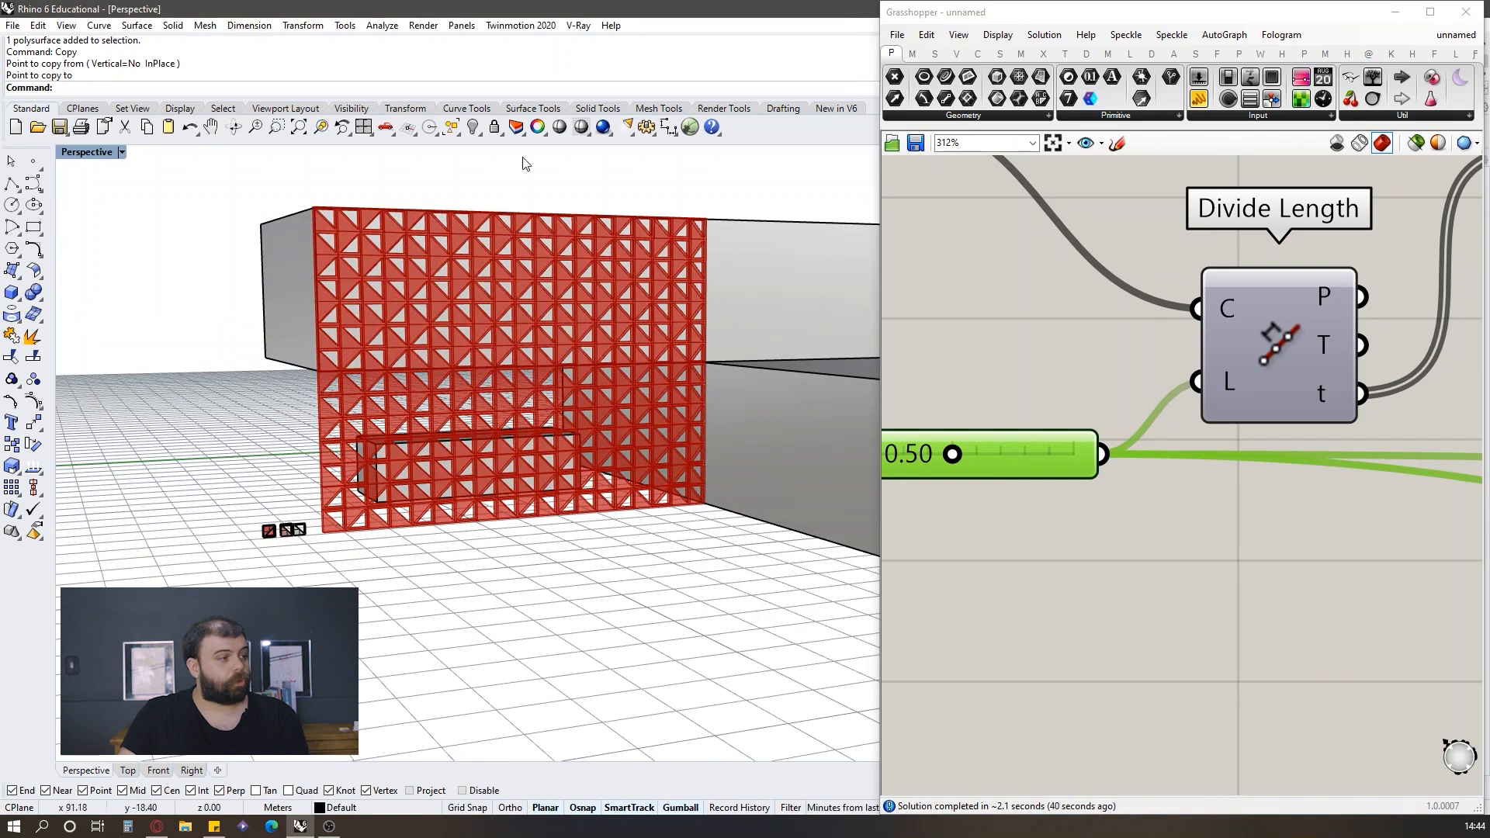
pyautogui.click(939, 278)
pyautogui.moveTo(646, 346); pyautogui.dragTo(599, 362, button='right')
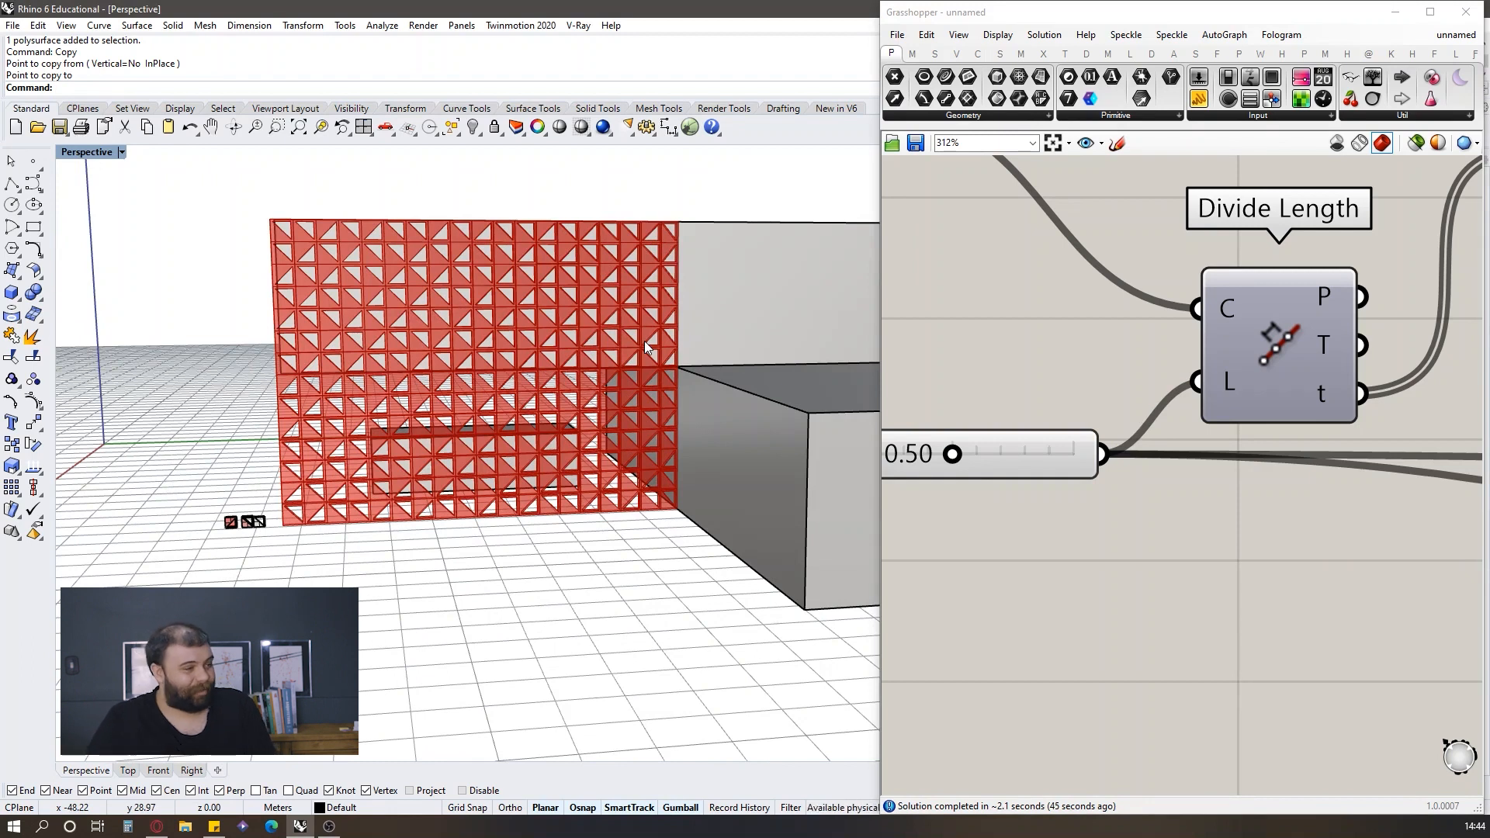
pyautogui.moveTo(559, 301); pyautogui.dragTo(562, 306, button='right')
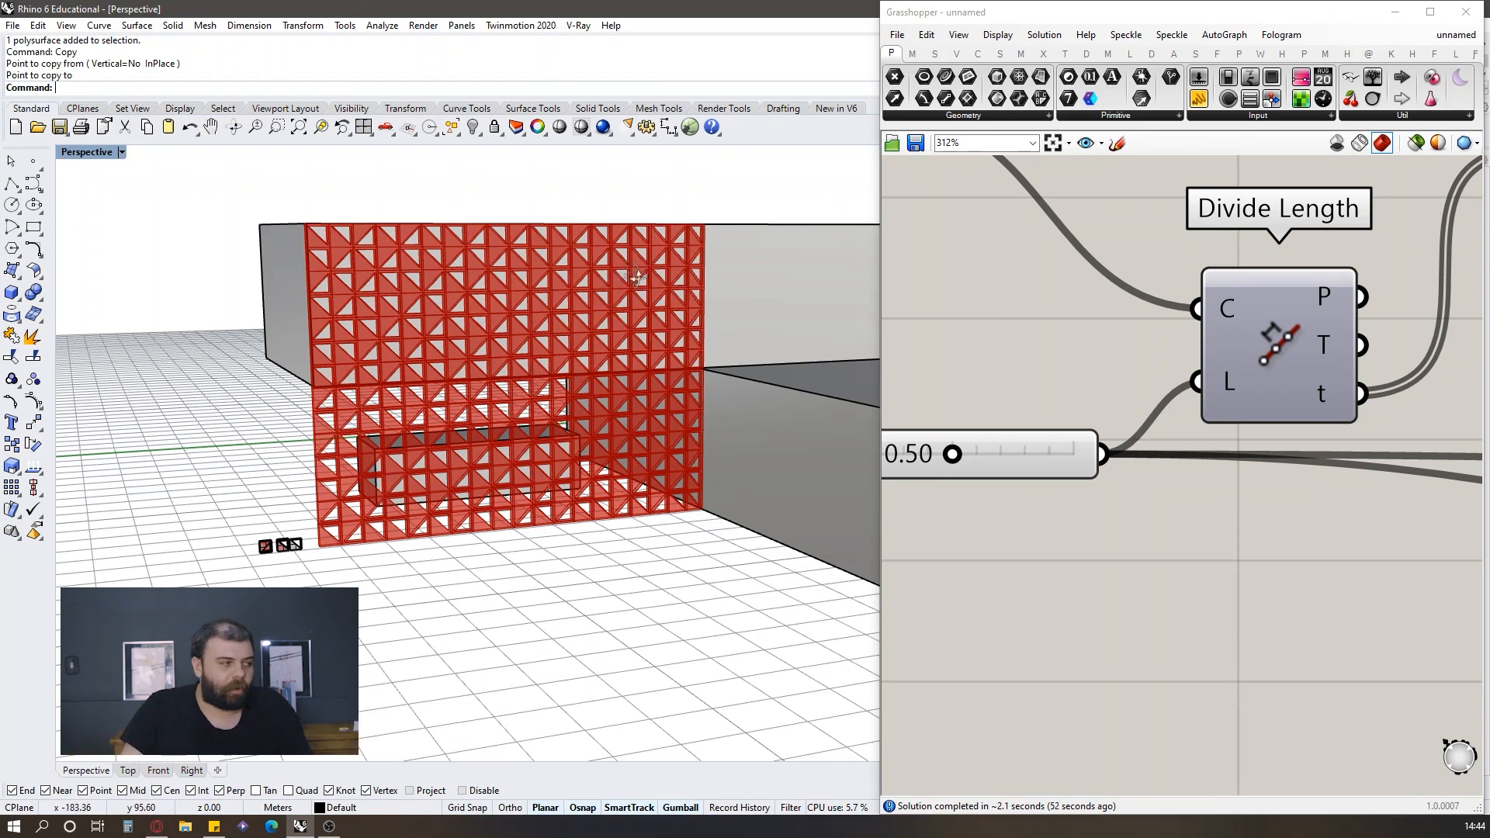
pyautogui.moveTo(647, 264); pyautogui.dragTo(671, 273, button='right')
pyautogui.scroll(-5, 953, 311)
pyautogui.scroll(5, 1250, 457)
pyautogui.scroll(-5, 1249, 458)
pyautogui.scroll(-3, 654, 399)
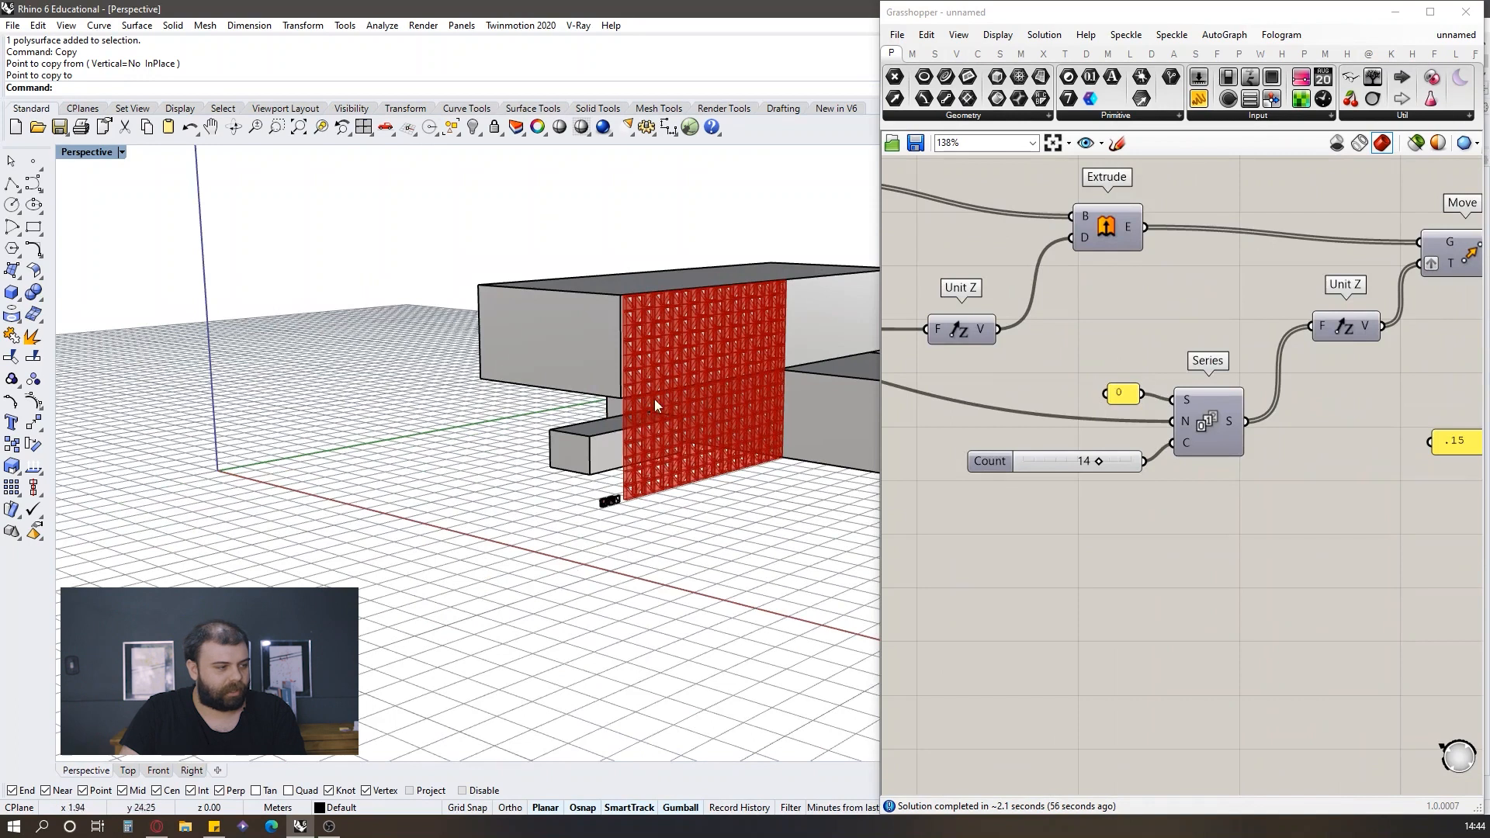
# Step: Set the panel feeding Unit X to .07 to change the block thickness
pyautogui.scroll(3, 830, 328)
pyautogui.scroll(3, 1250, 442)
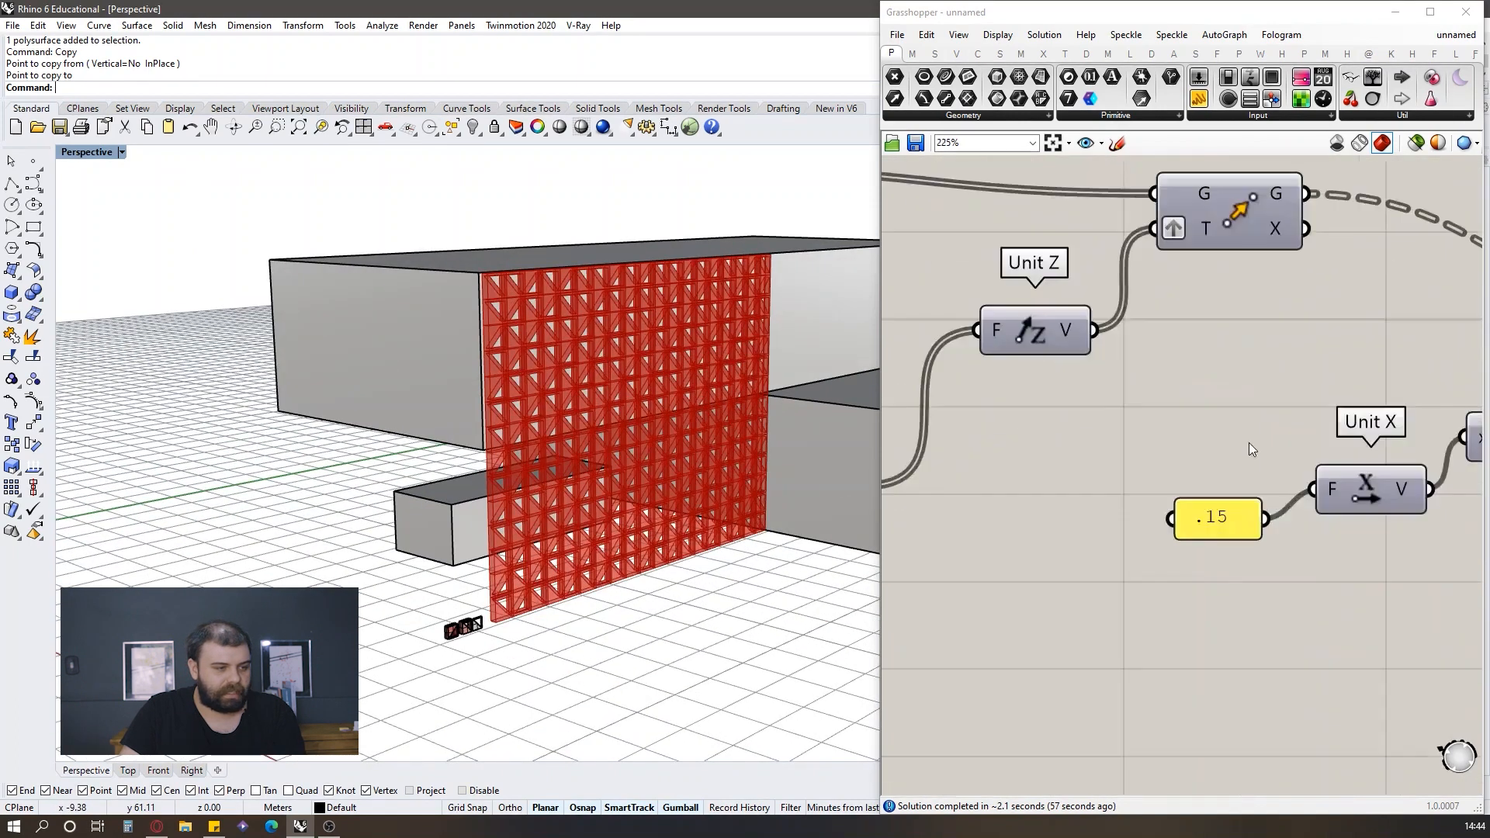
pyautogui.doubleClick(1219, 515)
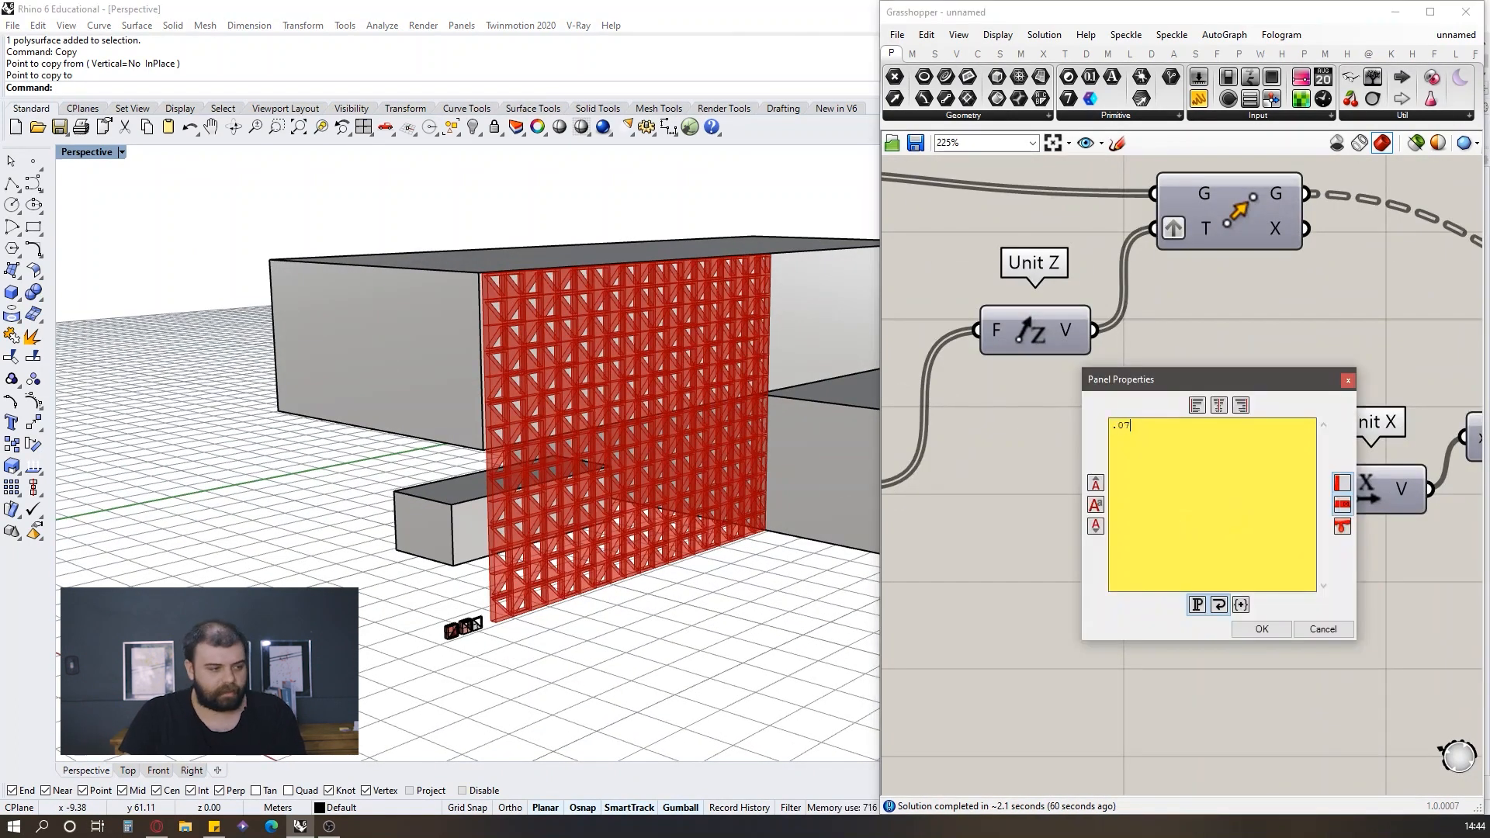
pyautogui.click(1261, 630)
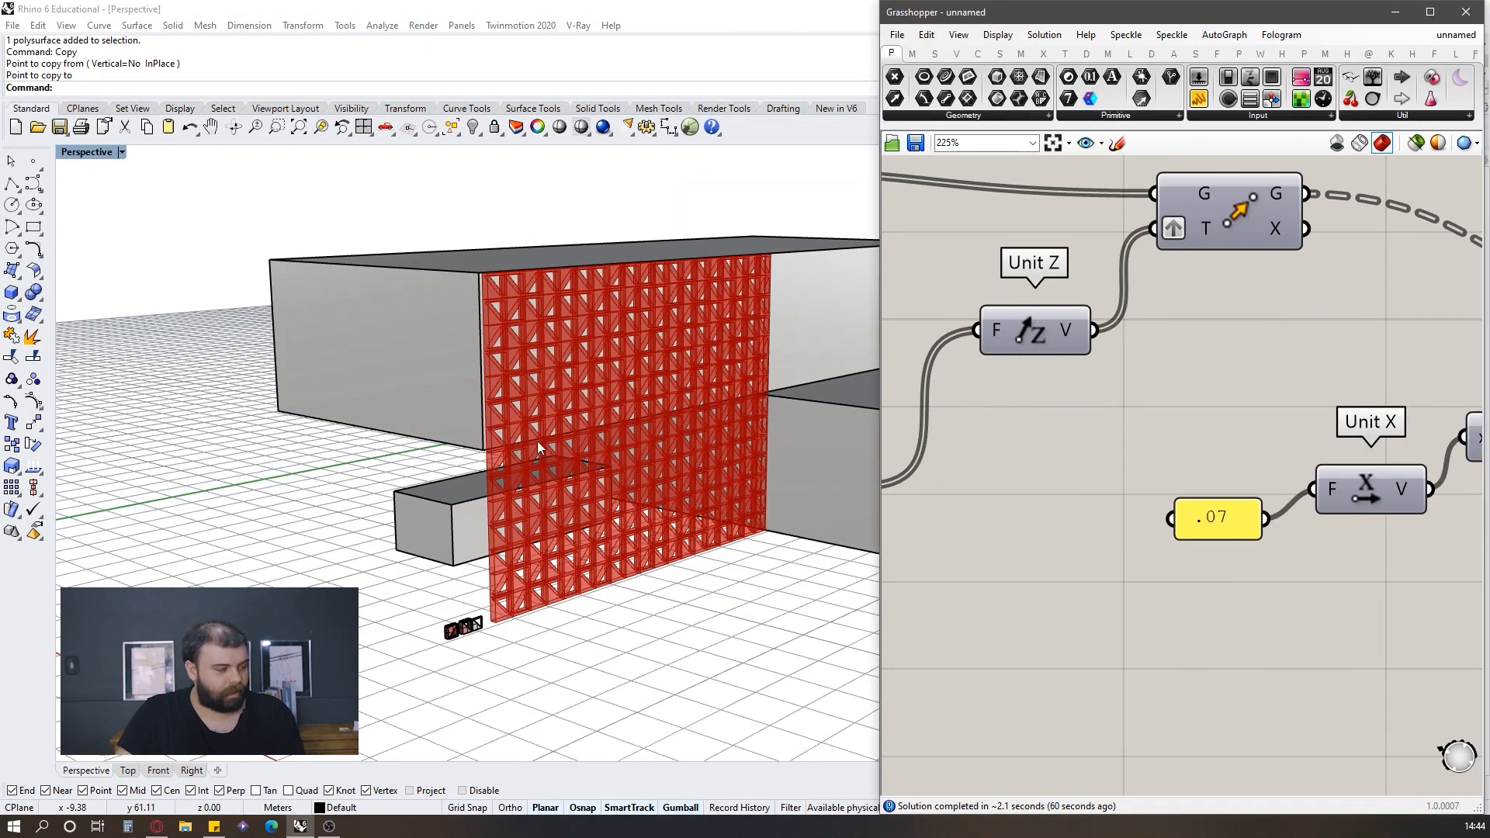
# Step: Inspect the gap between the wall and the upper building volume, and show the hidden base curve
pyautogui.moveTo(567, 351); pyautogui.dragTo(618, 346, button='right')
pyautogui.scroll(6, 621, 334)
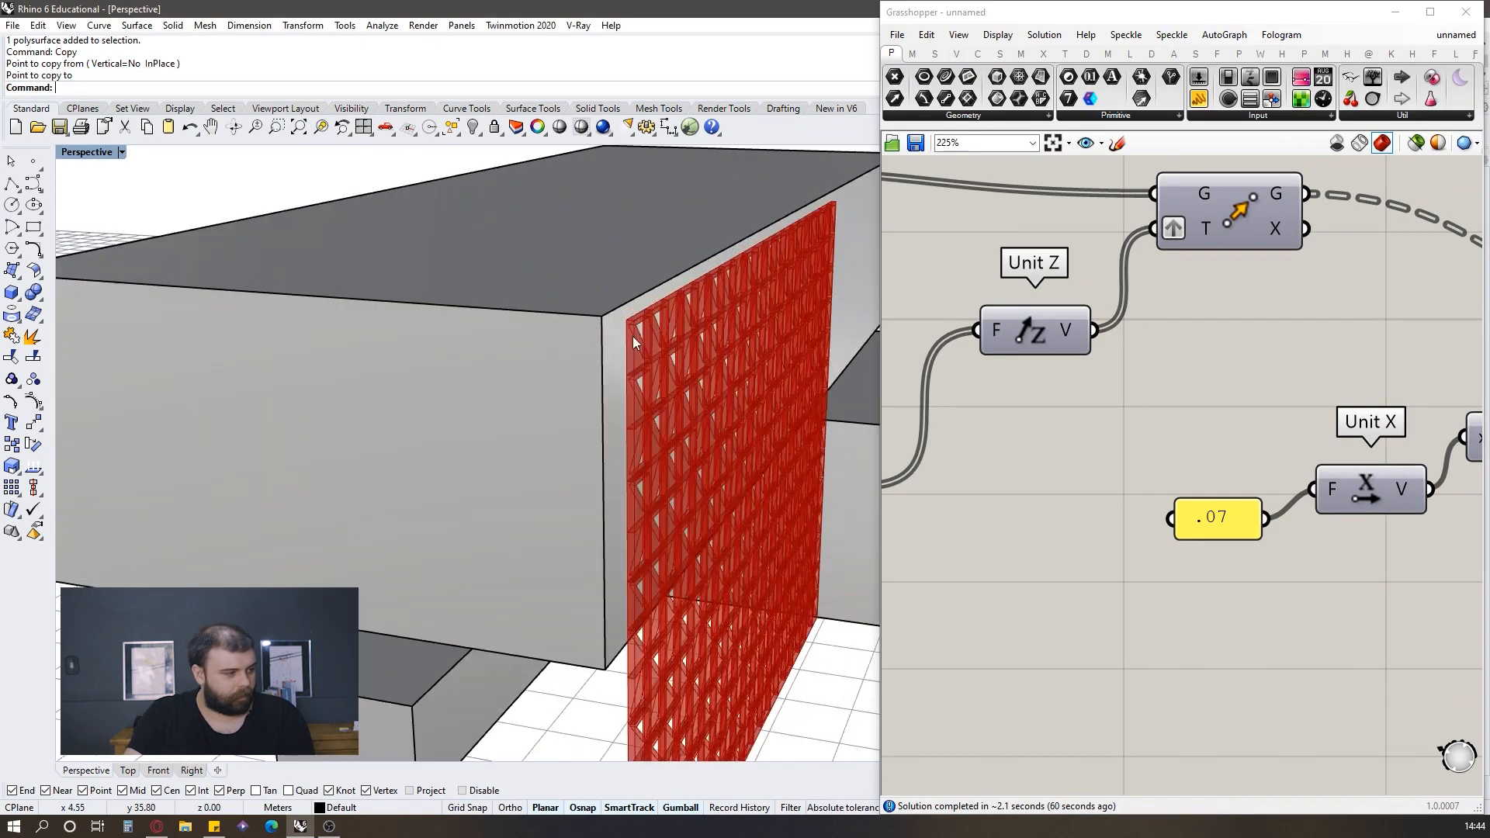
pyautogui.scroll(-3, 620, 296)
pyautogui.moveTo(621, 303); pyautogui.dragTo(676, 314, button='right')
pyautogui.moveTo(766, 627); pyautogui.dragTo(714, 606, button='right')
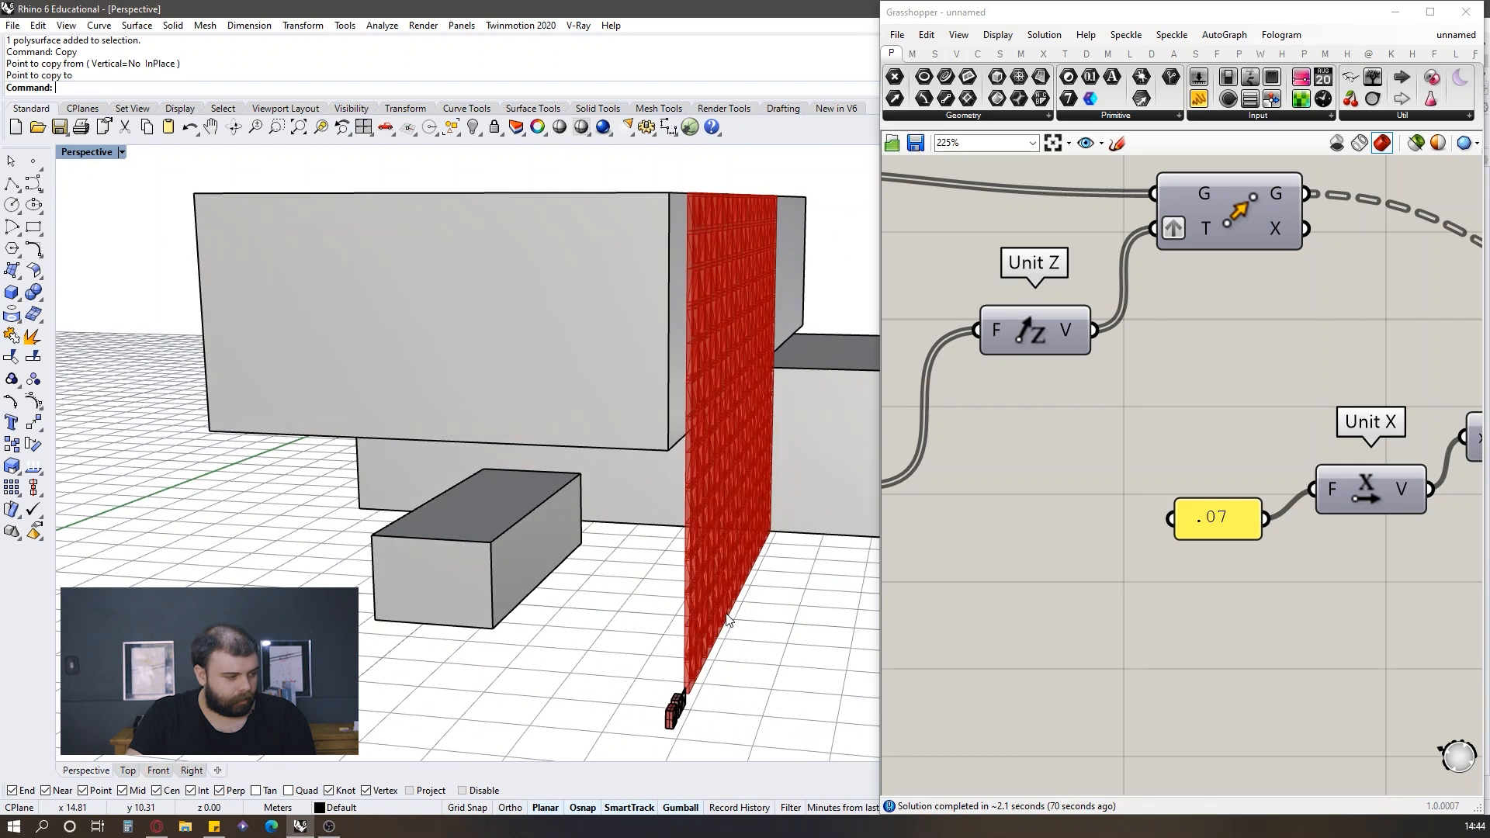
pyautogui.click(480, 138)
pyautogui.click(498, 156)
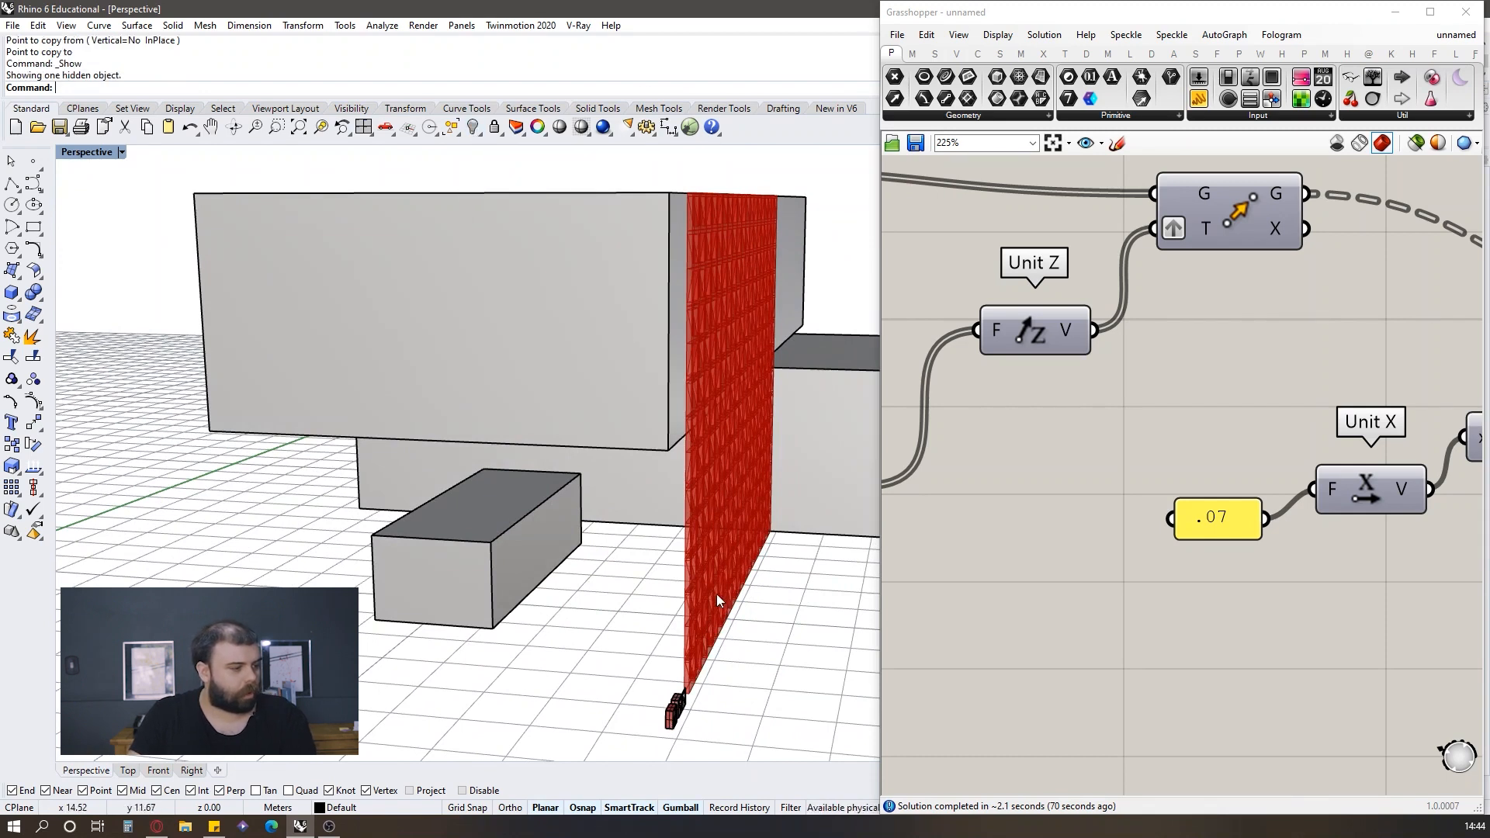
# Step: Move the wall's base curve along X in the Top view so that the wall sits against the building's face
pyautogui.click(721, 639)
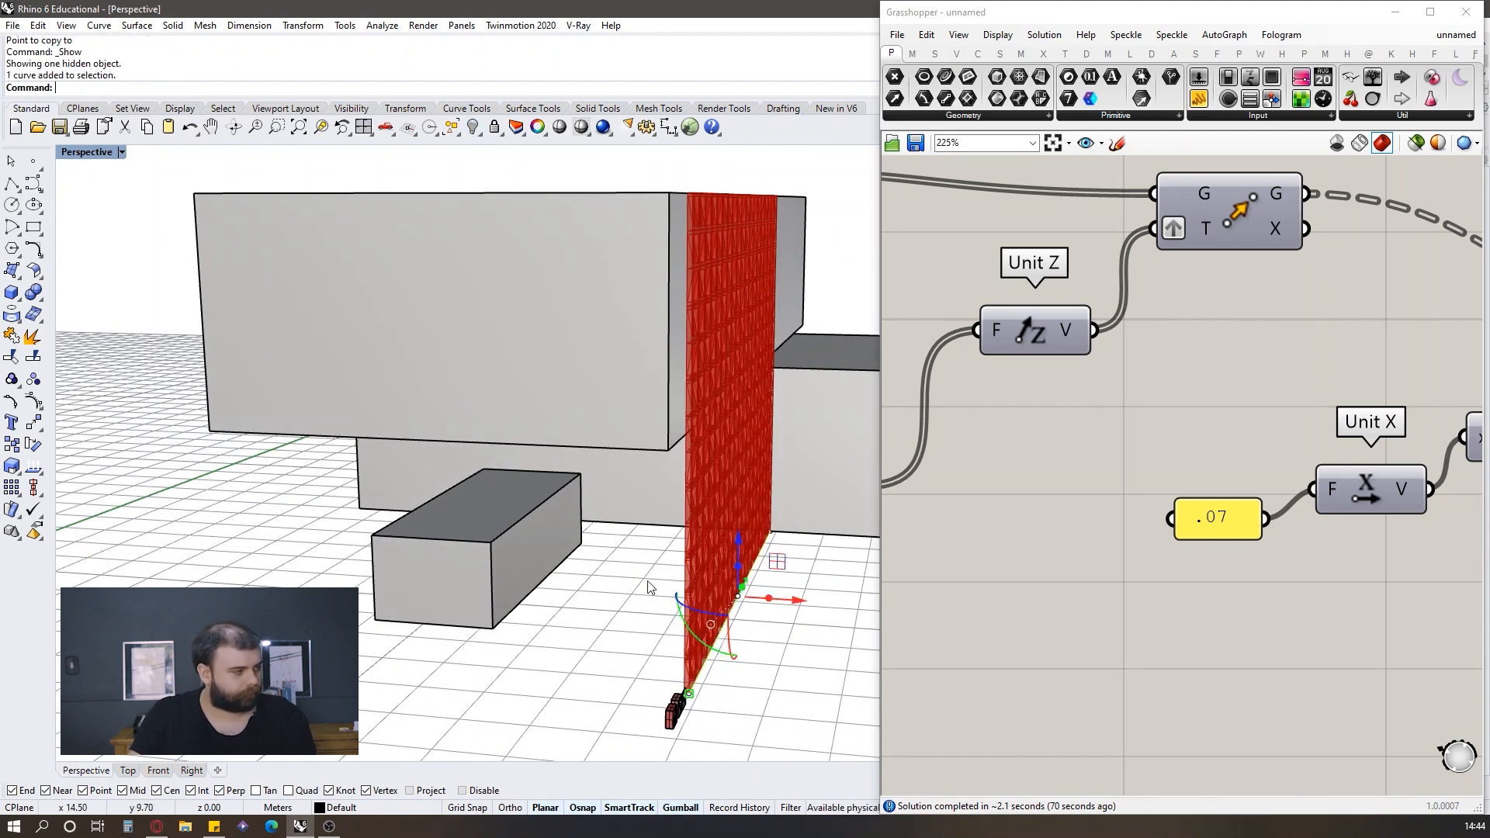
pyautogui.doubleClick(87, 153)
pyautogui.scroll(8, 519, 179)
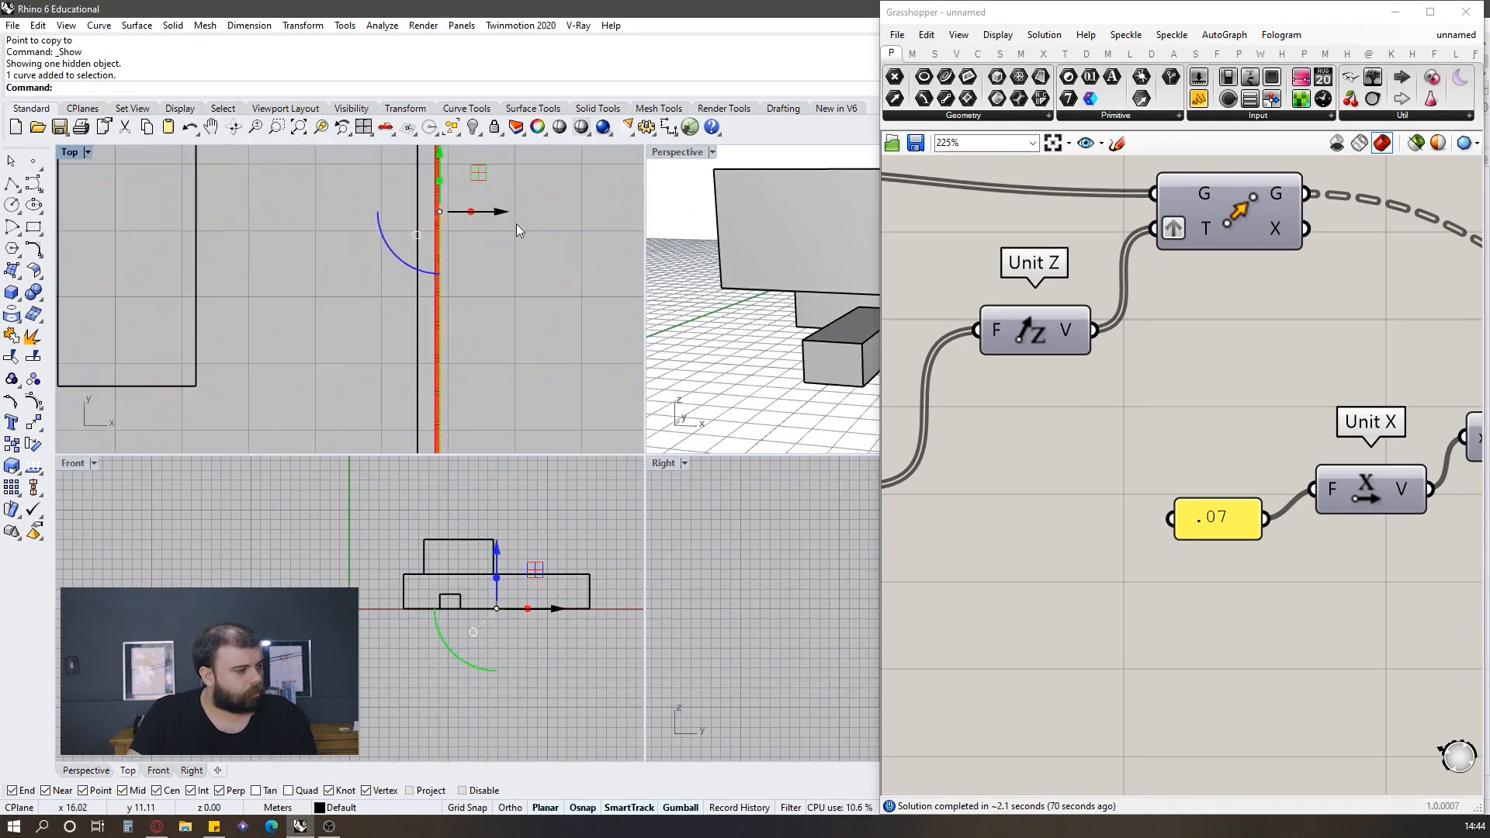
pyautogui.moveTo(472, 209); pyautogui.dragTo(454, 211)
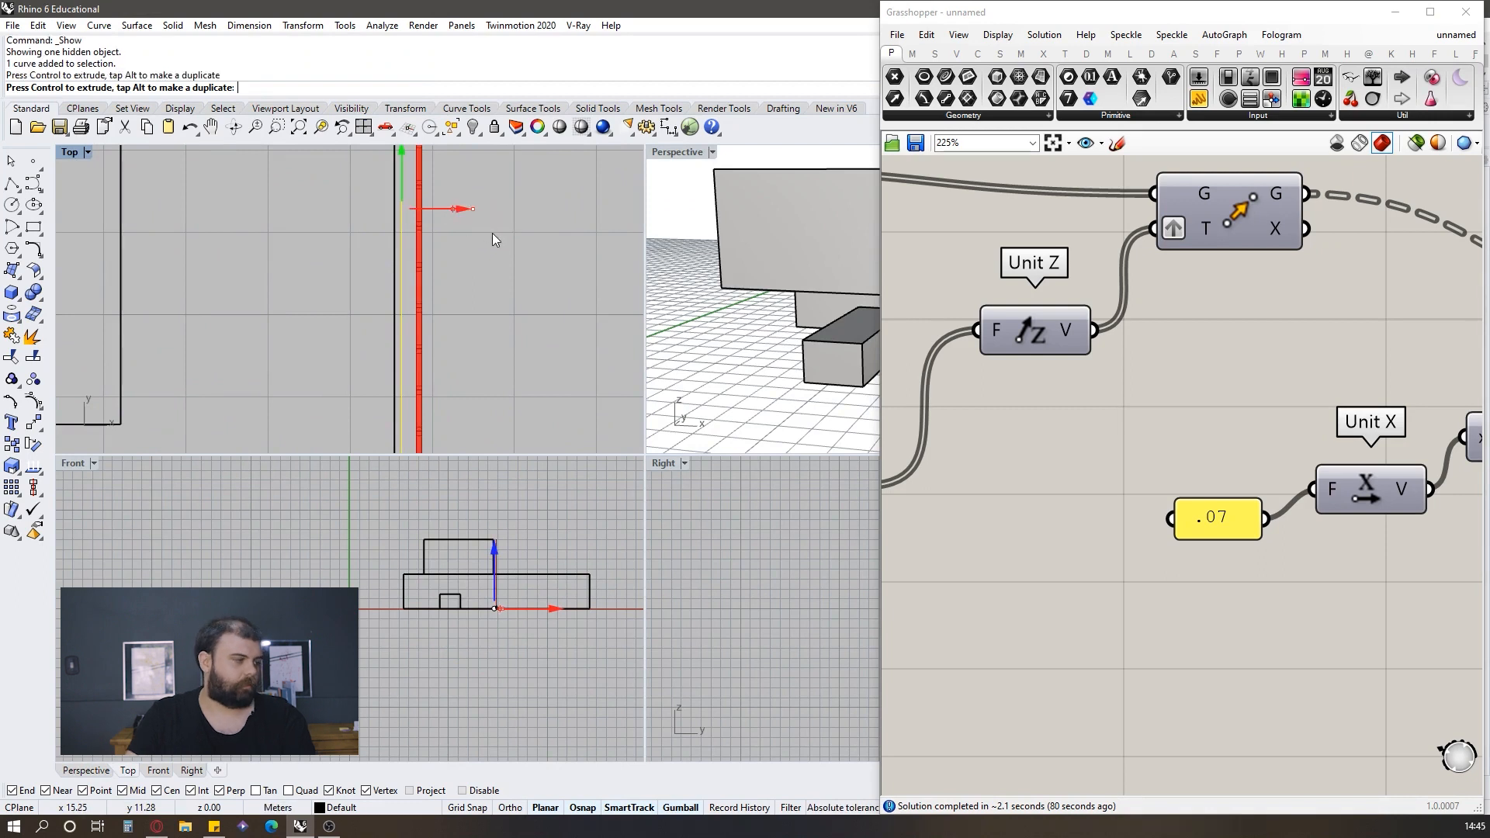
pyautogui.click(503, 352)
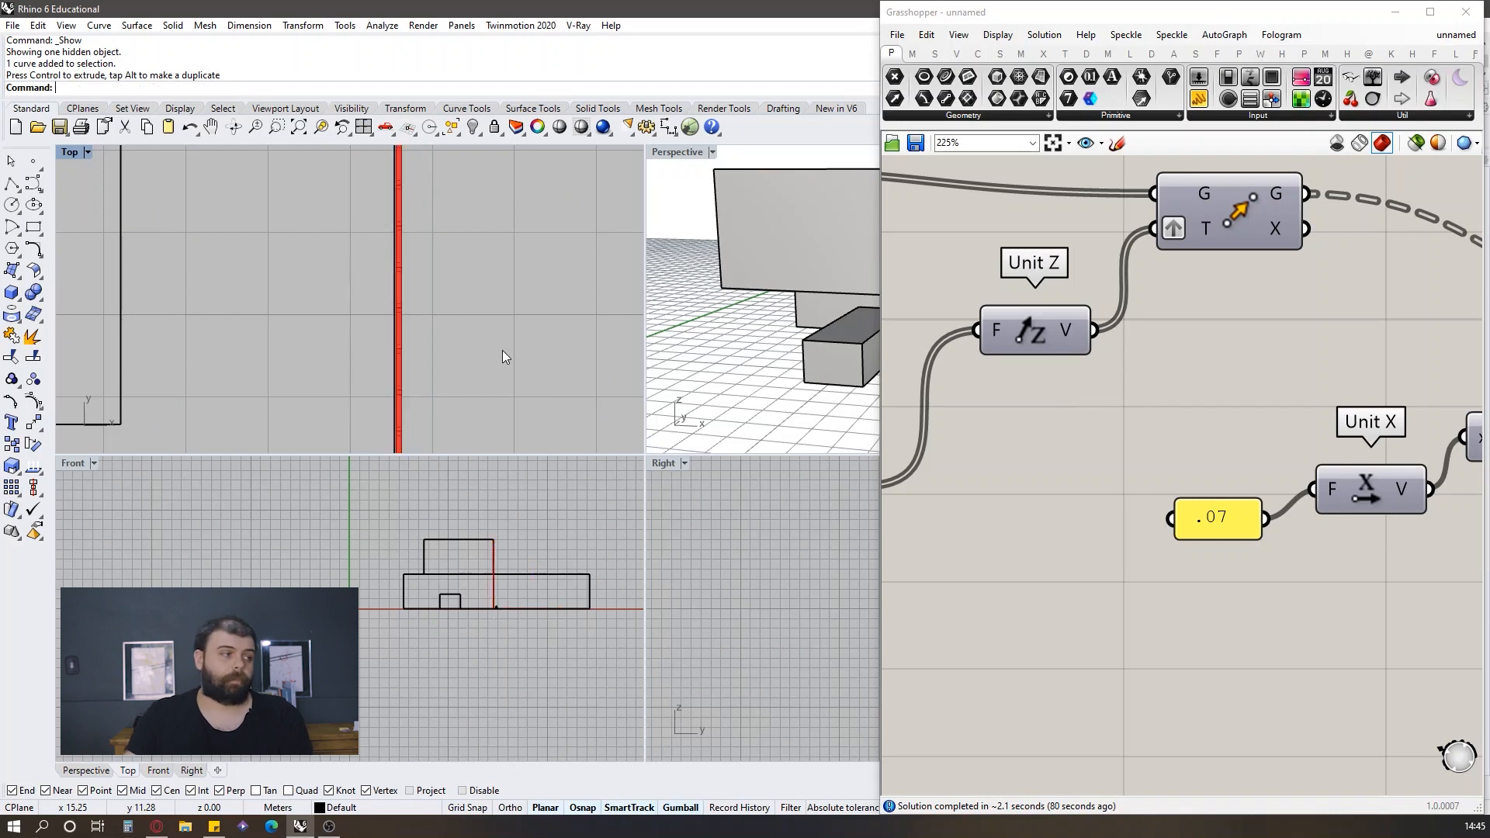
# Step: Maximize the Perspective view and examine the repositioned wall and its block layout from the front
pyautogui.doubleClick(678, 152)
pyautogui.moveTo(498, 330); pyautogui.dragTo(396, 281, button='right')
pyautogui.scroll(8, 392, 267)
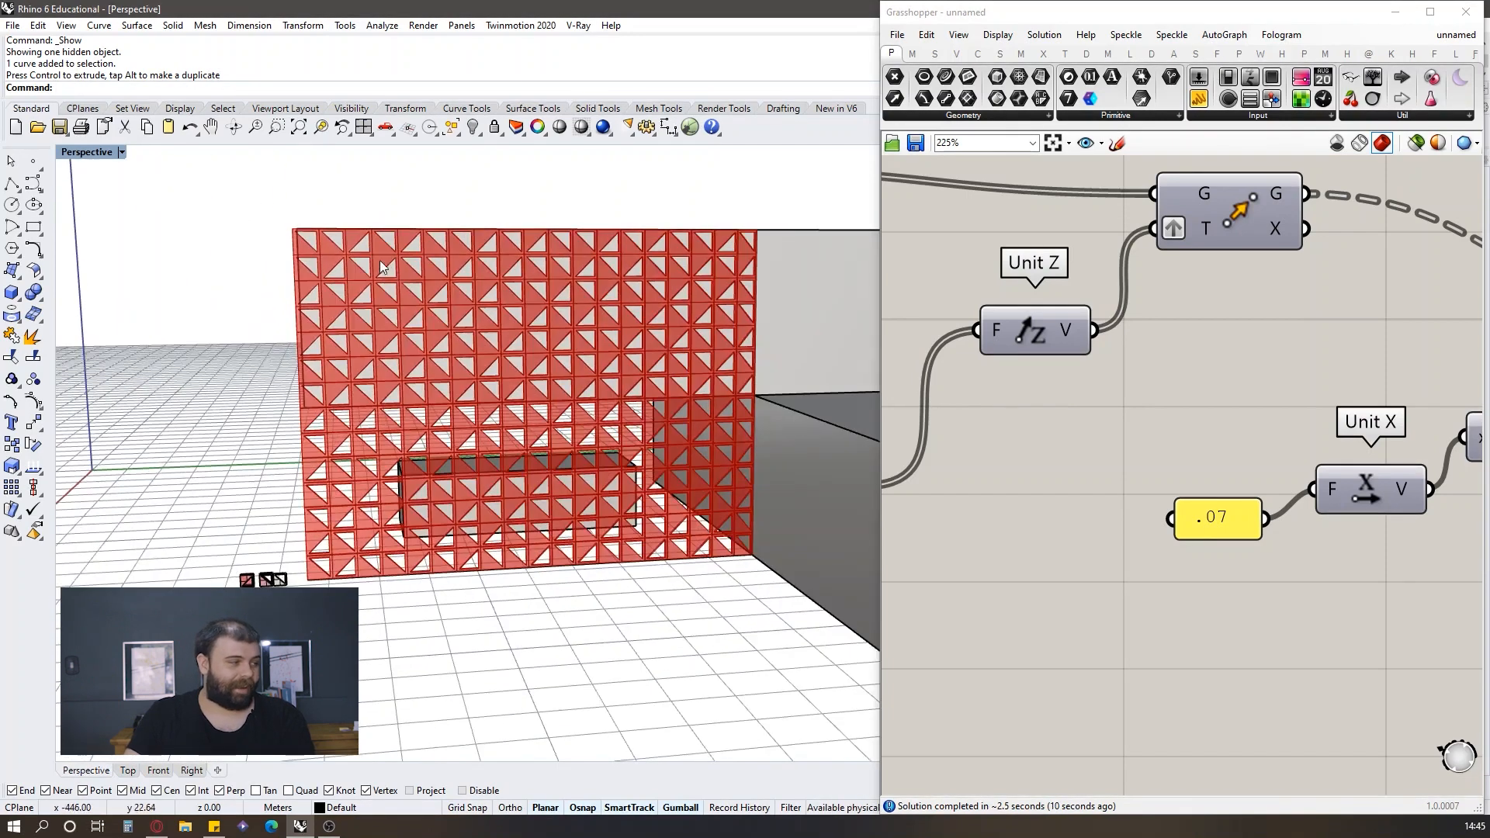
pyautogui.scroll(-8, 390, 256)
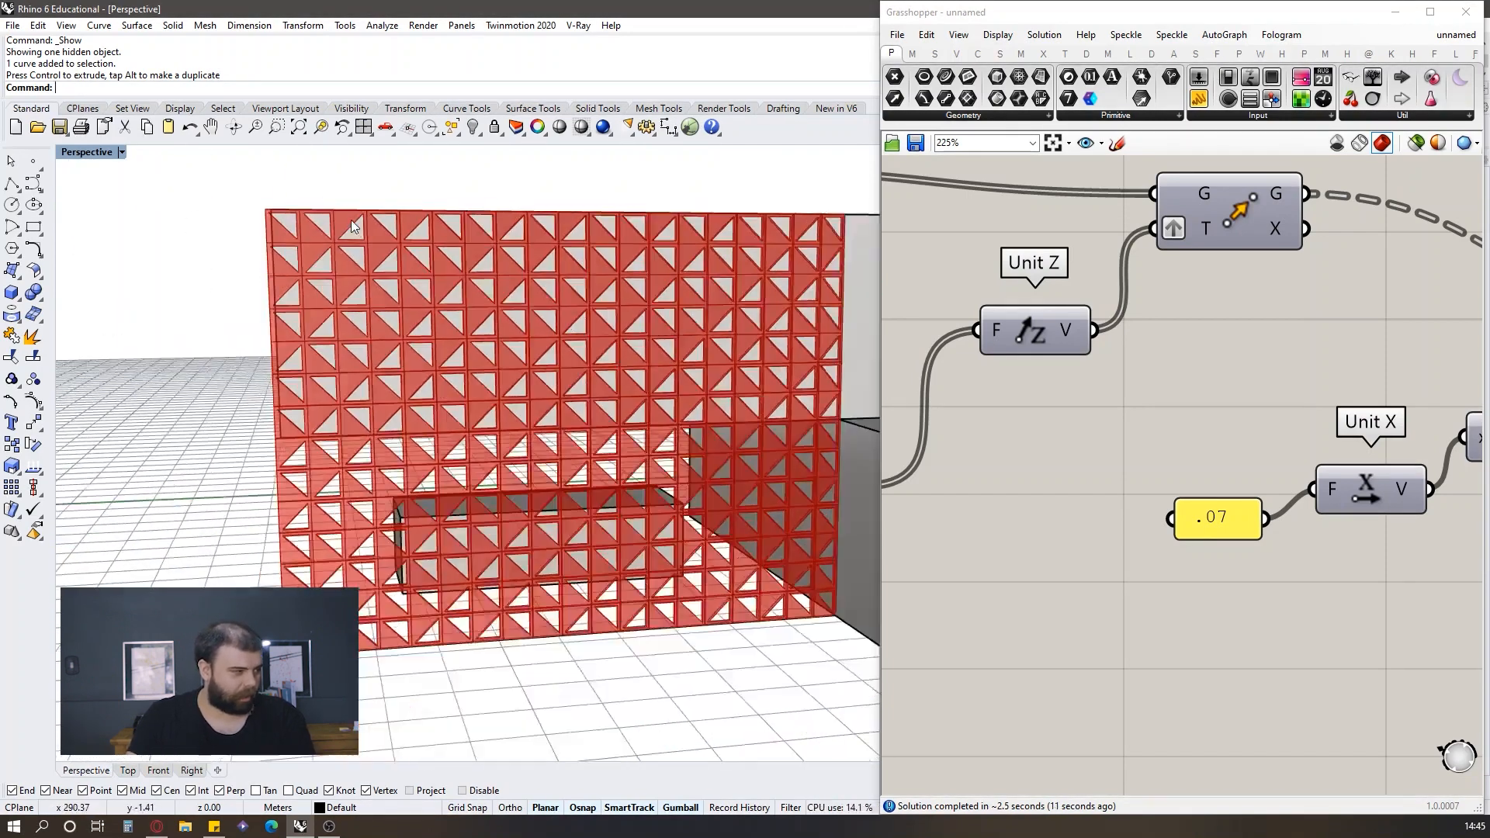
pyautogui.moveTo(351, 278); pyautogui.dragTo(392, 277, button='right')
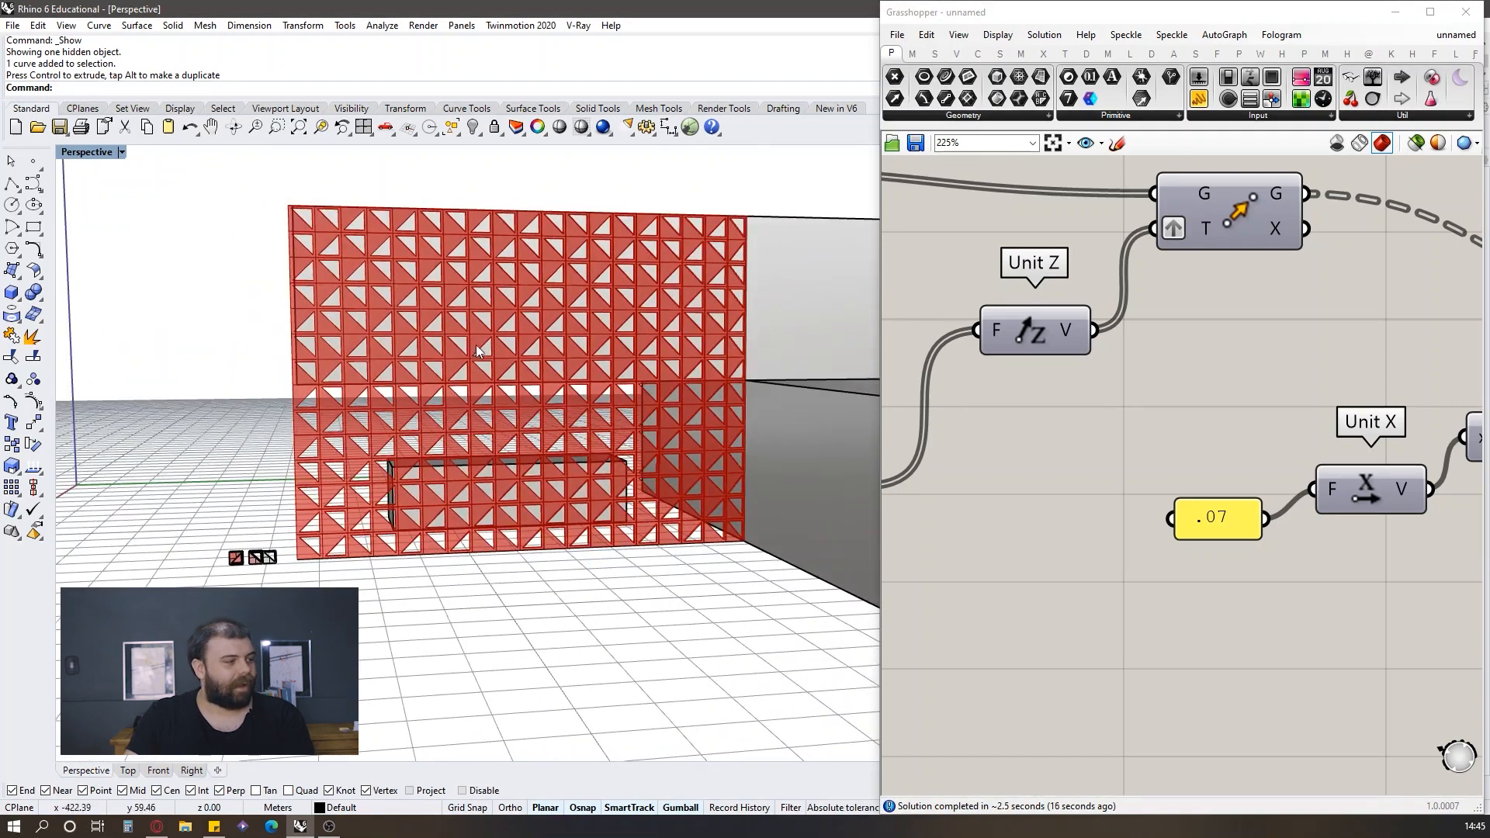
pyautogui.moveTo(548, 327); pyautogui.dragTo(533, 325, button='right')
pyautogui.scroll(-6, 914, 349)
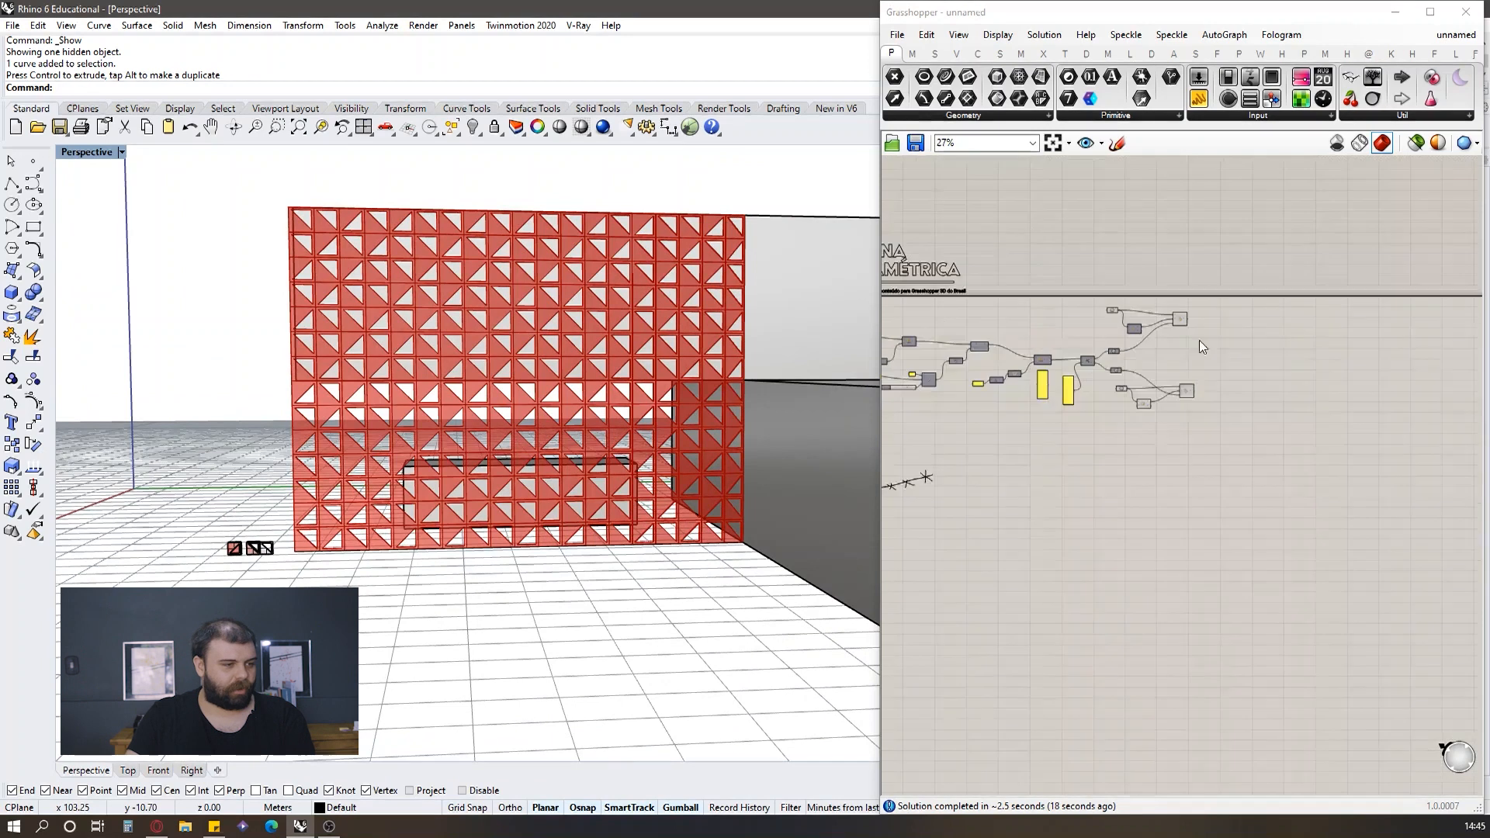
# Step: Examine which blocks each Box Morph generates and how the pattern panel connected to Dispatch distributes them
pyautogui.scroll(4, 1199, 340)
pyautogui.click(1195, 301)
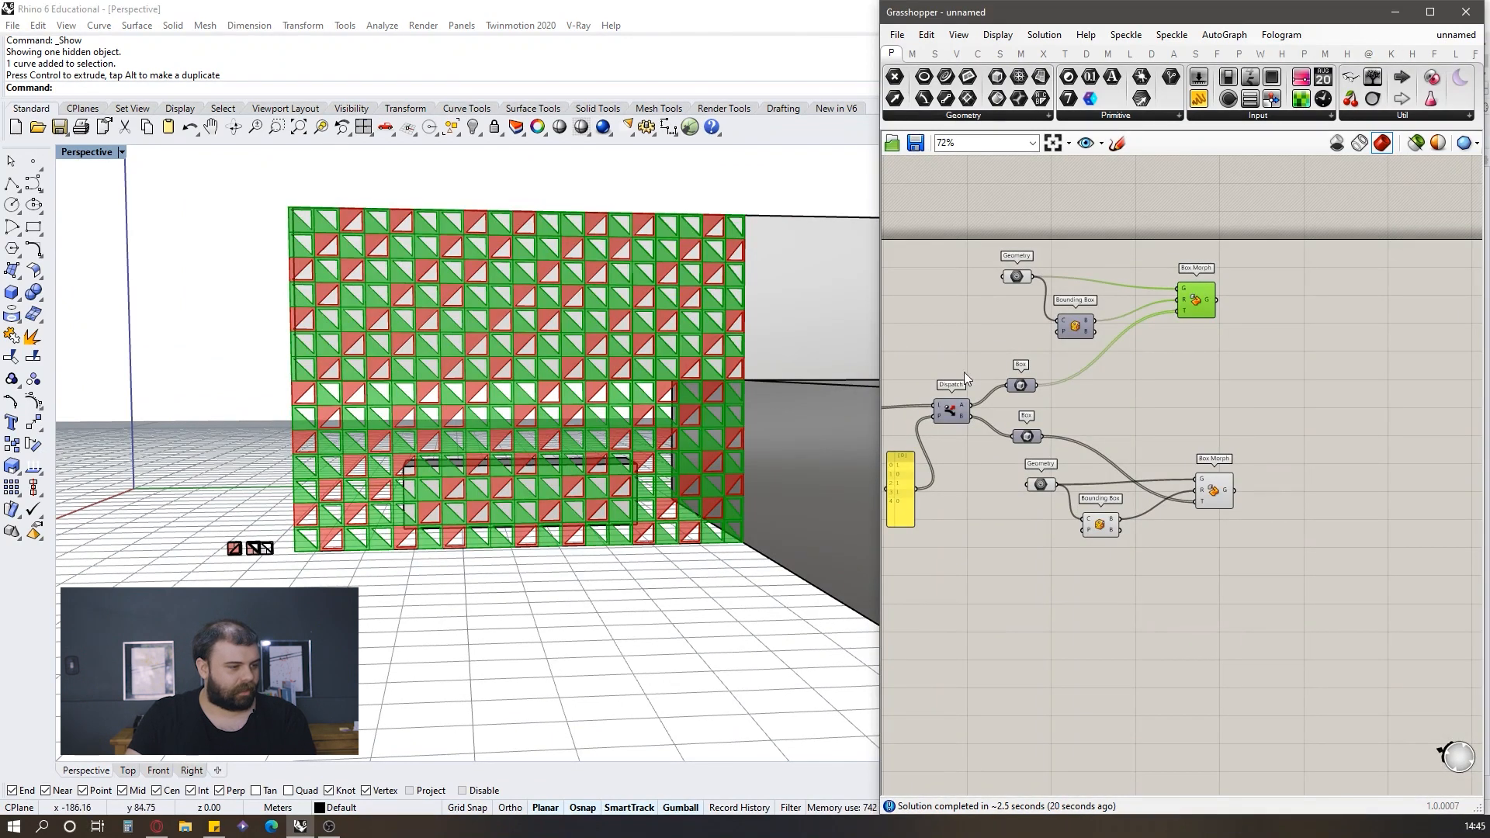
pyautogui.scroll(4, 955, 388)
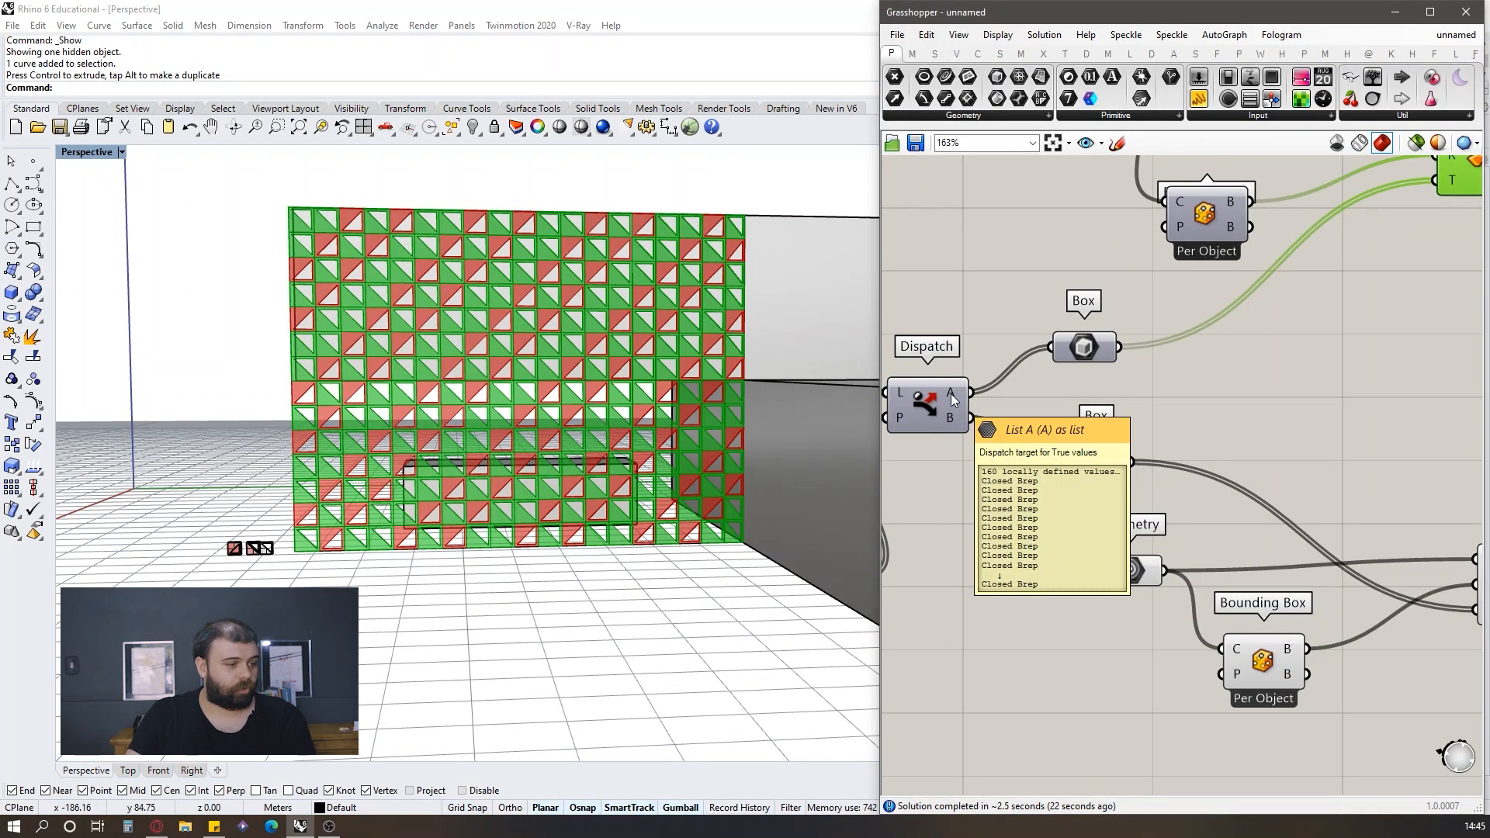
pyautogui.scroll(-2, 951, 394)
pyautogui.moveTo(951, 393); pyautogui.dragTo(1053, 380, button='right')
pyautogui.scroll(2, 941, 478)
pyautogui.scroll(2, 941, 478)
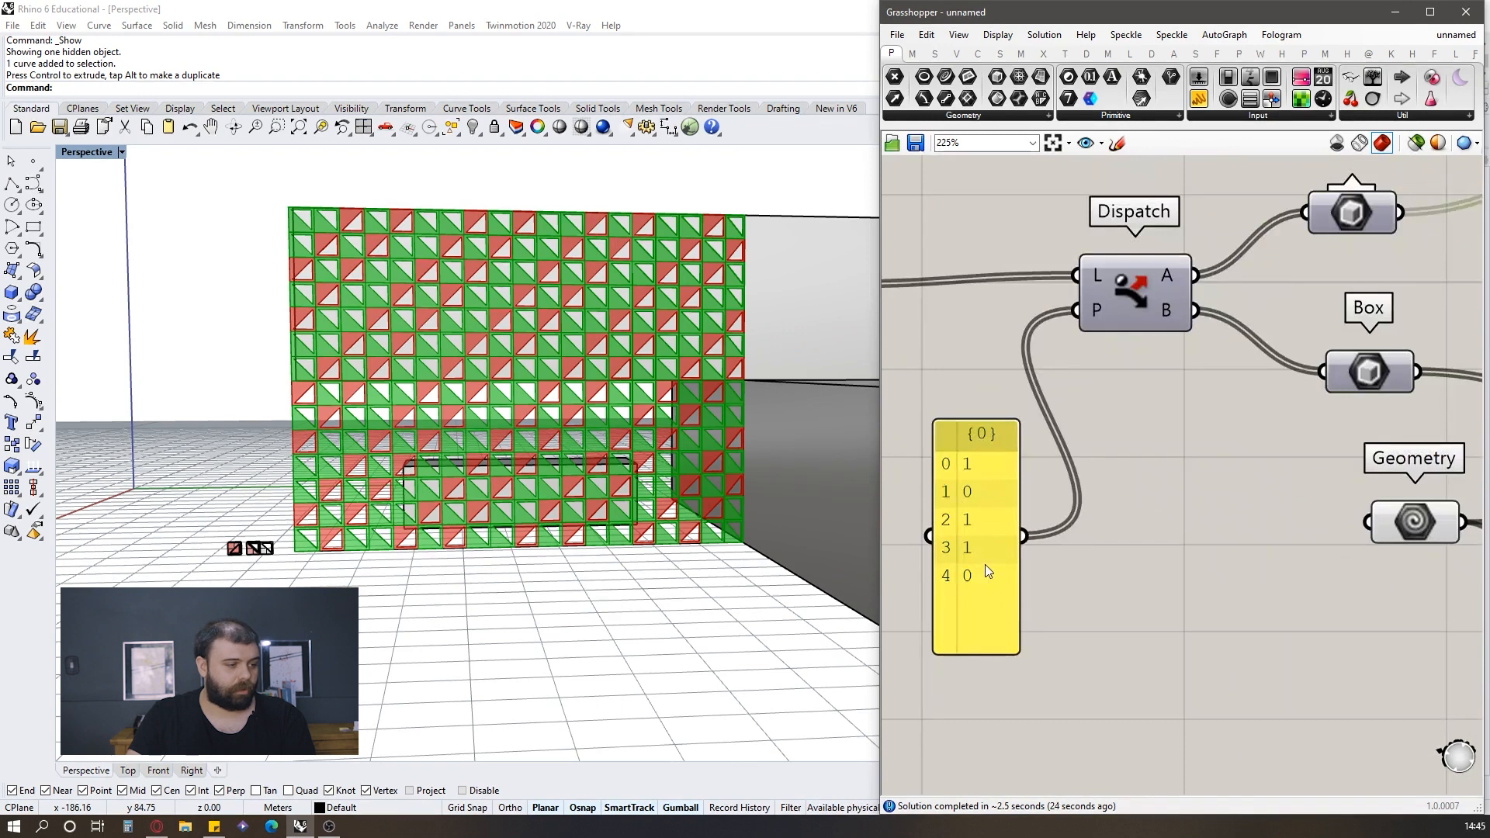
pyautogui.scroll(-4, 985, 565)
pyautogui.scroll(2, 1065, 464)
pyautogui.click(1319, 554)
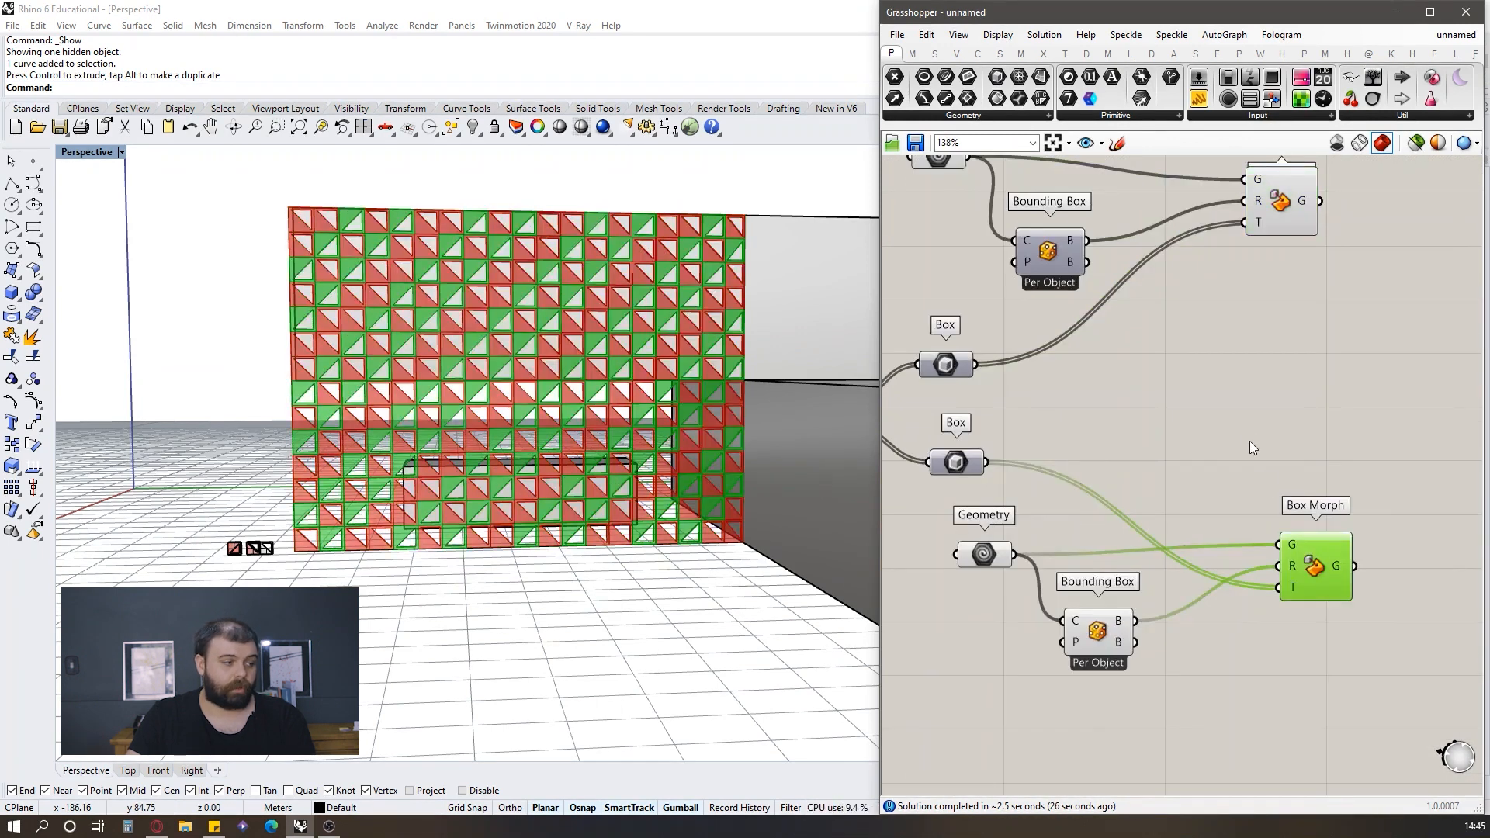
pyautogui.scroll(-4, 594, 347)
pyautogui.moveTo(596, 340); pyautogui.dragTo(632, 329, button='right')
pyautogui.scroll(6, 593, 318)
pyautogui.click(1203, 344)
pyautogui.scroll(-3, 1211, 353)
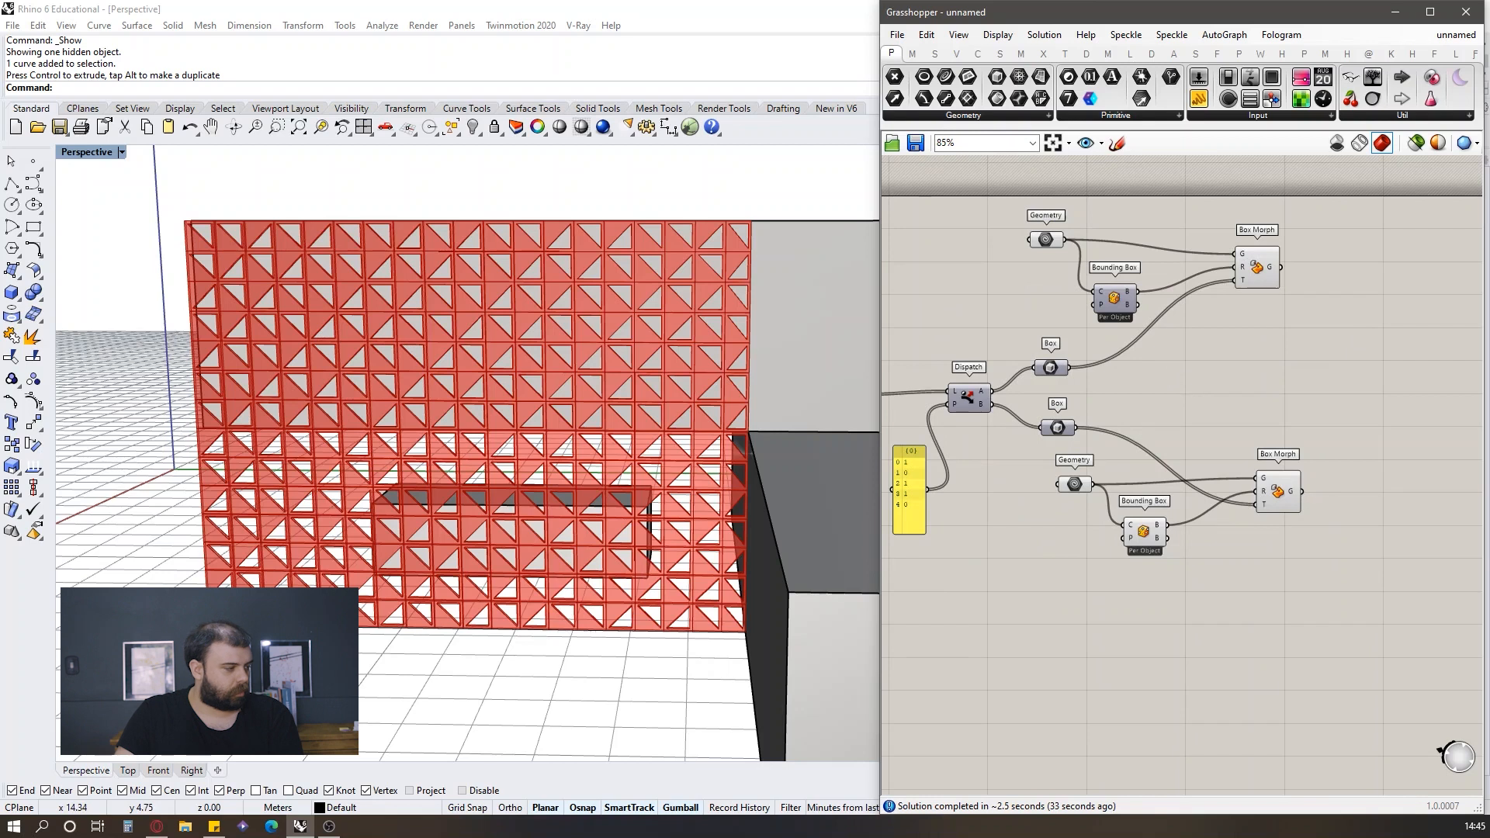
# Step: Place the square outline from the gray sample block on its own, beyond the solid red block
pyautogui.scroll(8, 500, 582)
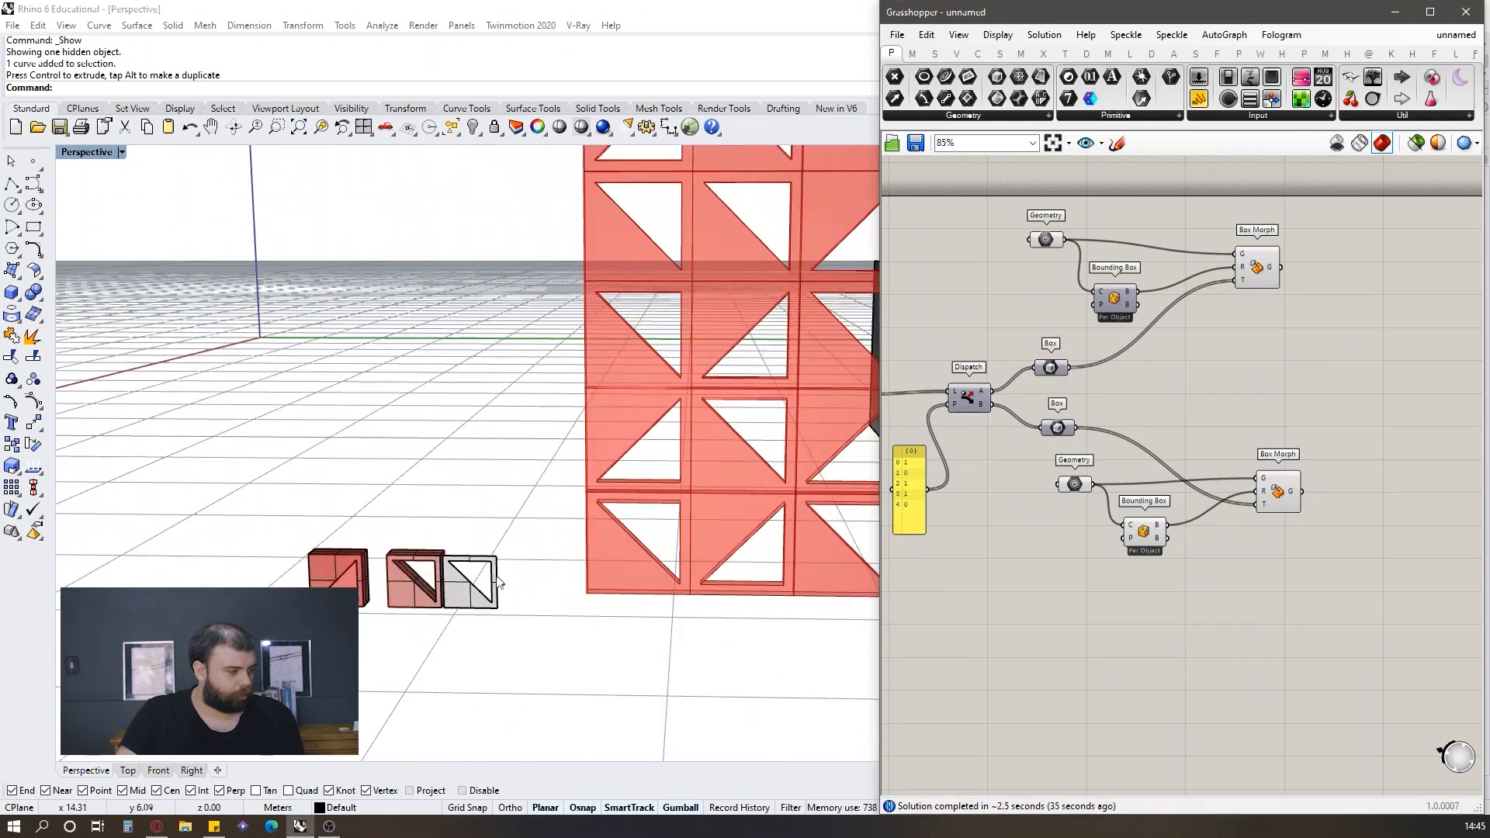
pyautogui.click(500, 582)
pyautogui.click(543, 621)
pyautogui.moveTo(511, 585); pyautogui.dragTo(264, 582)
pyautogui.click(266, 491)
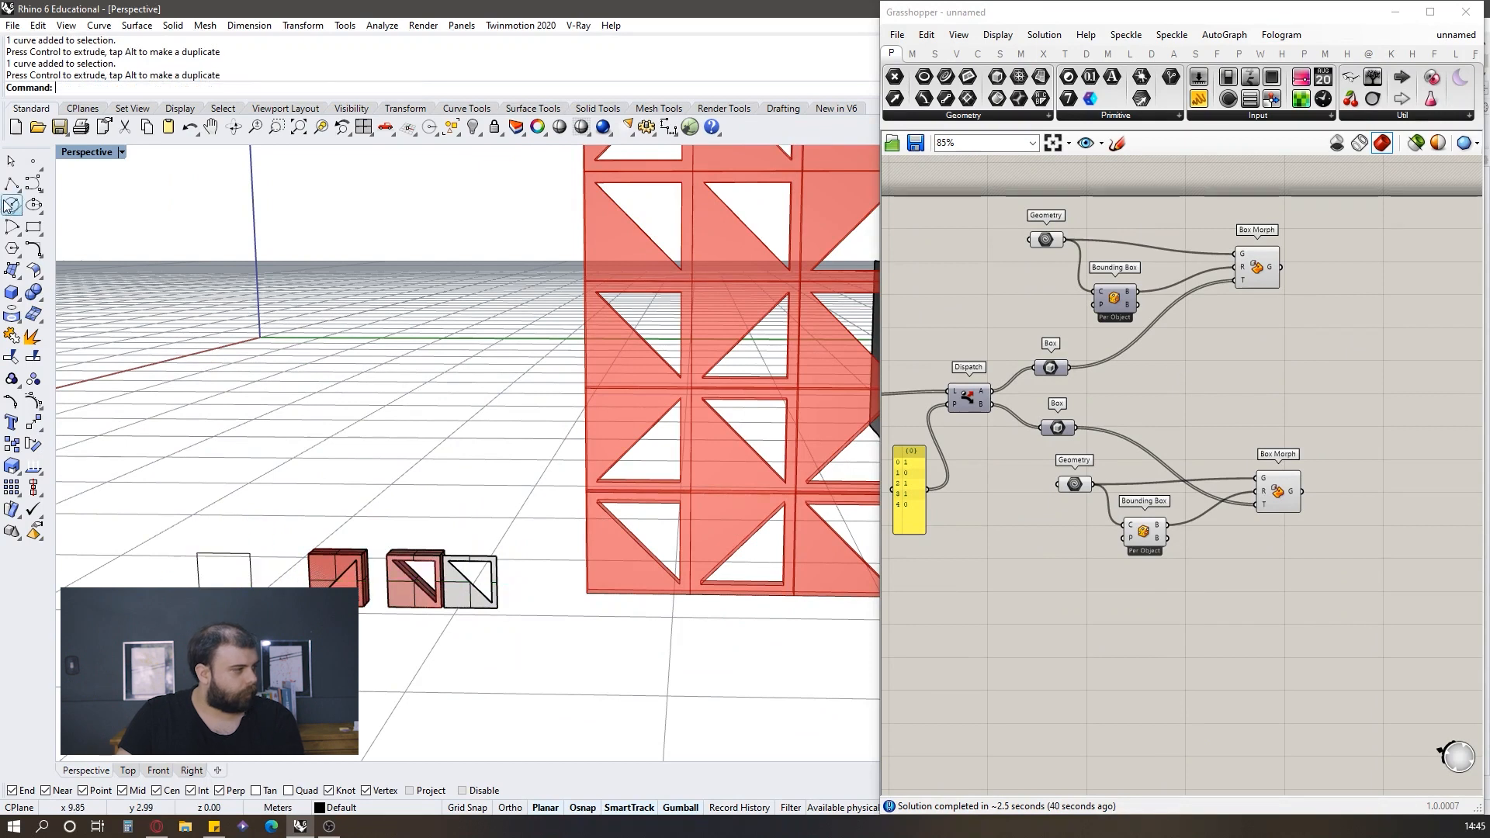
# Step: Draw a vertical circle centered in the separate square outline, with its radius reaching close to the square's edges
pyautogui.click(11, 204)
pyautogui.write('ve FitPoints )')
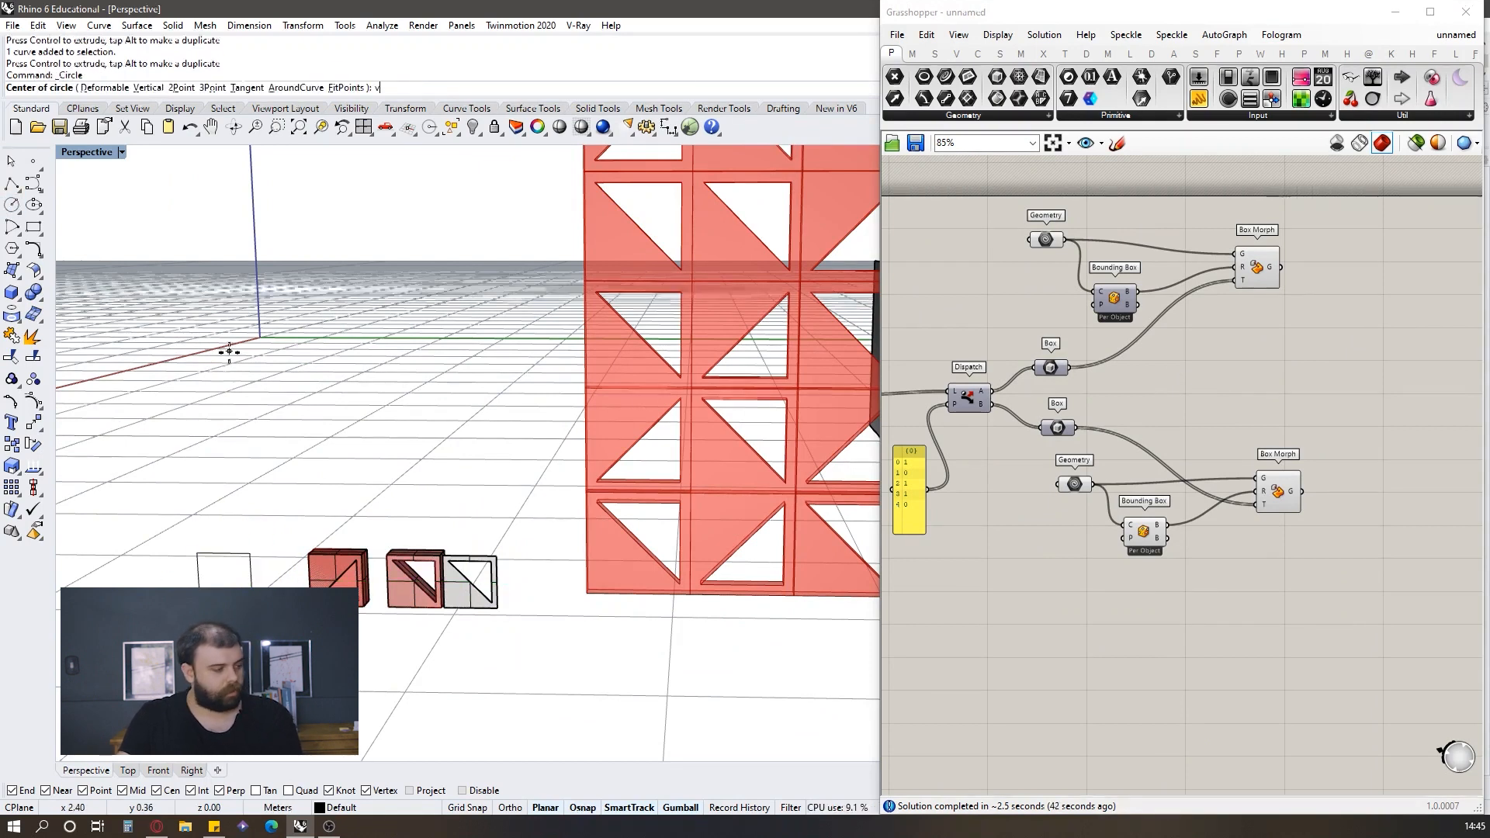
pyautogui.press('Return')
pyautogui.scroll(5, 207, 559)
pyautogui.click(264, 508)
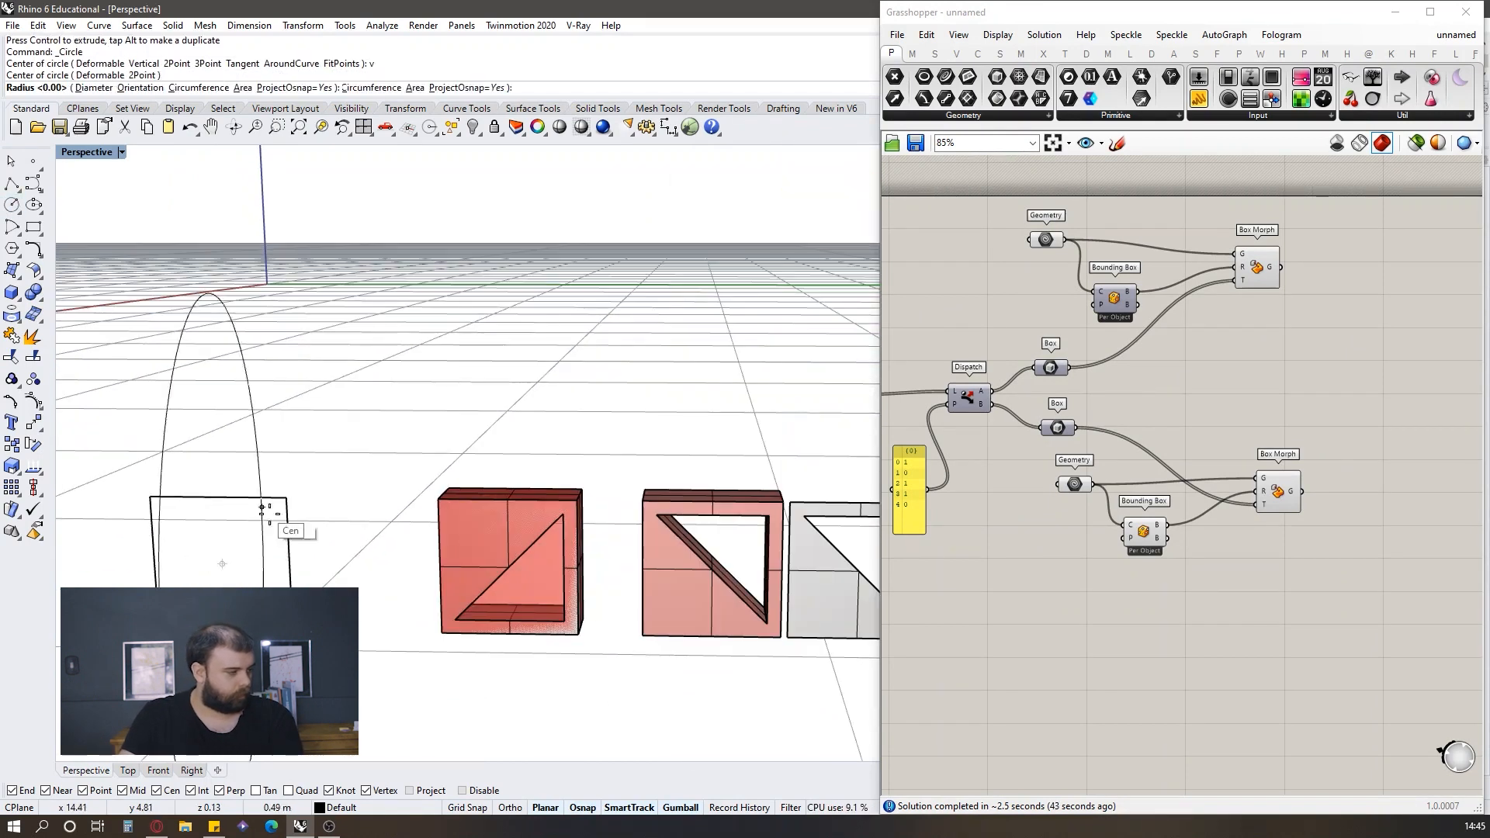
pyautogui.click(320, 526)
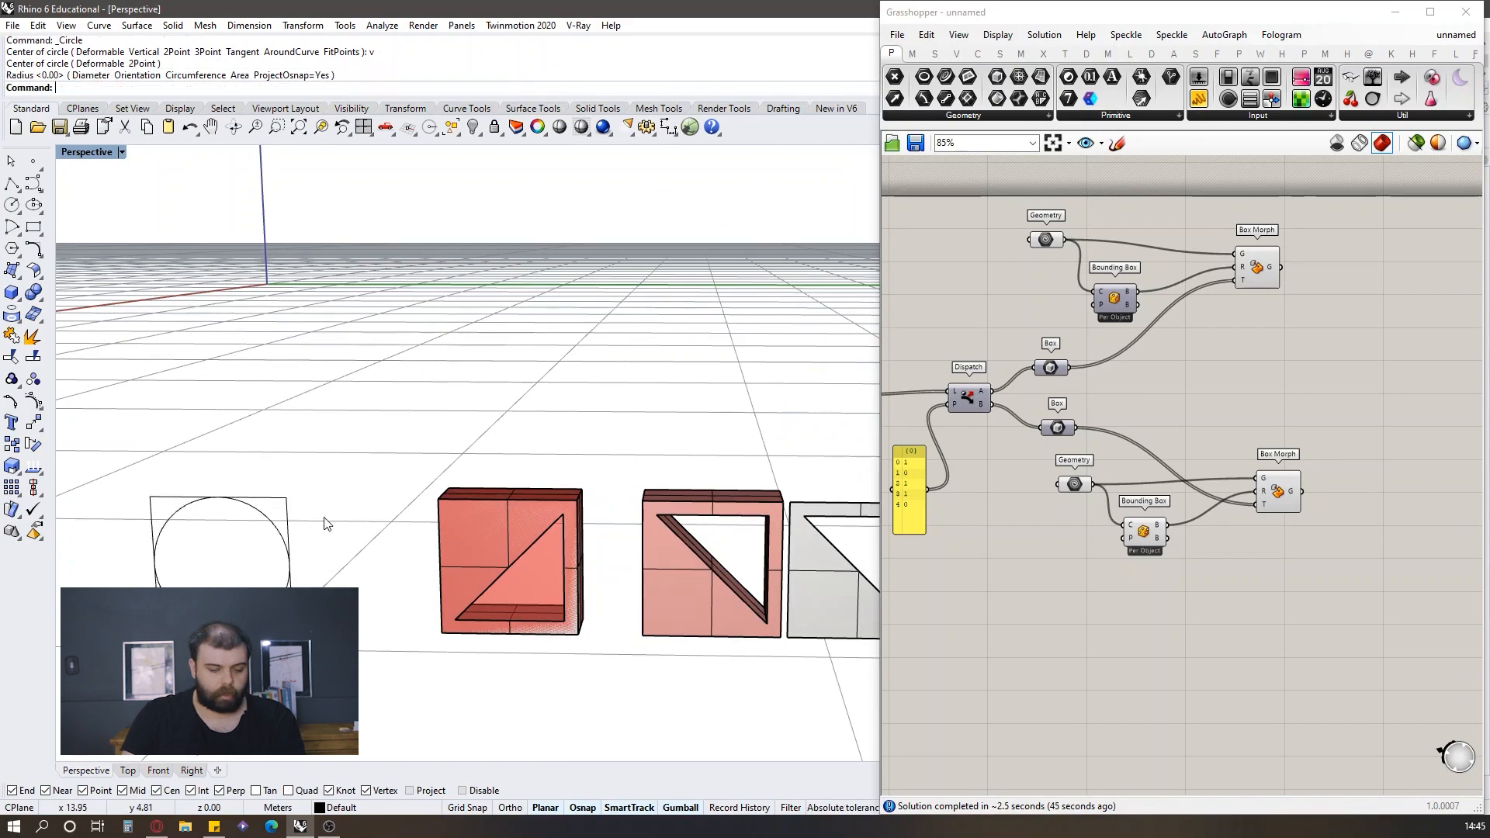
# Step: Offset the vertical circle 0.025 m inward and delete the original larger circle
pyautogui.write('offset')
pyautogui.press('Return')
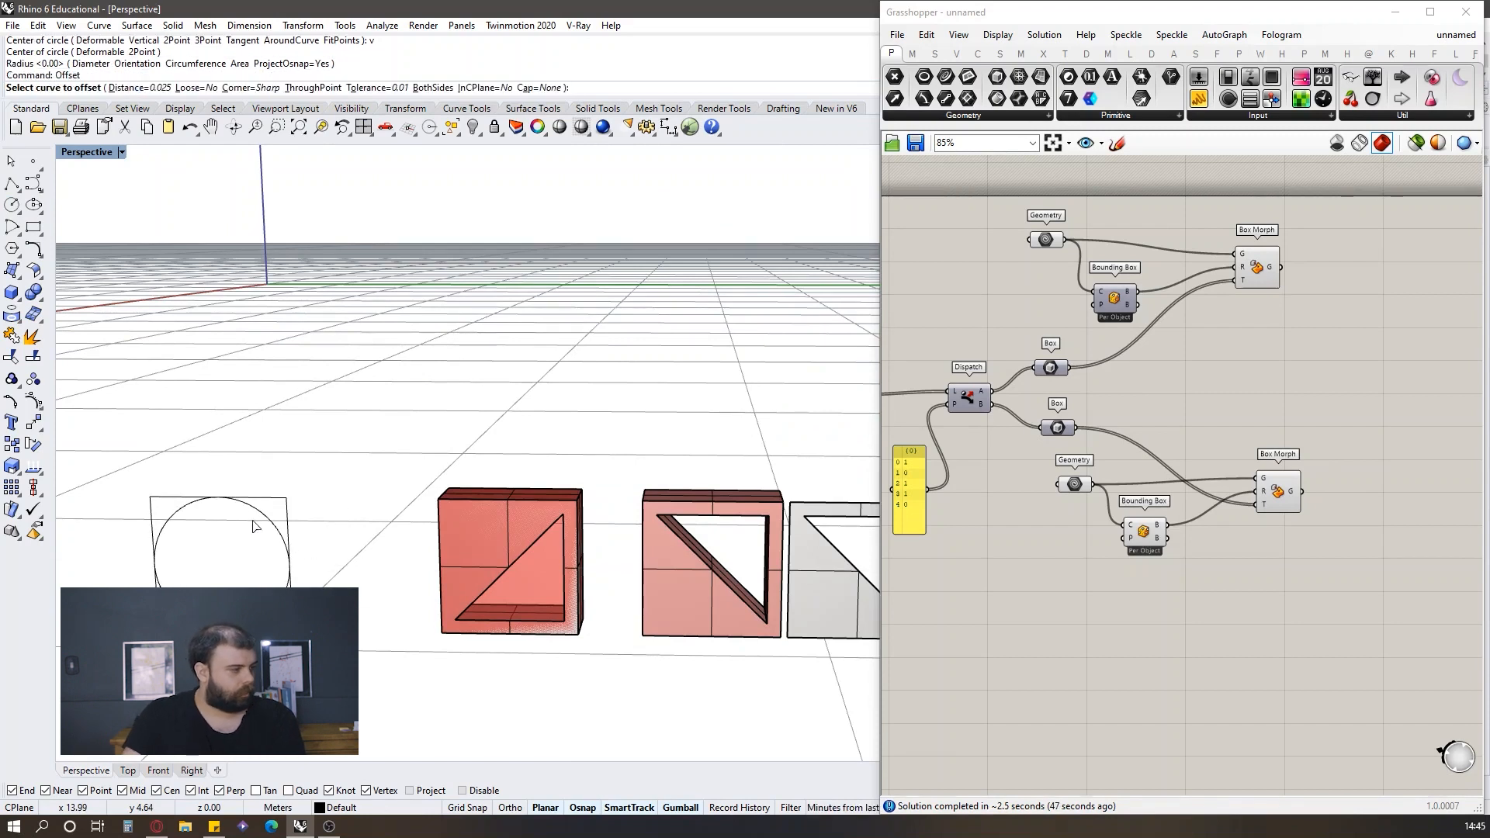
pyautogui.click(256, 526)
pyautogui.click(242, 522)
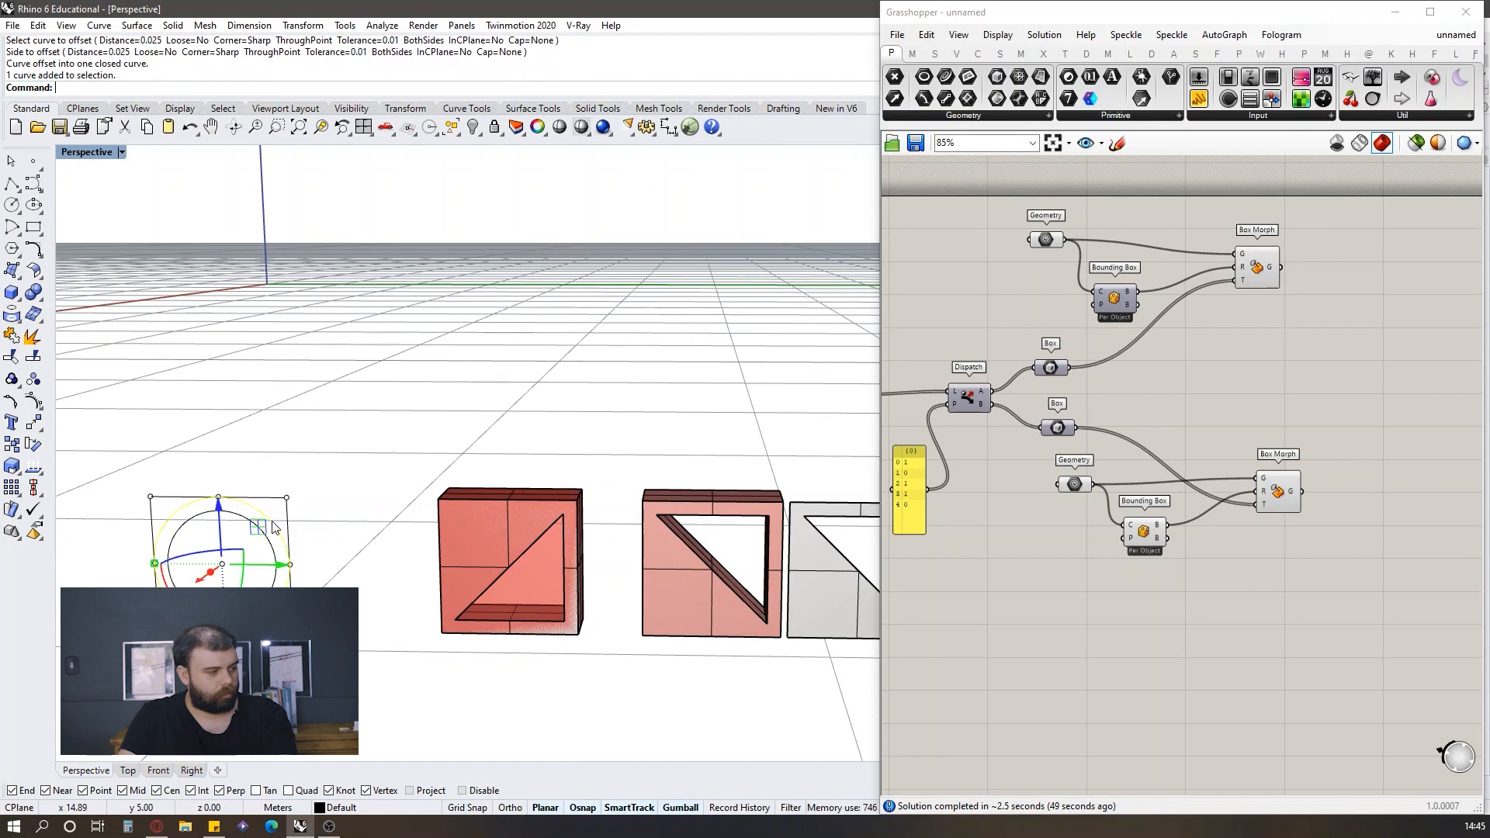
pyautogui.press('Delete')
# Step: Create a planar surface between the square outline and the circle and extrude it 0.07 m into a solid block
pyautogui.moveTo(350, 548); pyautogui.dragTo(187, 454)
pyautogui.write('PlanarSrf')
pyautogui.press('Return')
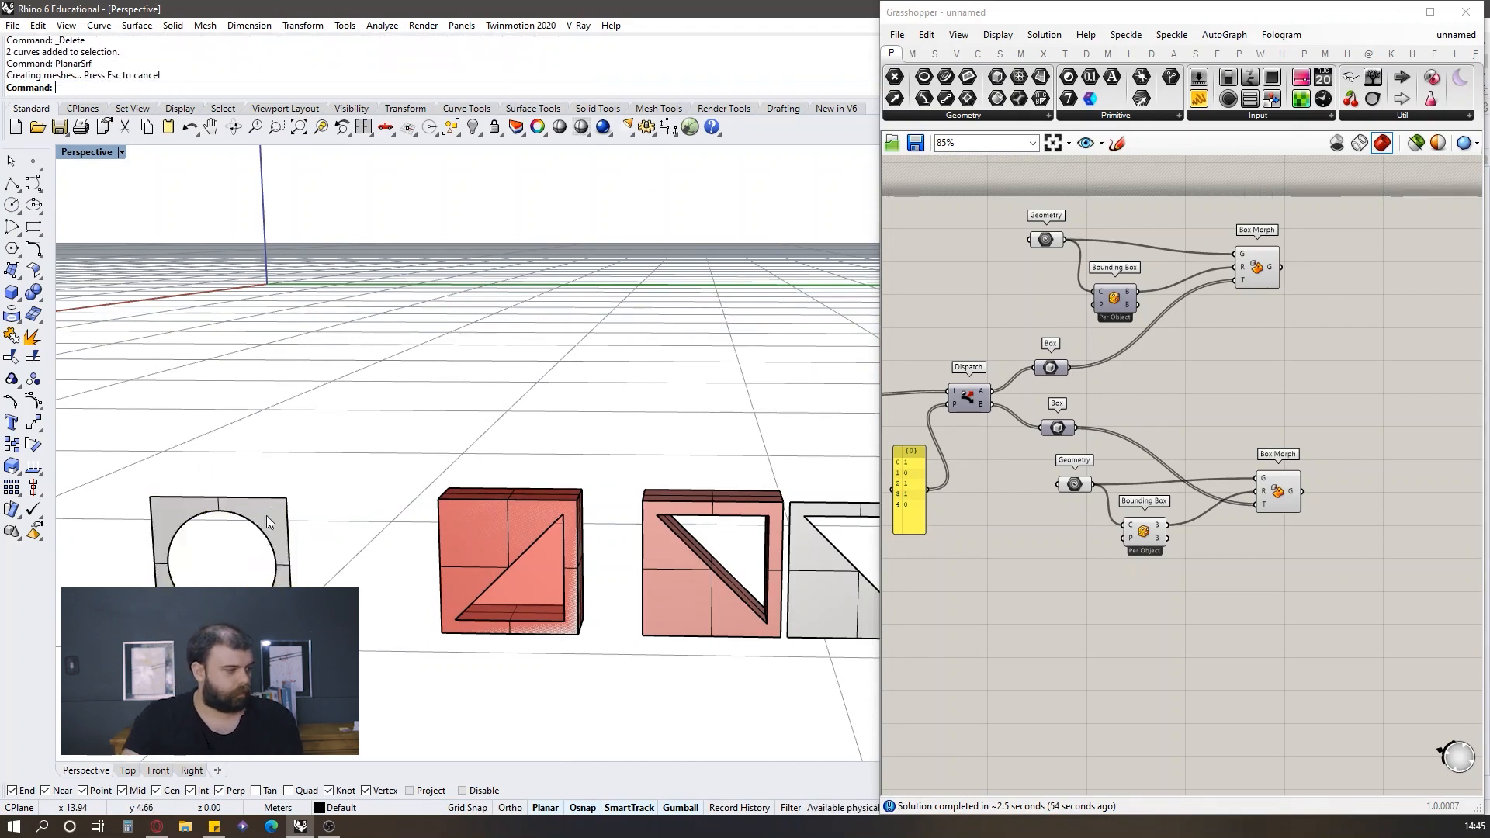
pyautogui.write('ExtrudeSrf')
pyautogui.press('Return')
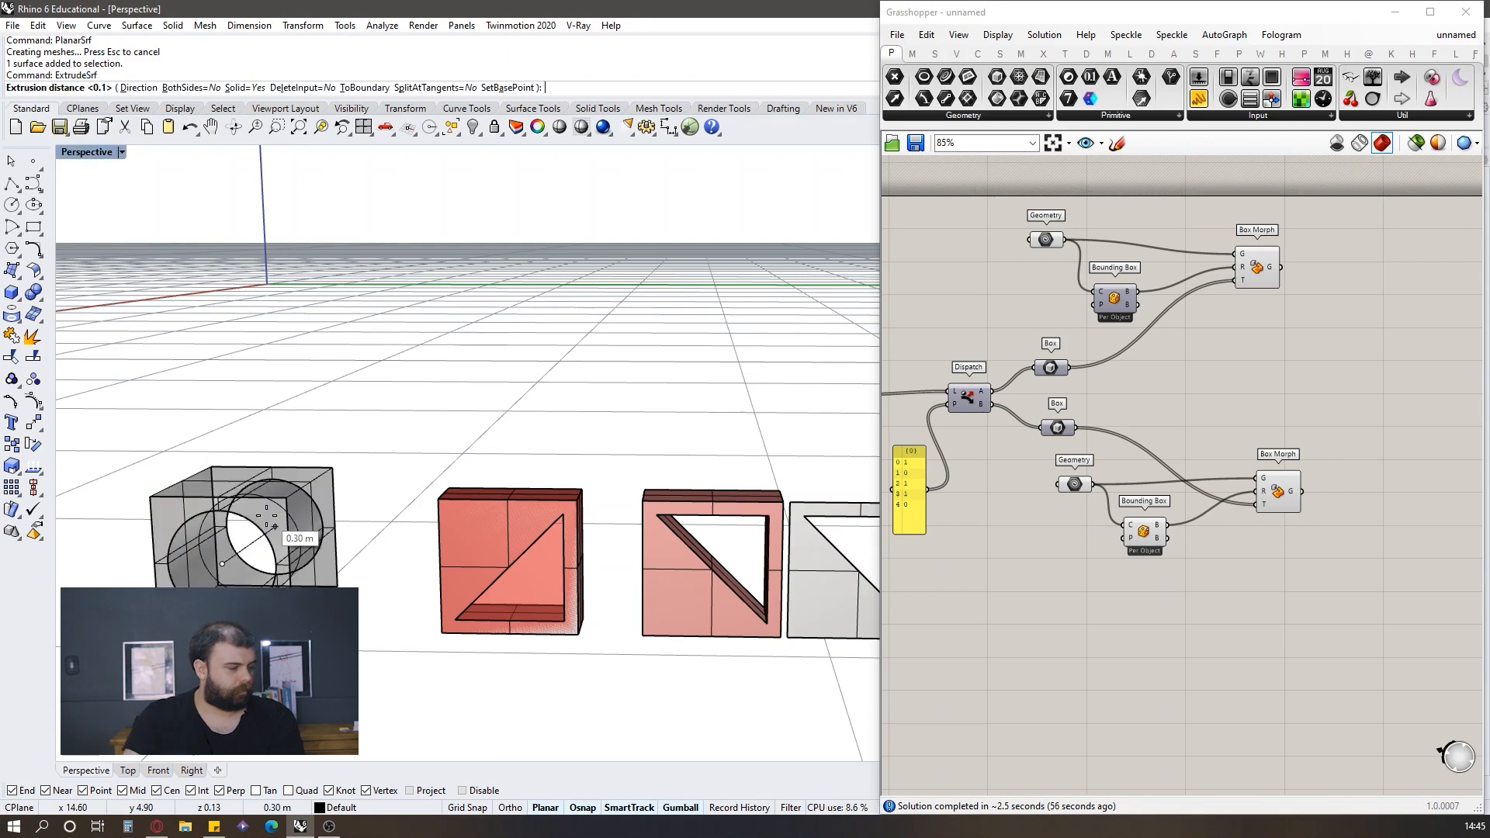
pyautogui.write('.07')
pyautogui.press('Return')
pyautogui.press('Escape')
# Step: Assign the circular-opening polysurface as the single geometry of the Geometry parameter feeding the lower Box Morph
pyautogui.click(292, 504)
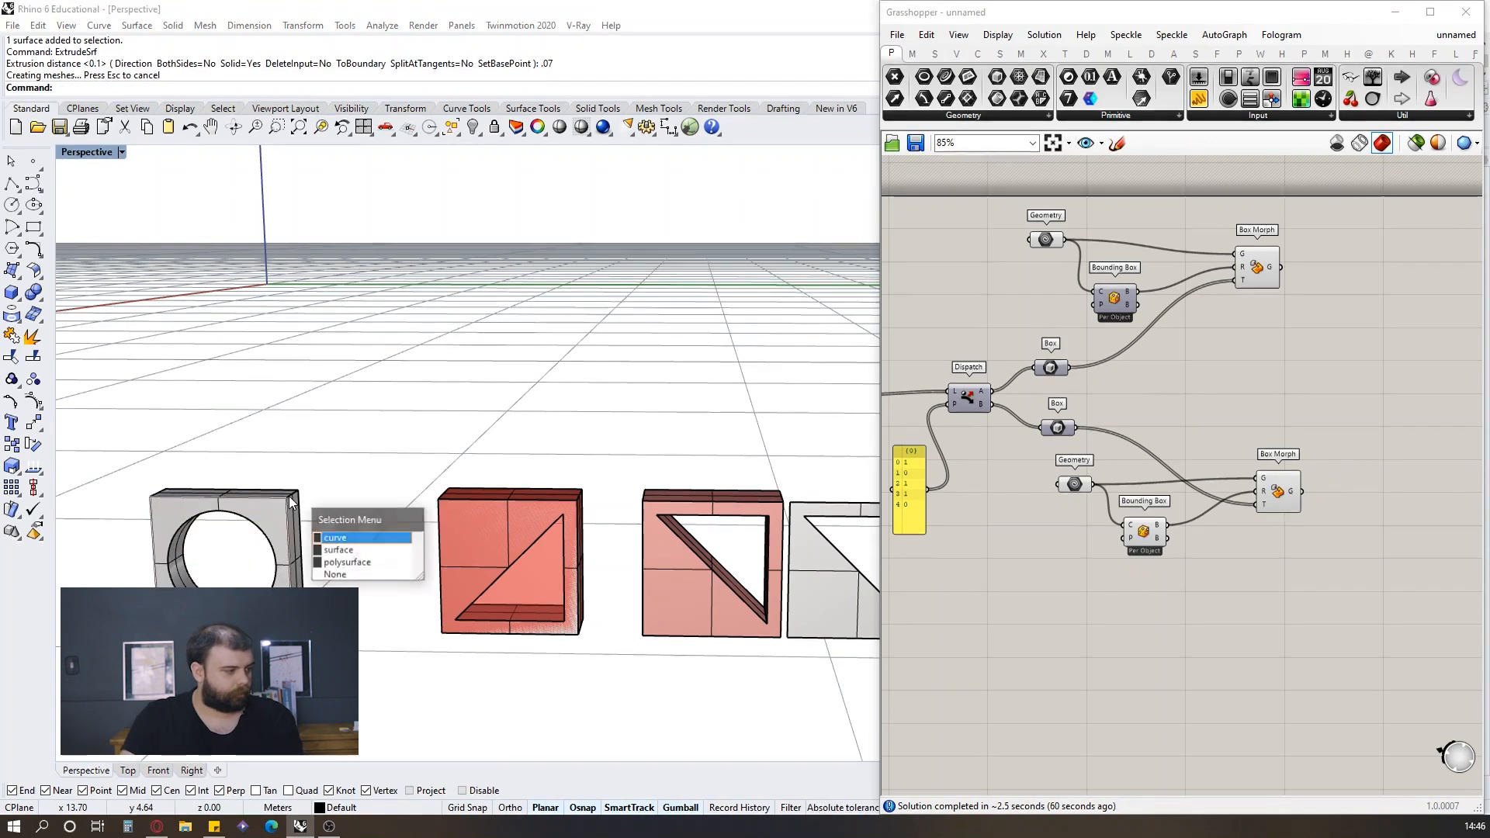
pyautogui.click(343, 562)
pyautogui.scroll(-8, 1324, 394)
pyautogui.scroll(10, 1301, 405)
pyautogui.scroll(3, 1185, 465)
pyautogui.rightClick(1062, 433)
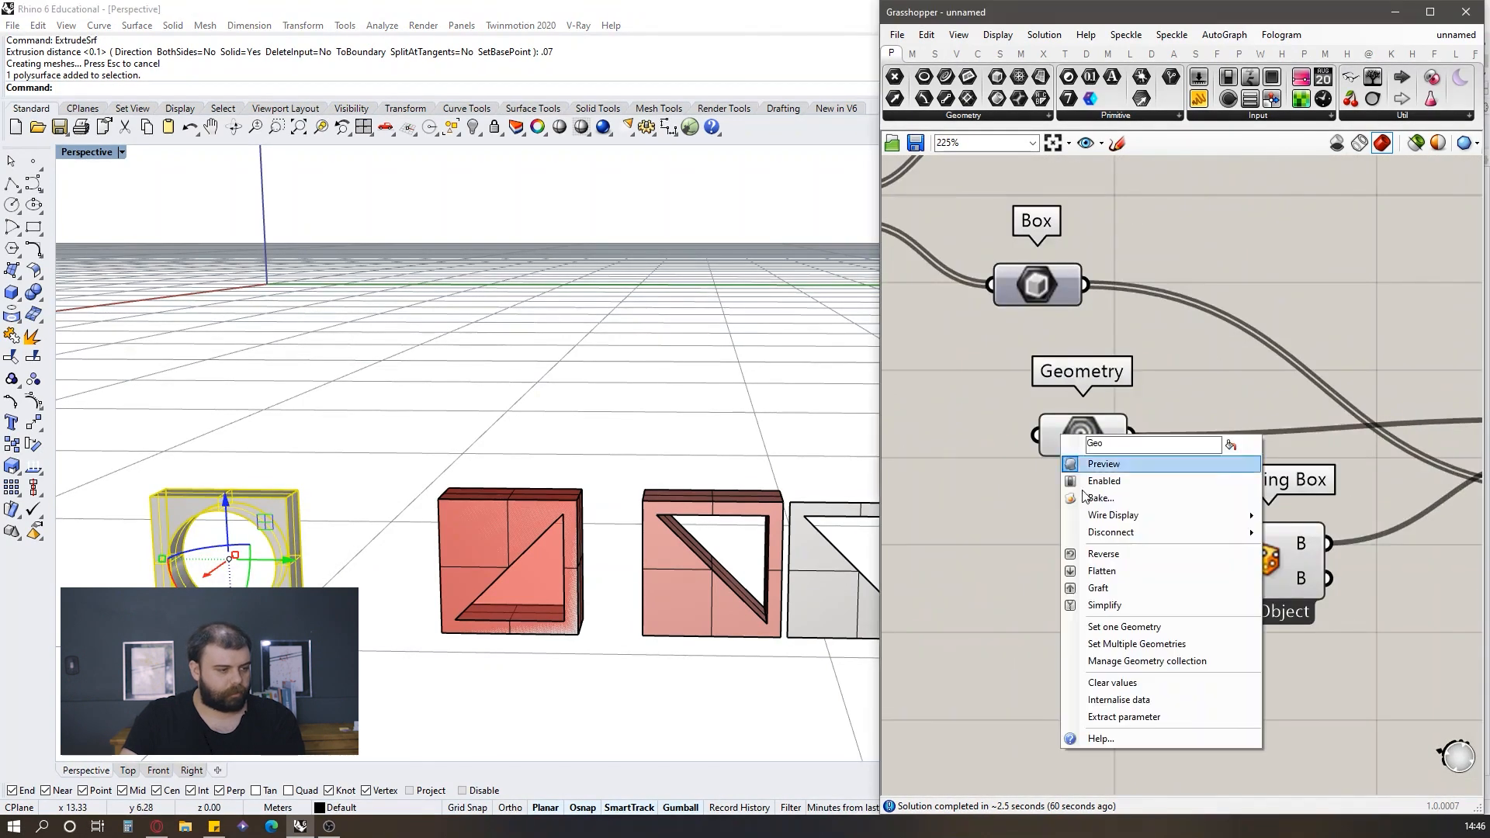
pyautogui.click(1092, 631)
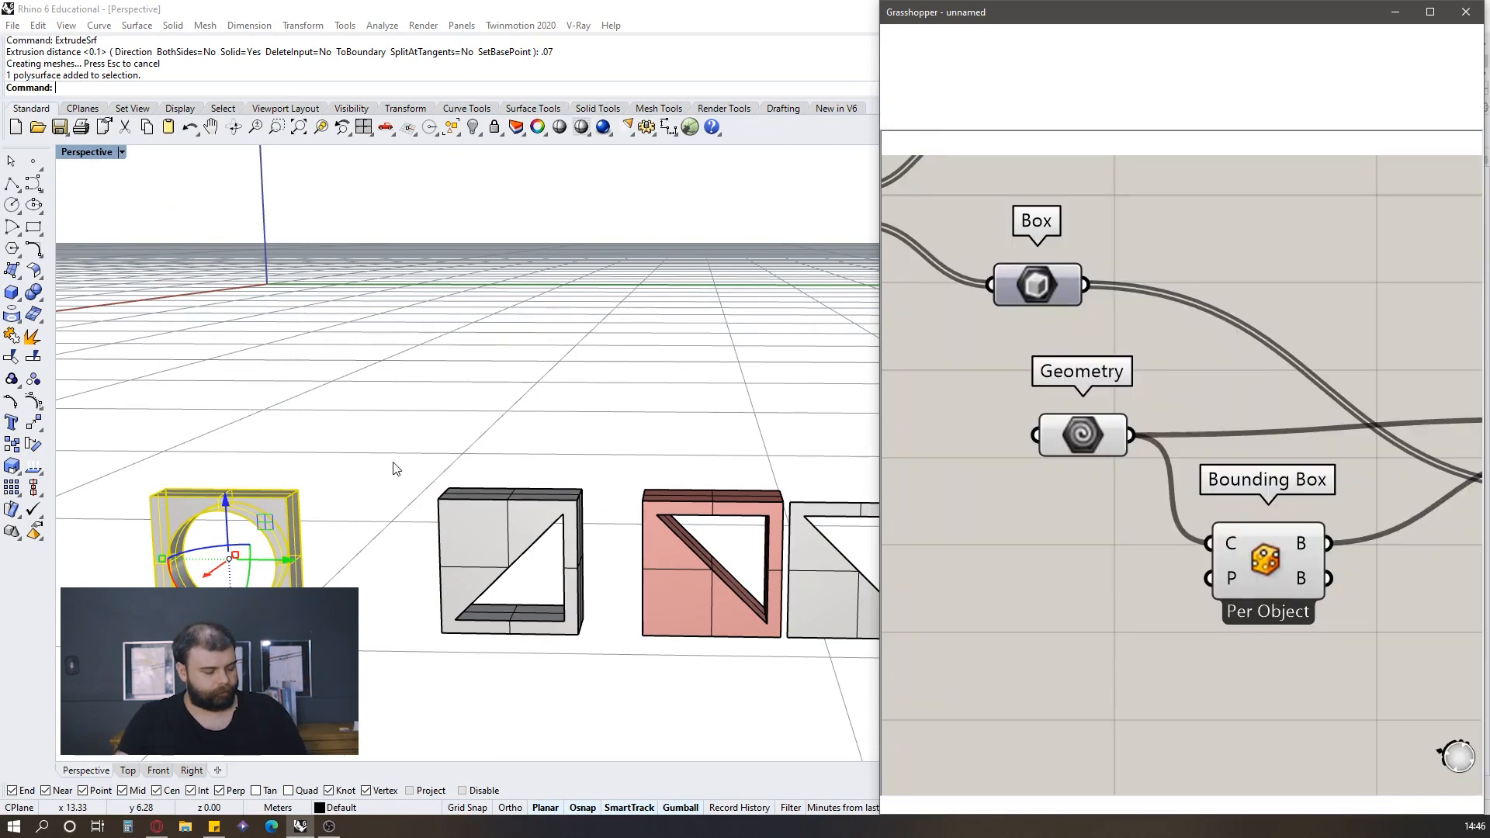
# Step: Examine how the circular and triangular blocks alternate across the wall from the front
pyautogui.scroll(-10, 199, 492)
pyautogui.moveTo(410, 518); pyautogui.dragTo(411, 502, button='right')
pyautogui.scroll(5, 666, 336)
pyautogui.moveTo(672, 336); pyautogui.dragTo(680, 276, button='right')
pyautogui.scroll(-3, 683, 250)
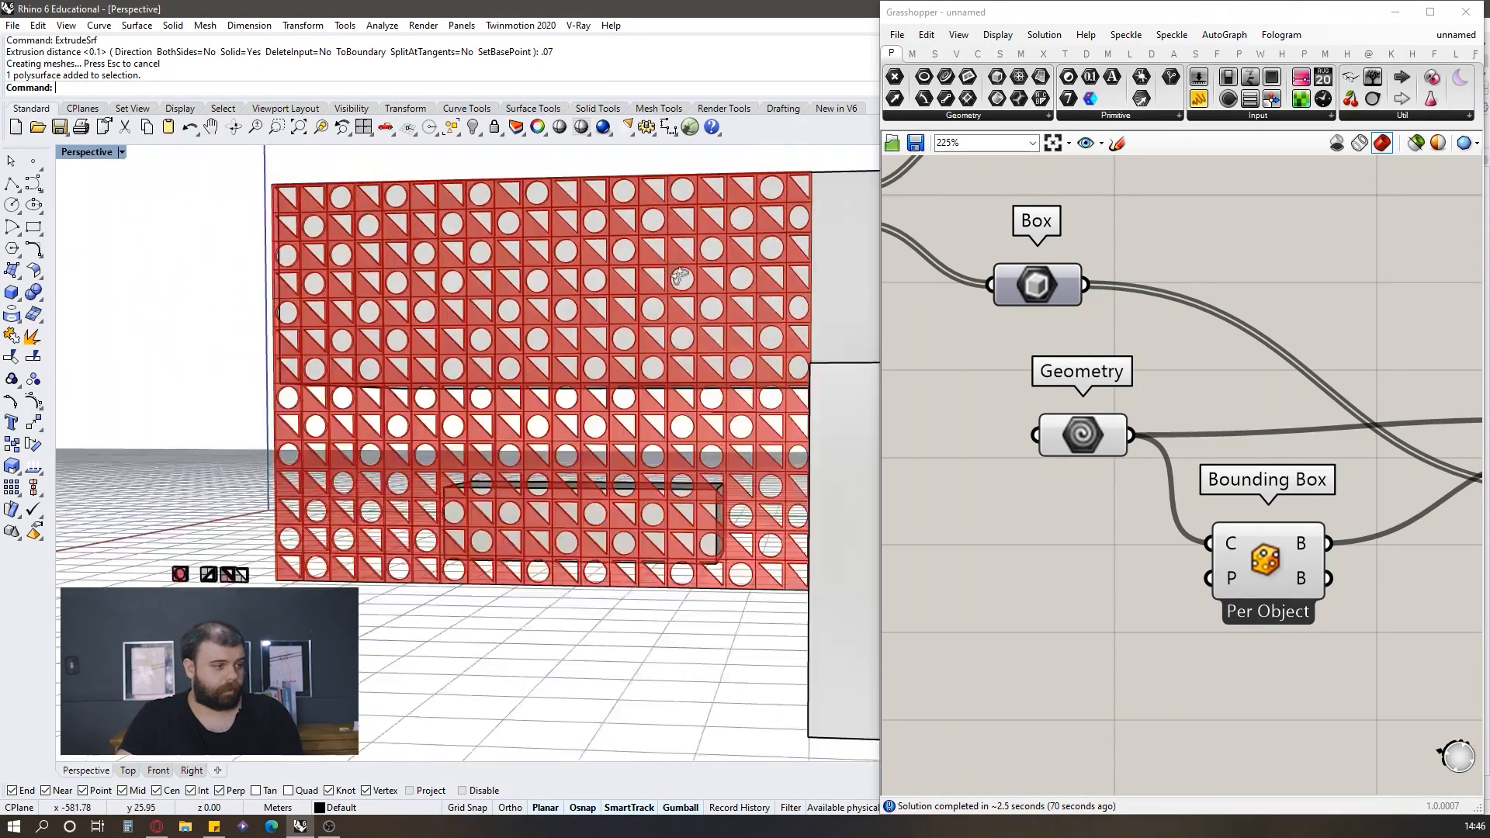
pyautogui.scroll(-3, 798, 339)
pyautogui.moveTo(783, 325); pyautogui.dragTo(552, 315, button='right')
pyautogui.scroll(4, 785, 273)
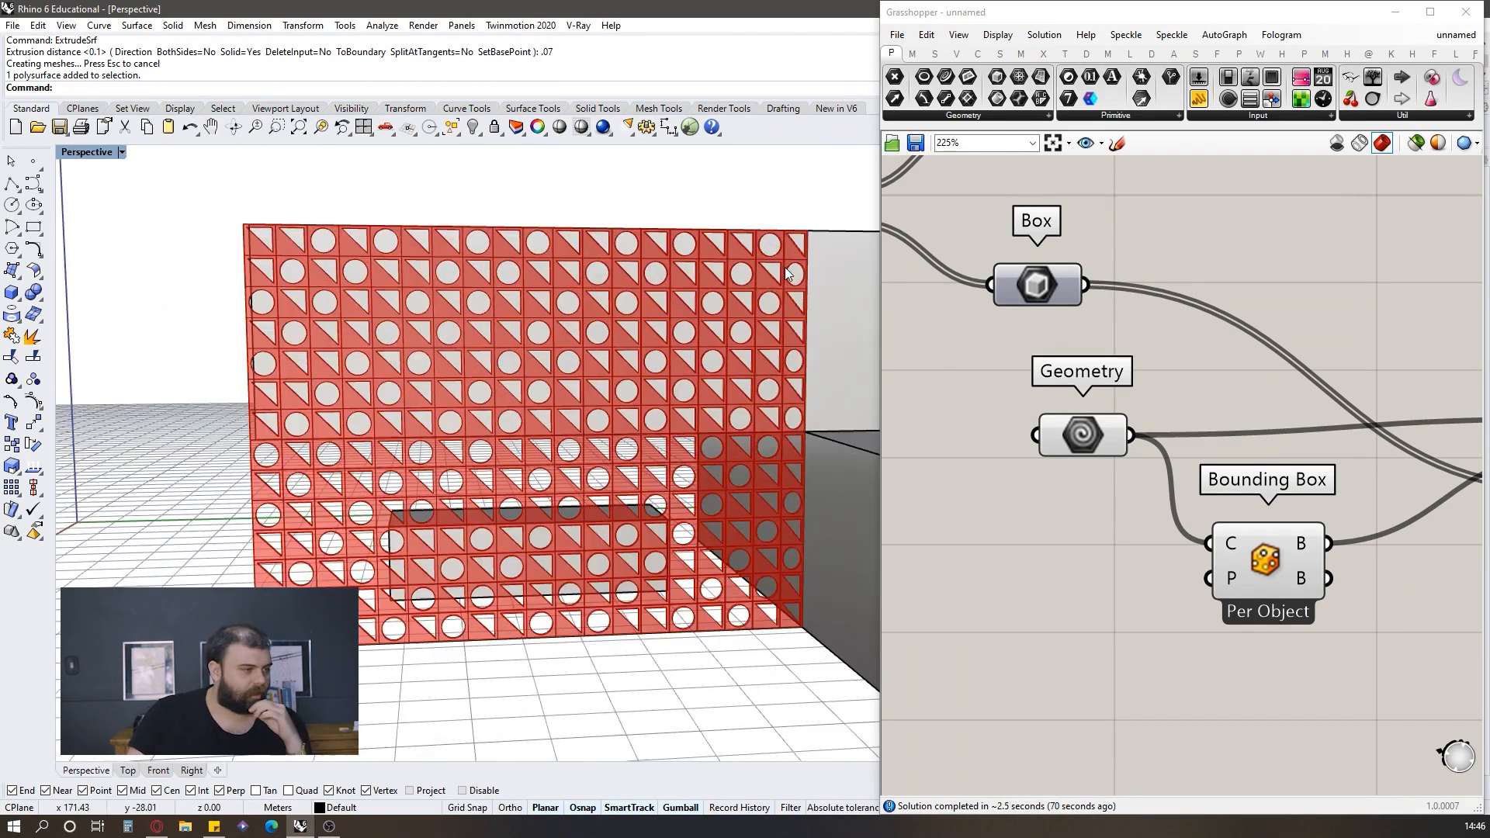
pyautogui.moveTo(366, 272); pyautogui.dragTo(356, 359, button='right')
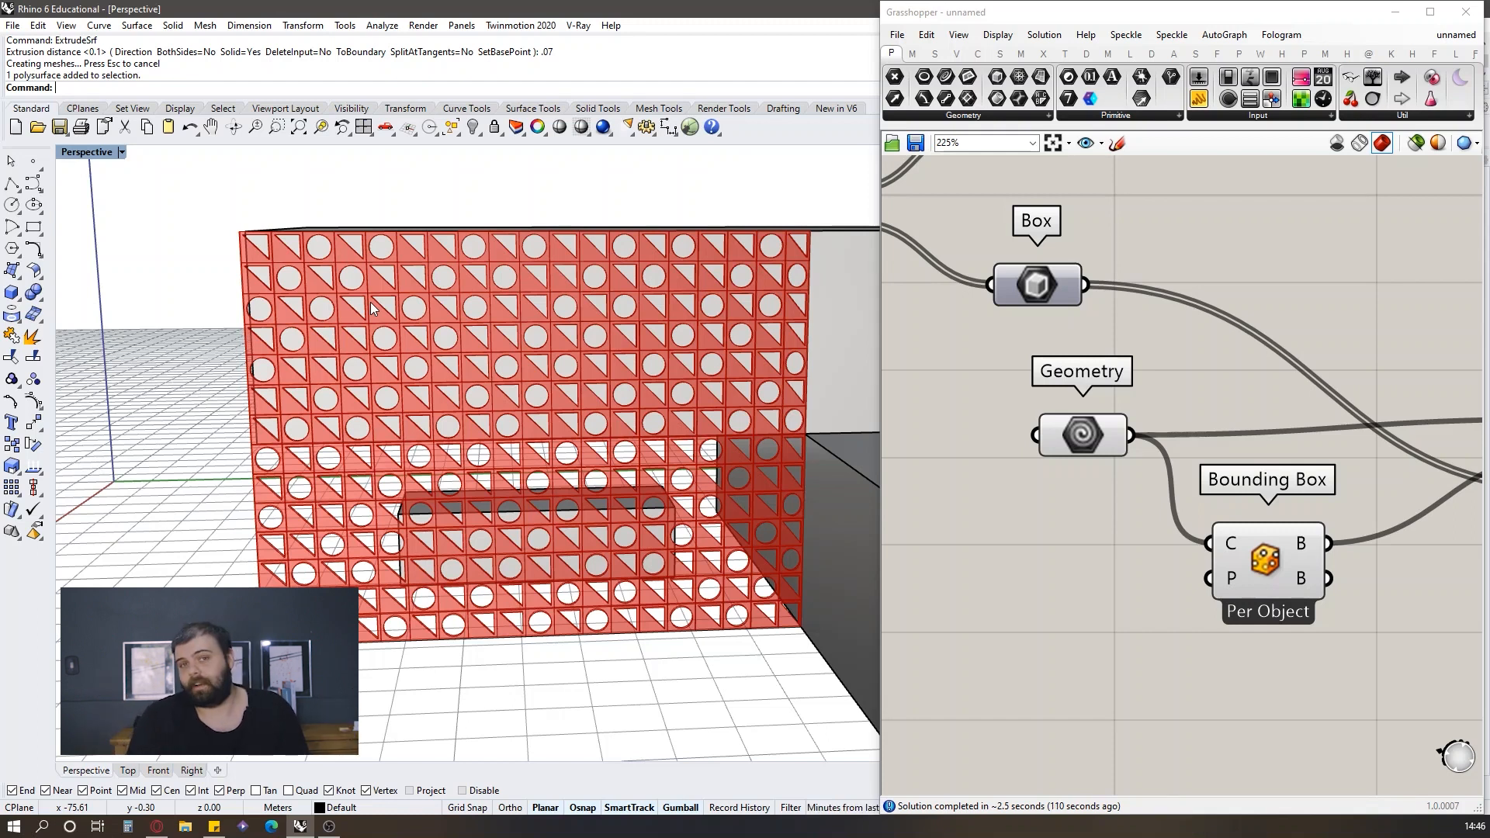
# Step: Inspect the blocks at the wall's end and lower corner beside the adjoining volume, up close and from a distance
pyautogui.scroll(-5, 388, 272)
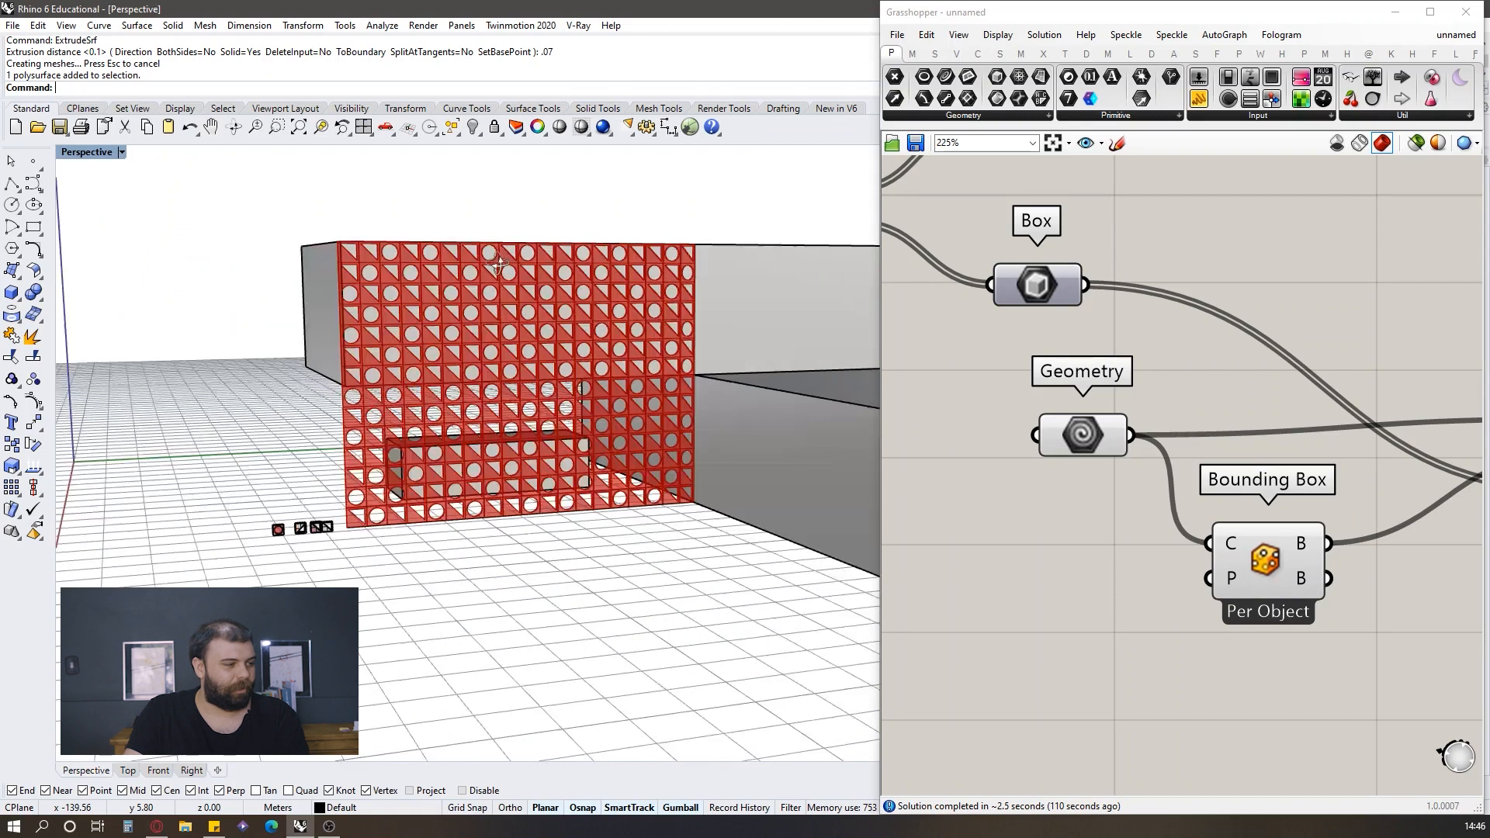
pyautogui.scroll(-8, 1008, 385)
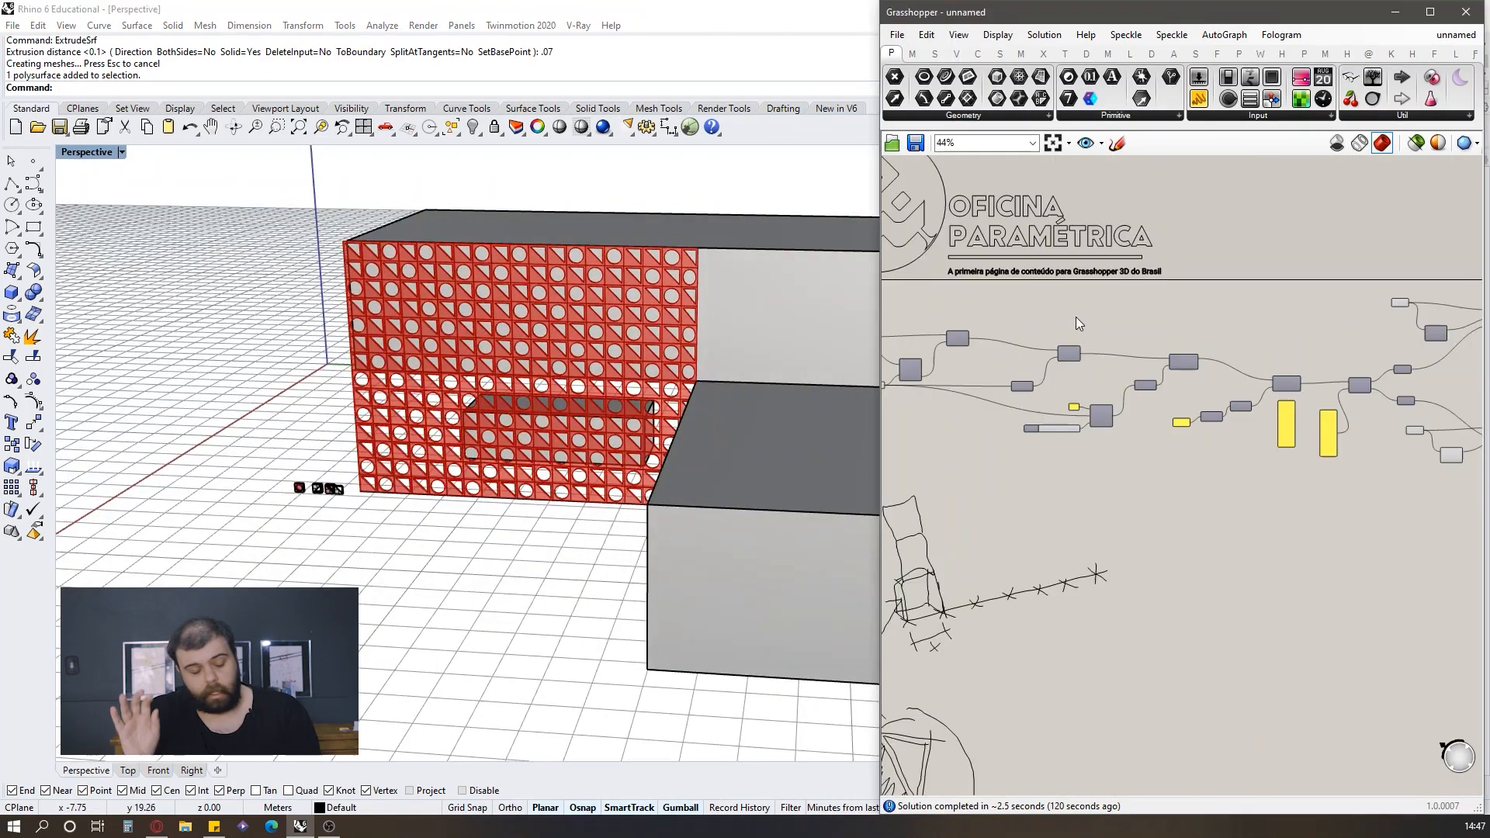
pyautogui.scroll(5, 698, 240)
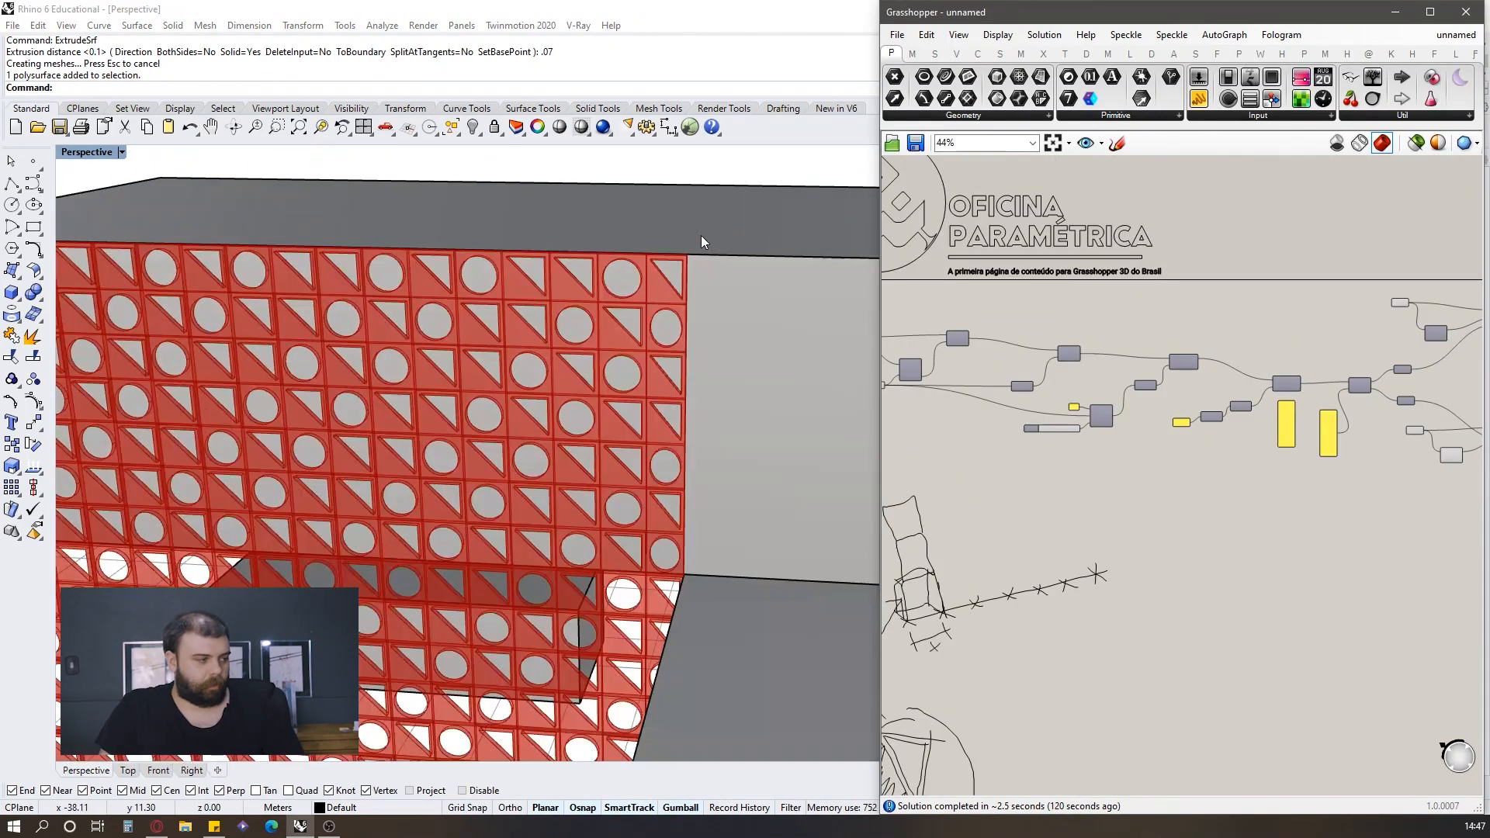
pyautogui.moveTo(652, 262); pyautogui.dragTo(723, 200, button='right')
pyautogui.scroll(5, 687, 279)
pyautogui.scroll(-5, 724, 200)
pyautogui.scroll(-5, 733, 225)
pyautogui.moveTo(745, 249); pyautogui.dragTo(741, 287, button='right')
pyautogui.scroll(10, 714, 543)
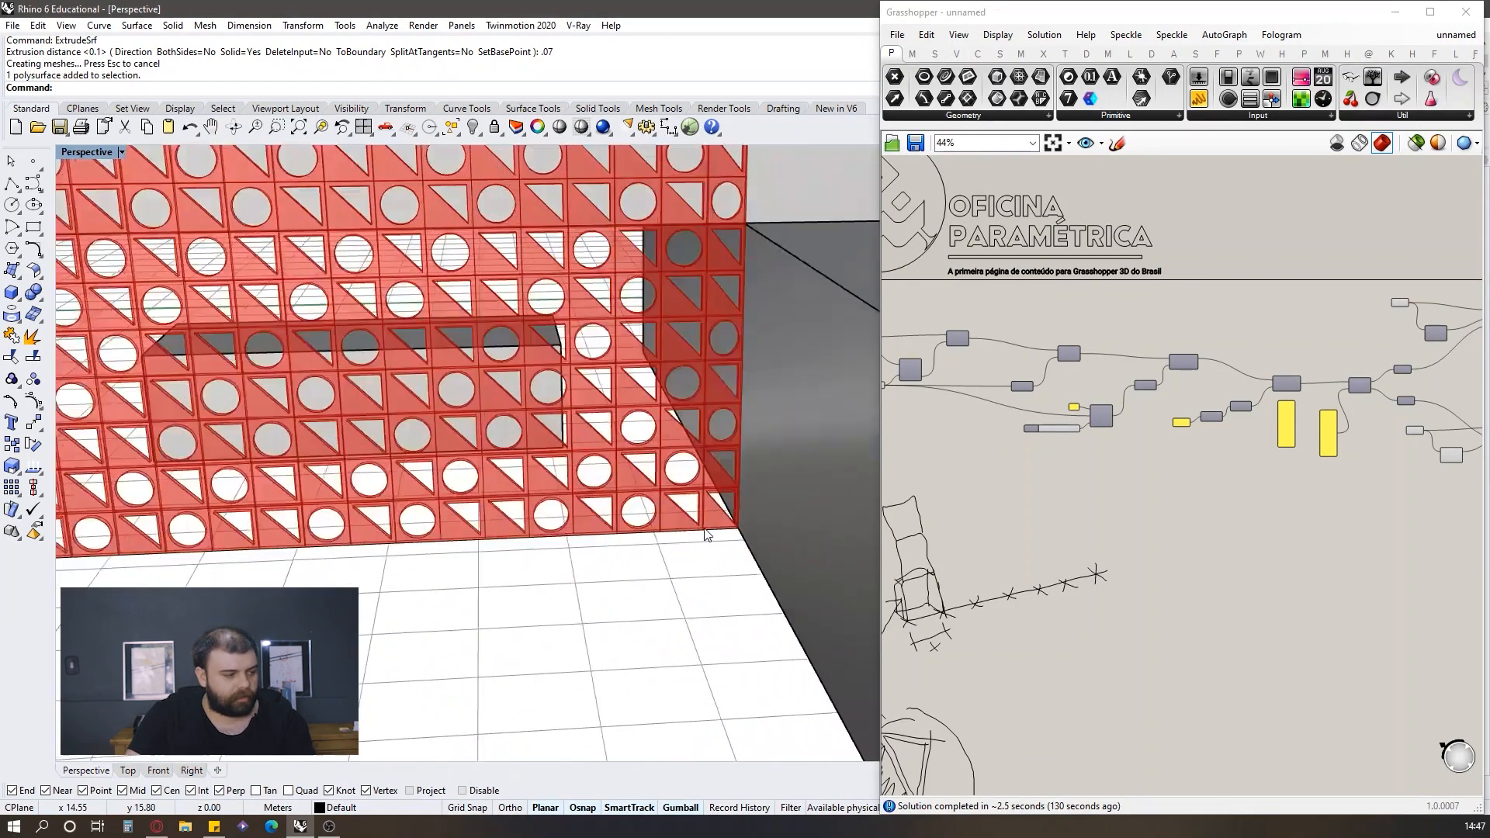
pyautogui.scroll(5, 702, 543)
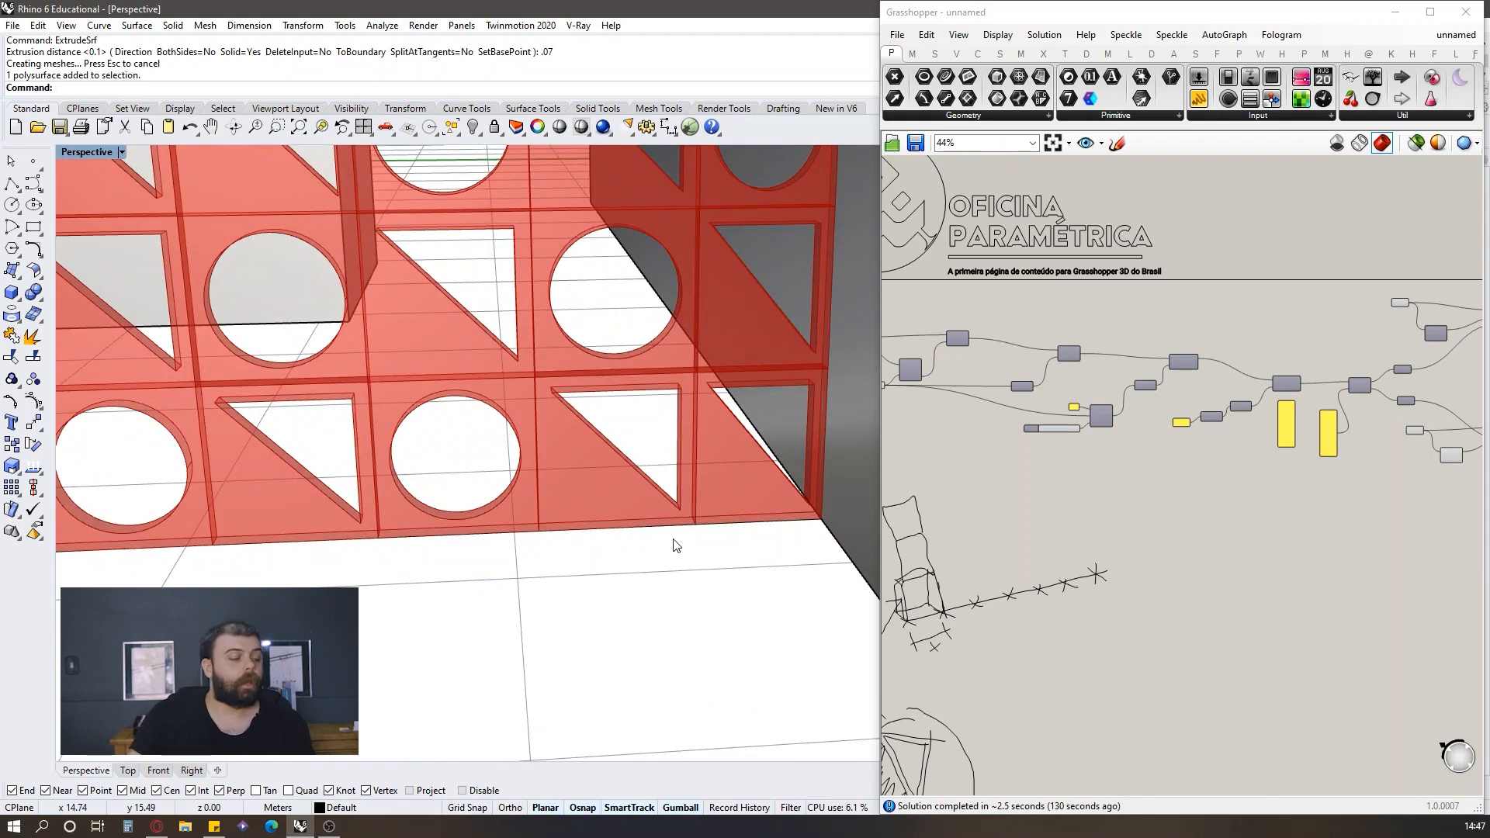
pyautogui.scroll(-10, 692, 538)
pyautogui.scroll(-5, 740, 532)
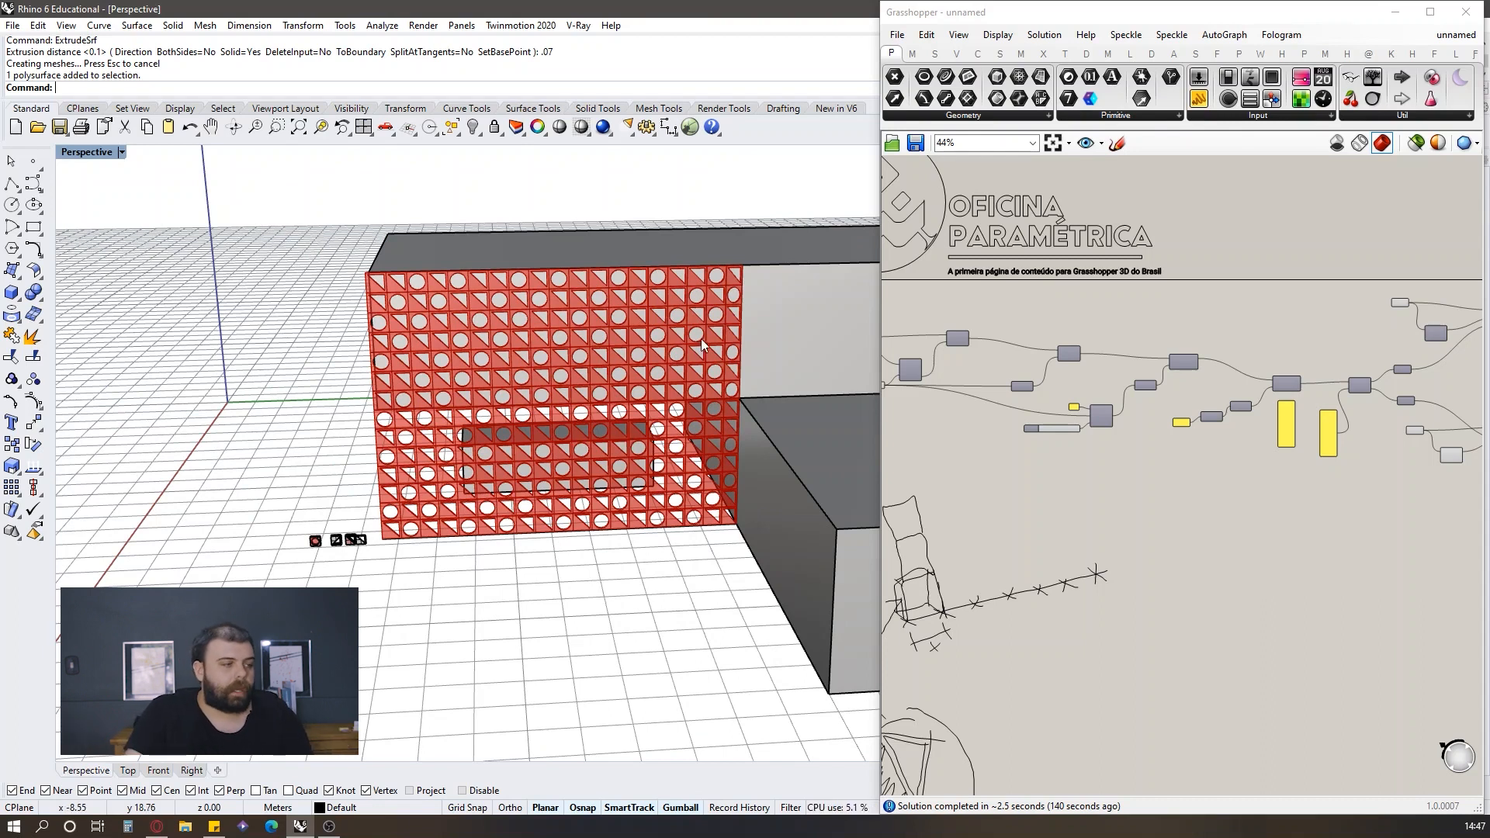
# Step: Review the wall's end blocks and trace the Largura slider's connections through the definition
pyautogui.scroll(4, 702, 345)
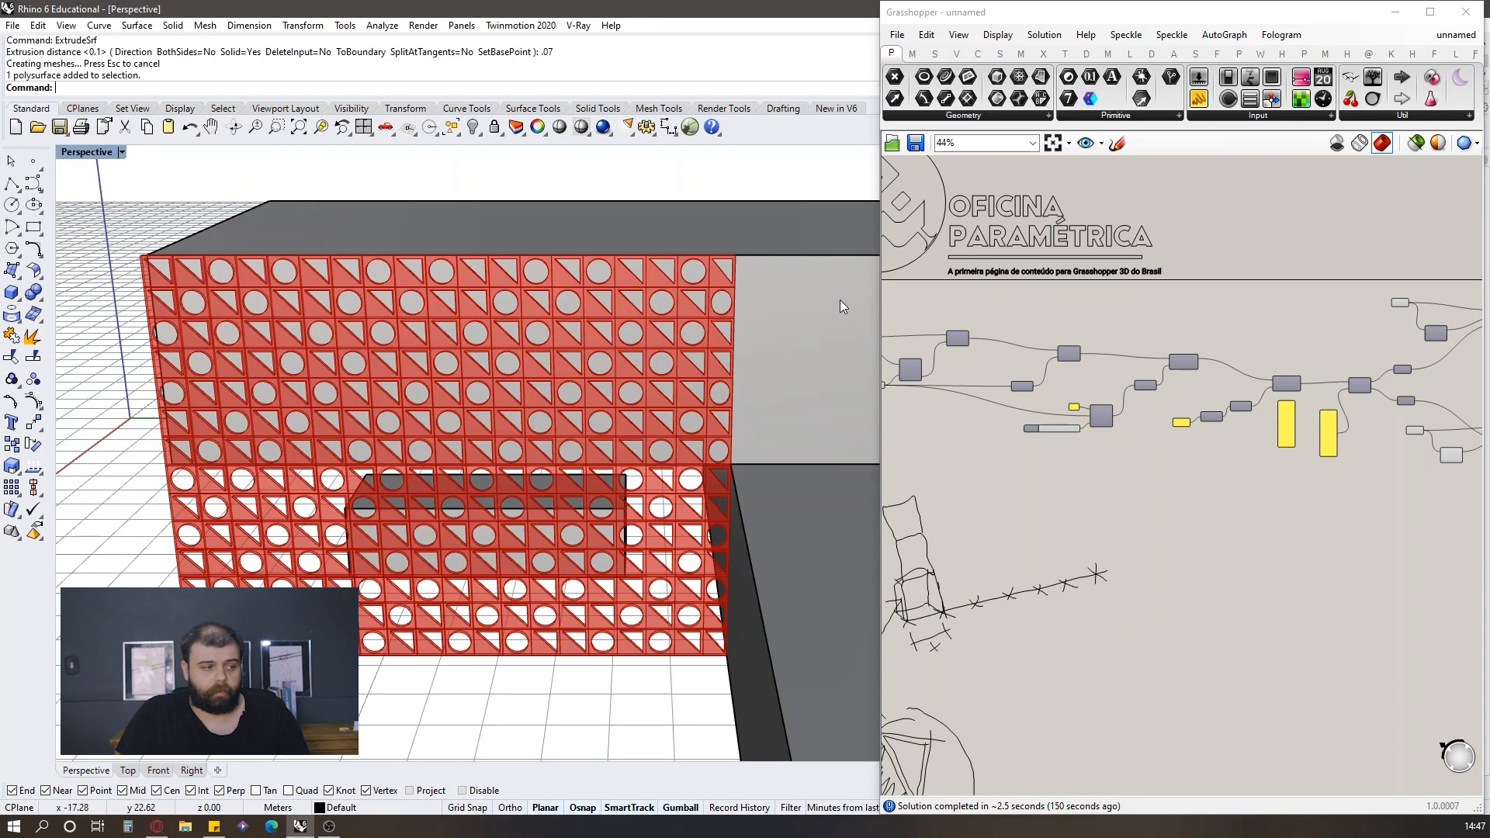
pyautogui.scroll(-4, 1312, 392)
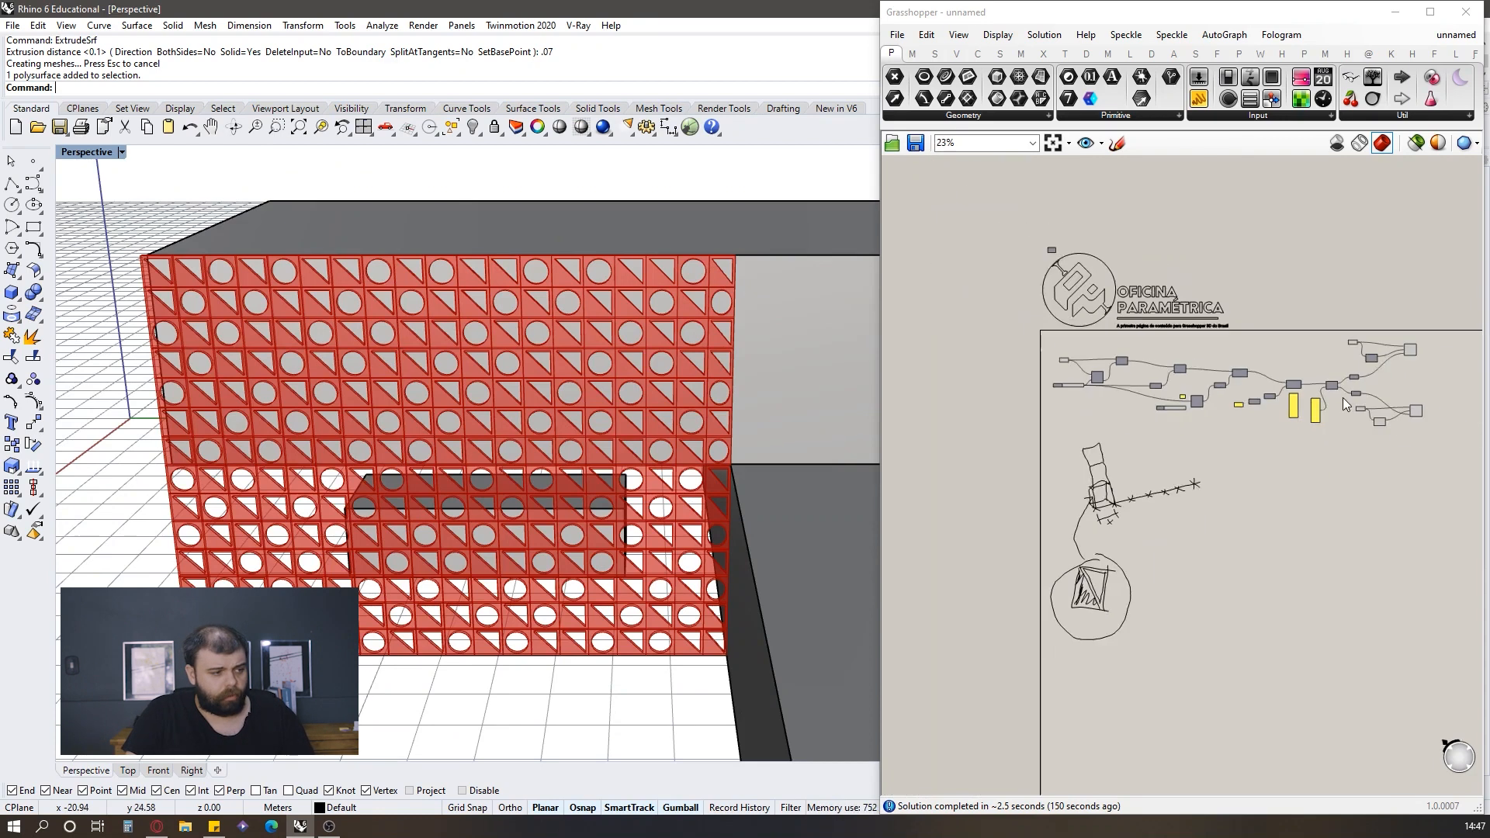
pyautogui.scroll(3, 1164, 547)
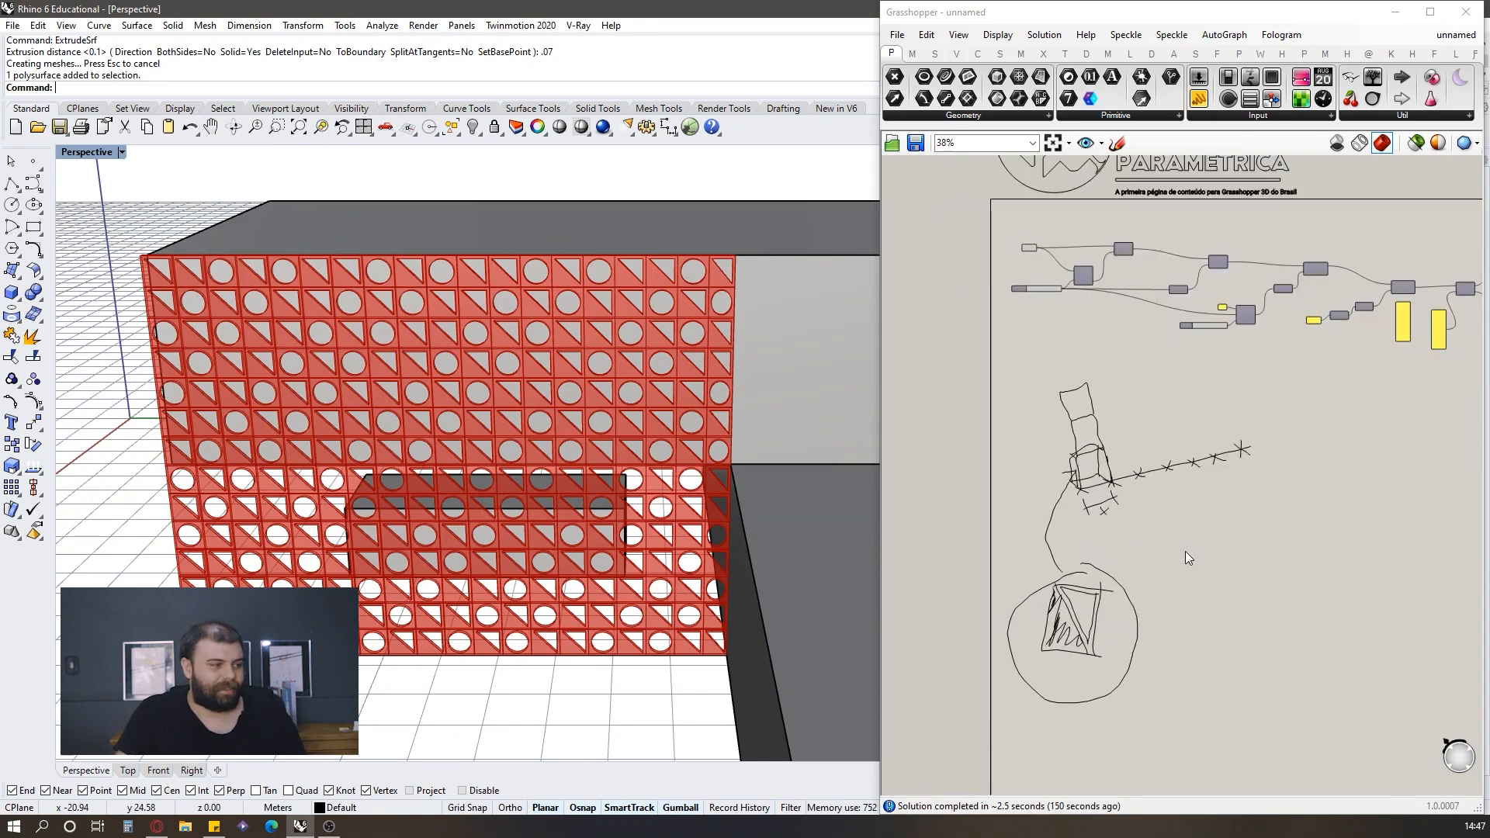
pyautogui.scroll(-2, 576, 382)
pyautogui.scroll(-3, 576, 381)
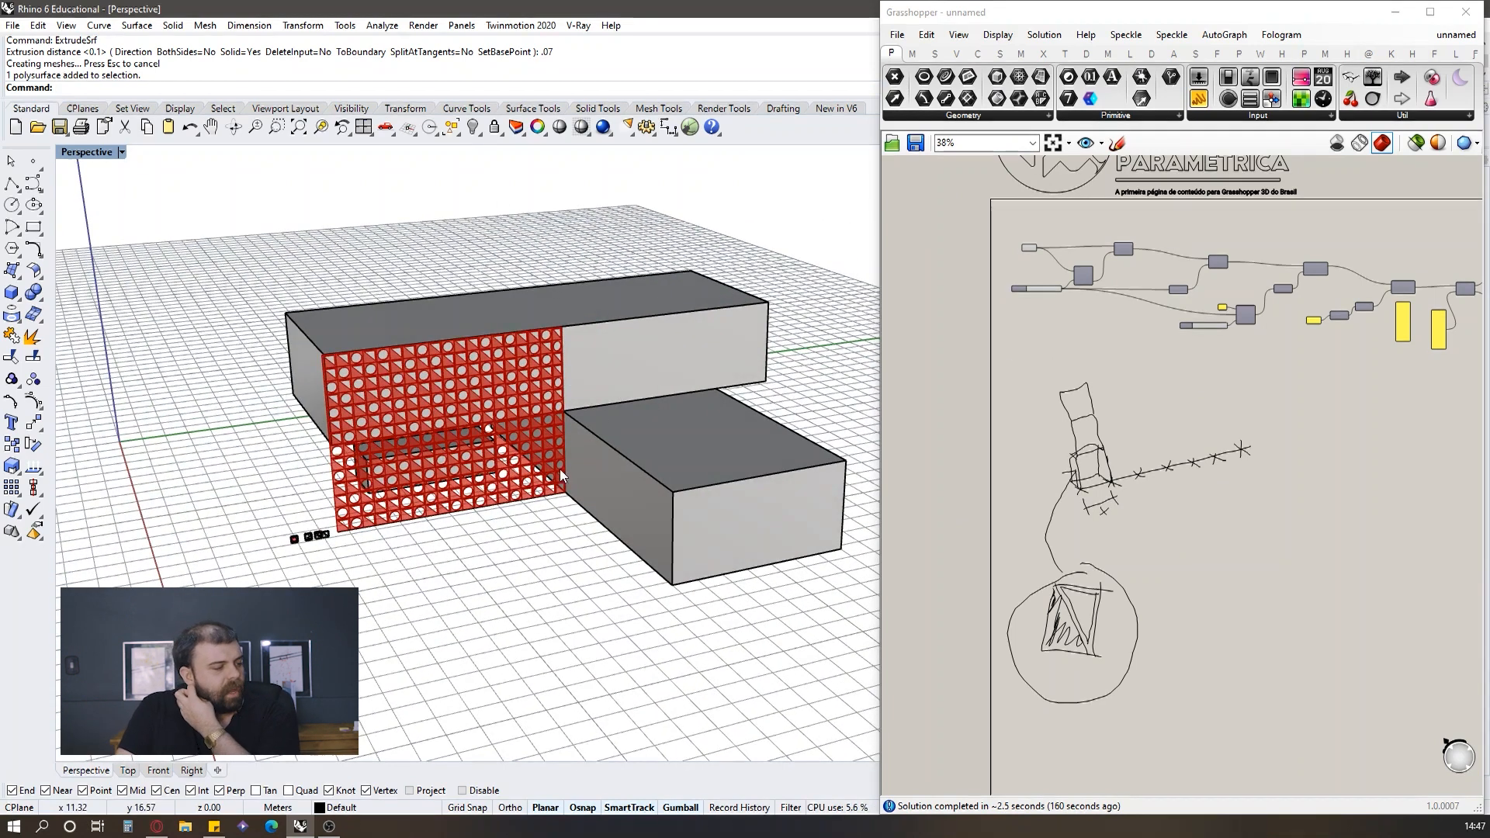
pyautogui.scroll(6, 562, 474)
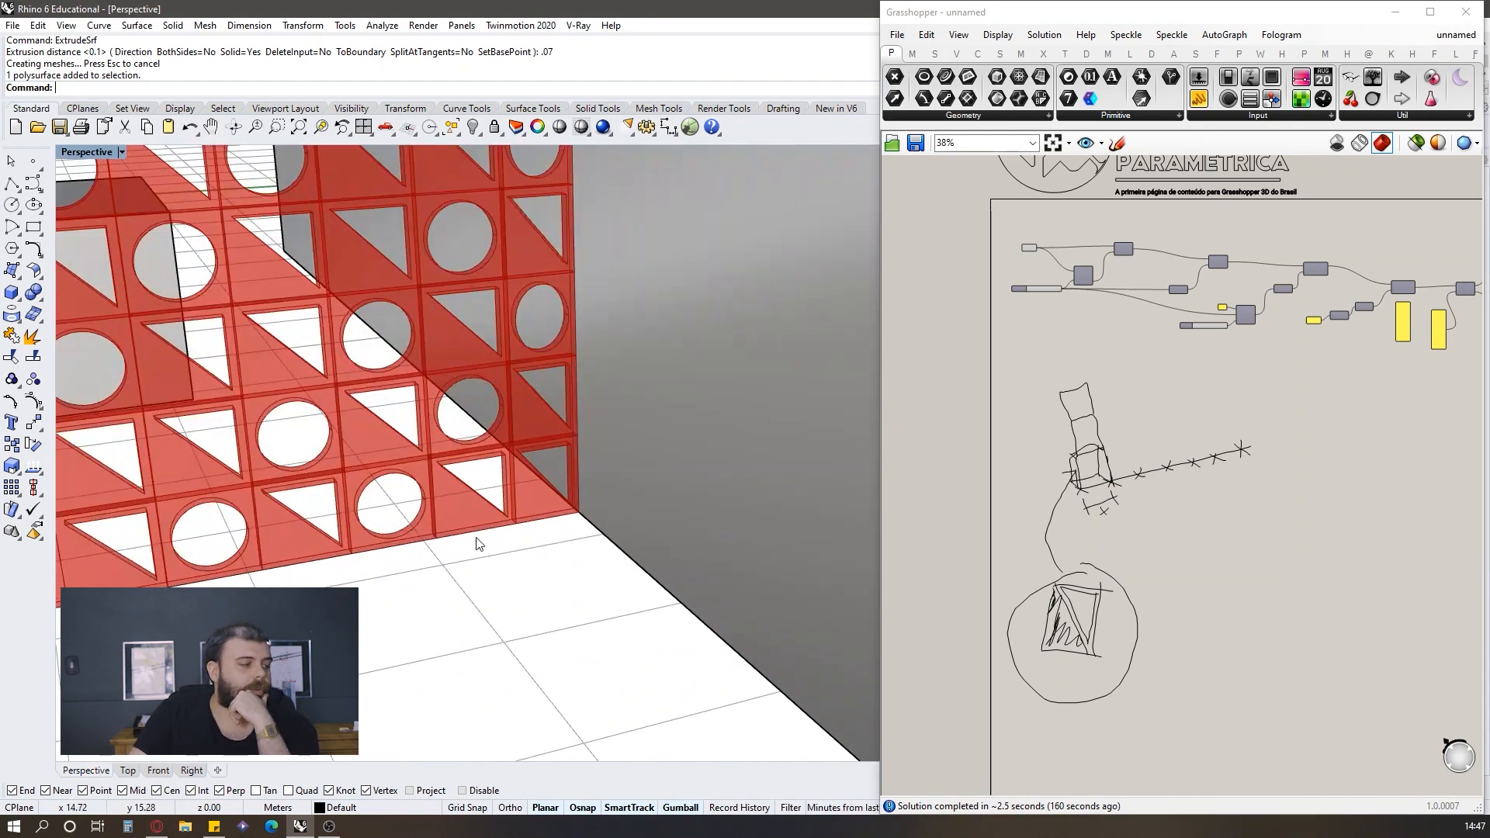
pyautogui.scroll(10, 1021, 319)
pyautogui.moveTo(1019, 534); pyautogui.dragTo(998, 578)
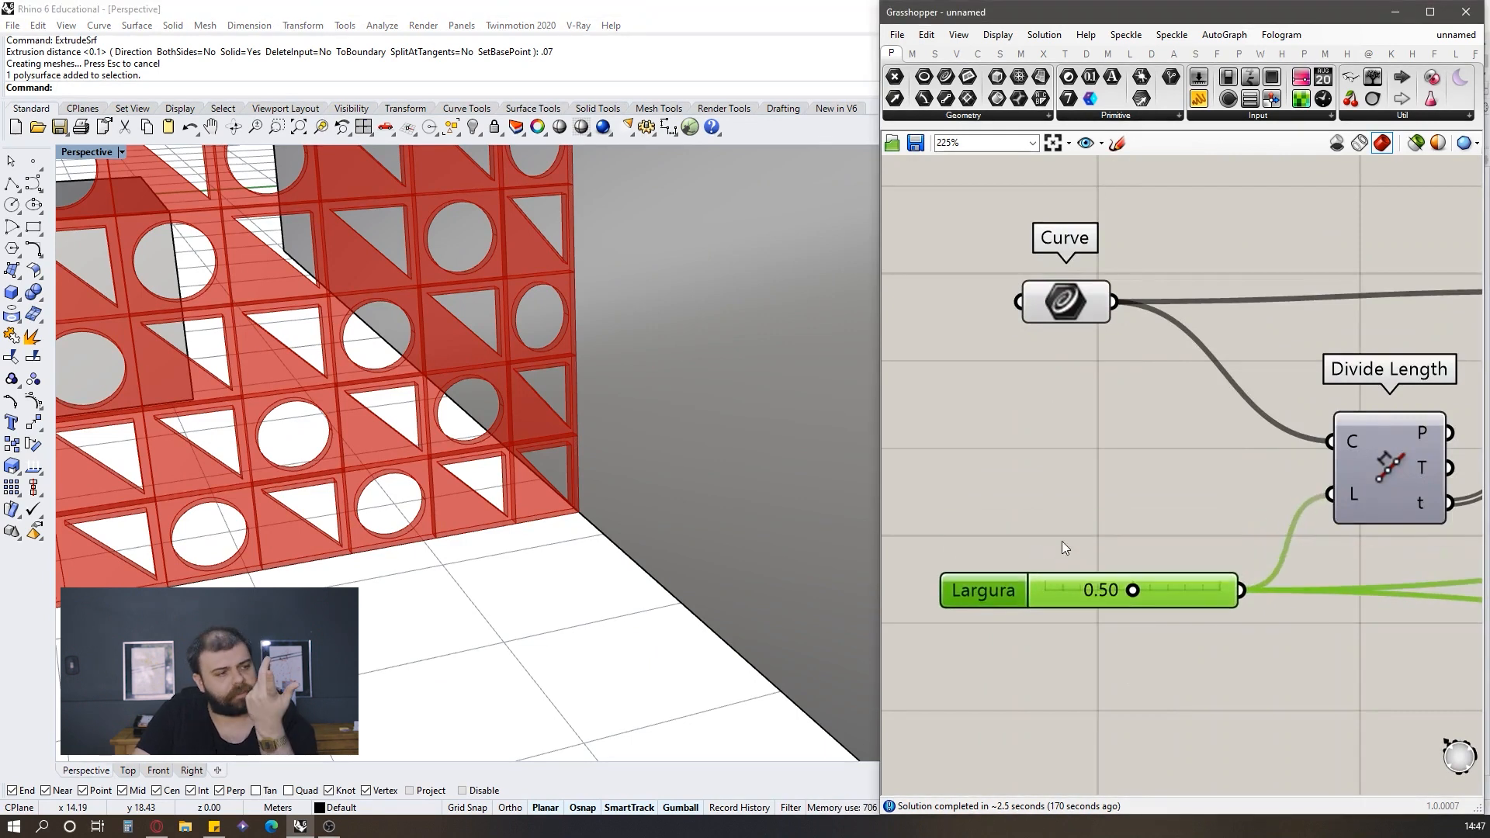
pyautogui.scroll(-6, 1053, 477)
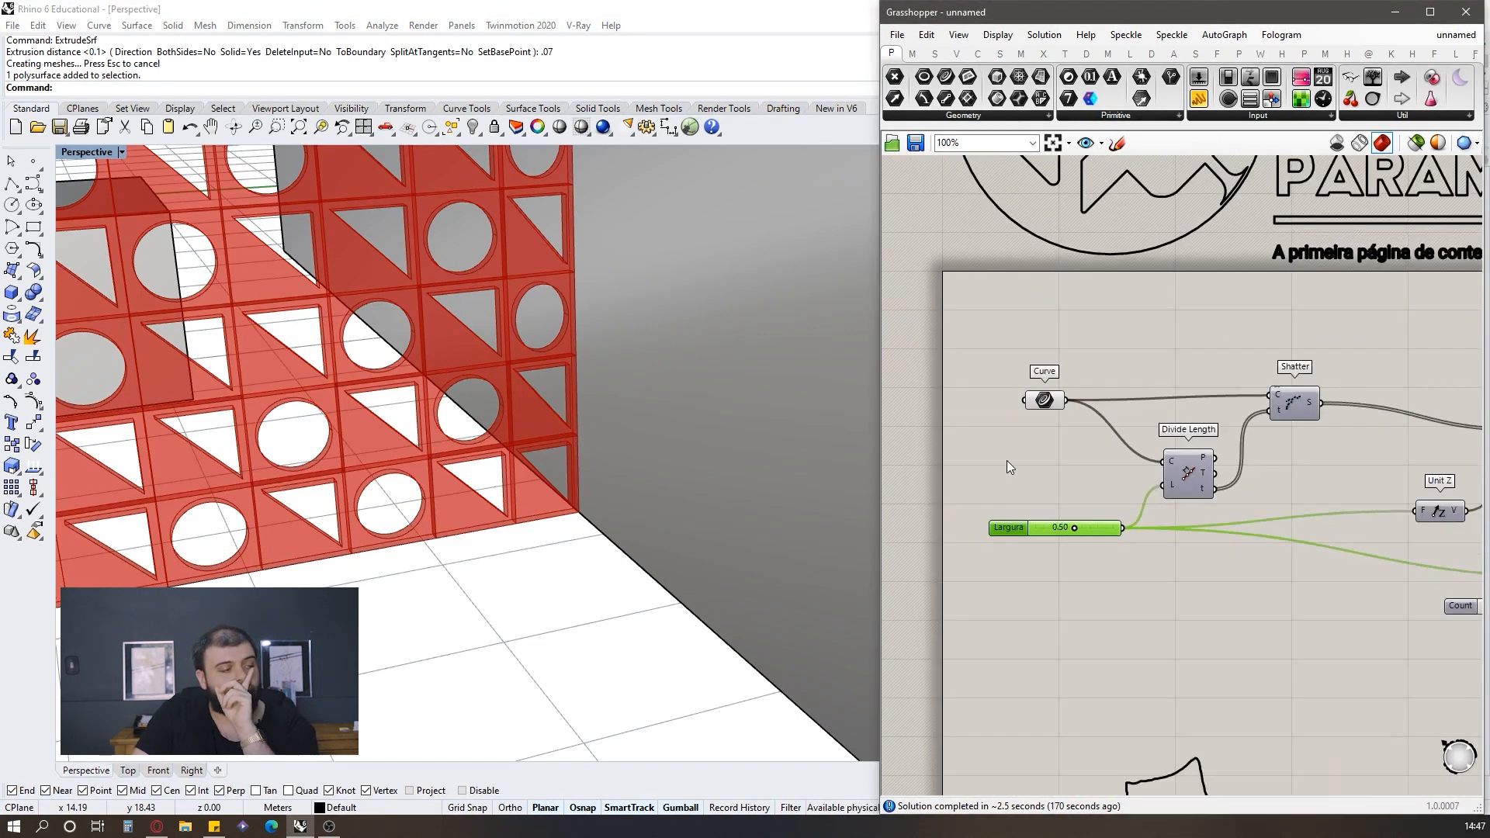
pyautogui.scroll(-5, 1007, 460)
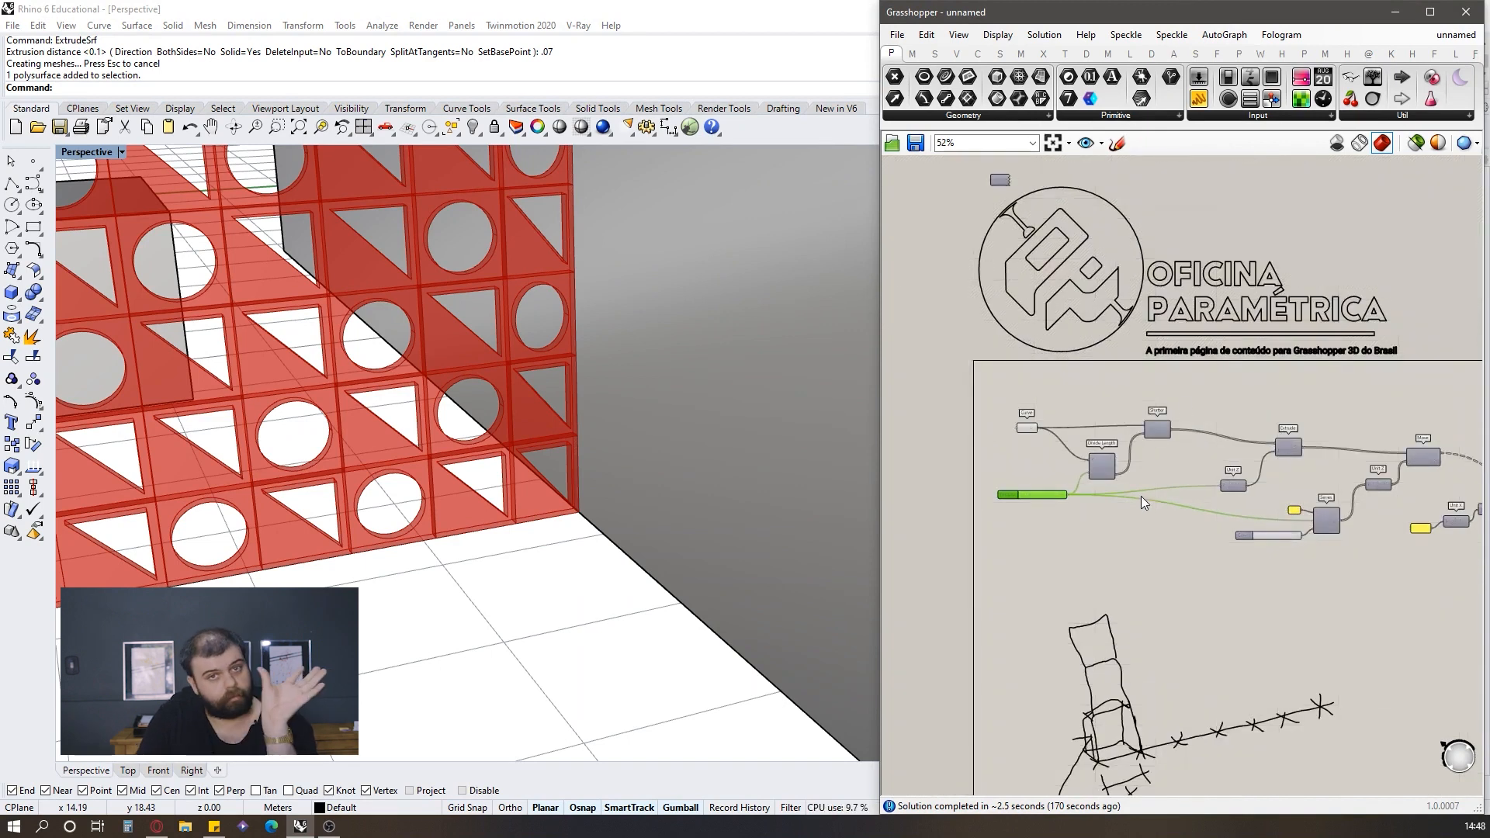
pyautogui.scroll(6, 1141, 496)
# Step: Enable the preview of Shatter and hide the preview of the Box Morph branches after Dispatch
pyautogui.doubleClick(1190, 313)
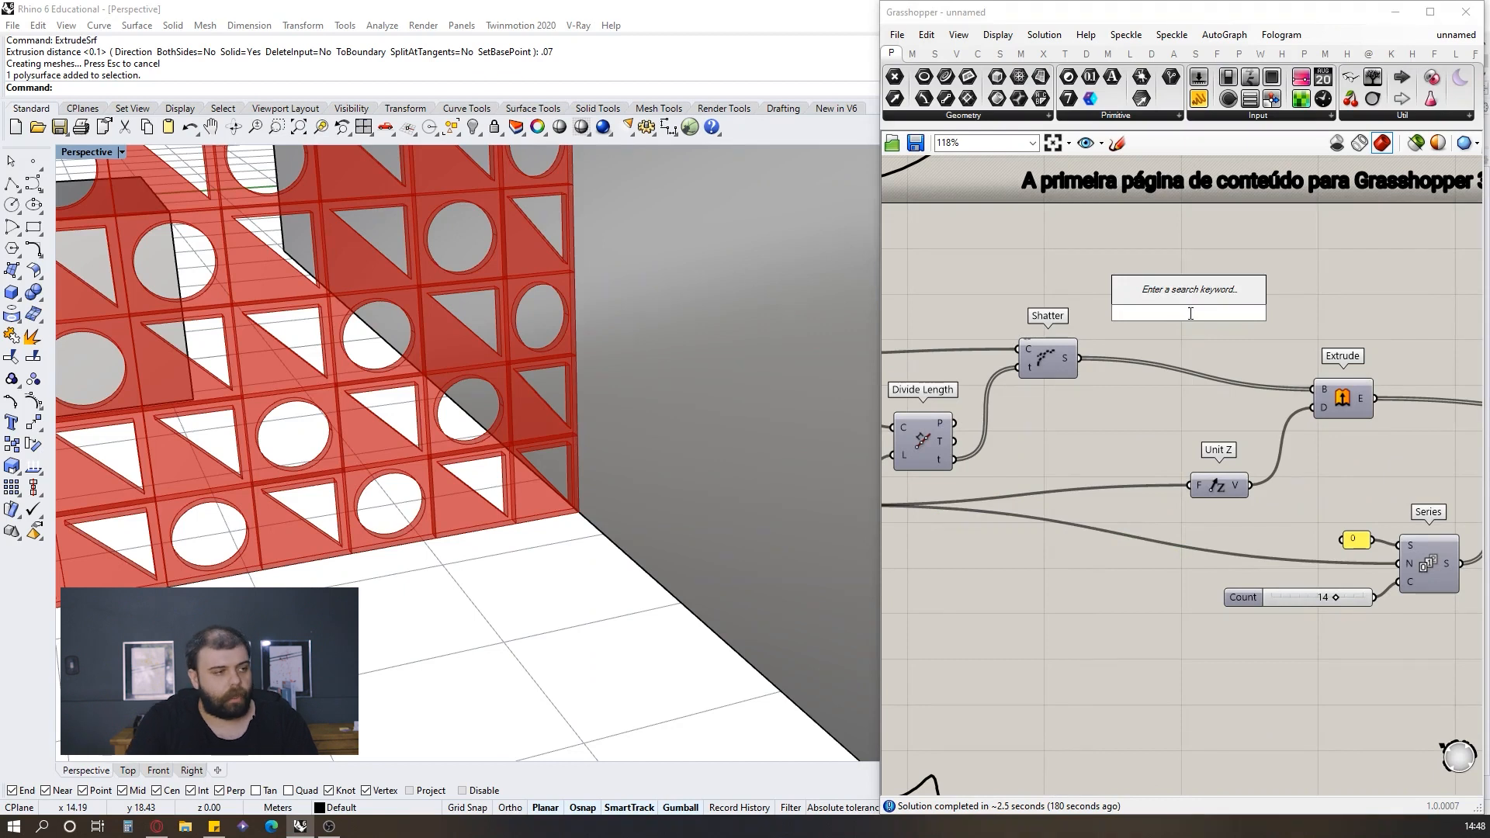
pyautogui.click(1055, 352)
pyautogui.middleClick(1093, 322)
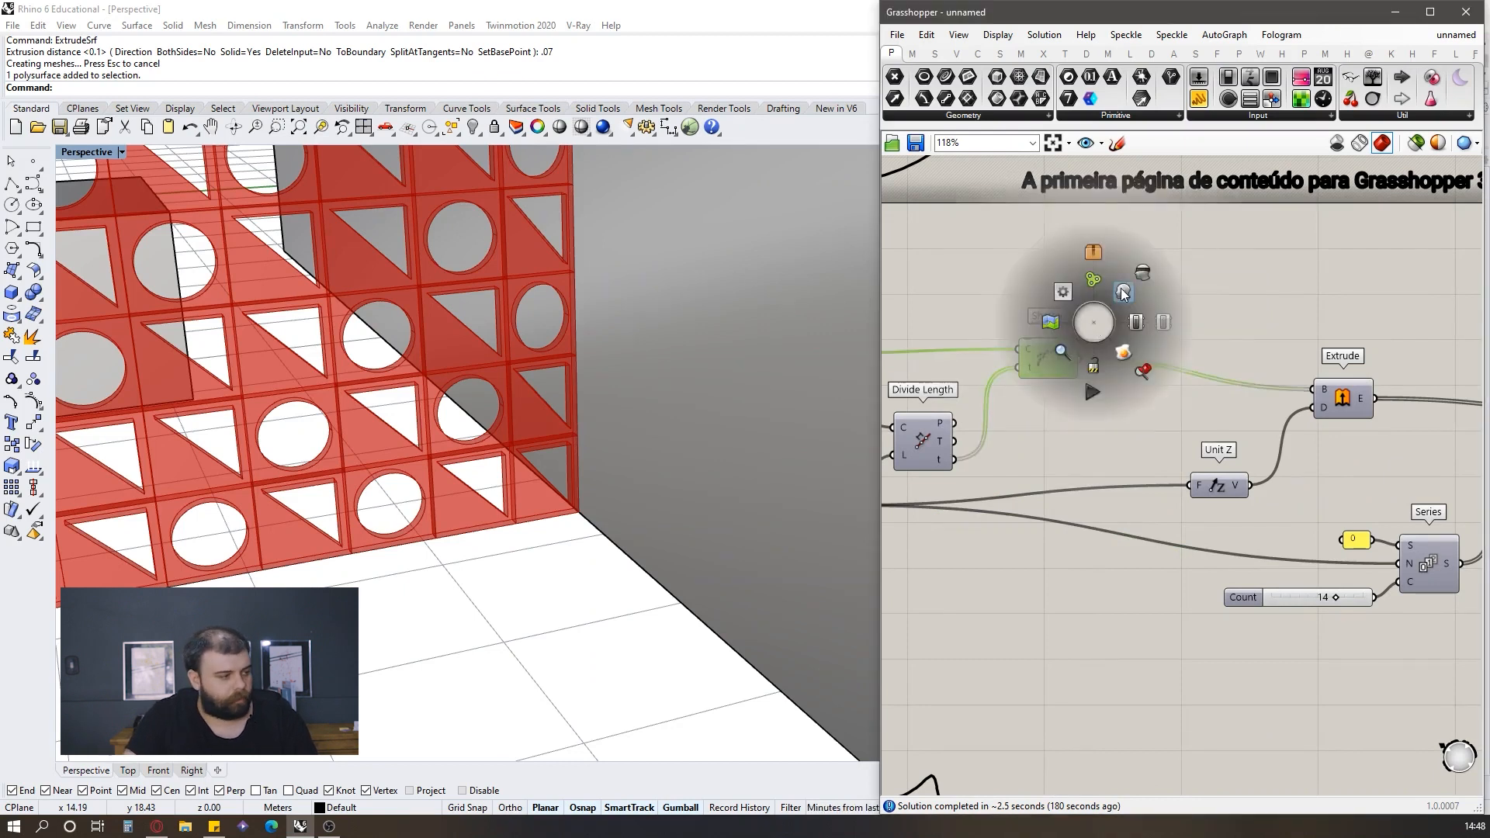
pyautogui.scroll(-8, 1123, 293)
pyautogui.moveTo(1259, 484); pyautogui.dragTo(1166, 346)
pyautogui.middleClick(1165, 346)
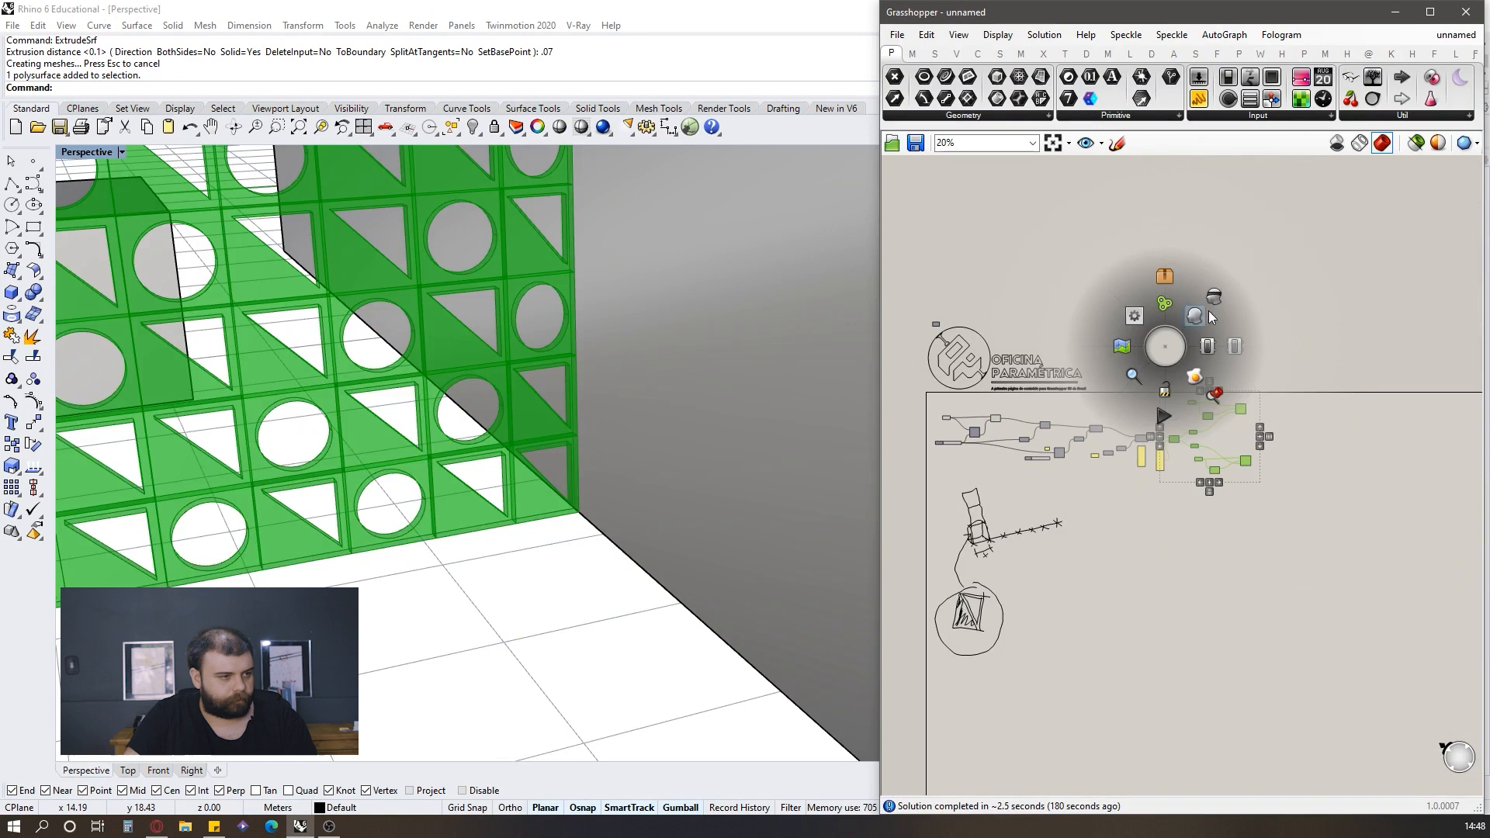
pyautogui.click(1209, 316)
# Step: Enable the preview of Divide Length and select Shatter to highlight the divided base curve
pyautogui.scroll(5, 1125, 350)
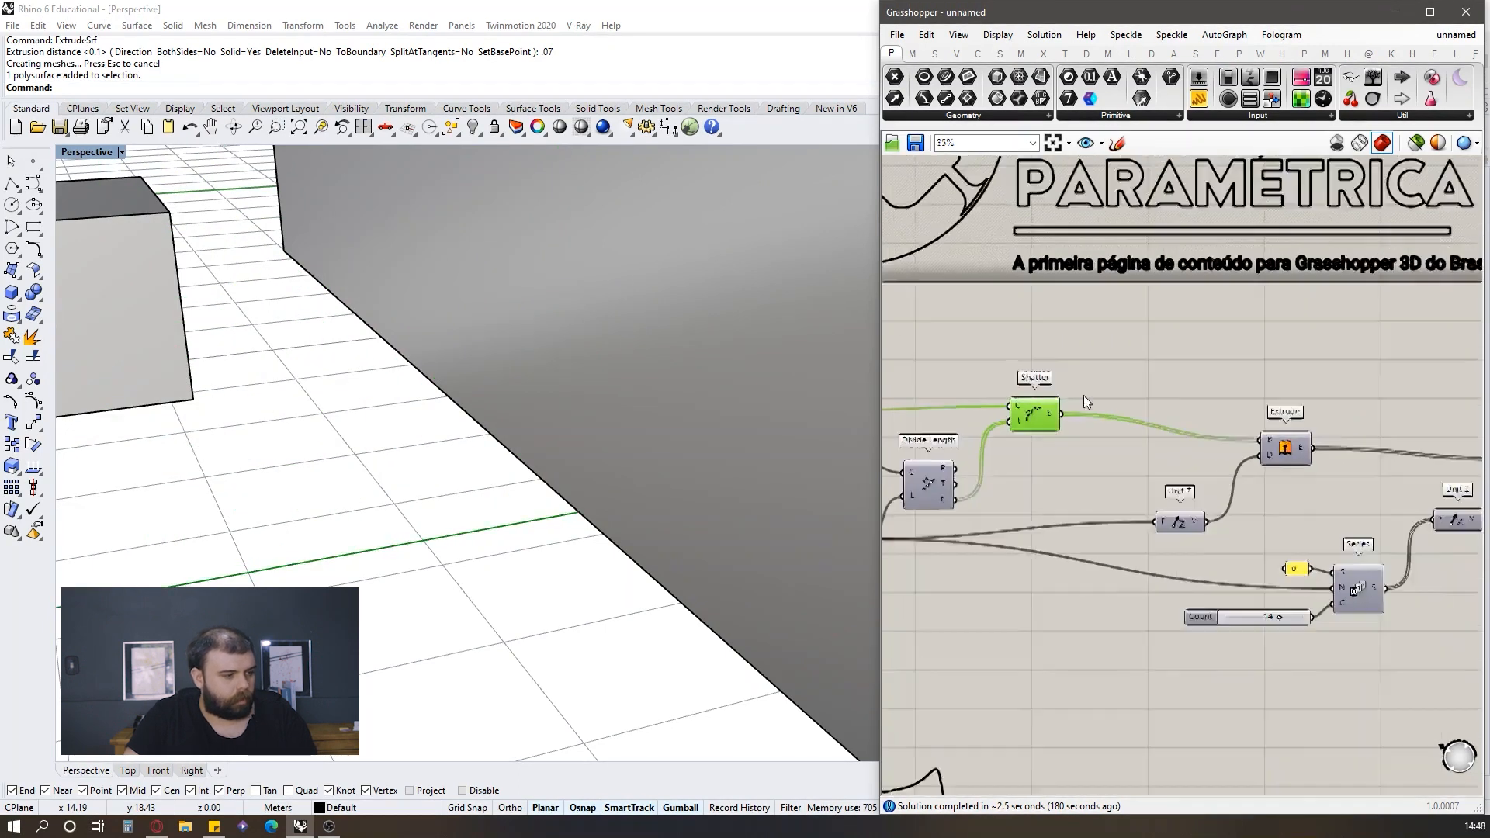
pyautogui.scroll(-1, 1083, 394)
pyautogui.click(982, 440)
pyautogui.middleClick(967, 437)
pyautogui.click(993, 409)
pyautogui.click(1065, 326)
pyautogui.moveTo(1069, 385); pyautogui.dragTo(1066, 389)
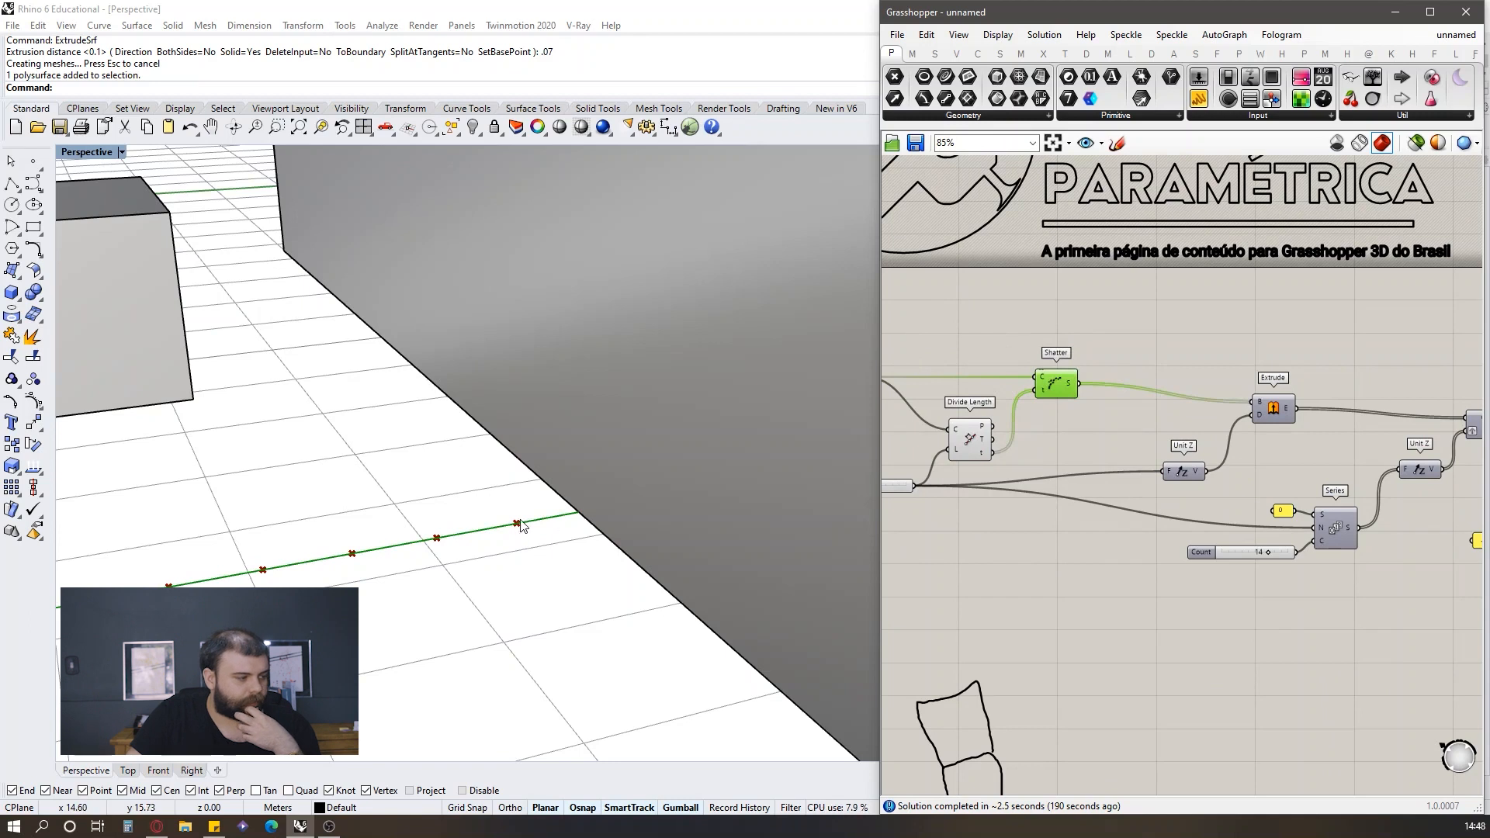
# Step: Add a curve Length component above Shatter and connect Shatter's segments output to its curve input
pyautogui.scroll(3, 1069, 329)
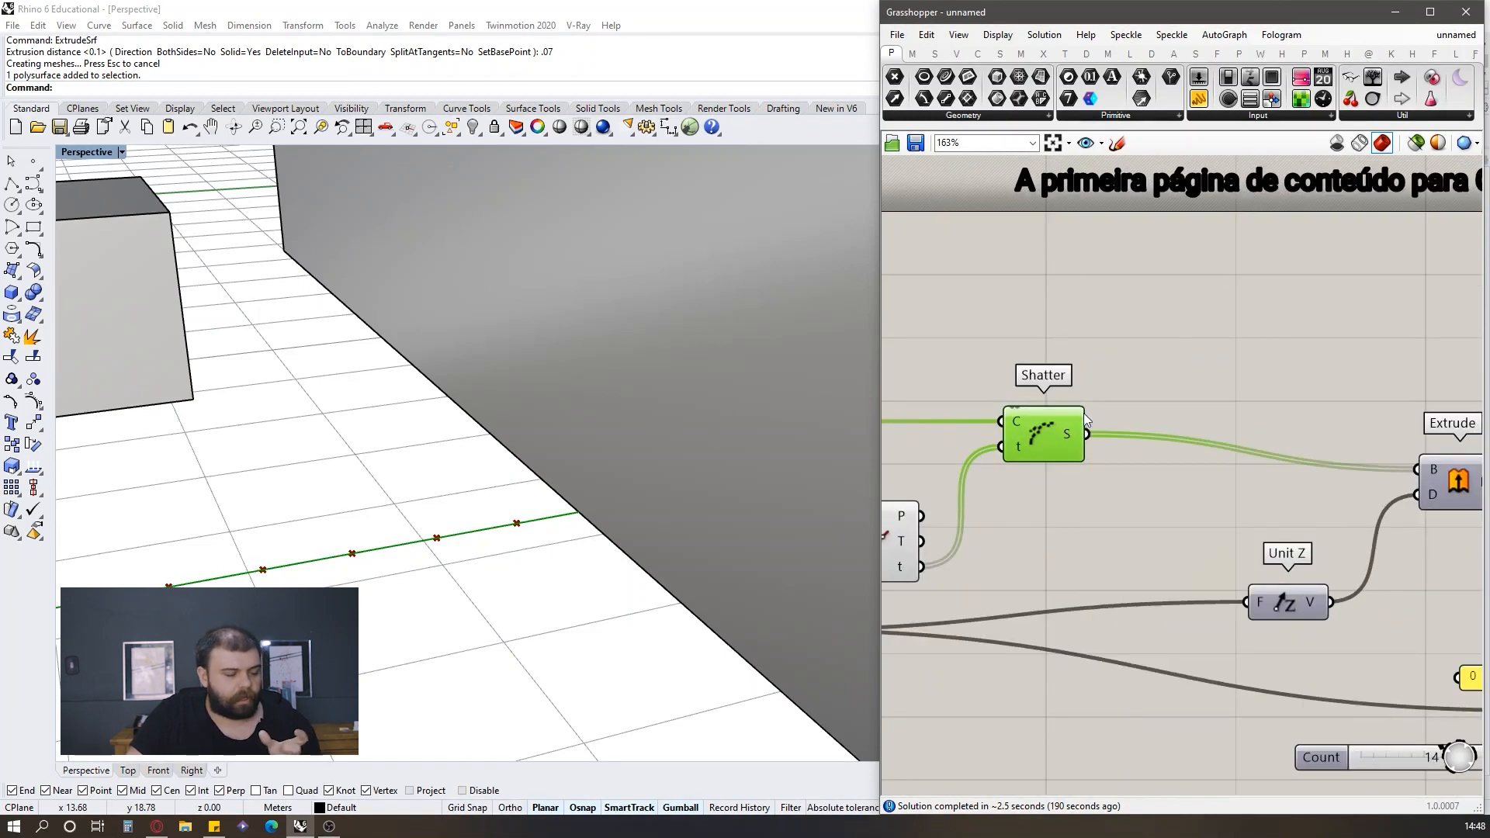
pyautogui.doubleClick(1183, 346)
pyautogui.write('len')
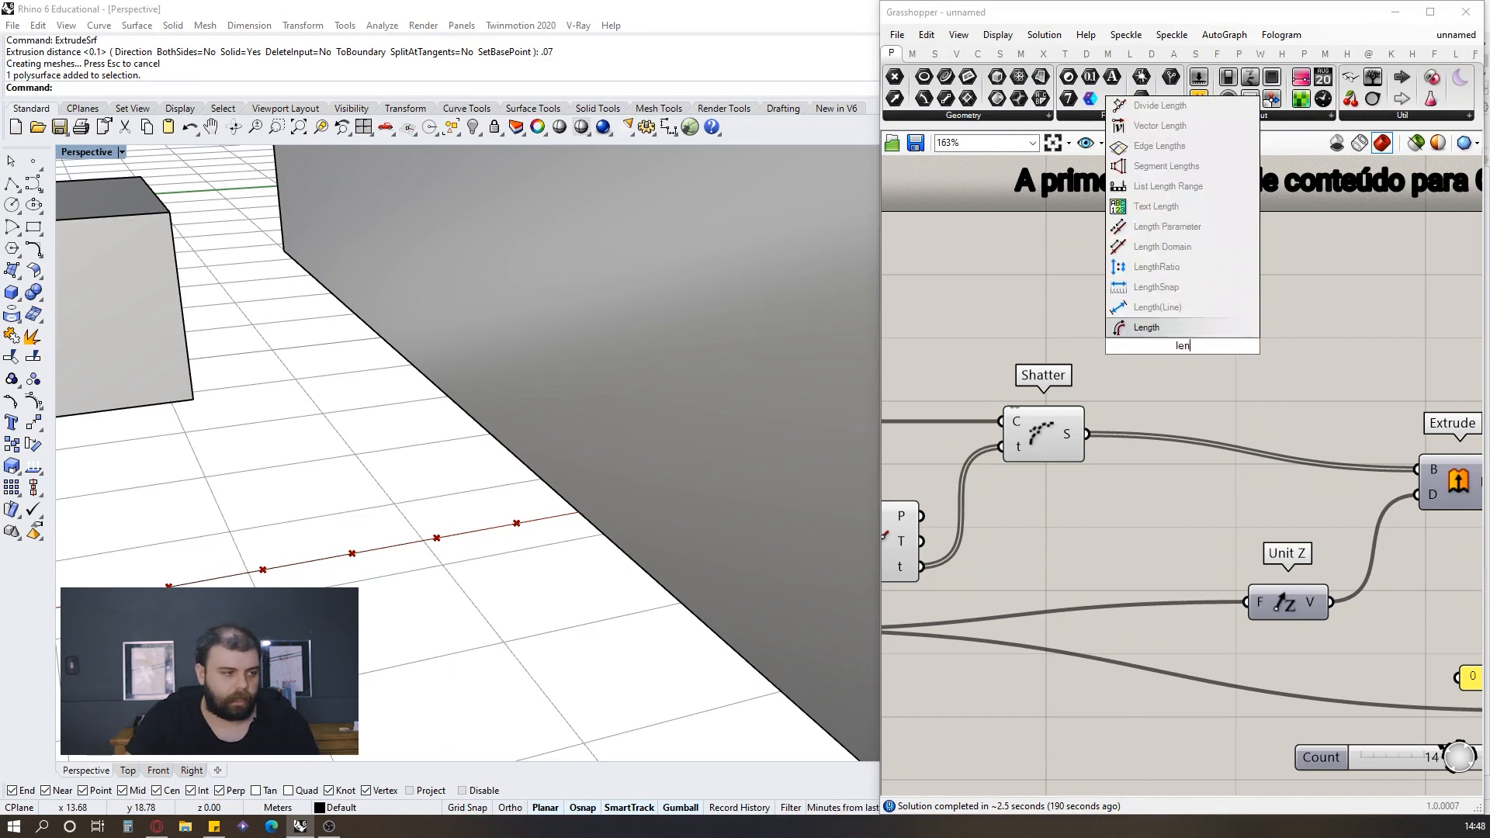
pyautogui.click(1154, 335)
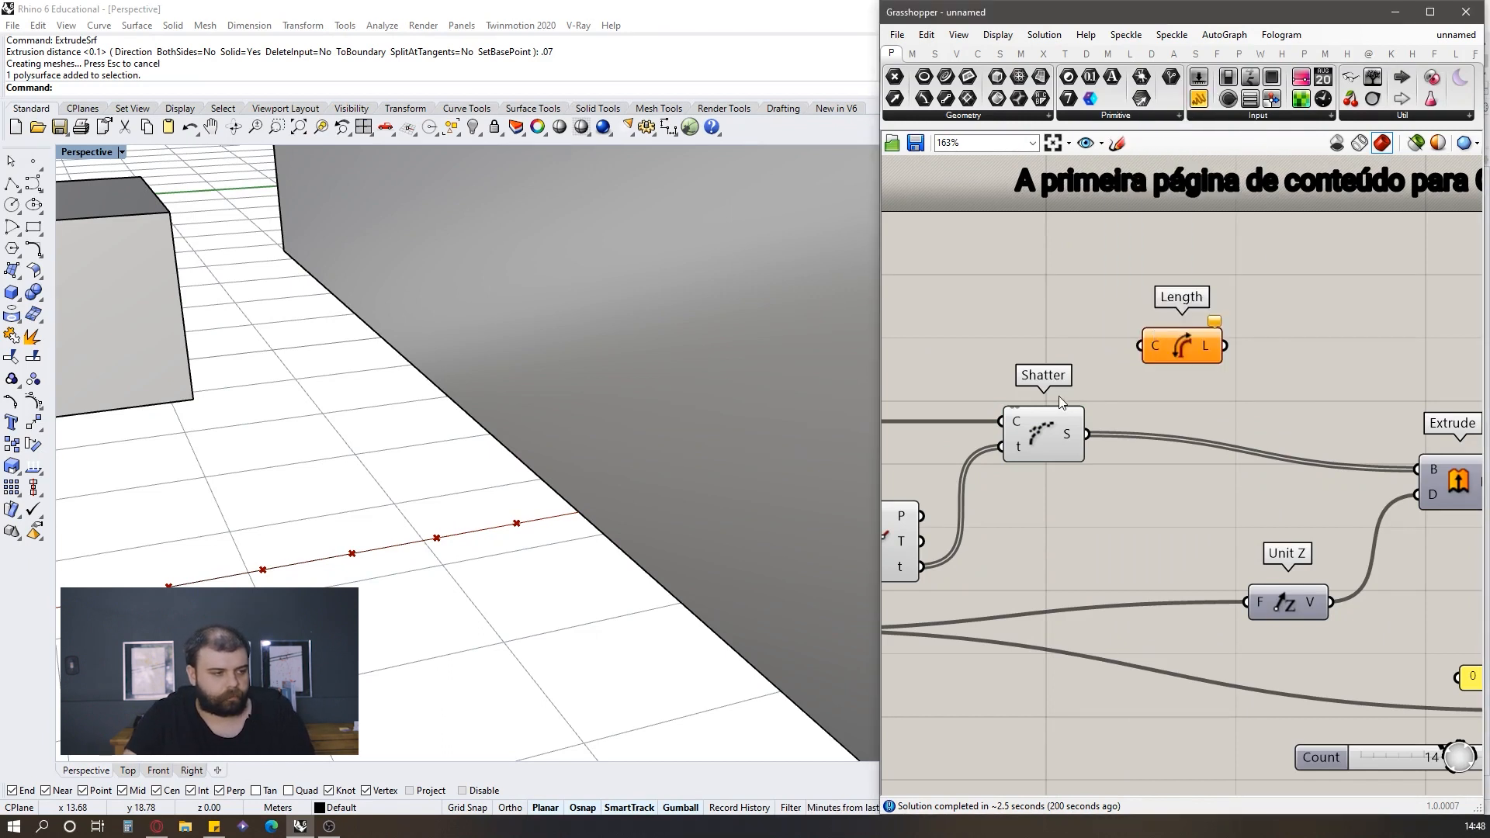
pyautogui.moveTo(1165, 241); pyautogui.dragTo(1114, 309, button='right')
pyautogui.click(999, 505)
pyautogui.moveTo(1037, 503); pyautogui.dragTo(1090, 413)
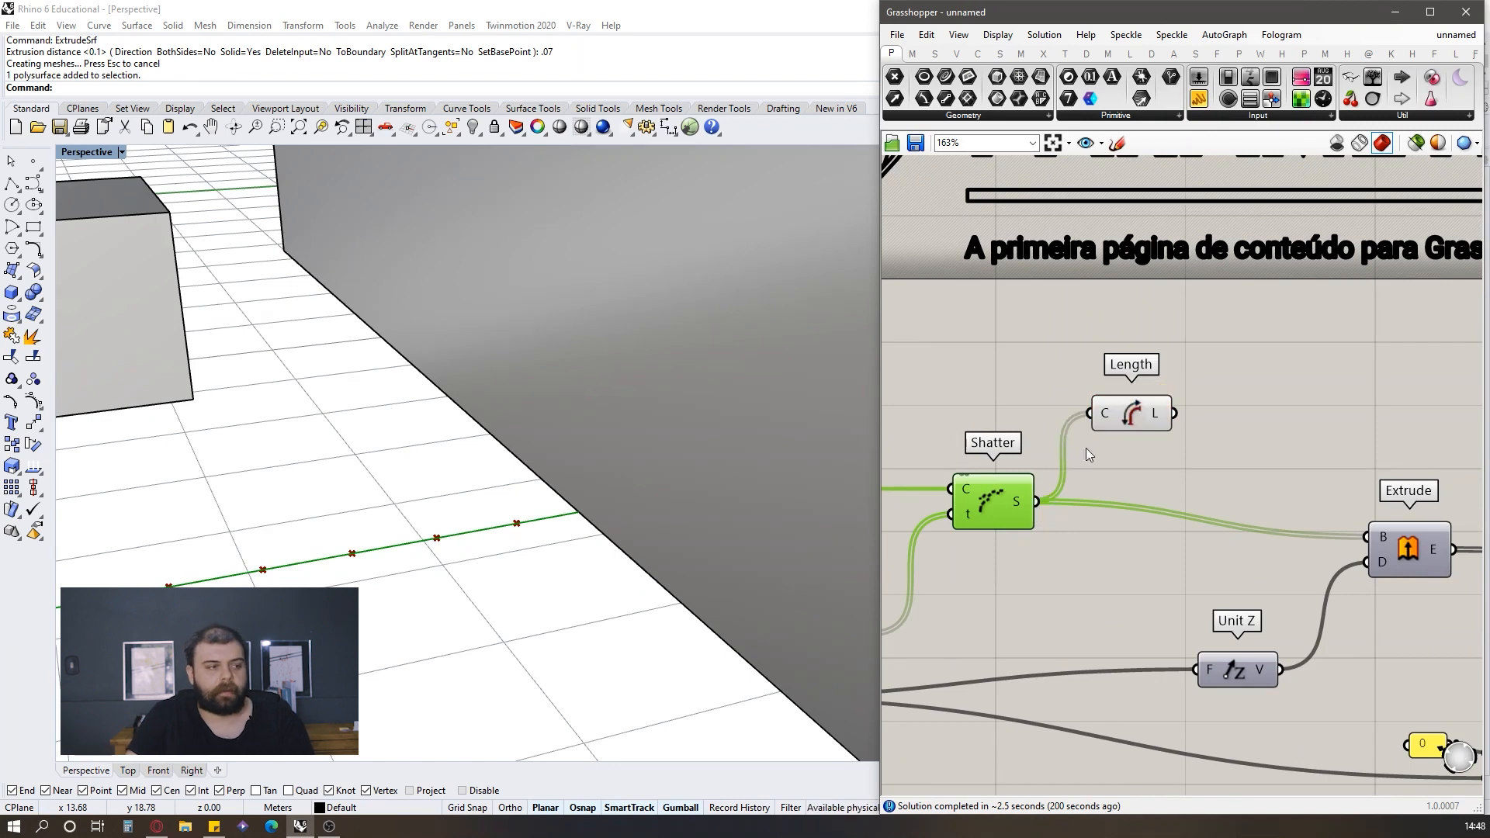
# Step: Check the Length output values, add a panel beside the component and connect its L output to it
pyautogui.moveTo(1151, 419)
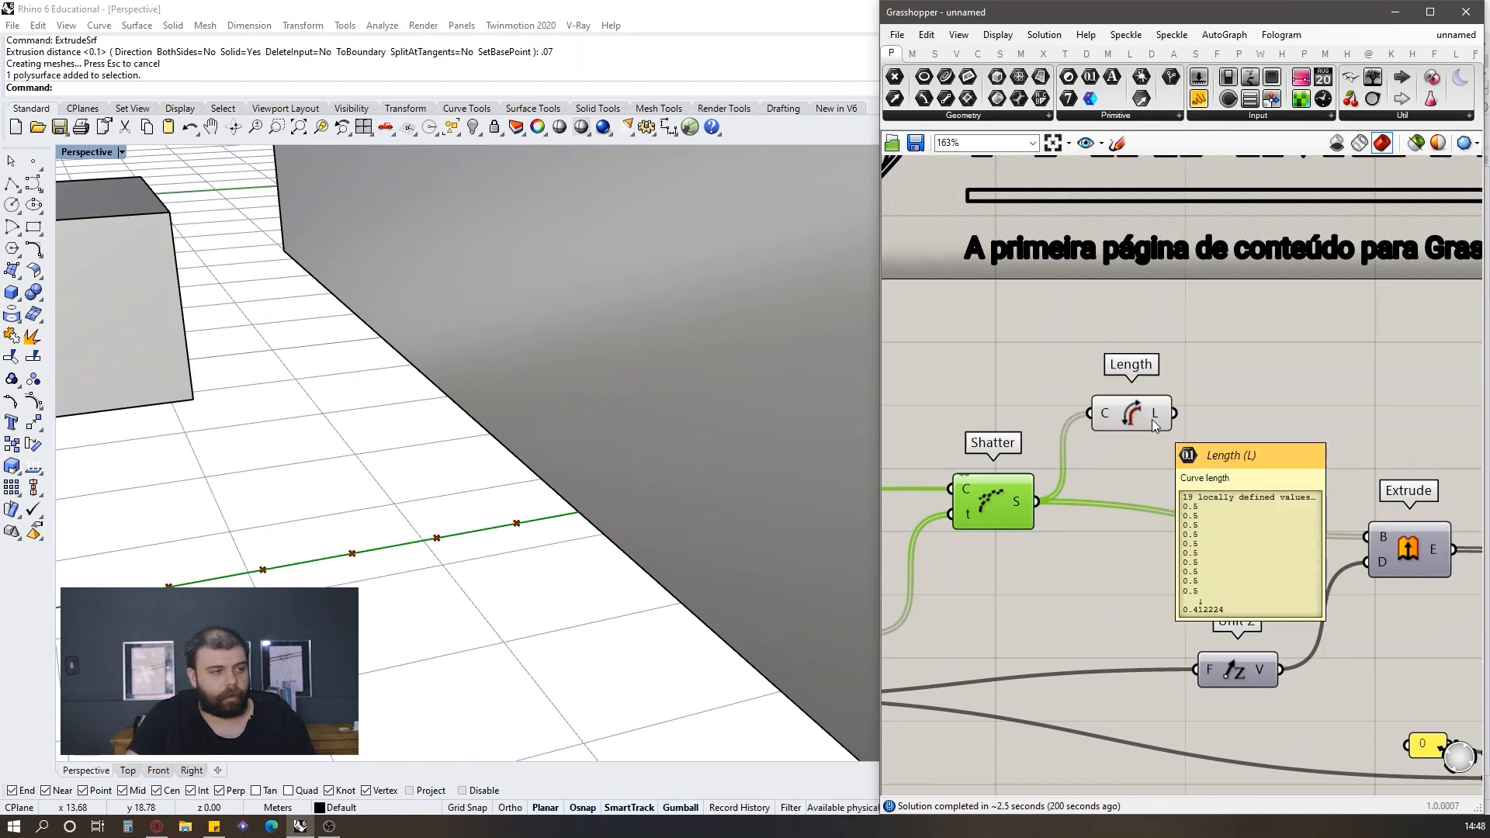
pyautogui.moveTo(1199, 99); pyautogui.dragTo(1345, 359)
pyautogui.moveTo(1173, 413); pyautogui.dragTo(1242, 358)
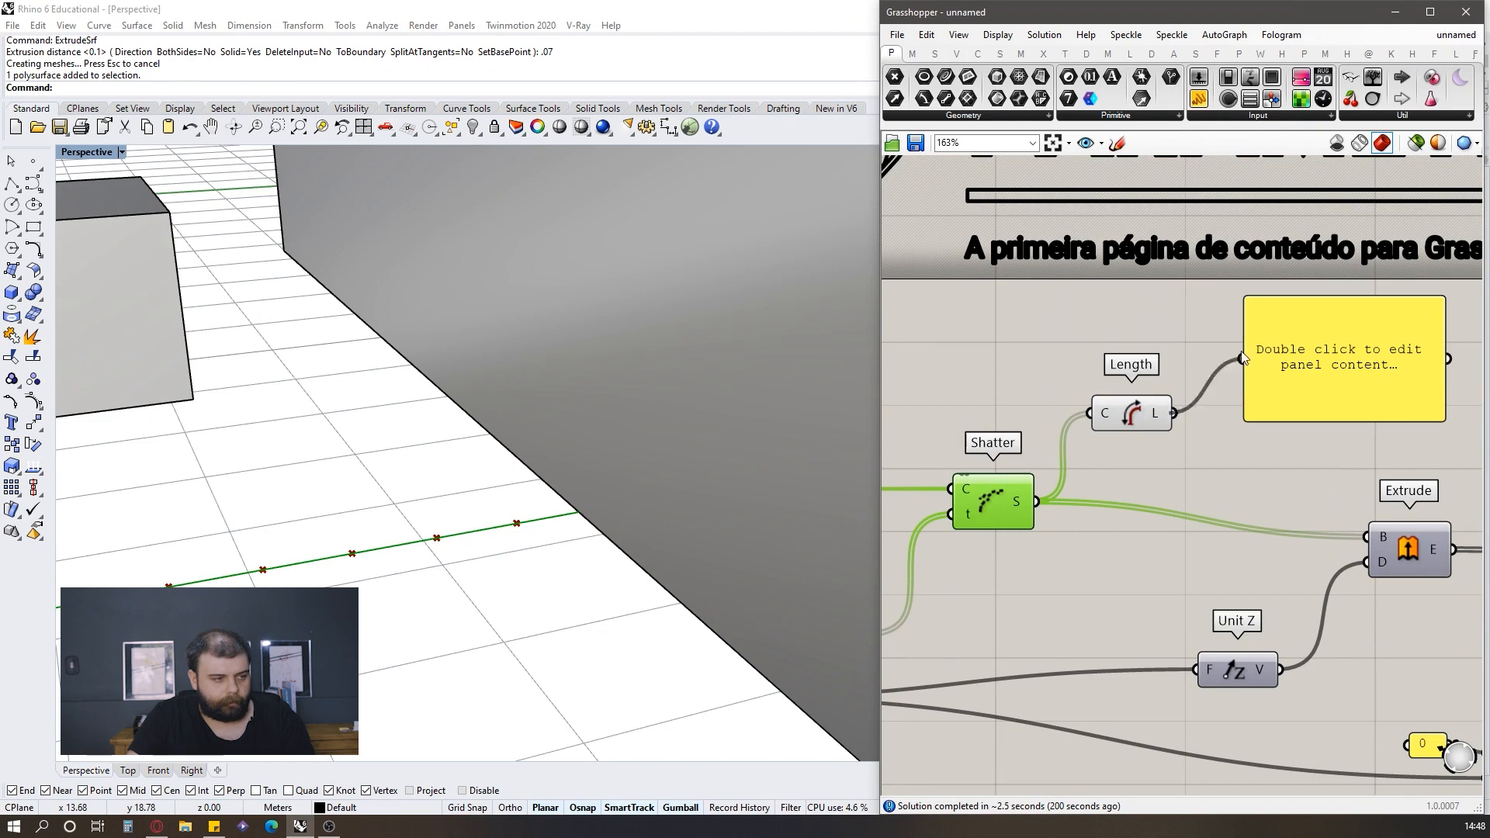
# Step: Compare the segment lengths in the panel, down to the last item, with the width slider feeding Divide Length
pyautogui.scroll(-4, 1242, 351)
pyautogui.scroll(5, 925, 493)
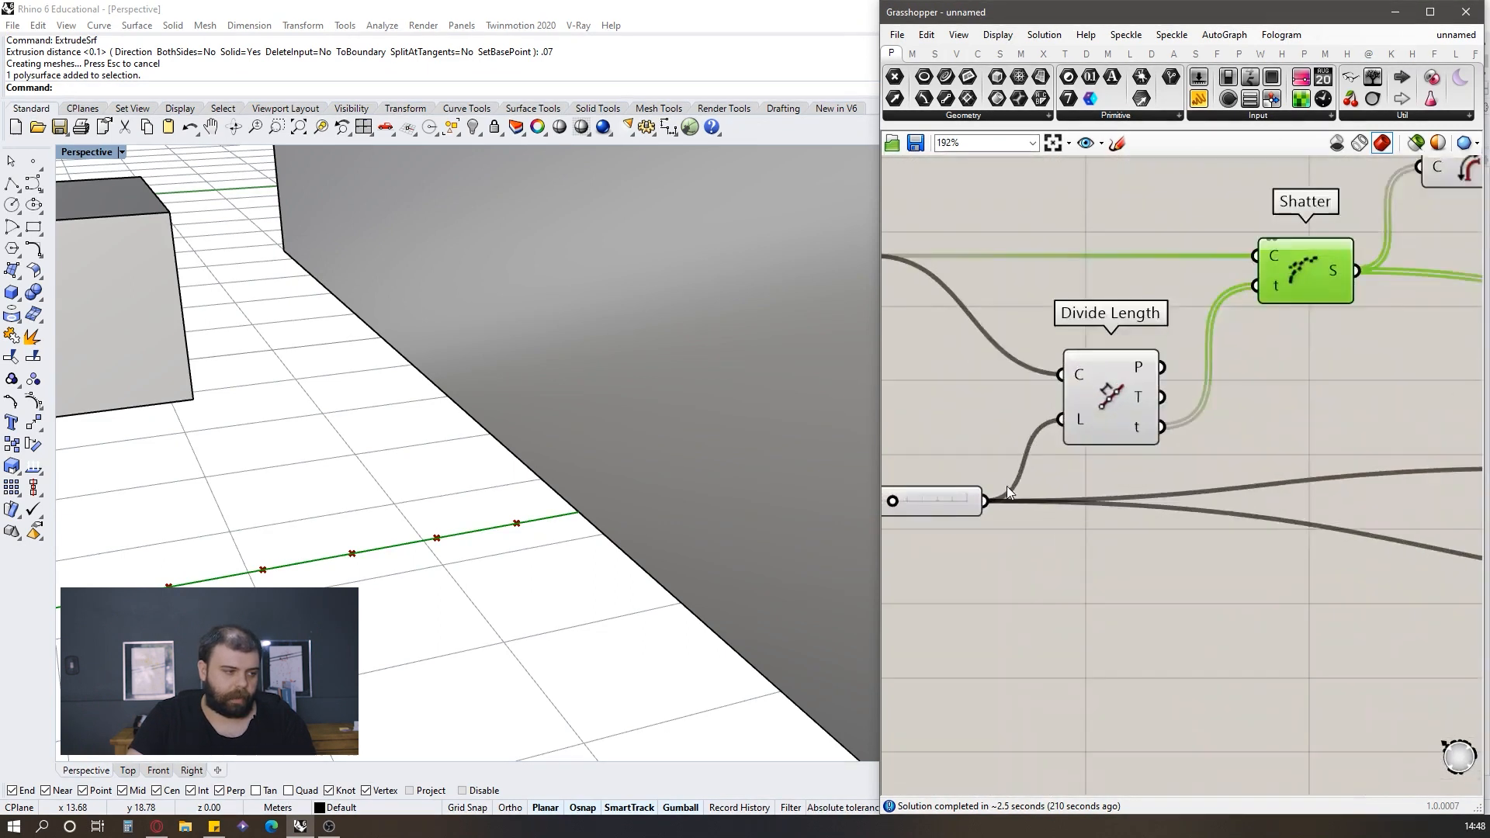
pyautogui.moveTo(902, 512); pyautogui.dragTo(967, 493, button='right')
pyautogui.scroll(-2, 965, 492)
pyautogui.scroll(-2, 934, 469)
pyautogui.moveTo(1433, 266); pyautogui.dragTo(1334, 318, button='right')
pyautogui.scroll(1, 1334, 318)
pyautogui.scroll(2, 1334, 318)
pyautogui.moveTo(1338, 296); pyautogui.dragTo(1327, 406)
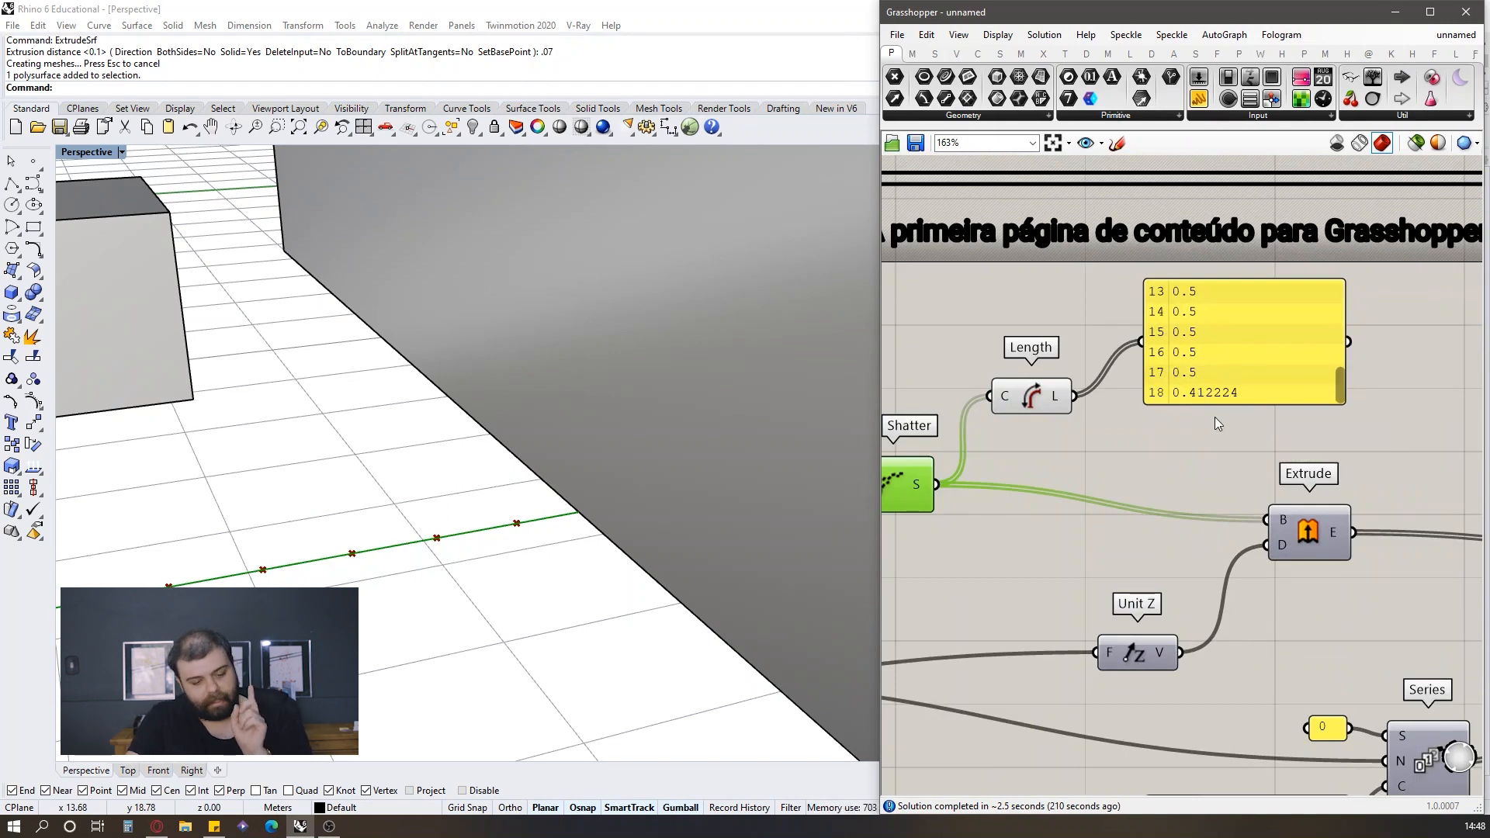
# Step: Delete the panel on the Length output and shift Extrude and the downstream components away to make room after Length
pyautogui.click(1223, 348)
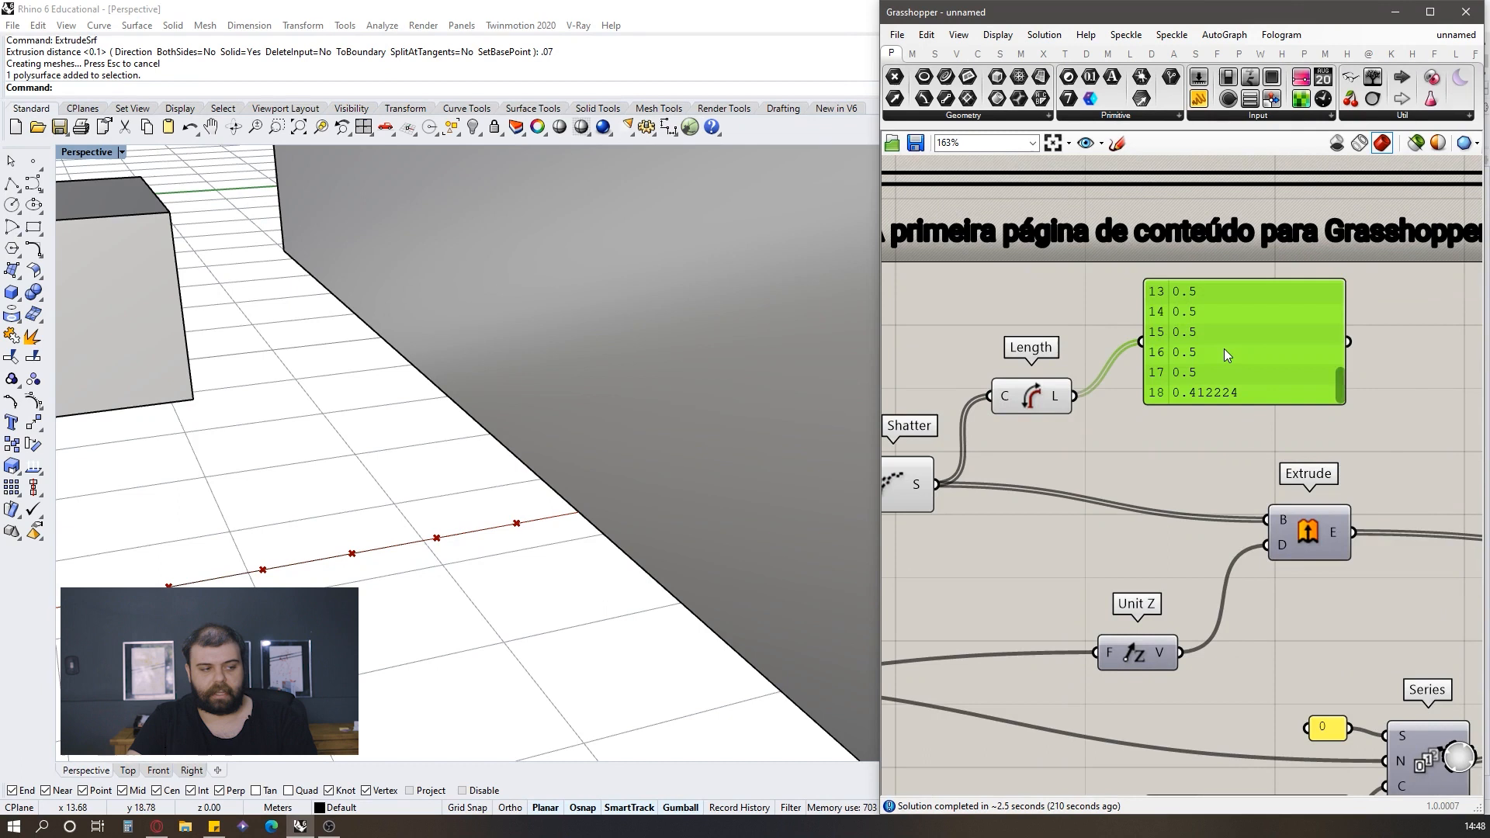
pyautogui.press('Delete')
pyautogui.scroll(-8, 1133, 361)
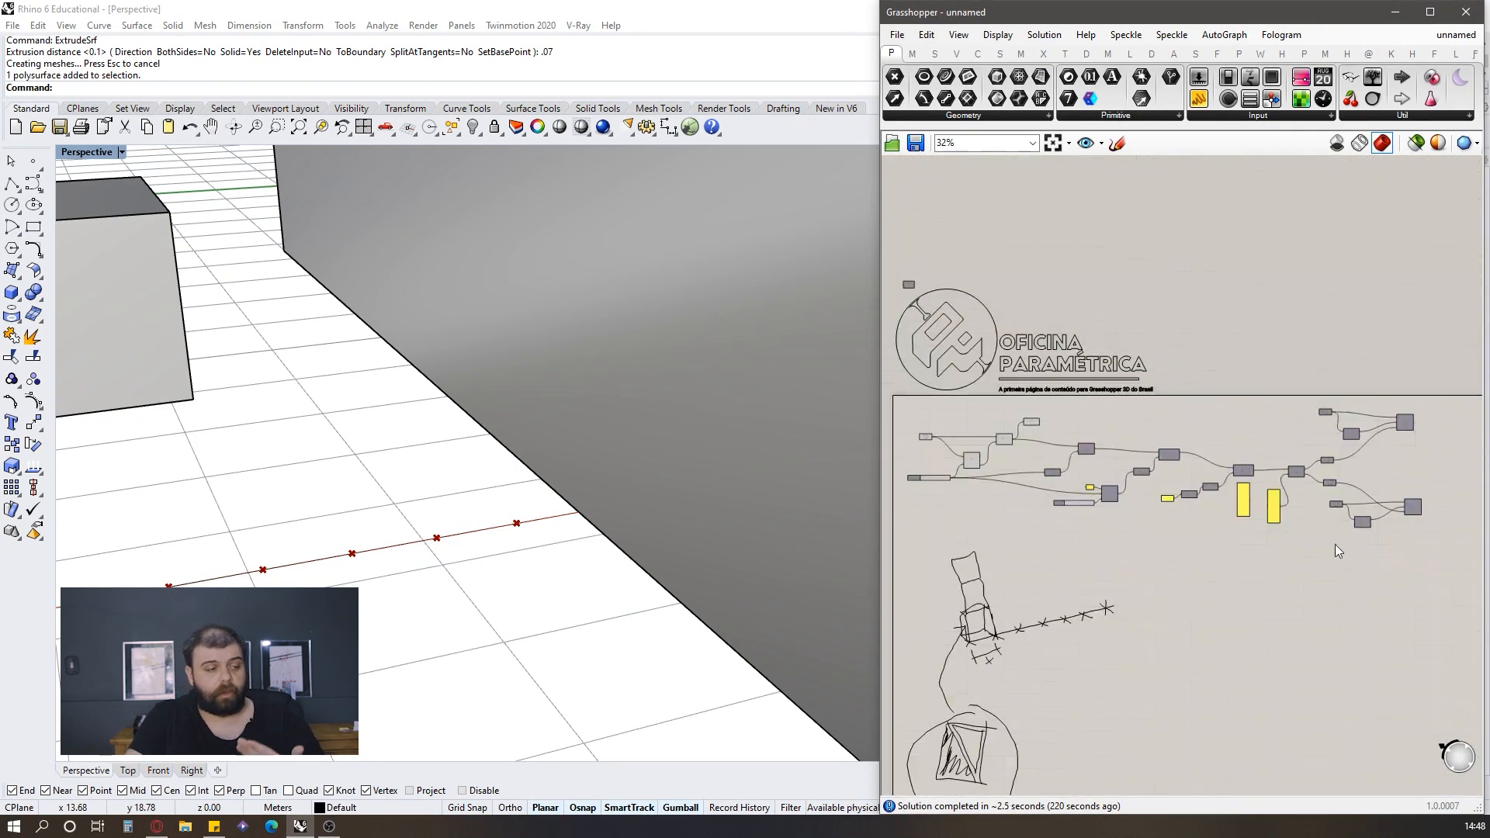
pyautogui.moveTo(1439, 570); pyautogui.dragTo(1153, 454)
pyautogui.scroll(5, 1009, 435)
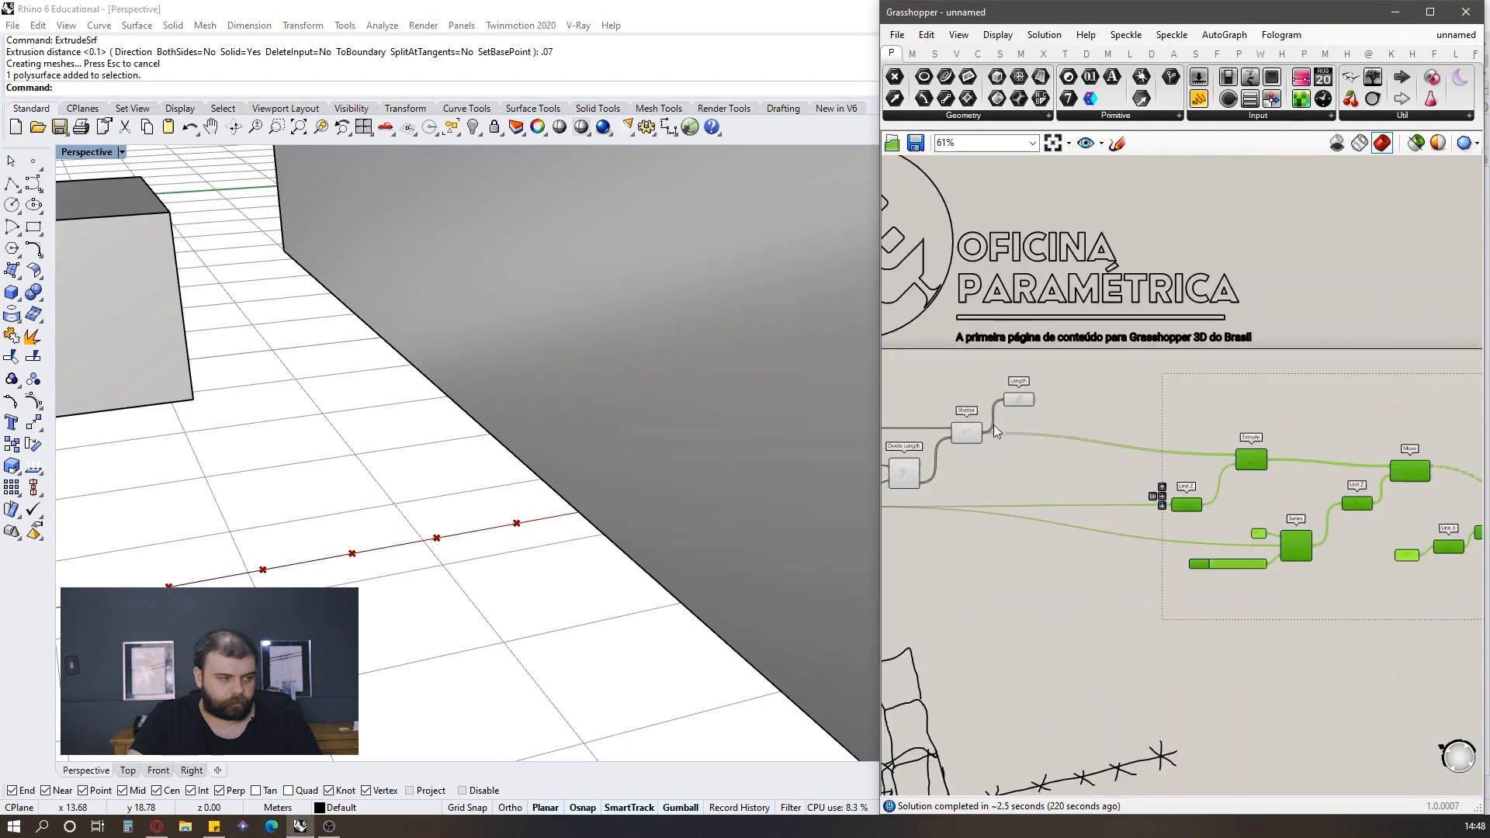
# Step: Add an Equality Within Tolerance component and place it beside the Length component
pyautogui.doubleClick(1130, 412)
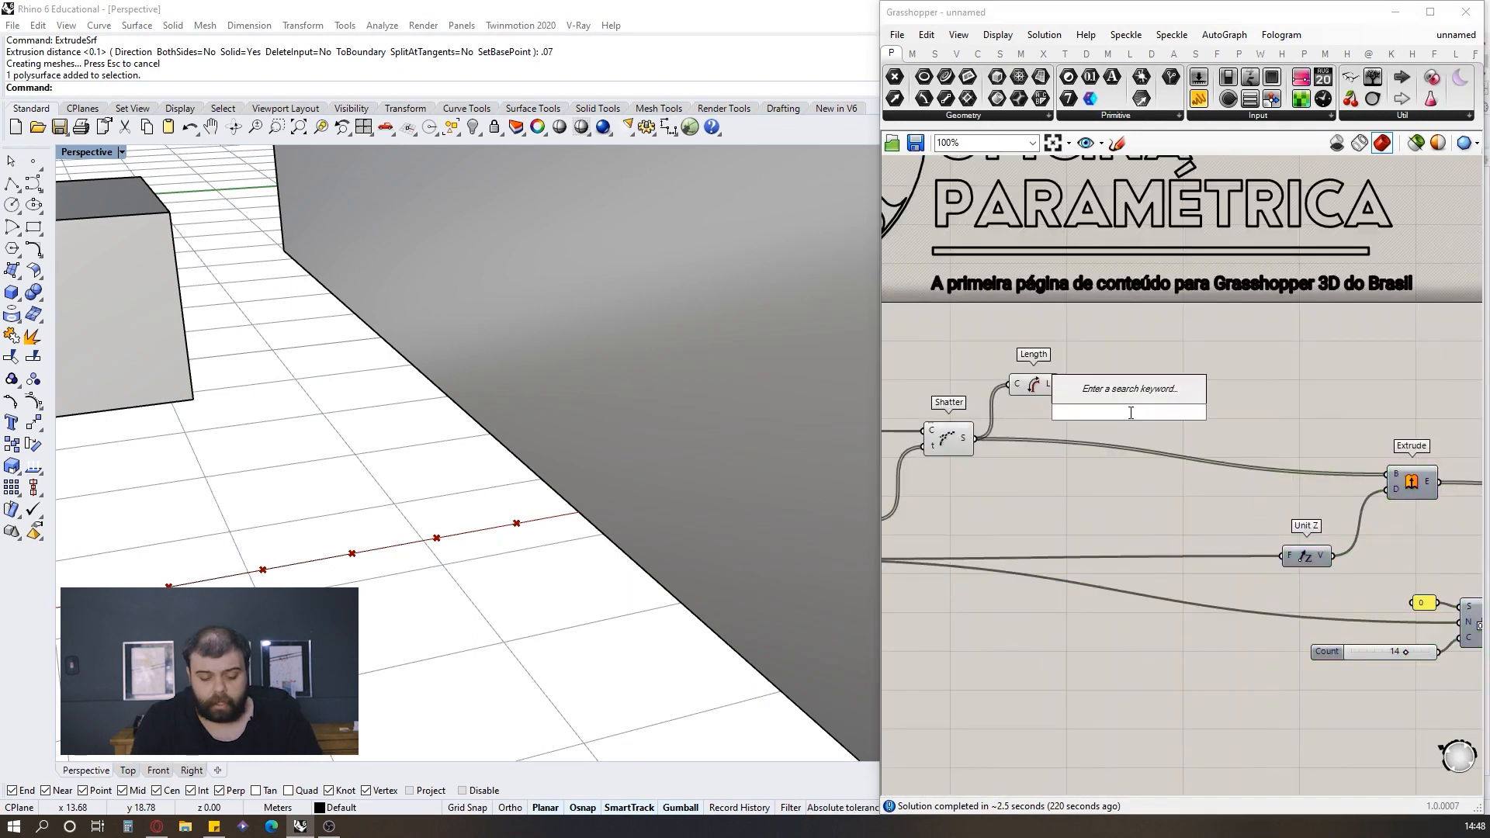
pyautogui.write('equality')
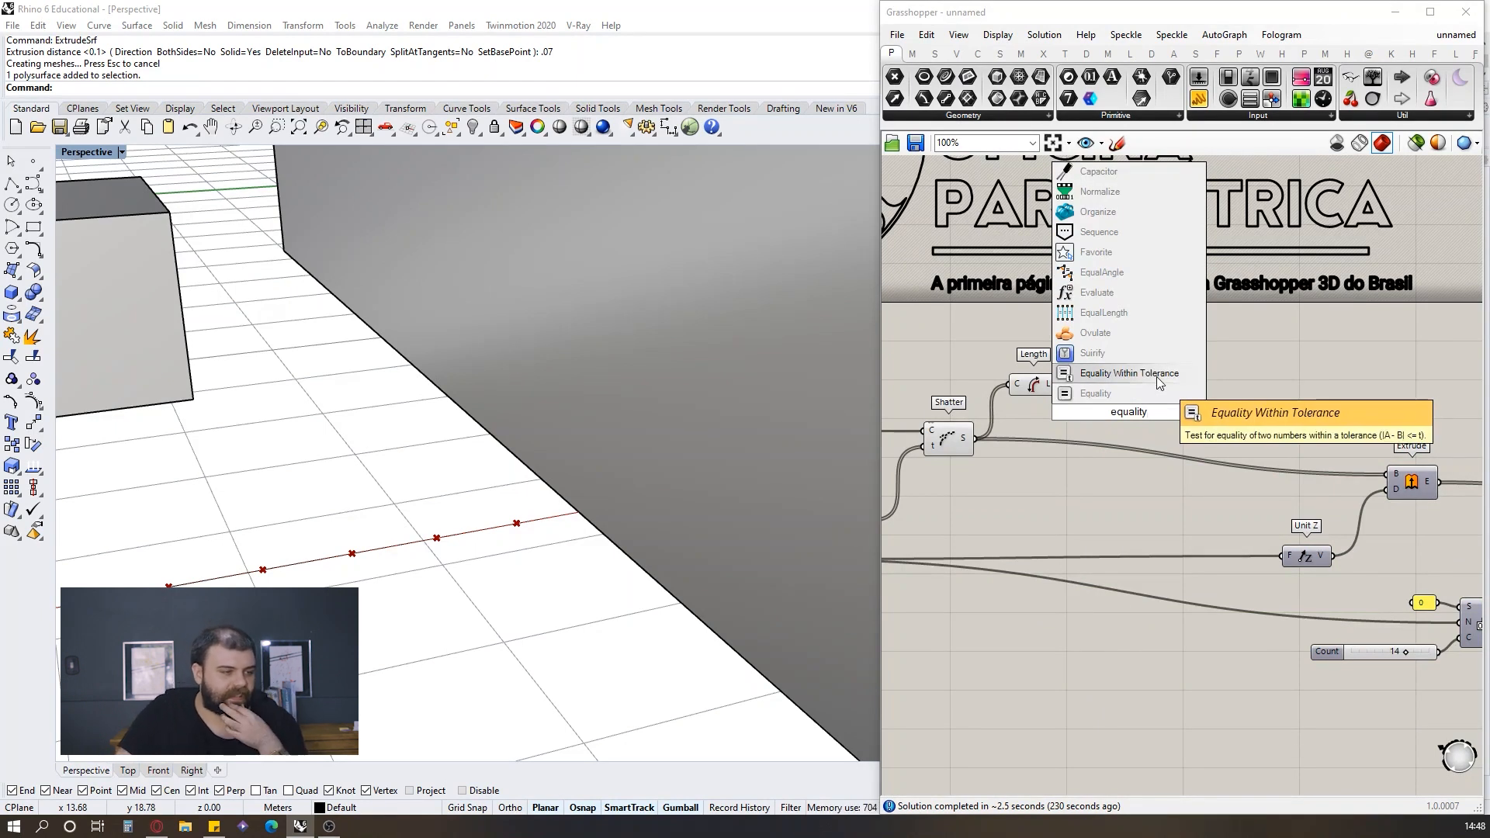
pyautogui.click(1156, 376)
pyautogui.scroll(4, 1315, 294)
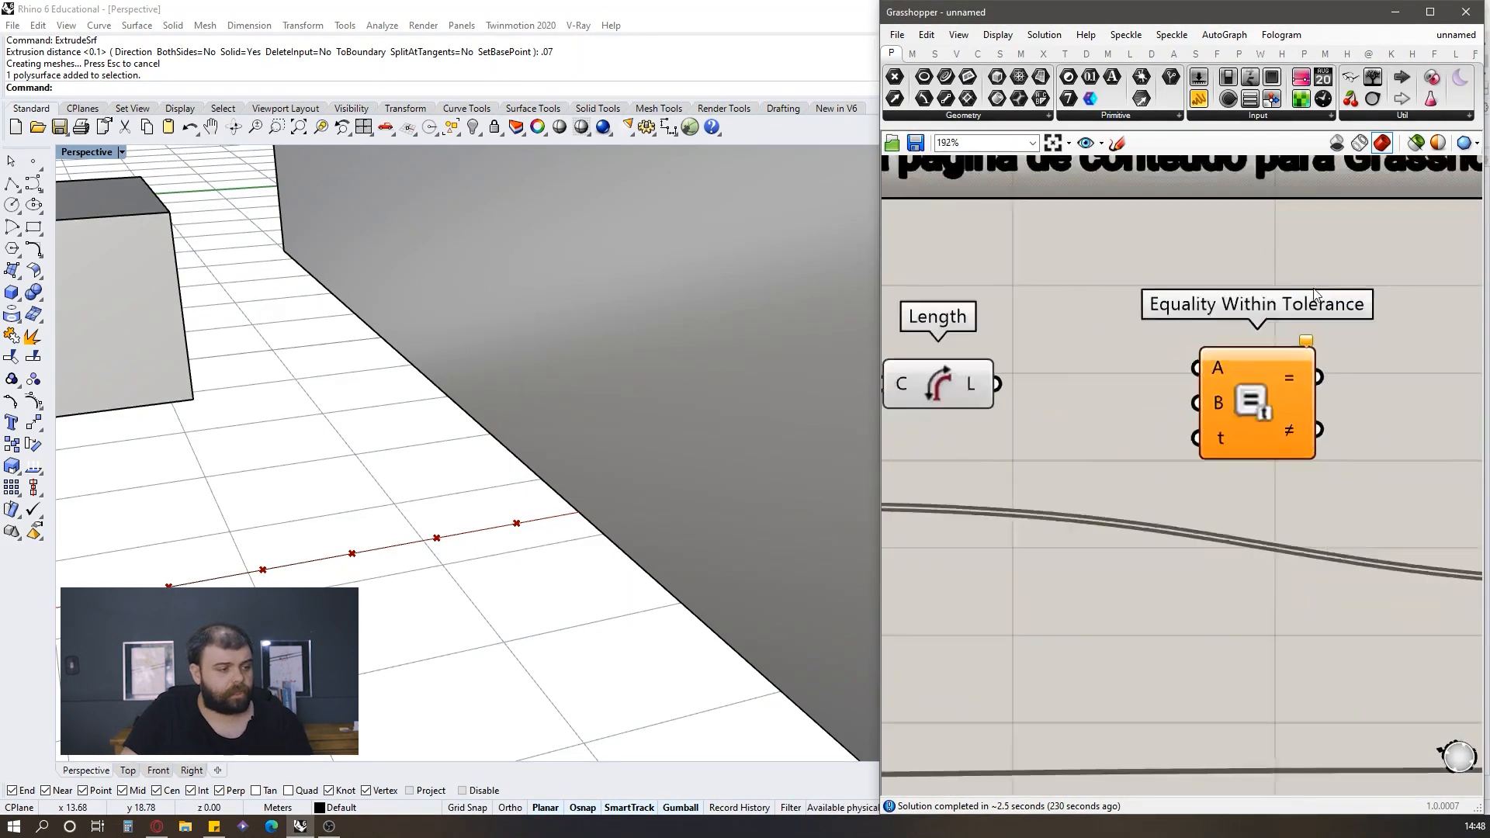
pyautogui.scroll(-2, 1315, 294)
pyautogui.scroll(3, 1249, 374)
pyautogui.moveTo(1275, 384); pyautogui.dragTo(1304, 401)
pyautogui.click(1057, 362)
pyautogui.click(935, 361)
# Step: Connect Length's L output to input A of Equality Within Tolerance and the Largura slider to input B
pyautogui.scroll(-2, 1191, 330)
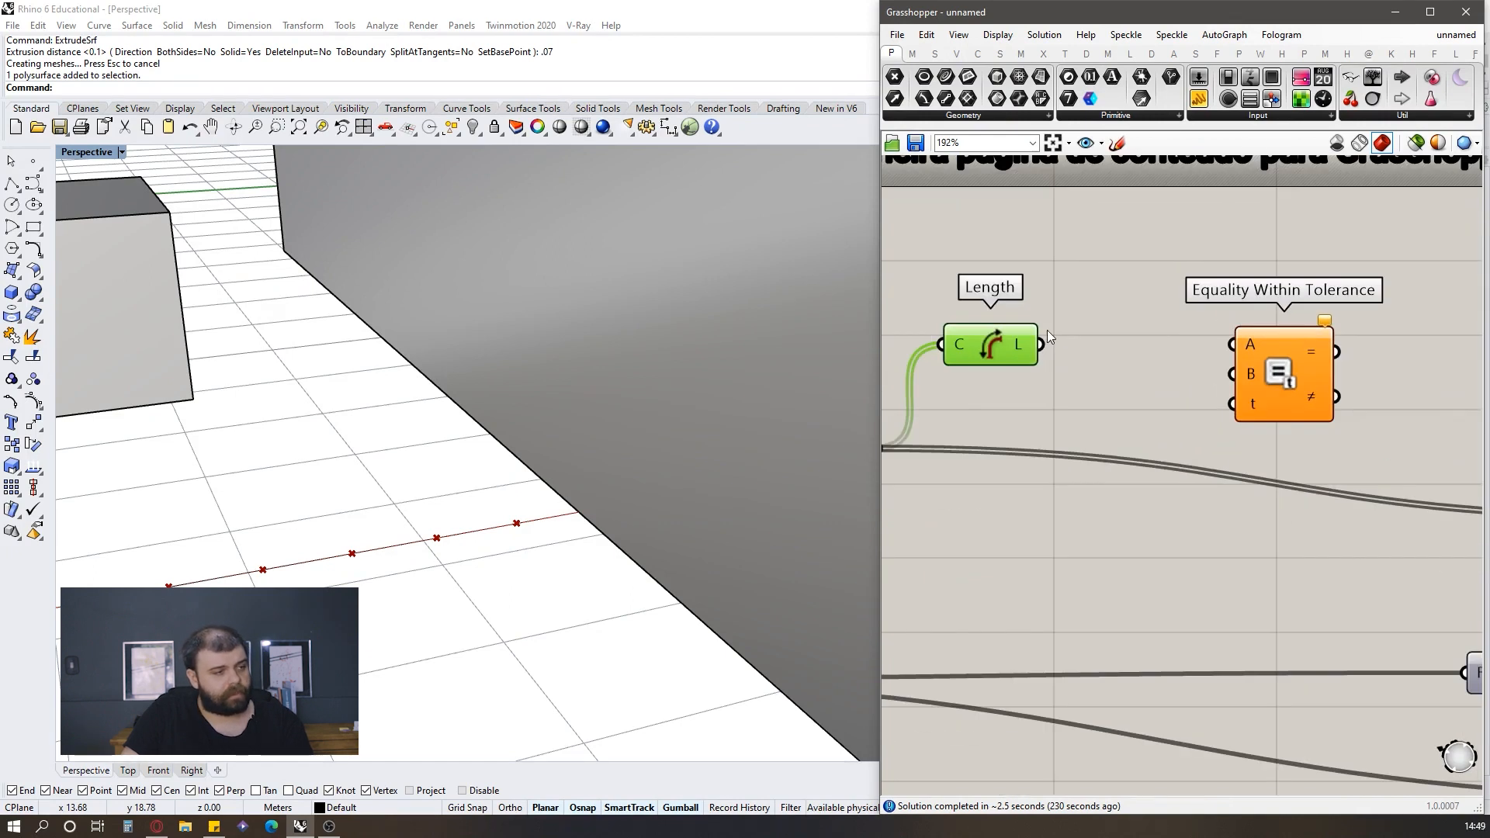
pyautogui.scroll(-4, 1016, 349)
pyautogui.scroll(5, 1061, 419)
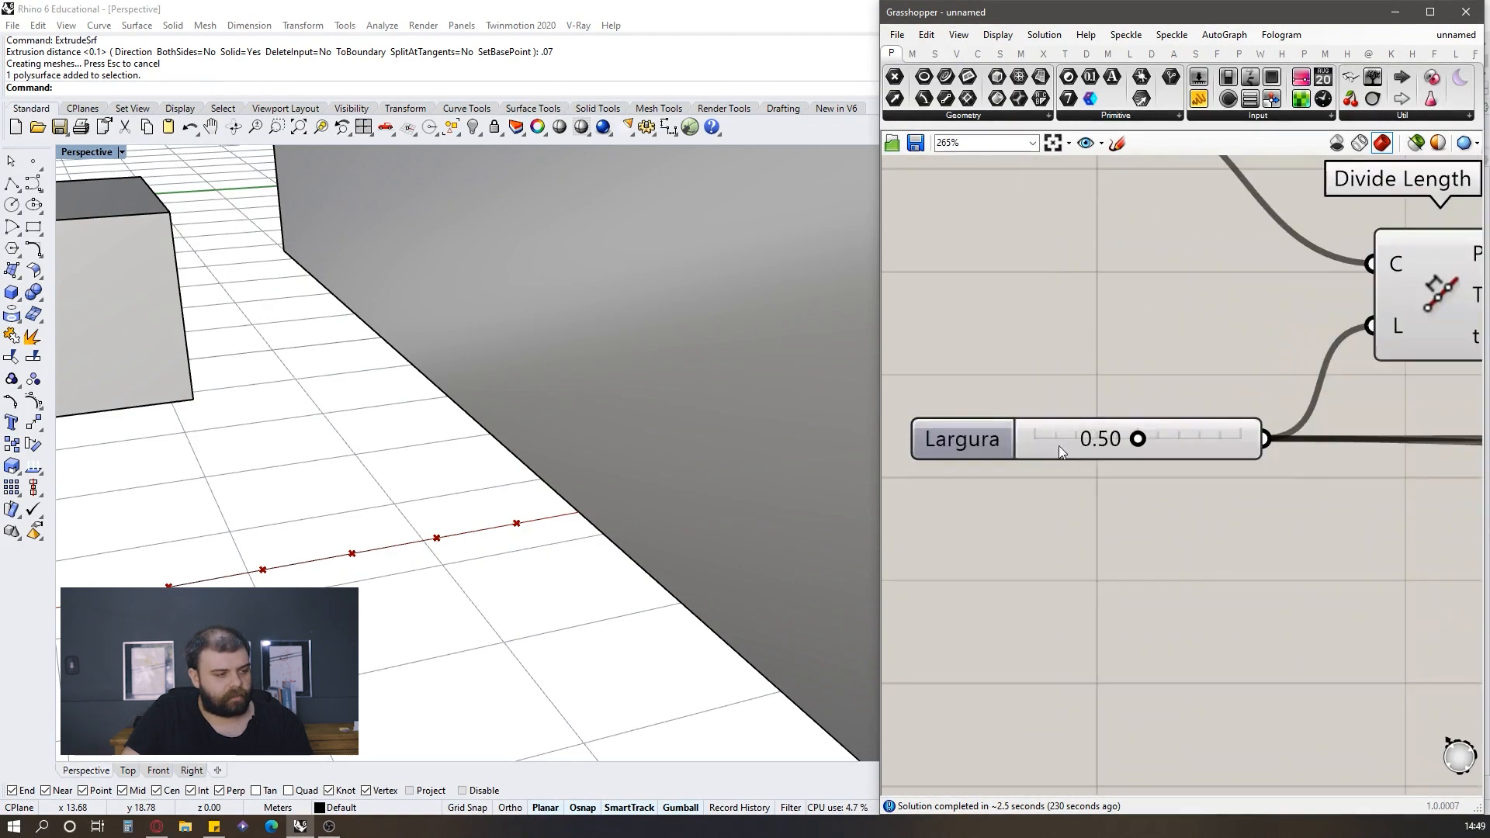
pyautogui.moveTo(1058, 445); pyautogui.dragTo(1050, 447)
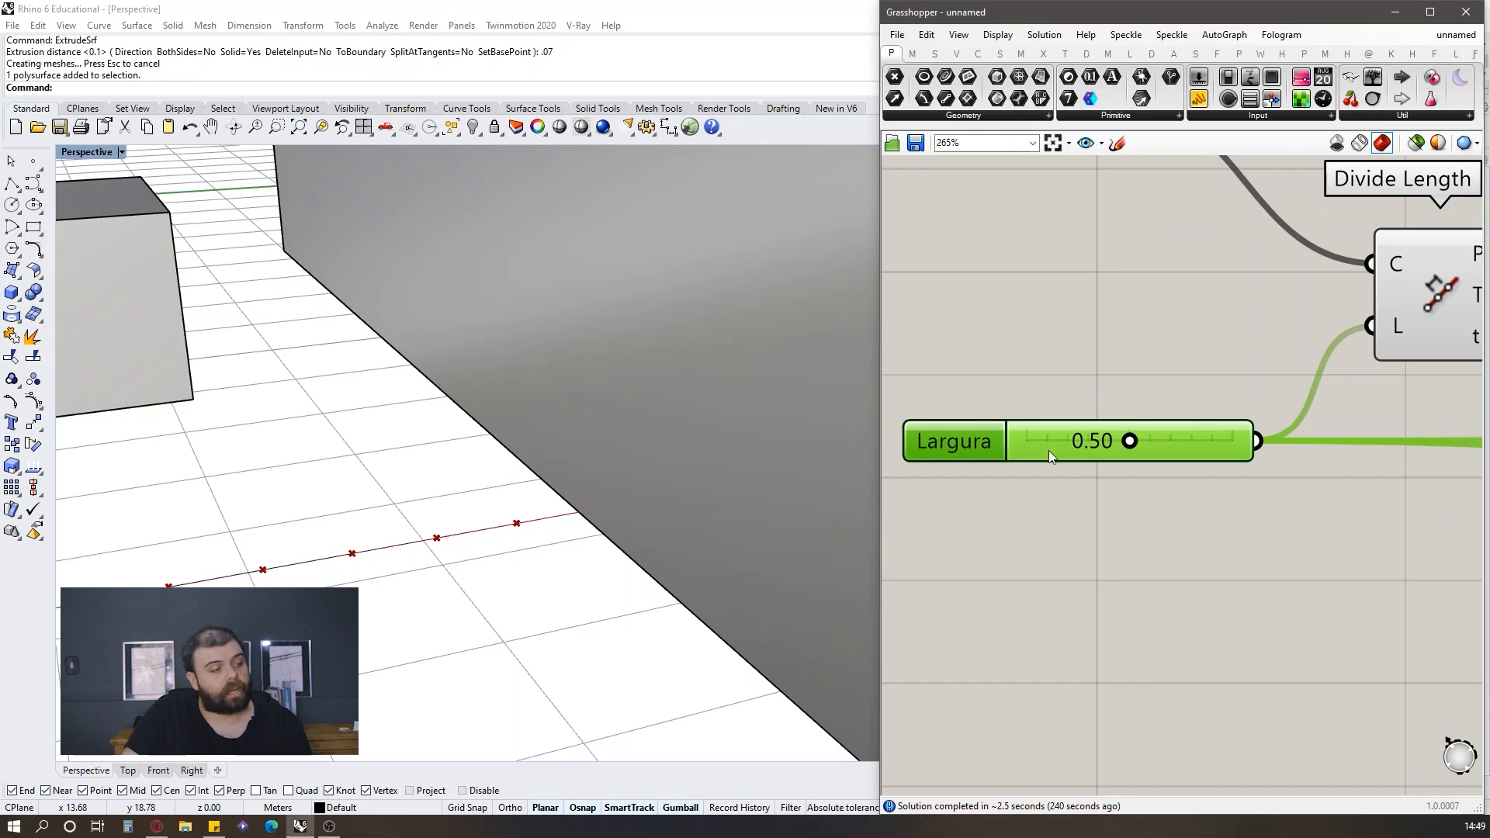
pyautogui.scroll(-4, 1032, 473)
pyautogui.scroll(4, 1311, 370)
pyautogui.click(1141, 338)
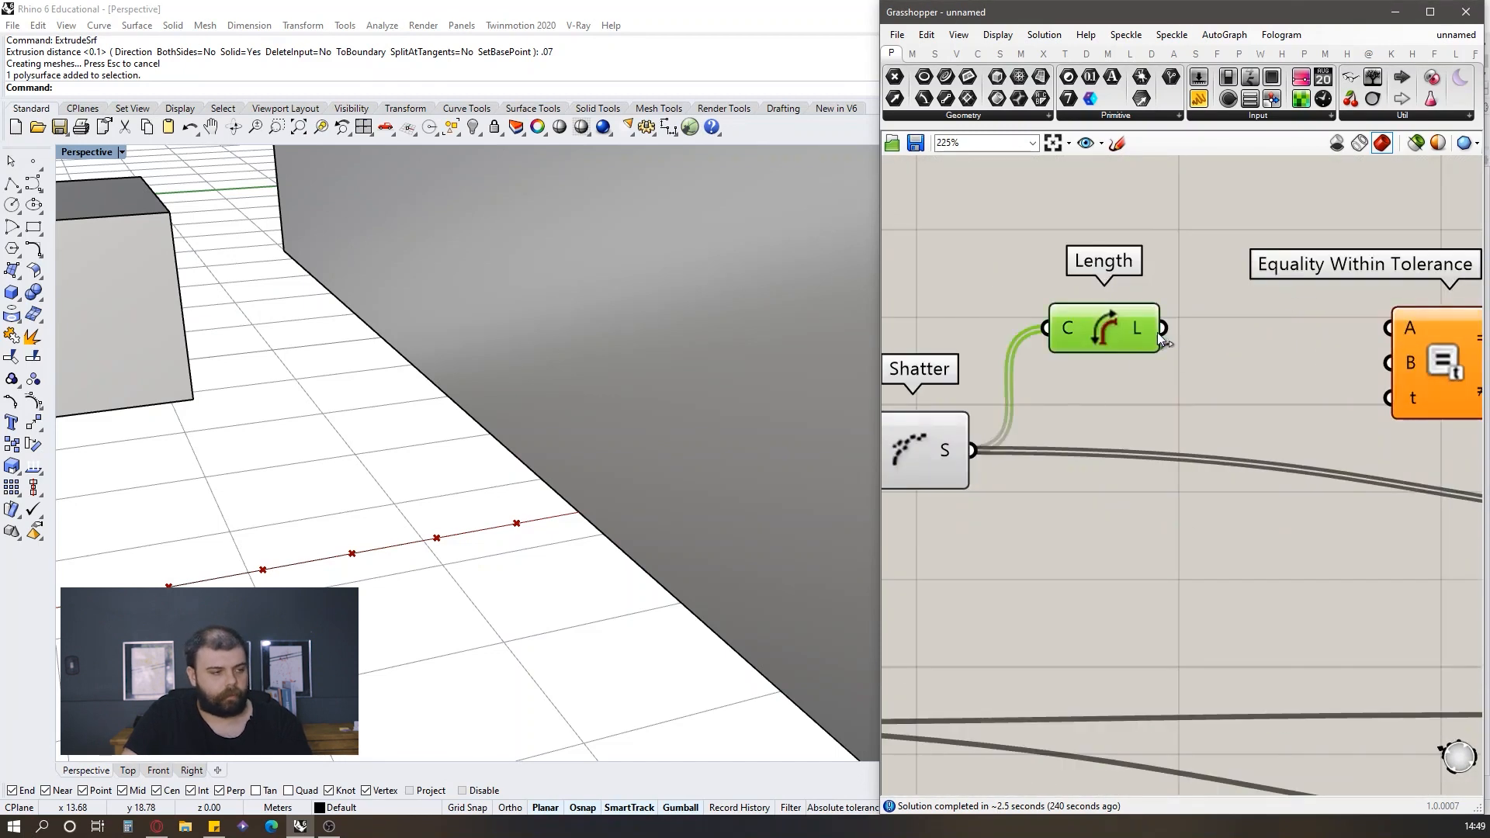
pyautogui.moveTo(1162, 329); pyautogui.dragTo(1389, 328)
pyautogui.scroll(-5, 1311, 342)
pyautogui.moveTo(1072, 456); pyautogui.dragTo(1354, 342)
# Step: Connect a panel to the = output of Equality Within Tolerance and check its values down to the last item
pyautogui.scroll(-3, 1148, 382)
pyautogui.scroll(5, 1176, 344)
pyautogui.scroll(3, 1177, 345)
pyautogui.click(1199, 99)
pyautogui.click(1126, 399)
pyautogui.moveTo(928, 437); pyautogui.dragTo(949, 410)
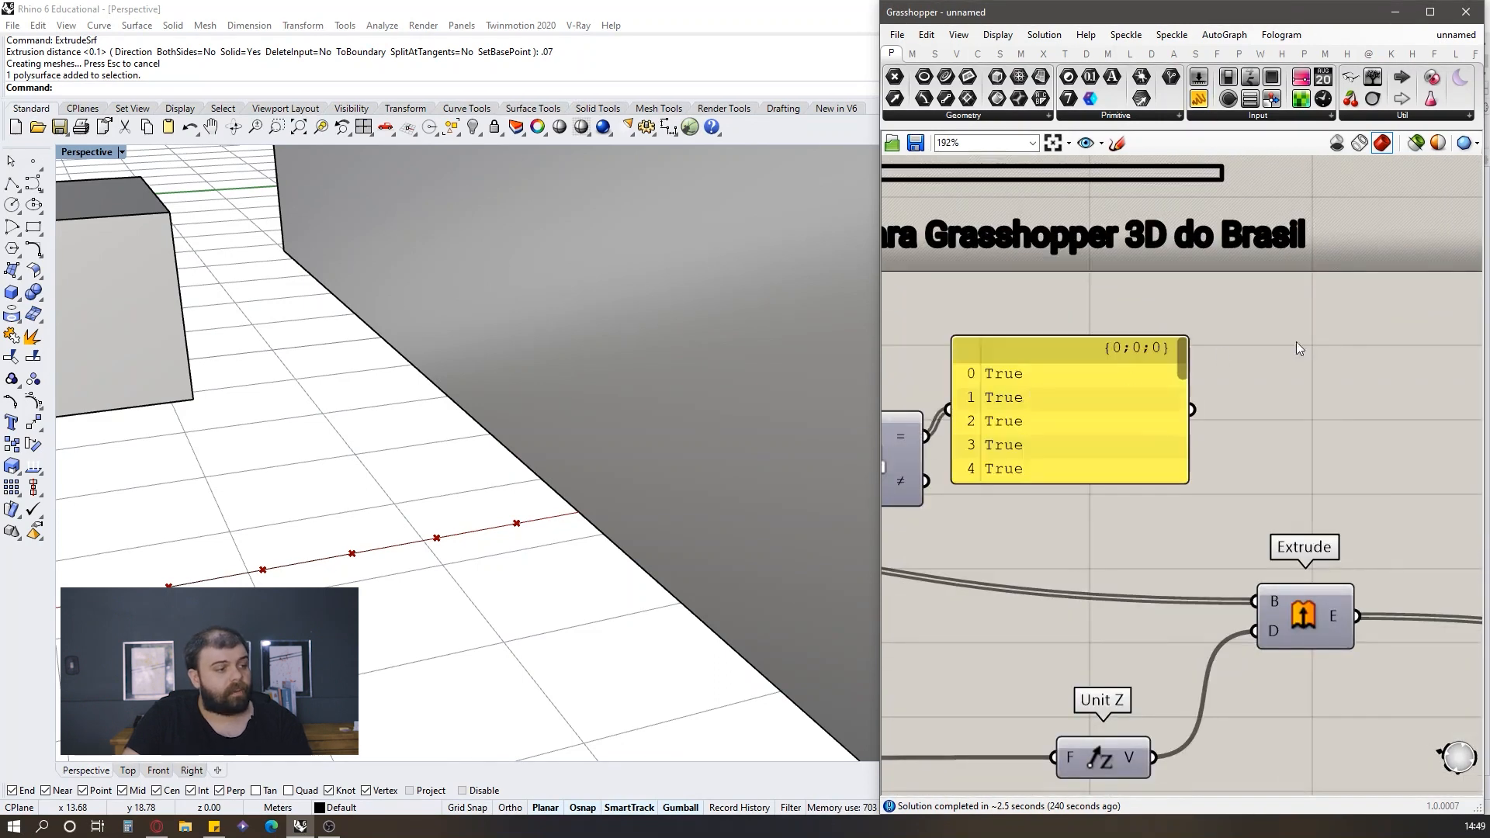
pyautogui.scroll(-3, 1220, 355)
pyautogui.scroll(3, 1303, 318)
pyautogui.click(1329, 340)
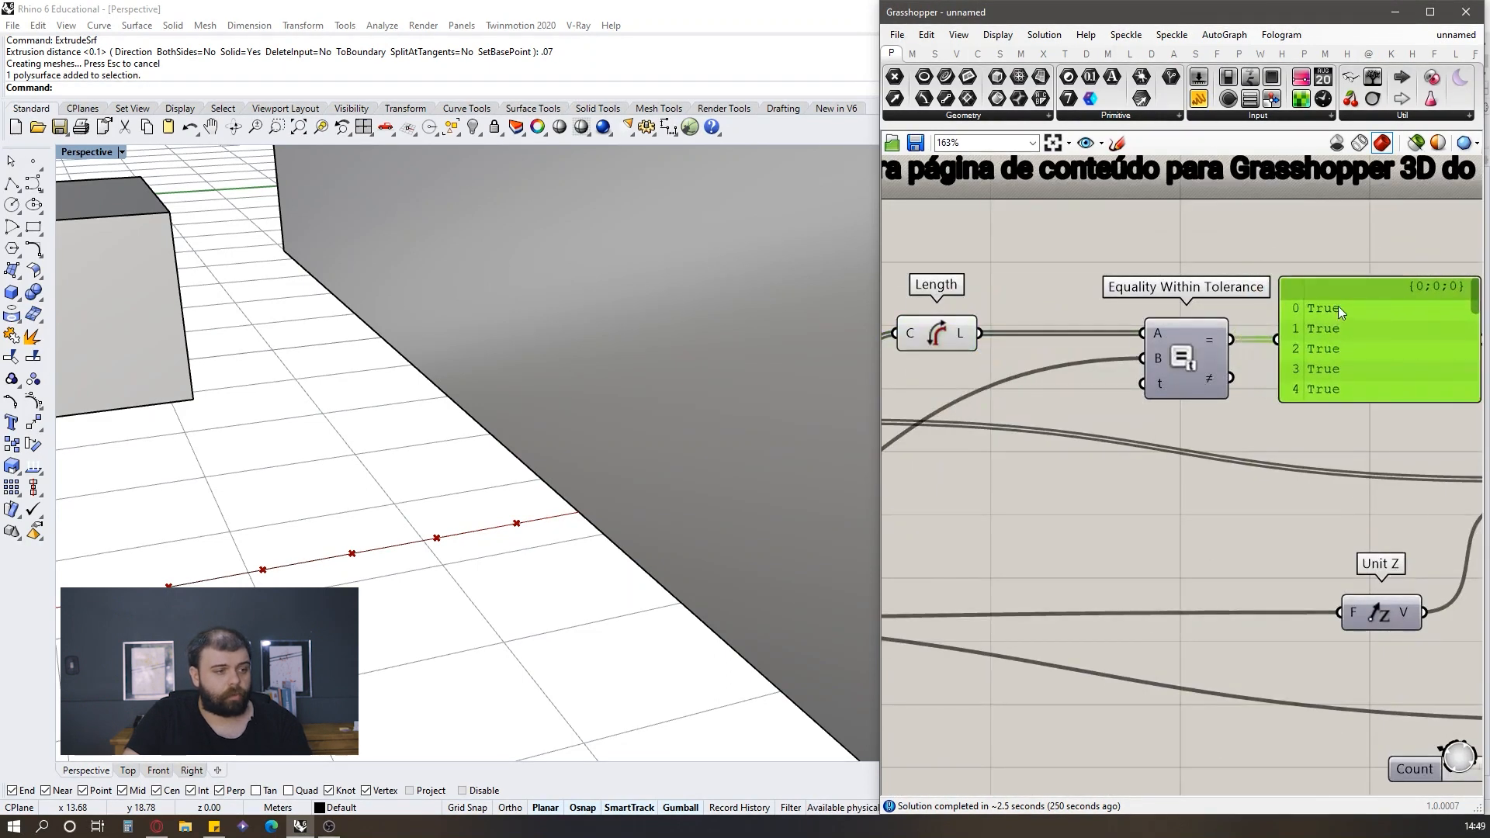
pyautogui.moveTo(1475, 296); pyautogui.dragTo(1463, 405)
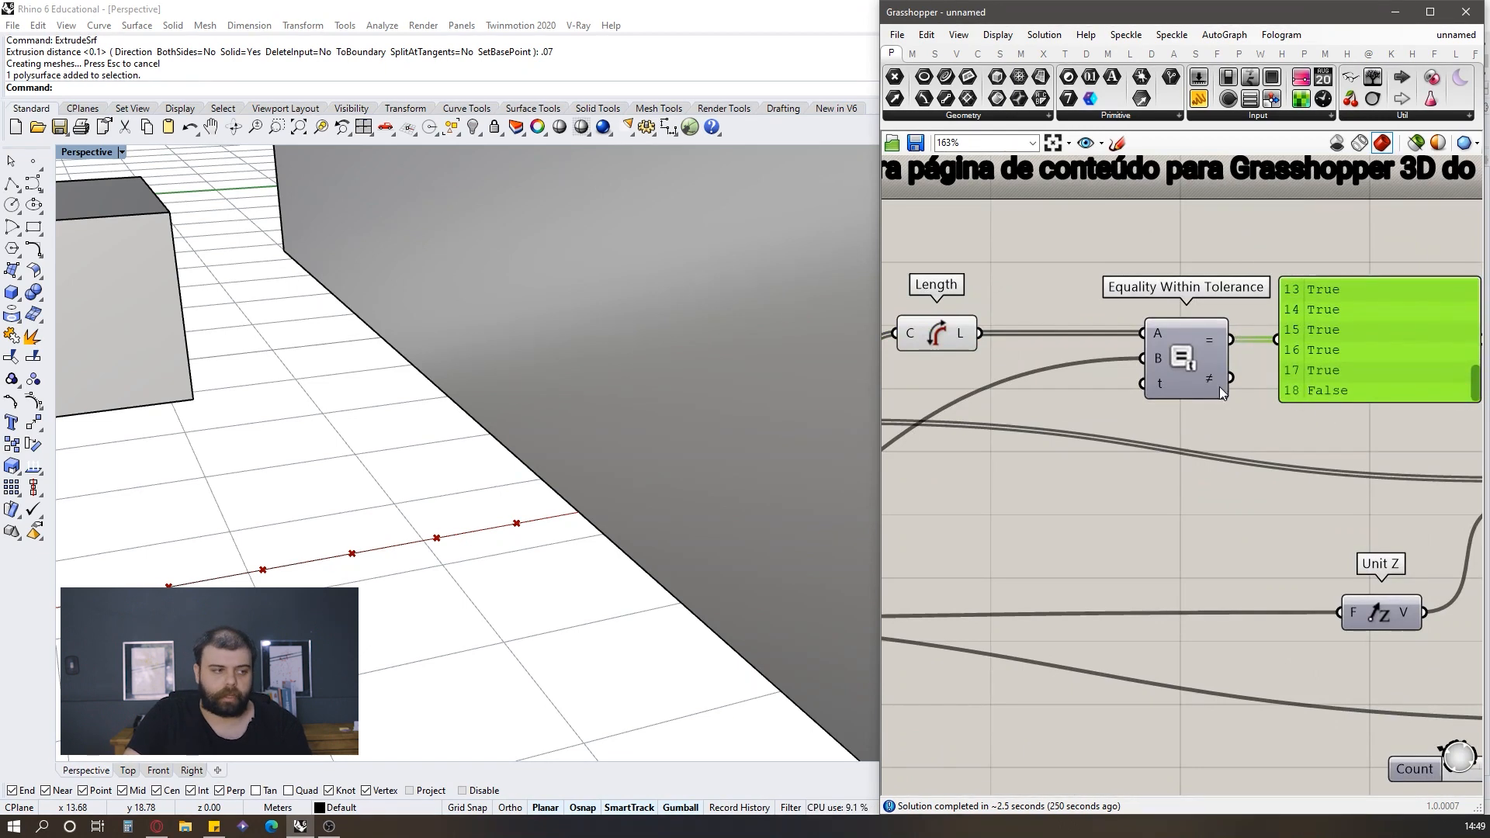
# Step: Go through the equality results once more from the first to the last item and delete the panel
pyautogui.scroll(-3, 1190, 387)
pyautogui.scroll(2, 1249, 357)
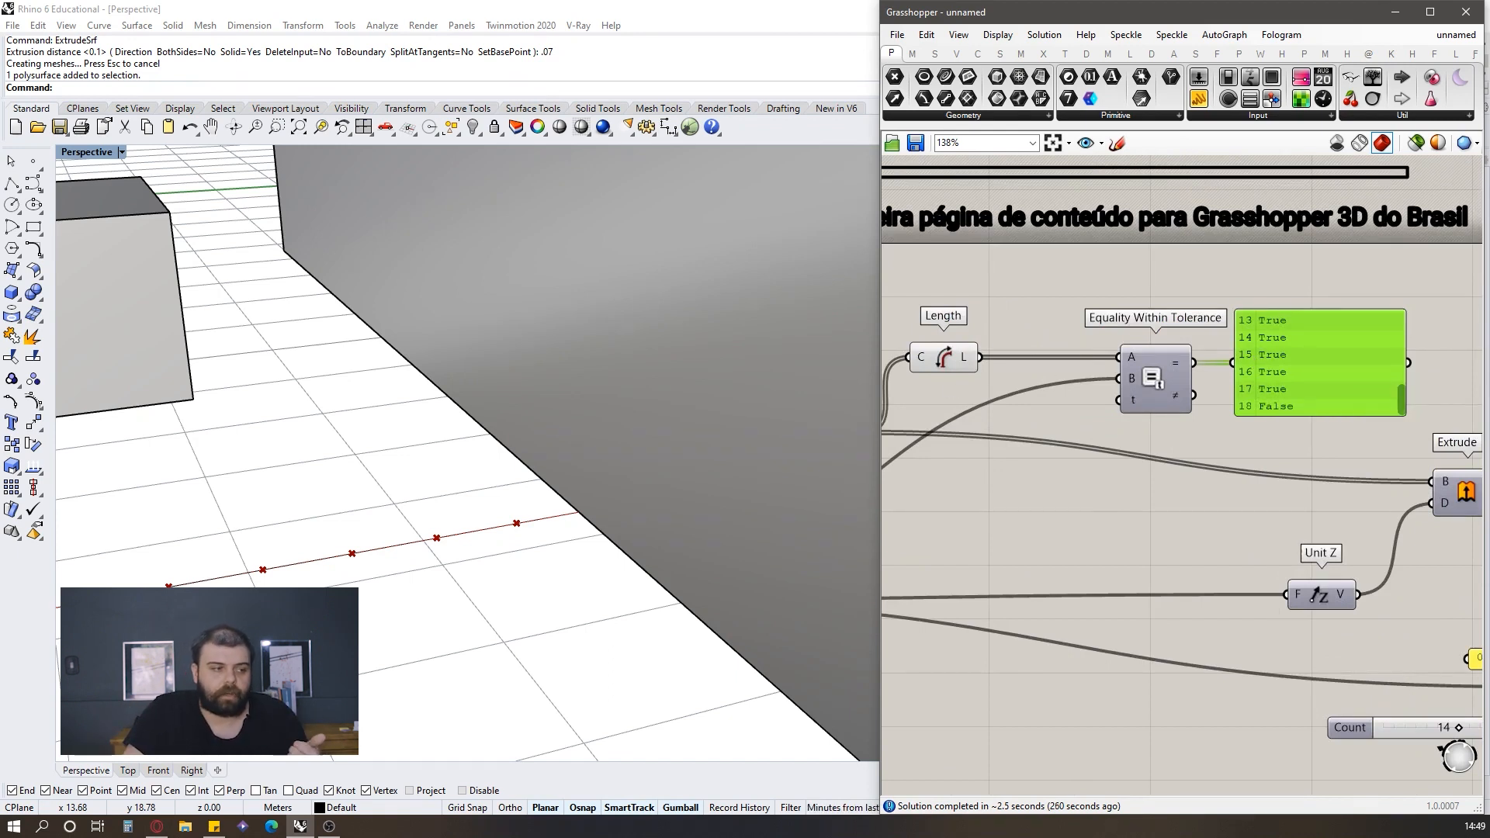
pyautogui.scroll(-3, 1423, 277)
pyautogui.scroll(1, 1454, 318)
pyautogui.scroll(5, 1370, 341)
pyautogui.moveTo(1348, 349); pyautogui.dragTo(1377, 188)
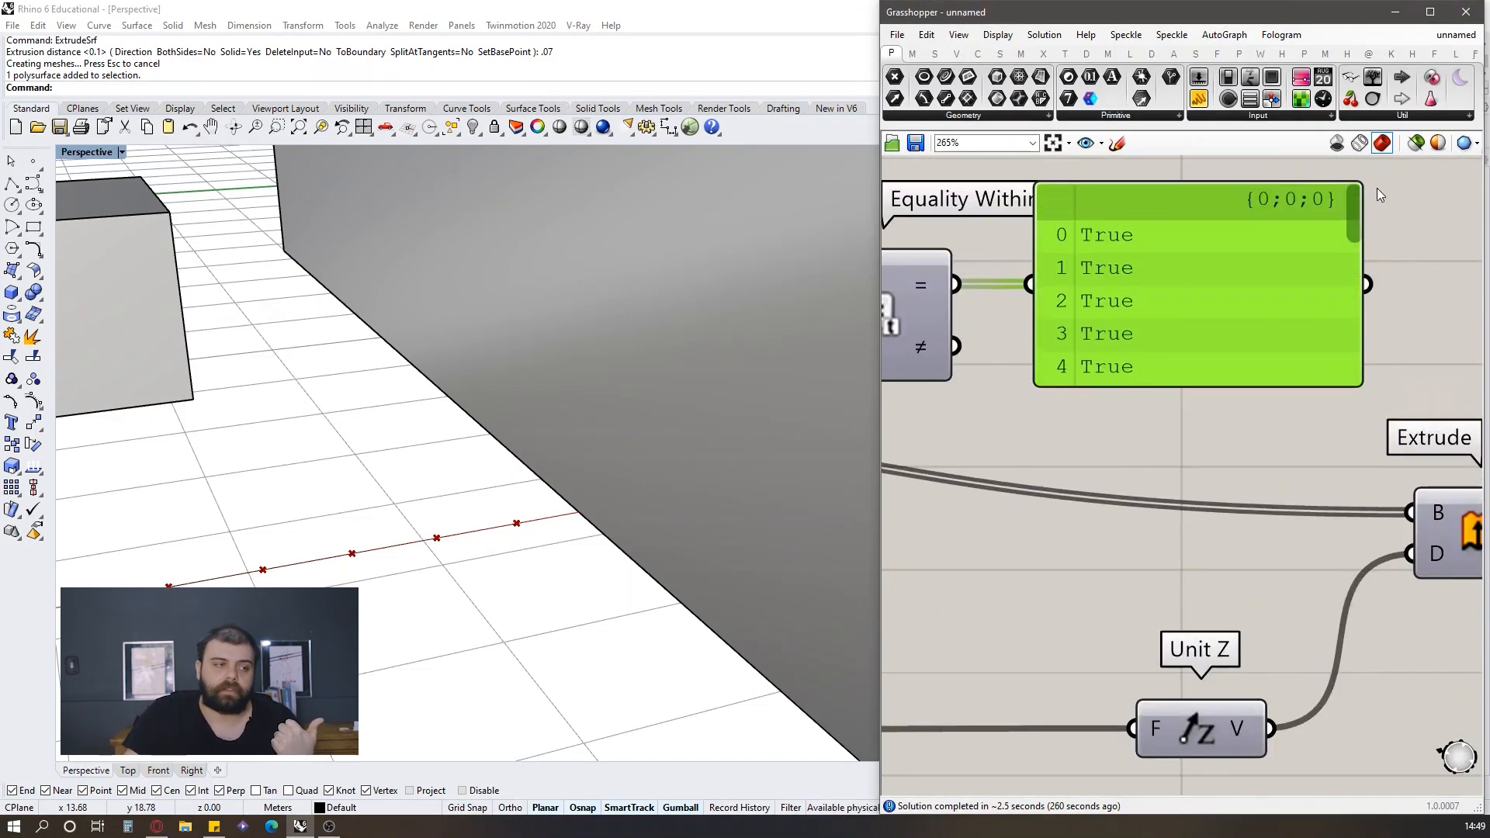
pyautogui.moveTo(1347, 212); pyautogui.dragTo(1276, 397)
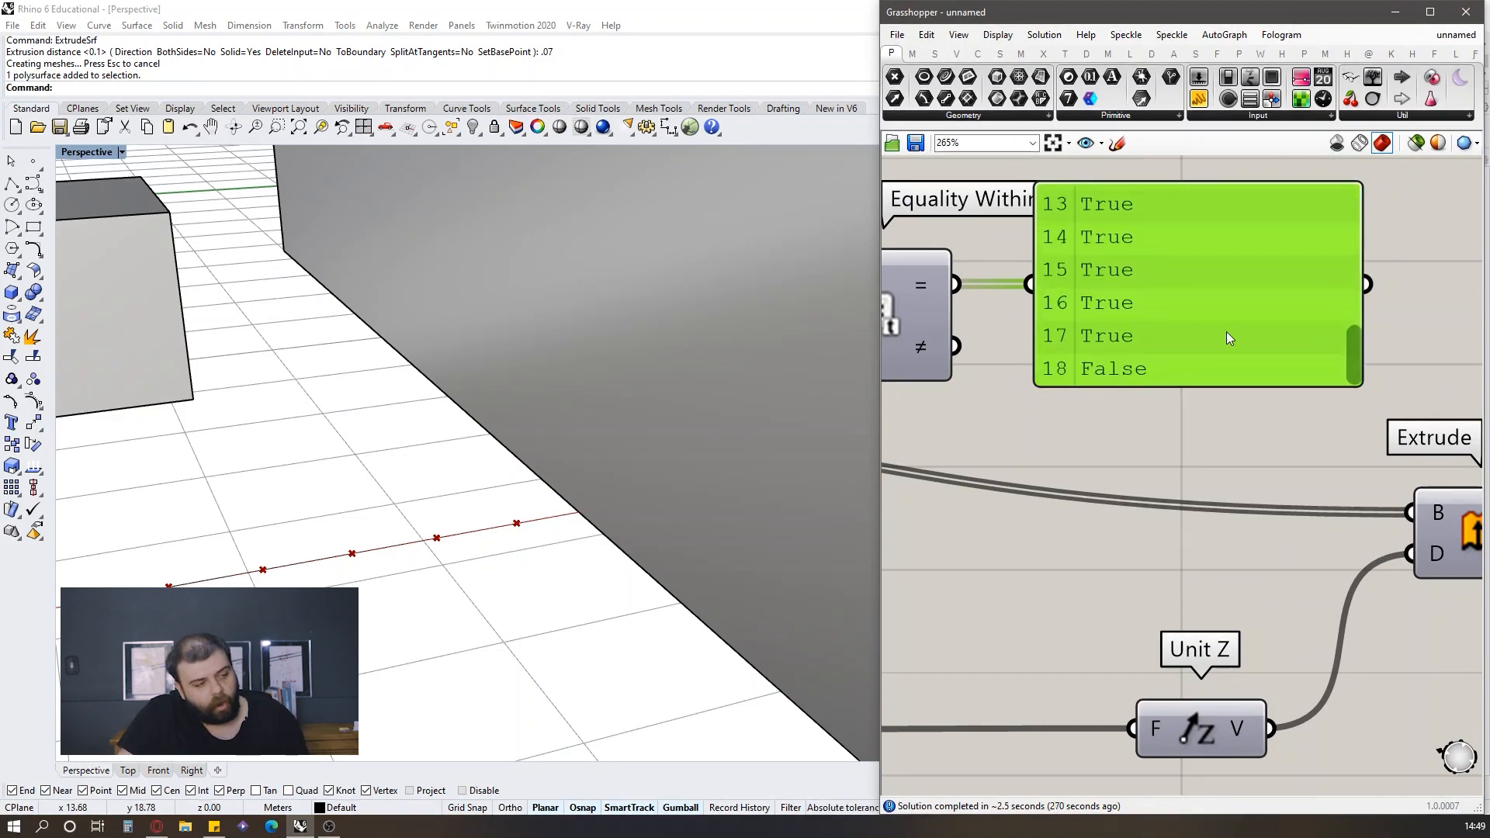
pyautogui.scroll(-5, 1050, 369)
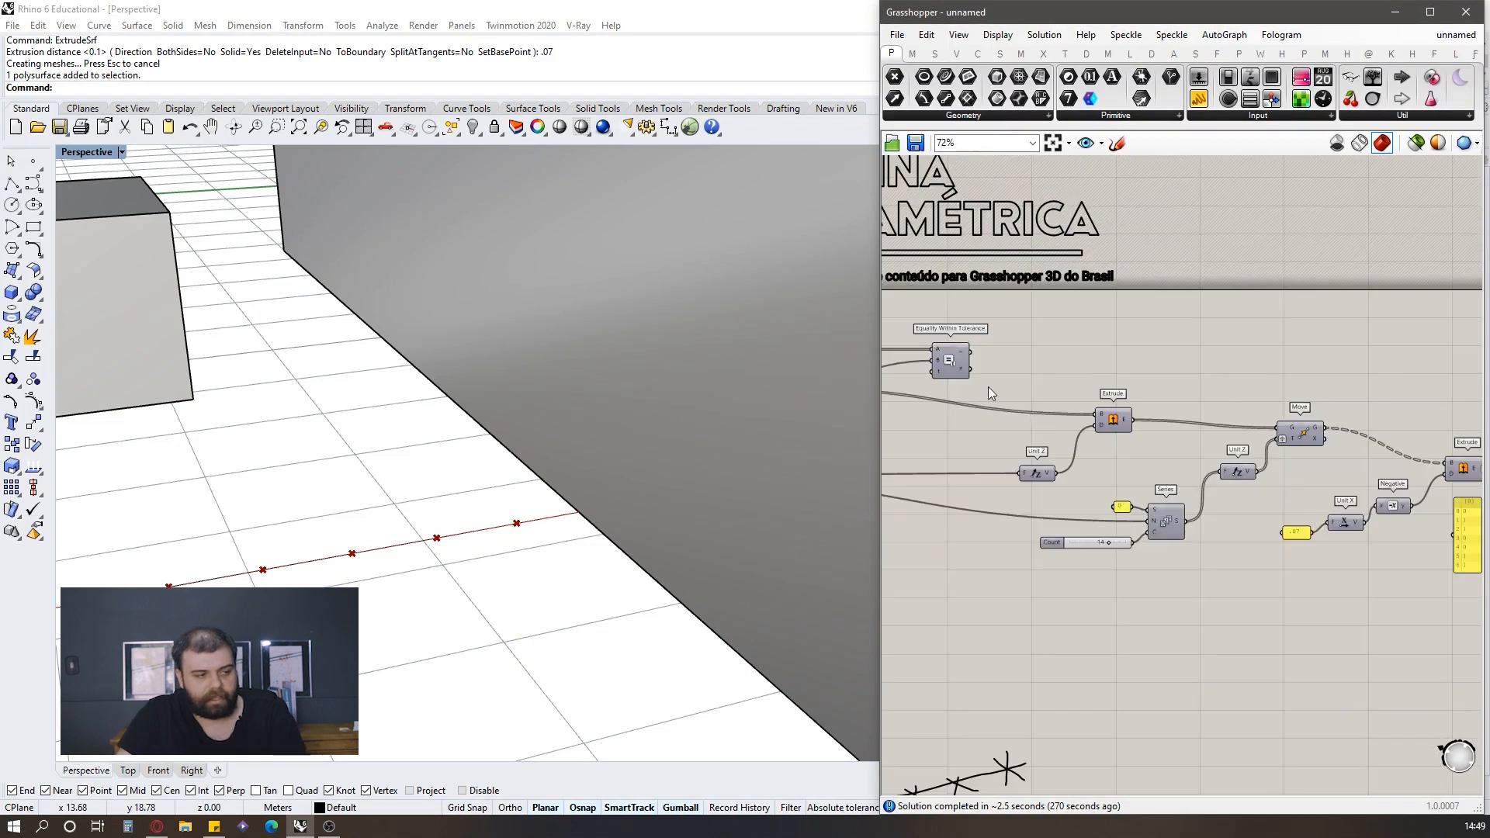
pyautogui.scroll(-2, 1281, 454)
pyautogui.scroll(4, 1390, 456)
pyautogui.scroll(-4, 1426, 434)
pyautogui.scroll(3, 1156, 408)
pyautogui.scroll(2, 1073, 397)
pyautogui.doubleClick(1073, 395)
pyautogui.write('dispa')
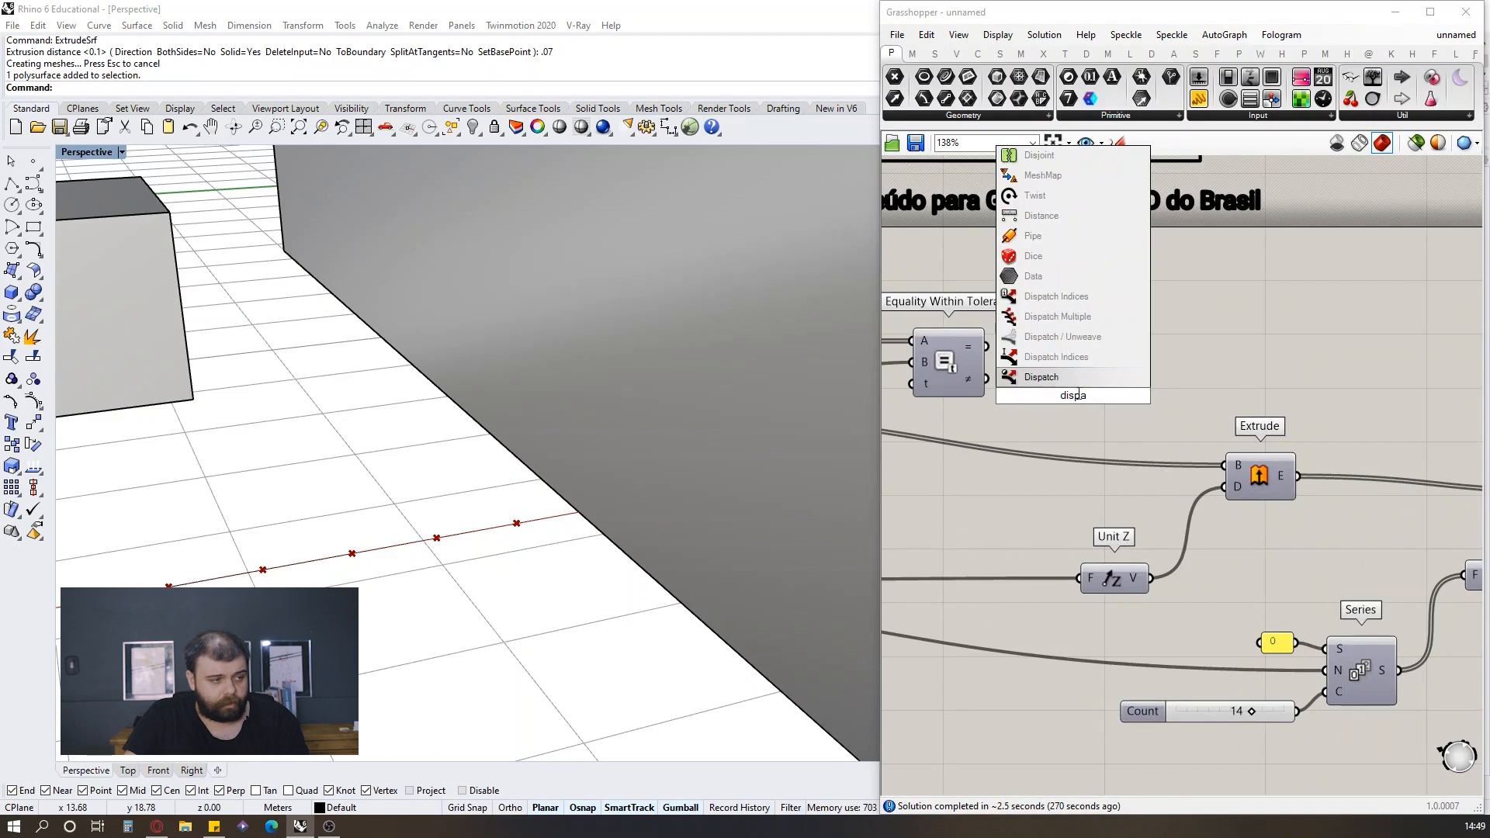
pyautogui.press('Return')
pyautogui.moveTo(1063, 380); pyautogui.dragTo(1106, 397)
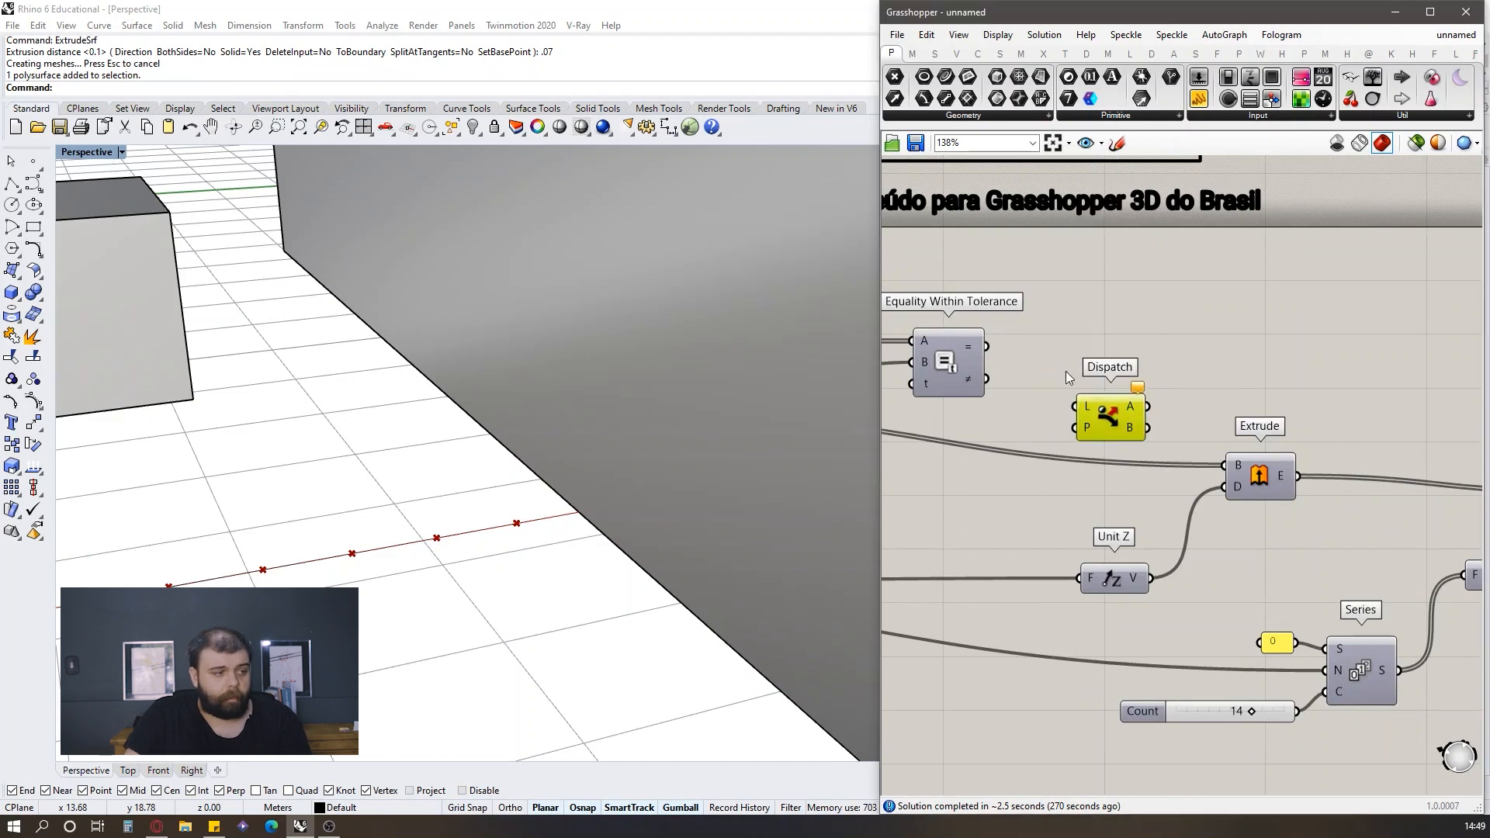
pyautogui.press('Delete')
# Step: Add a Cull Pattern component and place it between Equality Within Tolerance and Extrude
pyautogui.doubleClick(1068, 360)
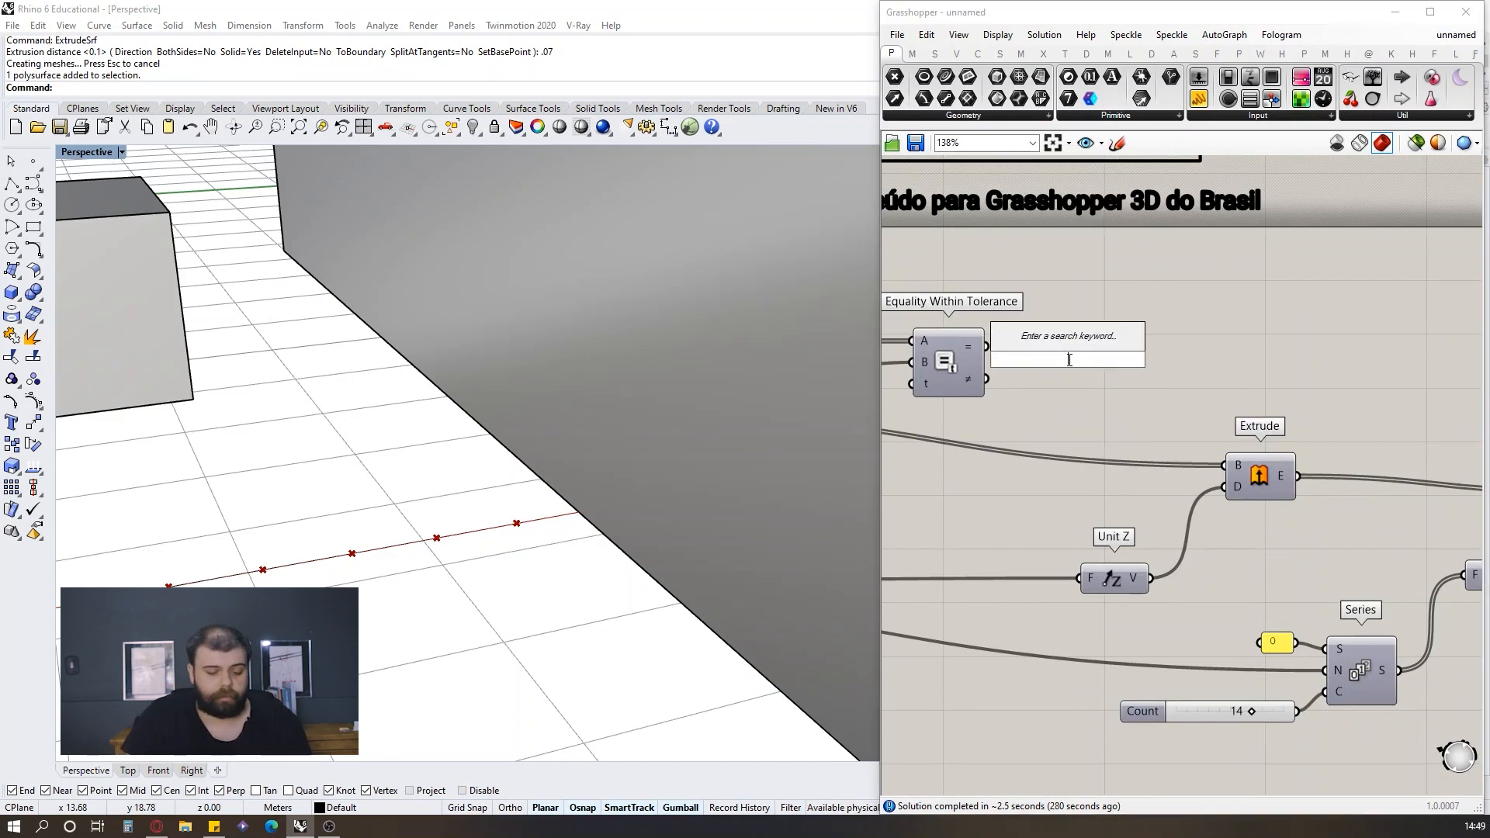
pyautogui.write('cull')
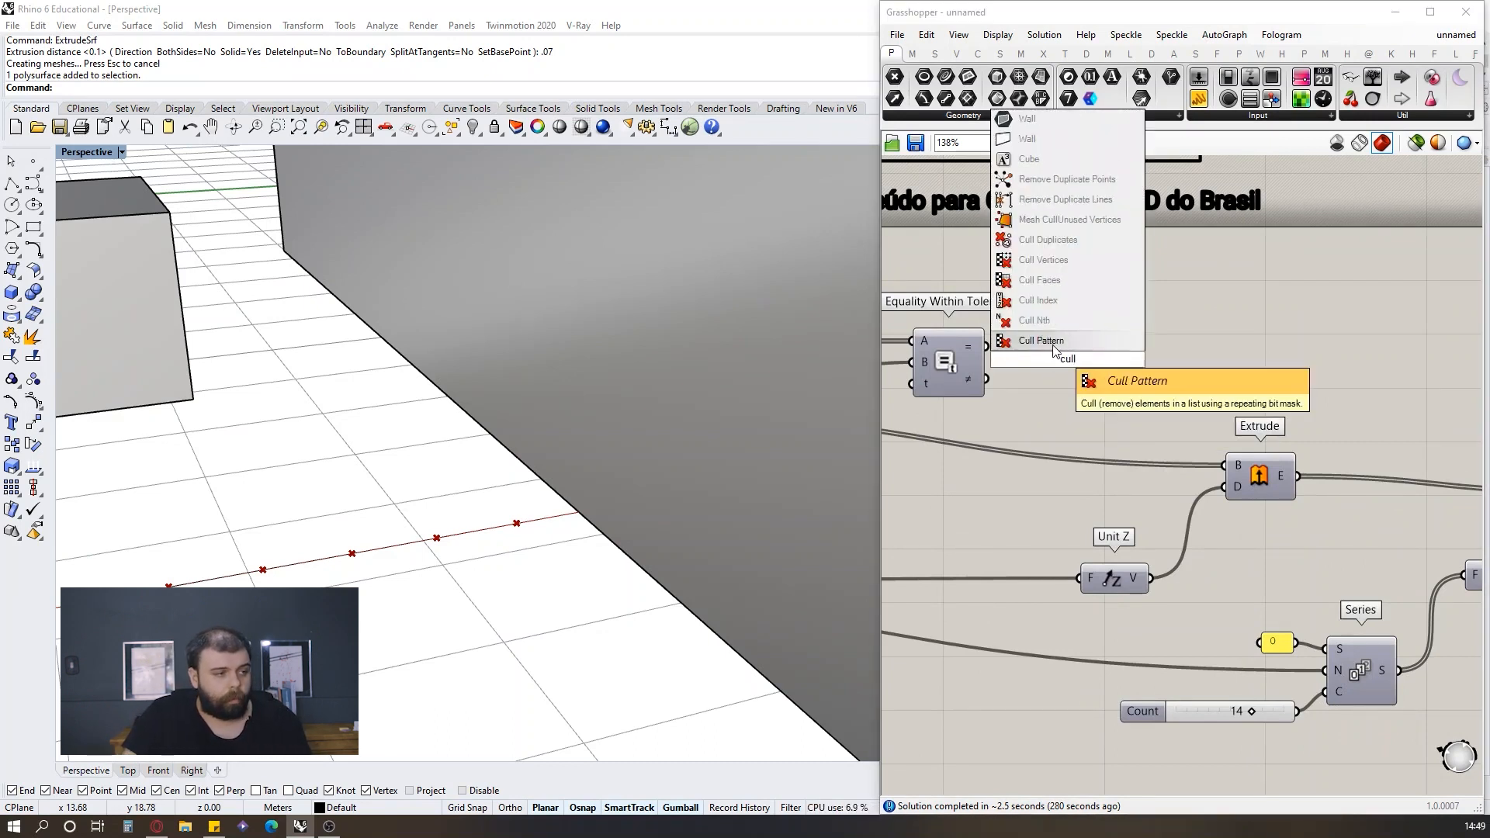
pyautogui.click(1049, 342)
pyautogui.moveTo(1074, 362); pyautogui.dragTo(1110, 402)
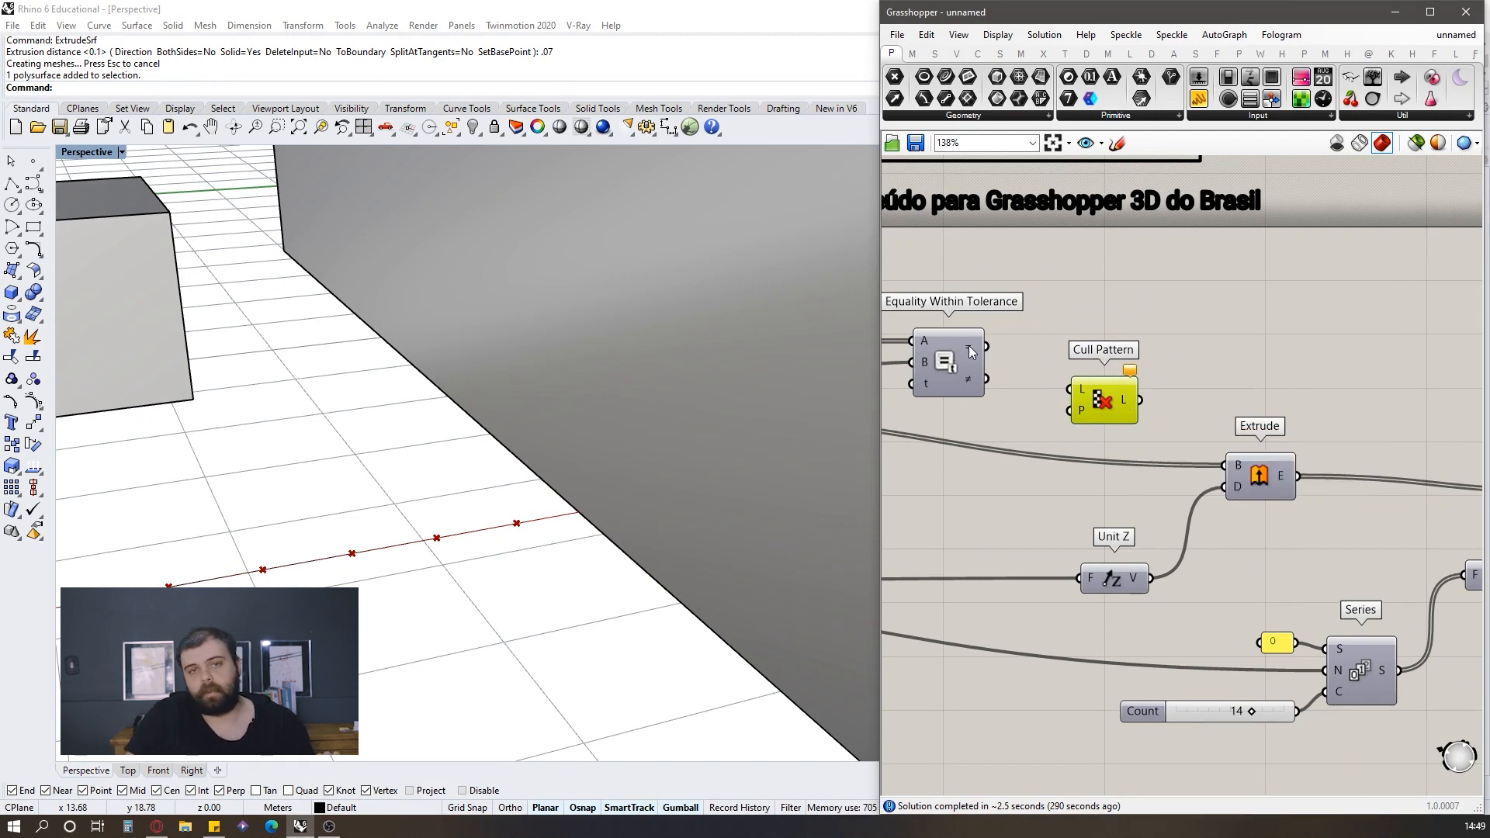
# Step: Connect Shatter's segments to Cull Pattern's list input and the = output of Equality Within Tolerance to its pattern input
pyautogui.scroll(-4, 1289, 385)
pyautogui.scroll(3, 1063, 399)
pyautogui.click(1199, 399)
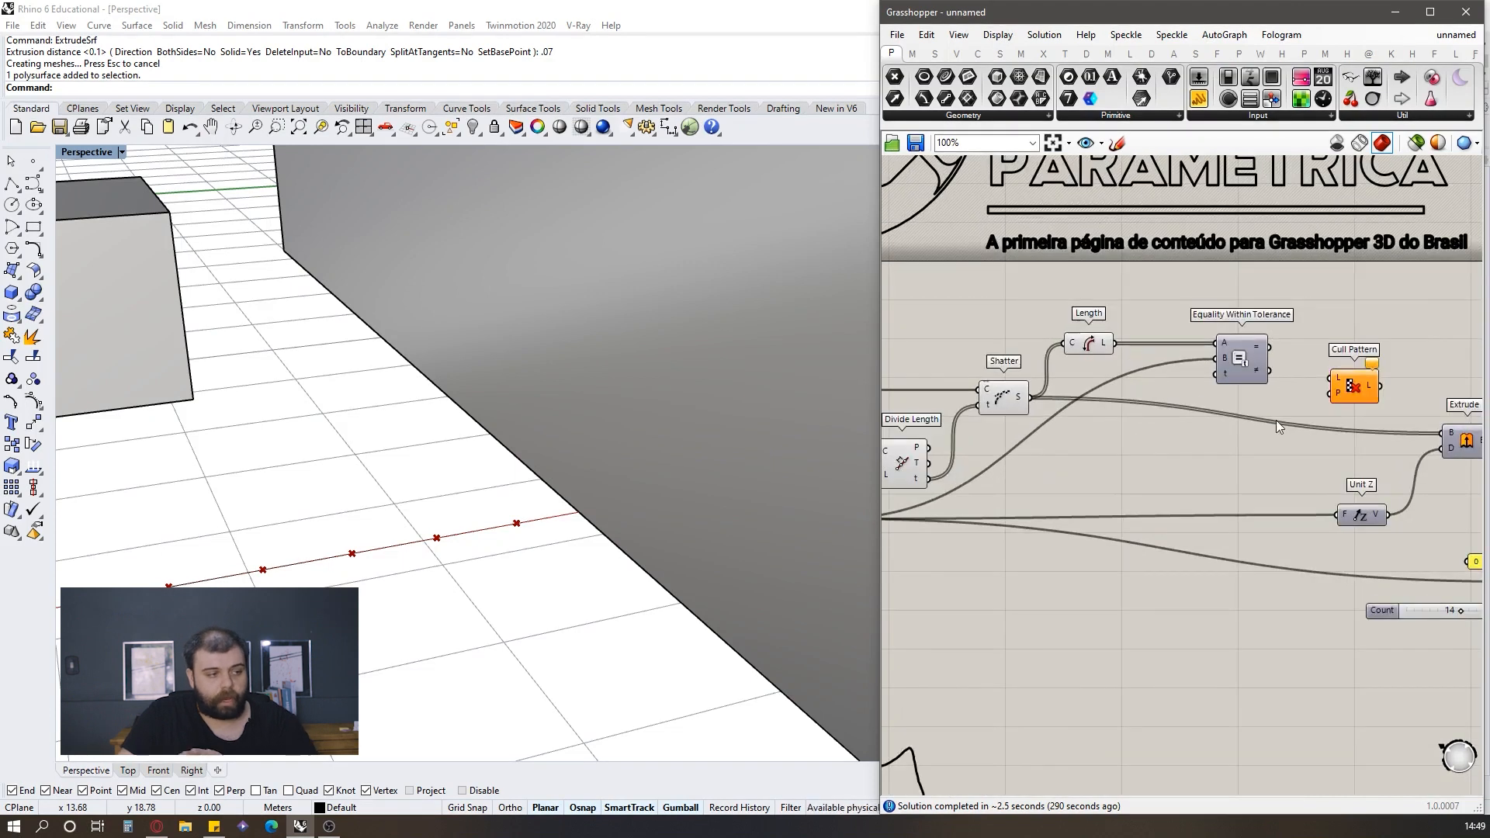
pyautogui.moveTo(1030, 399); pyautogui.dragTo(1331, 379)
pyautogui.scroll(3, 1280, 376)
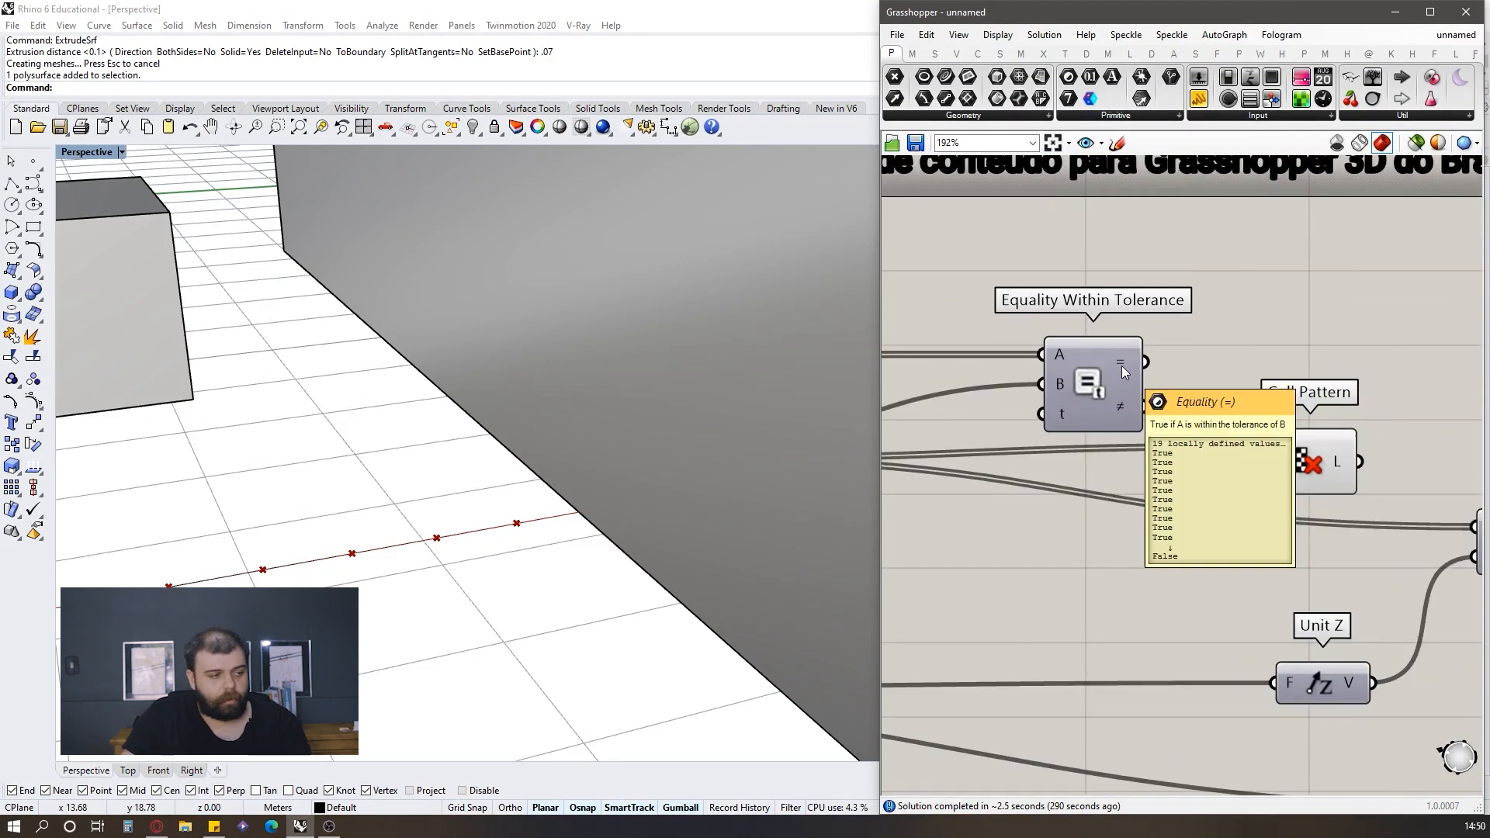
pyautogui.moveTo(1146, 366); pyautogui.dragTo(1262, 475)
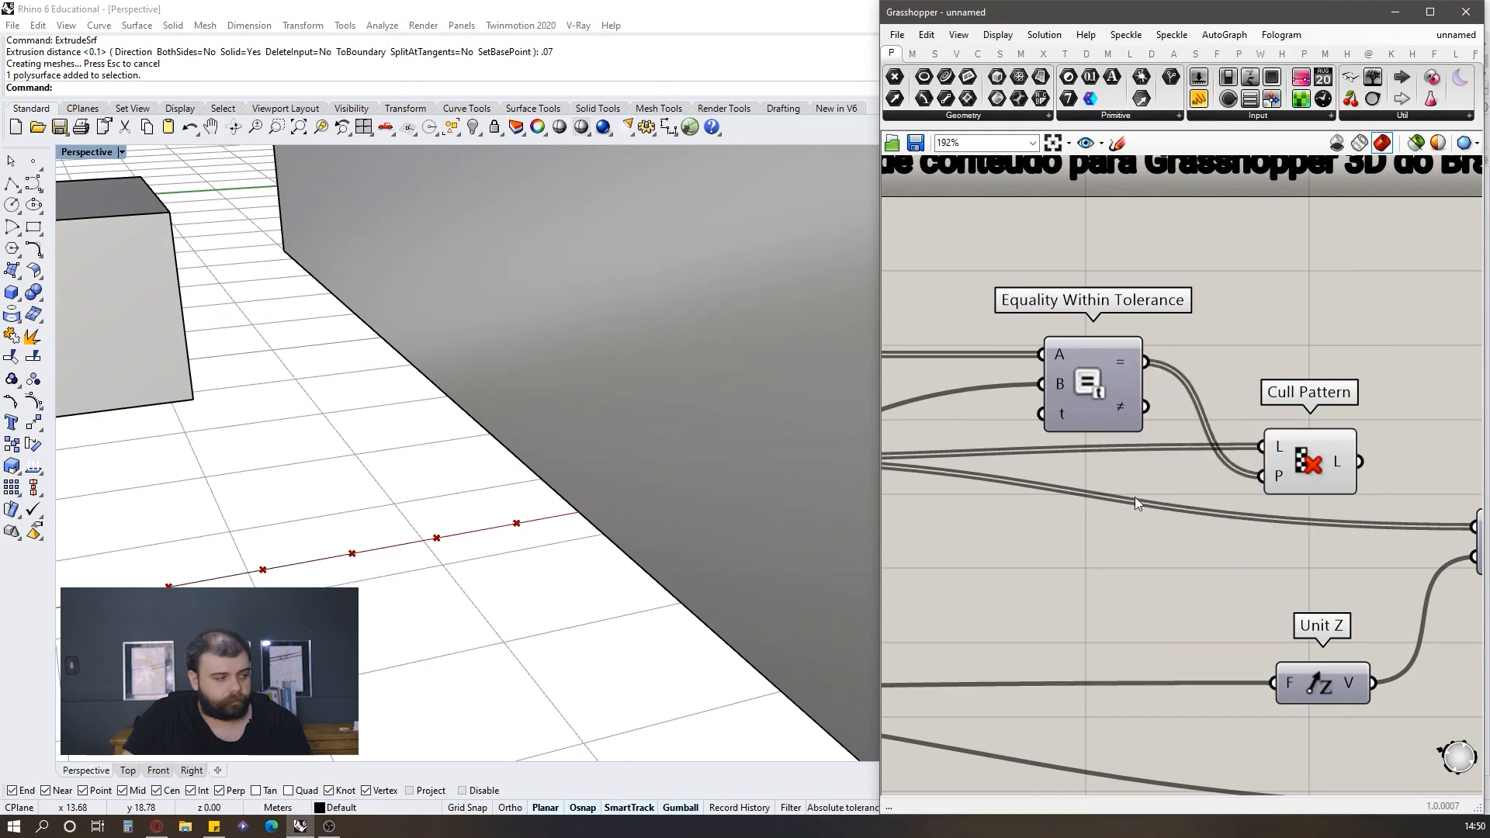
# Step: Inspect the culled segments at the end of the base curve and connect Cull Pattern's output to Extrude's base input
pyautogui.click(1285, 464)
pyautogui.scroll(-3, 742, 355)
pyautogui.scroll(5, 628, 439)
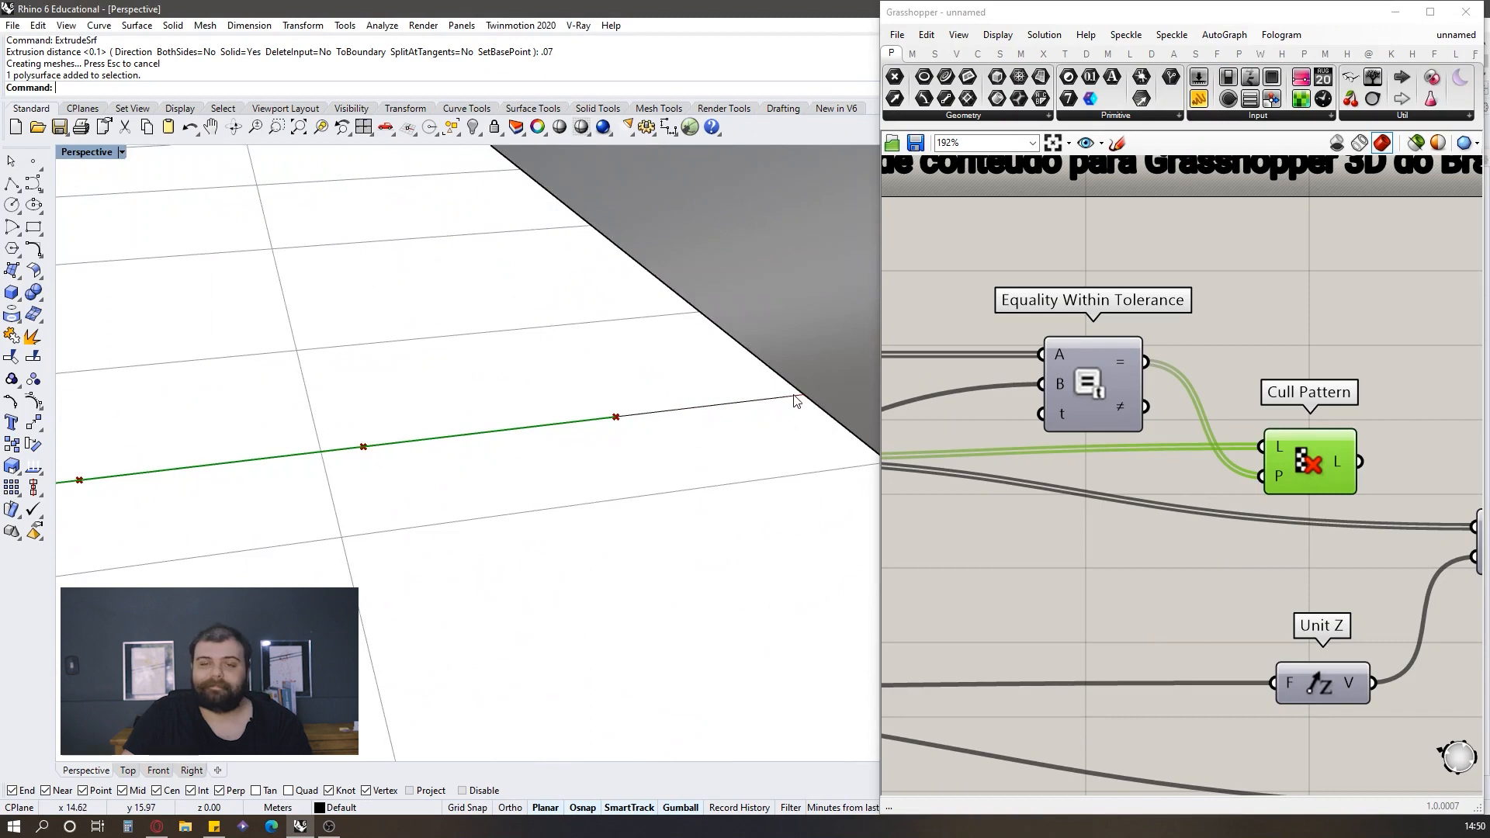
pyautogui.scroll(-4, 1036, 397)
pyautogui.scroll(3, 1280, 458)
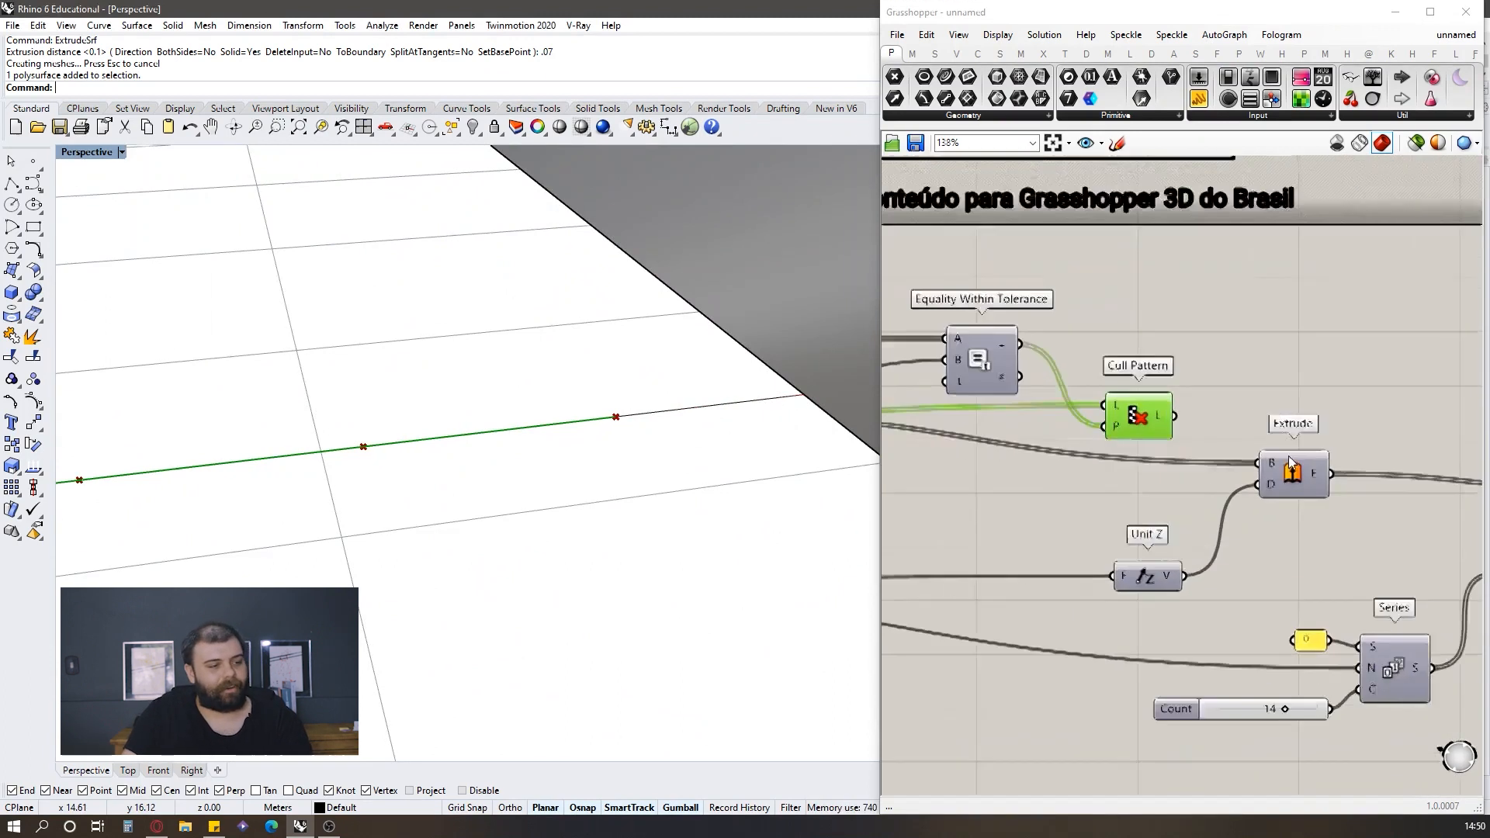
pyautogui.click(1195, 429)
pyautogui.moveTo(1110, 402); pyautogui.dragTo(1251, 465)
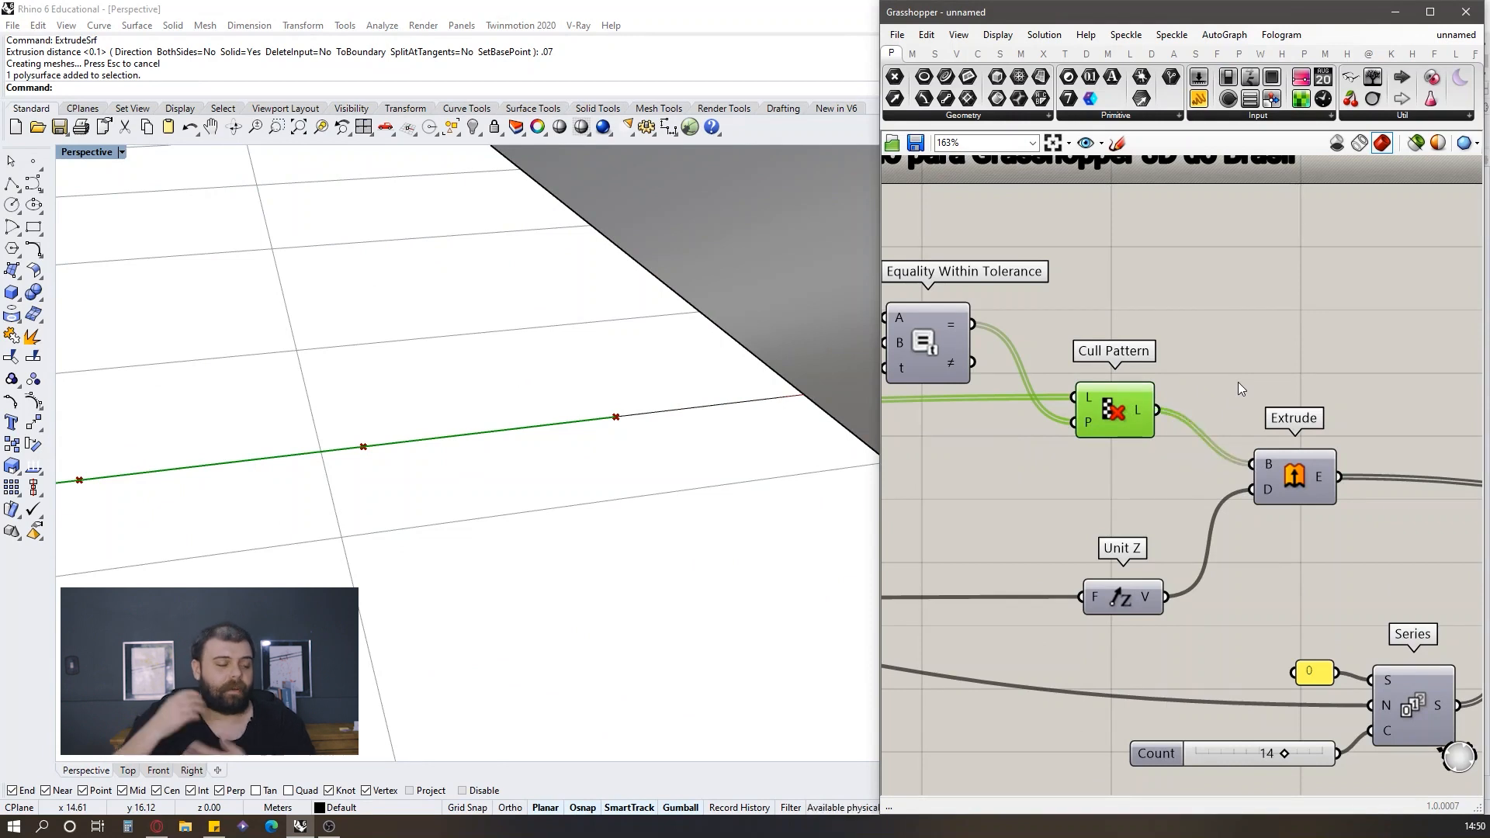
# Step: Enable the preview of both Box Morph components and inspect the end of the block wall in perspective
pyautogui.scroll(-7, 959, 454)
pyautogui.scroll(3, 1327, 481)
pyautogui.moveTo(1290, 556); pyautogui.dragTo(1143, 281)
pyautogui.middleClick(1143, 282)
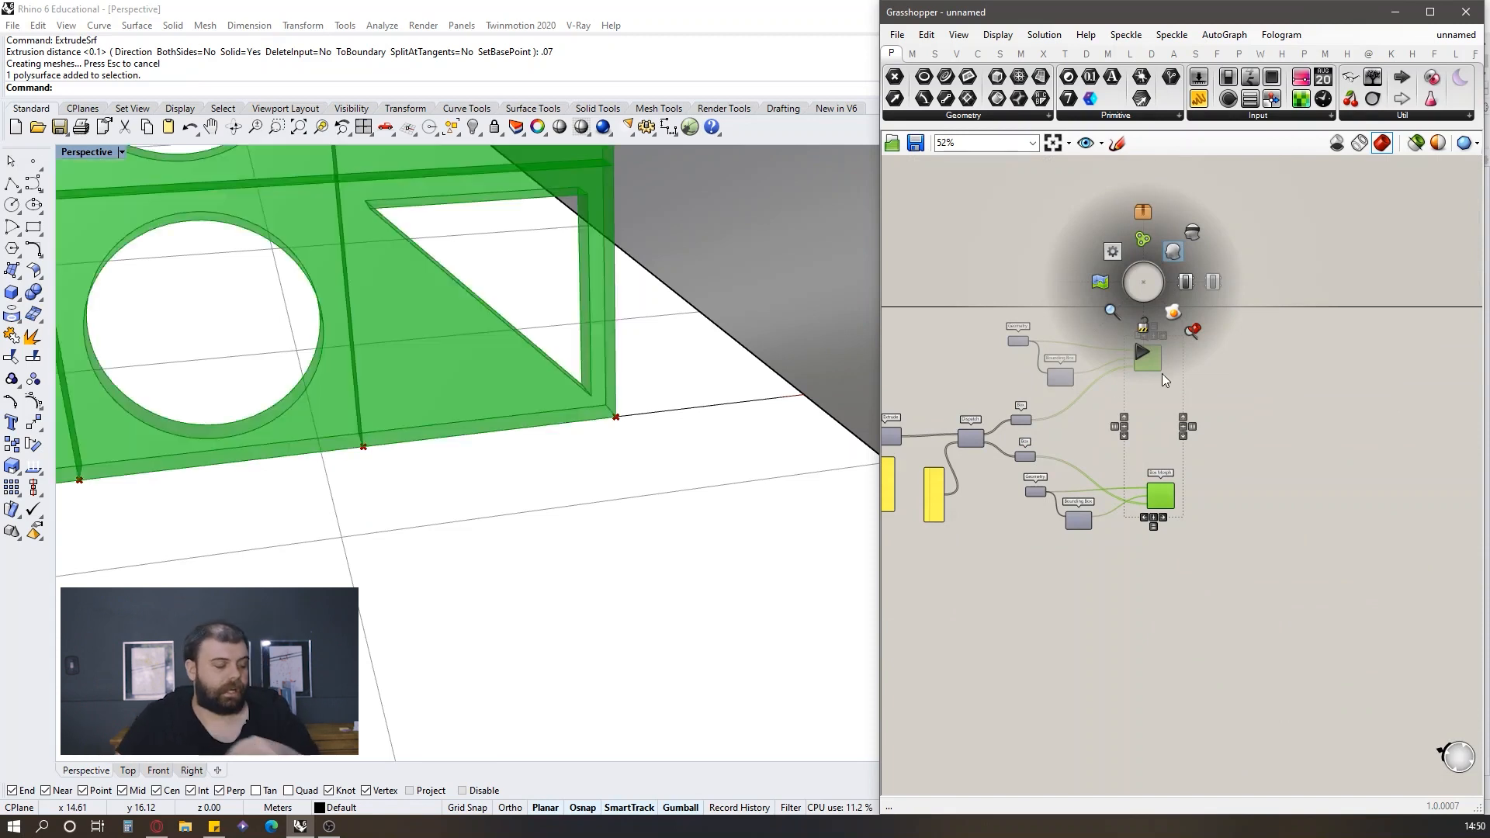
pyautogui.click(1162, 374)
pyautogui.scroll(-6, 688, 439)
pyautogui.scroll(-10, 678, 492)
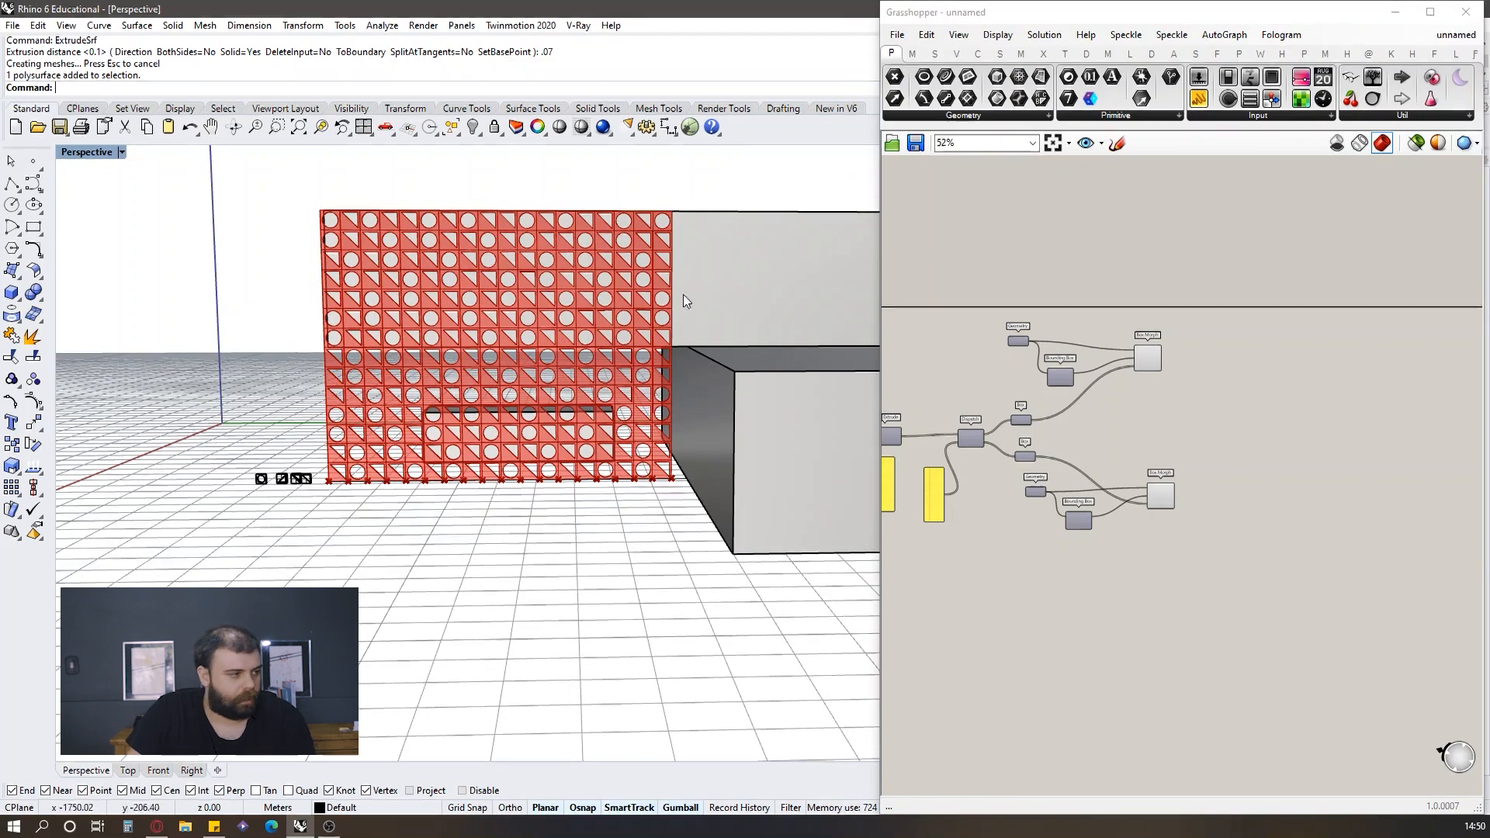
pyautogui.scroll(4, 719, 328)
pyautogui.scroll(-2, 701, 361)
pyautogui.moveTo(702, 361); pyautogui.dragTo(709, 394, button='right')
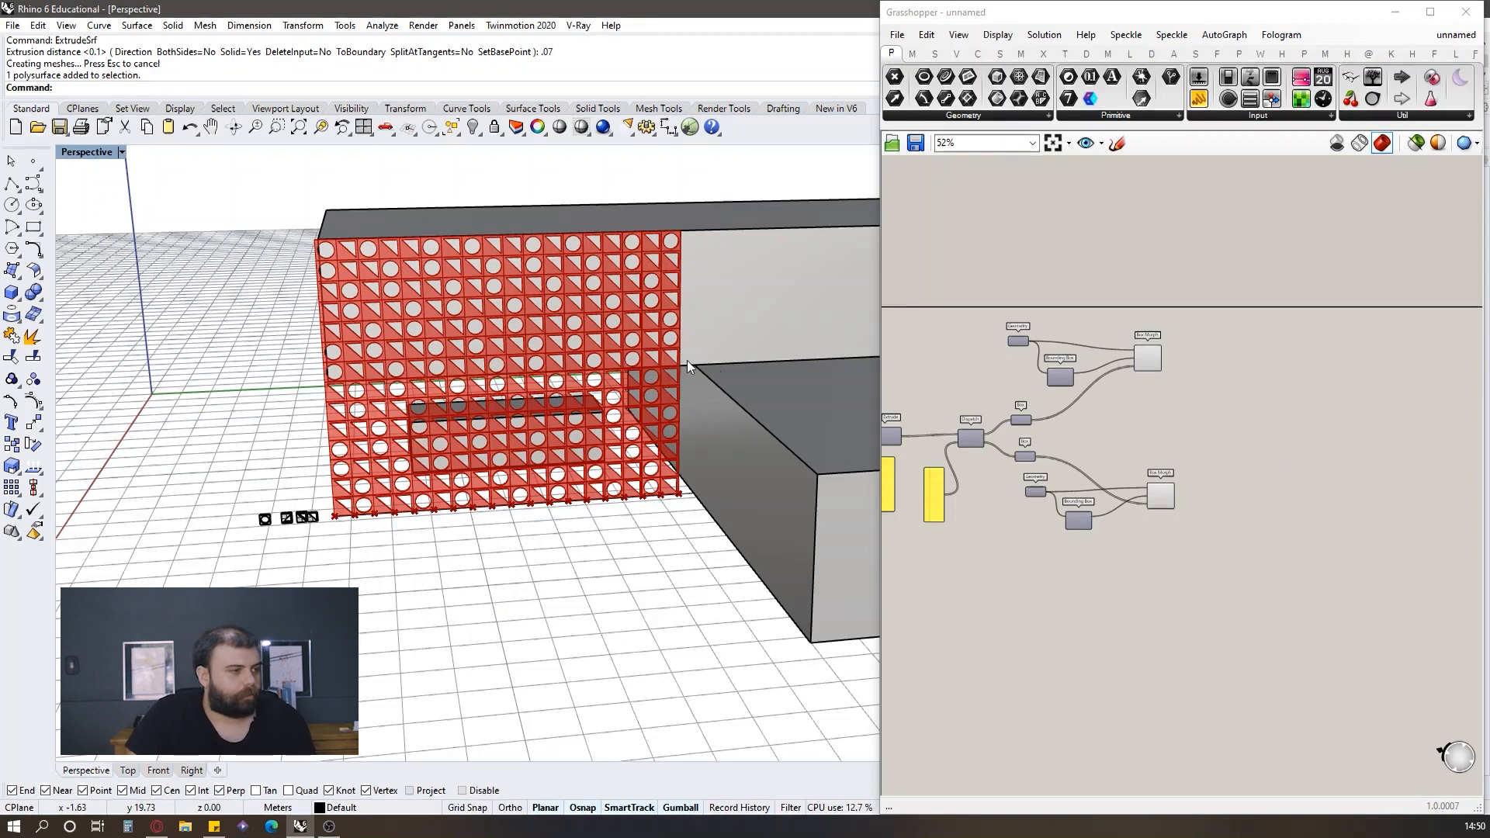
pyautogui.scroll(3, 1301, 316)
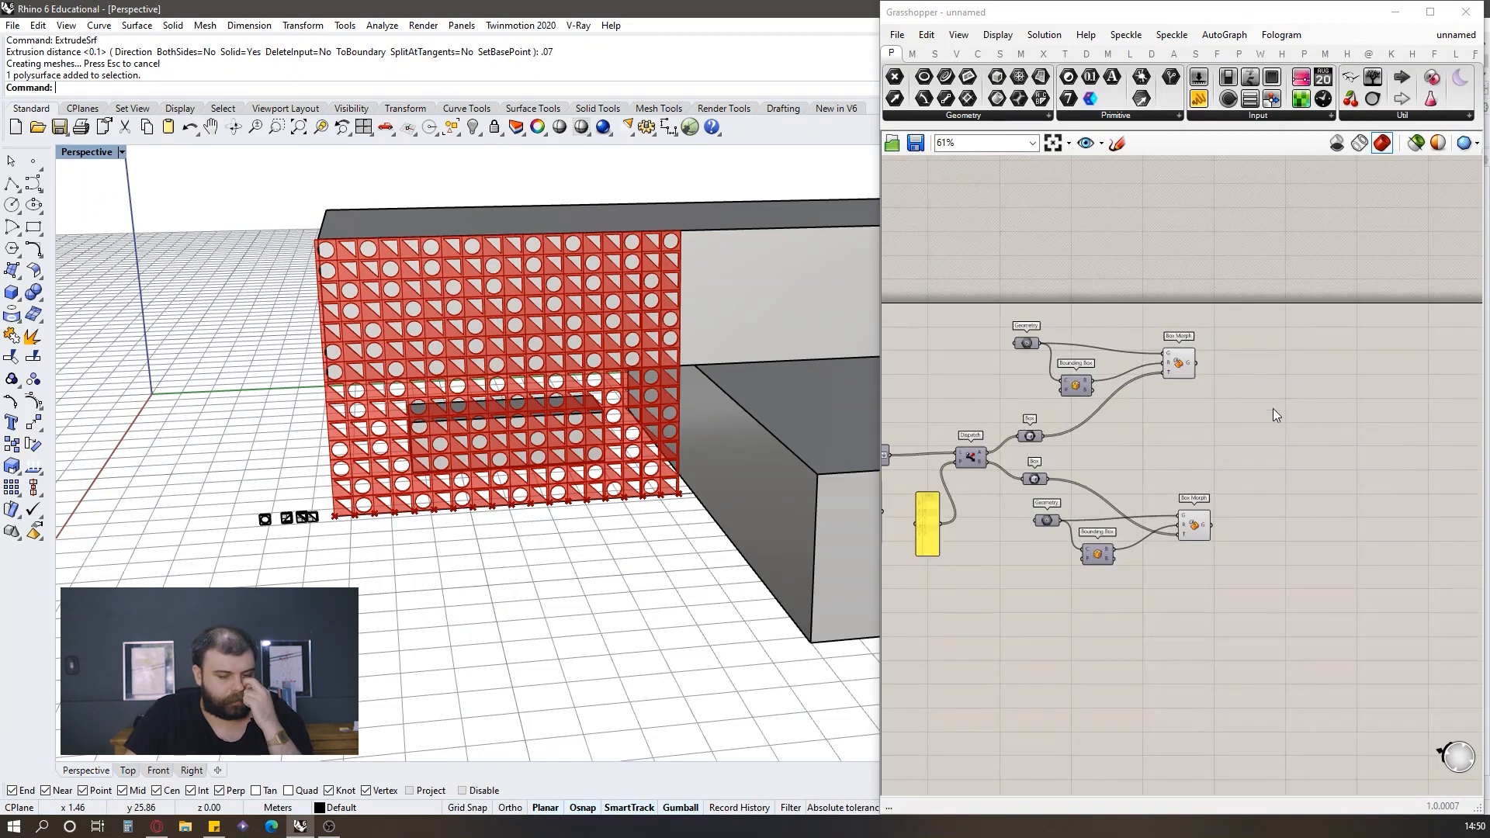